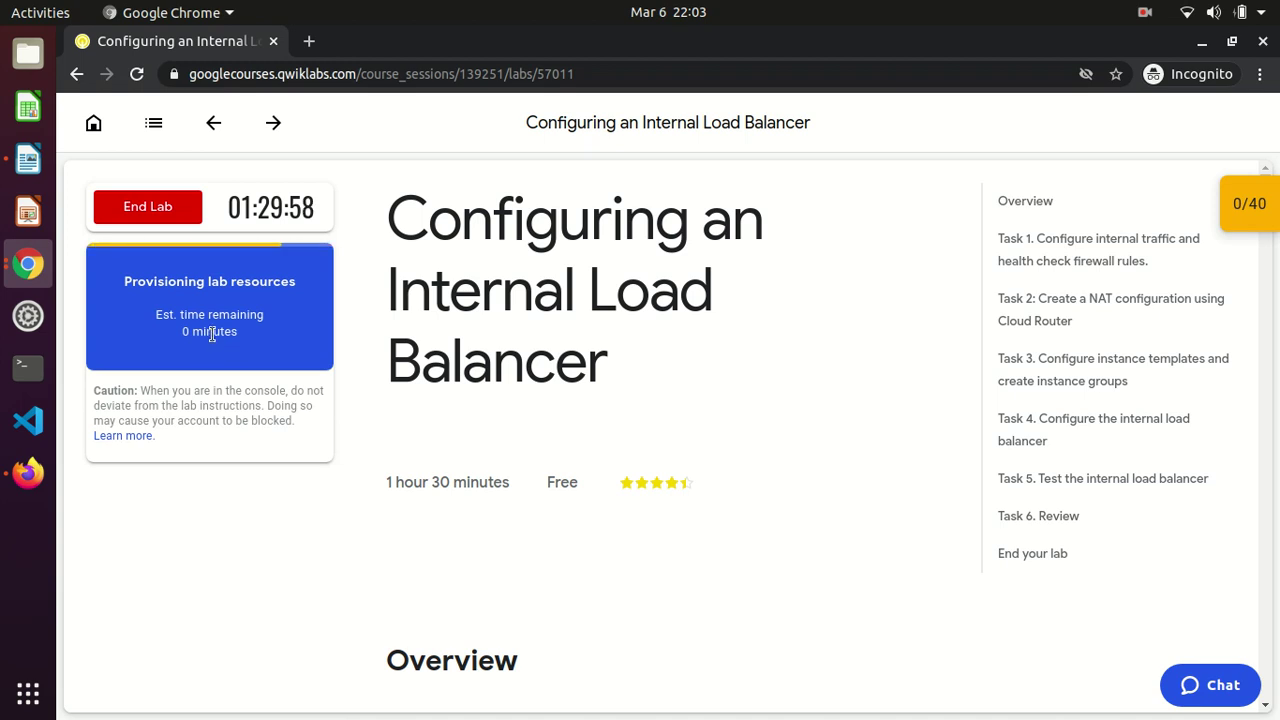
# - Read the lab overview on internal load balancing and examine the enlarged network diagram
pyautogui.moveTo(387, 205); pyautogui.dragTo(634, 371)
pyautogui.scroll(-5, 632, 365)
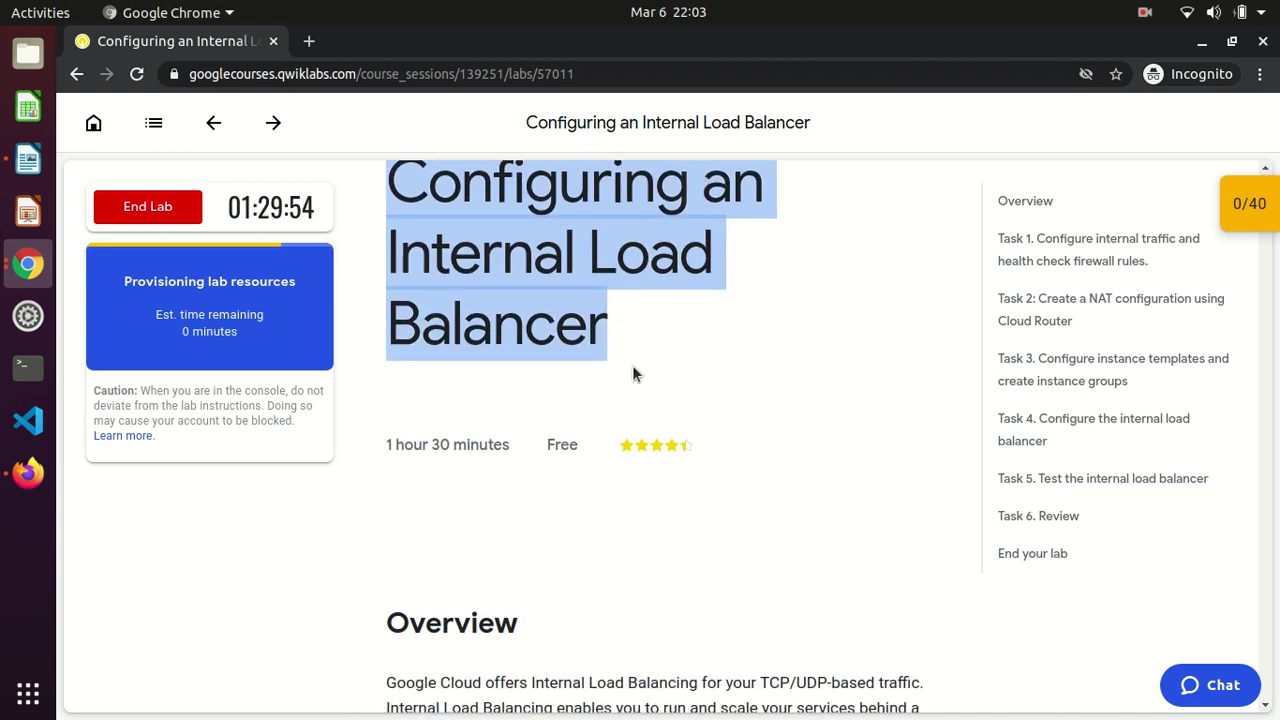
pyautogui.scroll(-1, 632, 365)
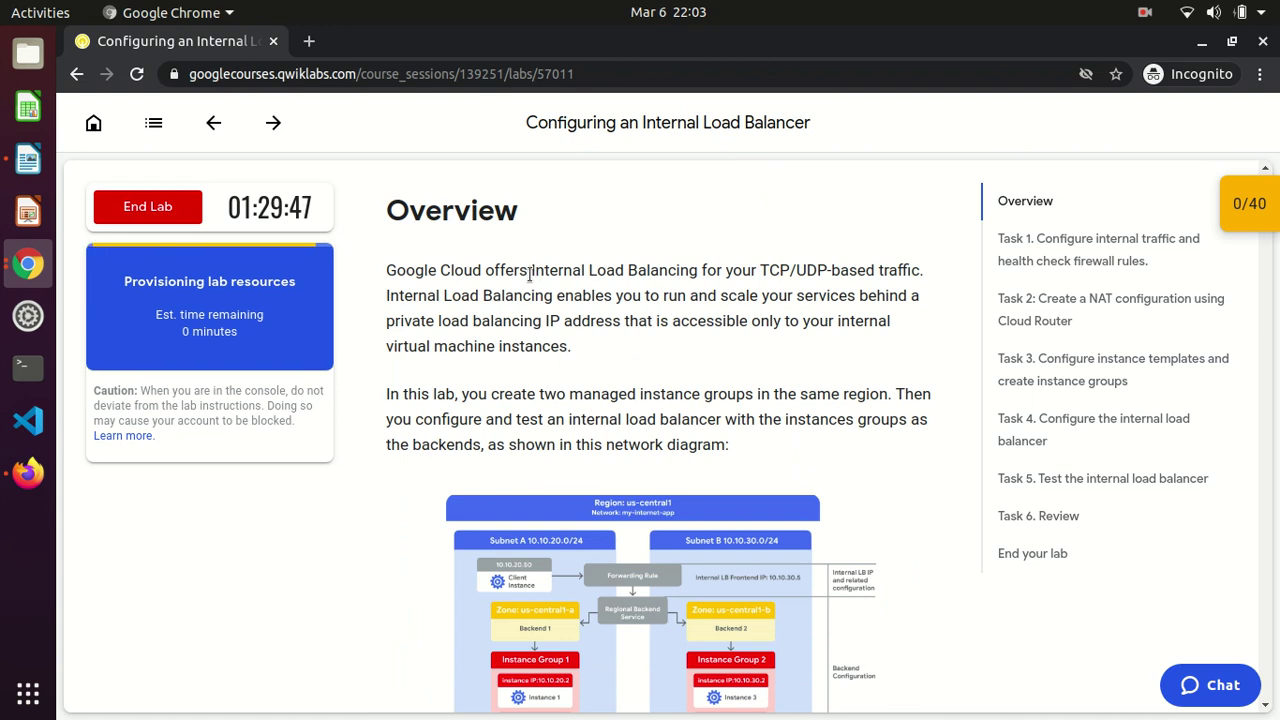
pyautogui.moveTo(531, 270); pyautogui.dragTo(668, 270)
pyautogui.moveTo(760, 270); pyautogui.dragTo(610, 300)
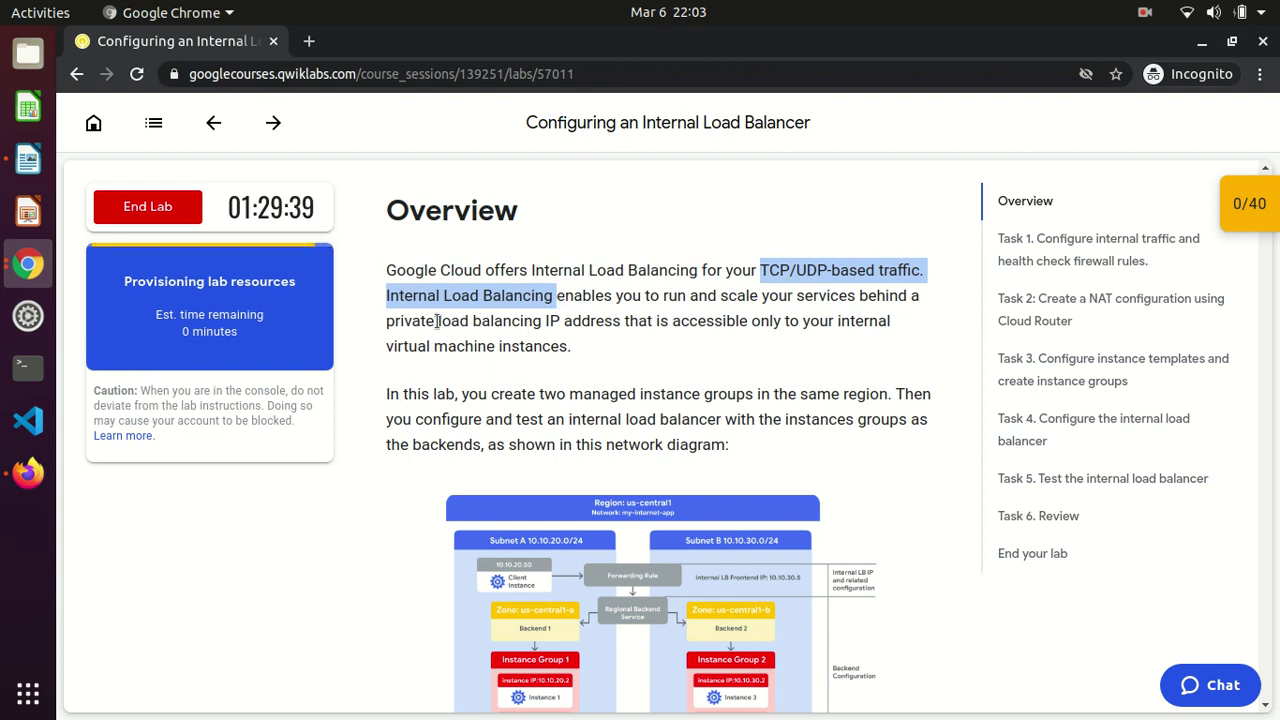
pyautogui.moveTo(436, 321); pyautogui.dragTo(620, 321)
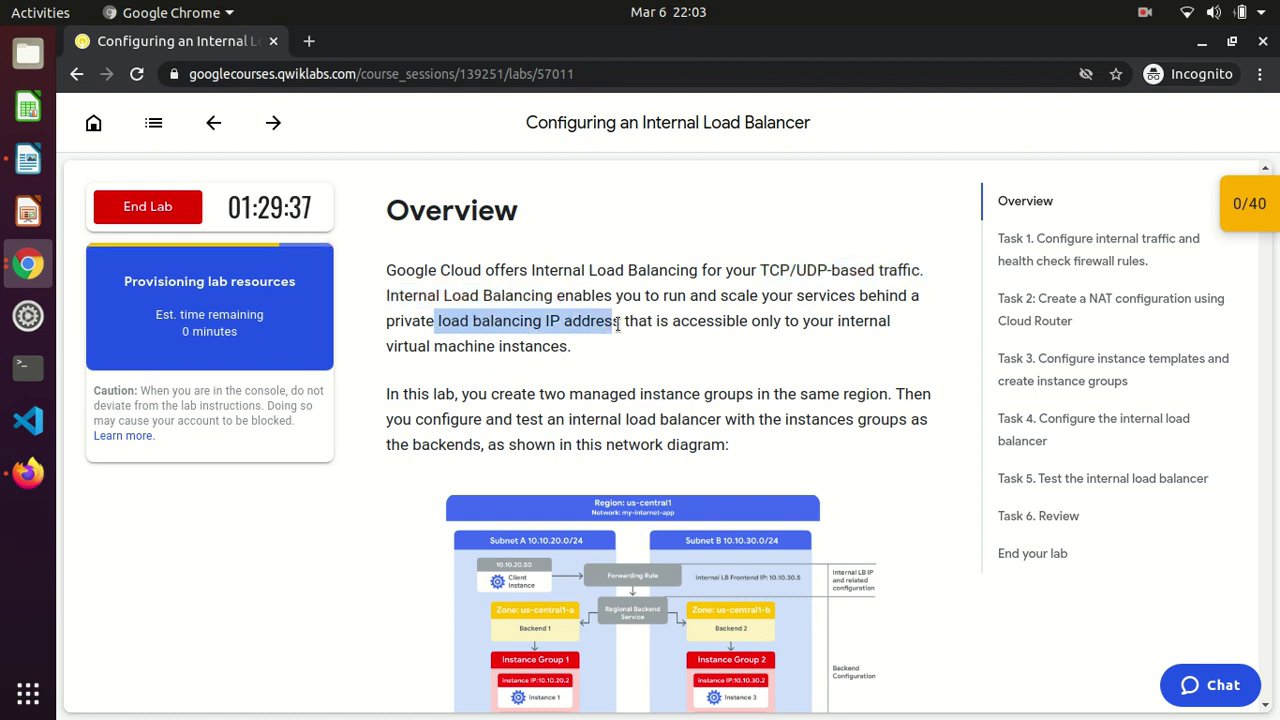
pyautogui.moveTo(474, 346); pyautogui.dragTo(566, 346)
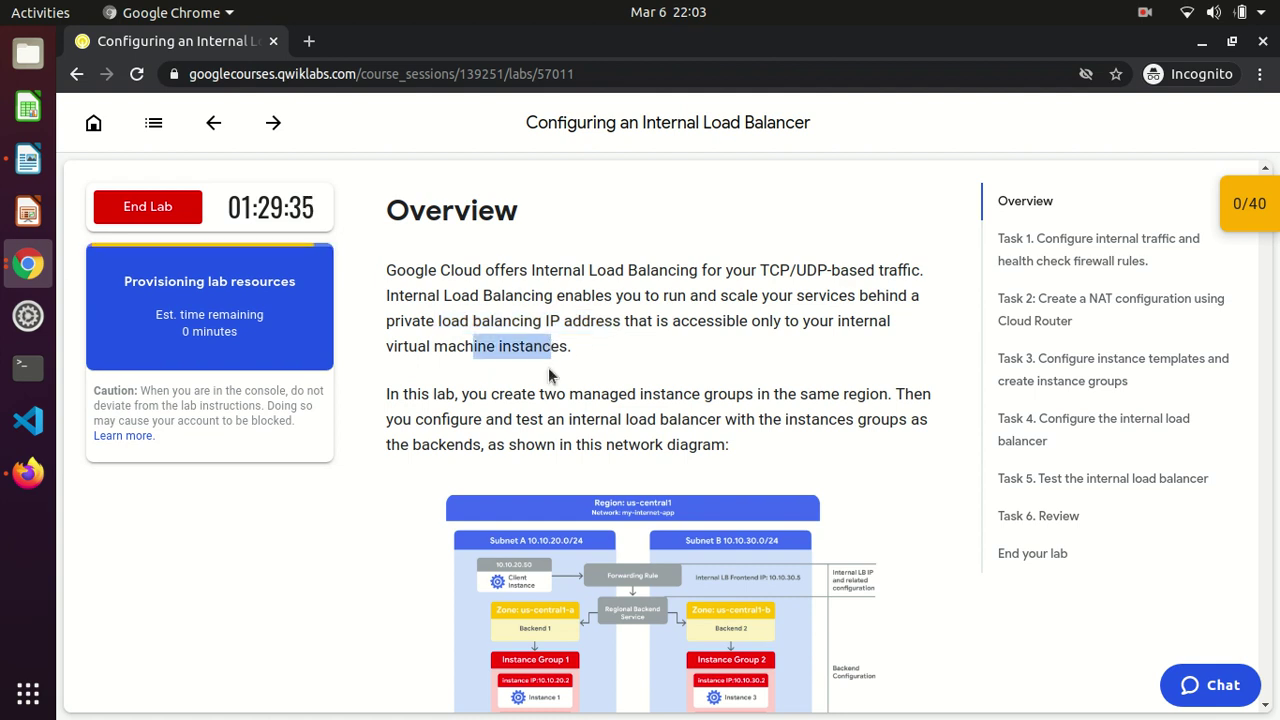
pyautogui.moveTo(512, 393); pyautogui.dragTo(780, 393)
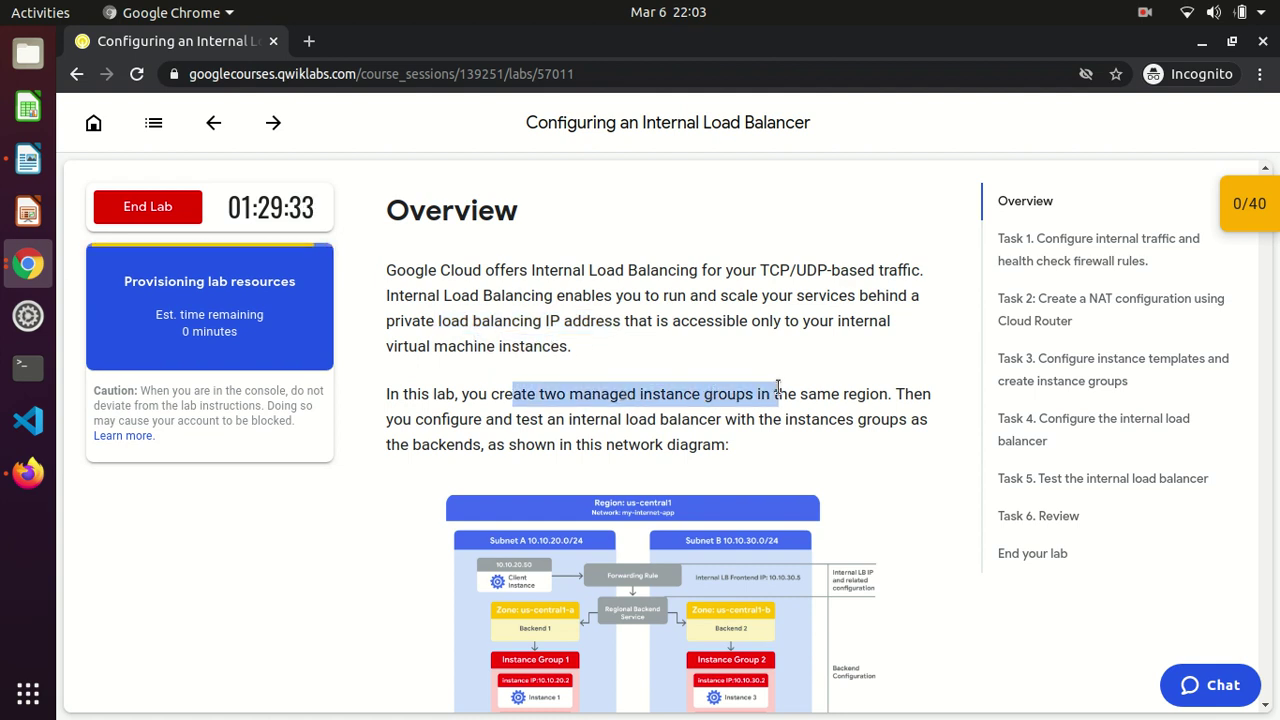
pyautogui.moveTo(893, 393); pyautogui.dragTo(799, 393)
pyautogui.scroll(-2, 799, 393)
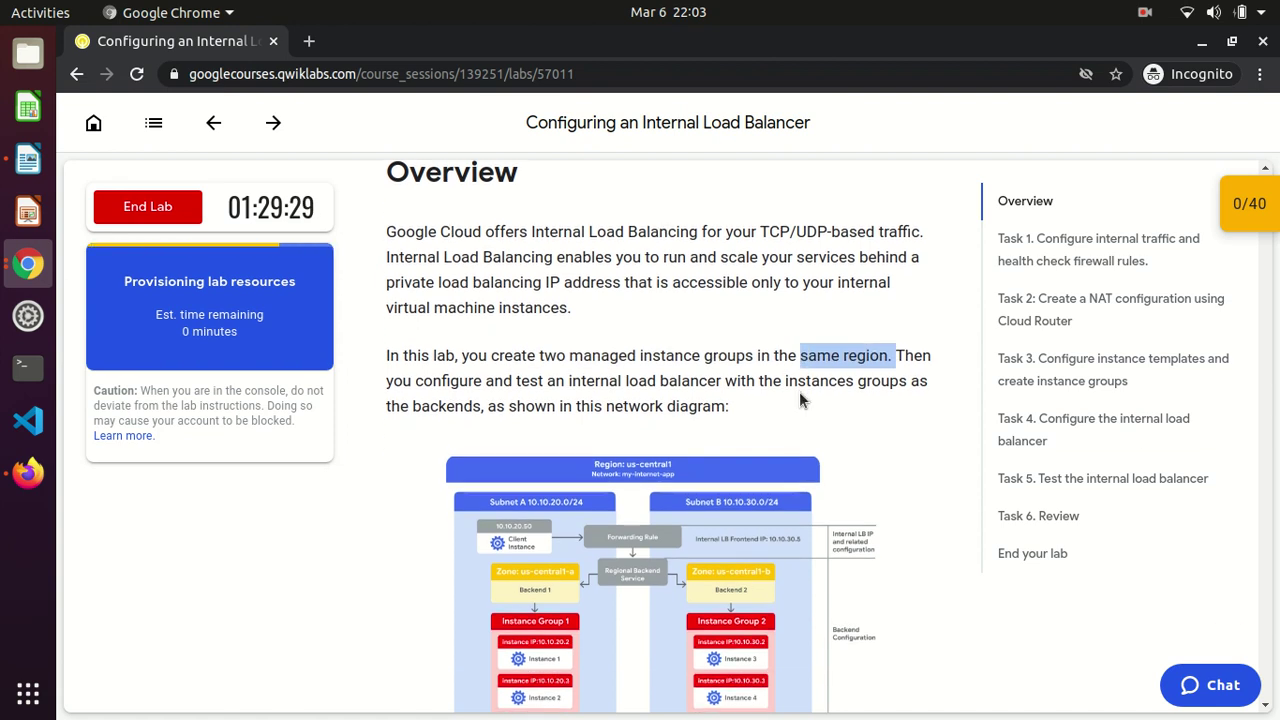
pyautogui.scroll(-5, 800, 394)
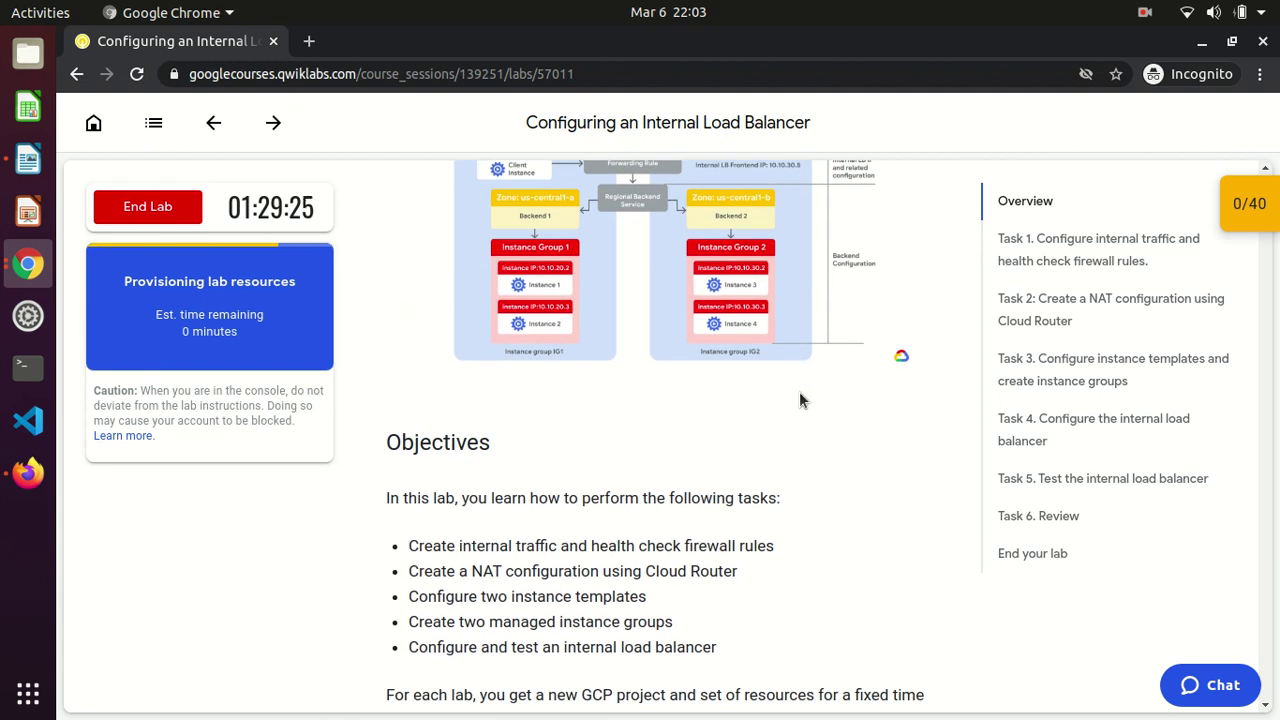
pyautogui.click(694, 270)
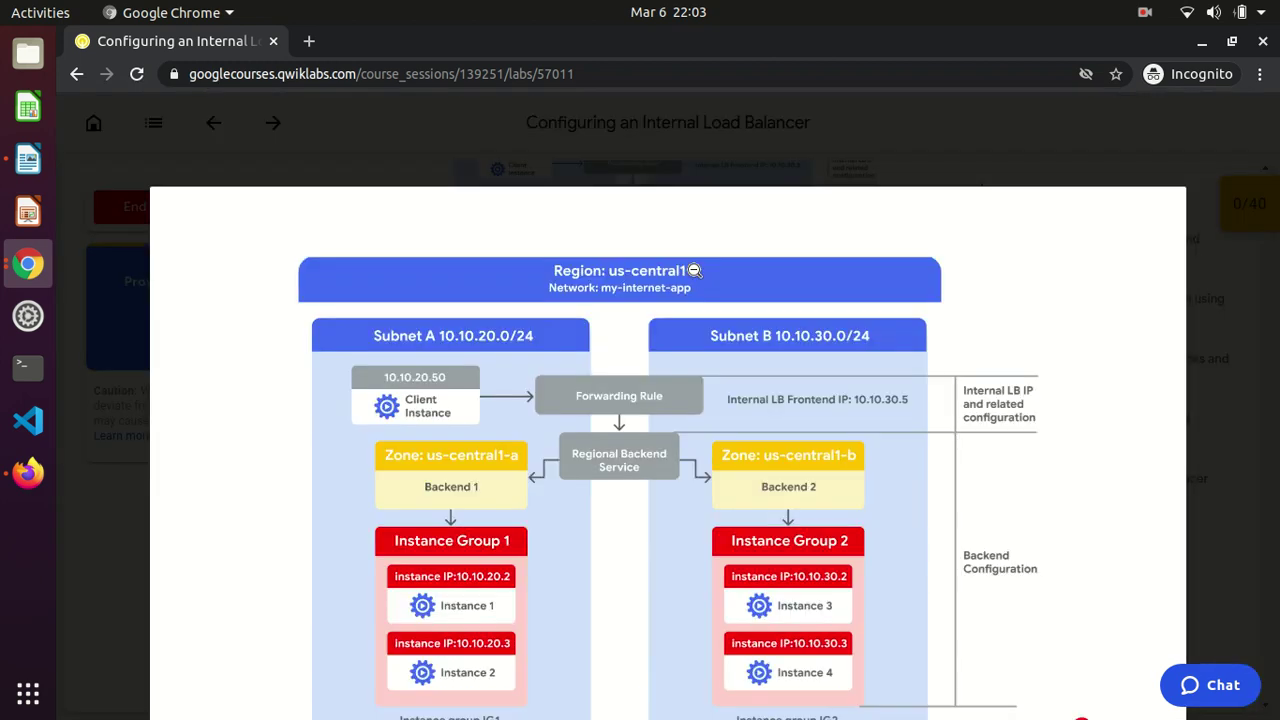
pyautogui.click(923, 131)
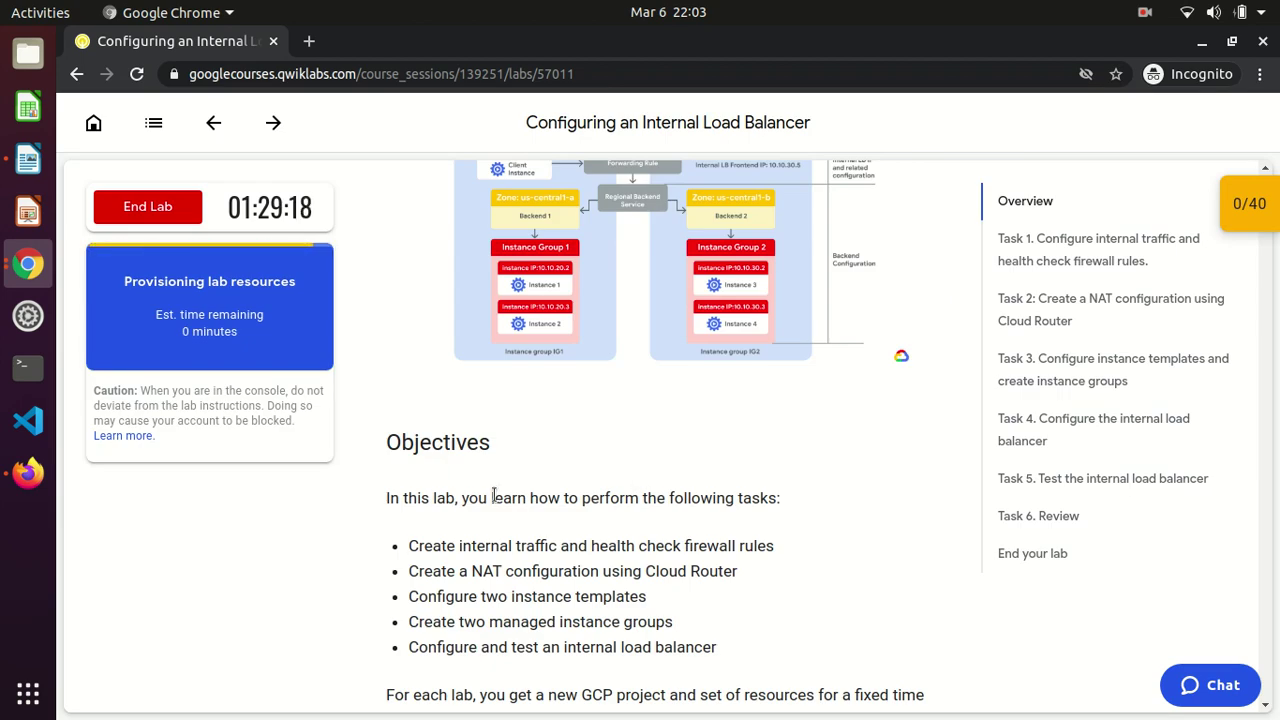
# - Review the lab objectives and the setup instructions up to the Task 1 section
pyautogui.scroll(-4, 500, 497)
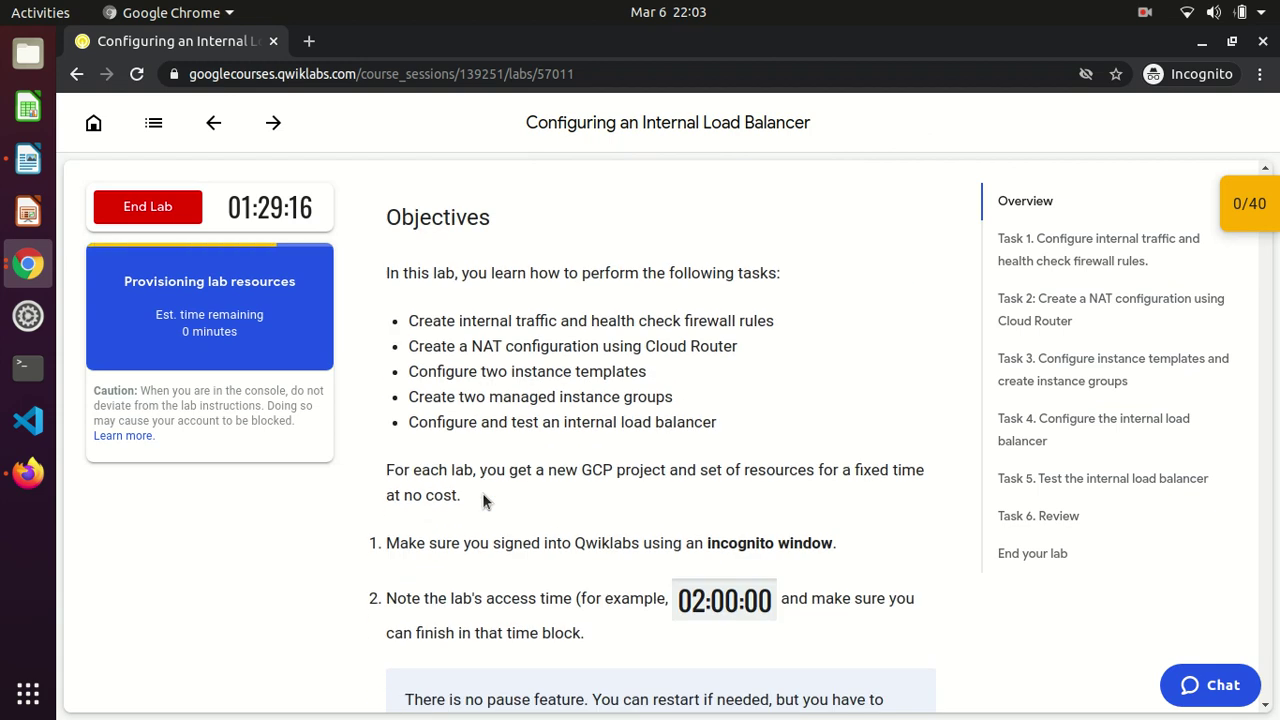
pyautogui.moveTo(459, 321); pyautogui.dragTo(740, 445)
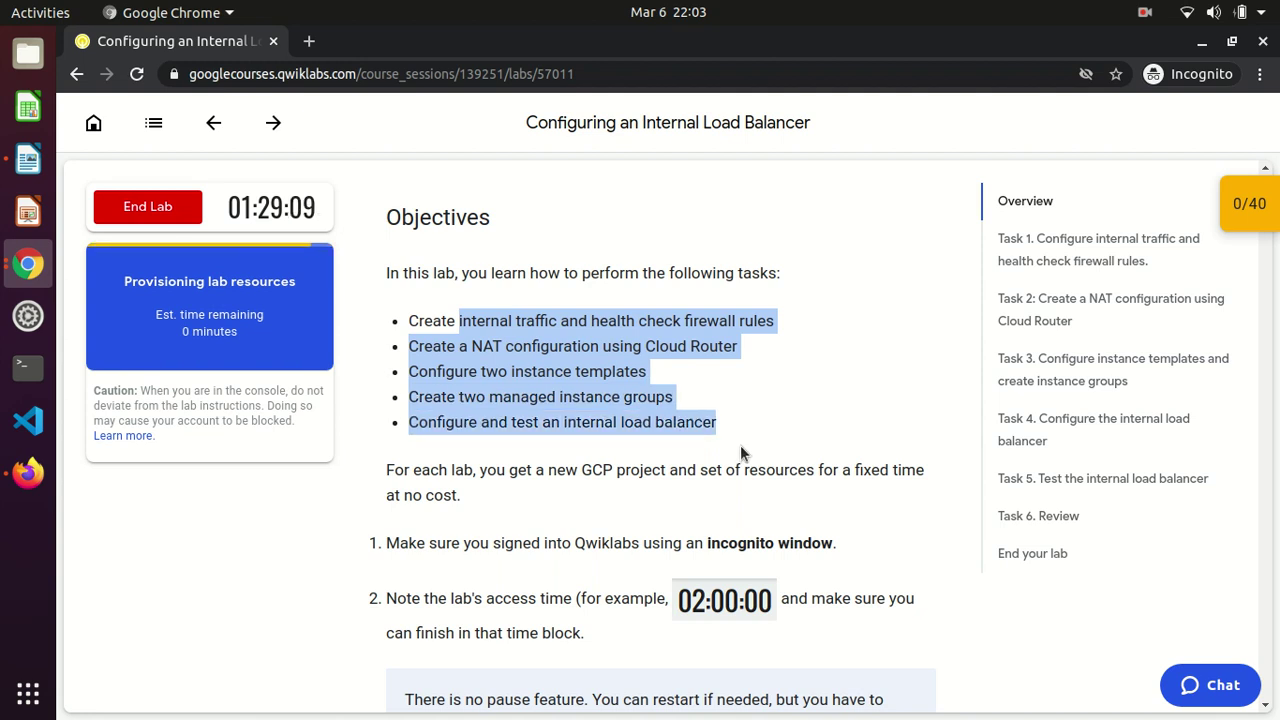
pyautogui.scroll(-5, 740, 452)
pyautogui.scroll(-8, 740, 445)
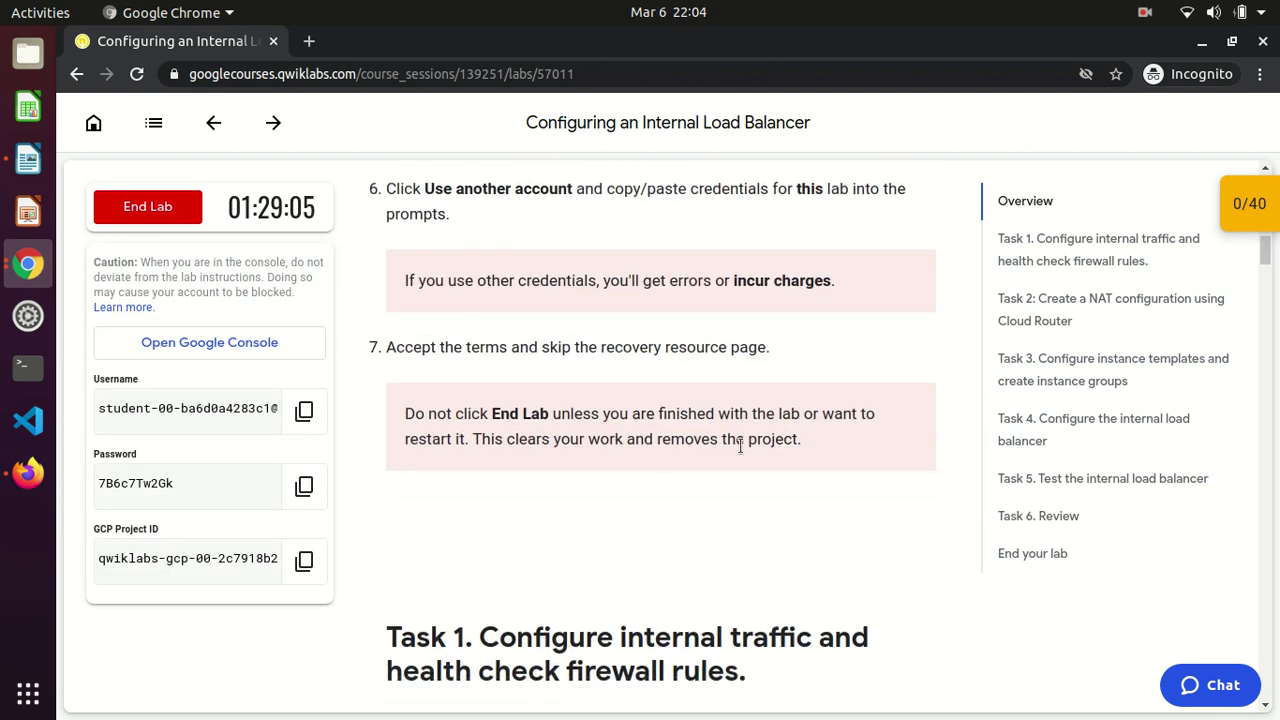
pyautogui.scroll(-8, 740, 447)
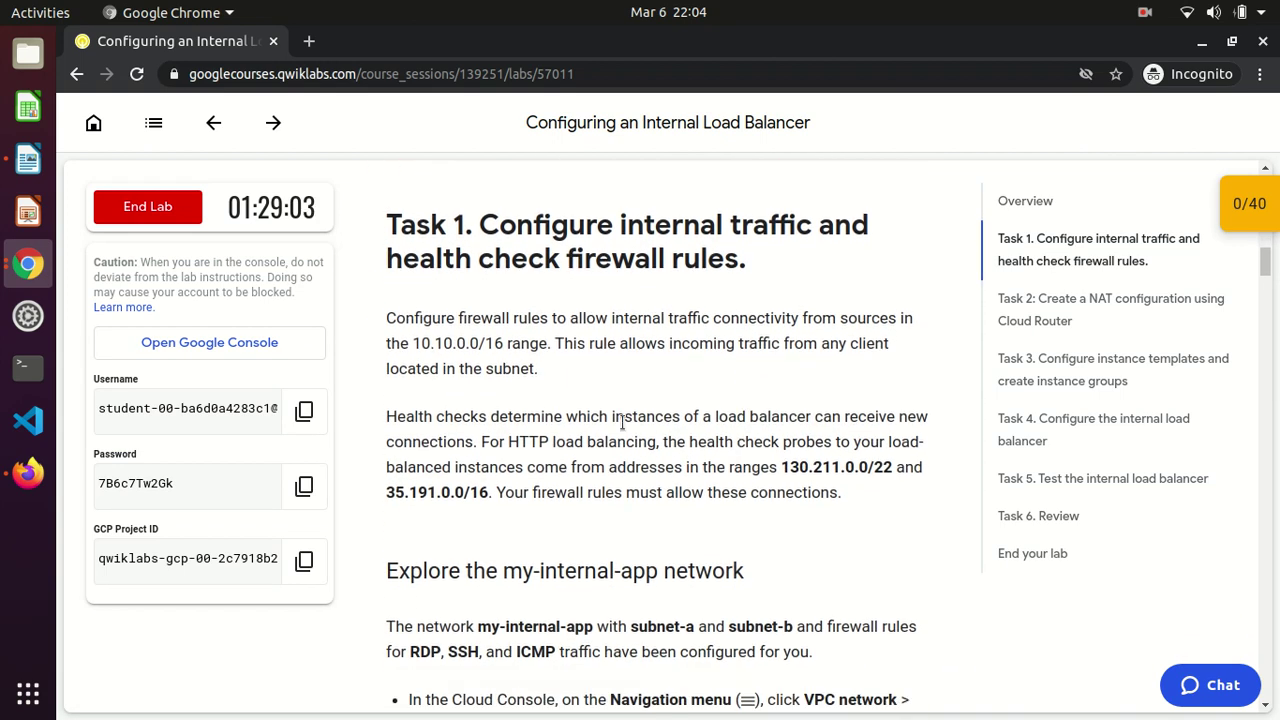
# - Open the Google Console from the lab page and submit the copied lab username on the sign-in form
pyautogui.click(304, 411)
pyautogui.click(243, 346)
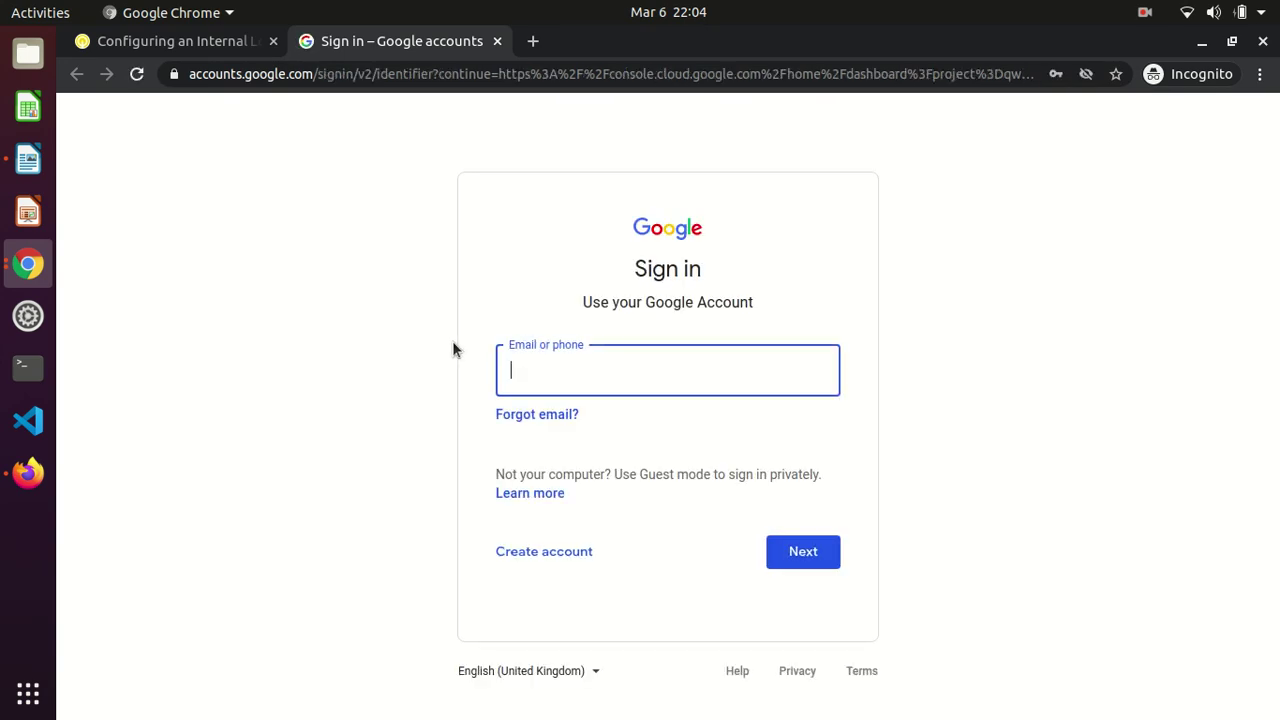
pyautogui.hotkey('ctrl', 'v')
pyautogui.click(810, 550)
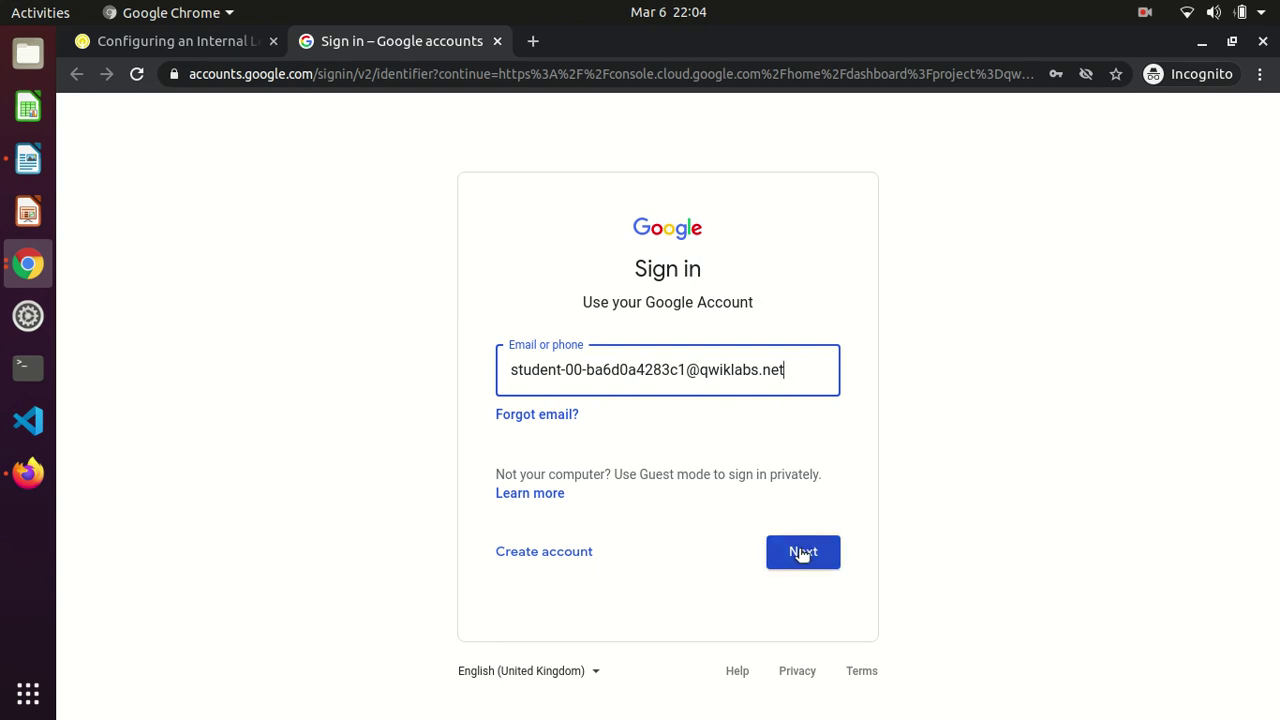
# - Copy the lab password from the lab page and submit it in the password field of the Google sign-in
pyautogui.click(210, 45)
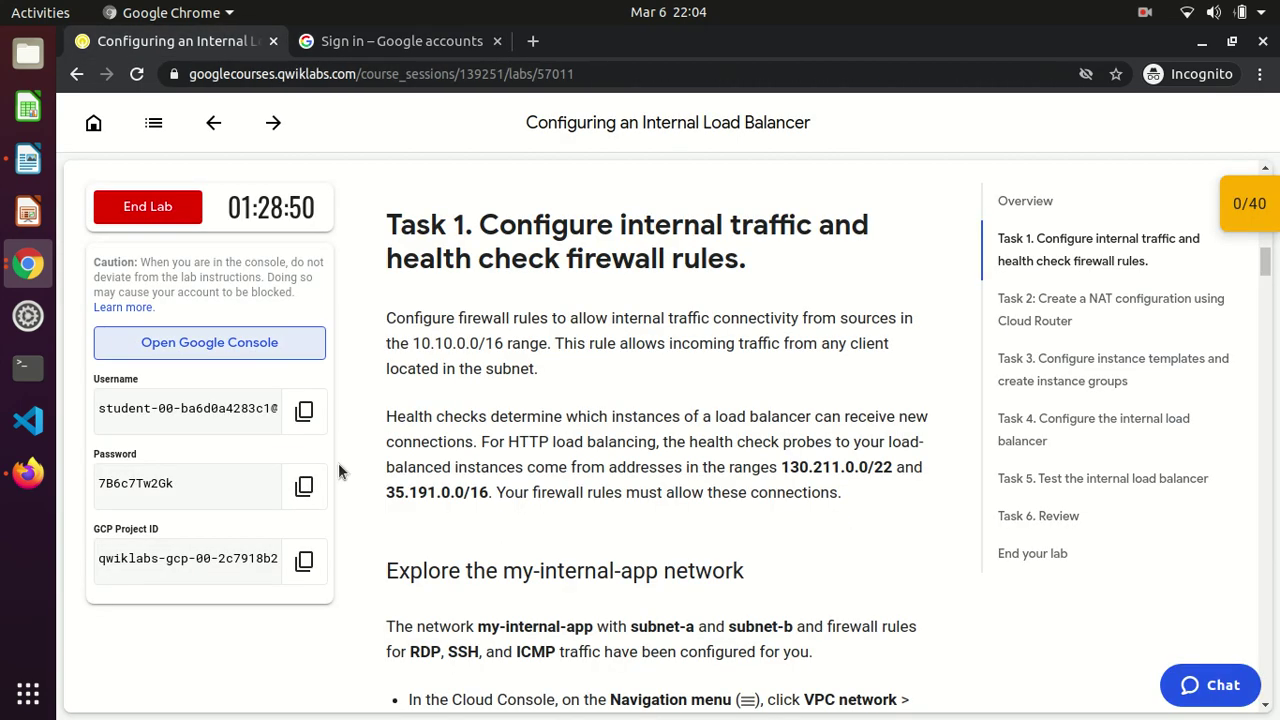
pyautogui.click(304, 487)
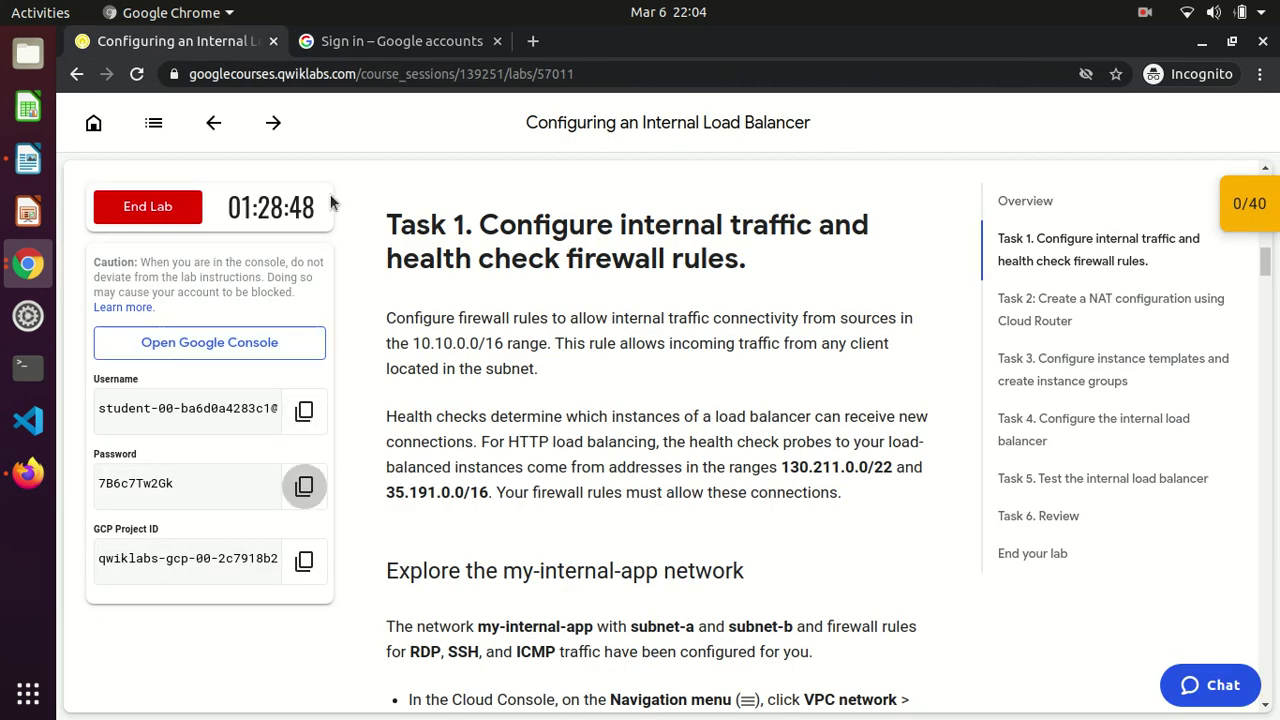
pyautogui.click(370, 42)
pyautogui.hotkey('ctrl', 'v')
pyautogui.click(797, 505)
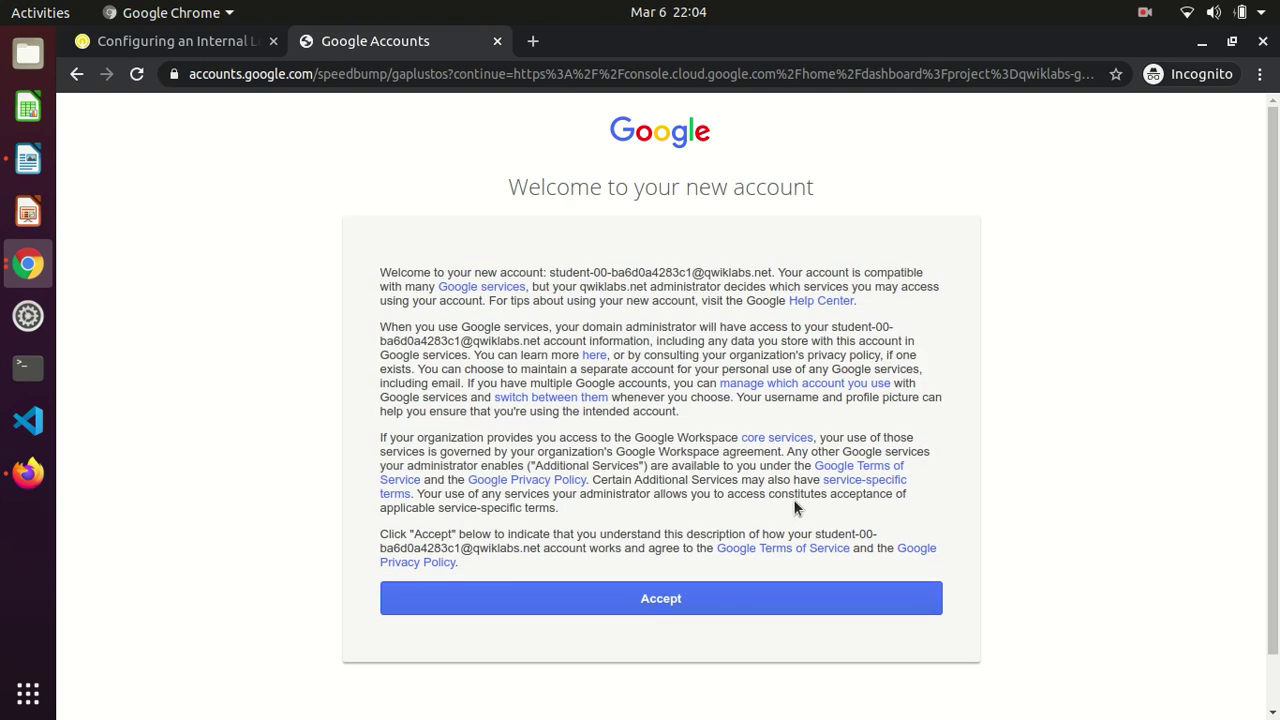
# - Complete the first-time account setup by accepting the welcome notice and Google Cloud Platform Terms of Service and confirming the recovery options as they are
pyautogui.click(630, 601)
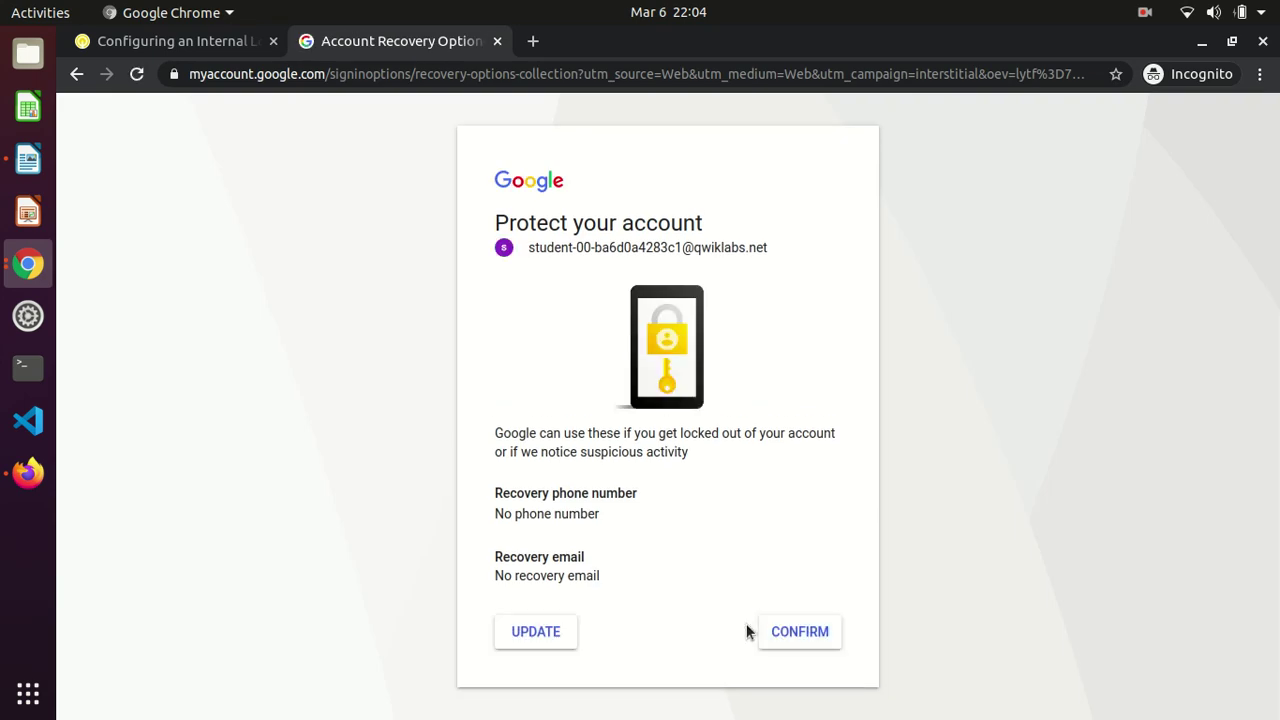
pyautogui.click(773, 631)
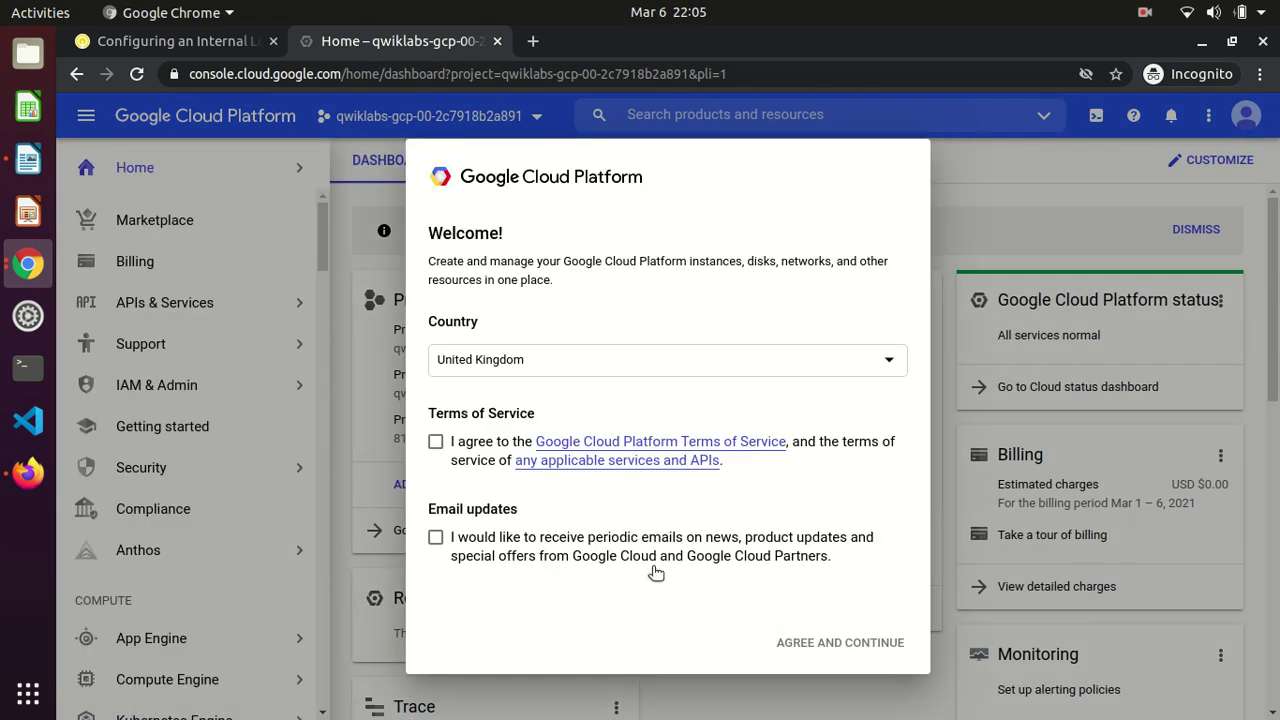
pyautogui.click(437, 443)
pyautogui.click(780, 642)
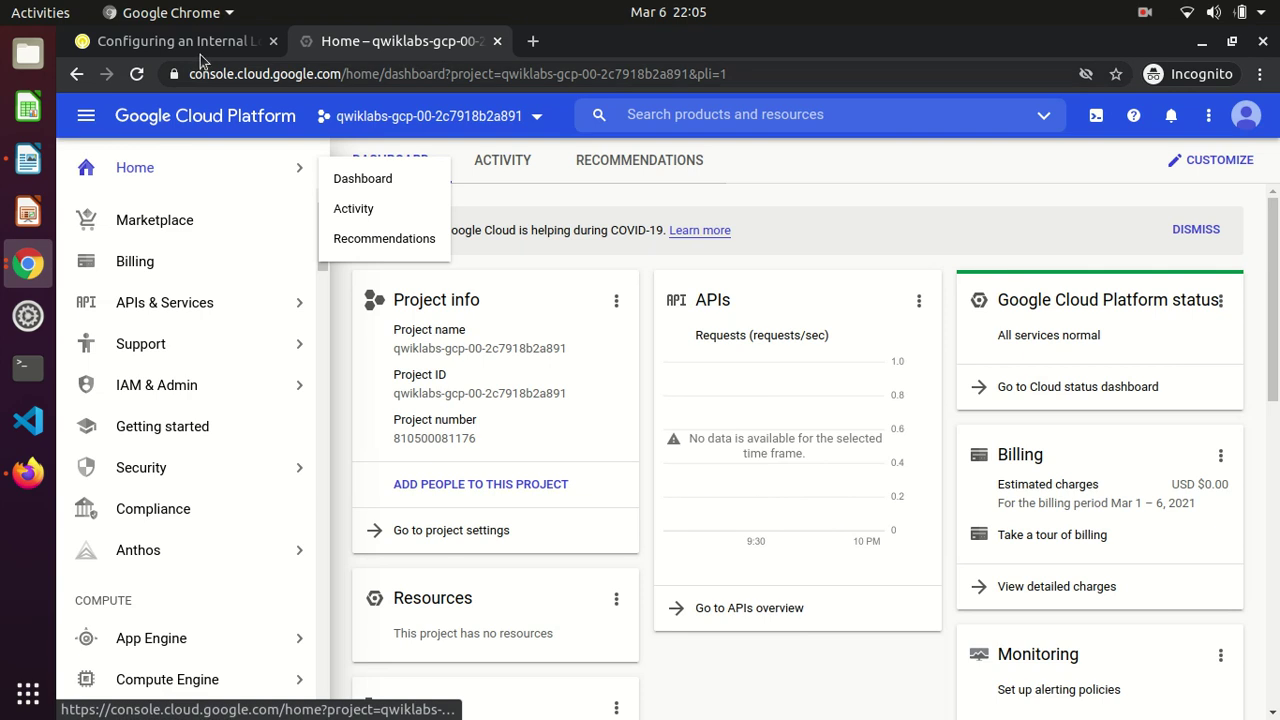
# - Return to the lab page and read the Task 1 introduction and the section on exploring the my-internal-app network
pyautogui.click(197, 48)
pyautogui.click(467, 375)
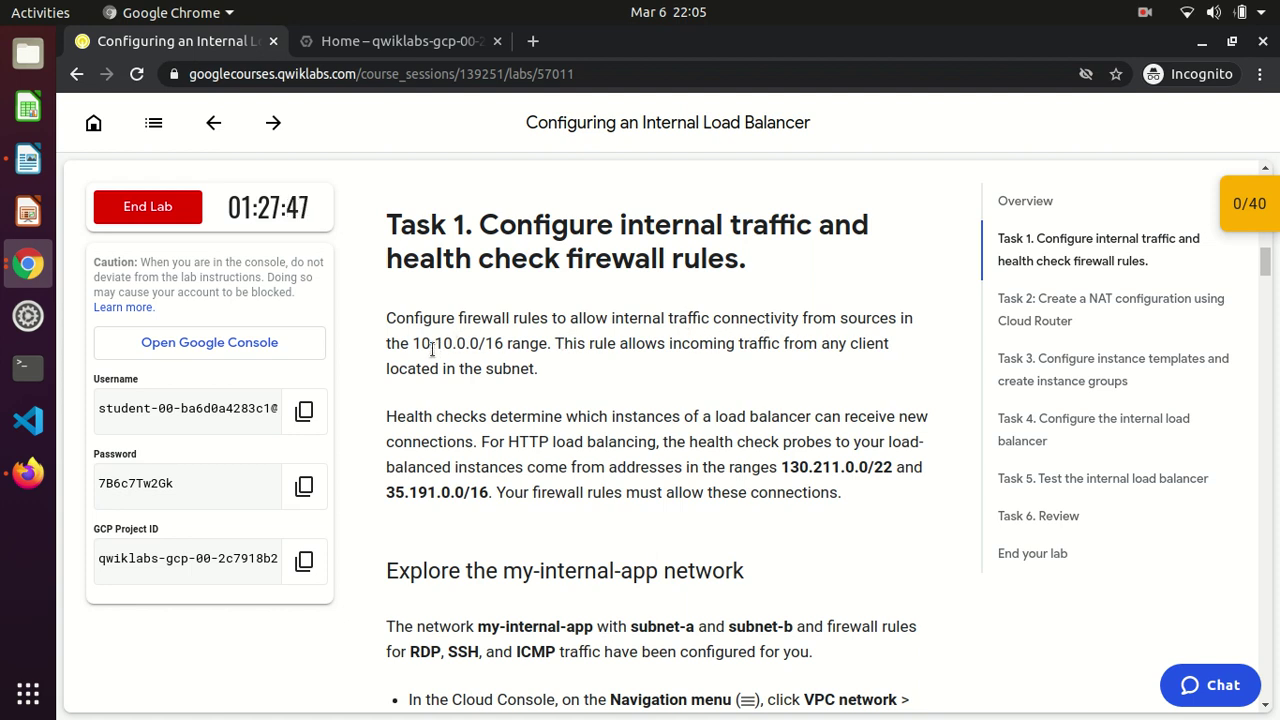
pyautogui.moveTo(490, 335); pyautogui.dragTo(511, 334)
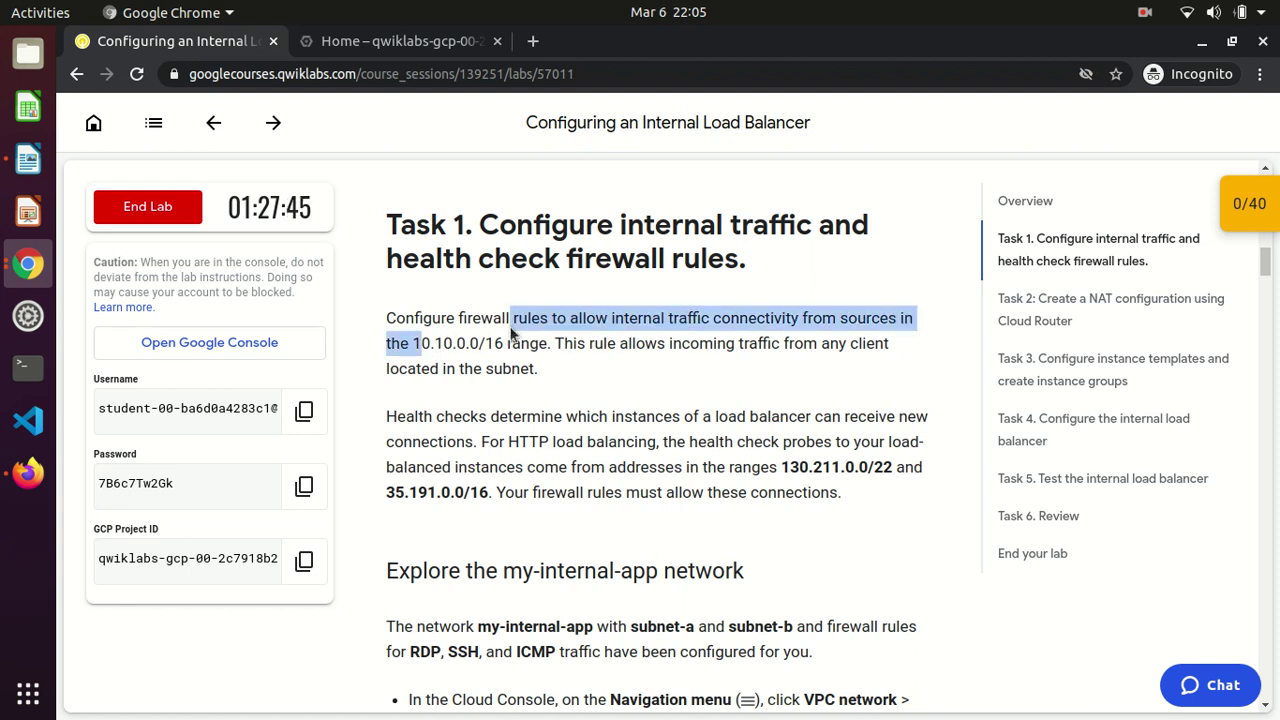
pyautogui.click(573, 346)
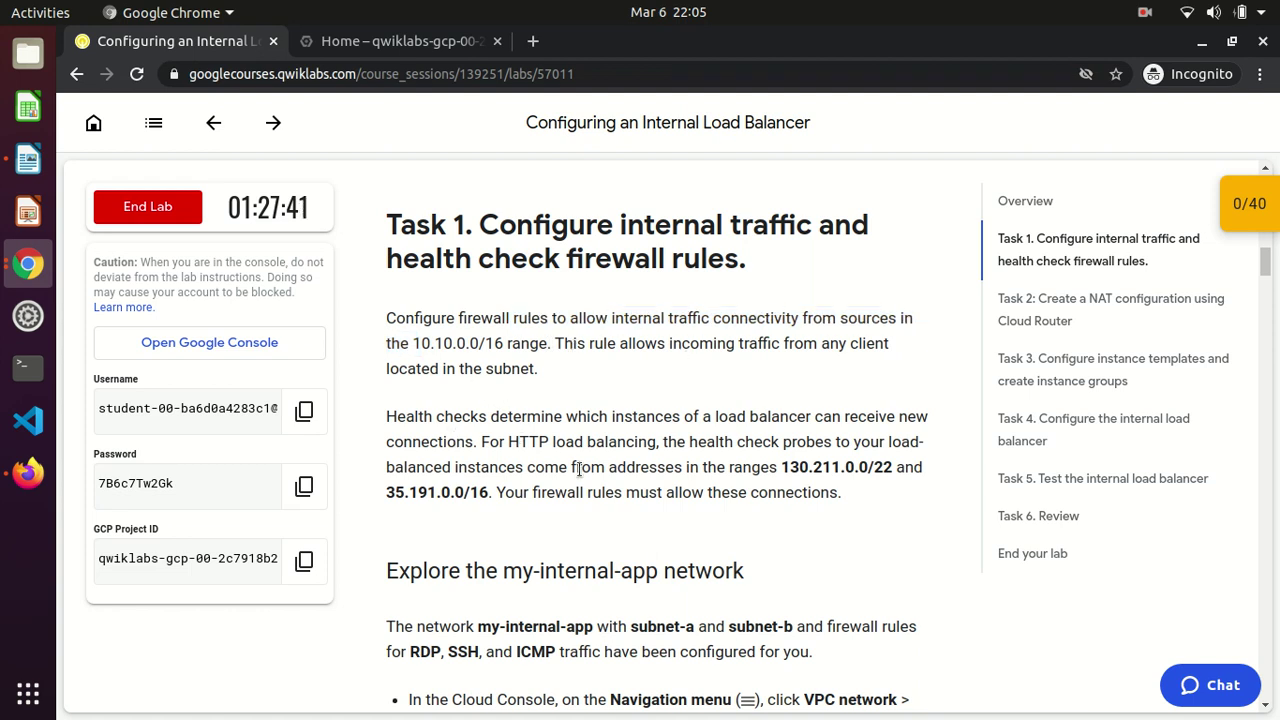
pyautogui.scroll(-5, 578, 468)
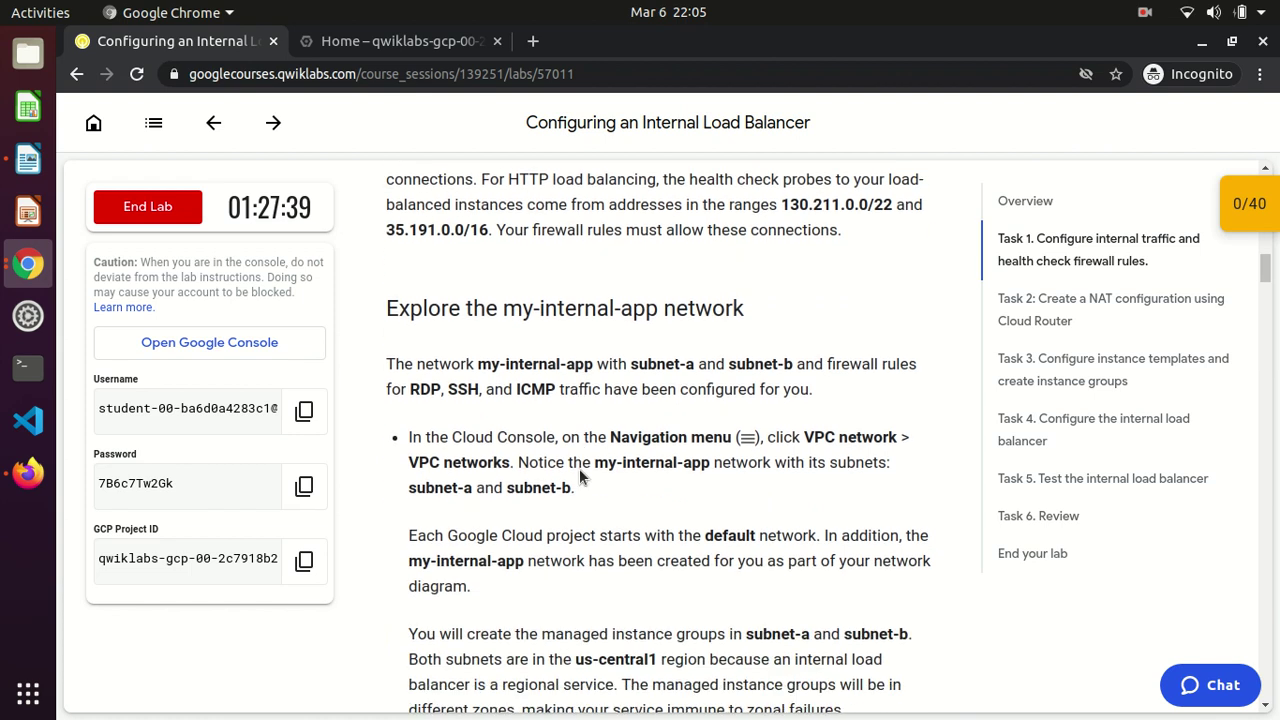
pyautogui.scroll(-1, 580, 477)
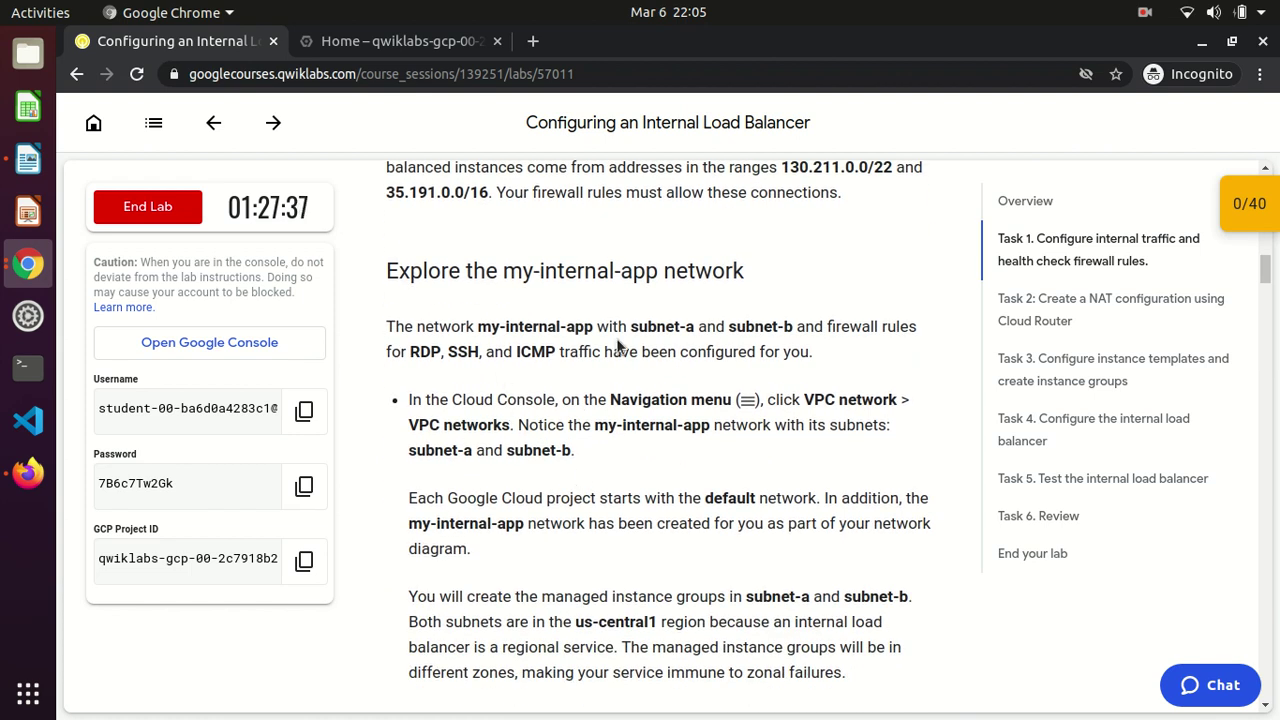
pyautogui.moveTo(833, 348); pyautogui.dragTo(396, 322)
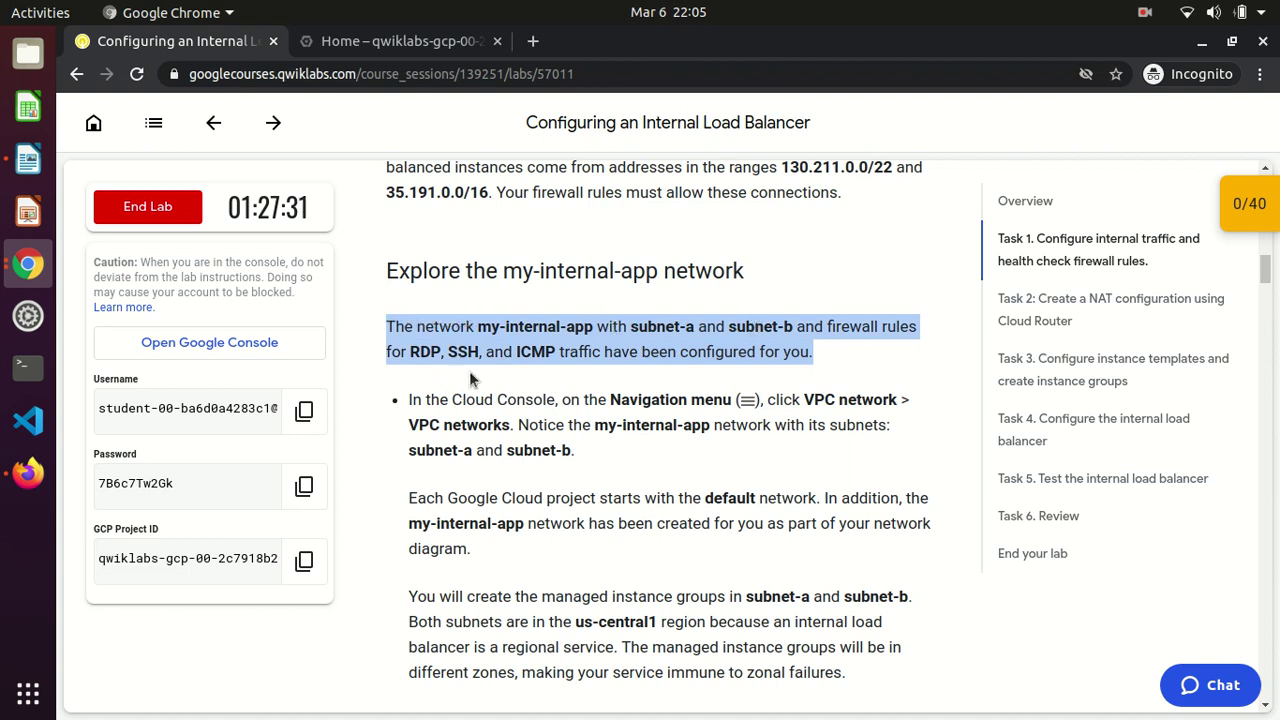
# - Open the VPC networks list in the Cloud Console and collapse the default network to inspect the my-internal-app subnets
pyautogui.click(344, 41)
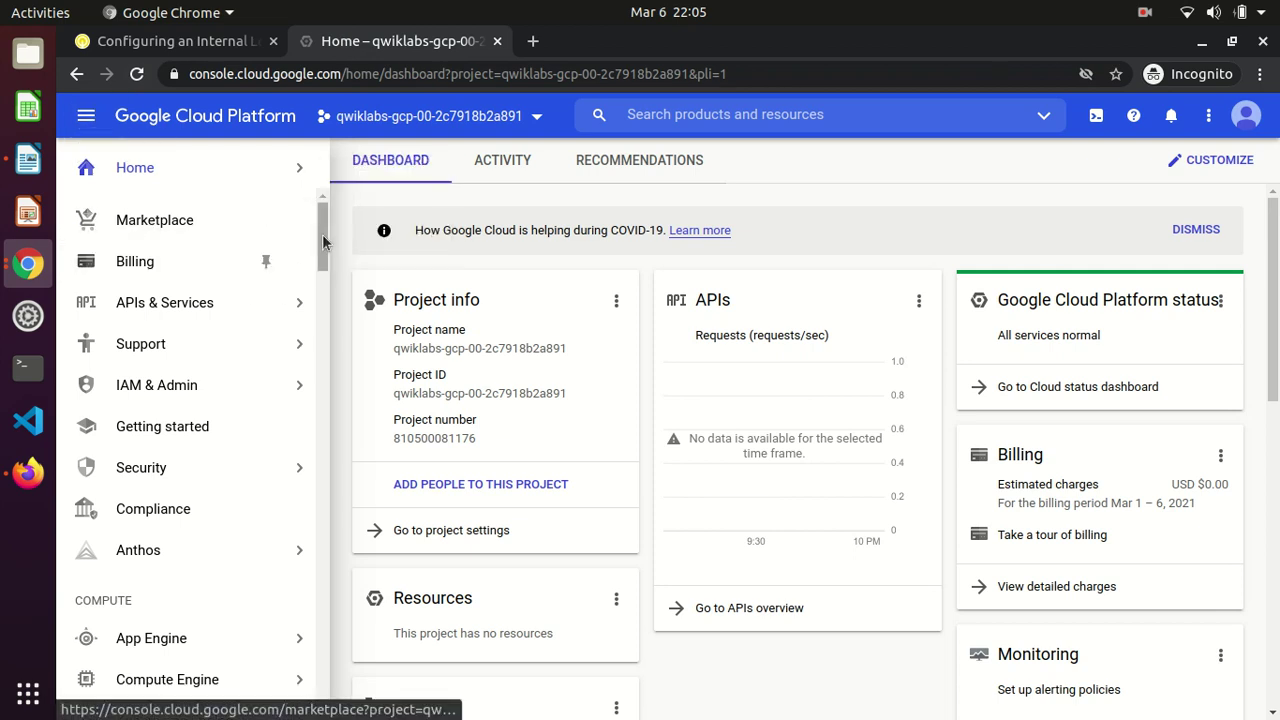
pyautogui.moveTo(322, 240); pyautogui.dragTo(329, 395)
pyautogui.scroll(1, 290, 355)
pyautogui.moveTo(214, 303)
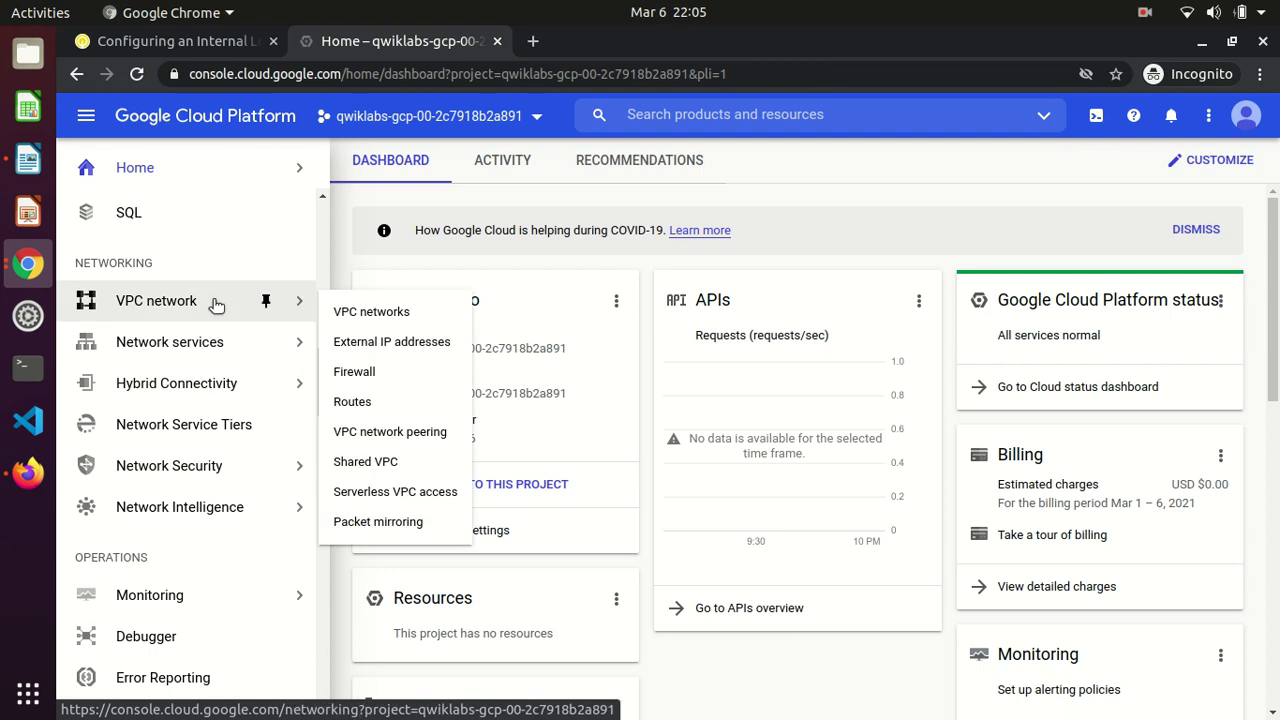
pyautogui.click(362, 314)
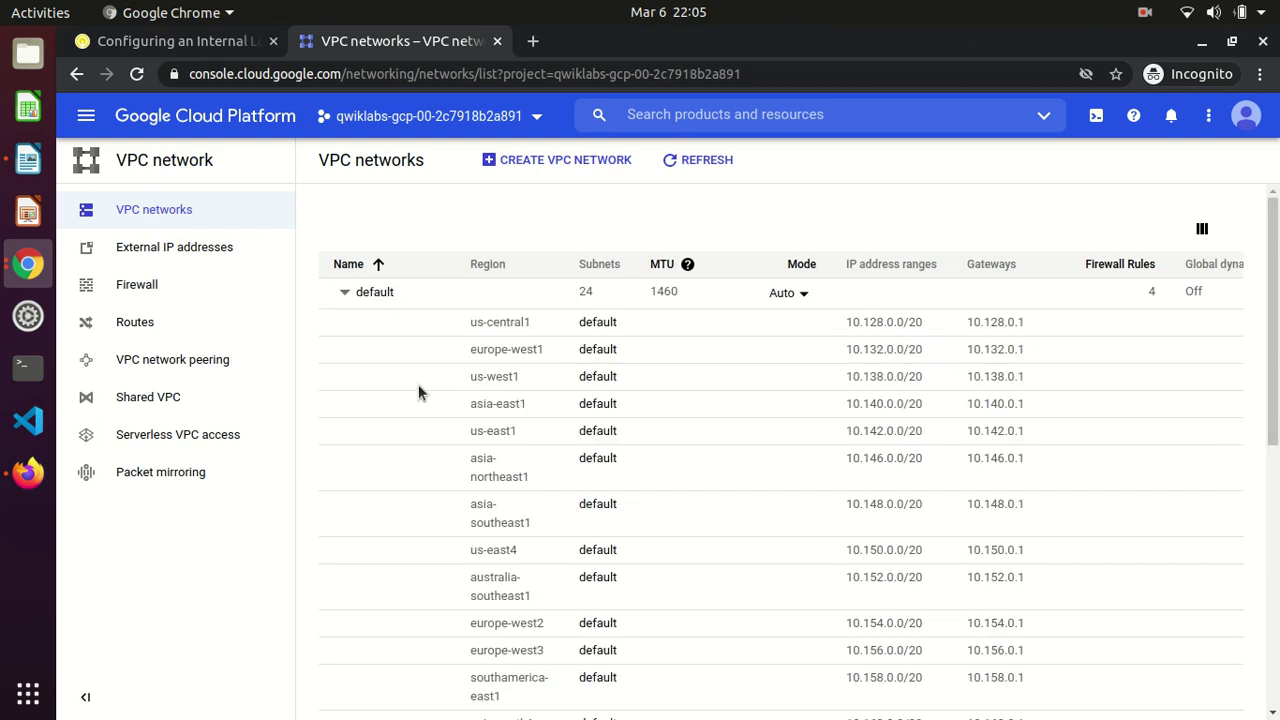
pyautogui.click(346, 293)
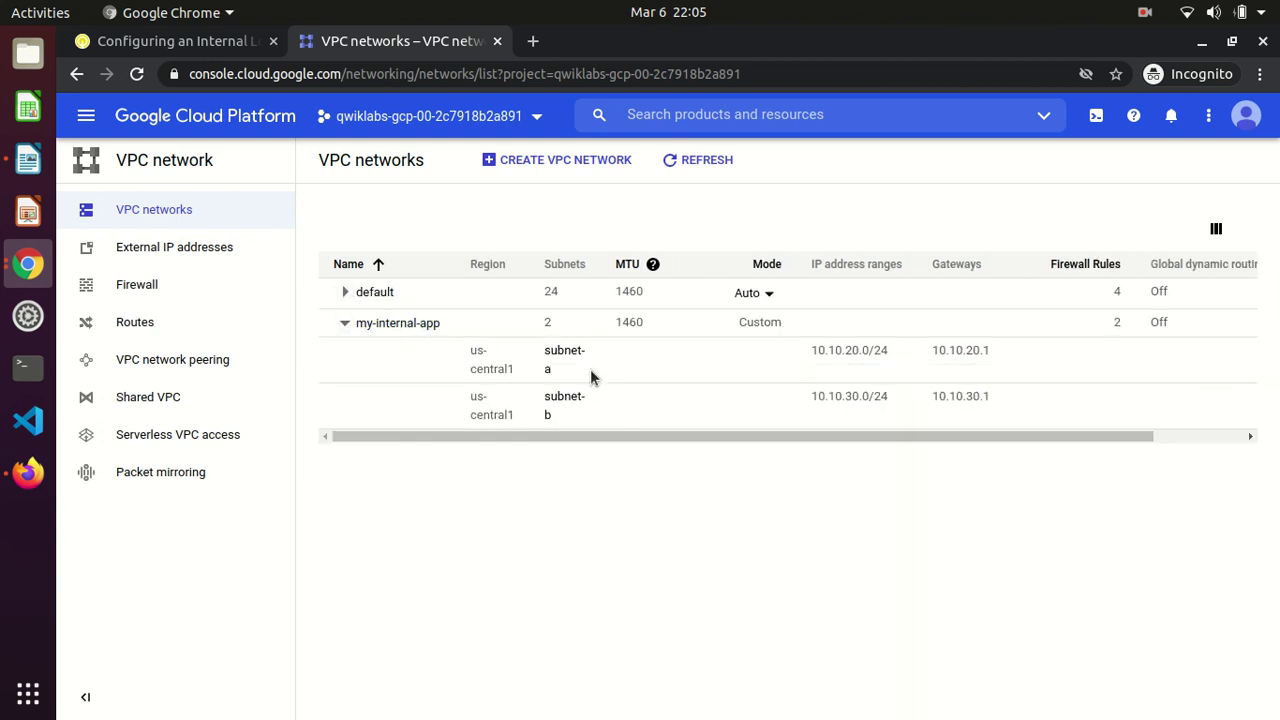
# - Examine the firewall rules of the my-internal-app network and return to the lab instructions
pyautogui.click(183, 290)
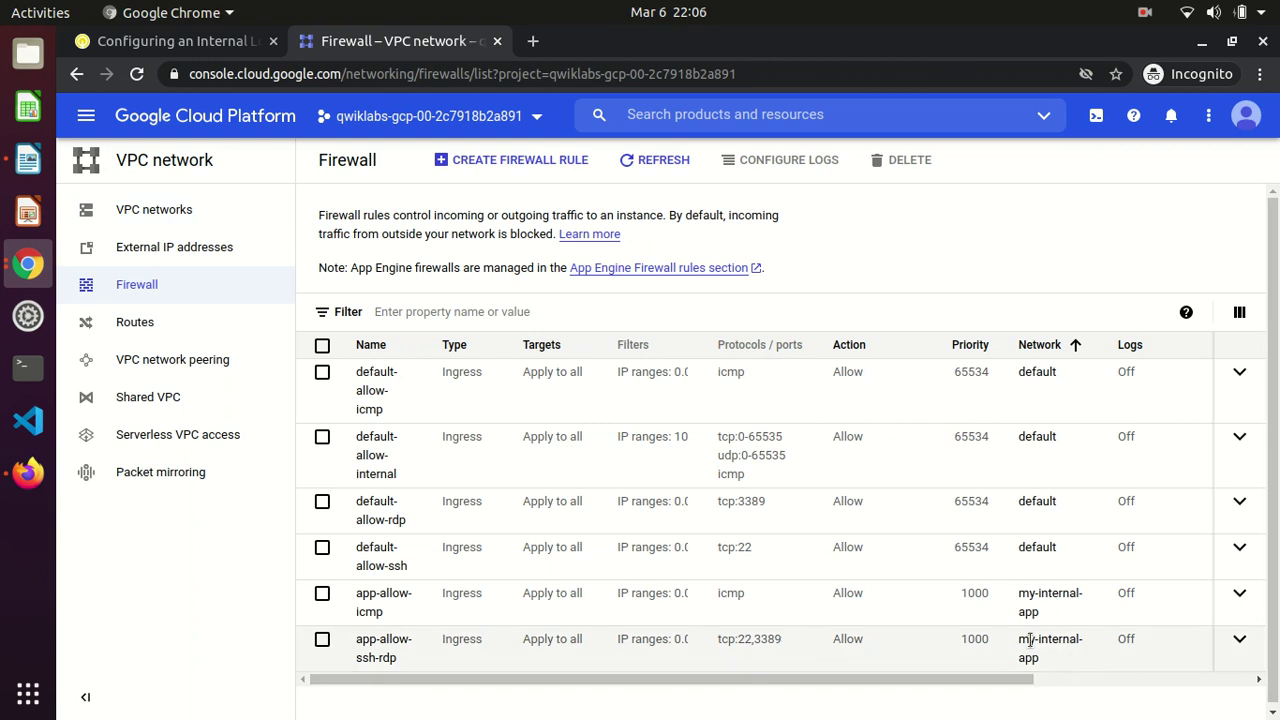
pyautogui.moveTo(1056, 660); pyautogui.dragTo(1012, 598)
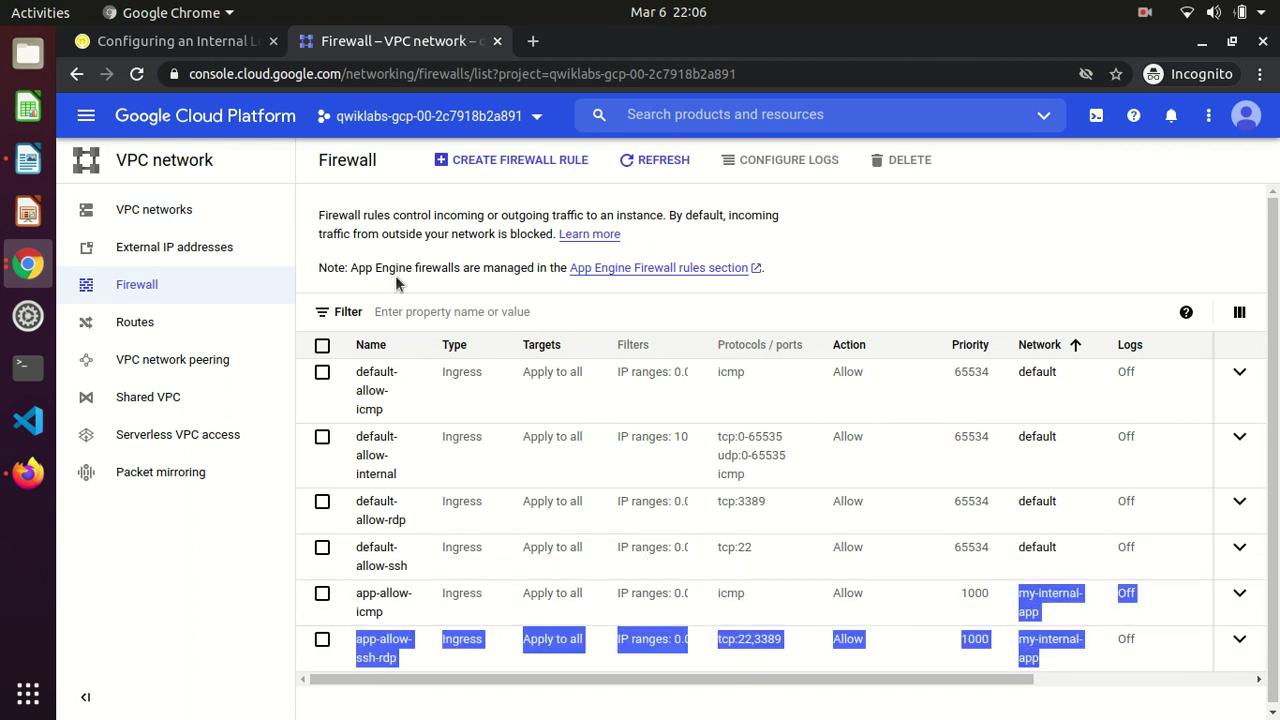
pyautogui.click(177, 43)
pyautogui.click(507, 411)
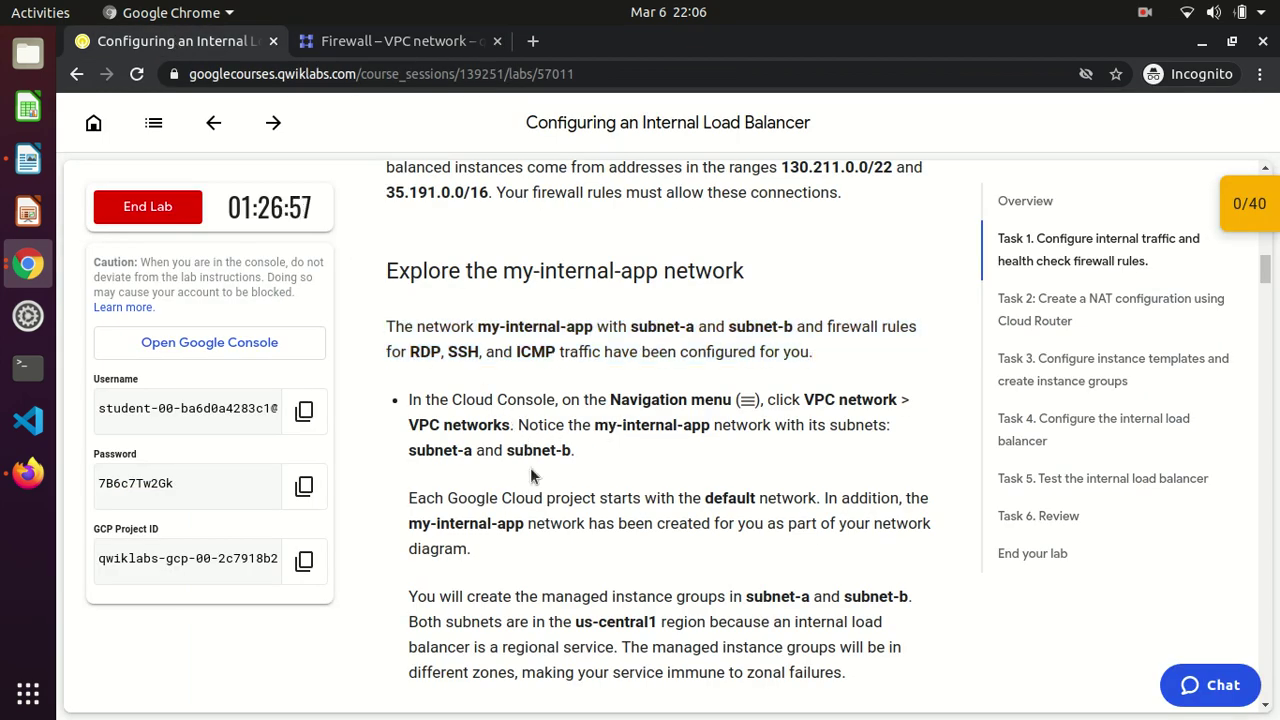
# - Find the lab's firewall rule settings for the 10.10.0.0/16 range and copy the rule name fw-allow-lb-access
pyautogui.scroll(-4, 531, 475)
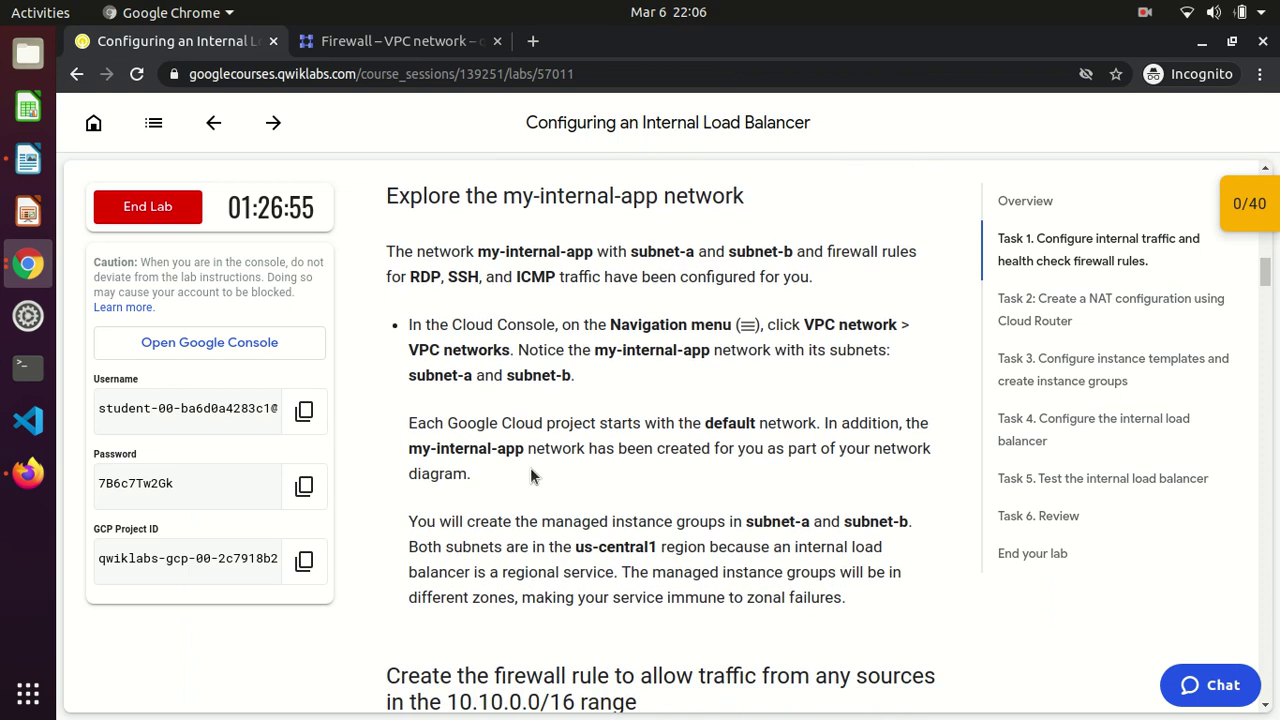
pyautogui.scroll(-3, 531, 476)
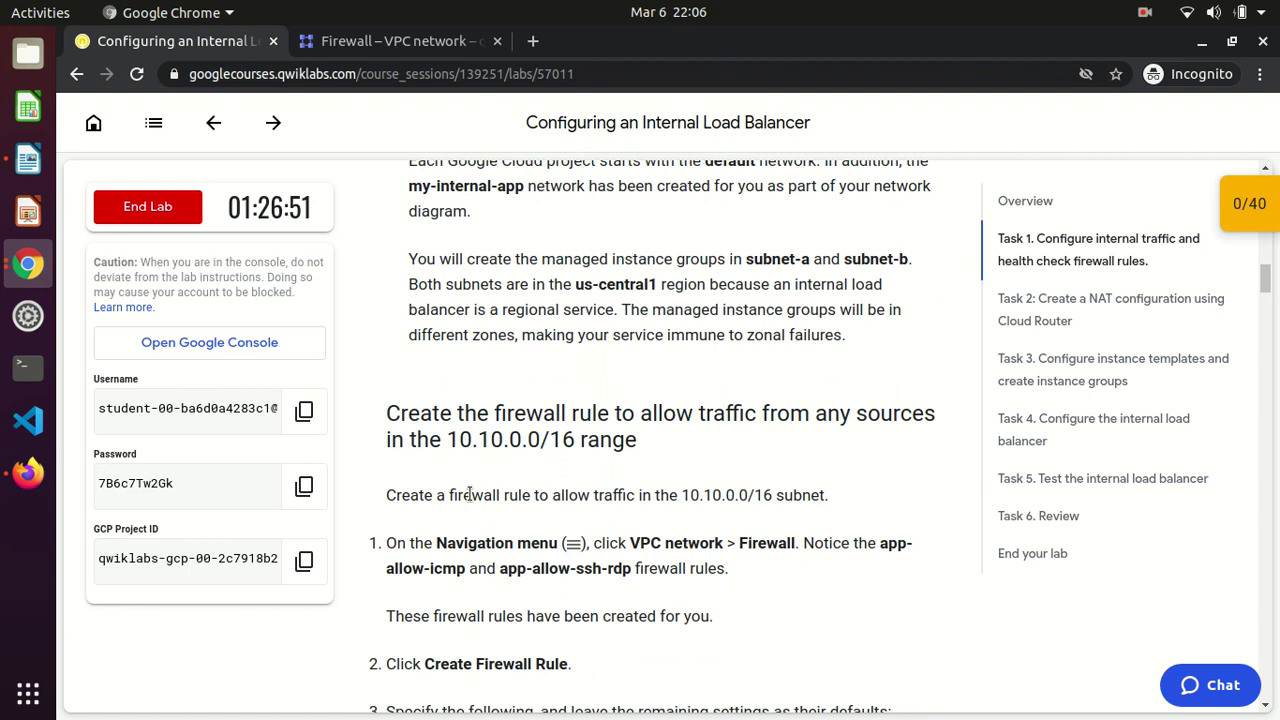
pyautogui.scroll(-4, 469, 495)
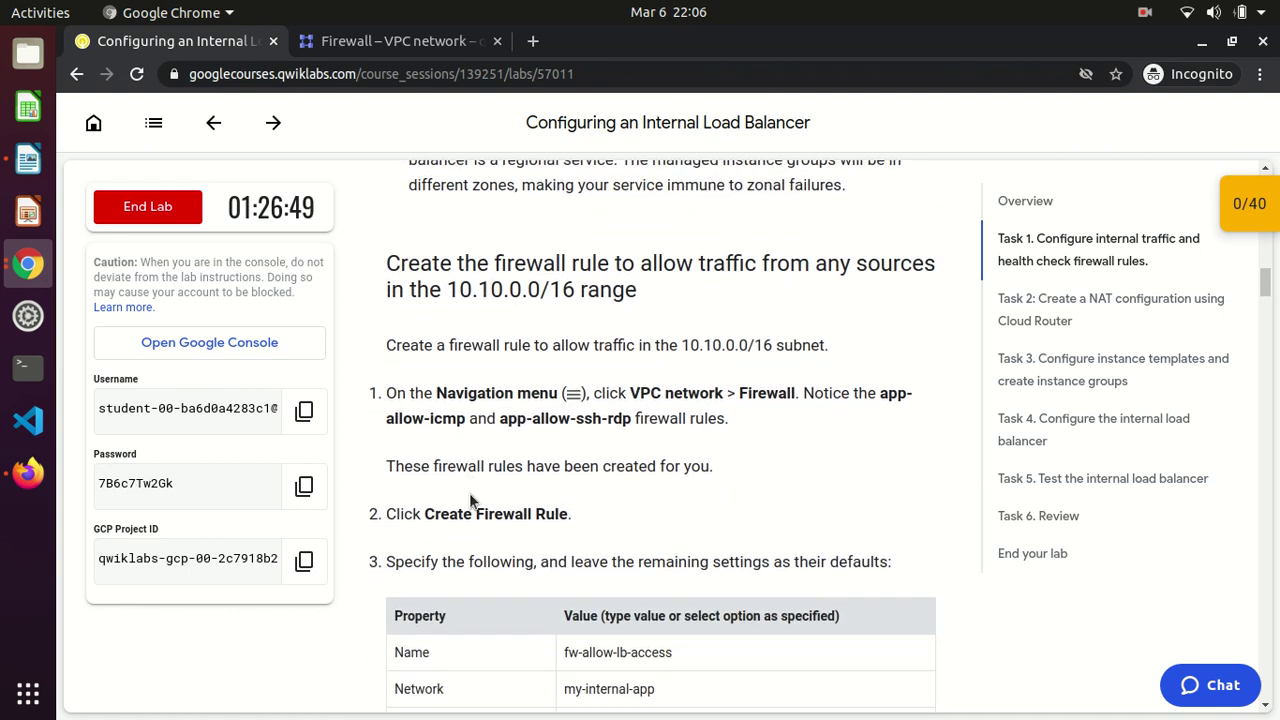
pyautogui.scroll(-3, 469, 495)
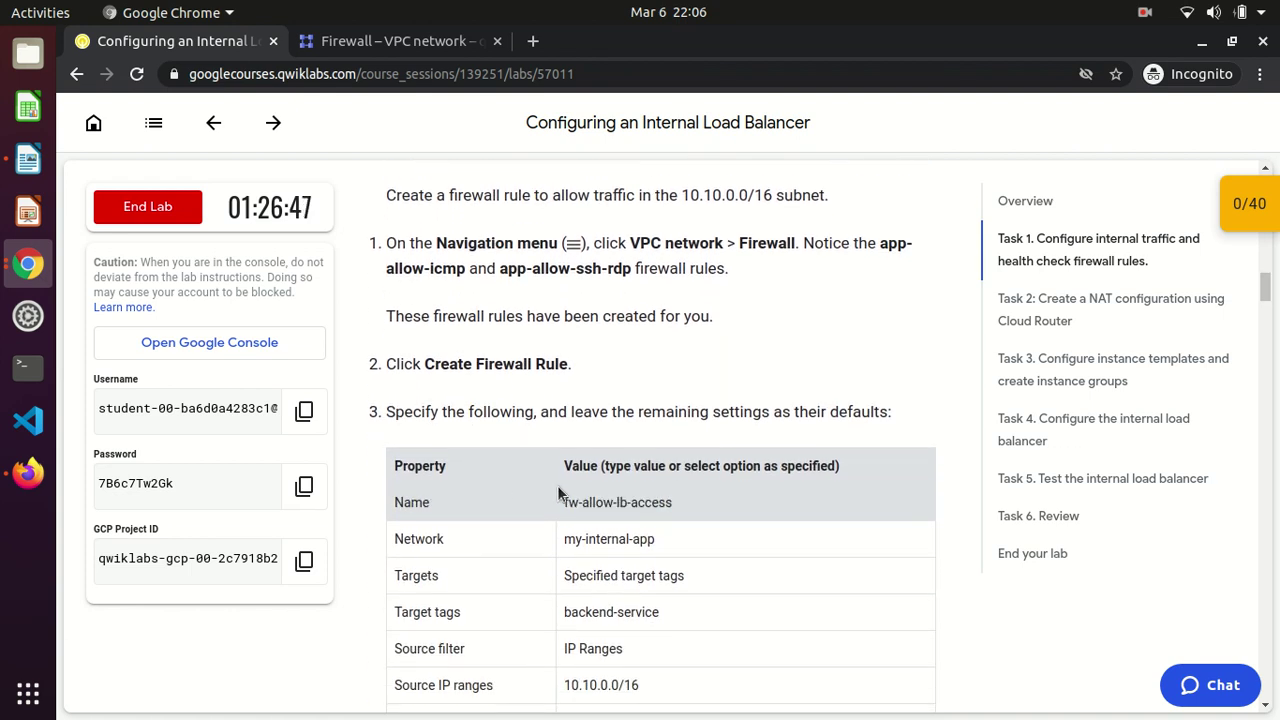
pyautogui.moveTo(560, 505); pyautogui.dragTo(675, 505)
pyautogui.hotkey('ctrl', 'c')
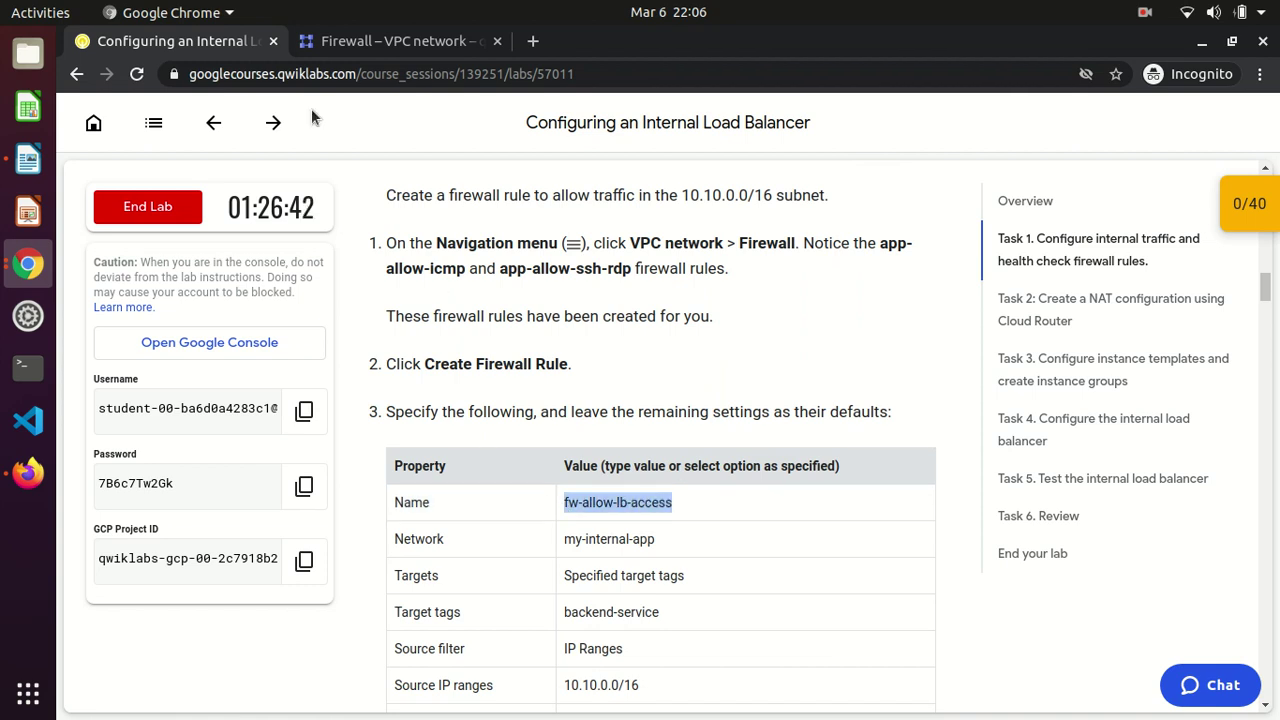
# - Start a new firewall rule in the Cloud Console named fw-allow-lb-access on the my-internal-app network
pyautogui.click(365, 46)
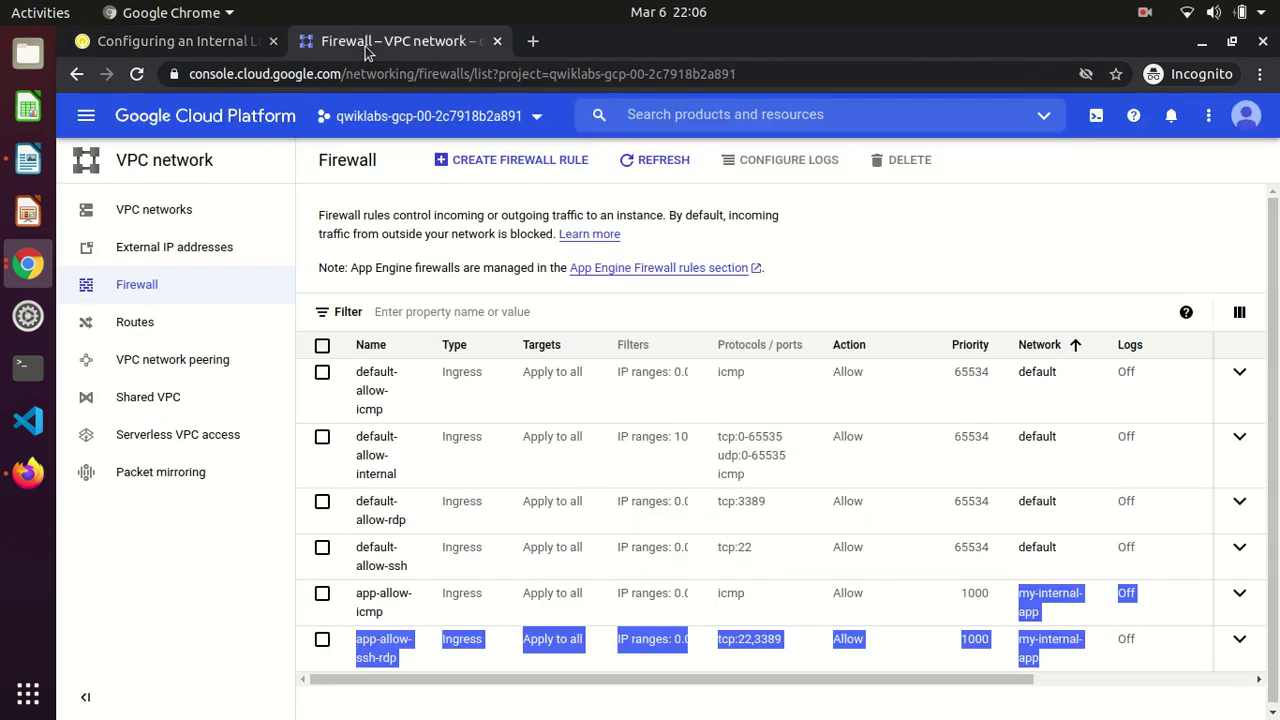
pyautogui.click(478, 165)
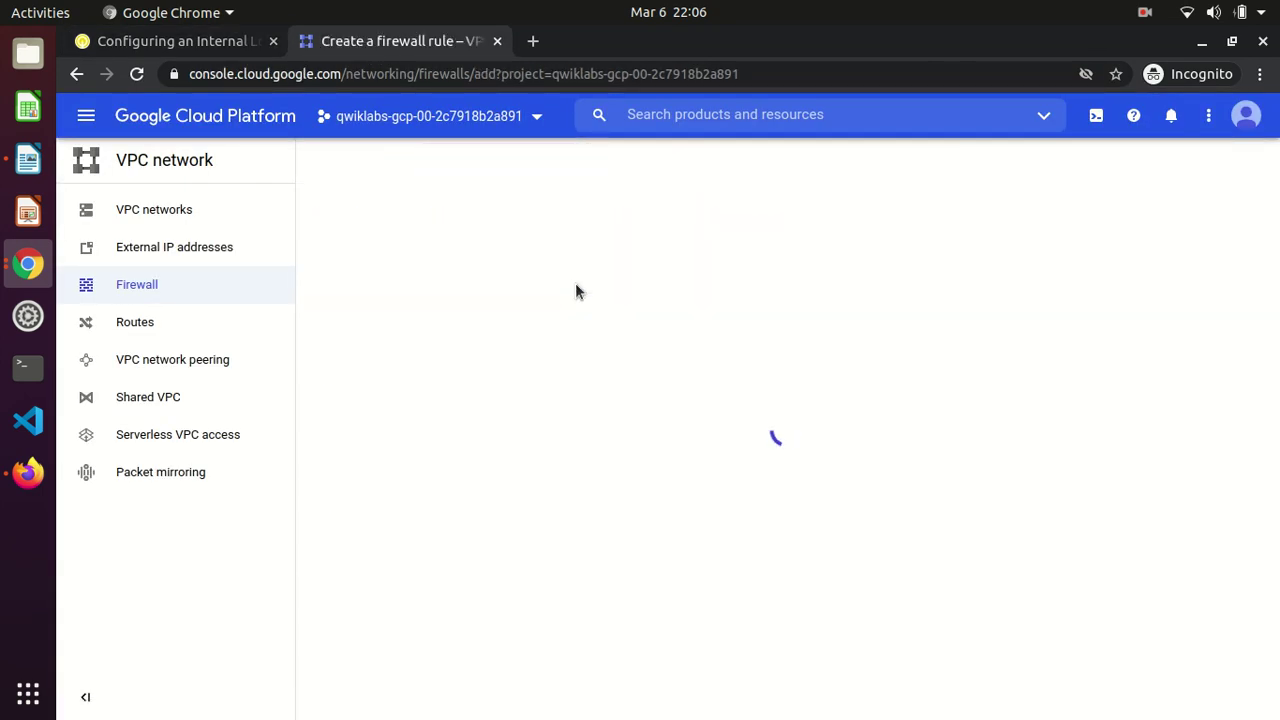
pyautogui.click(575, 283)
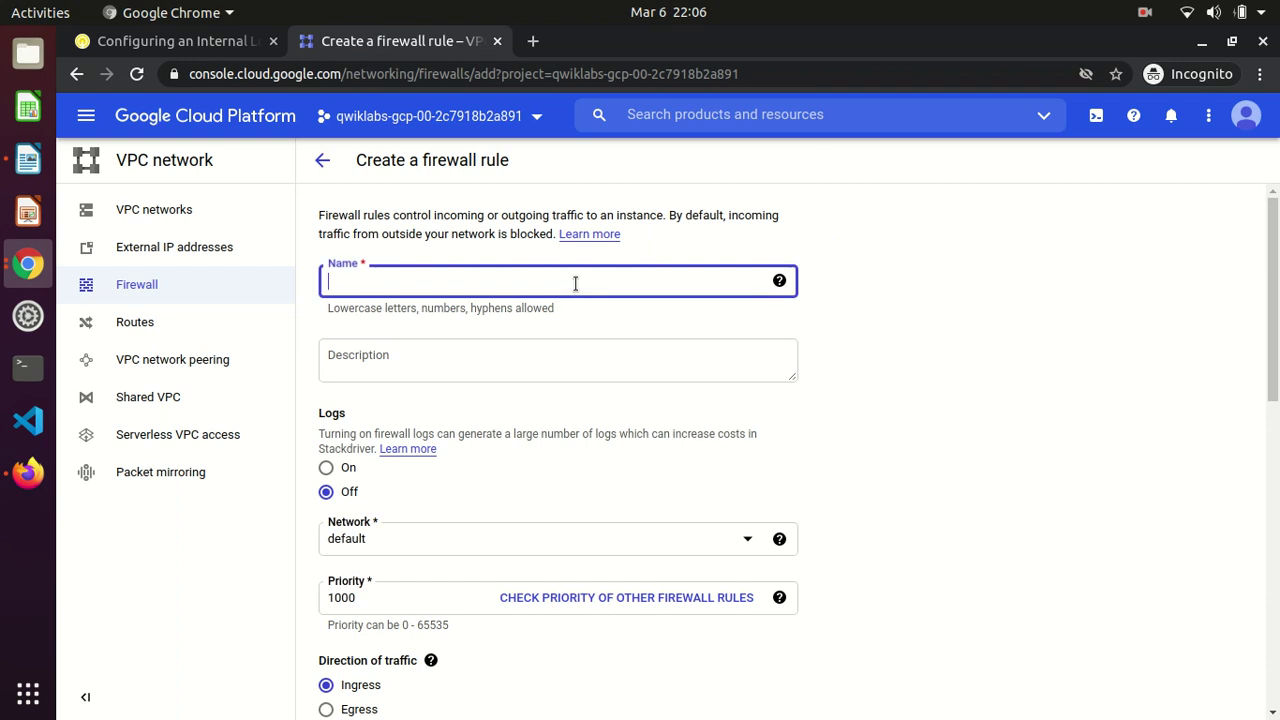
pyautogui.hotkey('ctrl', 'v')
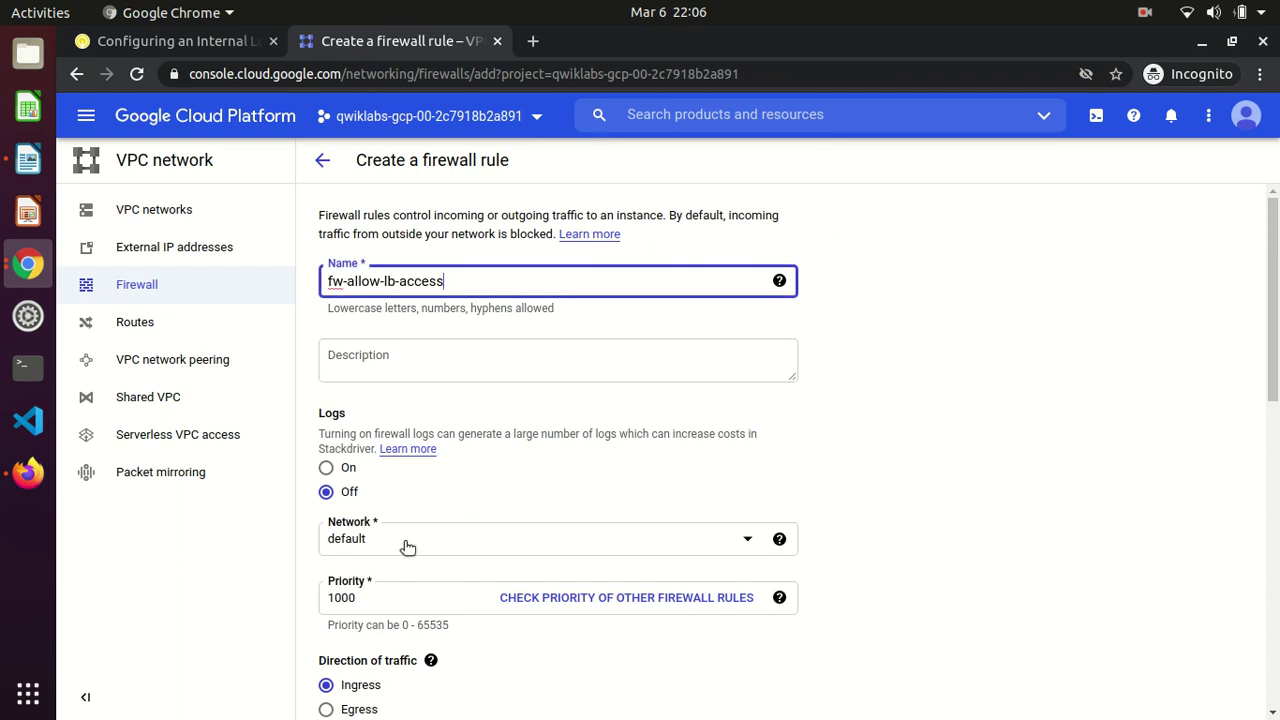
pyautogui.click(407, 546)
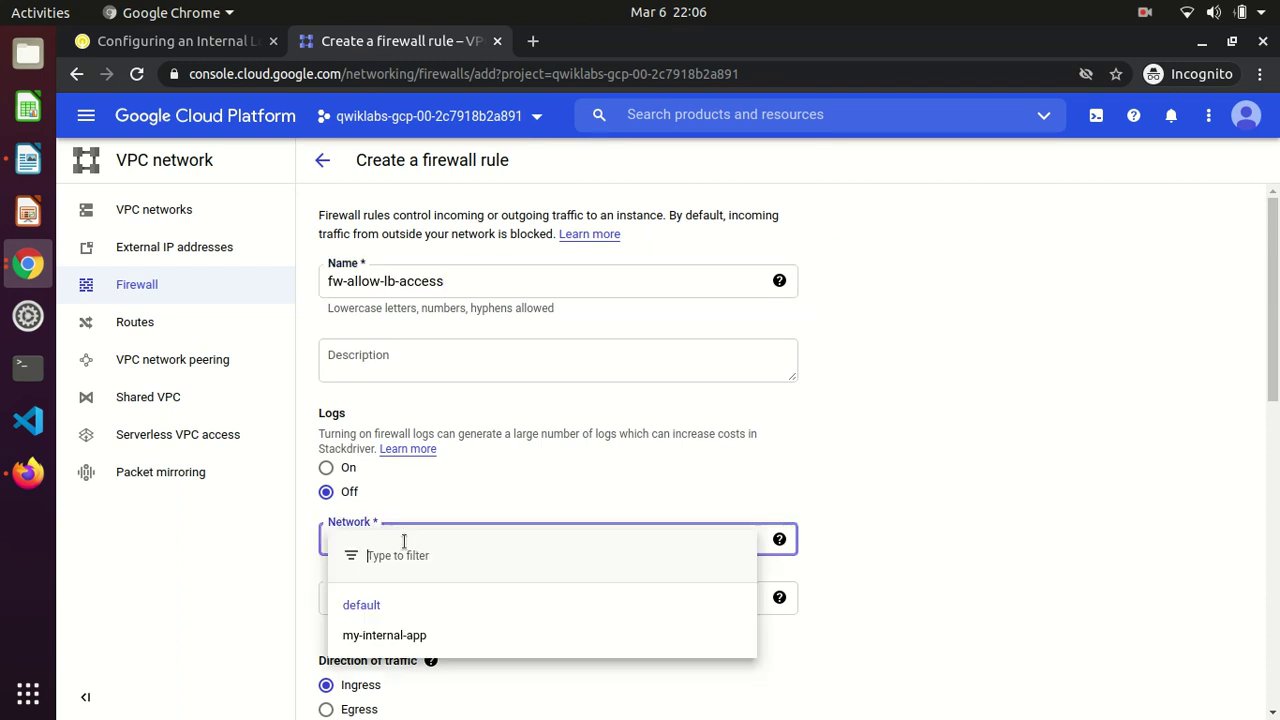
pyautogui.click(367, 636)
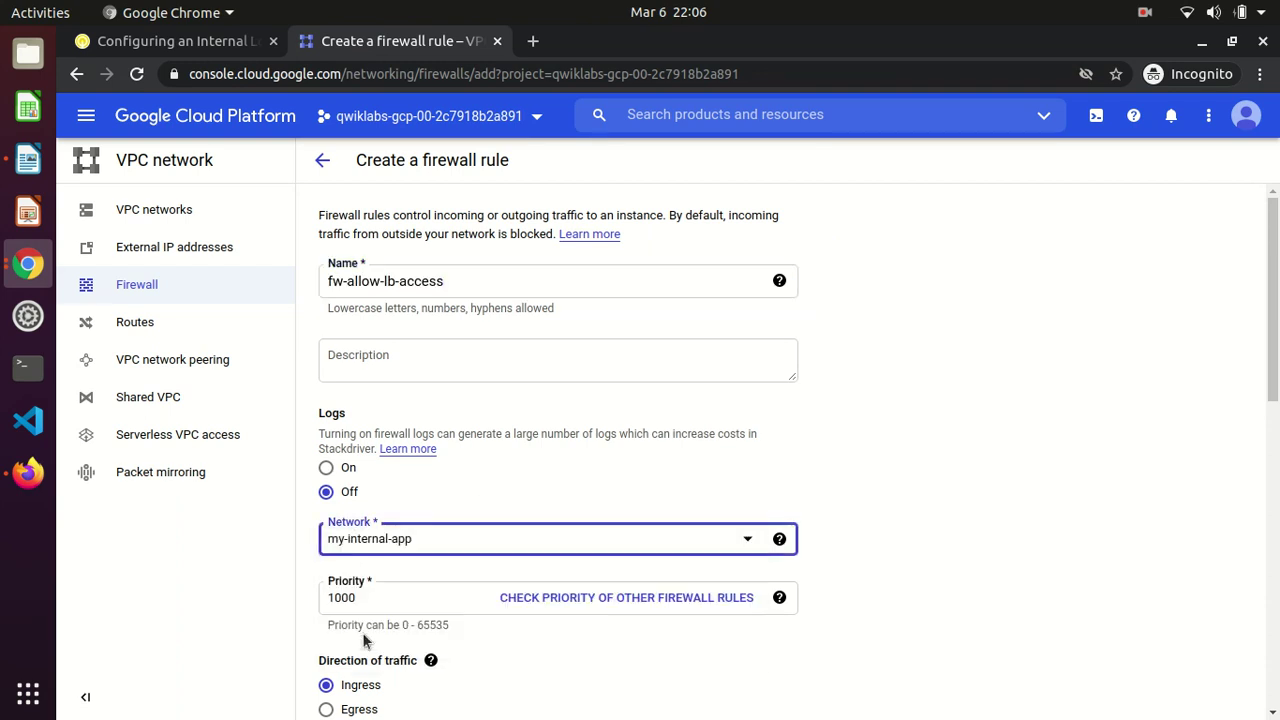
# - Copy the target tag backend-service from the lab instructions into the firewall rule's target tags
pyautogui.click(170, 42)
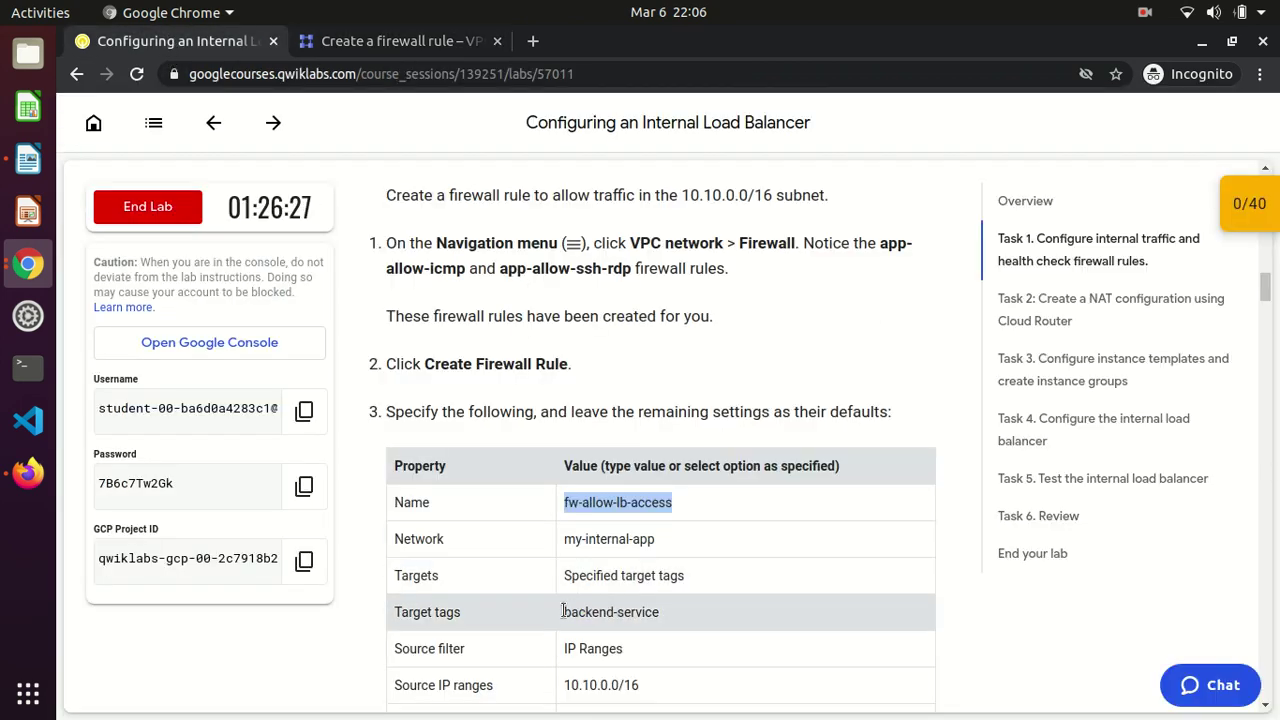
pyautogui.moveTo(563, 617); pyautogui.dragTo(664, 618)
pyautogui.hotkey('ctrl', 'c')
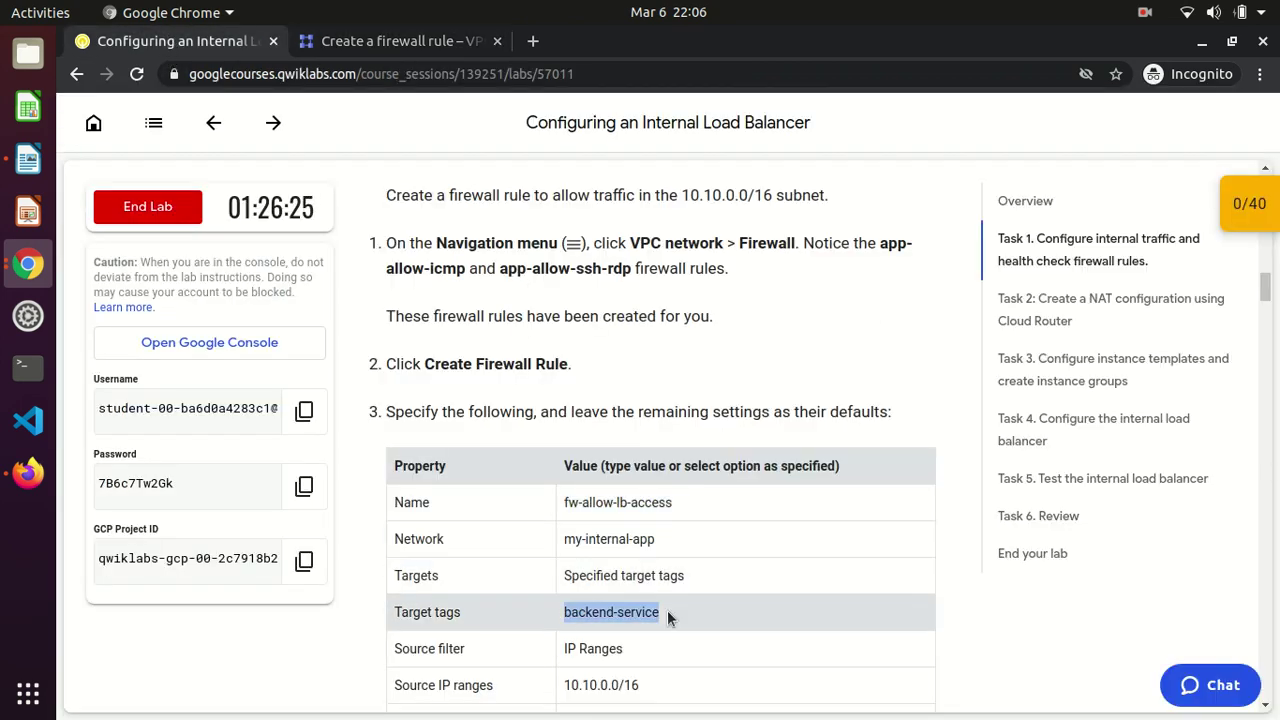
pyautogui.click(374, 42)
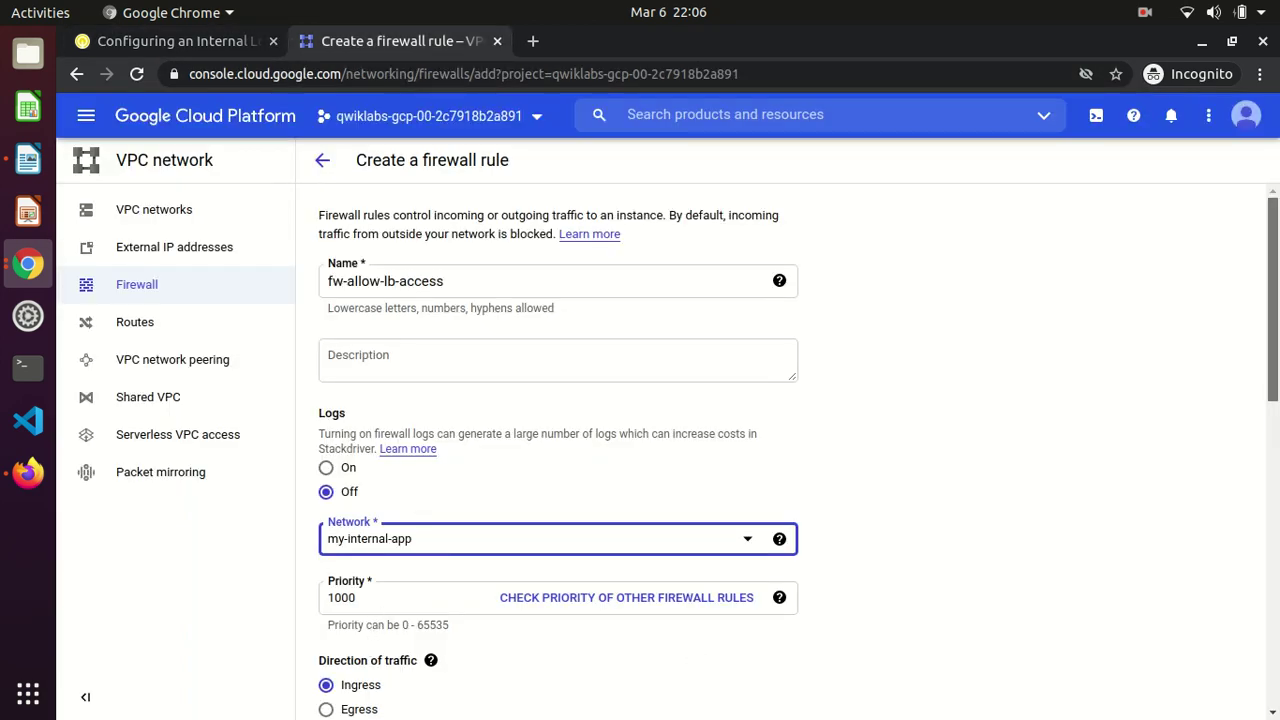
pyautogui.scroll(-5, 691, 653)
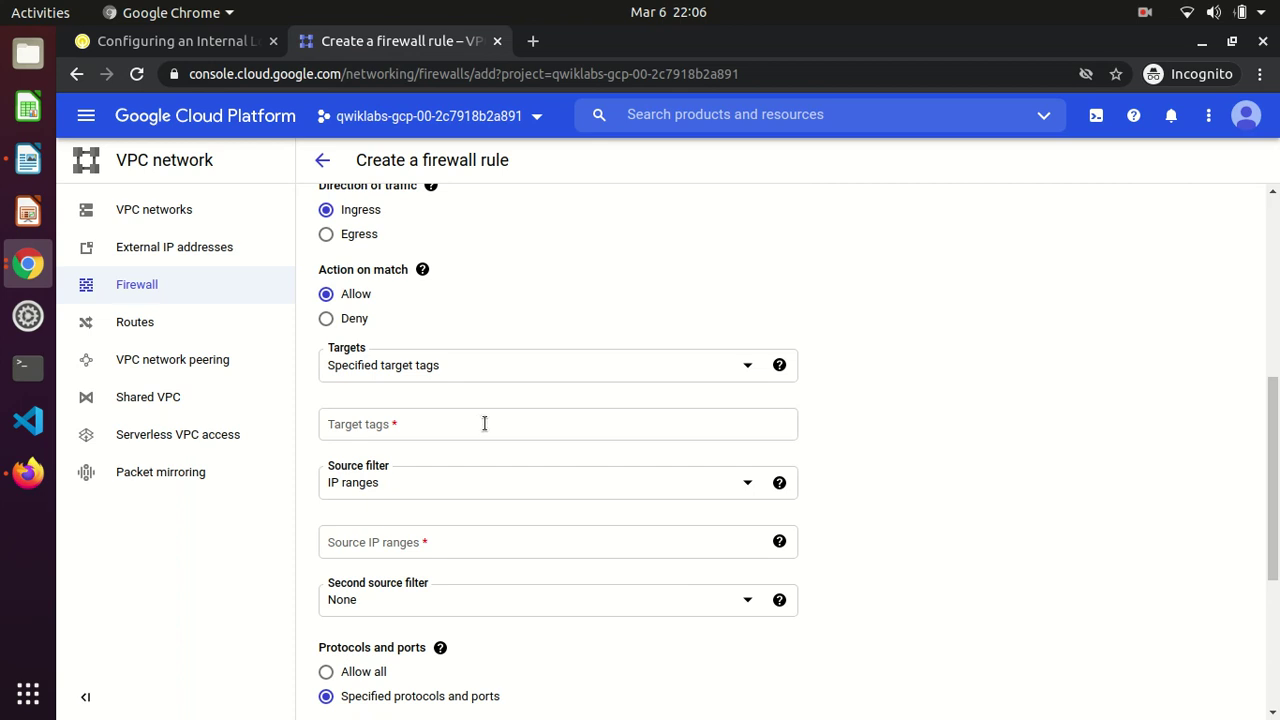
pyautogui.click(480, 424)
pyautogui.hotkey('ctrl', 'v')
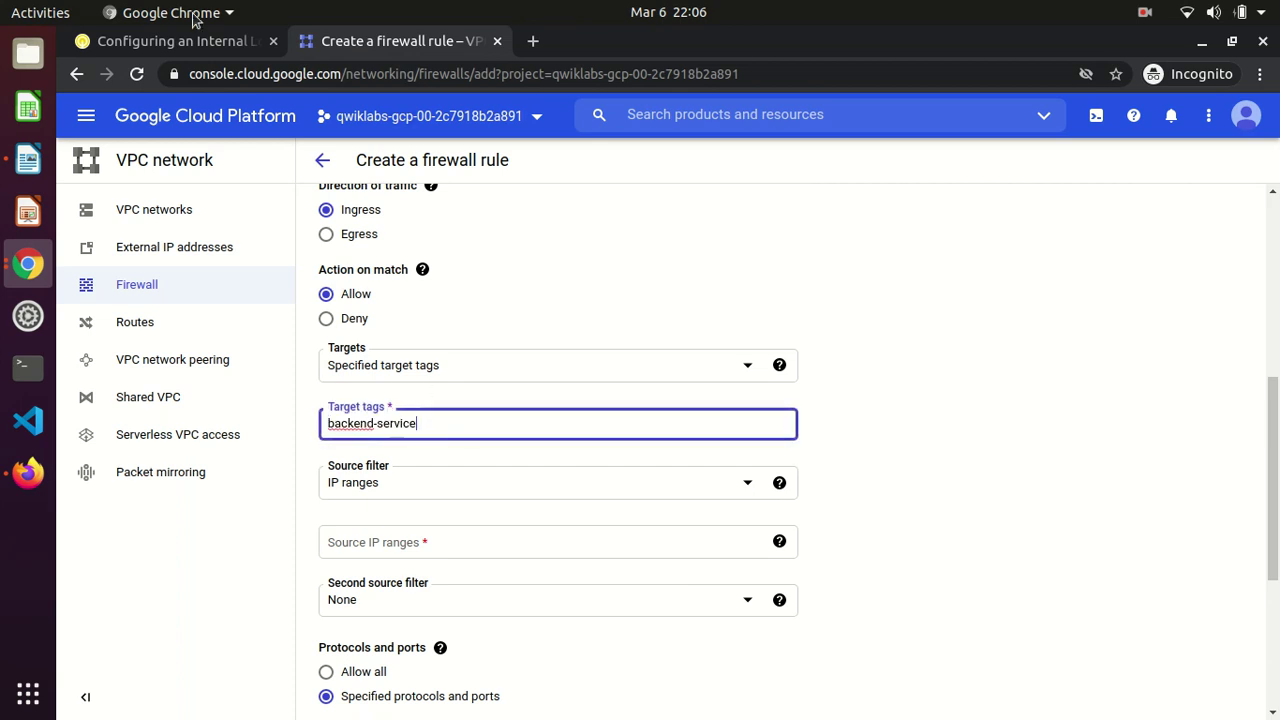
# - Copy the range 10.10.0.0/16 from the lab instructions into the firewall rule's source IP ranges
pyautogui.click(147, 42)
pyautogui.moveTo(561, 689); pyautogui.dragTo(659, 697)
pyautogui.hotkey('ctrl', 'c')
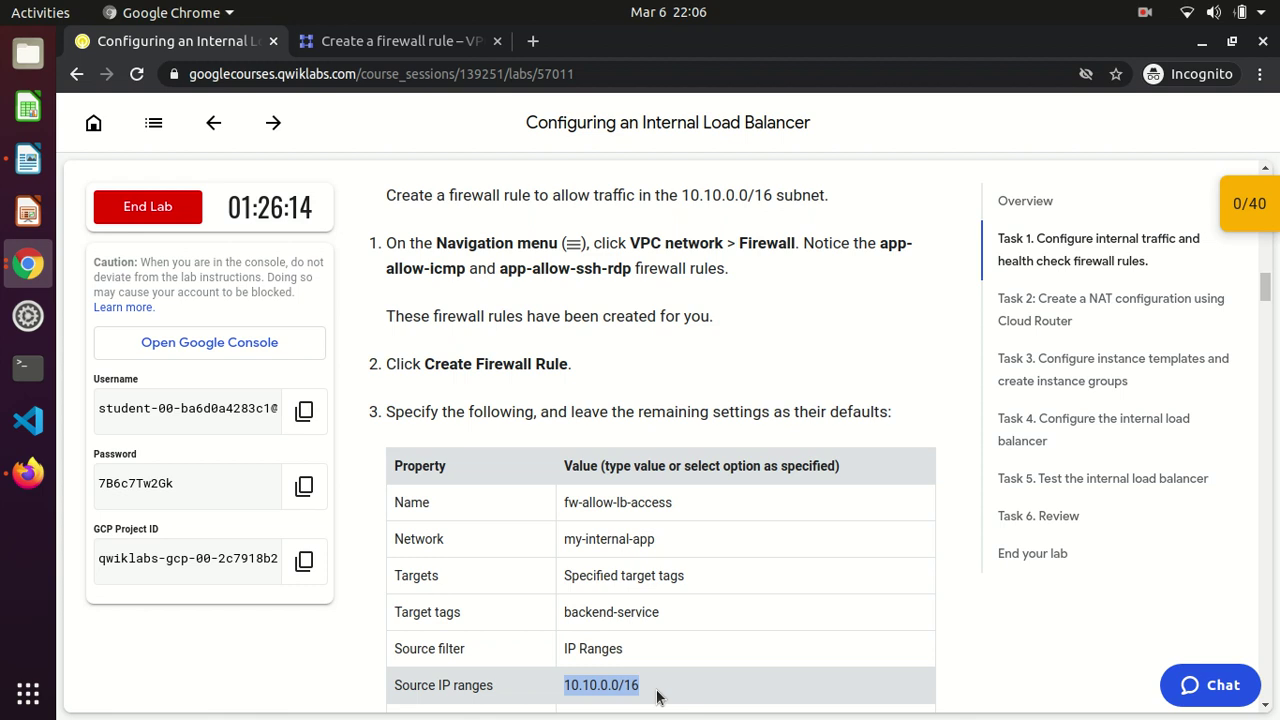
pyautogui.click(360, 40)
pyautogui.click(395, 545)
pyautogui.hotkey('ctrl', 'v')
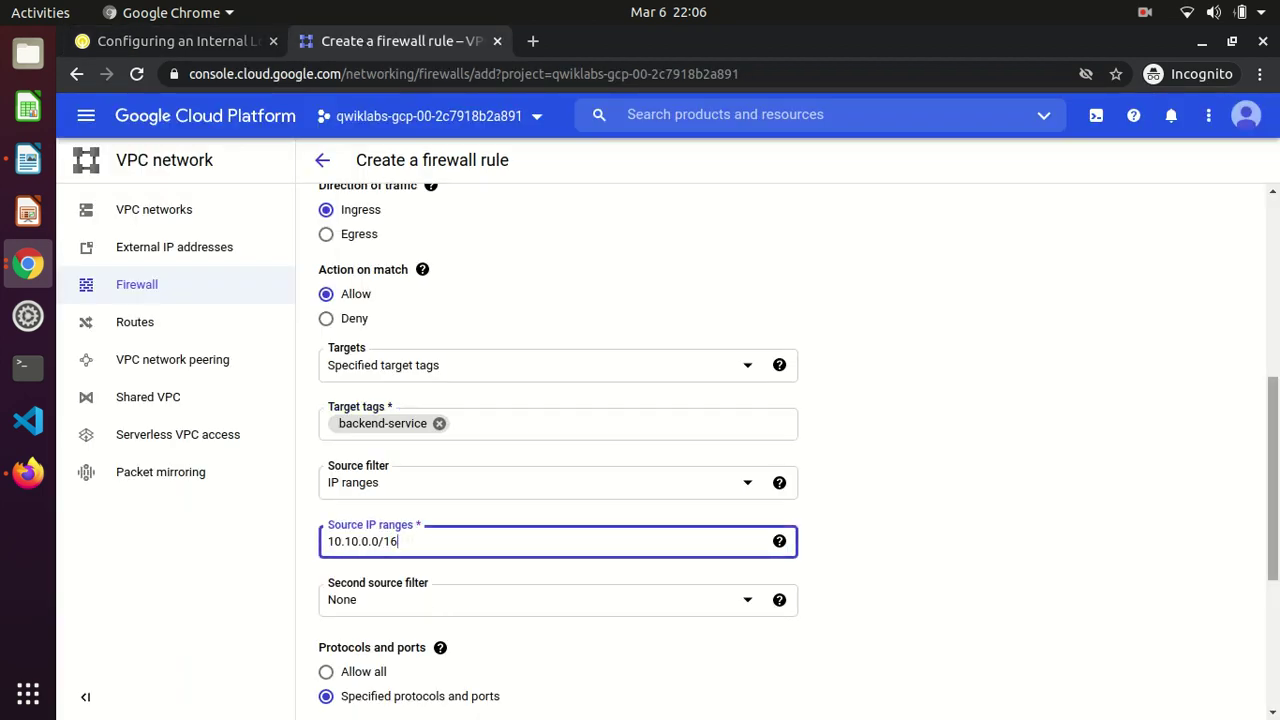
# - Check the required protocols in the lab, set the rule's protocols and ports to Allow all, and create the rule
pyautogui.scroll(-5, 1243, 440)
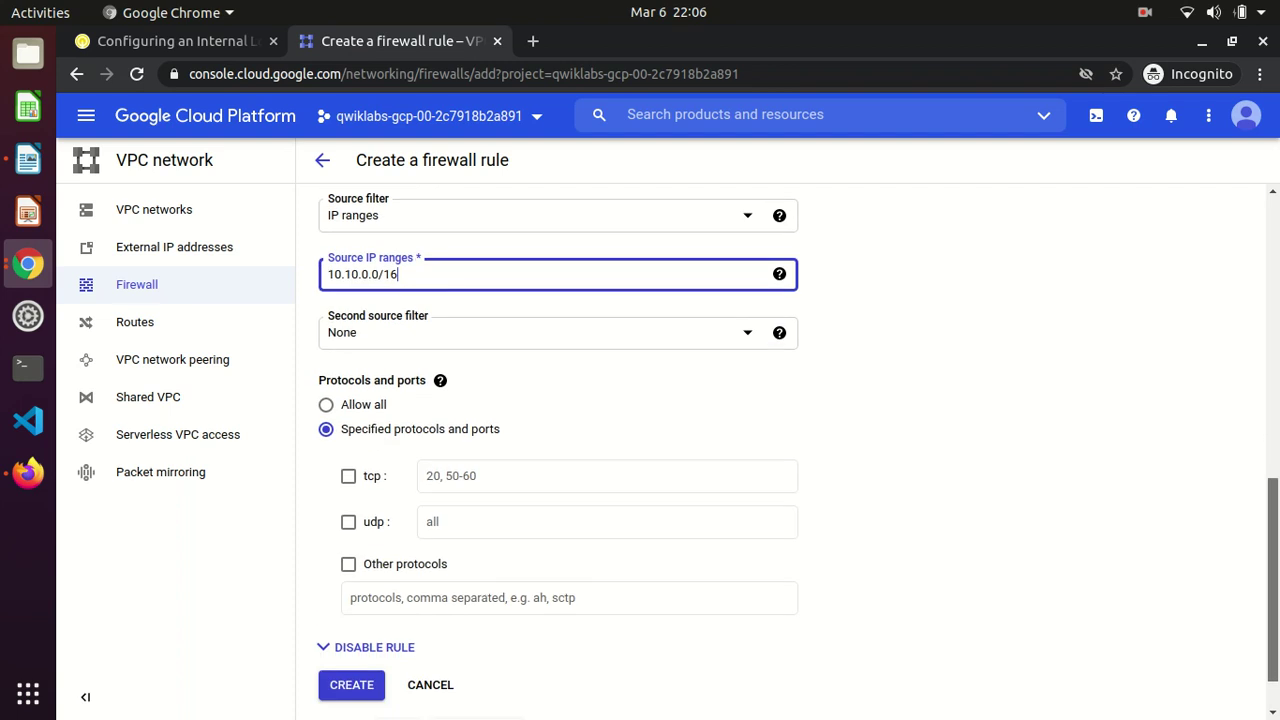
pyautogui.click(177, 46)
pyautogui.scroll(-5, 613, 428)
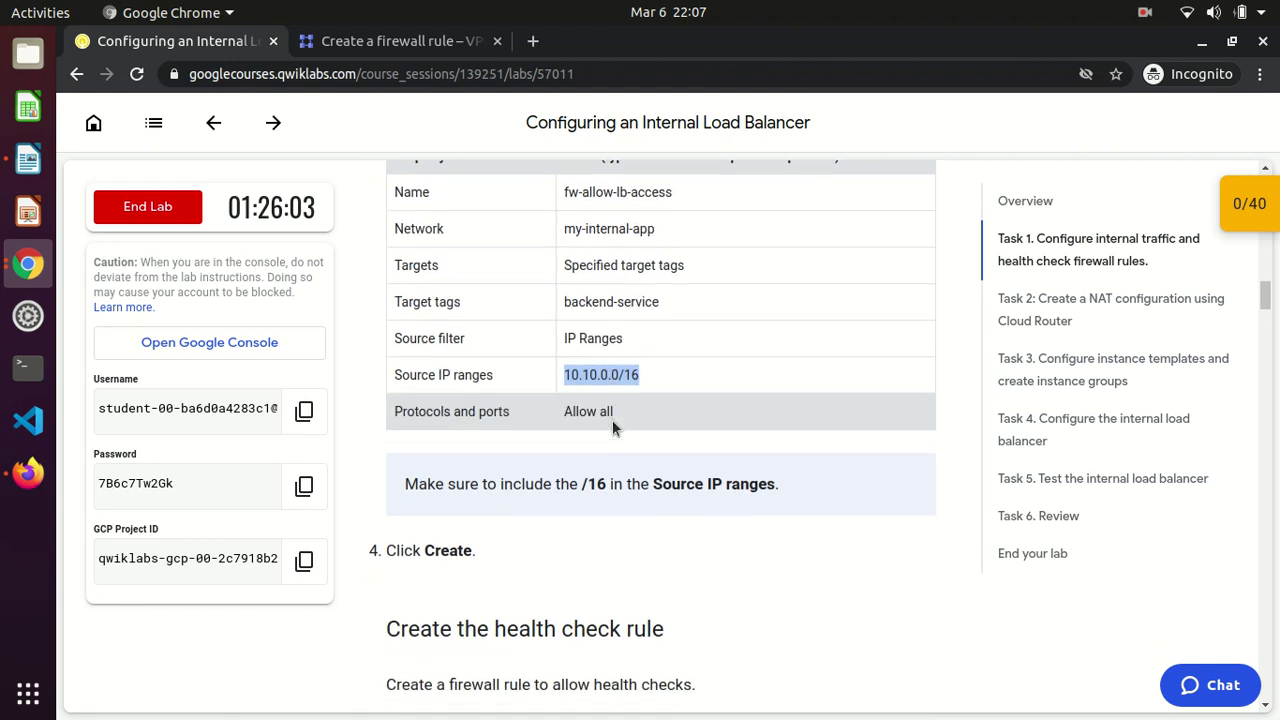
pyautogui.scroll(-1, 613, 428)
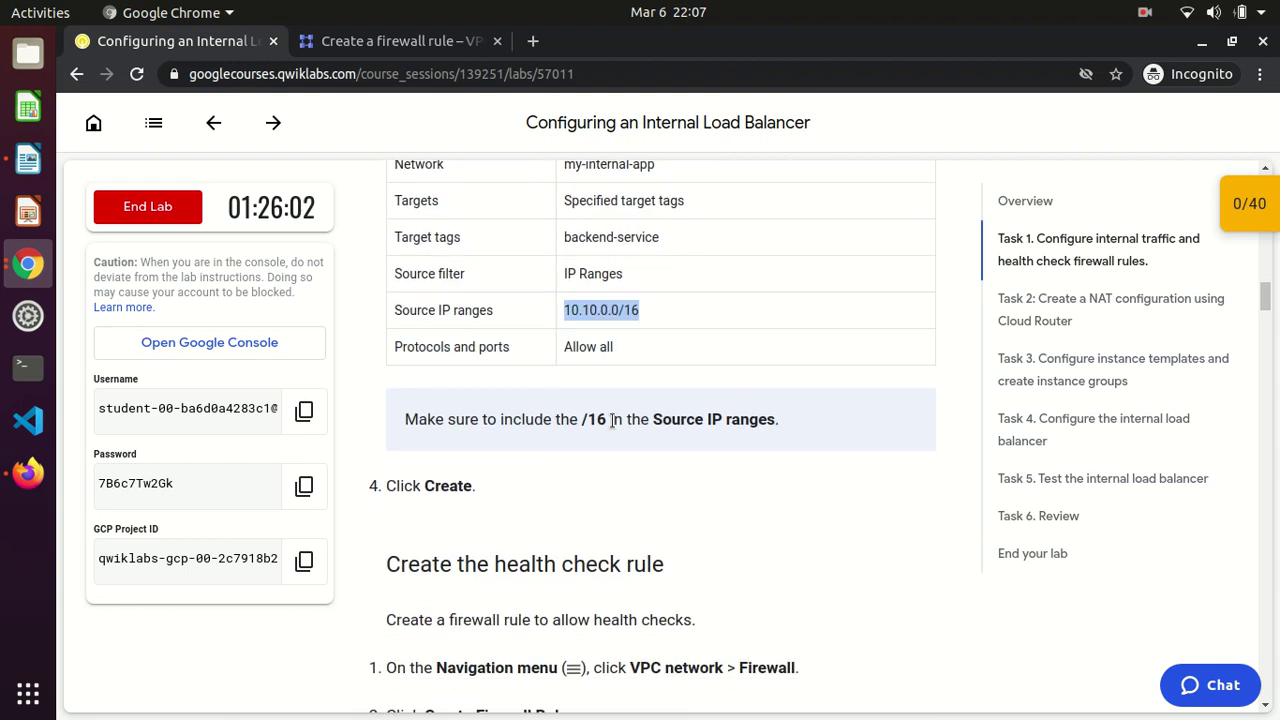
pyautogui.click(377, 42)
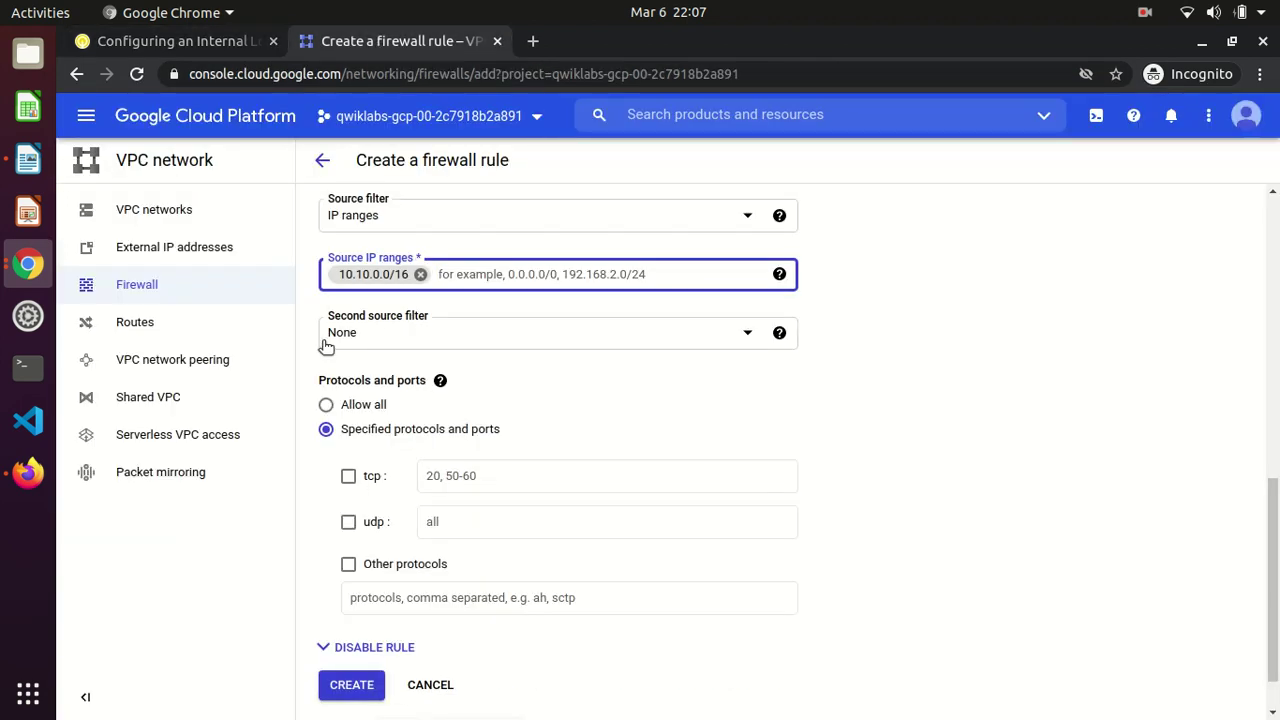
pyautogui.click(326, 404)
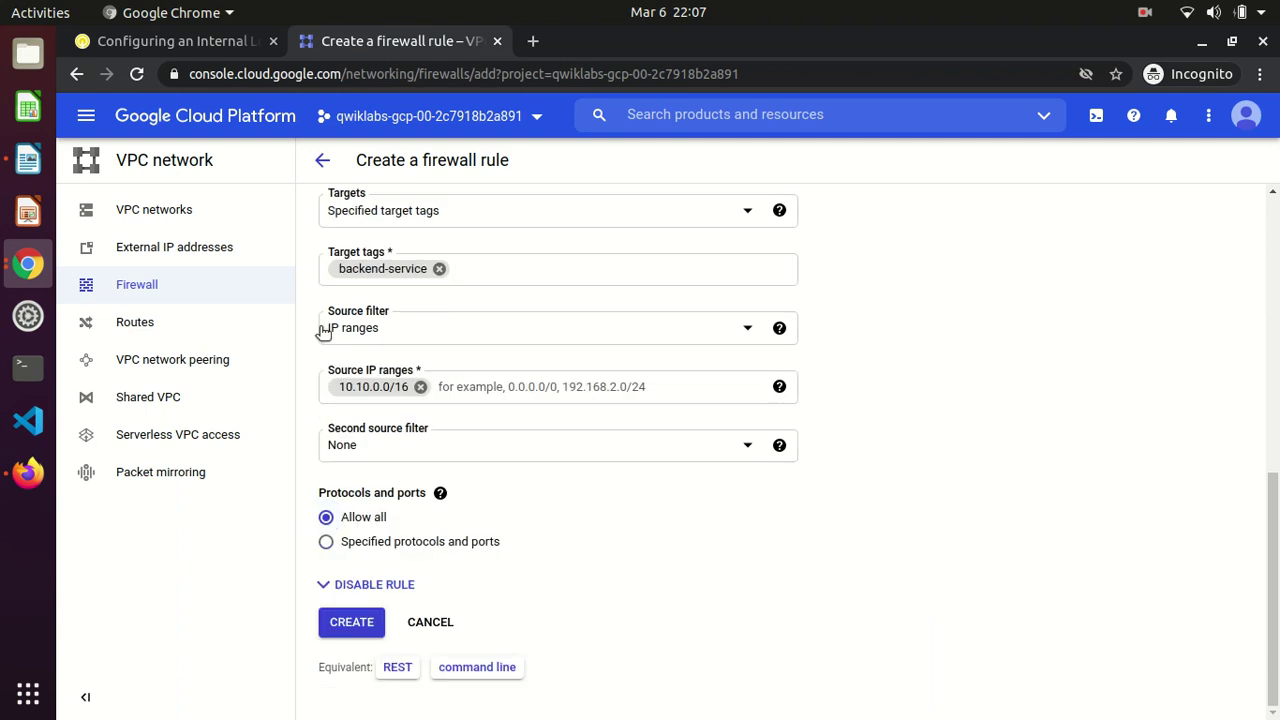
pyautogui.click(167, 45)
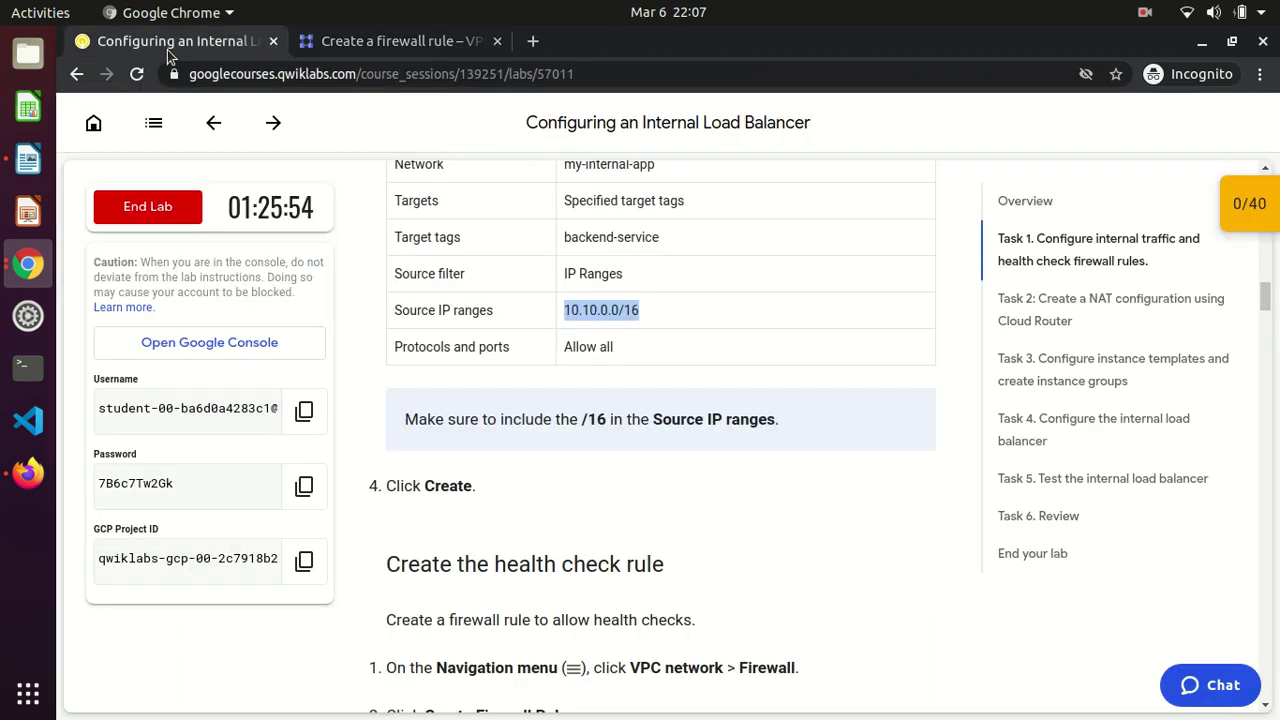
pyautogui.click(374, 41)
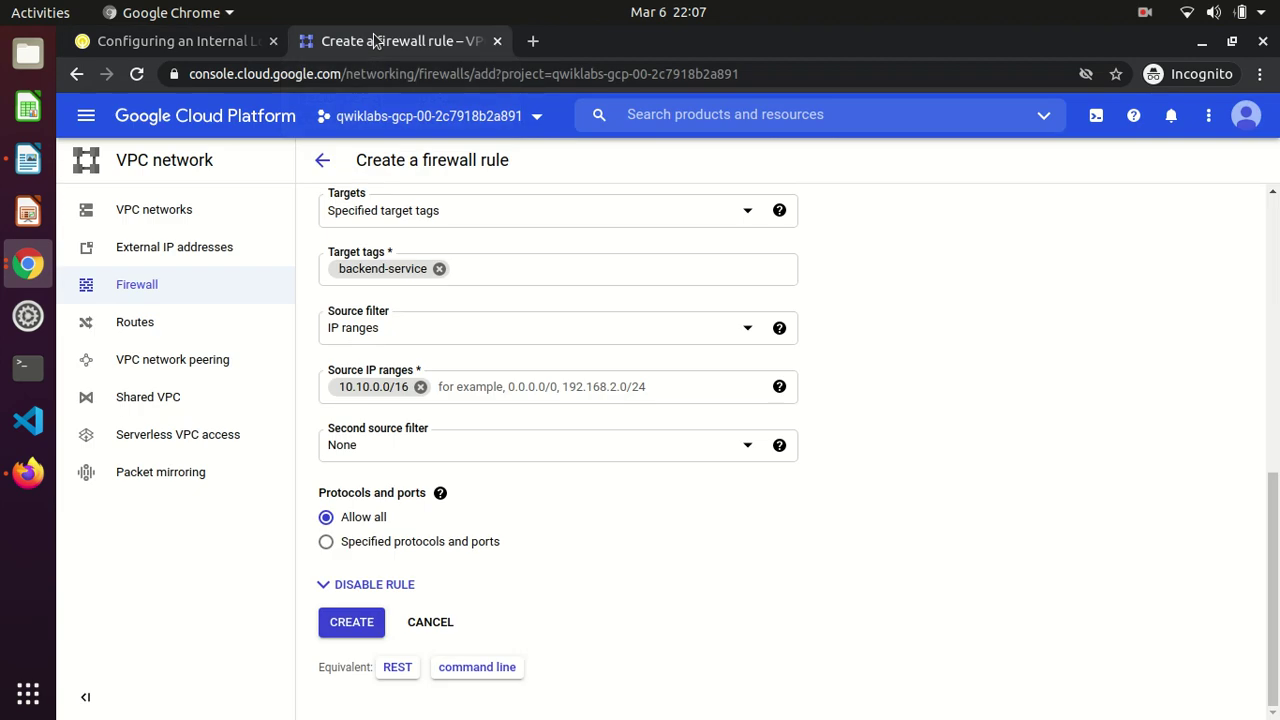
pyautogui.click(350, 622)
# - Return to the lab instructions, find the health check rule settings and select the rule name fw-allow-health-checks for copying
pyautogui.click(200, 45)
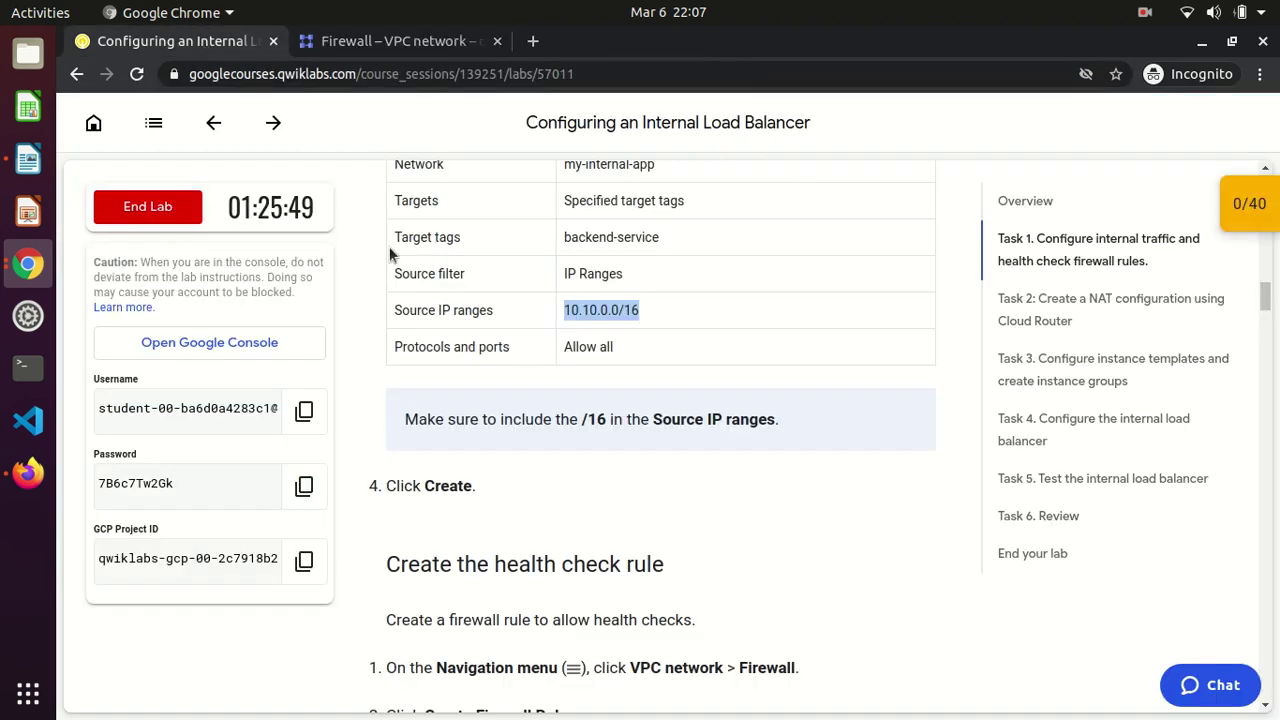
pyautogui.moveTo(384, 565); pyautogui.dragTo(655, 570)
pyautogui.scroll(-5, 655, 570)
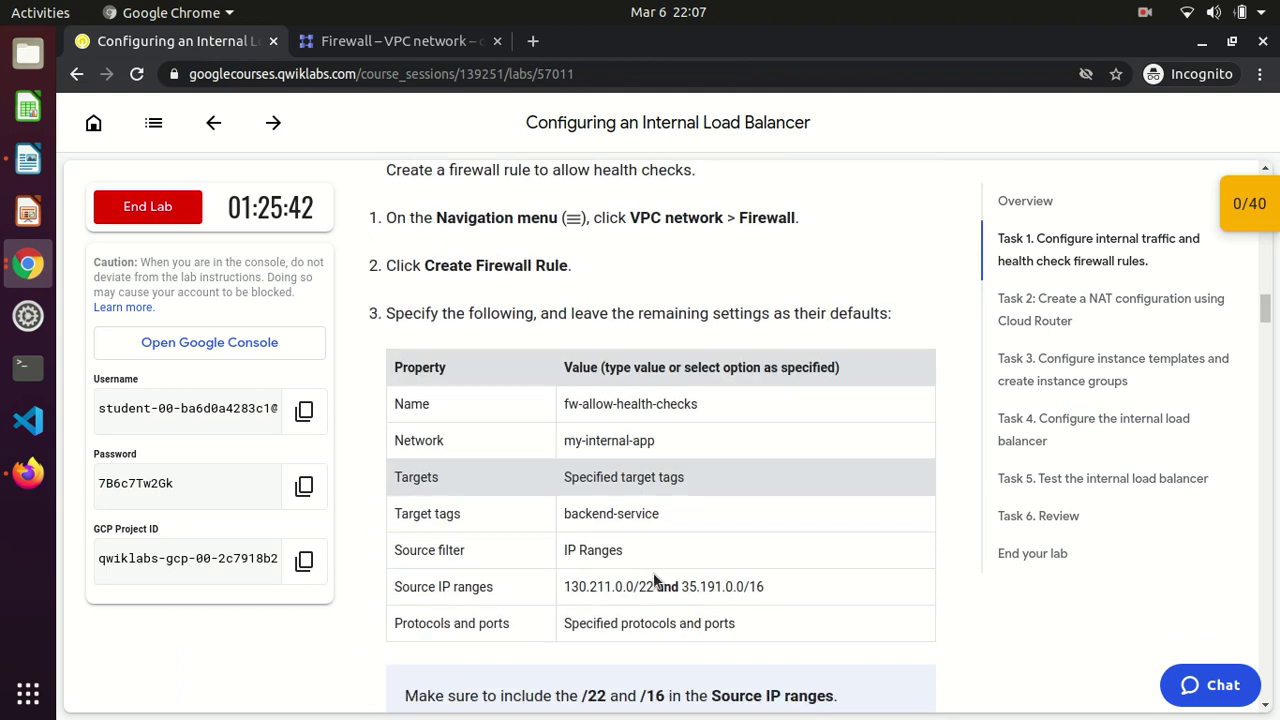
pyautogui.moveTo(560, 404); pyautogui.dragTo(690, 397)
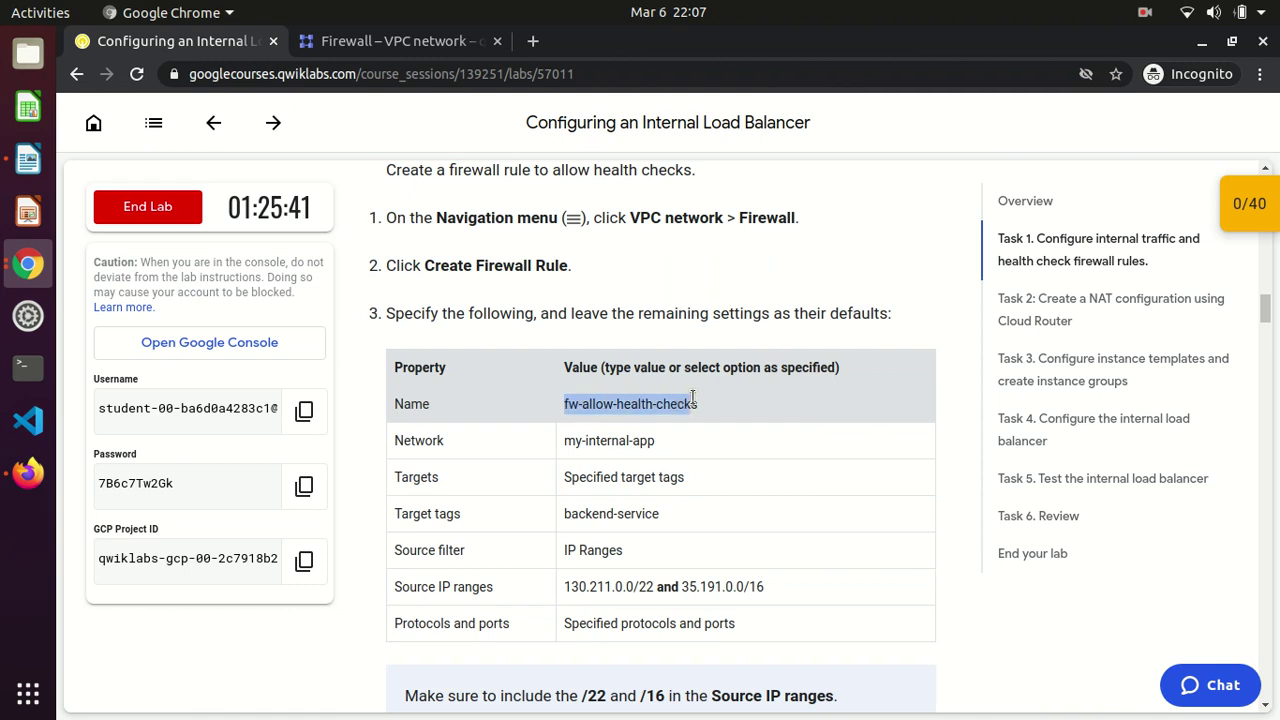
# - Start another firewall rule in the Cloud Console named fw-allow-health-checks on the my-internal-app network
pyautogui.click(390, 41)
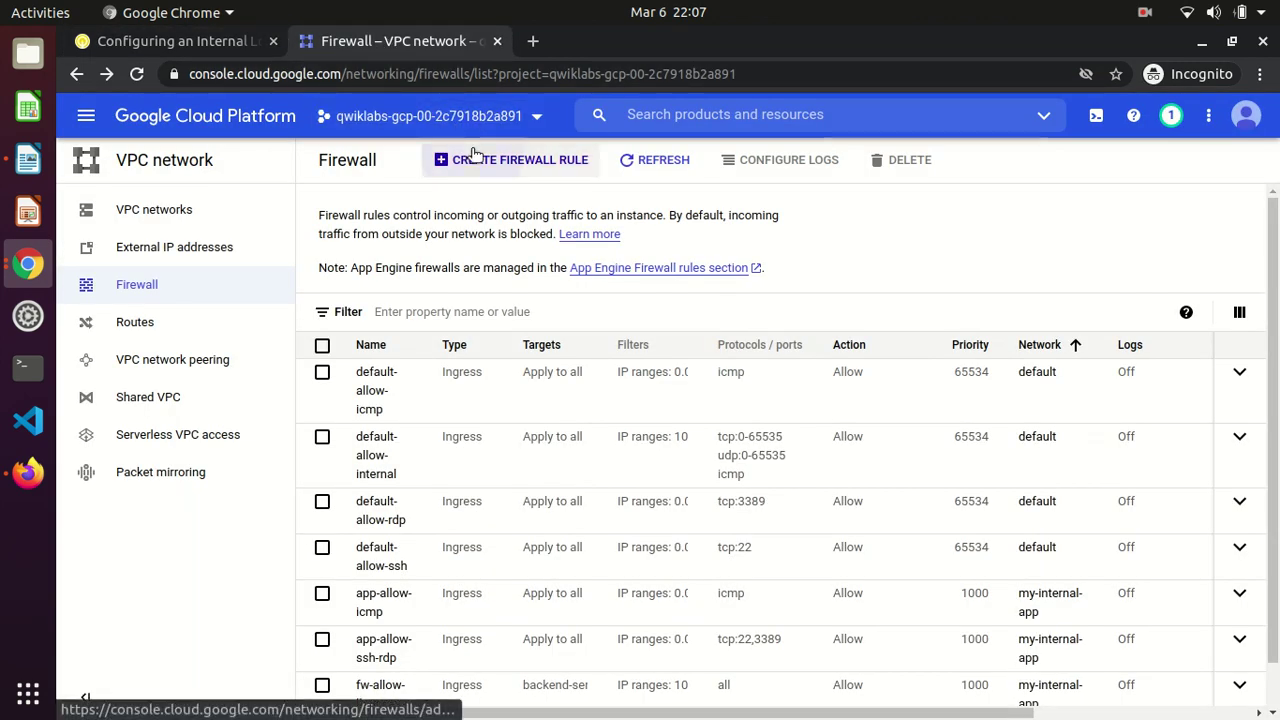
pyautogui.click(478, 157)
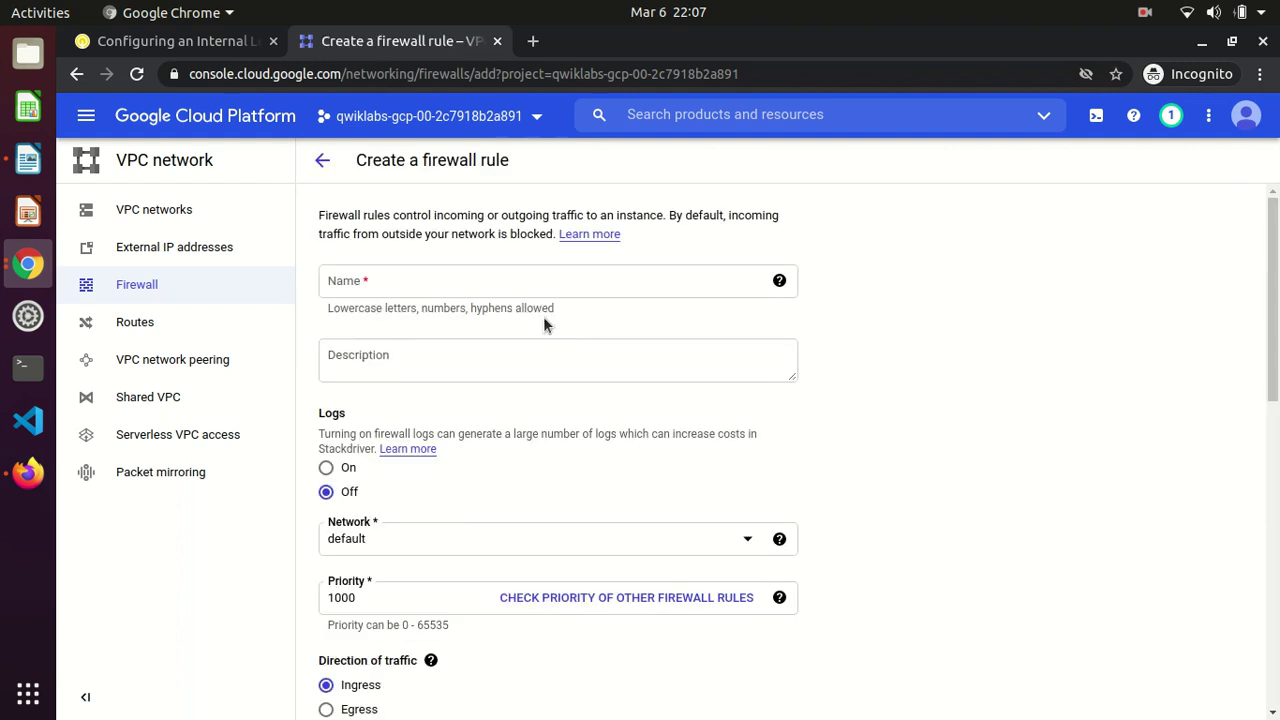
pyautogui.click(500, 283)
pyautogui.write('fw-allow-health-checks')
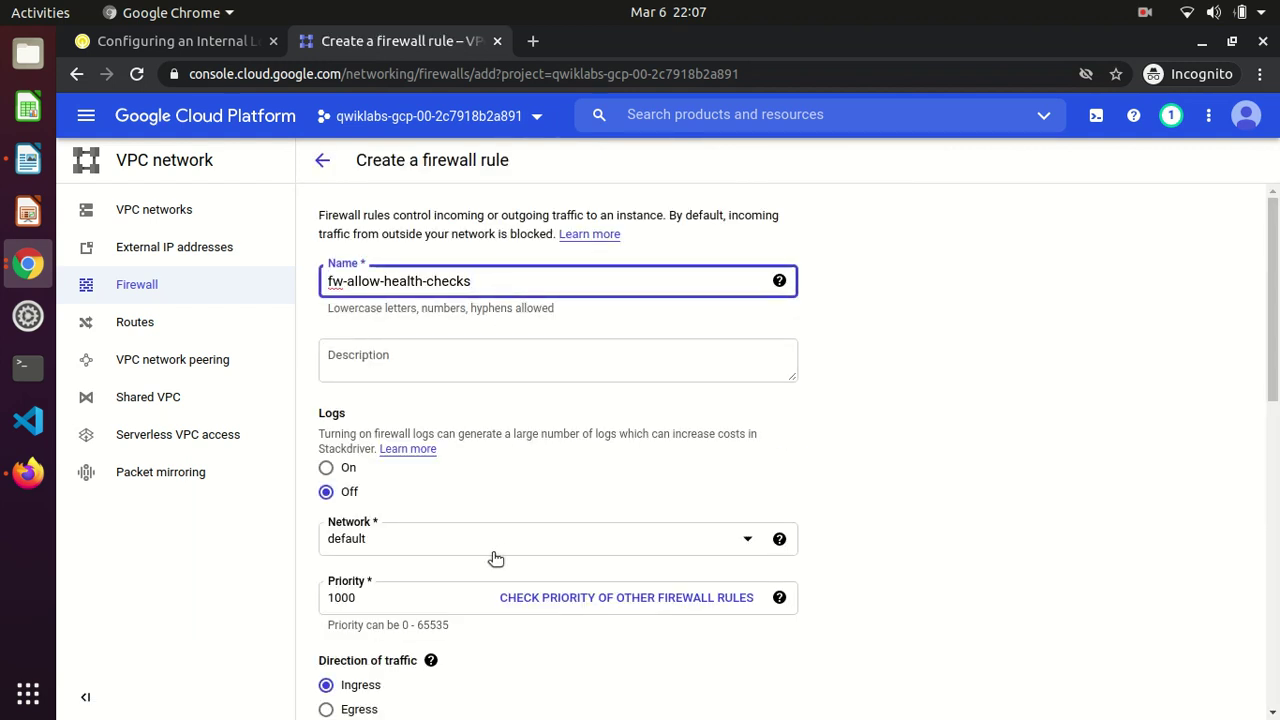
pyautogui.click(460, 538)
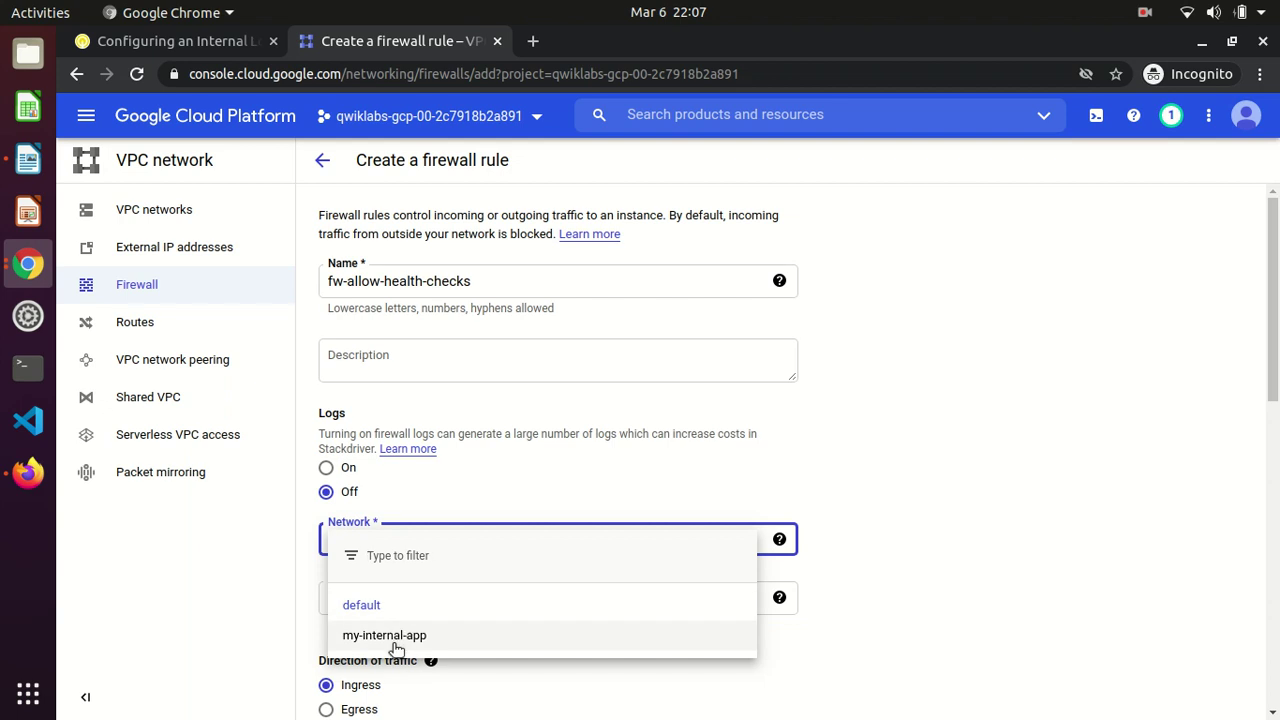
pyautogui.click(396, 638)
# - Copy the tag backend-service from the lab instructions into the health check firewall rule's target tags
pyautogui.click(206, 48)
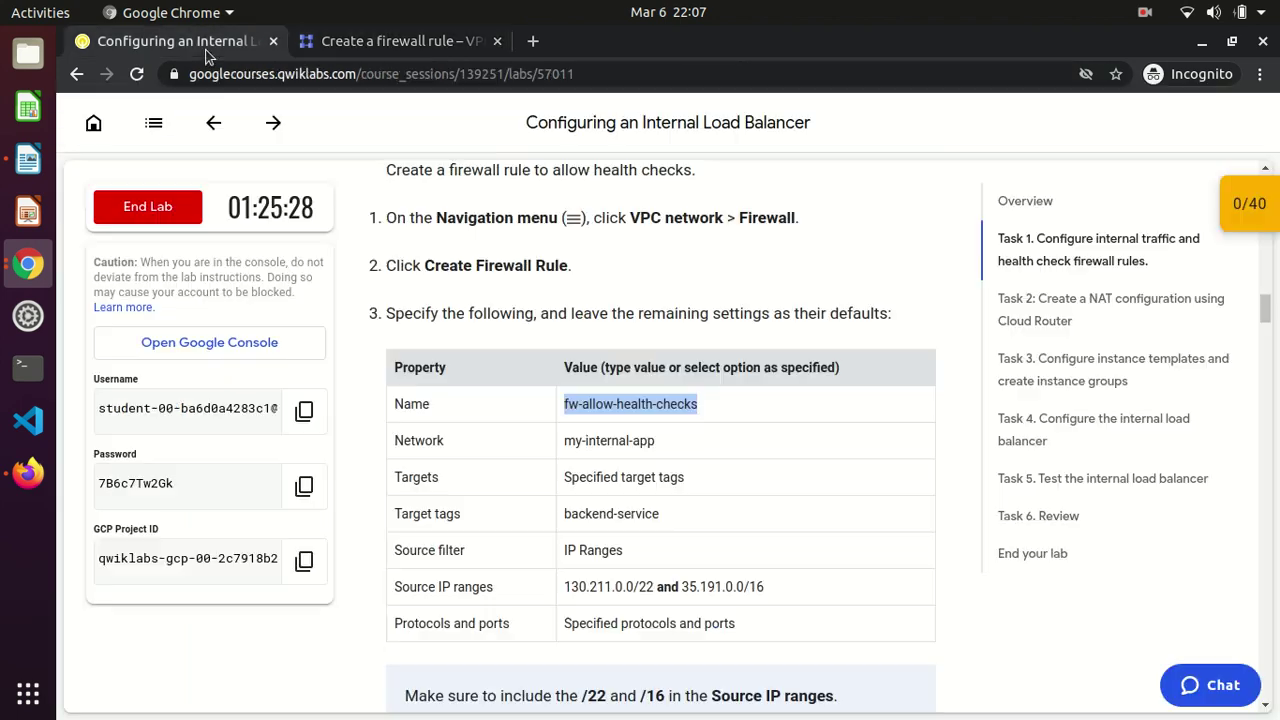
pyautogui.moveTo(556, 509)
pyautogui.mouseDown()
pyautogui.moveTo(690, 503)
pyautogui.moveTo(567, 513)
pyautogui.mouseUp()
pyautogui.click(693, 502)
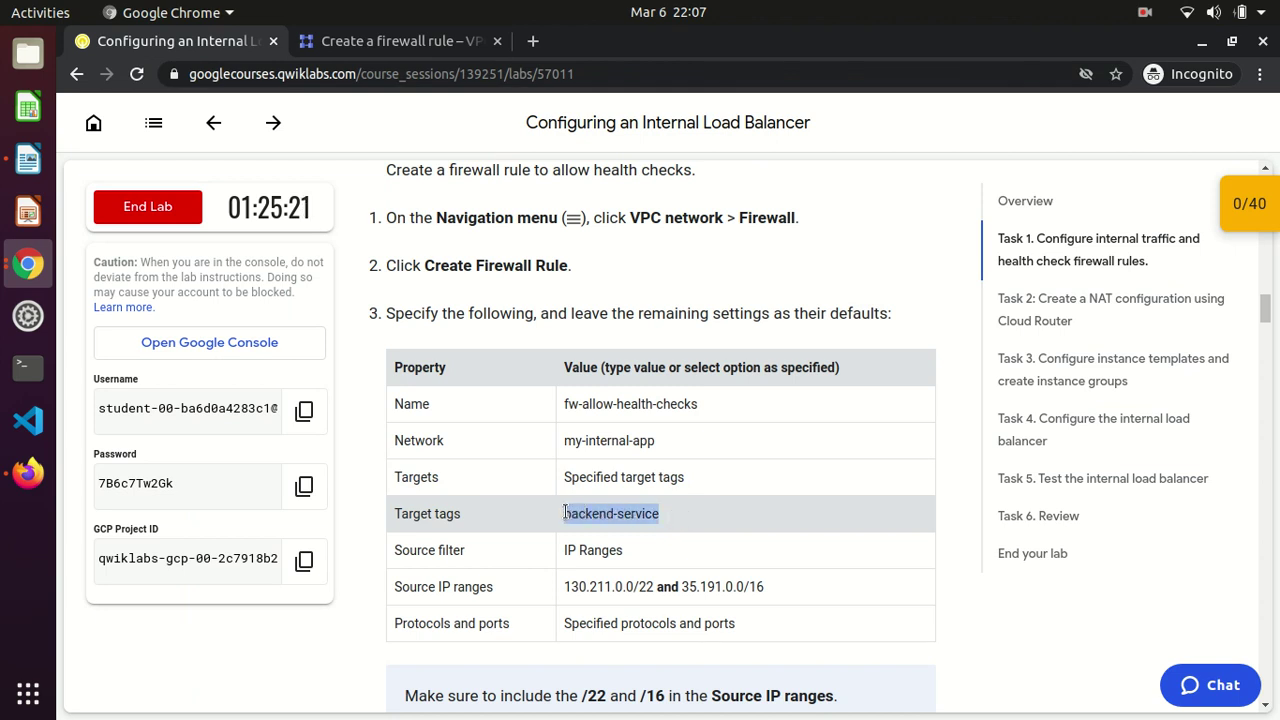
pyautogui.click(357, 41)
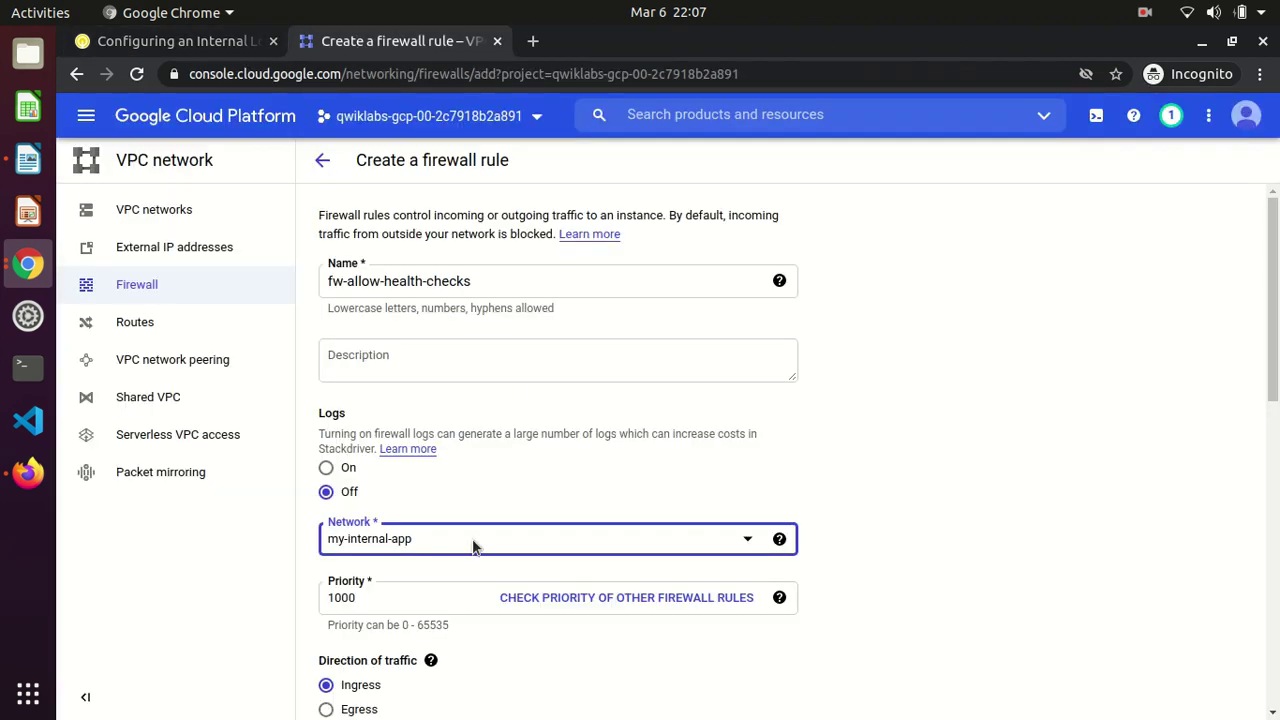
pyautogui.moveTo(1274, 365); pyautogui.dragTo(1276, 526)
pyautogui.click(513, 460)
pyautogui.write('backend-service')
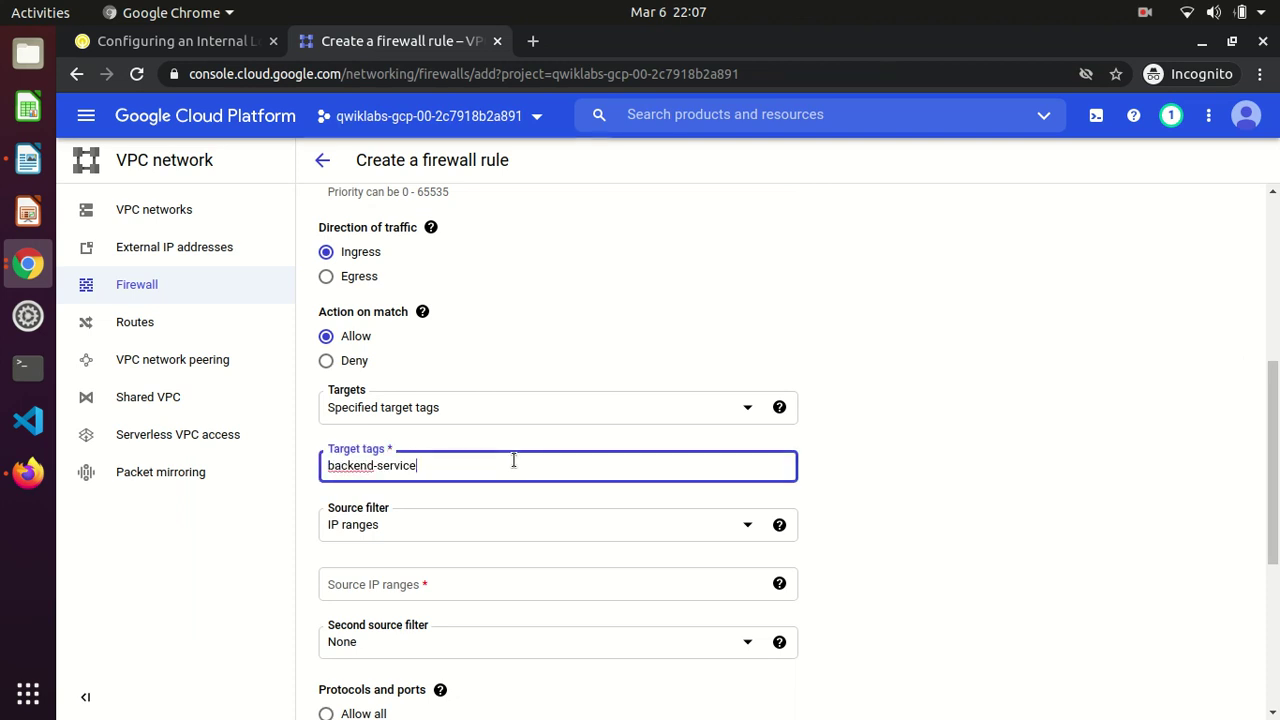
# - Copy the range 130.211.0.0/22 from the lab instructions into the rule's source IP ranges
pyautogui.click(185, 41)
pyautogui.moveTo(566, 589); pyautogui.dragTo(643, 587)
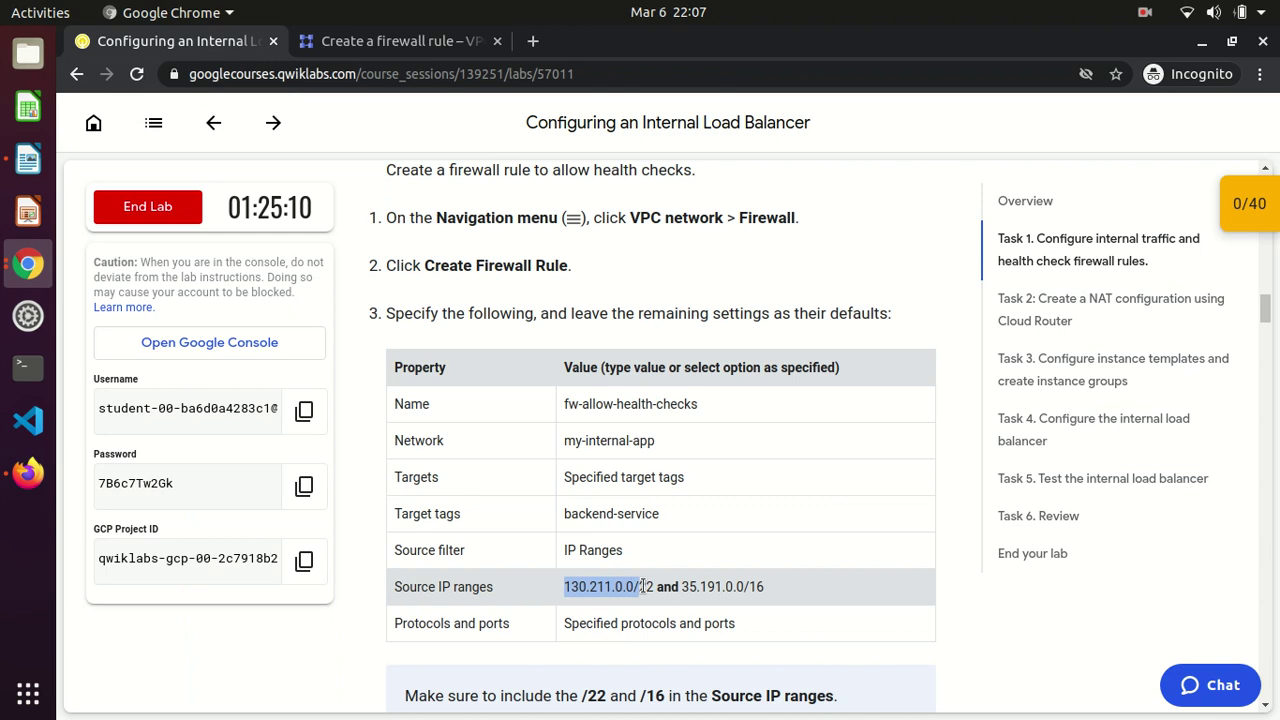
pyautogui.click(420, 44)
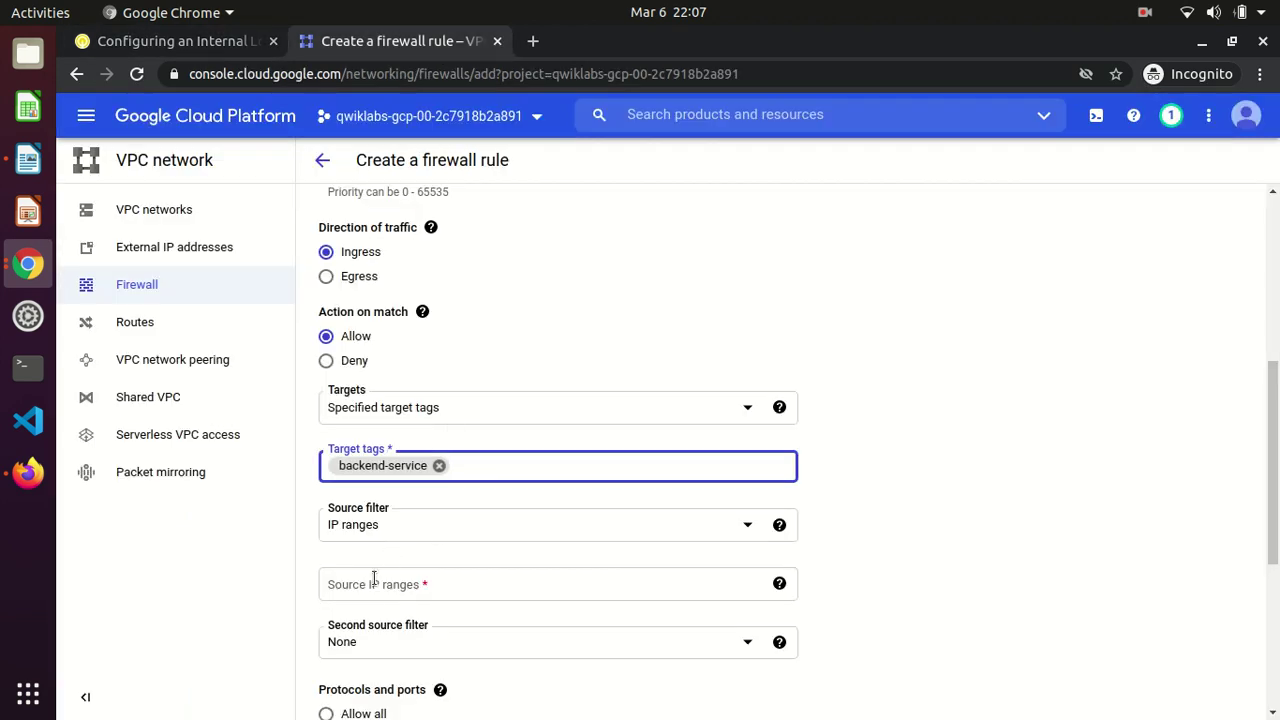
pyautogui.click(370, 584)
pyautogui.write('130.211.0.0/22')
pyautogui.press('Return')
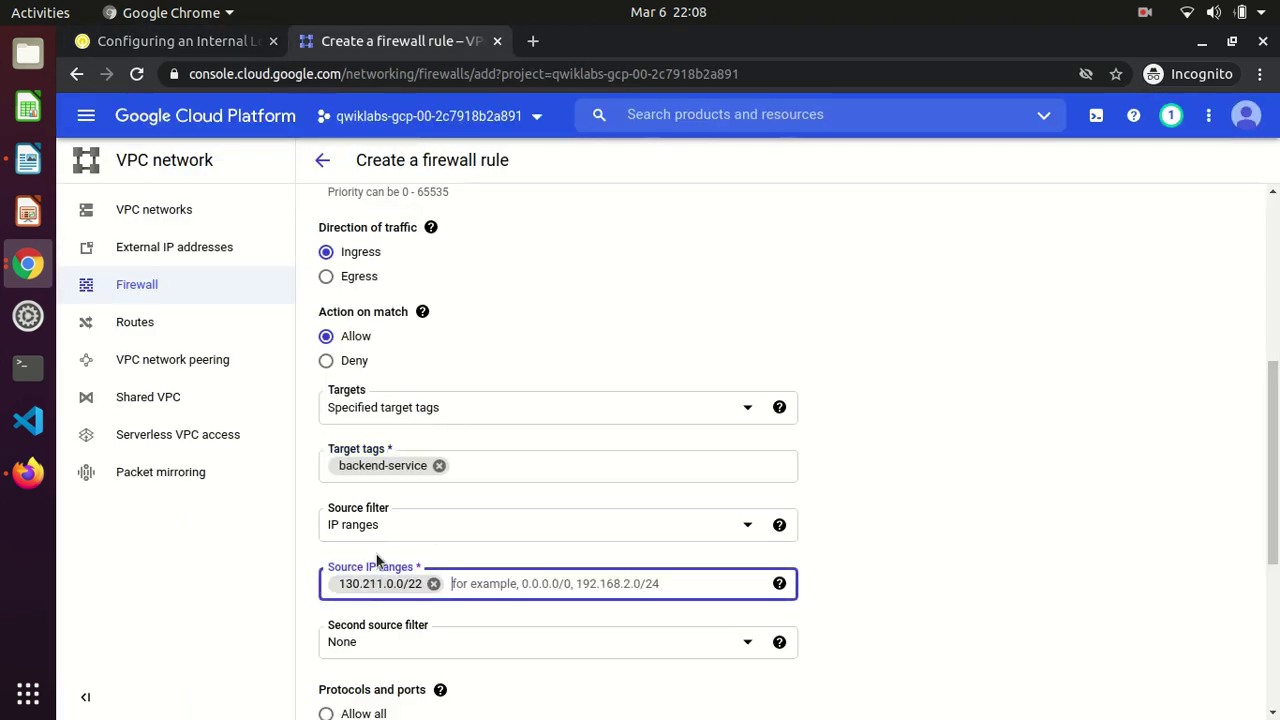
# - Copy the second range 35.191.0.0/16 from the lab instructions and add it to the rule's source IP ranges
pyautogui.click(194, 41)
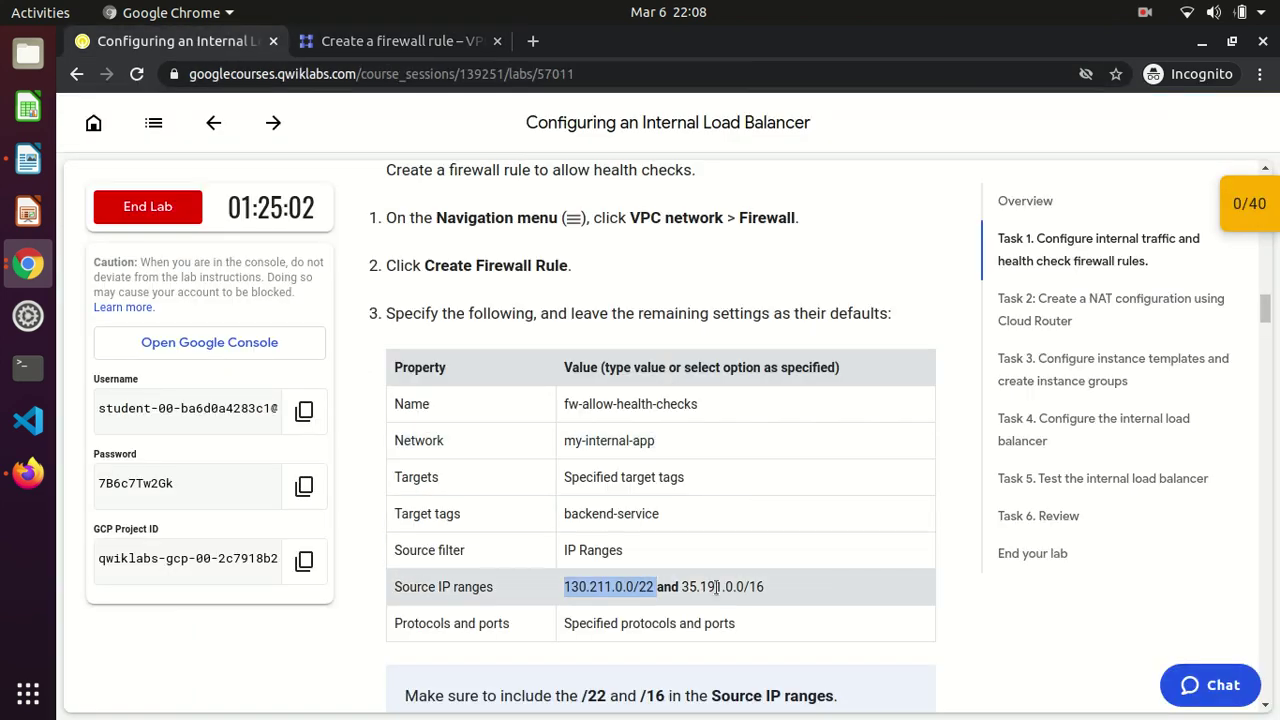
pyautogui.moveTo(682, 587); pyautogui.dragTo(787, 589)
pyautogui.hotkey('ctrl', 'c')
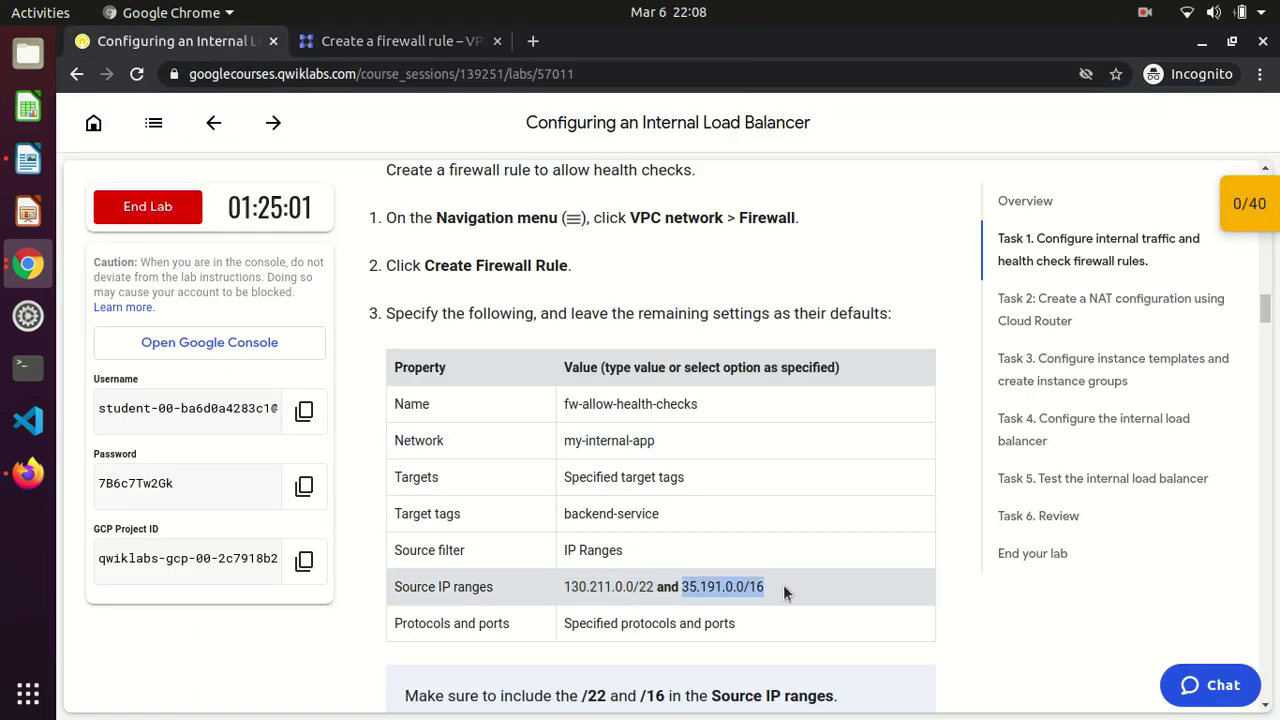
pyautogui.click(390, 45)
pyautogui.hotkey('ctrl', 'v')
pyautogui.press('Return')
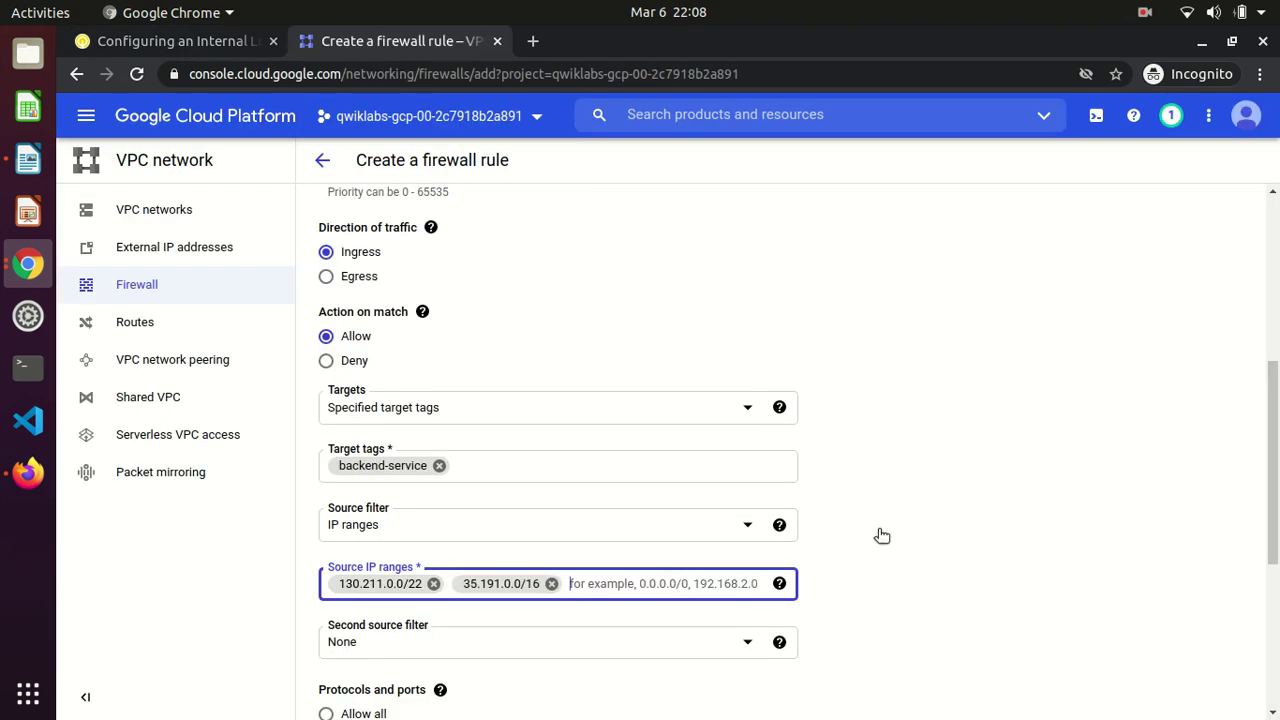
# - Look up the required port in the lab, then allow tcp port 80 and create the health check firewall rule
pyautogui.scroll(-5, 650, 400)
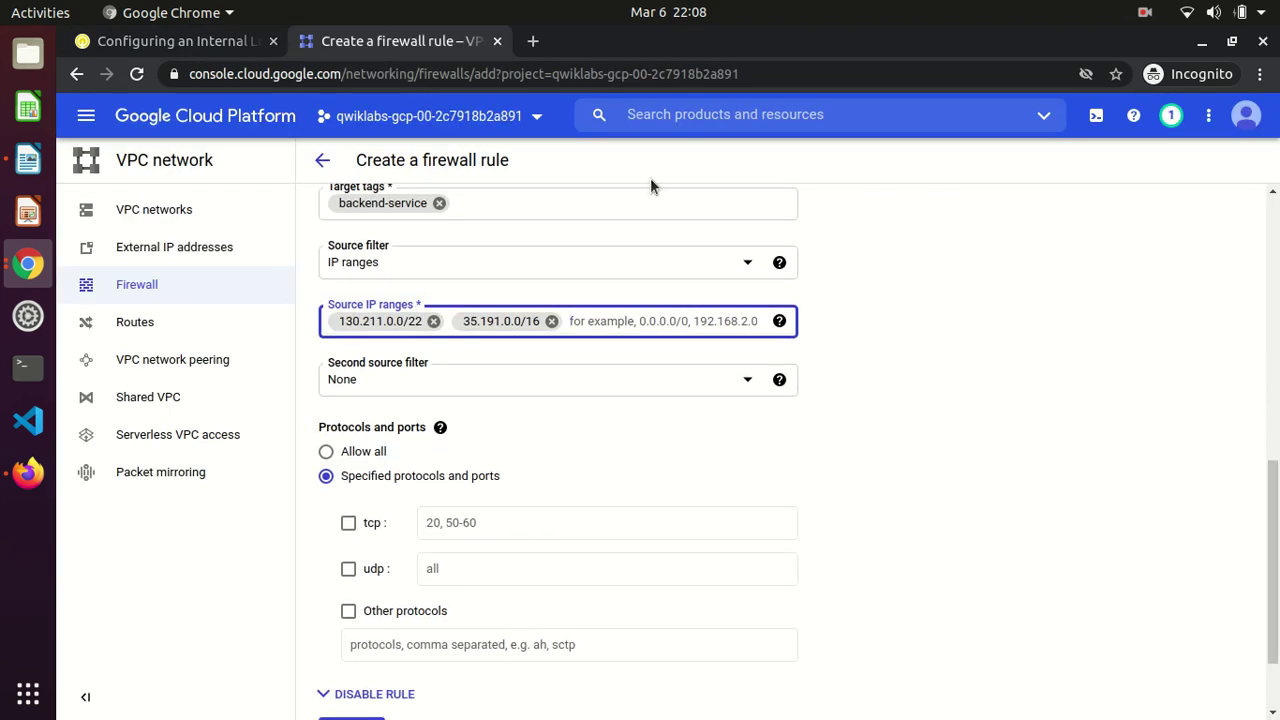
pyautogui.click(218, 47)
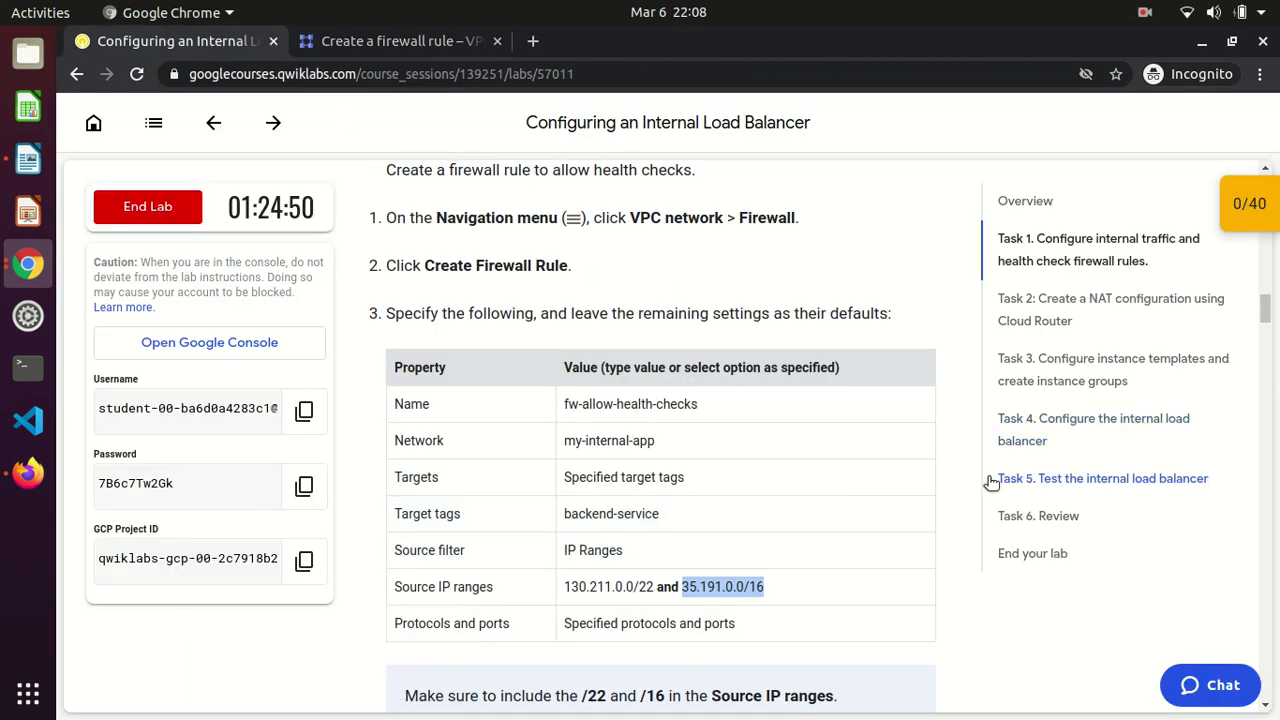
pyautogui.click(960, 479)
pyautogui.scroll(-1, 960, 479)
pyautogui.scroll(-5, 960, 479)
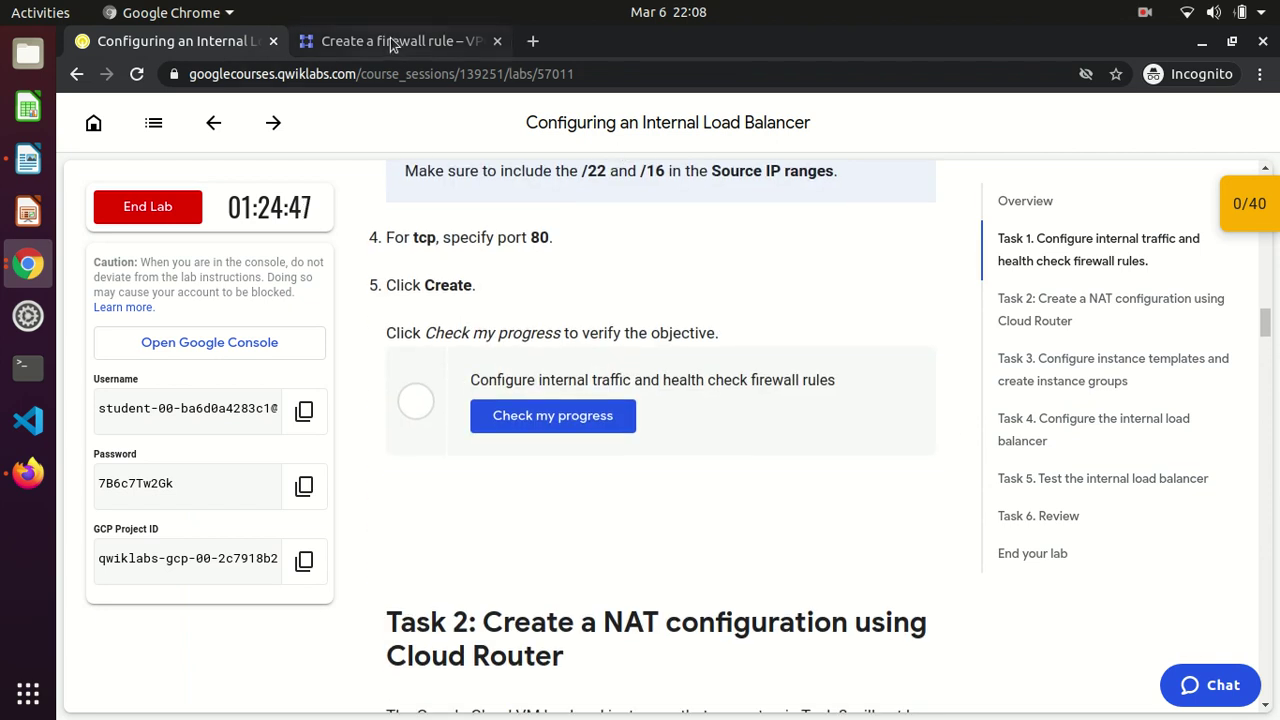
pyautogui.click(392, 41)
pyautogui.click(348, 524)
pyautogui.click(531, 523)
pyautogui.write('80')
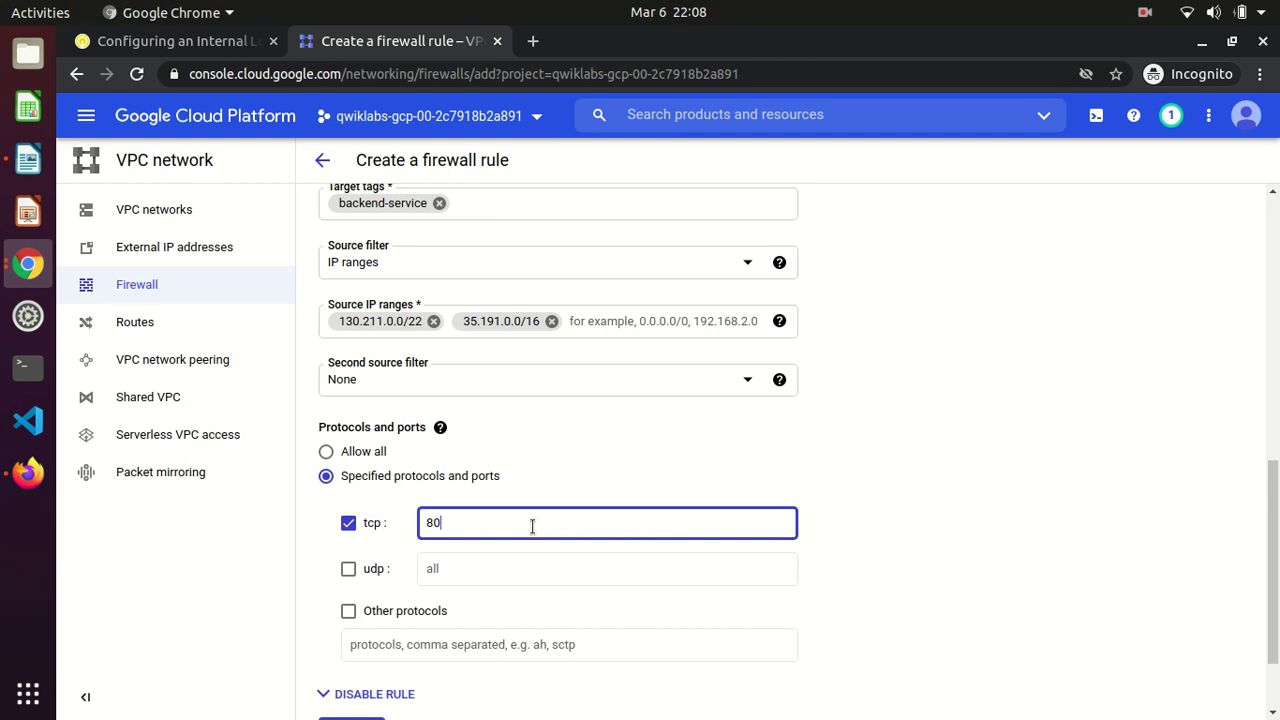
pyautogui.scroll(-2, 1124, 600)
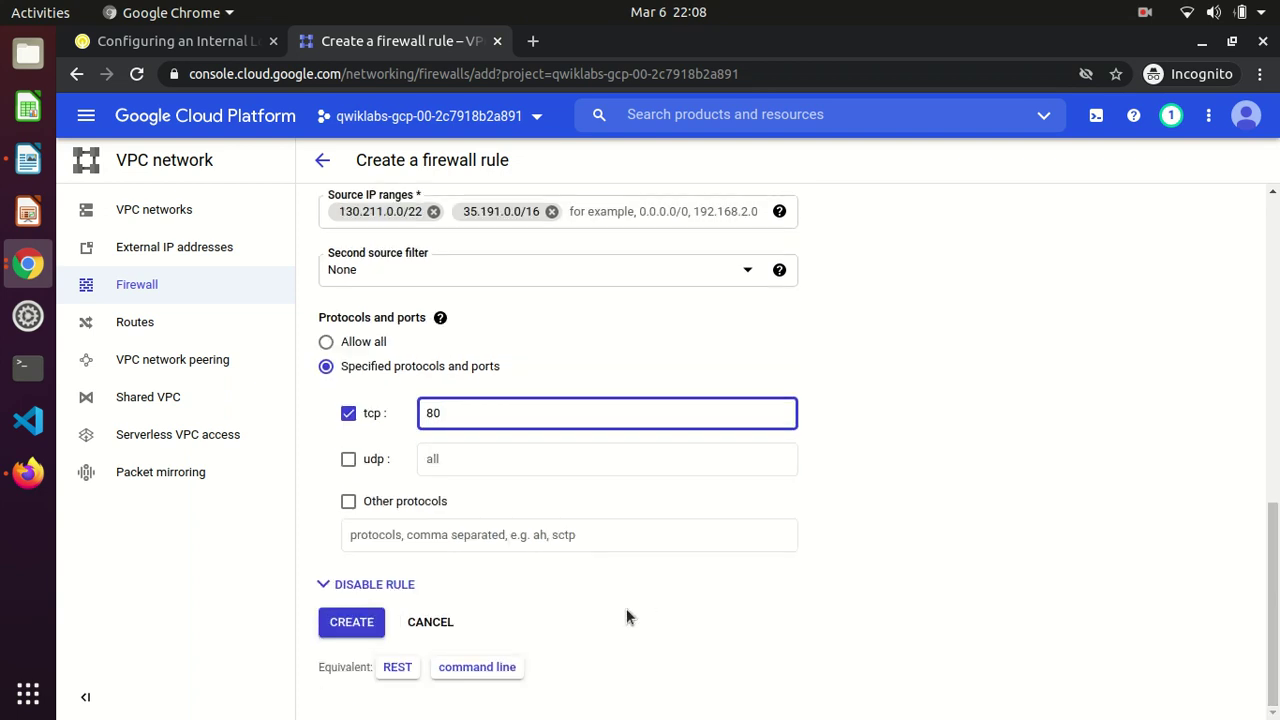
pyautogui.click(345, 624)
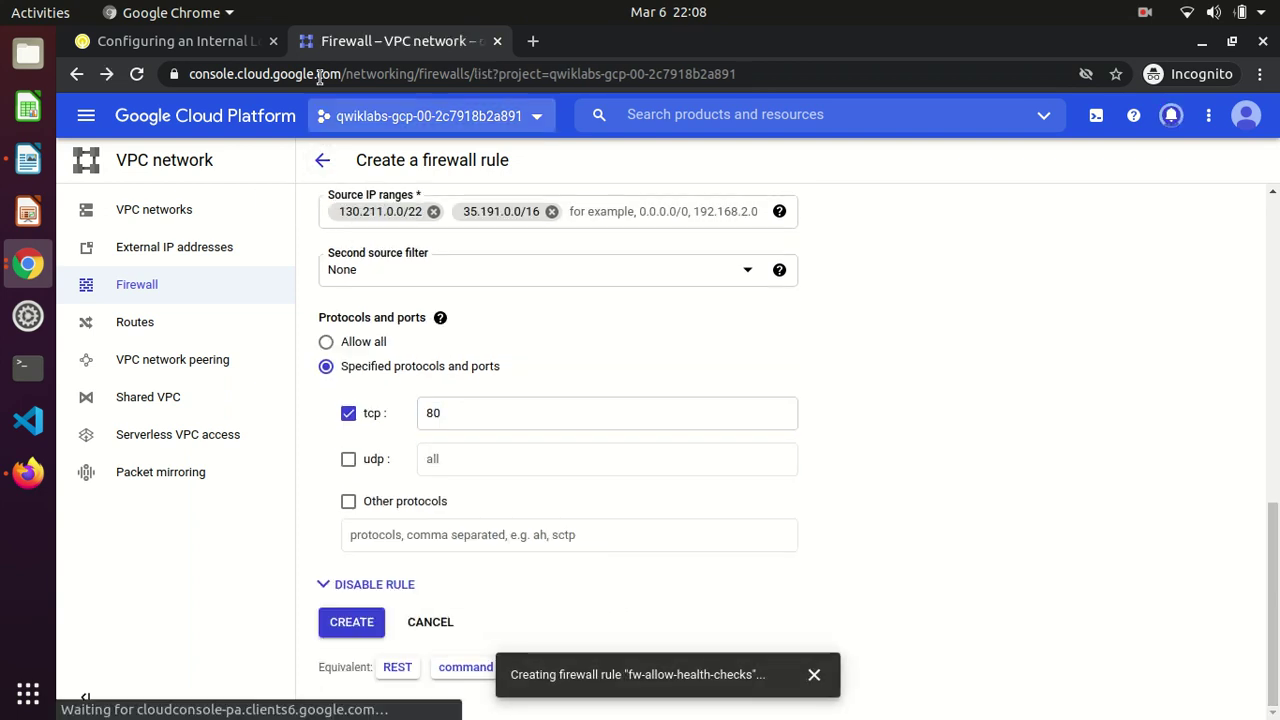
# - Return to the lab, check progress on the internal traffic and health check firewall rules, and review the checkpoint scores
pyautogui.click(203, 45)
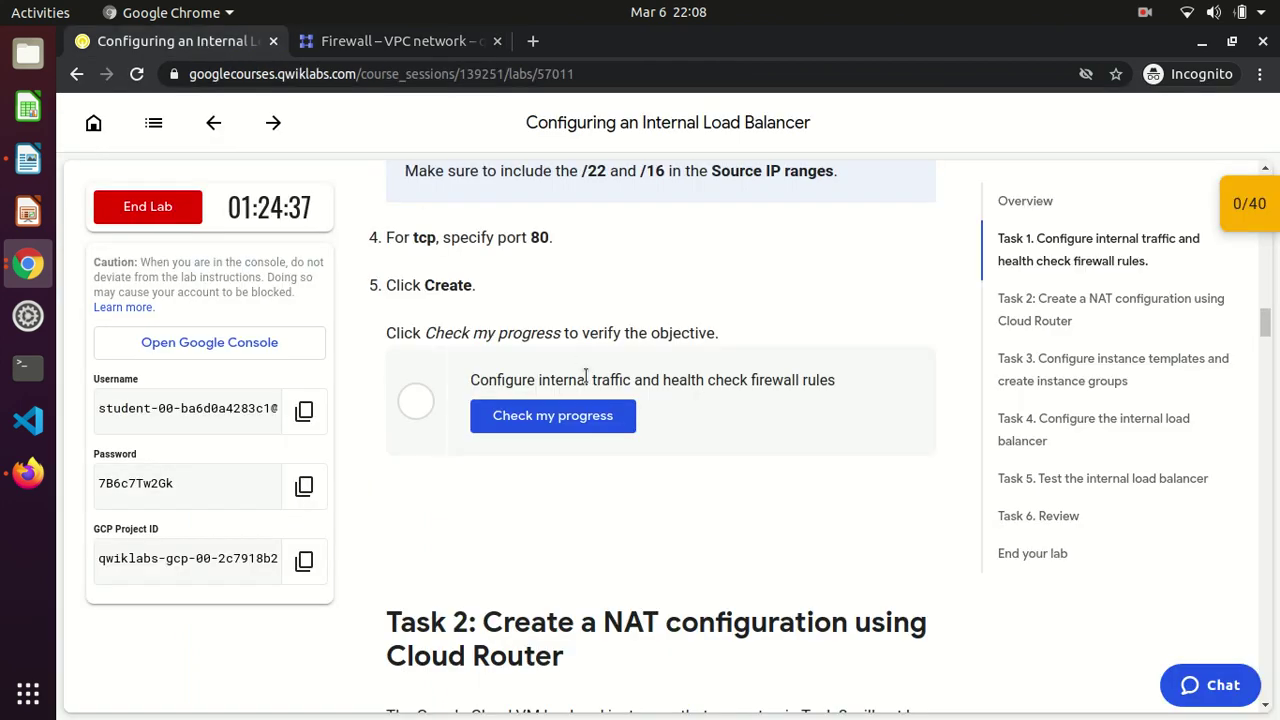
pyautogui.click(551, 420)
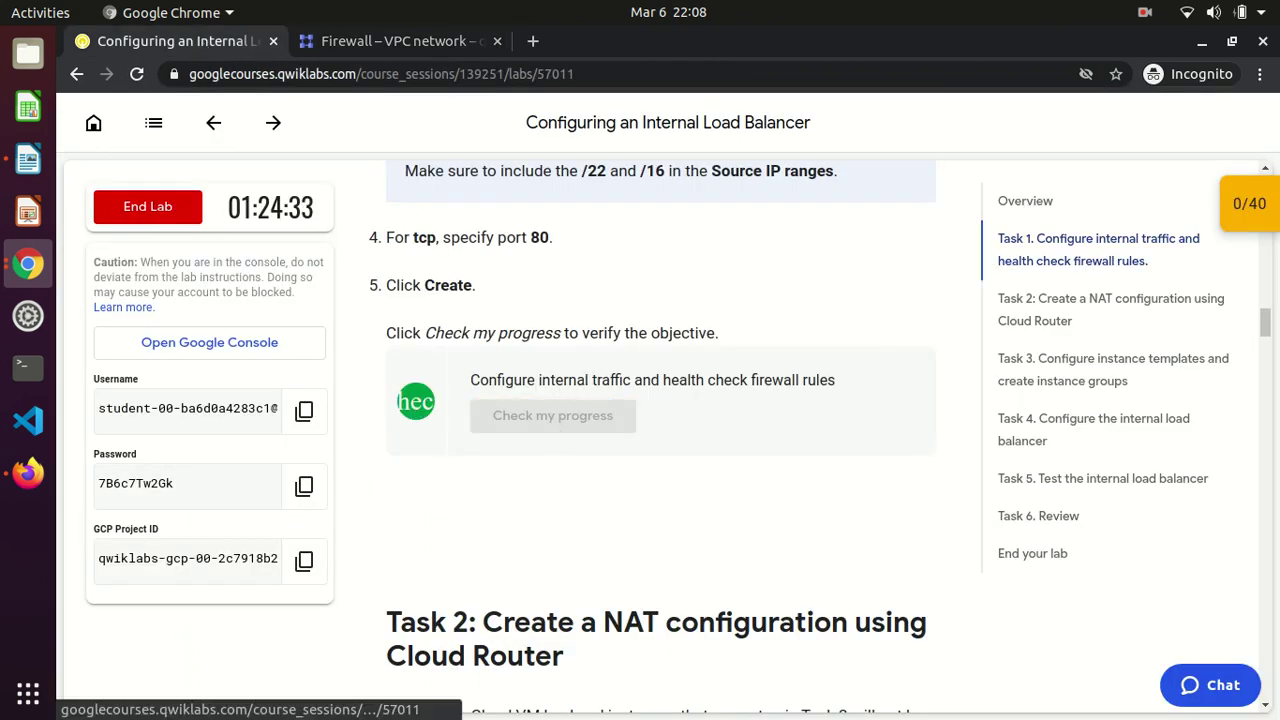
pyautogui.click(1263, 200)
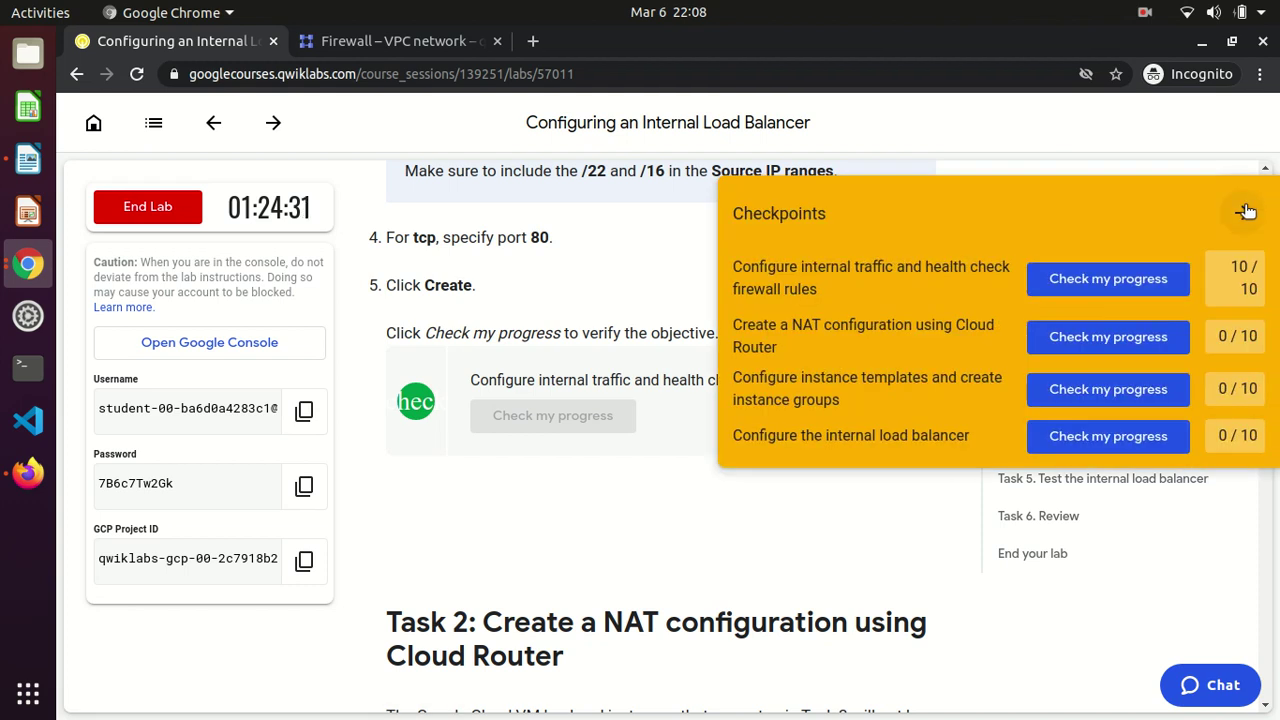
pyautogui.click(1245, 212)
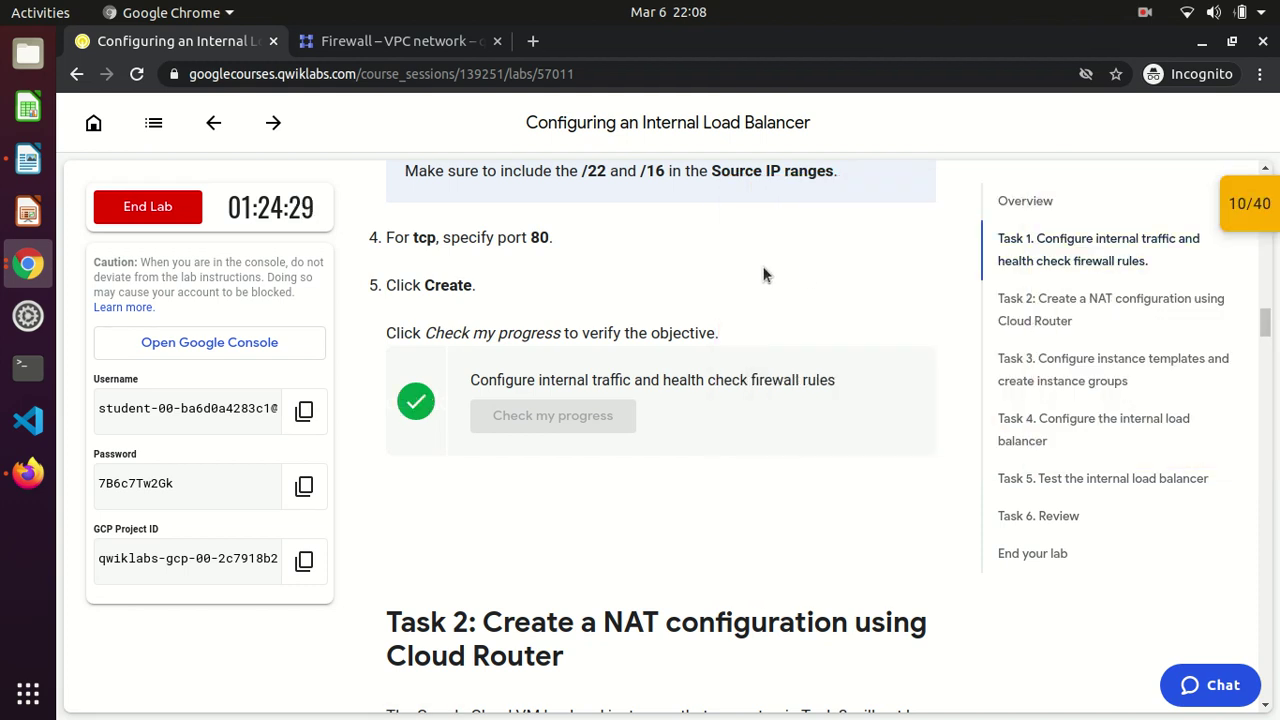
# - Read the lab's Task 2 introduction and the settings for creating the Cloud Router instance and NAT gateway
pyautogui.scroll(-5, 763, 274)
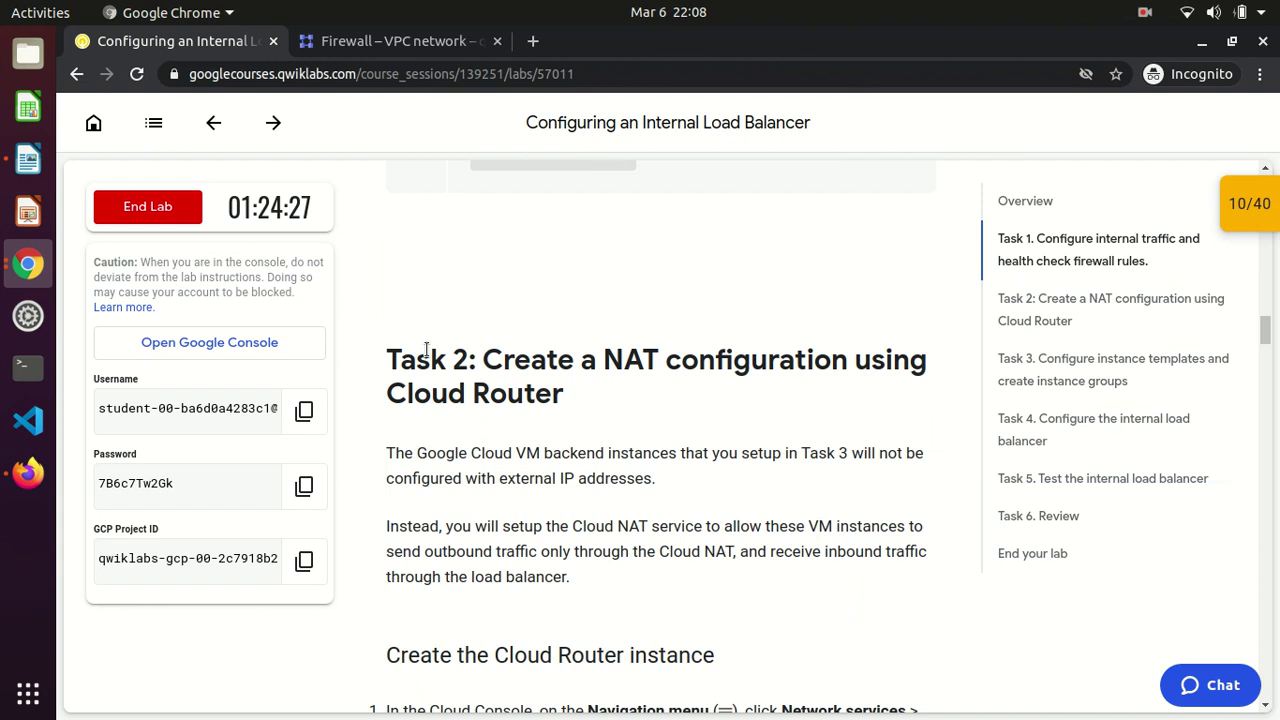
pyautogui.moveTo(405, 348); pyautogui.dragTo(570, 405)
pyautogui.moveTo(493, 447); pyautogui.dragTo(634, 478)
pyautogui.click(635, 472)
pyautogui.scroll(-1, 635, 472)
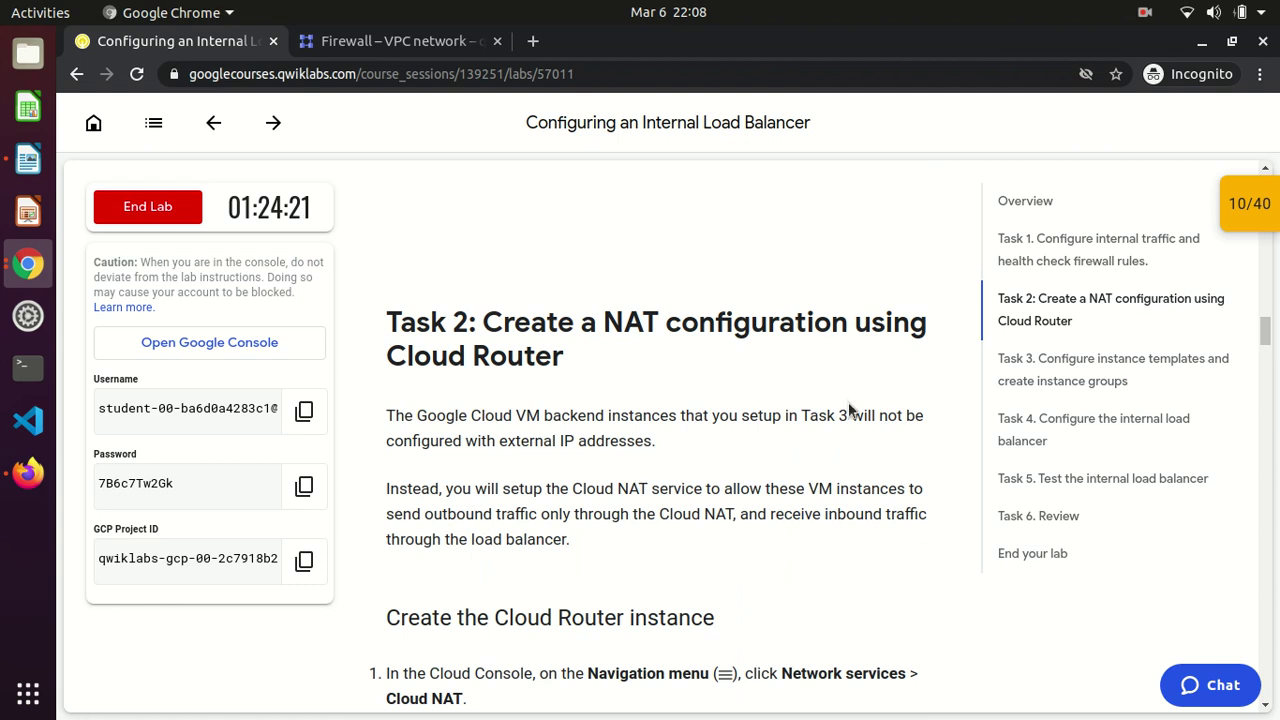
pyautogui.moveTo(847, 413); pyautogui.dragTo(851, 458)
pyautogui.click(595, 505)
pyautogui.scroll(-8, 595, 505)
pyautogui.scroll(-2, 595, 505)
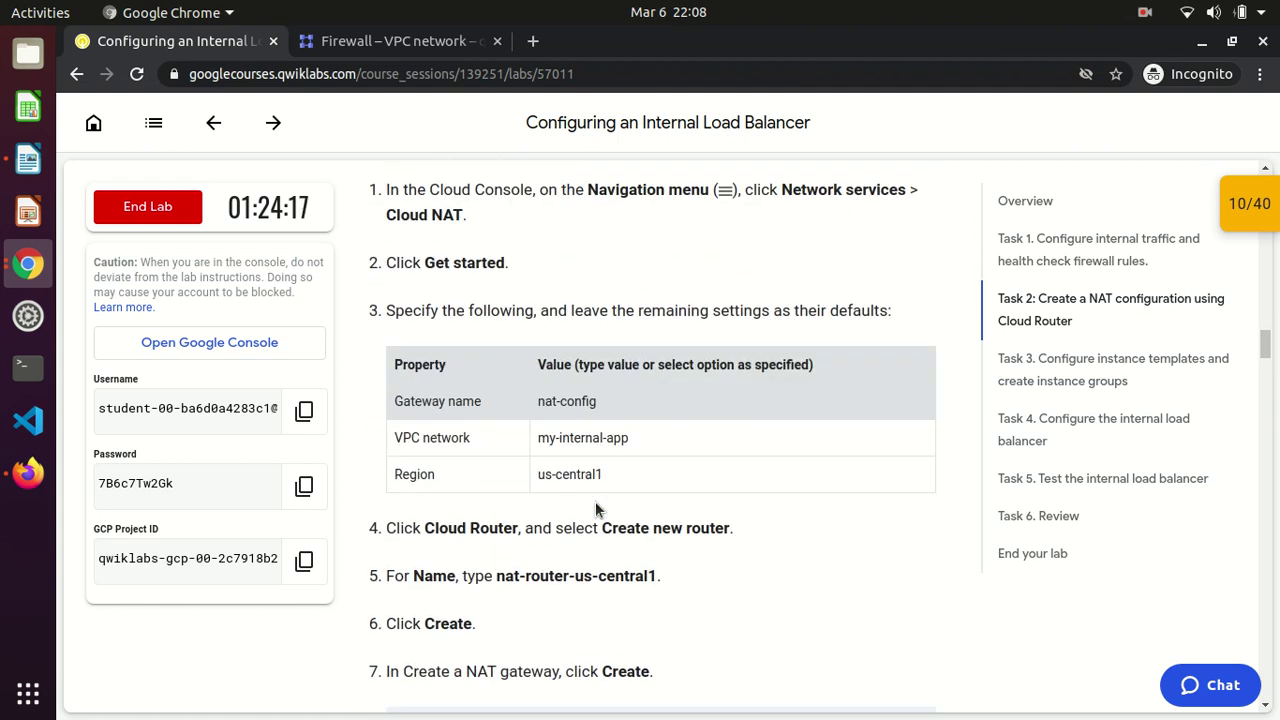
# - Copy the gateway name nat-config from the lab and start a new Cloud NAT gateway in the Cloud Console
pyautogui.moveTo(551, 393); pyautogui.dragTo(604, 390)
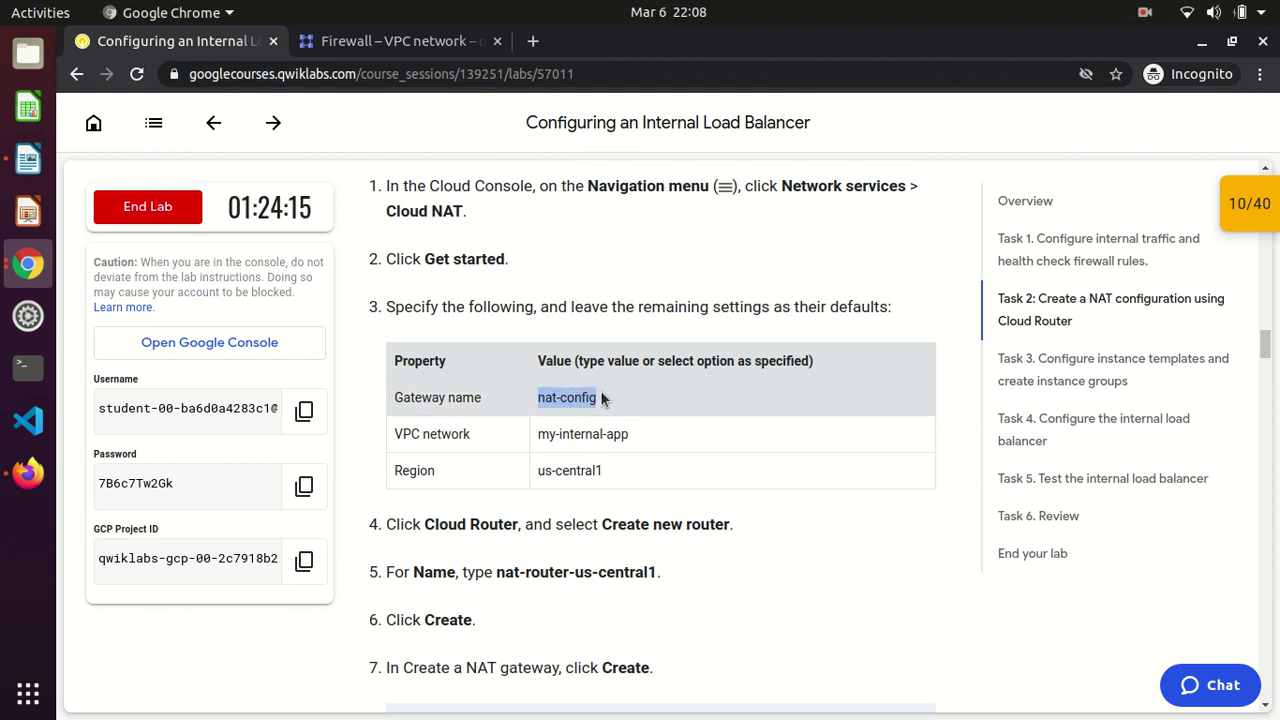
pyautogui.click(340, 45)
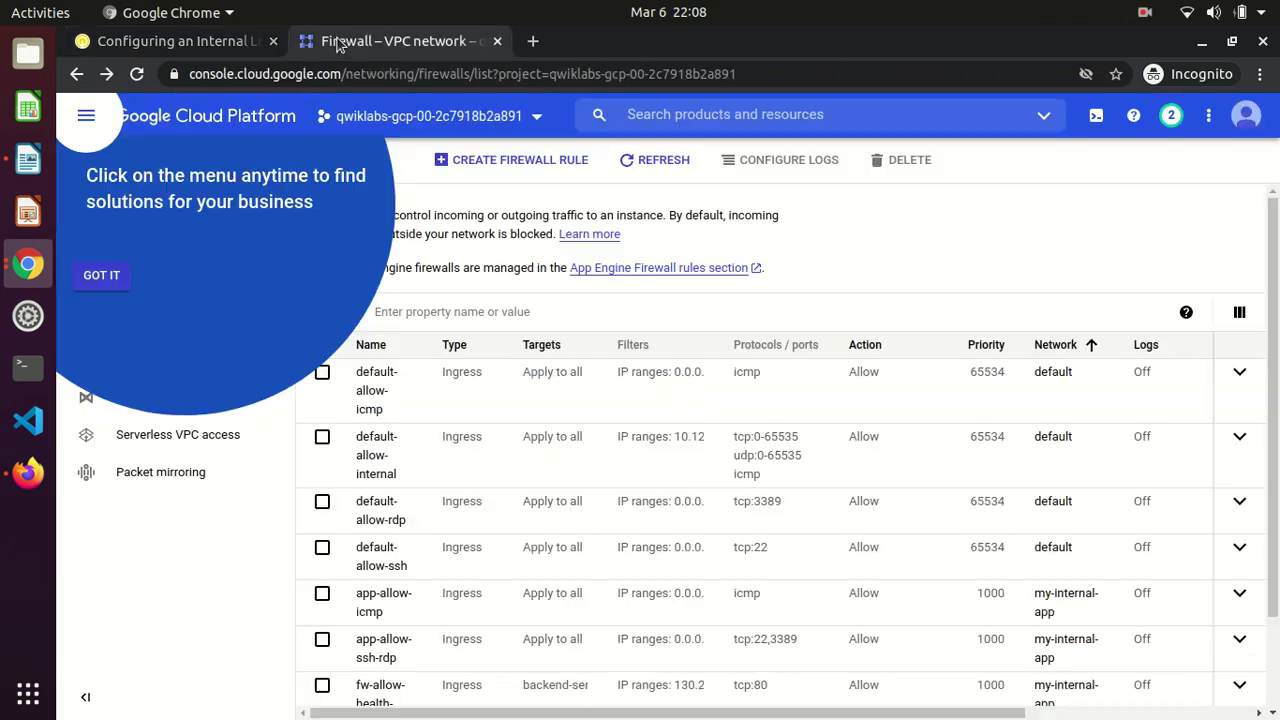
pyautogui.click(101, 276)
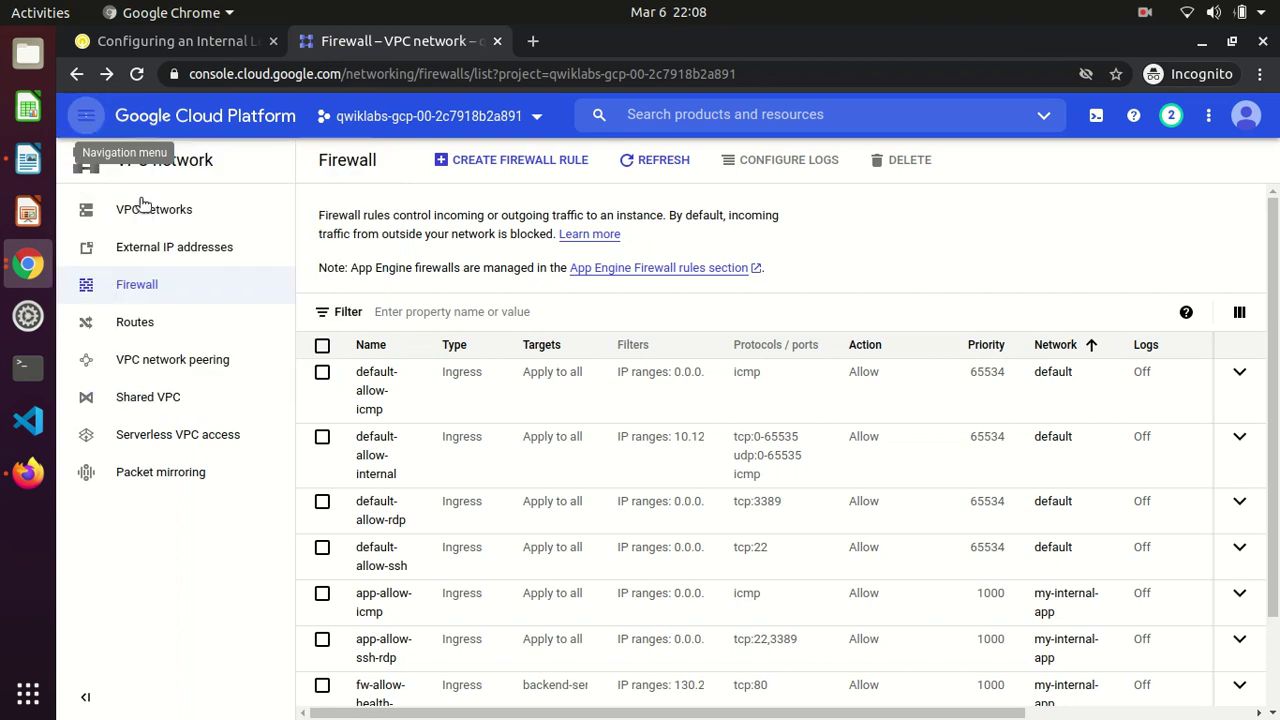
pyautogui.click(88, 116)
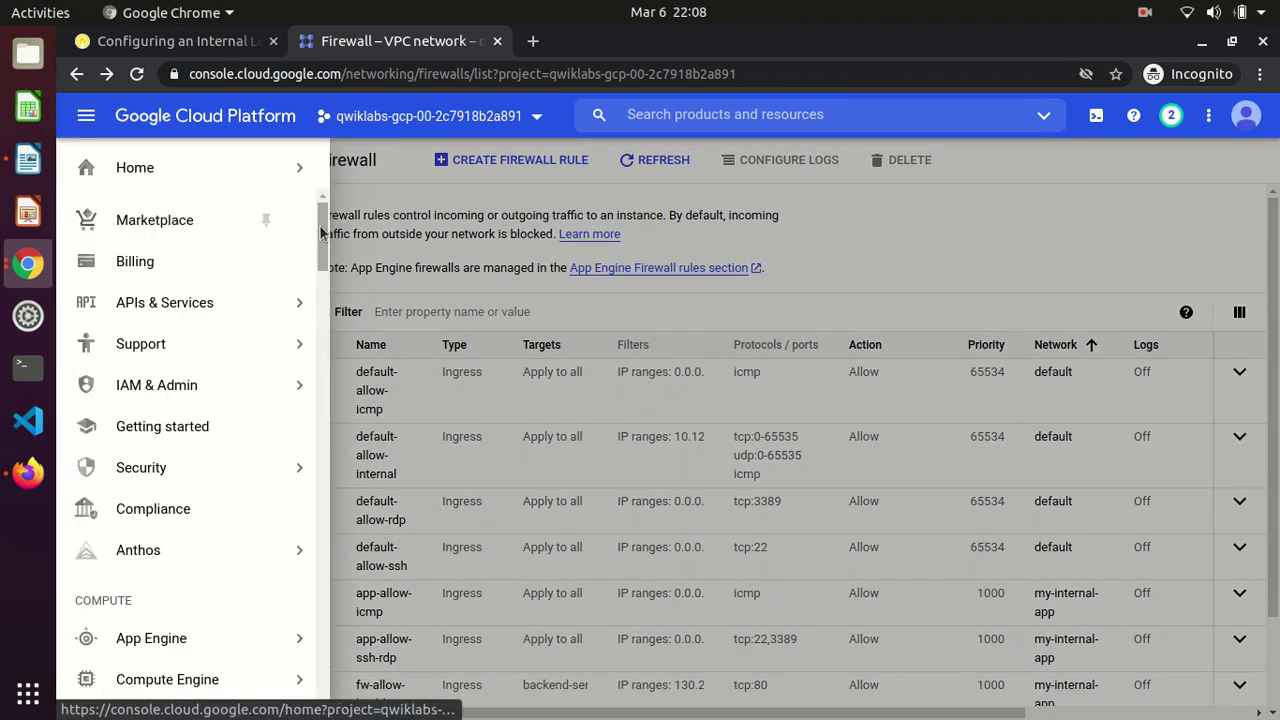
pyautogui.moveTo(321, 233); pyautogui.dragTo(321, 311)
pyautogui.moveTo(319, 356); pyautogui.dragTo(325, 385)
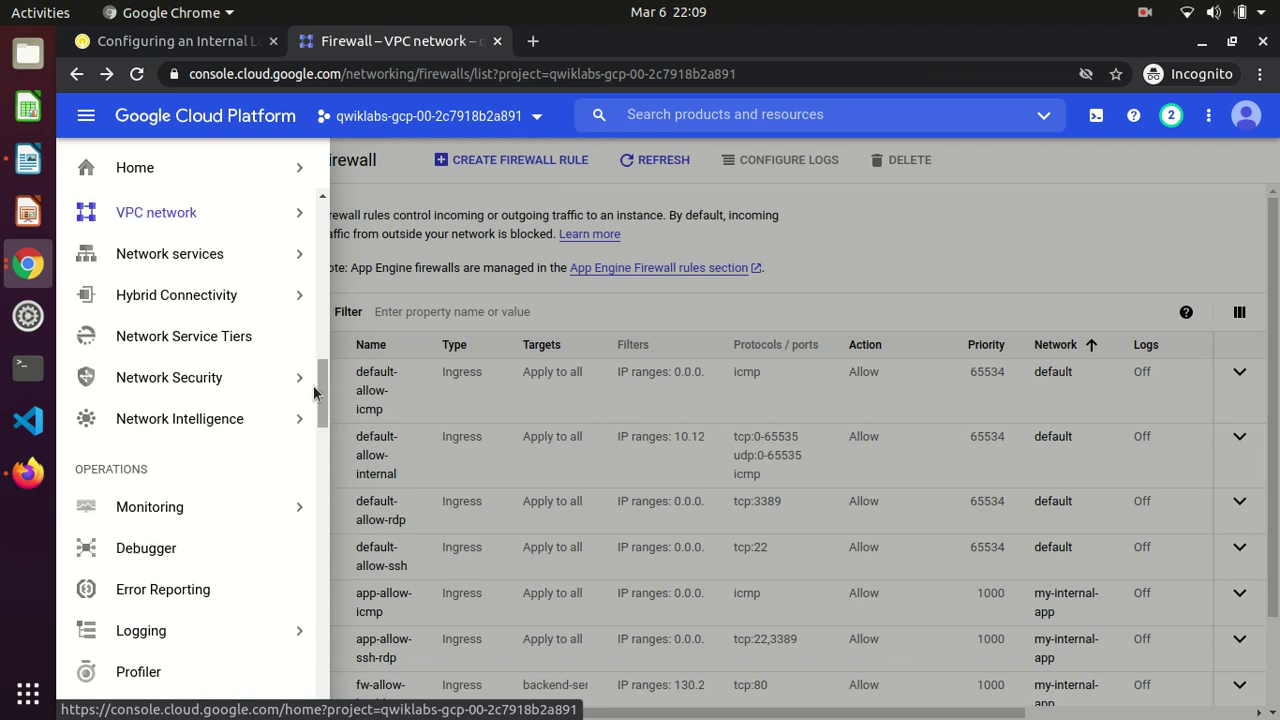
pyautogui.moveTo(290, 256)
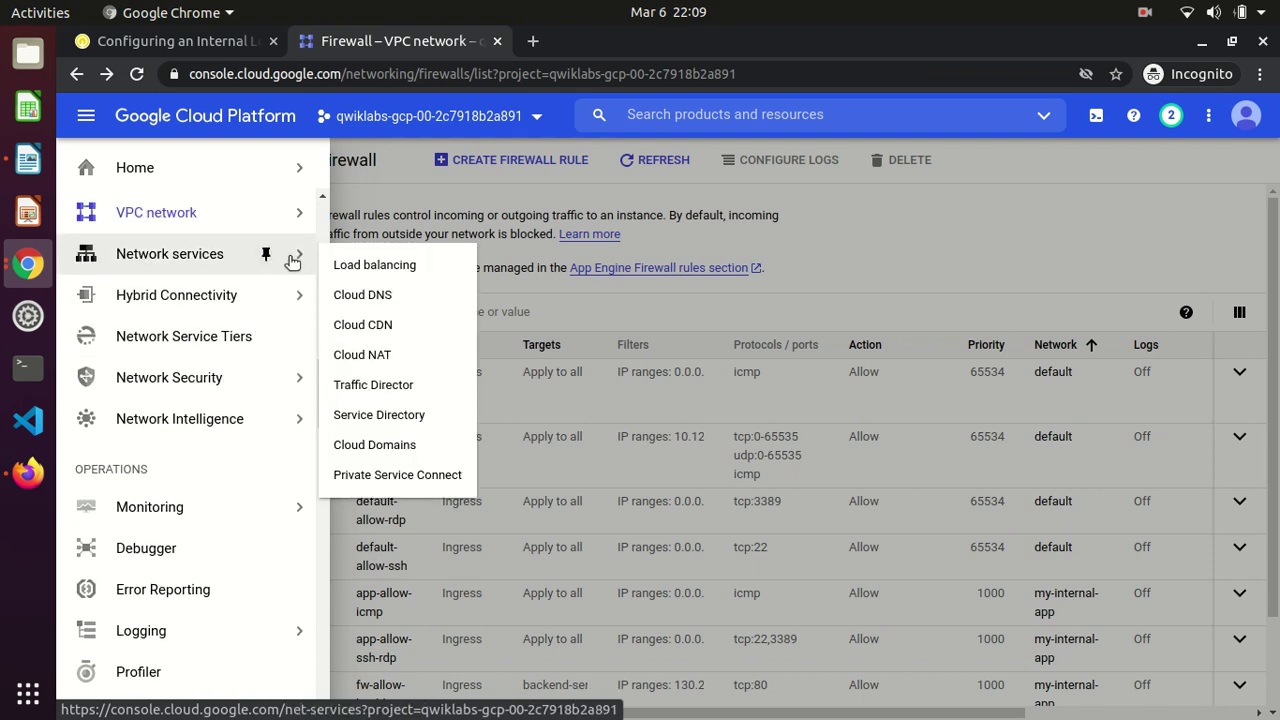
pyautogui.click(365, 359)
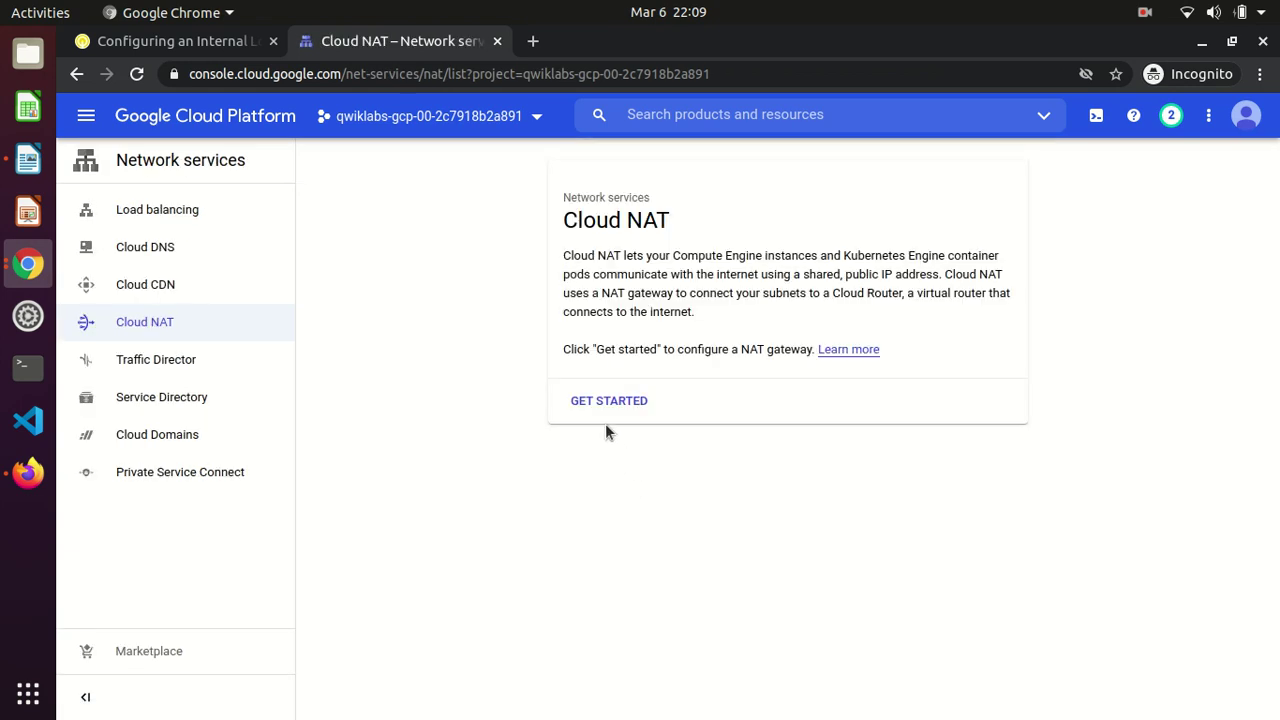
pyautogui.click(594, 401)
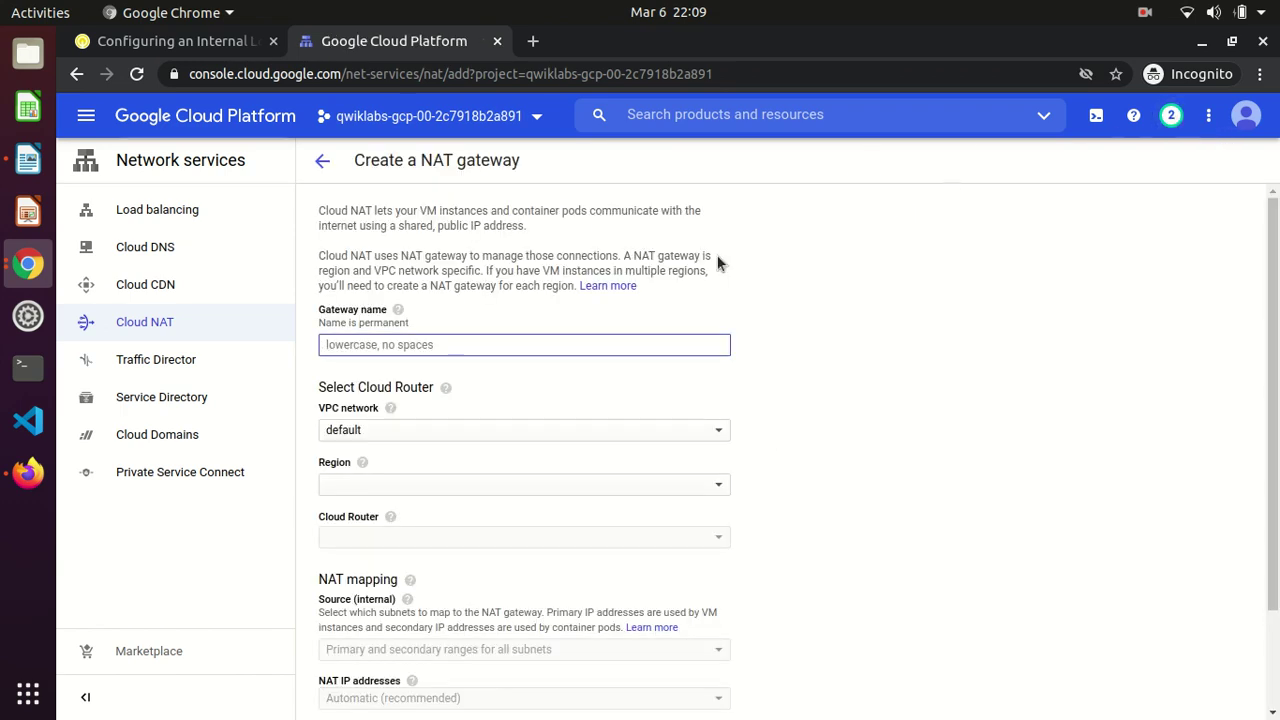
# - Name the NAT gateway nat-config on the my-internal-app VPC network and return to the lab instructions for the remaining settings
pyautogui.click(544, 345)
pyautogui.write('nat-config')
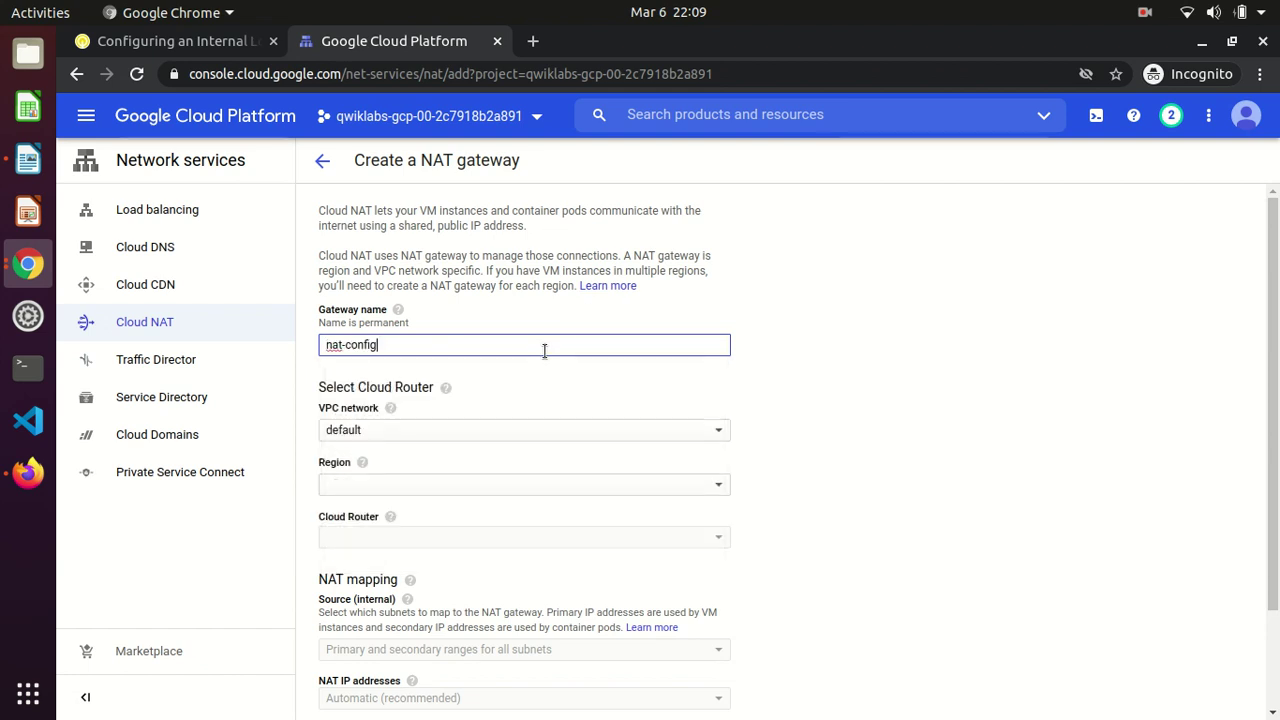
pyautogui.click(401, 440)
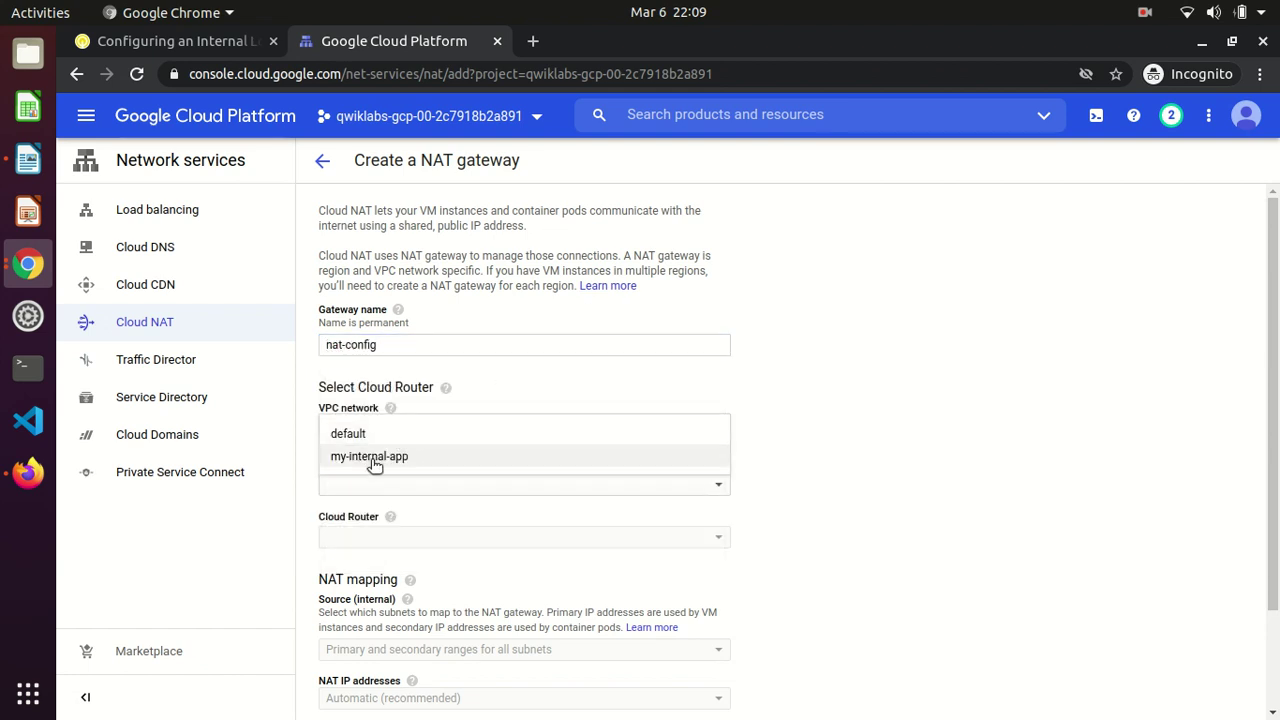
pyautogui.click(372, 462)
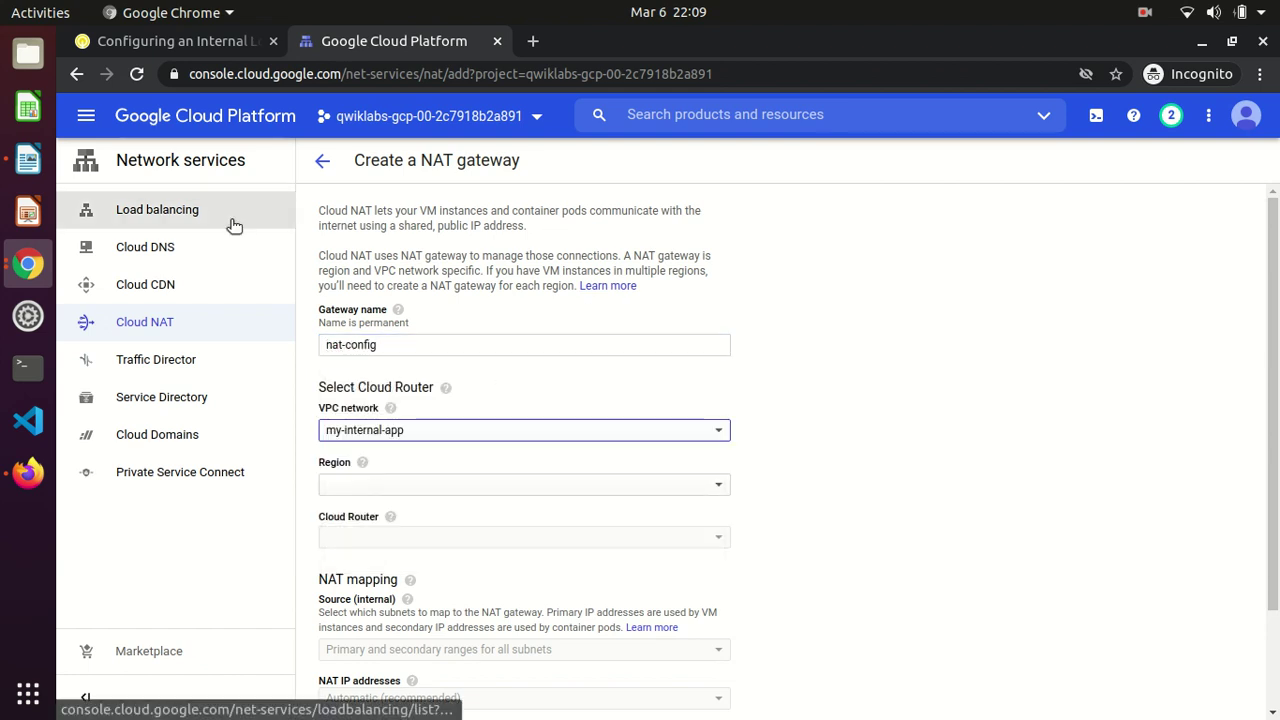
pyautogui.click(152, 40)
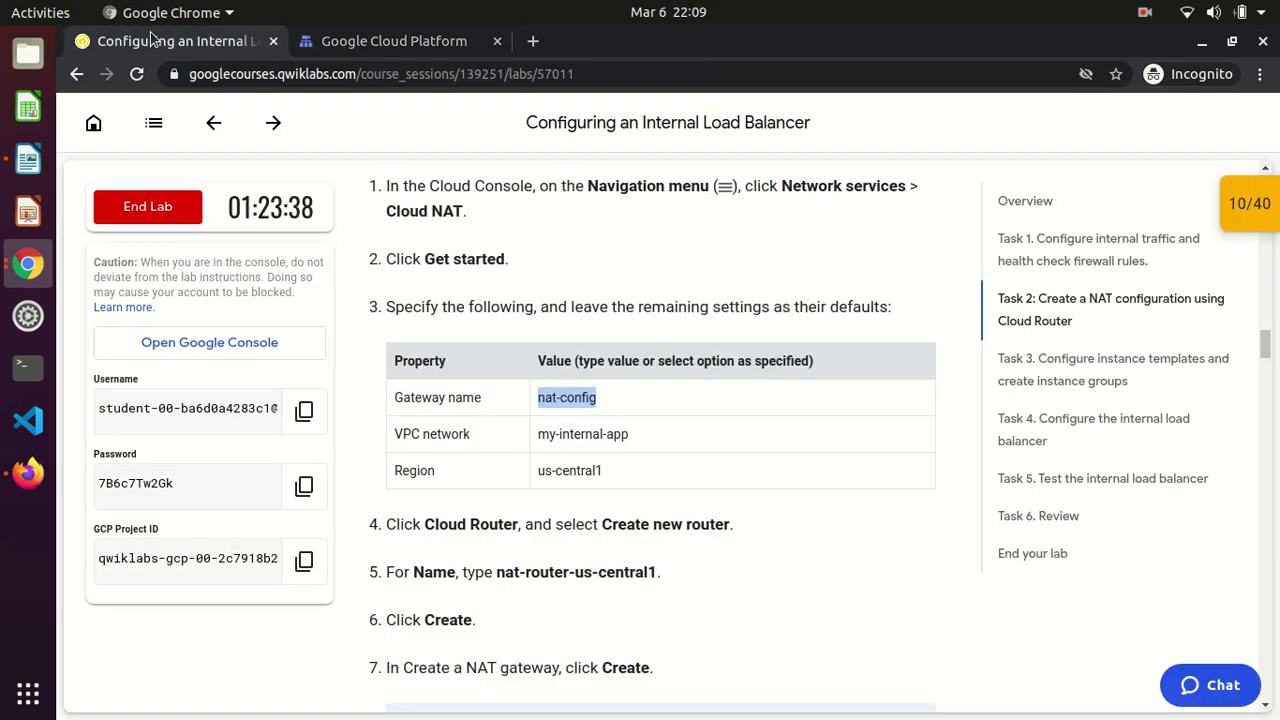
# - Return to the Cloud Console and set the NAT gateway's region to us-central1
pyautogui.click(396, 41)
pyautogui.click(465, 485)
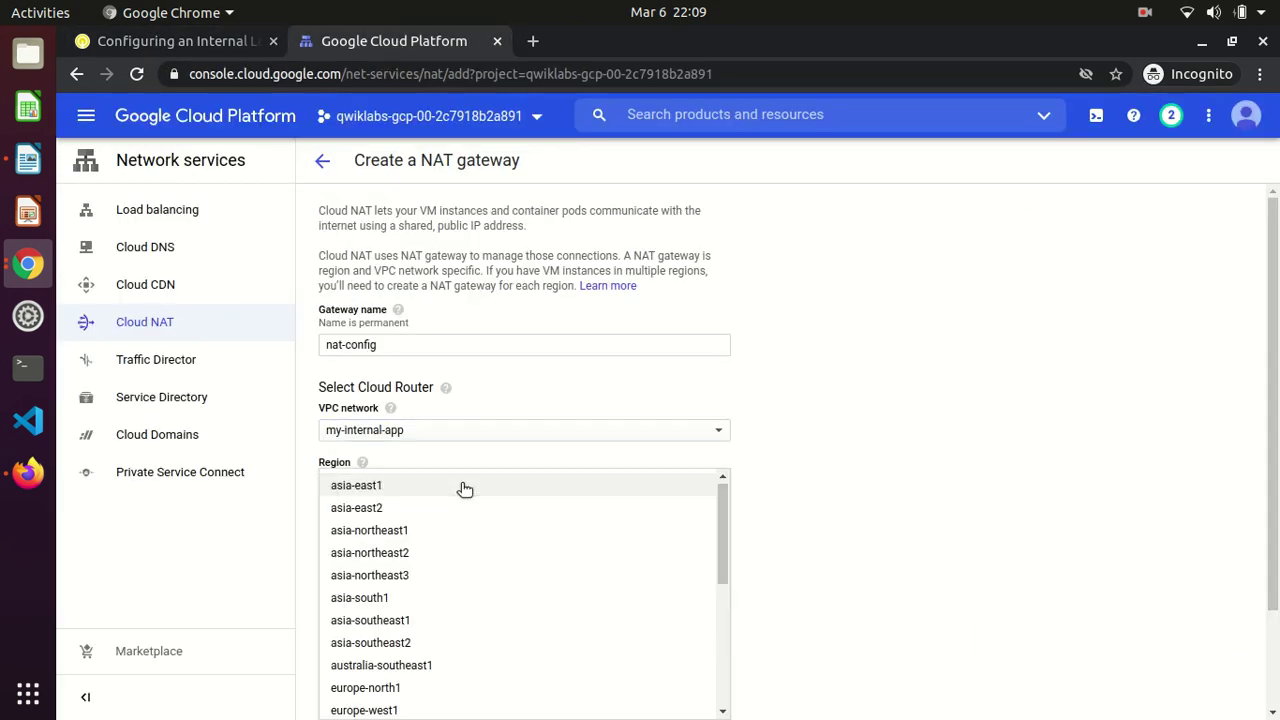
pyautogui.scroll(-3, 465, 488)
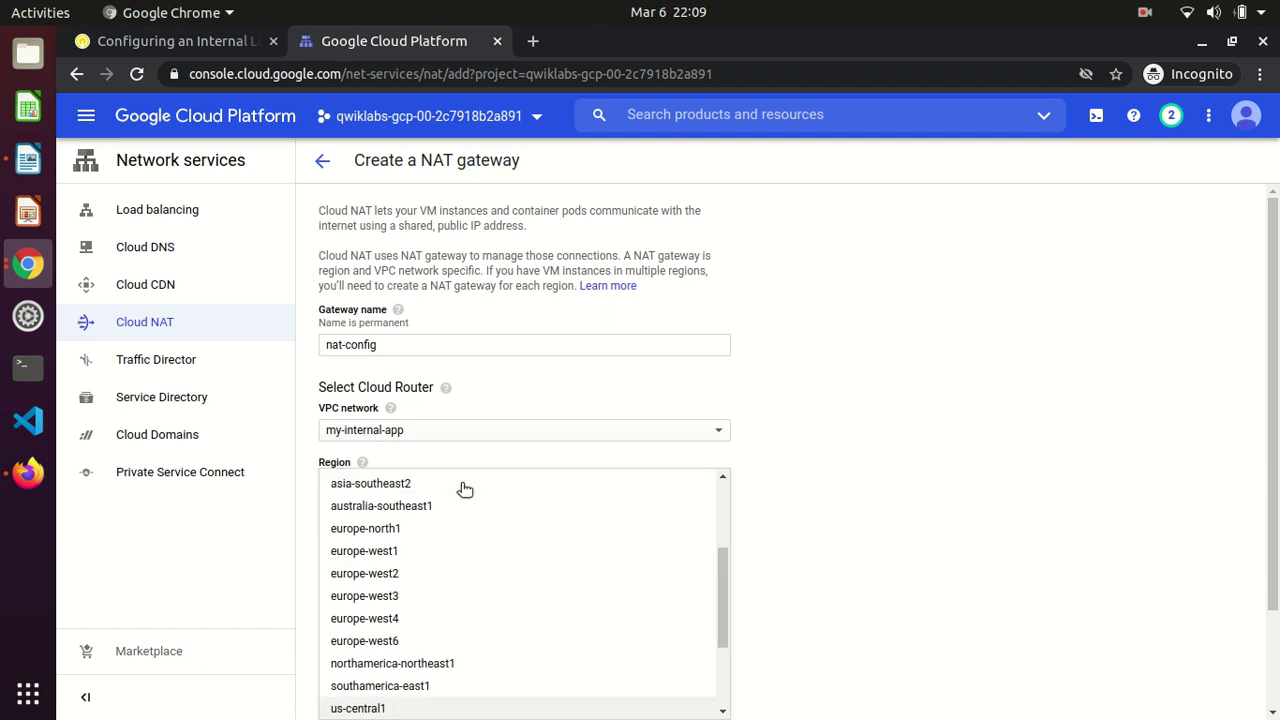
pyautogui.click(360, 708)
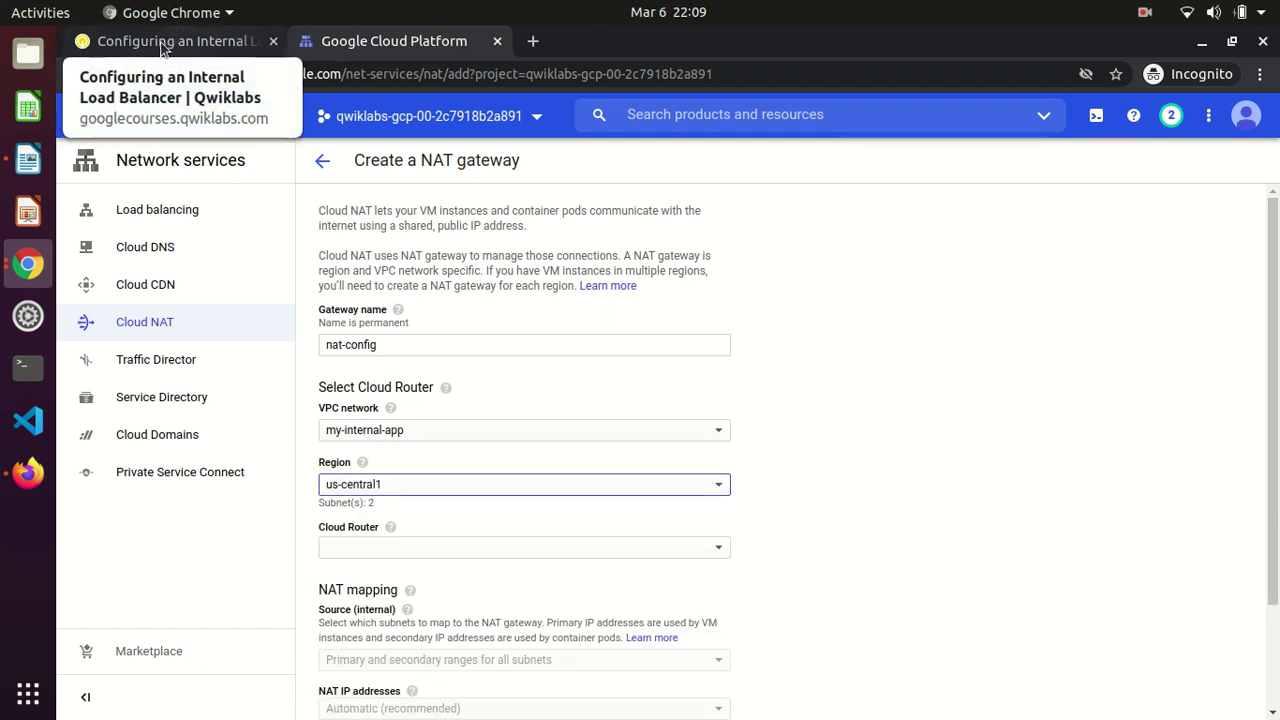
# - Read the remaining Cloud Router instructions in the lab and copy the router name nat-router-us-central1
pyautogui.click(204, 45)
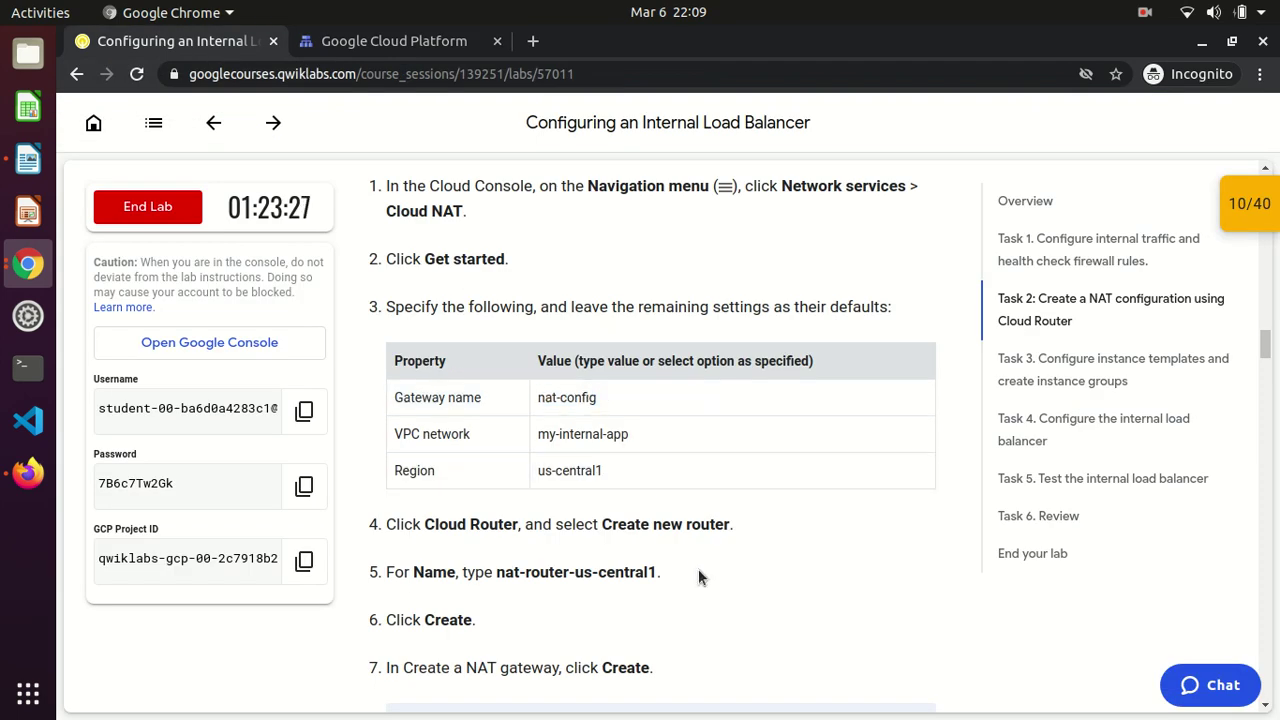
pyautogui.click(698, 569)
pyautogui.scroll(-1, 698, 569)
pyautogui.scroll(-5, 698, 569)
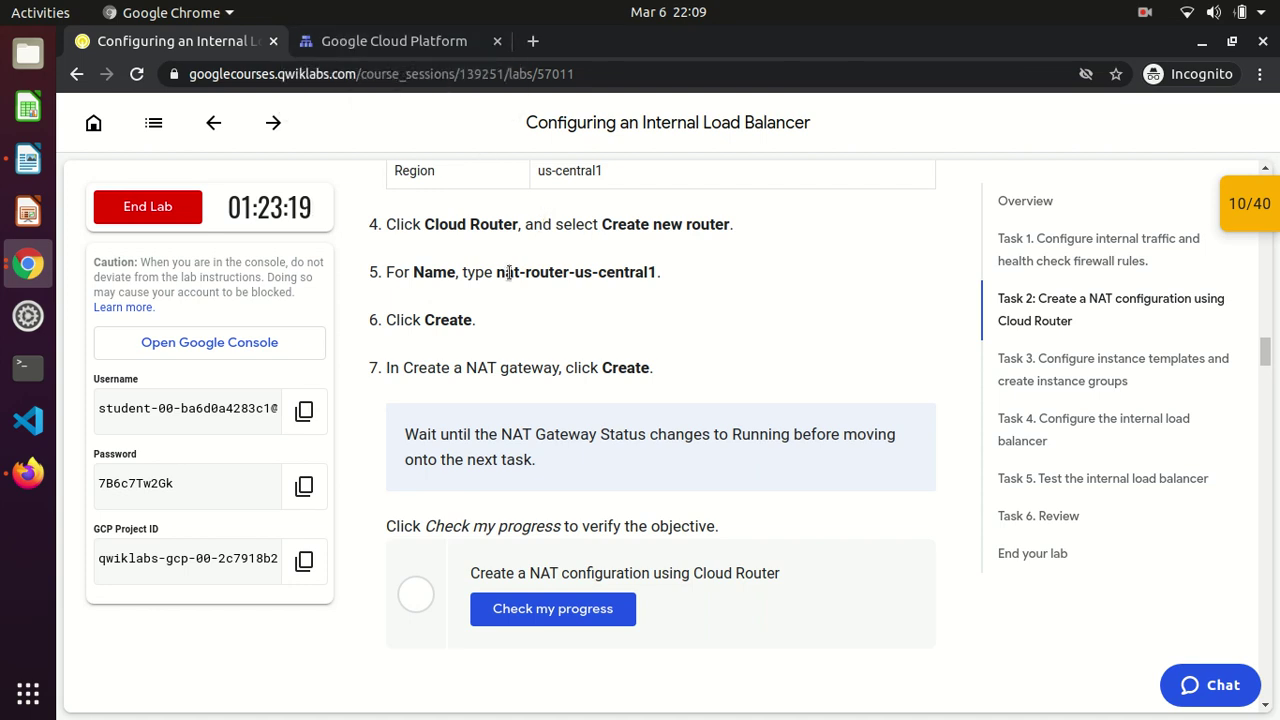
pyautogui.moveTo(496, 271); pyautogui.dragTo(657, 271)
pyautogui.hotkey('ctrl', 'c')
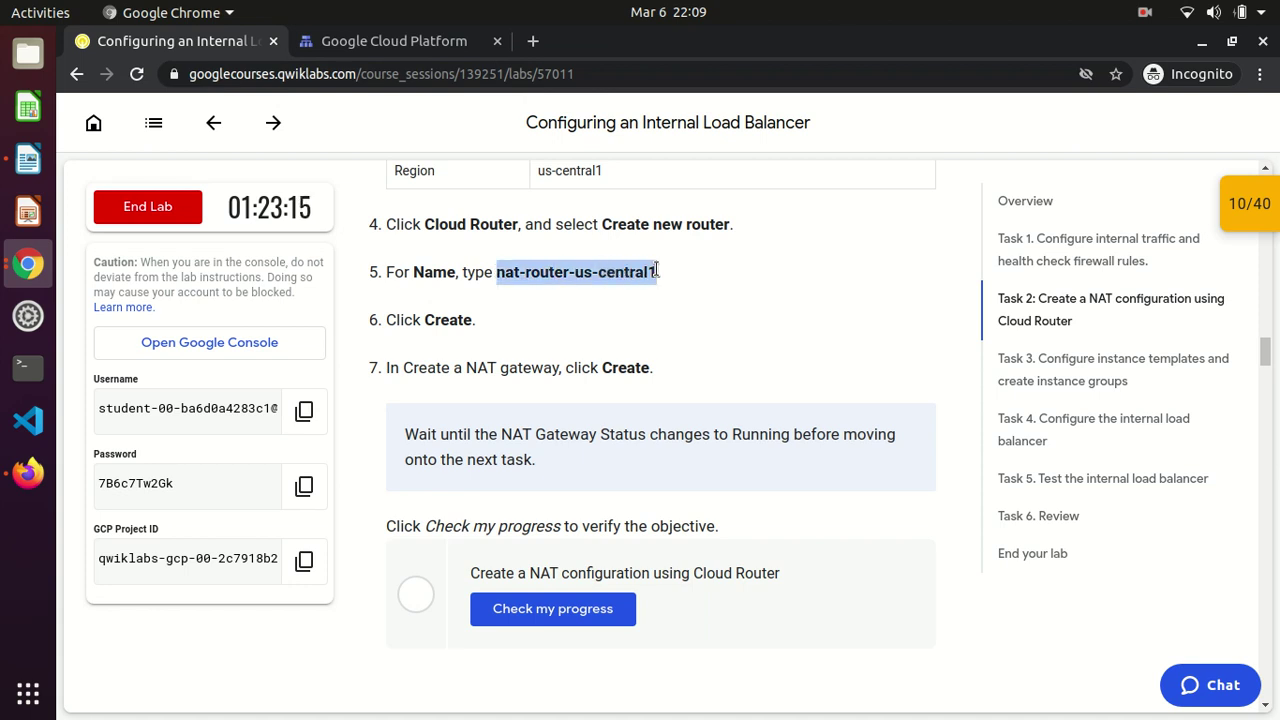
# - Add a new Cloud Router named nat-router-us-central1 in the Cloud Console and create the NAT gateway with the remaining defaults
pyautogui.click(387, 40)
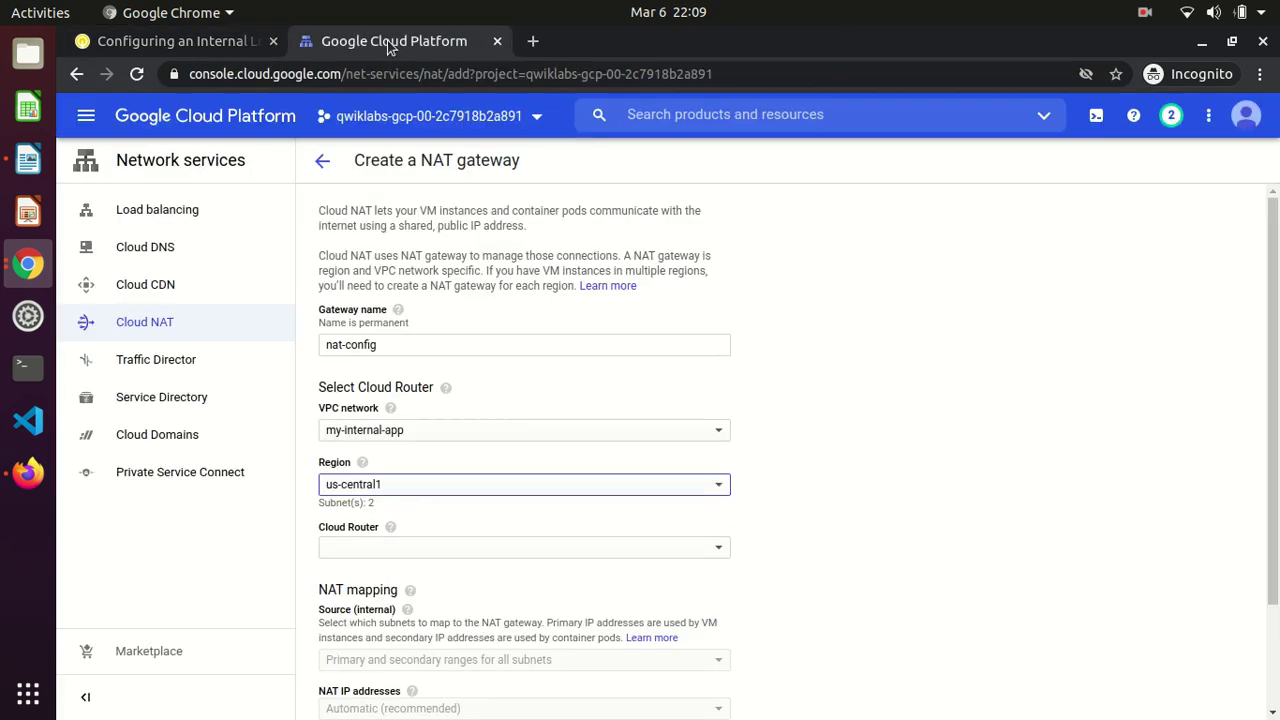
pyautogui.click(415, 547)
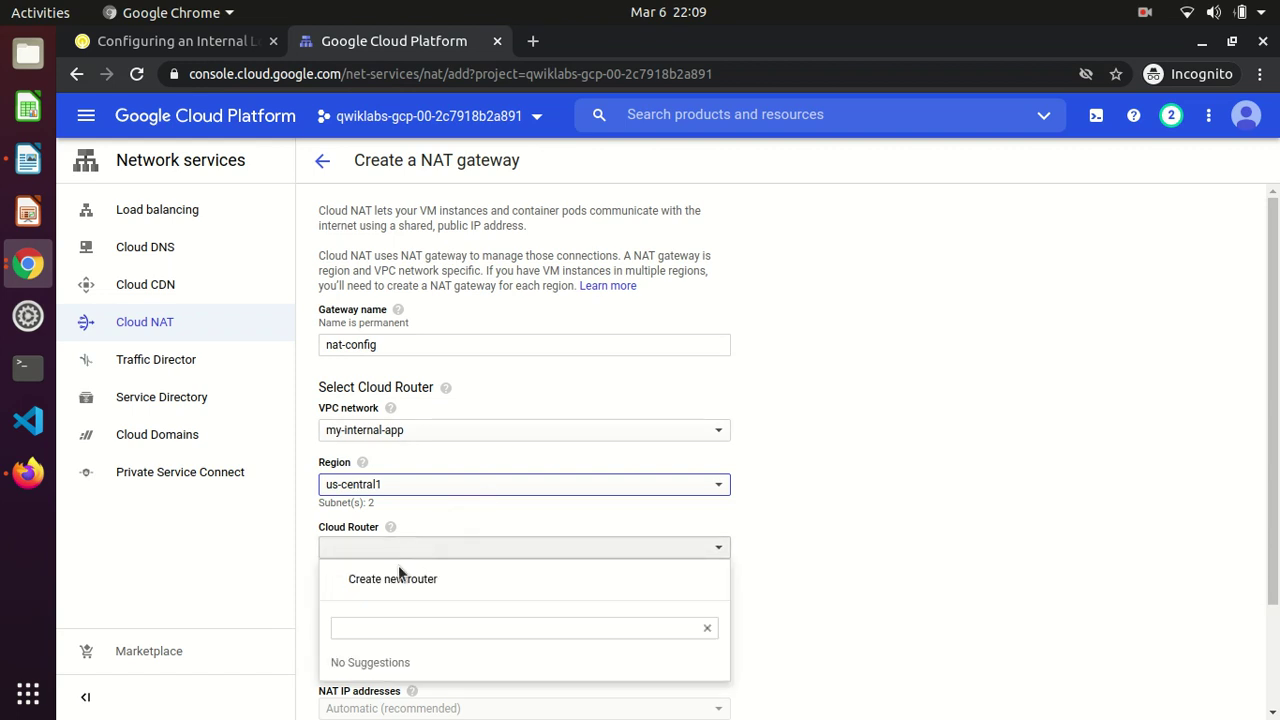
pyautogui.click(395, 580)
pyautogui.hotkey('ctrl', 'v')
pyautogui.click(377, 694)
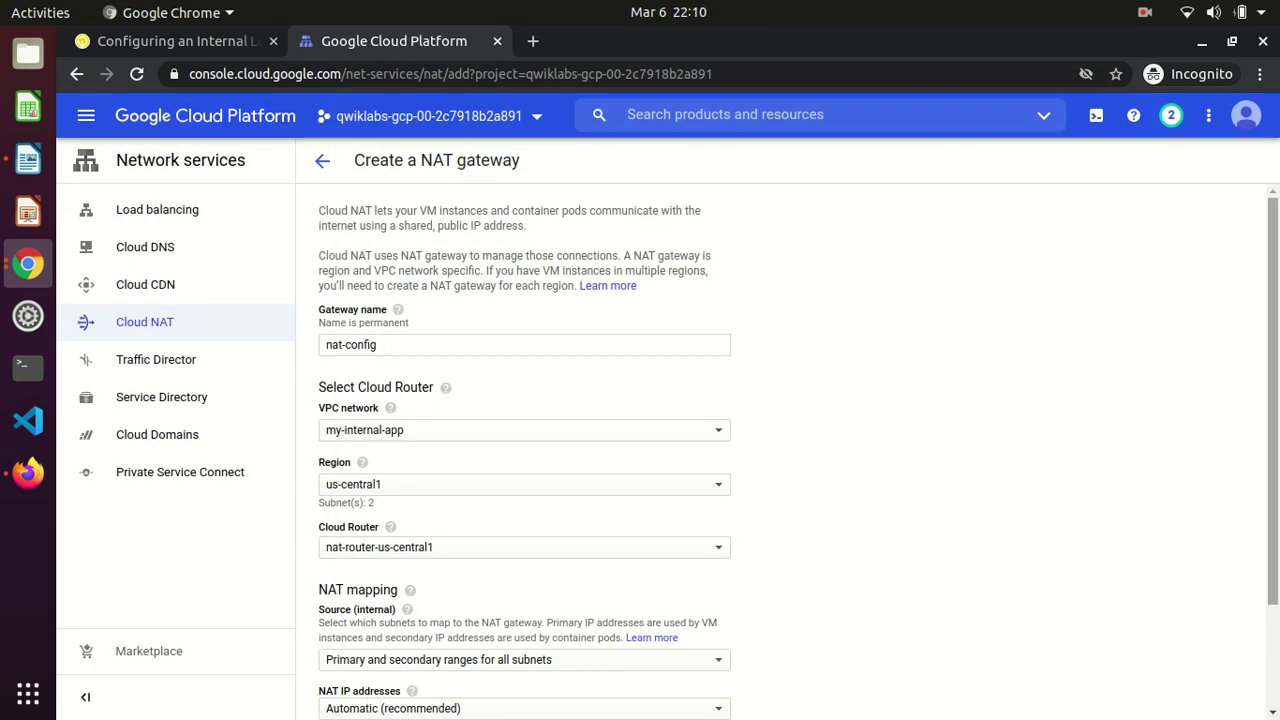
pyautogui.scroll(-3, 959, 538)
pyautogui.click(330, 697)
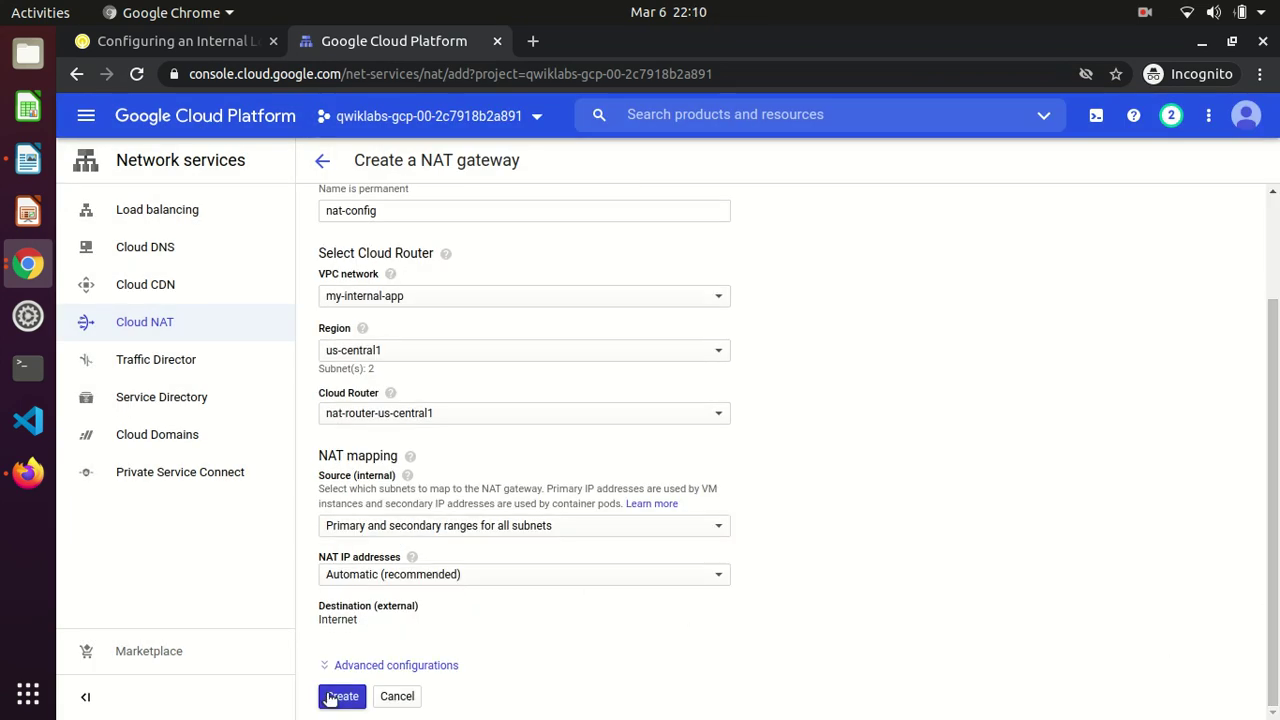
# - Return to the lab and check progress on the NAT configuration using Cloud Router objective
pyautogui.click(130, 48)
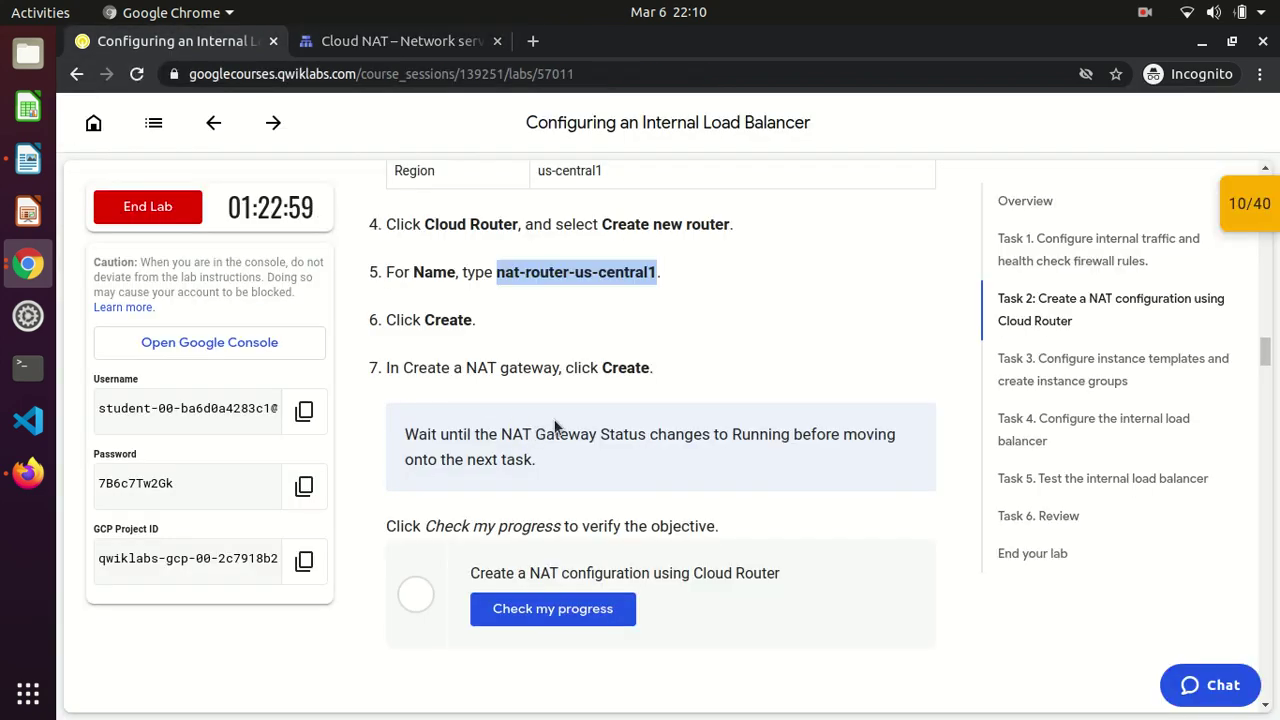
pyautogui.click(554, 370)
pyautogui.scroll(-4, 554, 370)
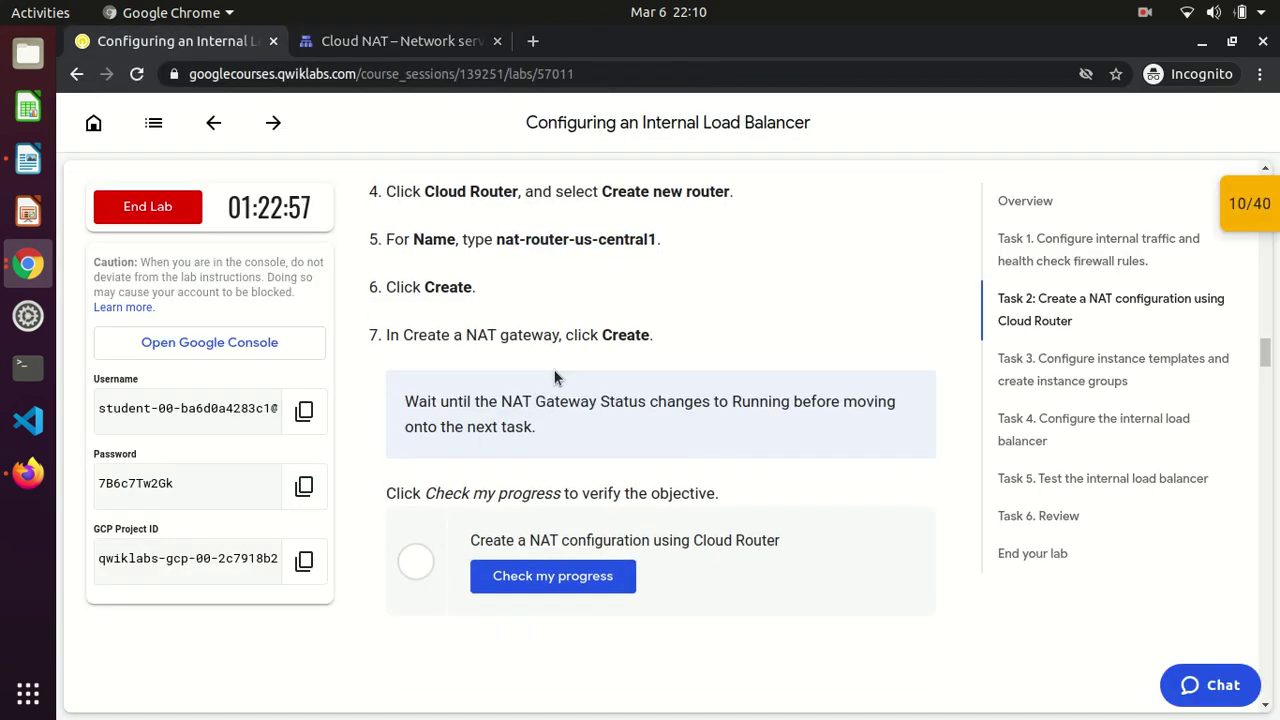
pyautogui.click(568, 423)
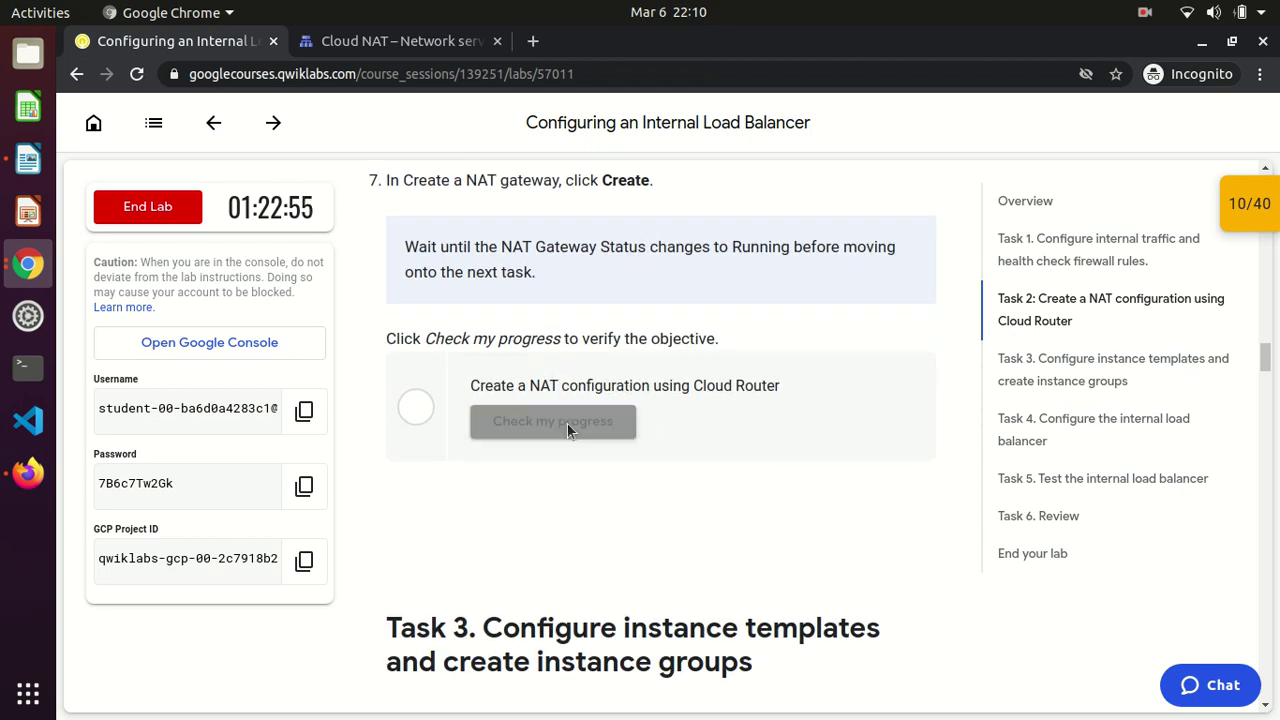
pyautogui.scroll(-6, 557, 485)
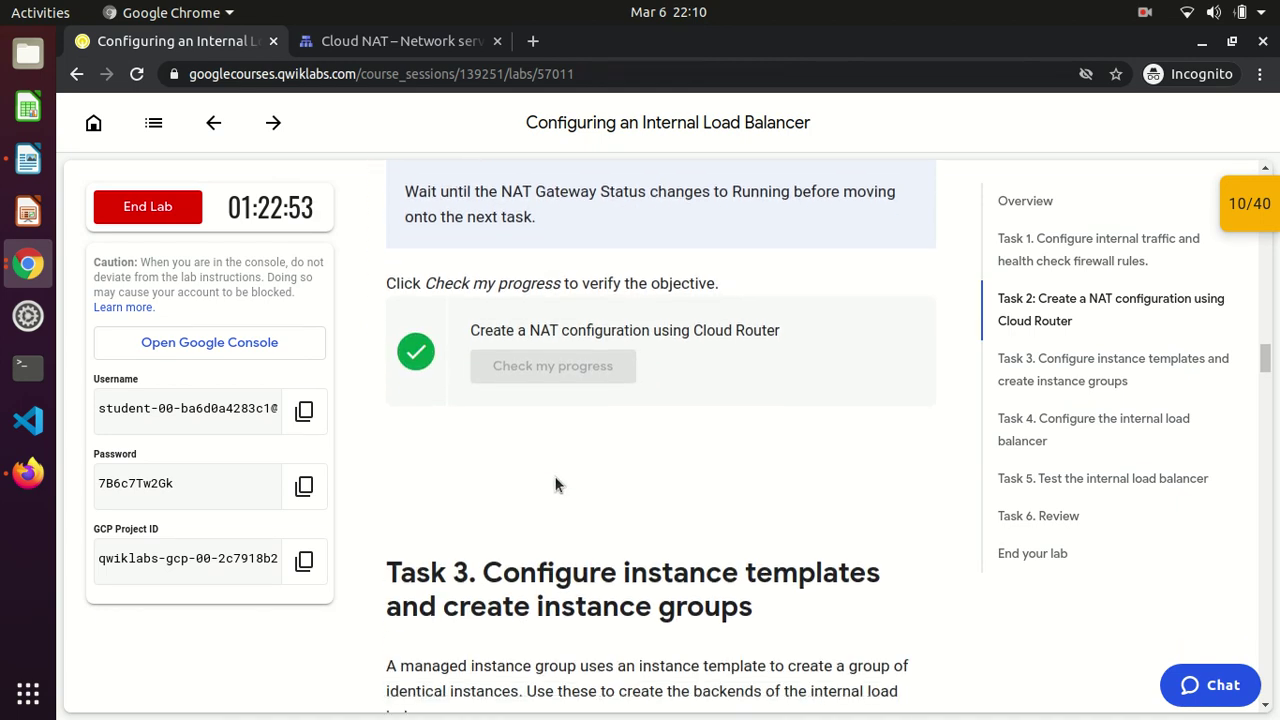
# - Read the start of Task 3 in the lab and open the Compute Engine instance templates page in the Cloud Console
pyautogui.moveTo(390, 318); pyautogui.dragTo(741, 387)
pyautogui.click(743, 388)
pyautogui.scroll(-5, 743, 388)
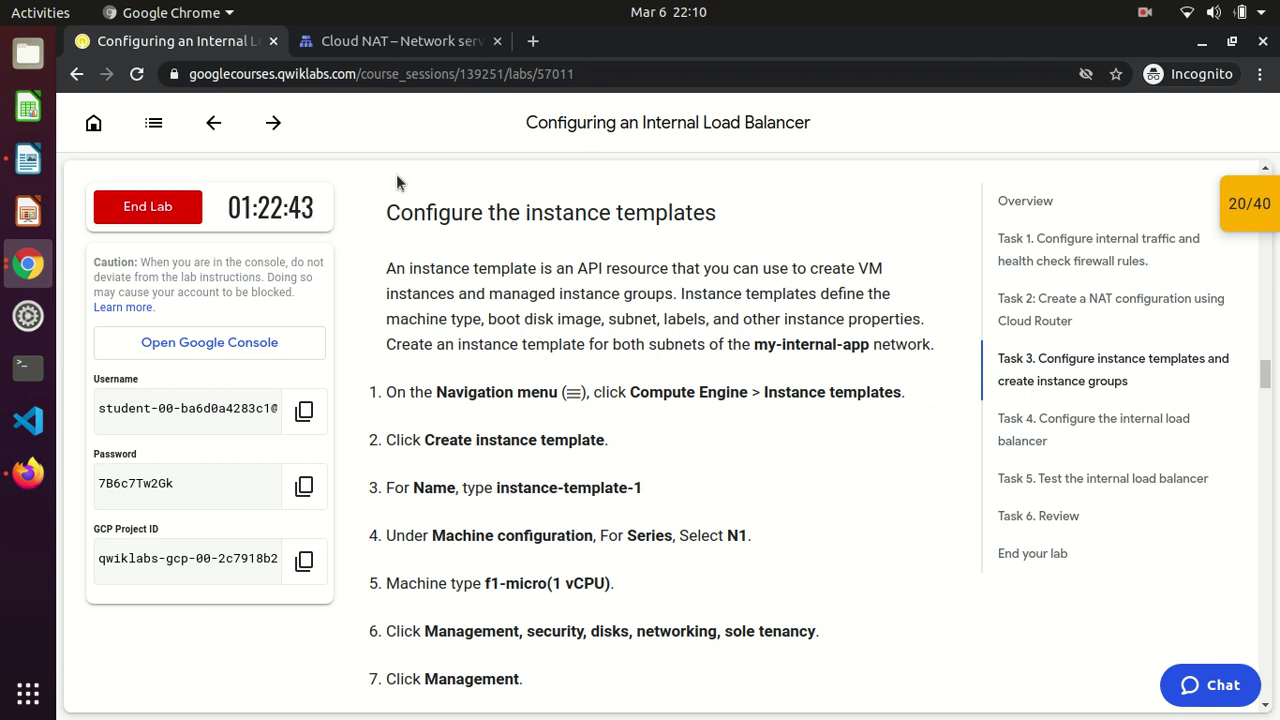
pyautogui.click(337, 38)
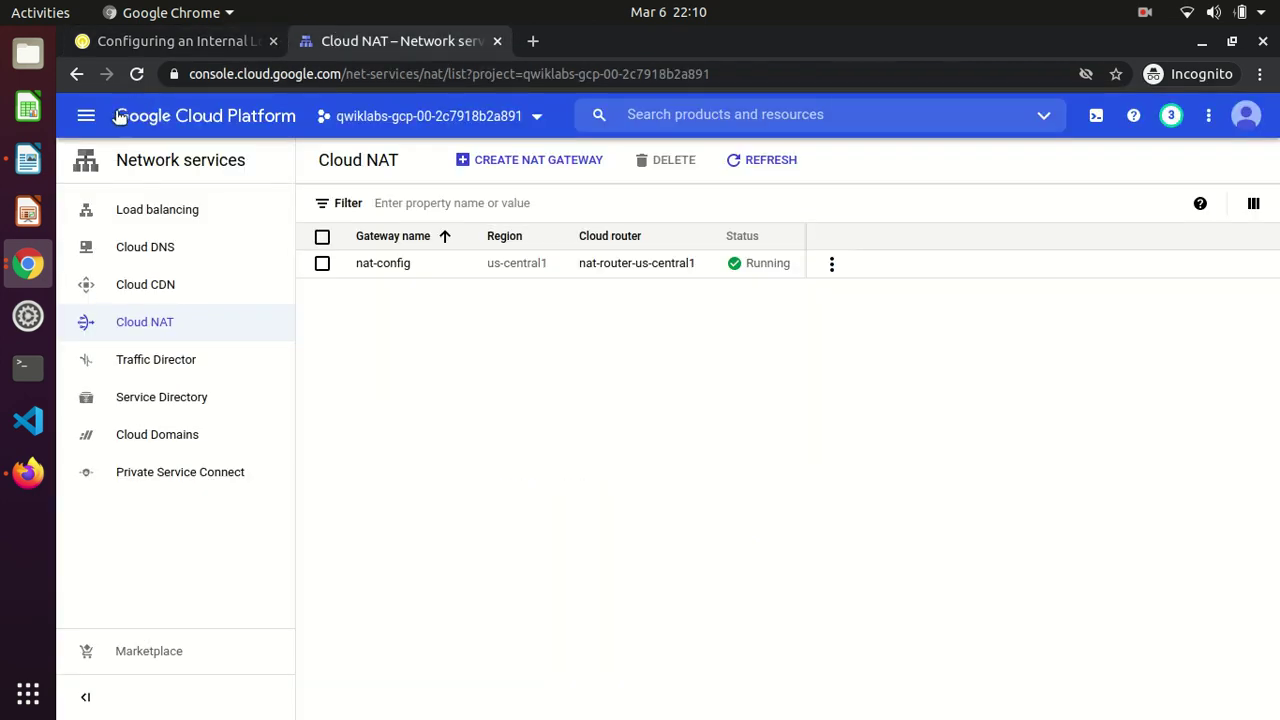
pyautogui.click(88, 116)
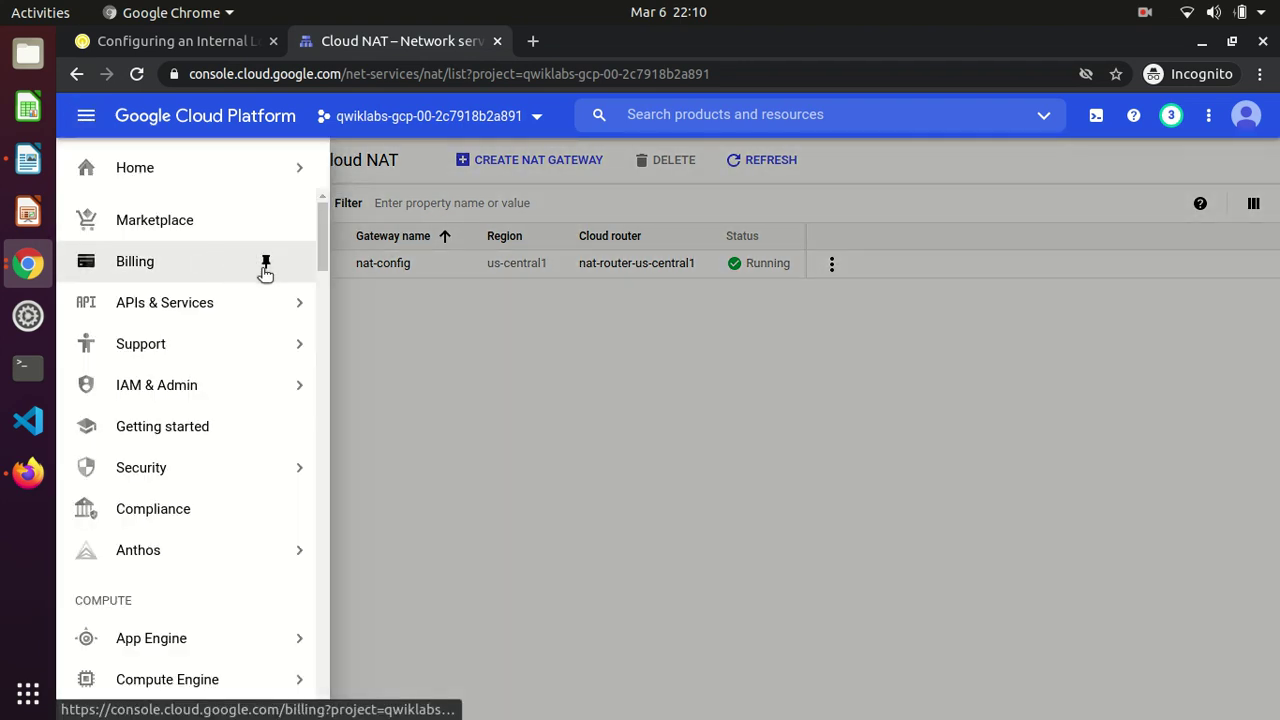
pyautogui.moveTo(266, 677)
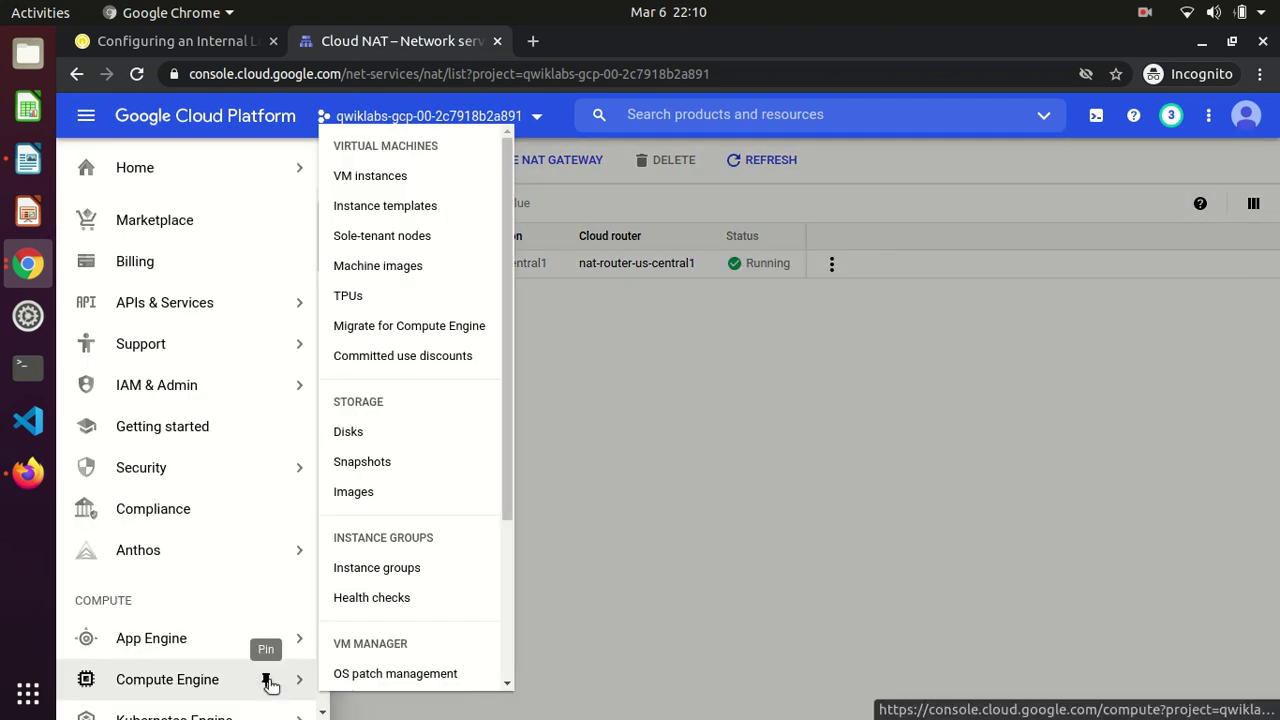
pyautogui.click(409, 208)
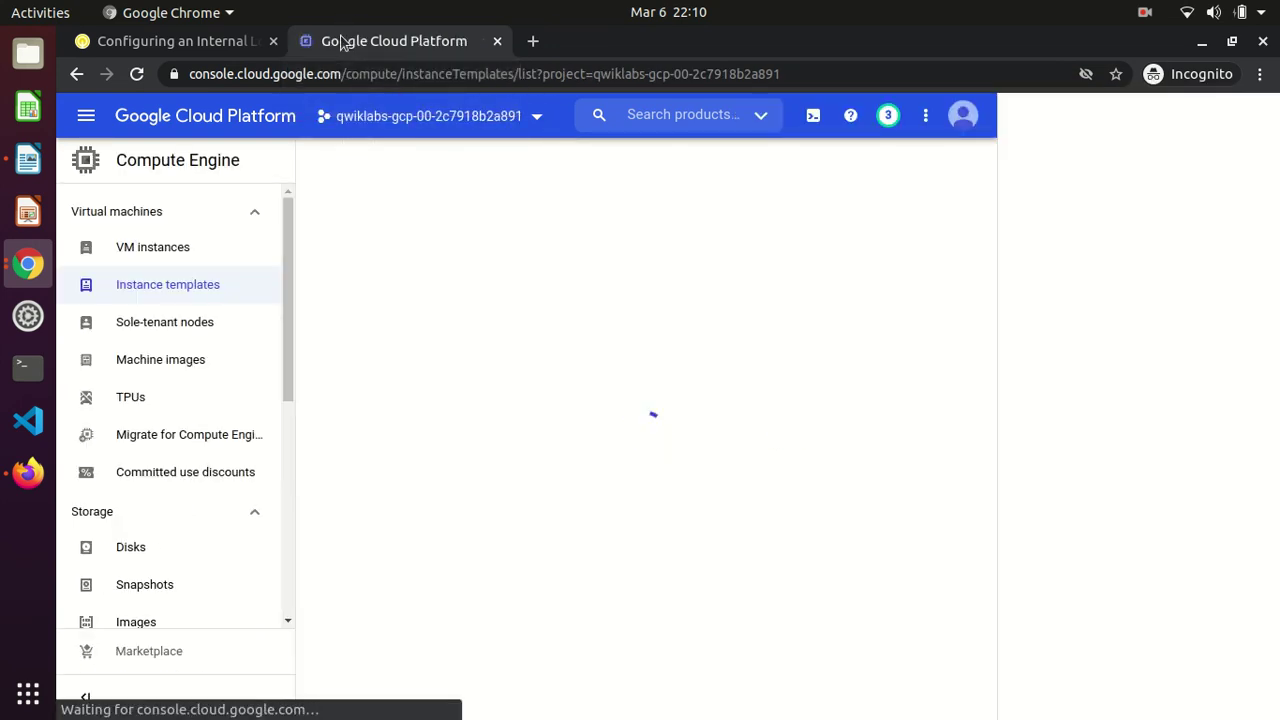
# - Copy the template name instance-template-1 from the lab and start a new instance template in the Cloud Console
pyautogui.click(234, 45)
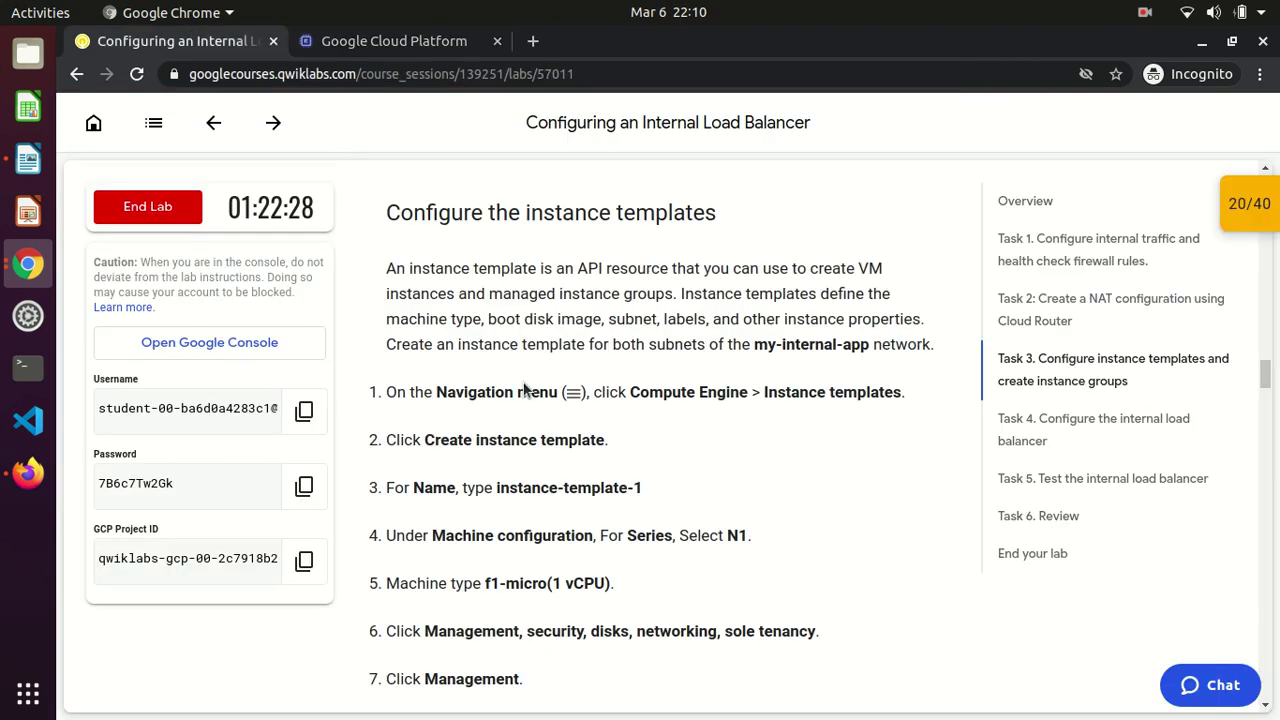
pyautogui.moveTo(497, 488); pyautogui.dragTo(645, 490)
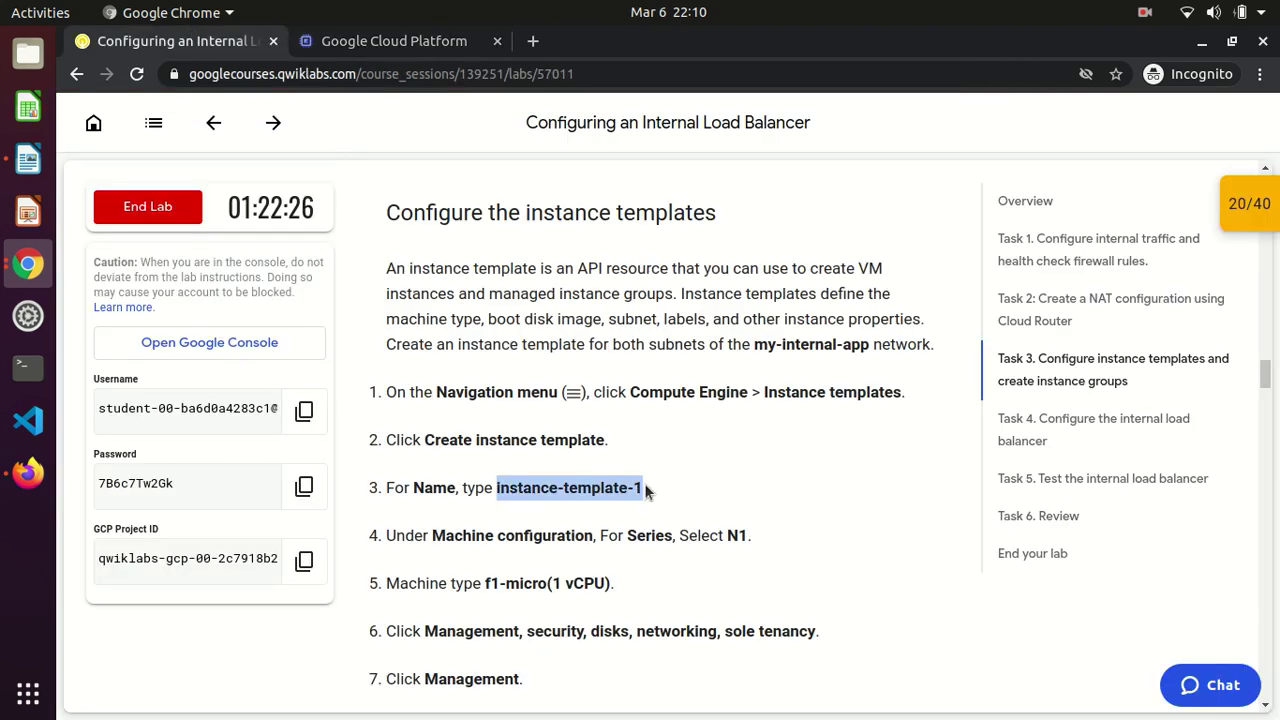
pyautogui.click(368, 38)
pyautogui.click(543, 391)
pyautogui.click(1252, 122)
pyautogui.click(1248, 122)
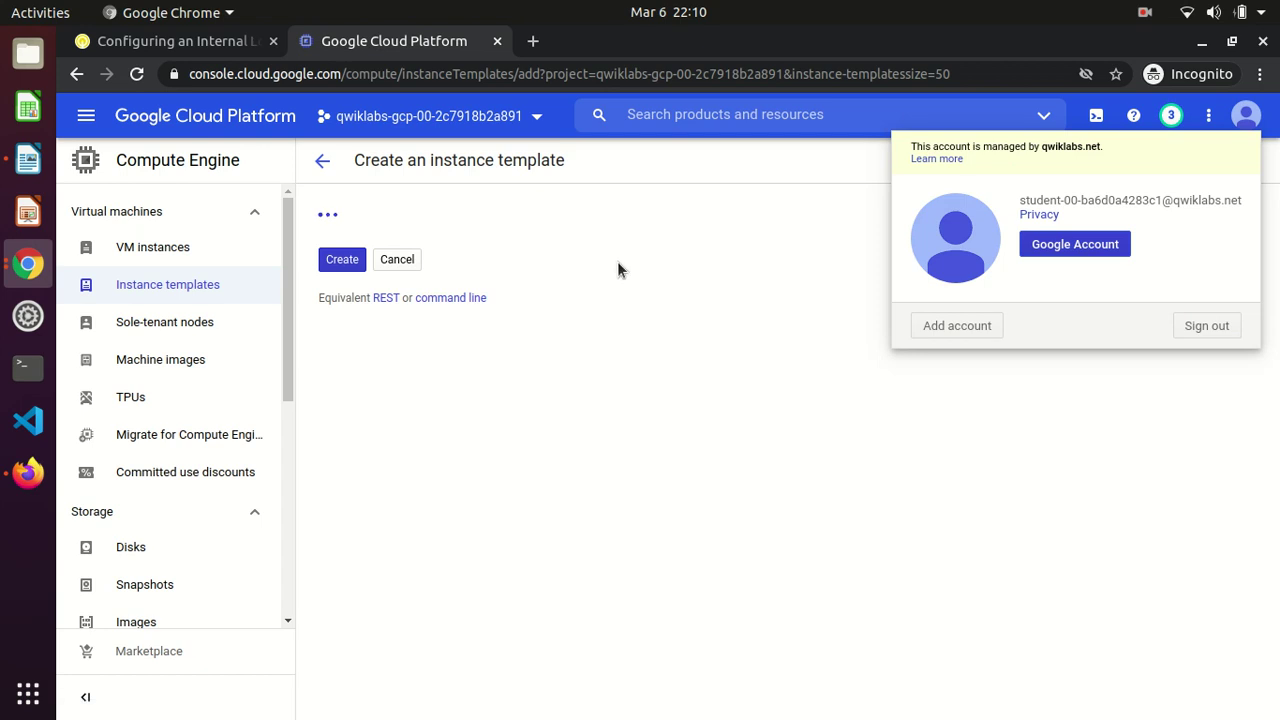
pyautogui.click(791, 325)
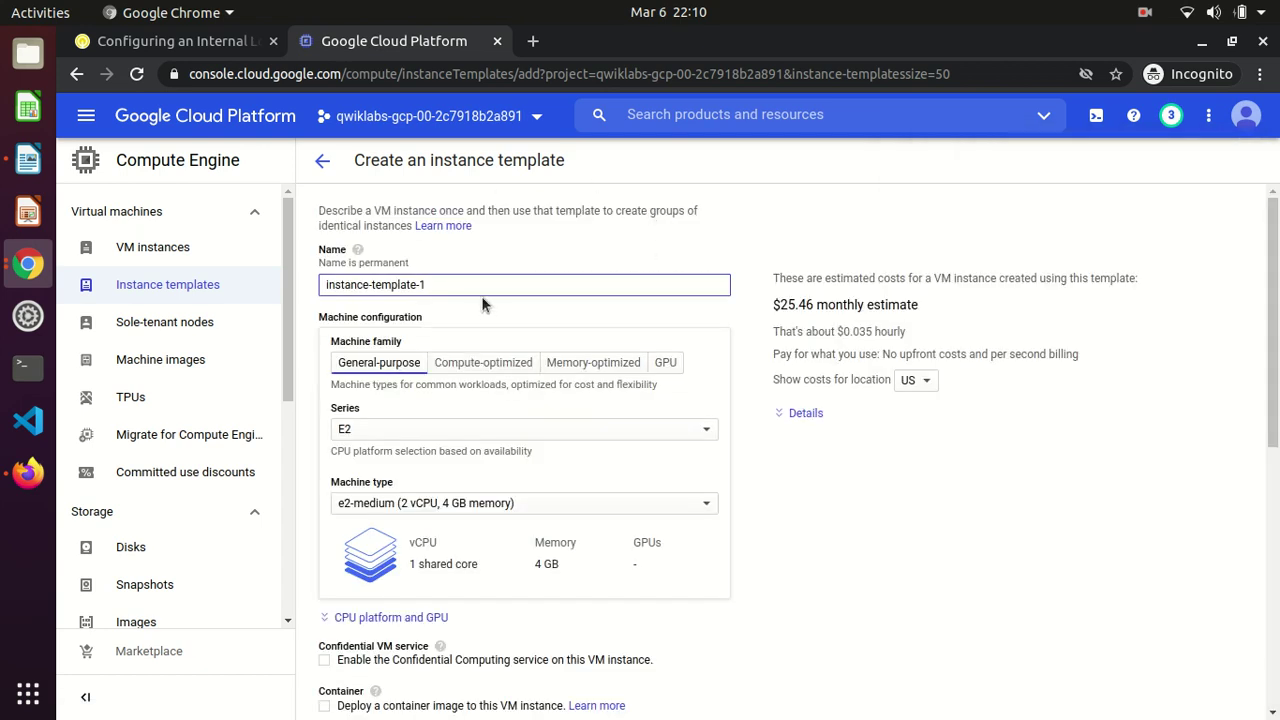
# - Check the name instance-template-1 against the lab, and set the template's series to N1 and its machine type to f1-micro
pyautogui.tripleClick(481, 285)
pyautogui.click(481, 285)
pyautogui.click(193, 46)
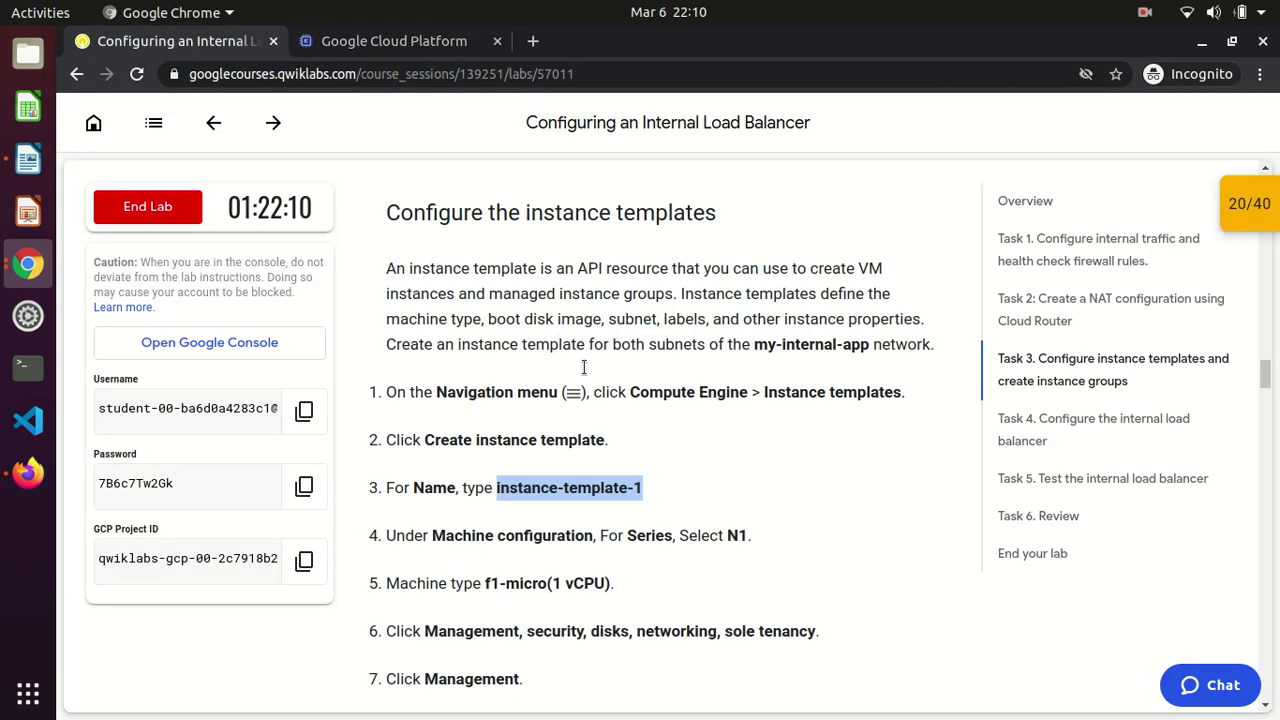
pyautogui.click(328, 44)
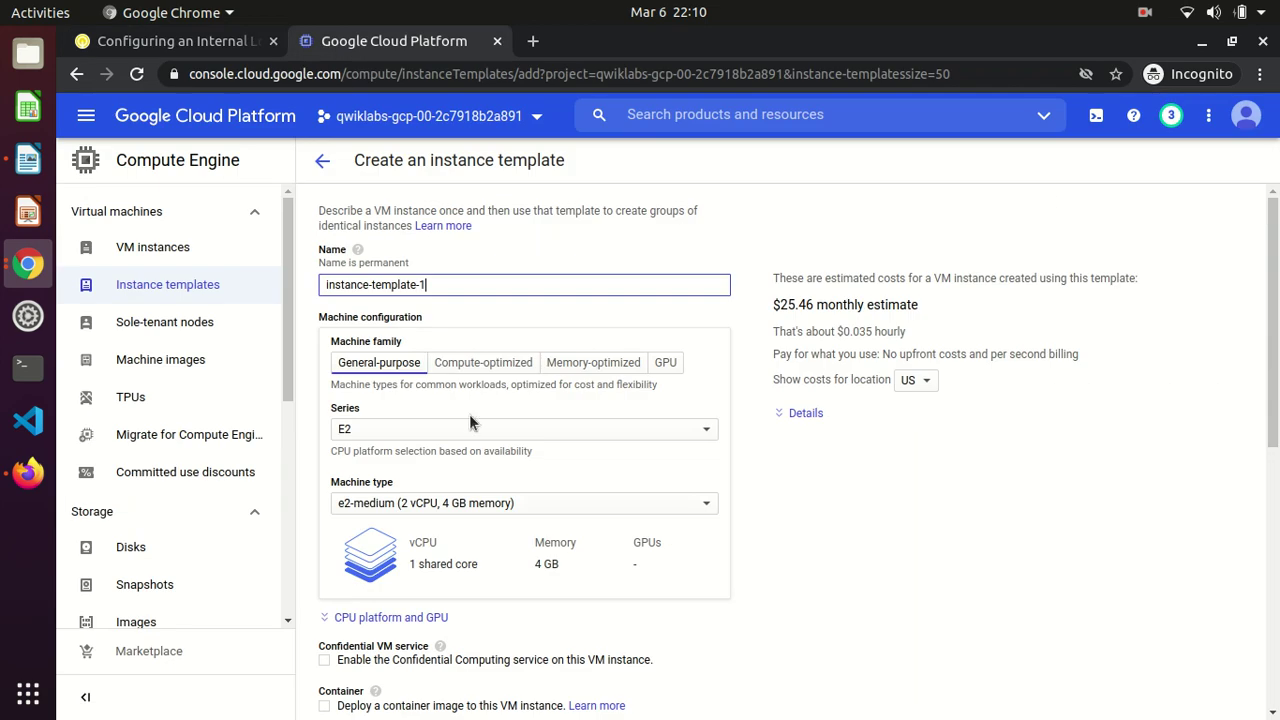
pyautogui.click(415, 434)
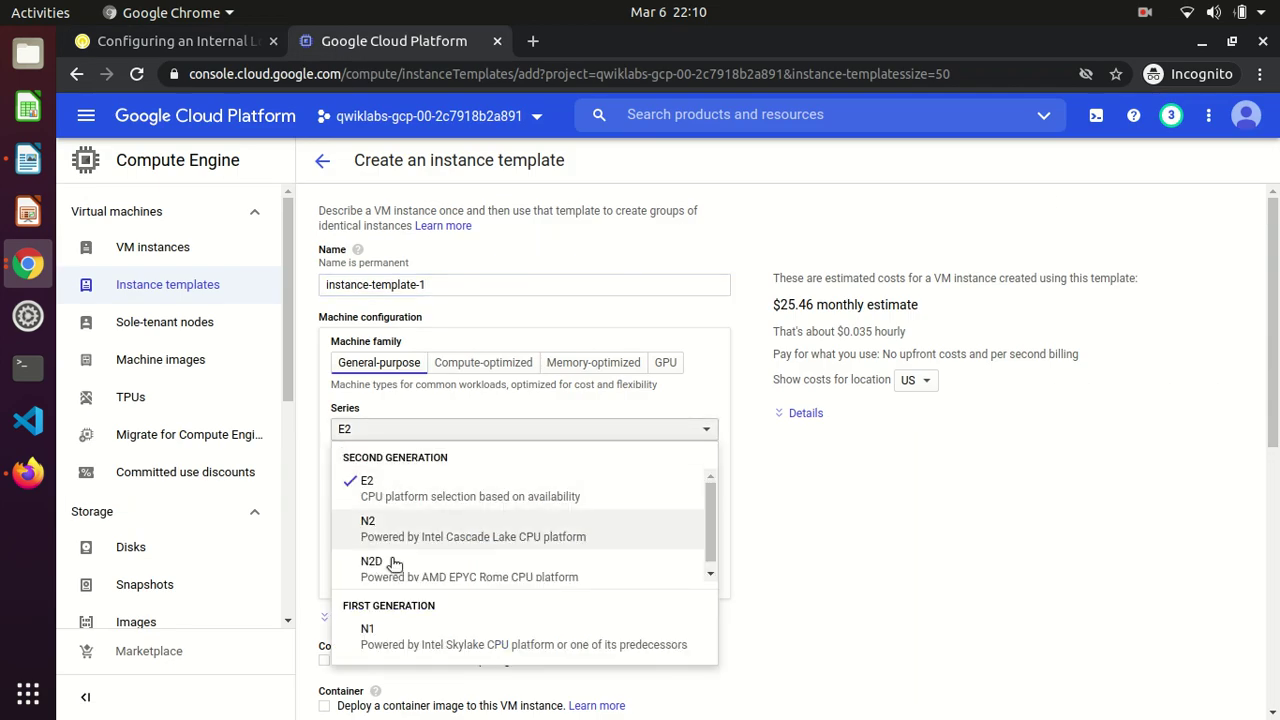
pyautogui.click(387, 638)
pyautogui.click(408, 507)
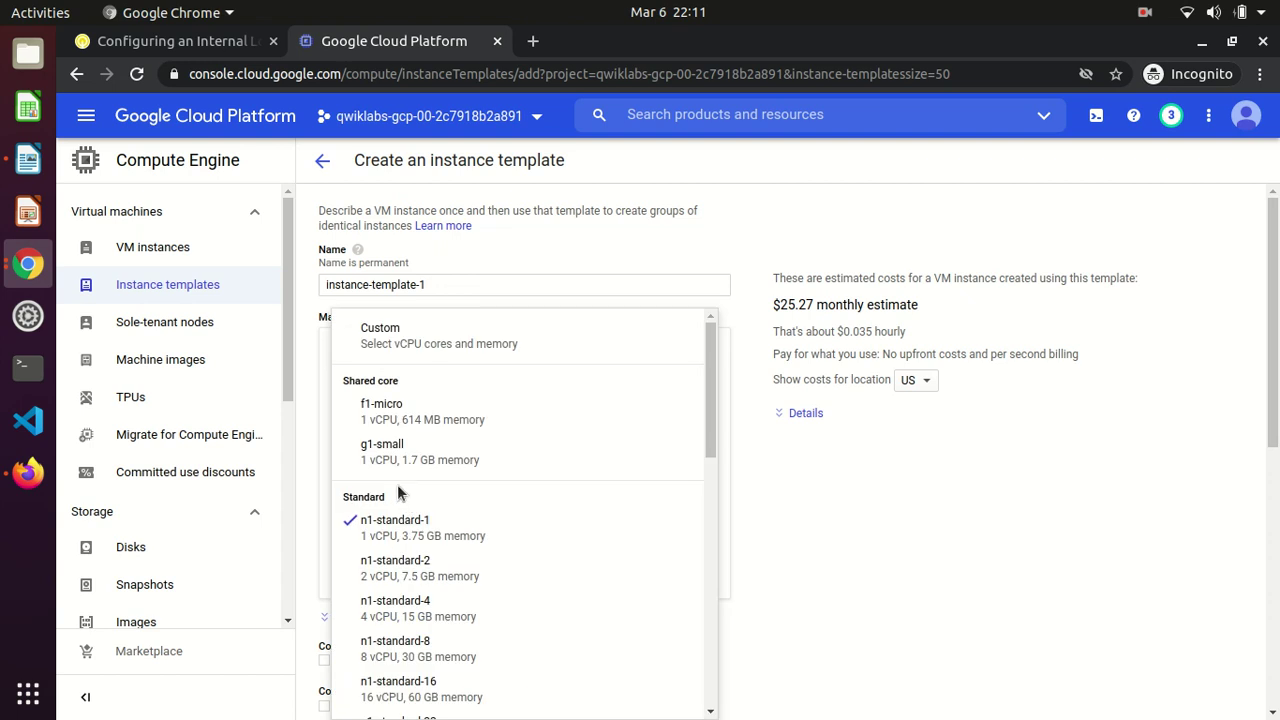
pyautogui.click(378, 420)
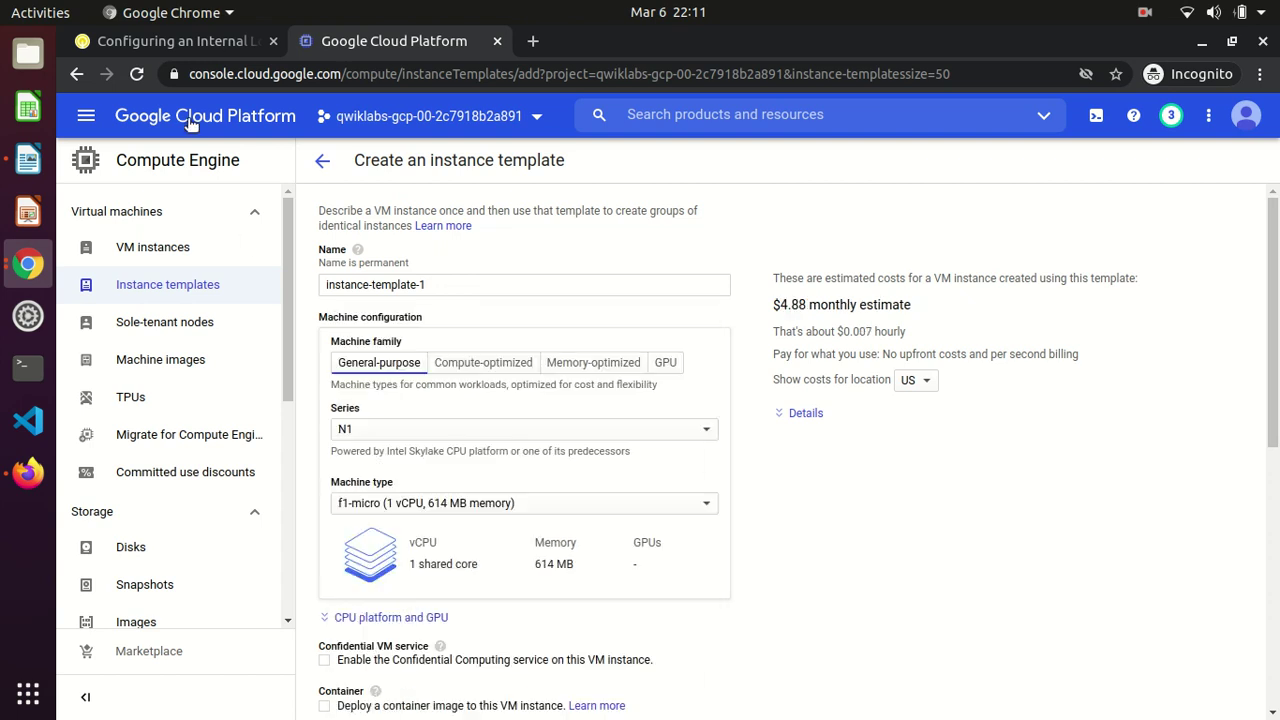
# - Return to the lab's metadata settings and select the startup script URL gs://cloud-training/gcpnet/ilb/startup.sh for copying
pyautogui.click(171, 40)
pyautogui.click(698, 530)
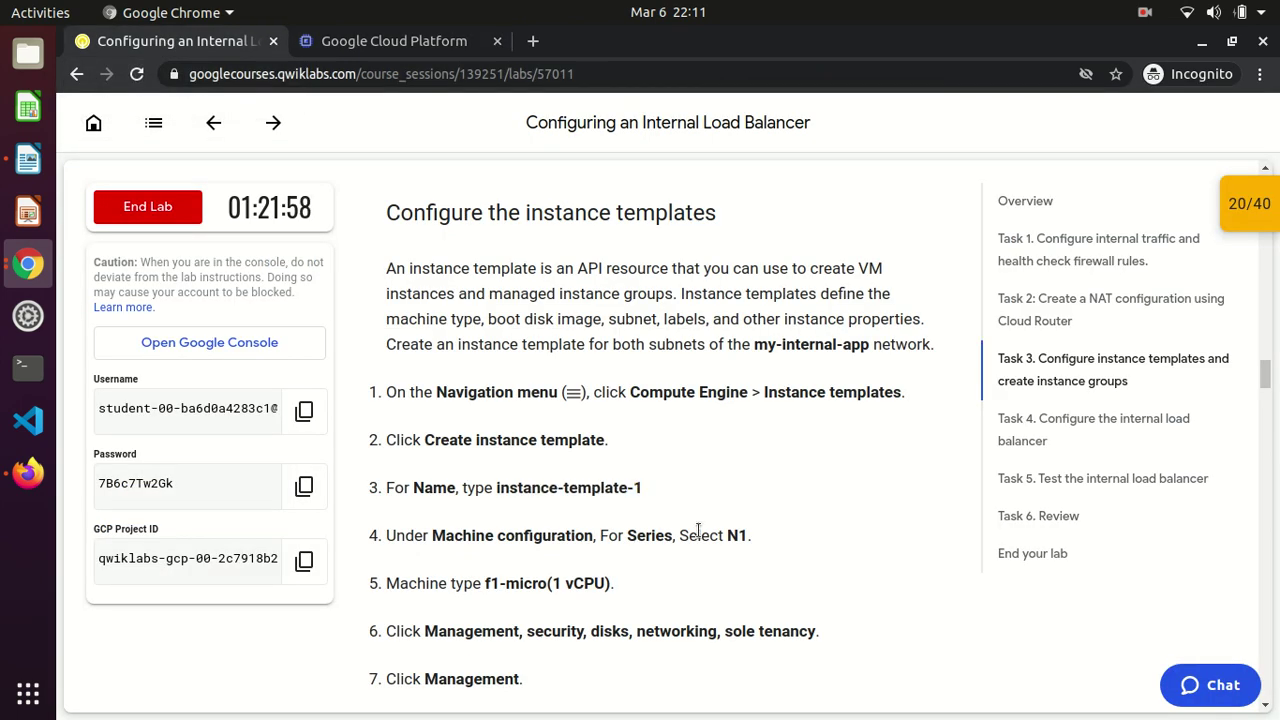
pyautogui.scroll(-4, 698, 530)
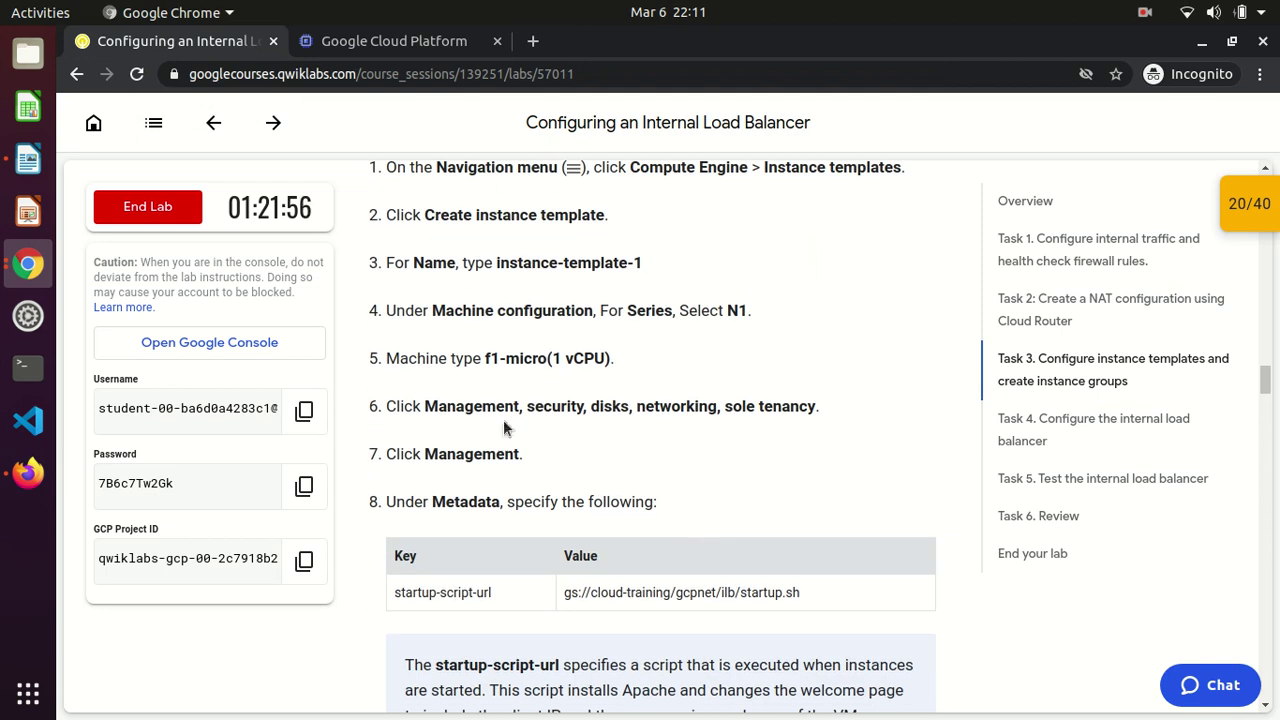
pyautogui.moveTo(561, 596); pyautogui.dragTo(797, 592)
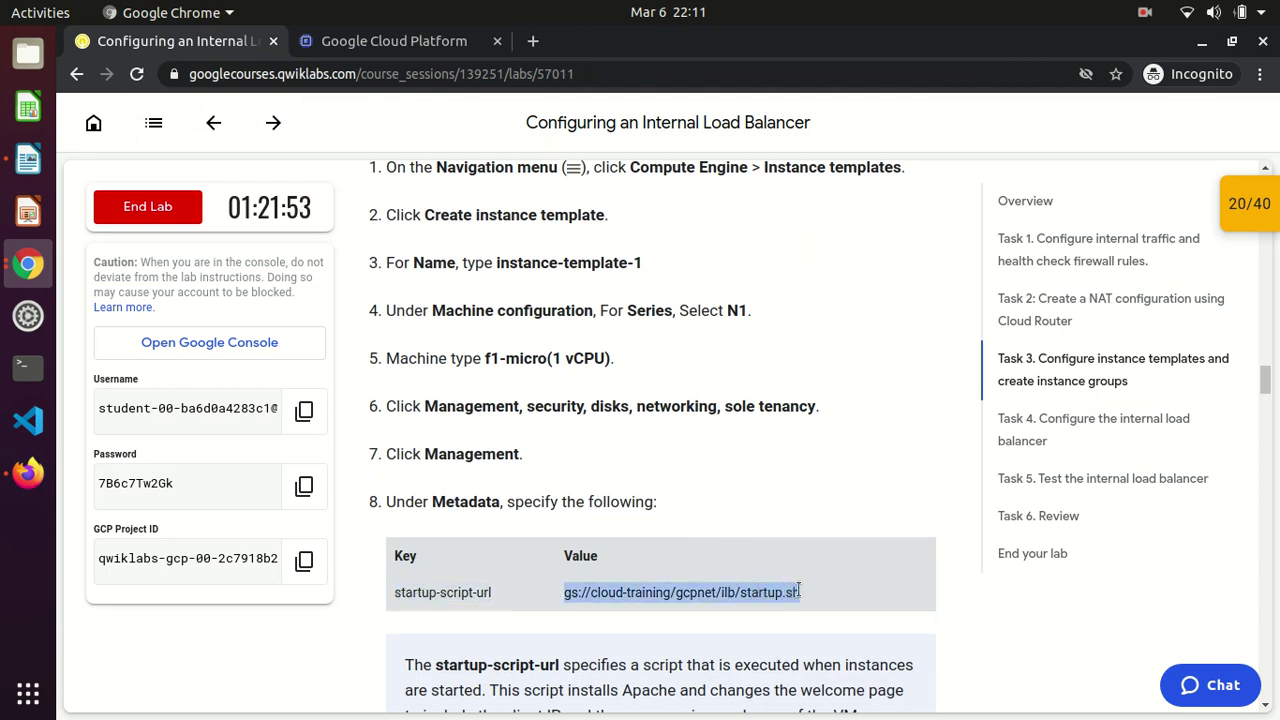
# - Expand the template's management options in the Cloud Console and enter gs://cloud-training/gcpnet/ilb/startup.sh as the metadata value
pyautogui.click(372, 41)
pyautogui.scroll(-7, 797, 658)
pyautogui.scroll(-4, 717, 593)
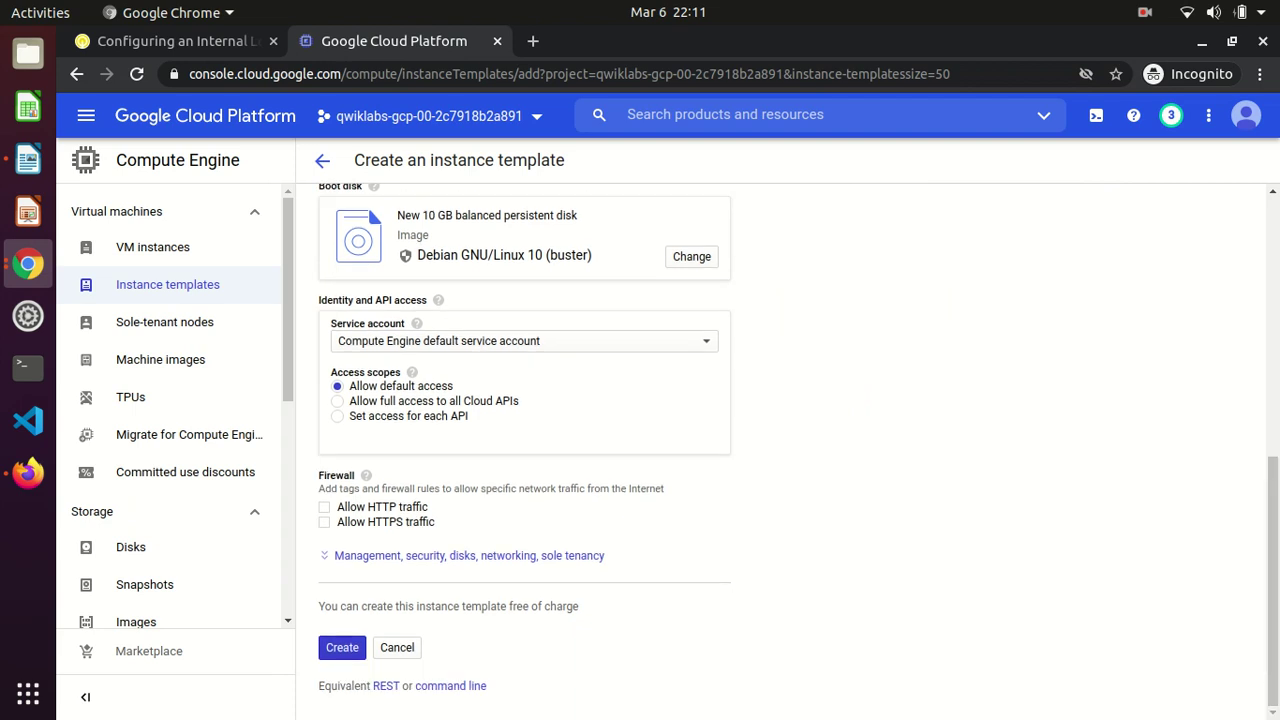
pyautogui.click(542, 557)
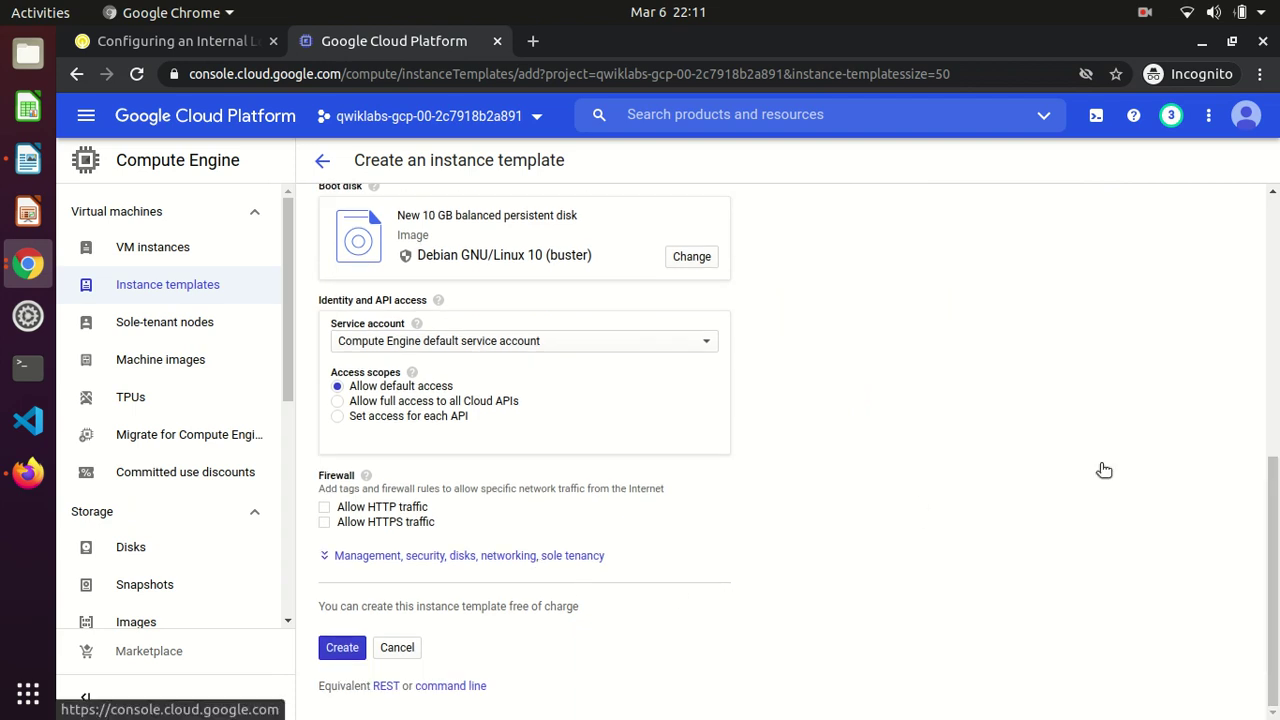
pyautogui.moveTo(1277, 440); pyautogui.dragTo(1277, 575)
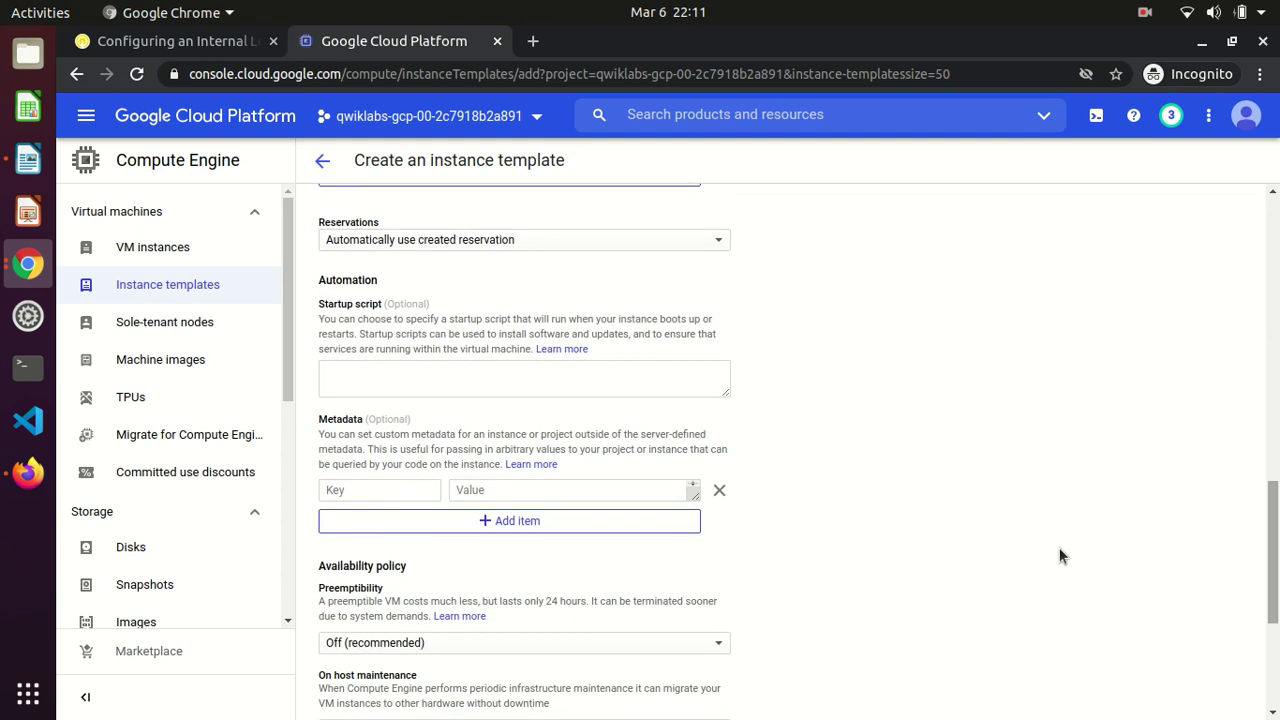
pyautogui.click(561, 488)
pyautogui.write('gs://cloud-training/gcpnet/ilb/startup.sh')
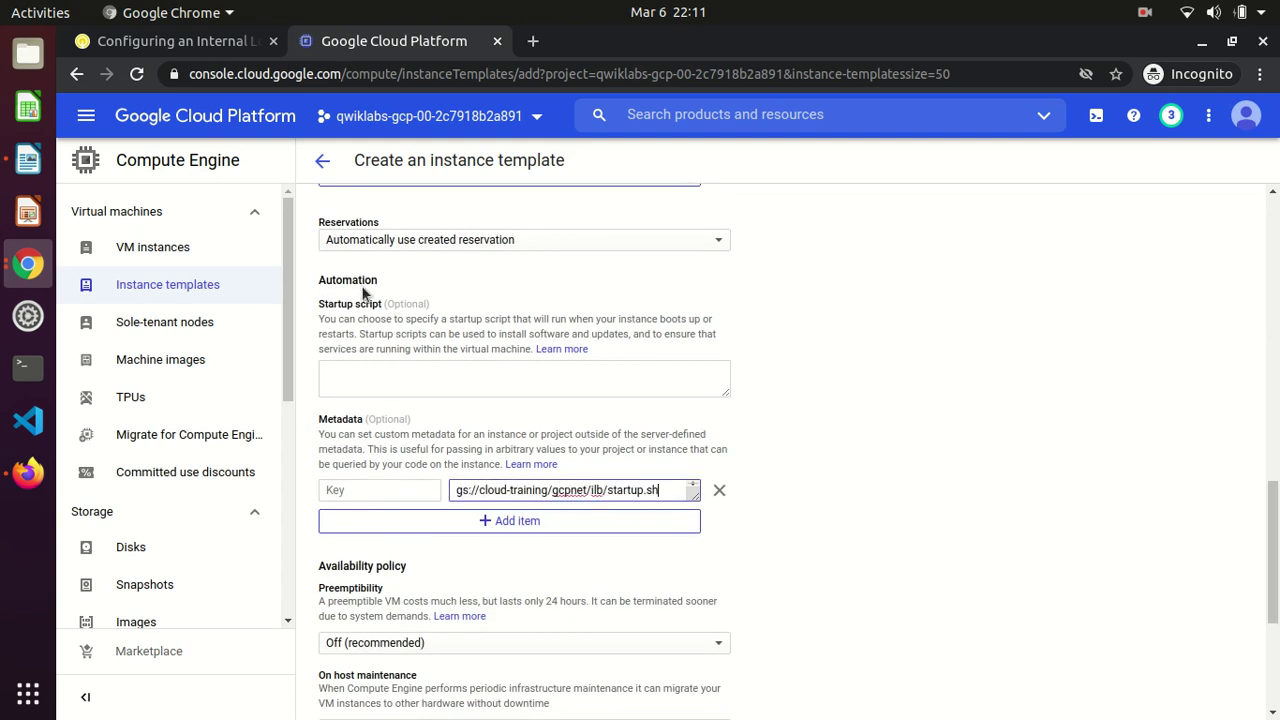
# - Copy the metadata key startup-script-url from the lab and enter it as the key beside the startup script URL in the instance template
pyautogui.click(222, 45)
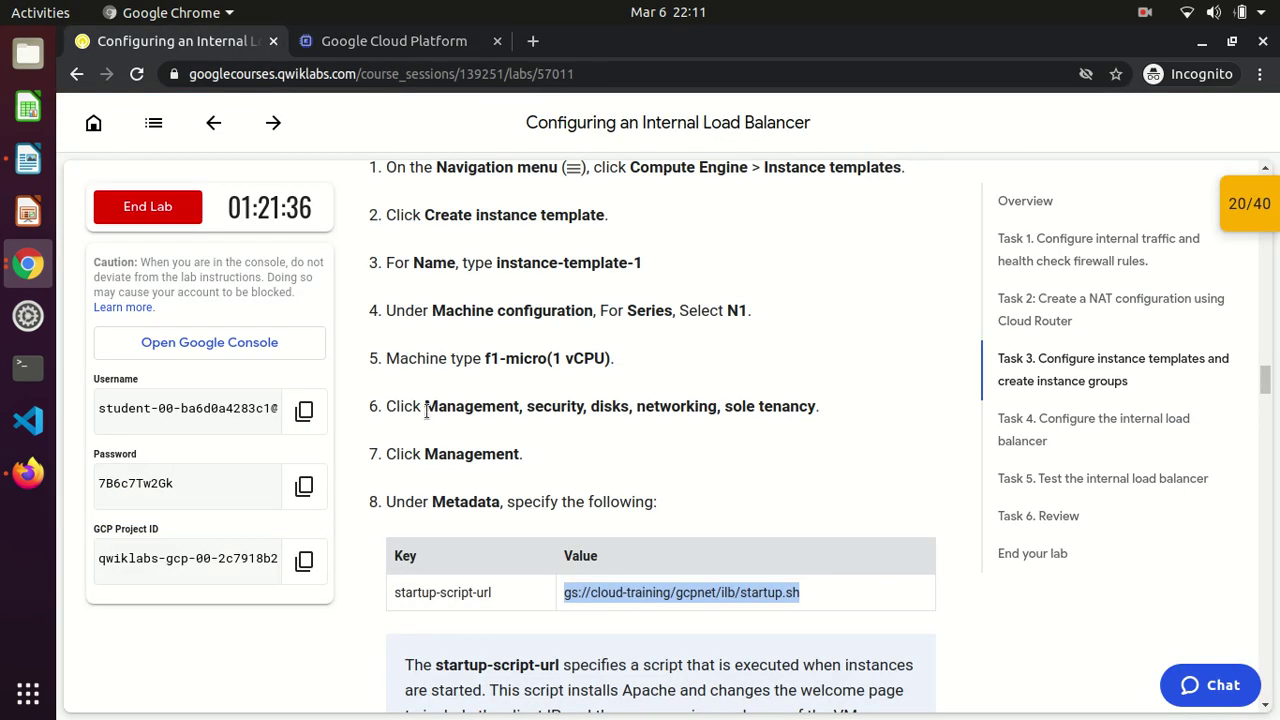
pyautogui.moveTo(518, 598); pyautogui.dragTo(396, 593)
pyautogui.hotkey('ctrl', 'c')
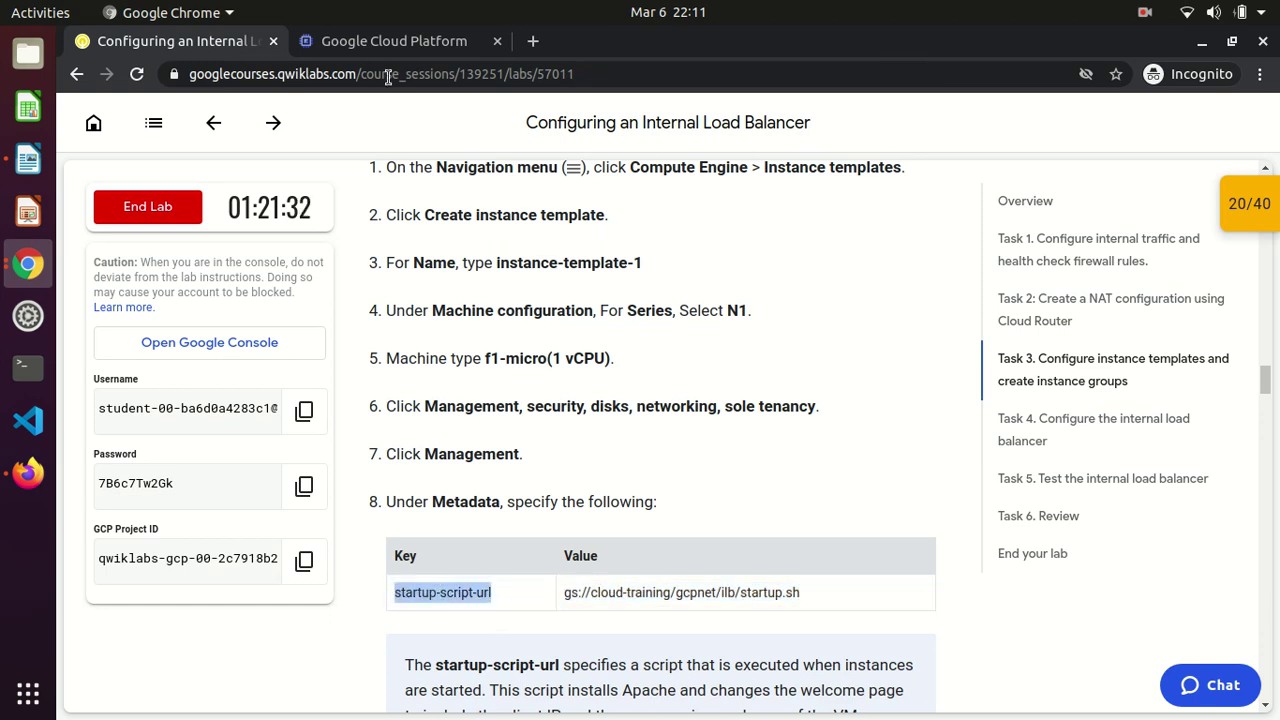
pyautogui.click(380, 43)
pyautogui.click(397, 486)
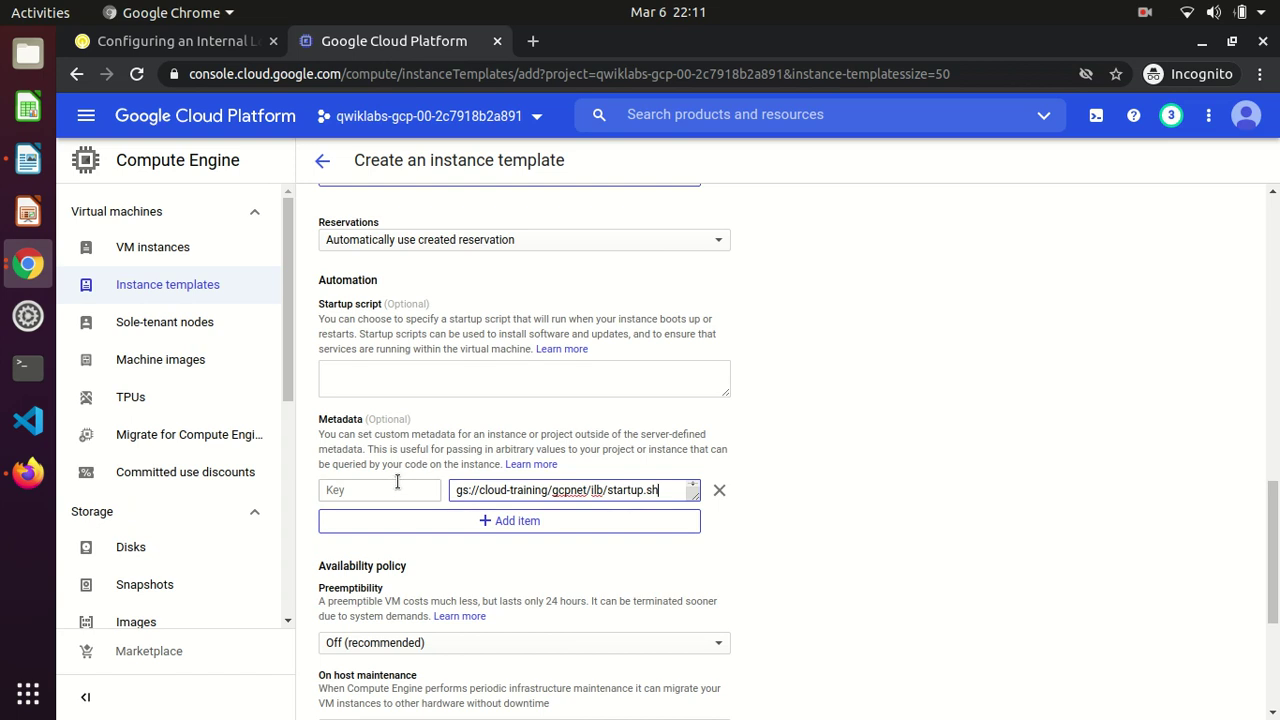
pyautogui.hotkey('ctrl', 'v')
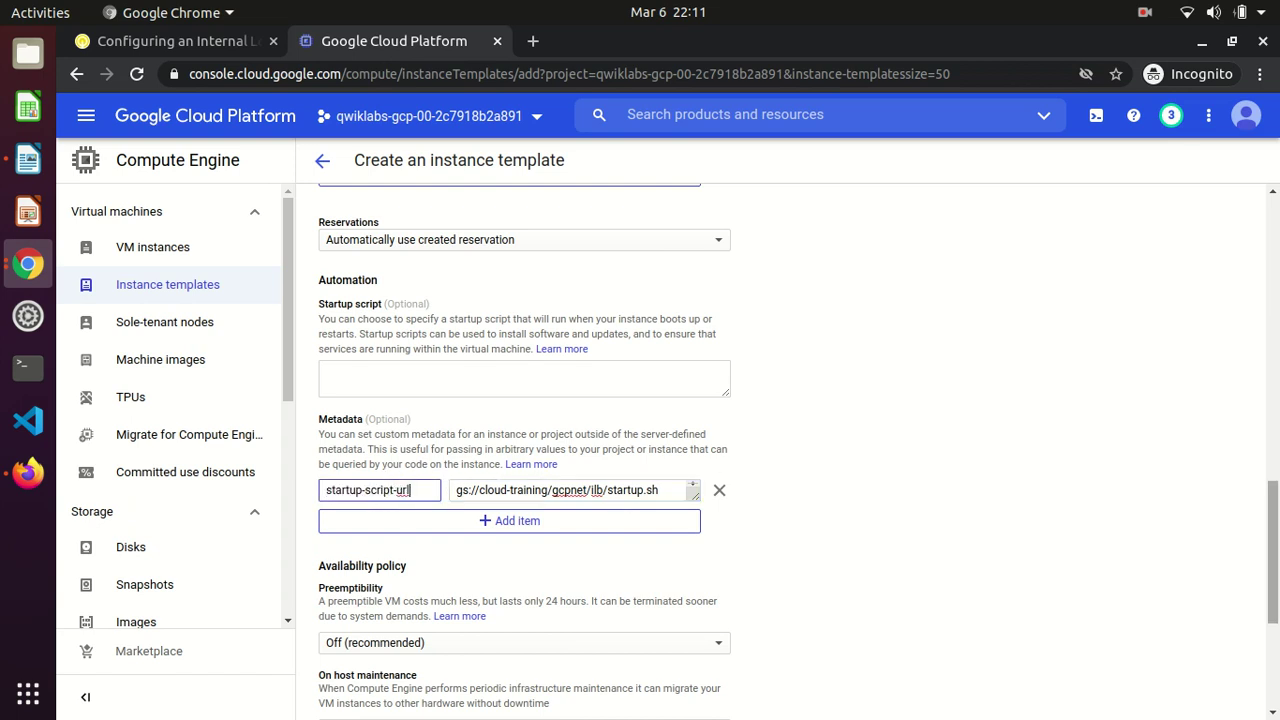
pyautogui.scroll(3, 1272, 550)
pyautogui.scroll(-4, 1272, 550)
pyautogui.scroll(-3, 725, 275)
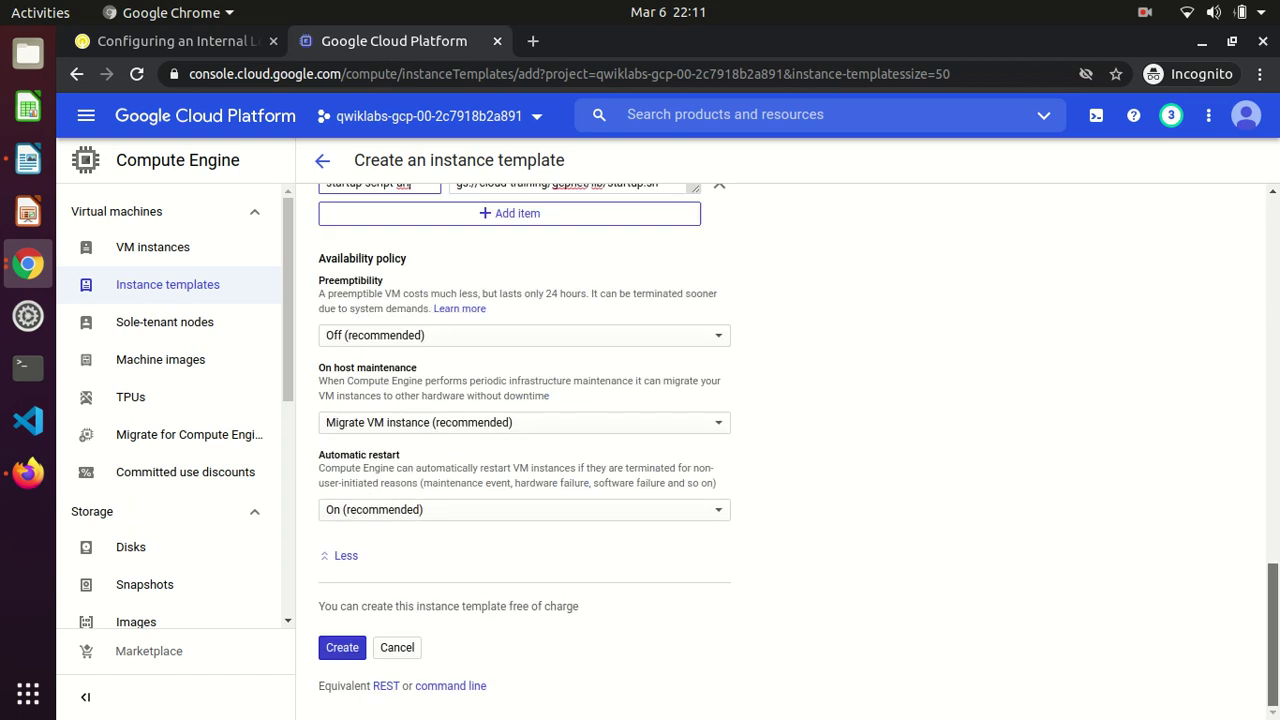
# - Return to the lab's network interface settings and copy the network tag backend-service
pyautogui.click(141, 48)
pyautogui.scroll(-4, 769, 458)
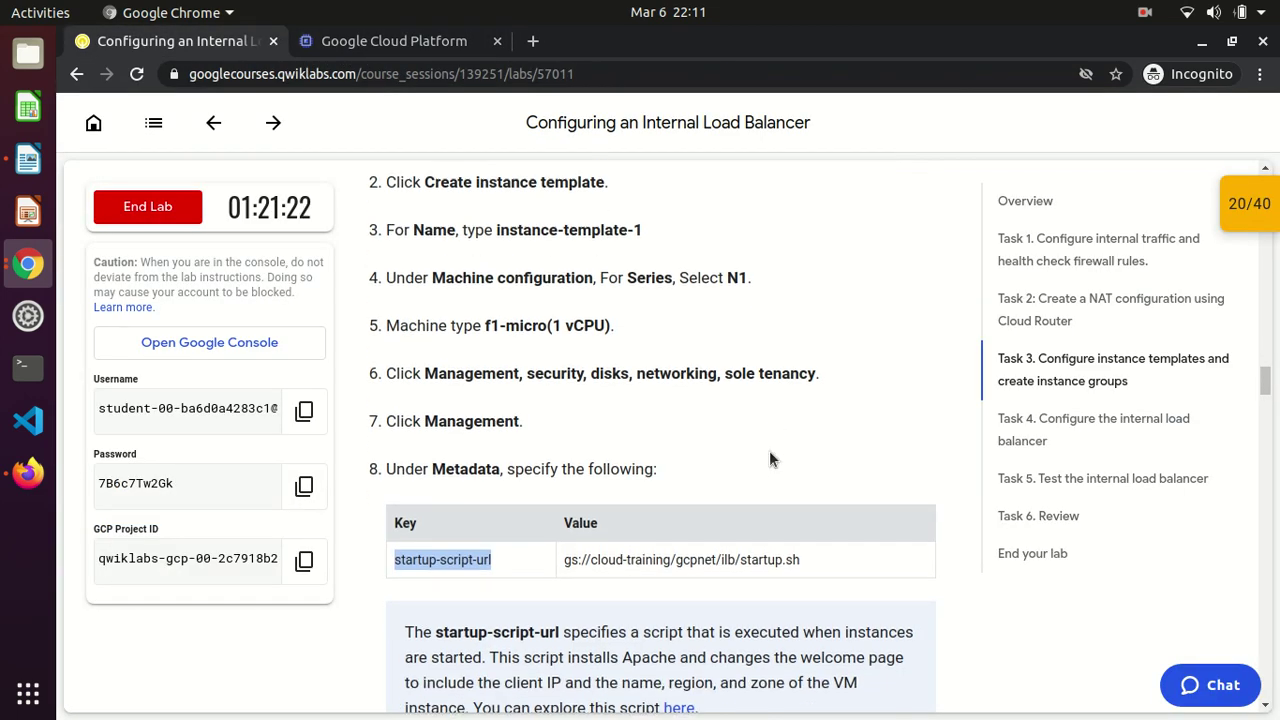
pyautogui.scroll(-2, 769, 455)
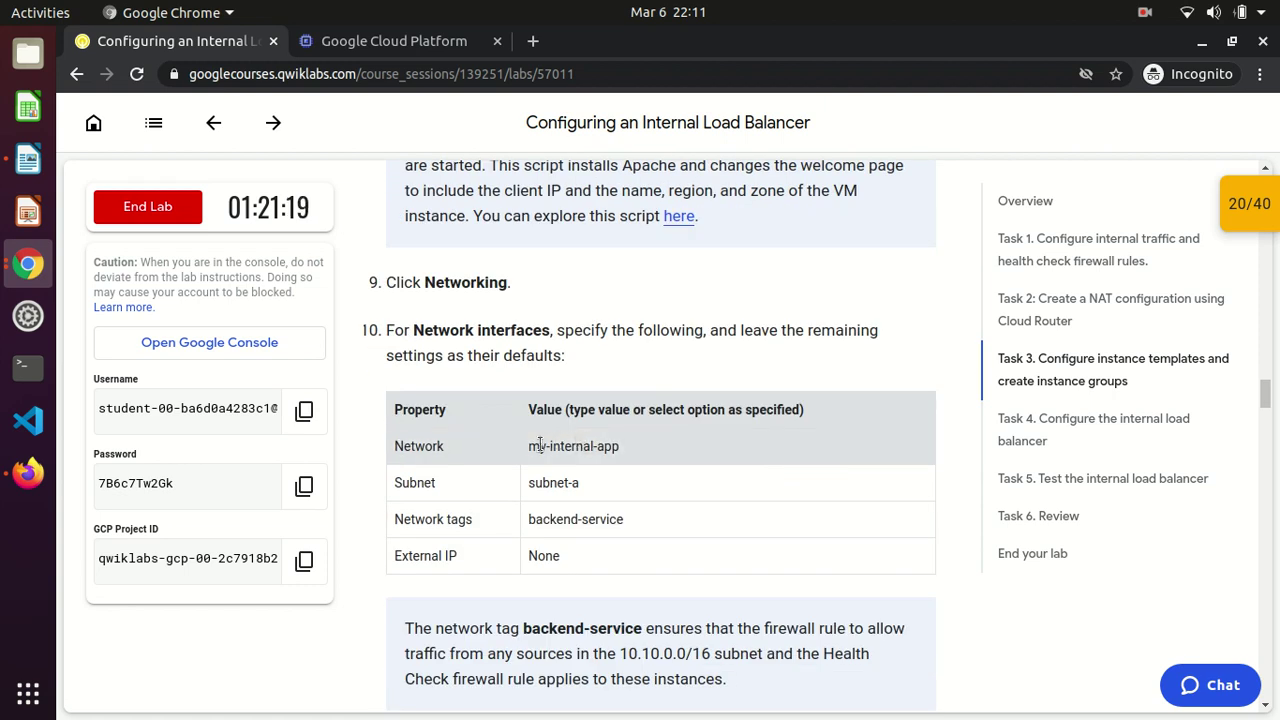
pyautogui.moveTo(528, 519); pyautogui.dragTo(628, 514)
pyautogui.hotkey('ctrl', 'c')
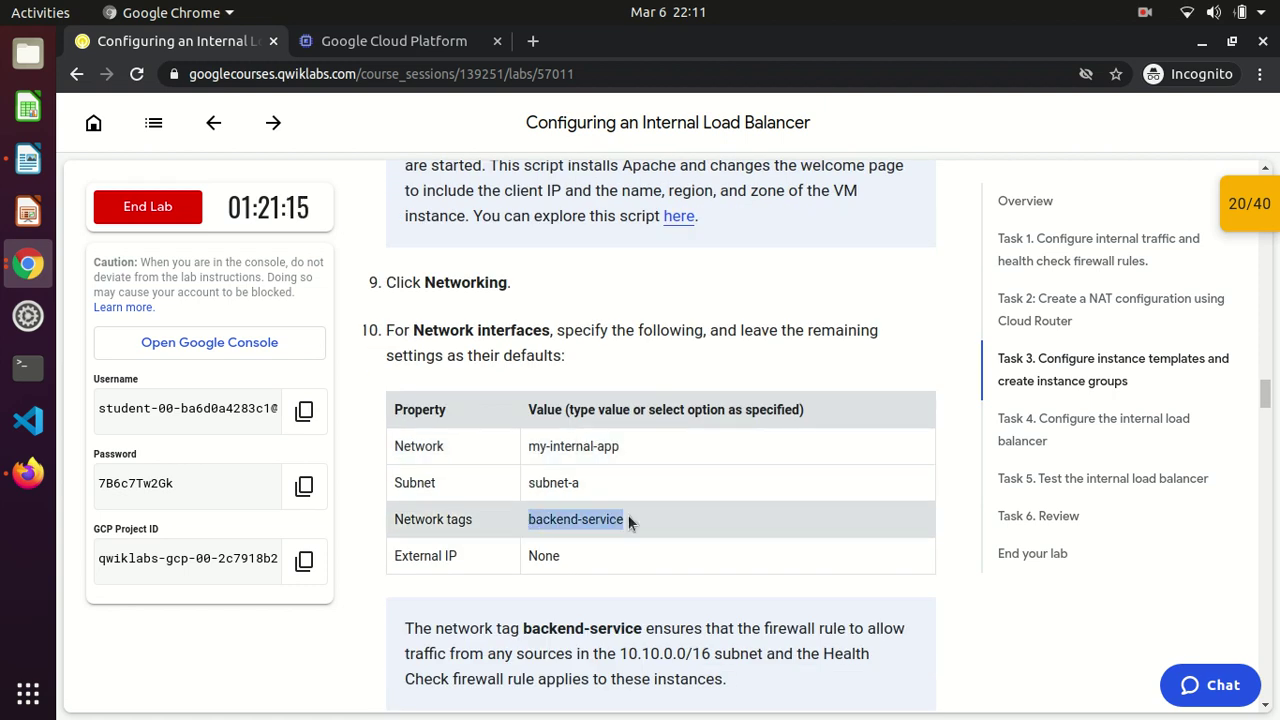
# - In the instance template's networking options, set the network to my-internal-app and add the network tag backend-service
pyautogui.click(355, 38)
pyautogui.moveTo(1272, 600); pyautogui.dragTo(1272, 436)
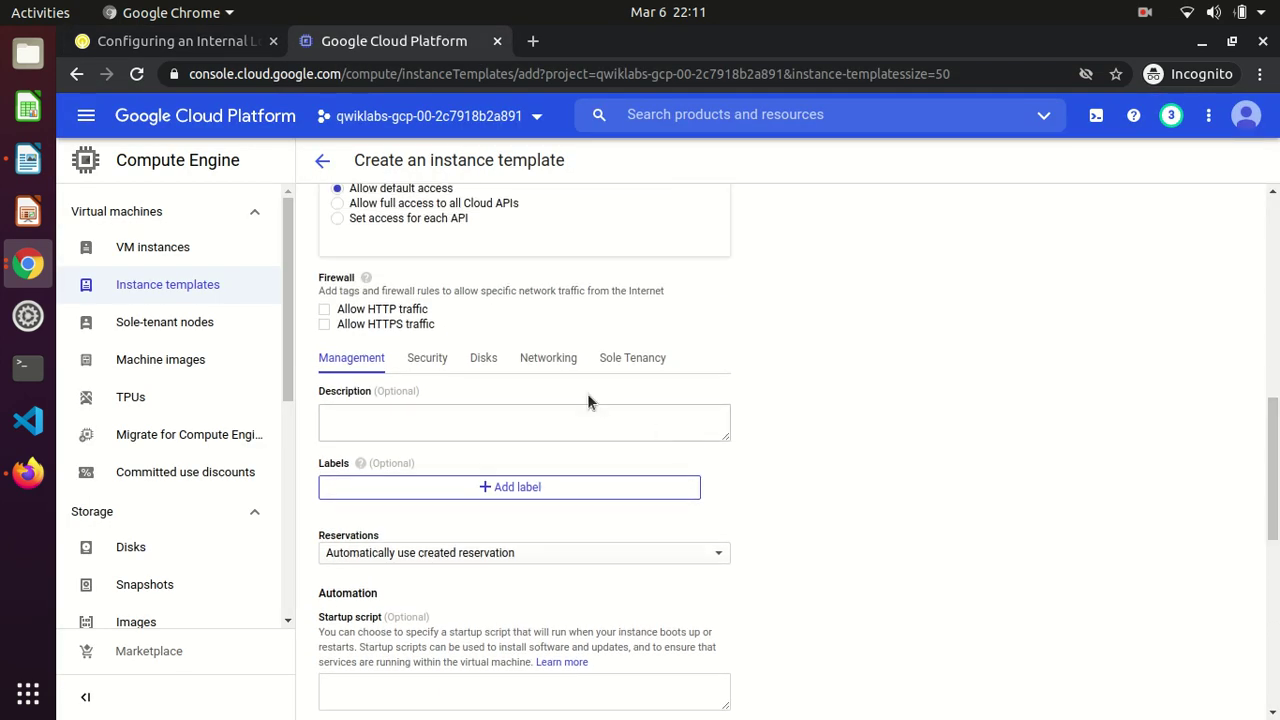
pyautogui.click(560, 362)
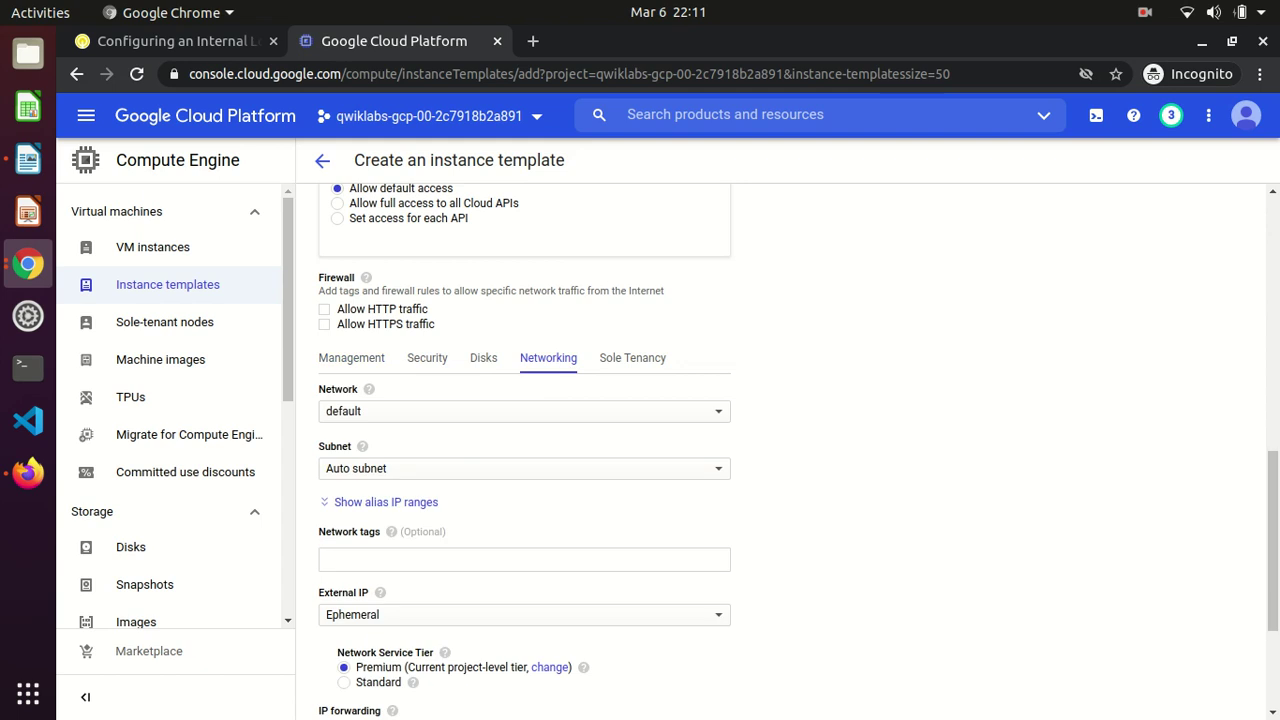
pyautogui.scroll(-4, 685, 245)
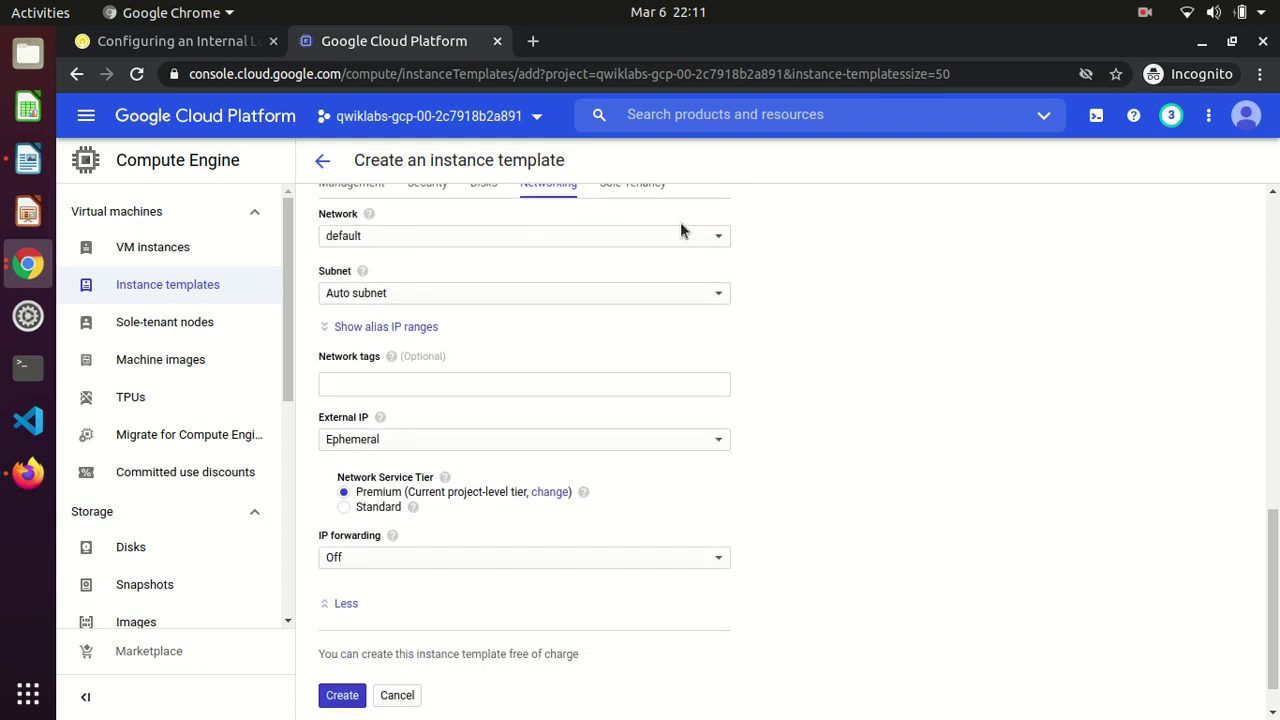
pyautogui.click(630, 238)
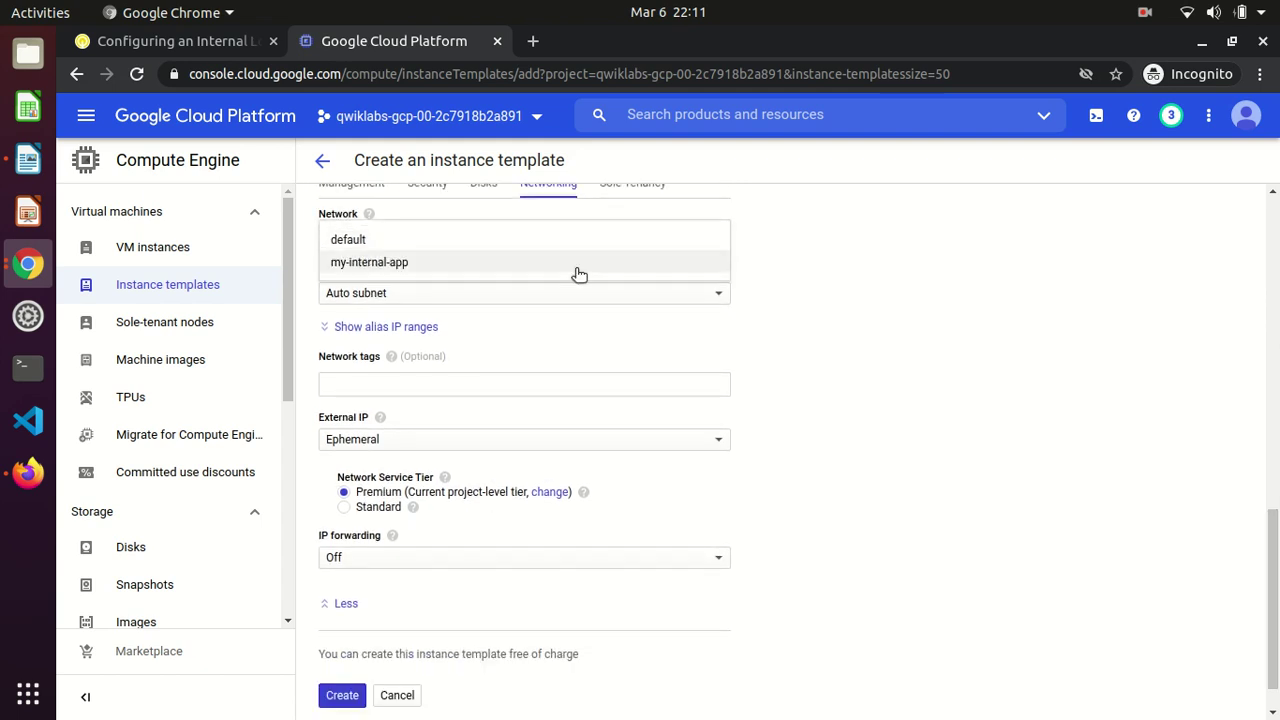
pyautogui.click(512, 263)
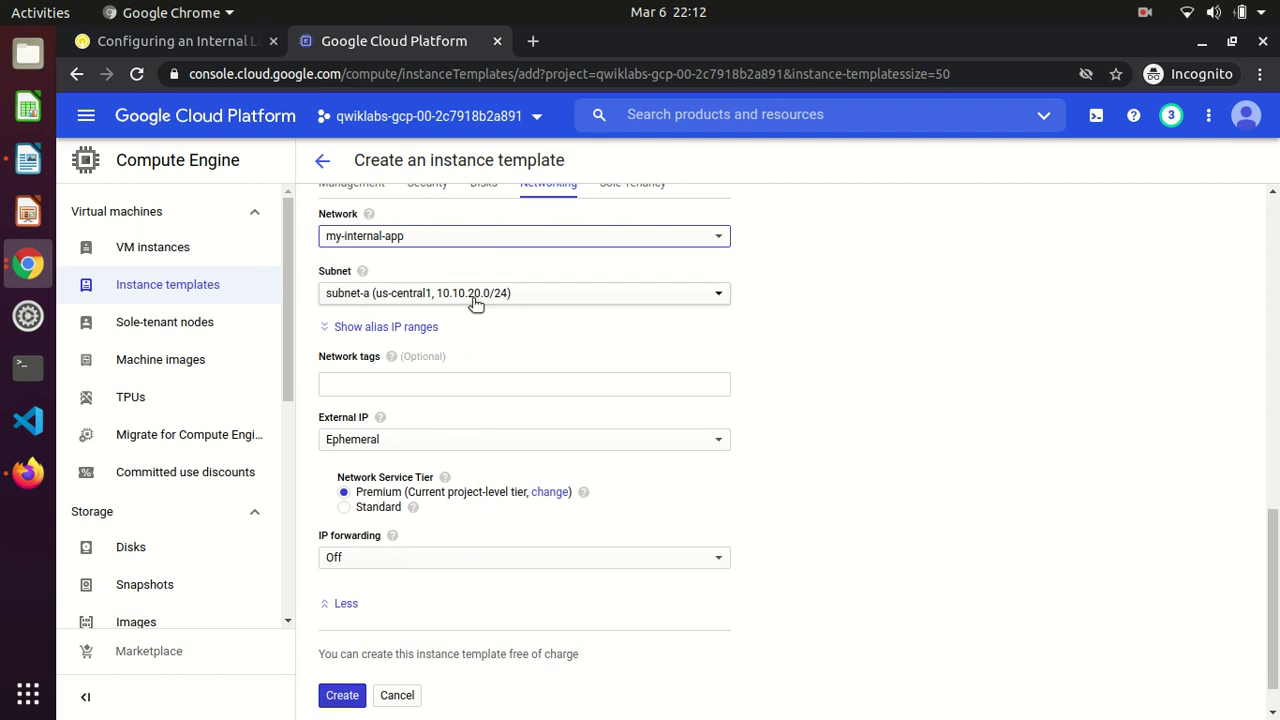
pyautogui.click(357, 387)
pyautogui.click(357, 387)
pyautogui.hotkey('ctrl', 'v')
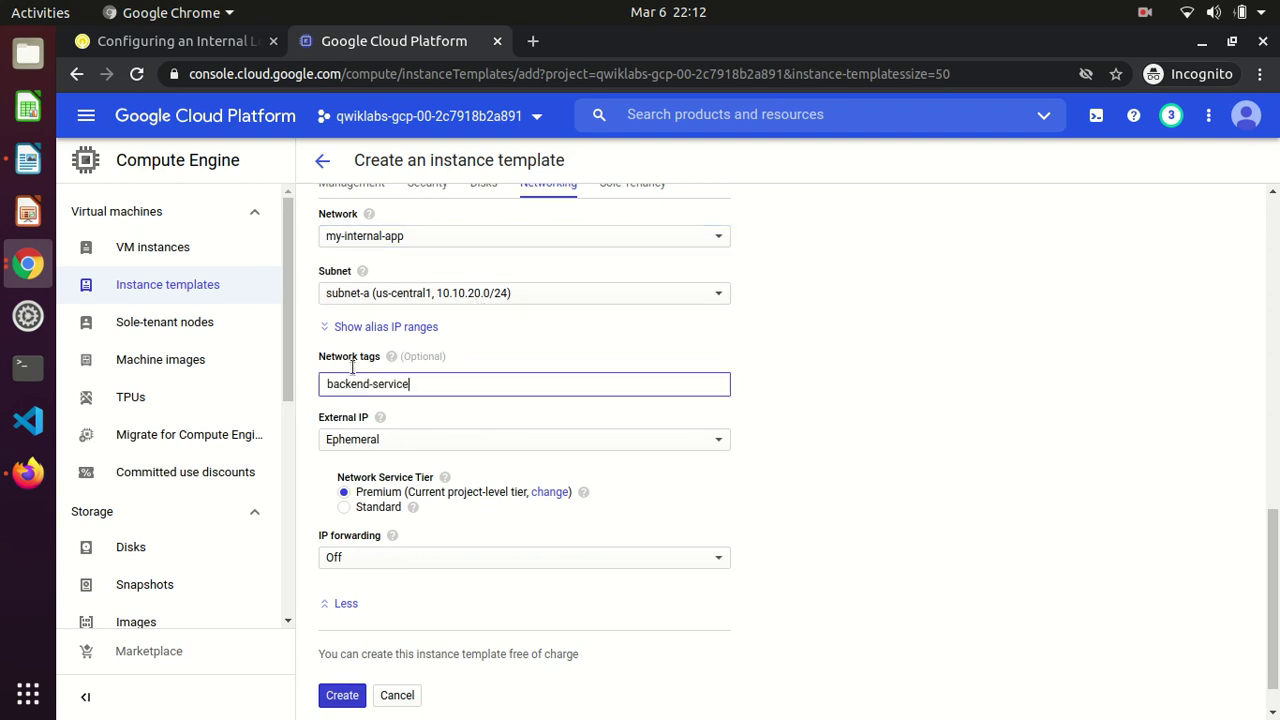
# - Read the lab's next instructions, then create instance-template-1 in the Cloud Console and close the tutorial pane
pyautogui.click(188, 50)
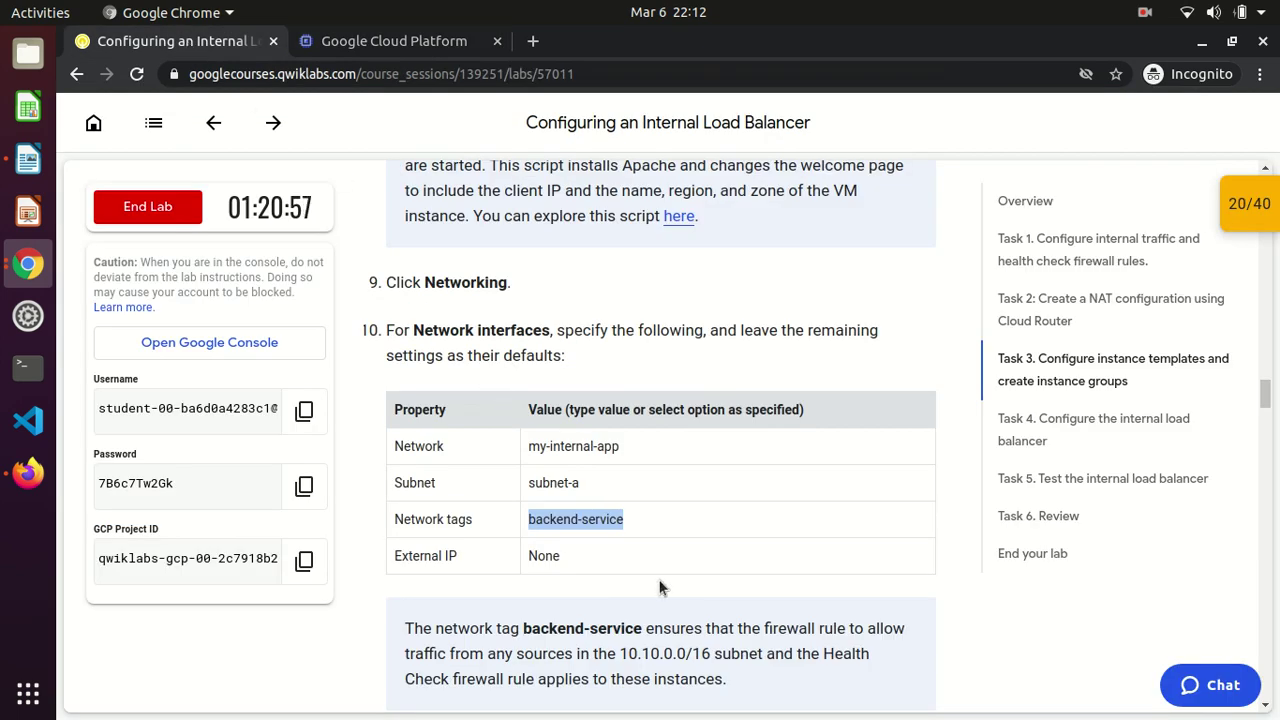
pyautogui.click(660, 588)
pyautogui.scroll(-5, 660, 588)
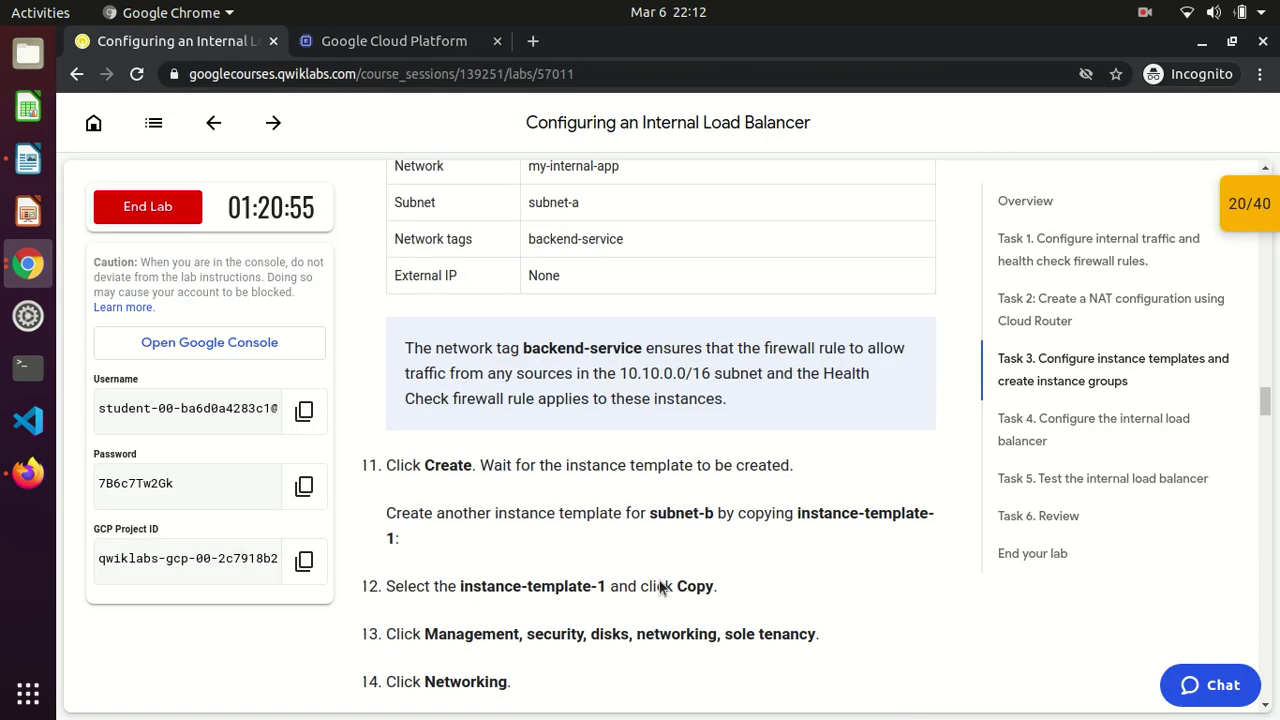
pyautogui.scroll(-1, 660, 588)
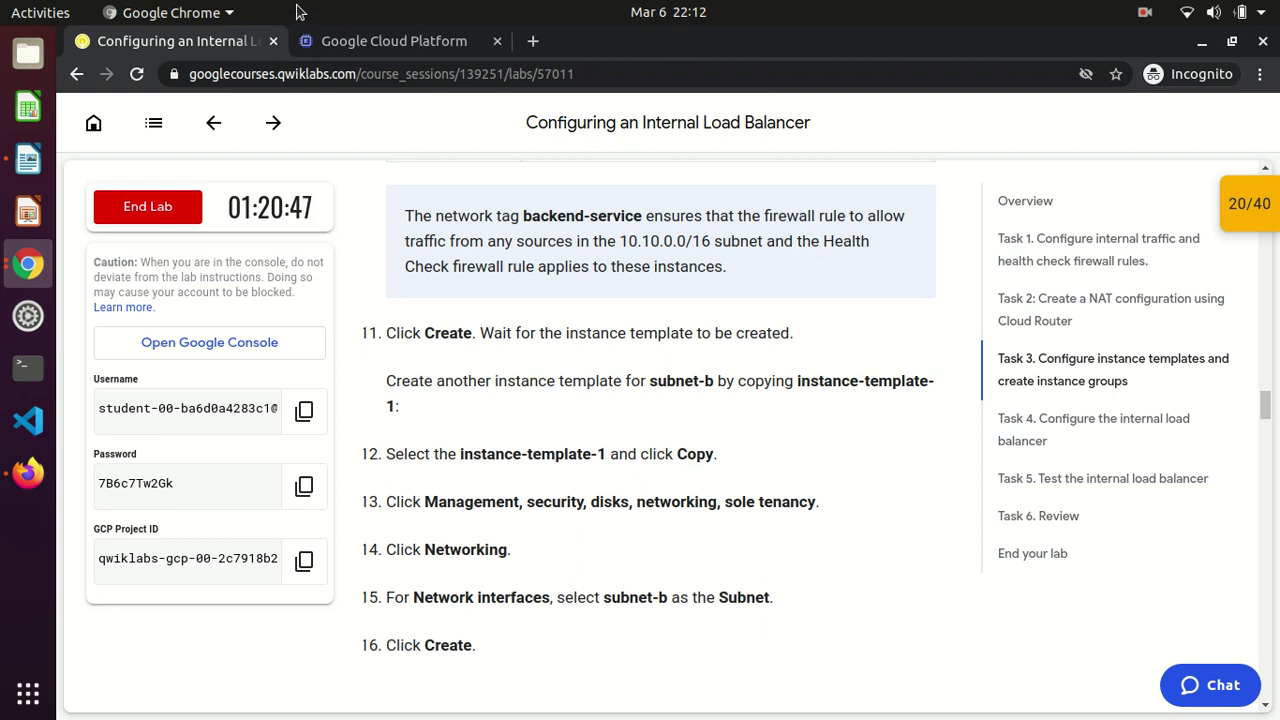
pyautogui.click(362, 44)
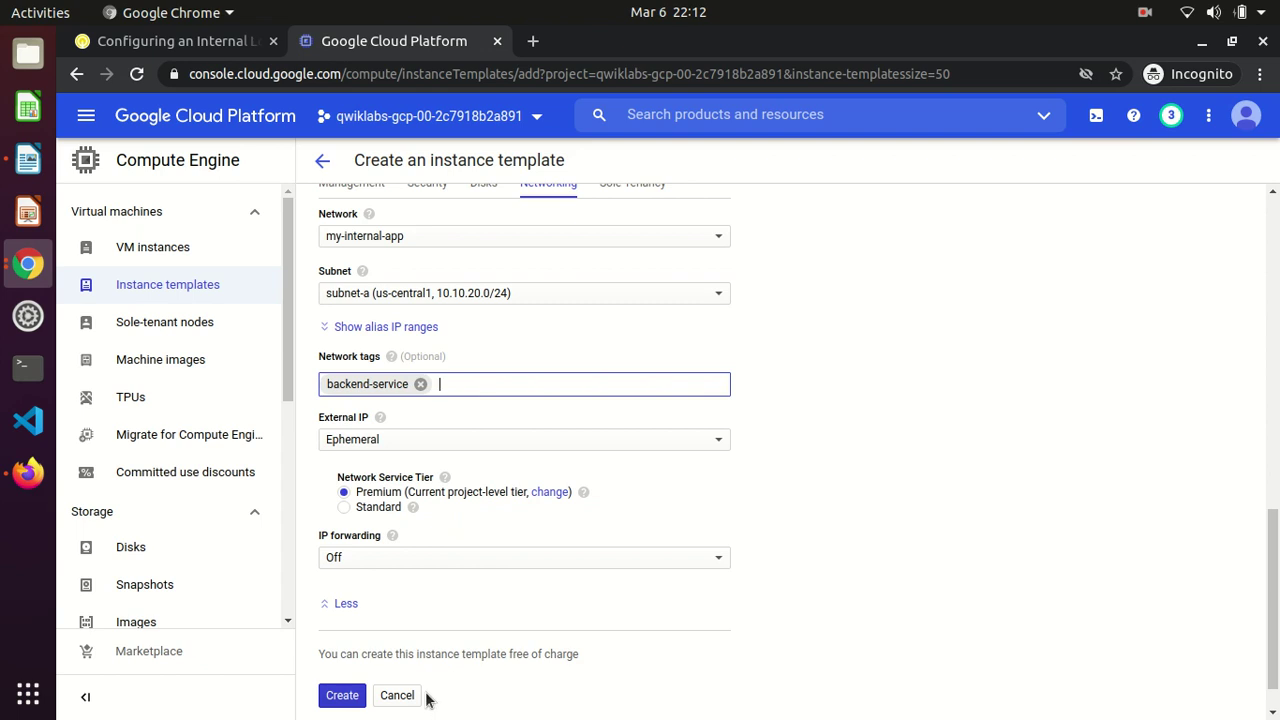
pyautogui.click(340, 698)
pyautogui.click(340, 697)
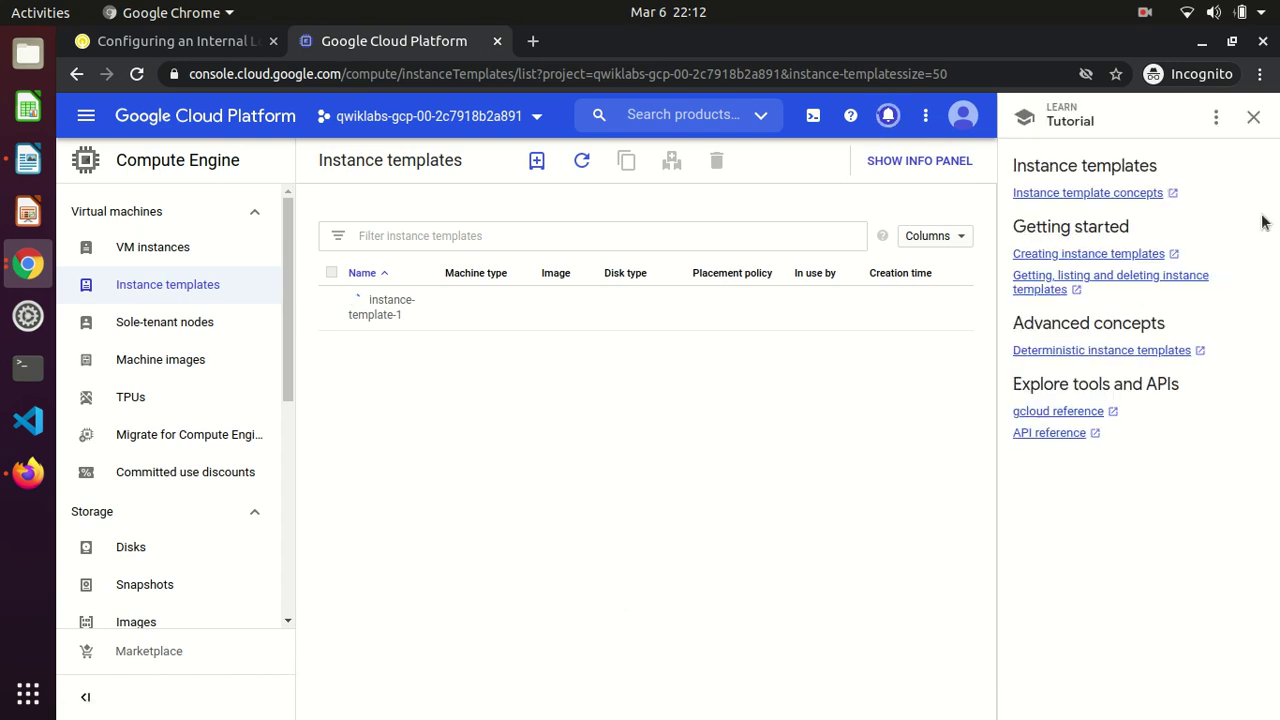
pyautogui.click(1255, 118)
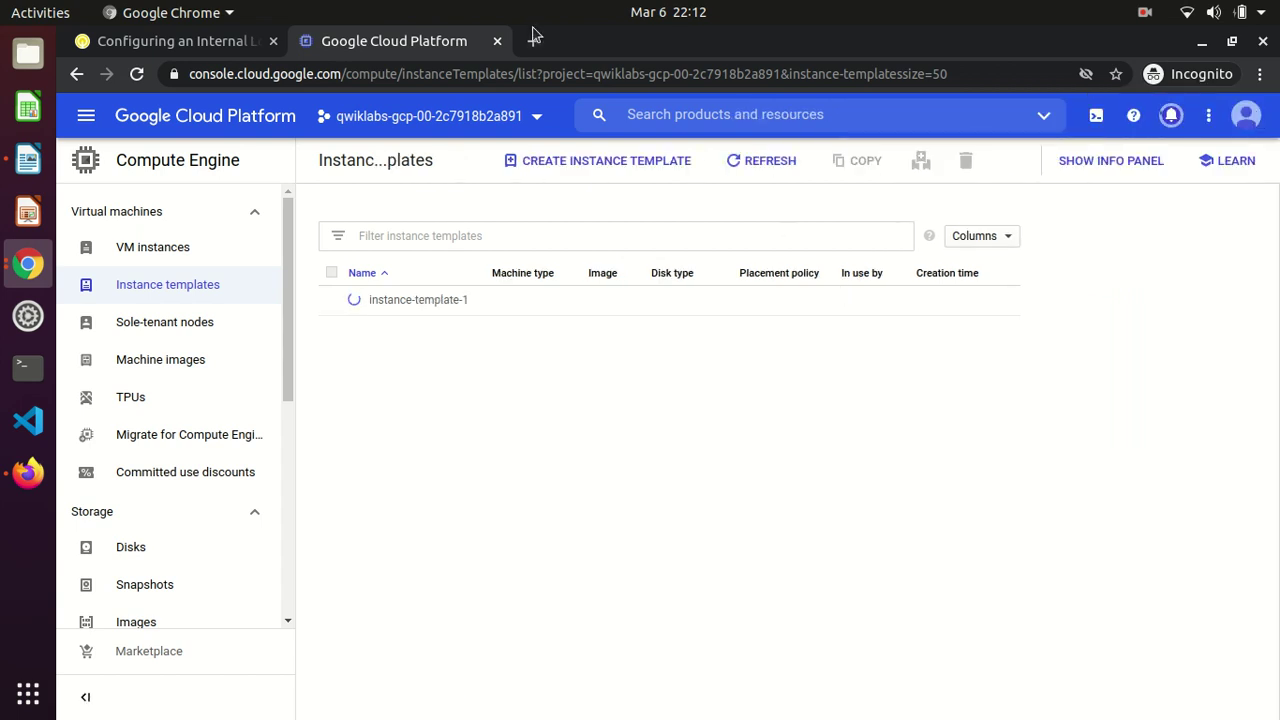
# - Read the lab's instructions for copying instance-template-1 for subnet-b and for creating the managed instance groups
pyautogui.click(205, 46)
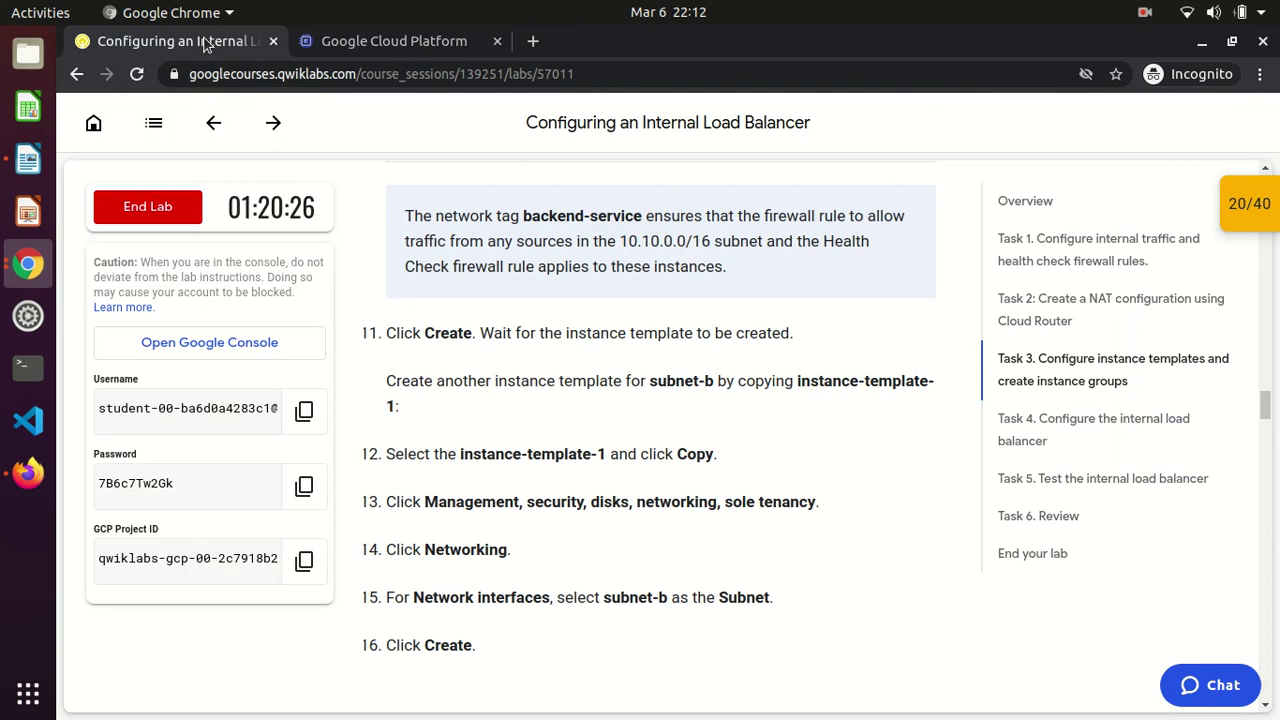
pyautogui.moveTo(382, 376); pyautogui.dragTo(654, 405)
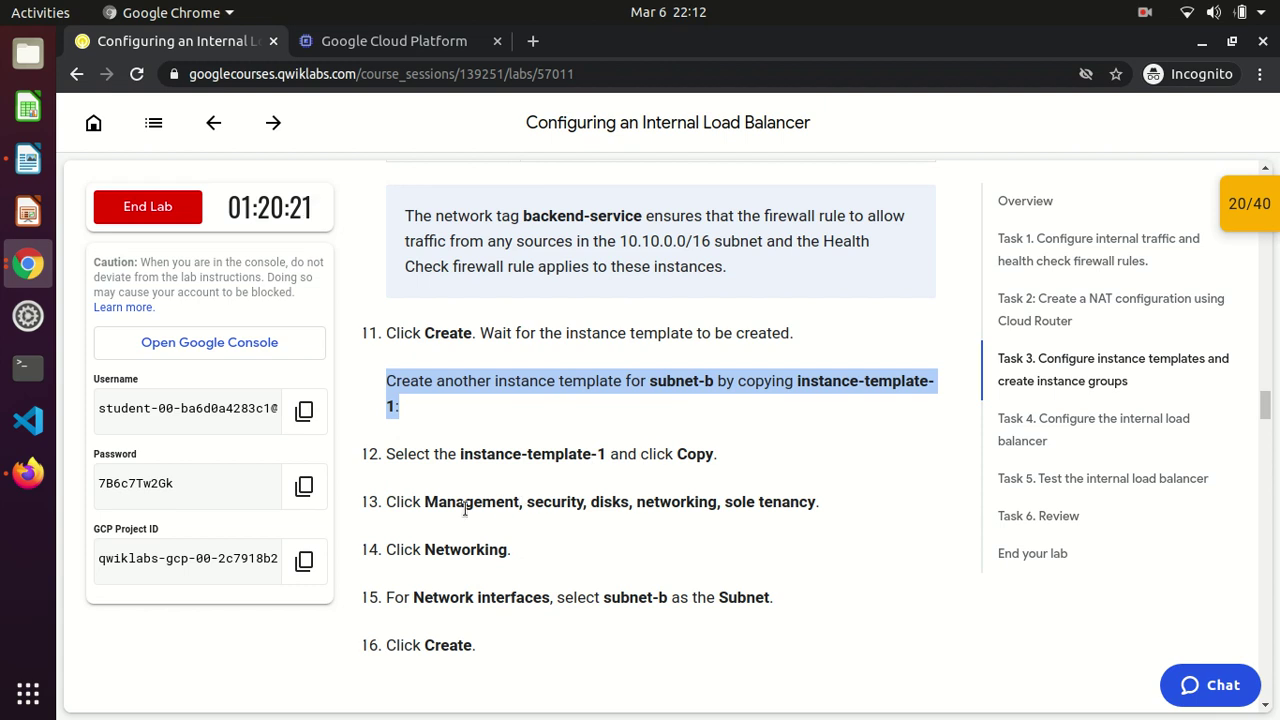
pyautogui.moveTo(425, 504); pyautogui.dragTo(720, 538)
pyautogui.click(720, 538)
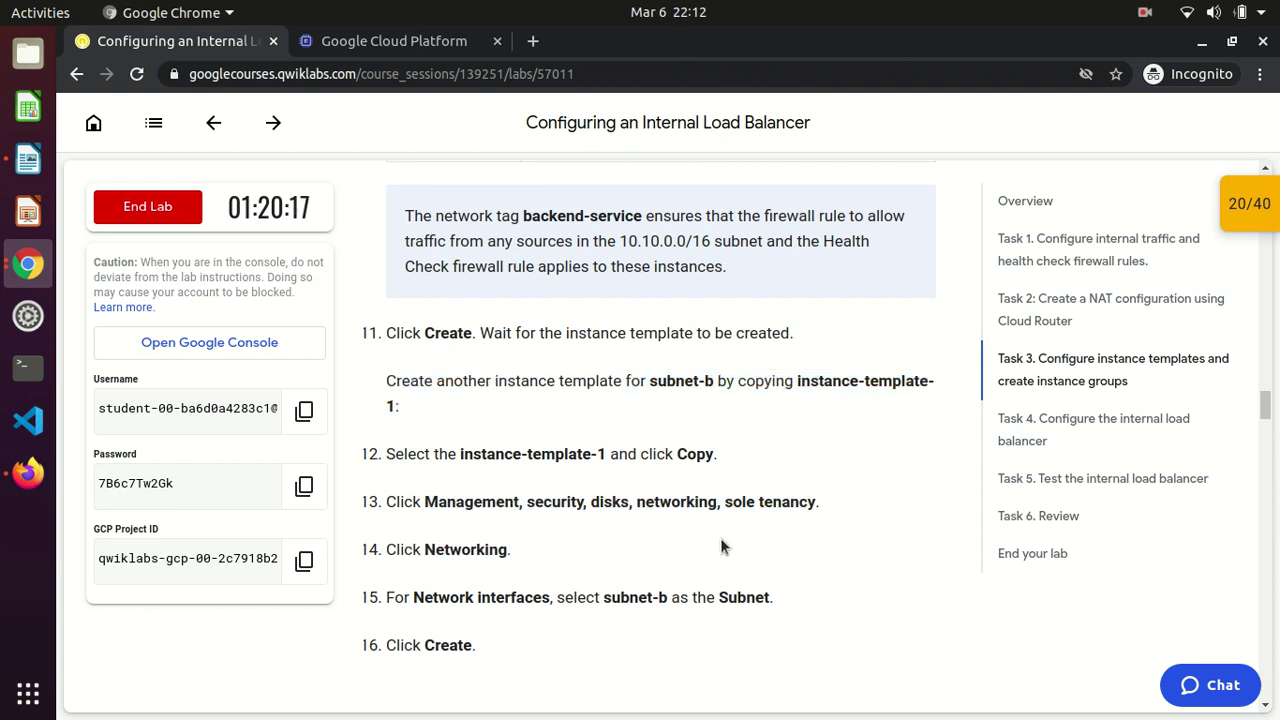
pyautogui.scroll(-1, 722, 545)
pyautogui.scroll(-3, 722, 545)
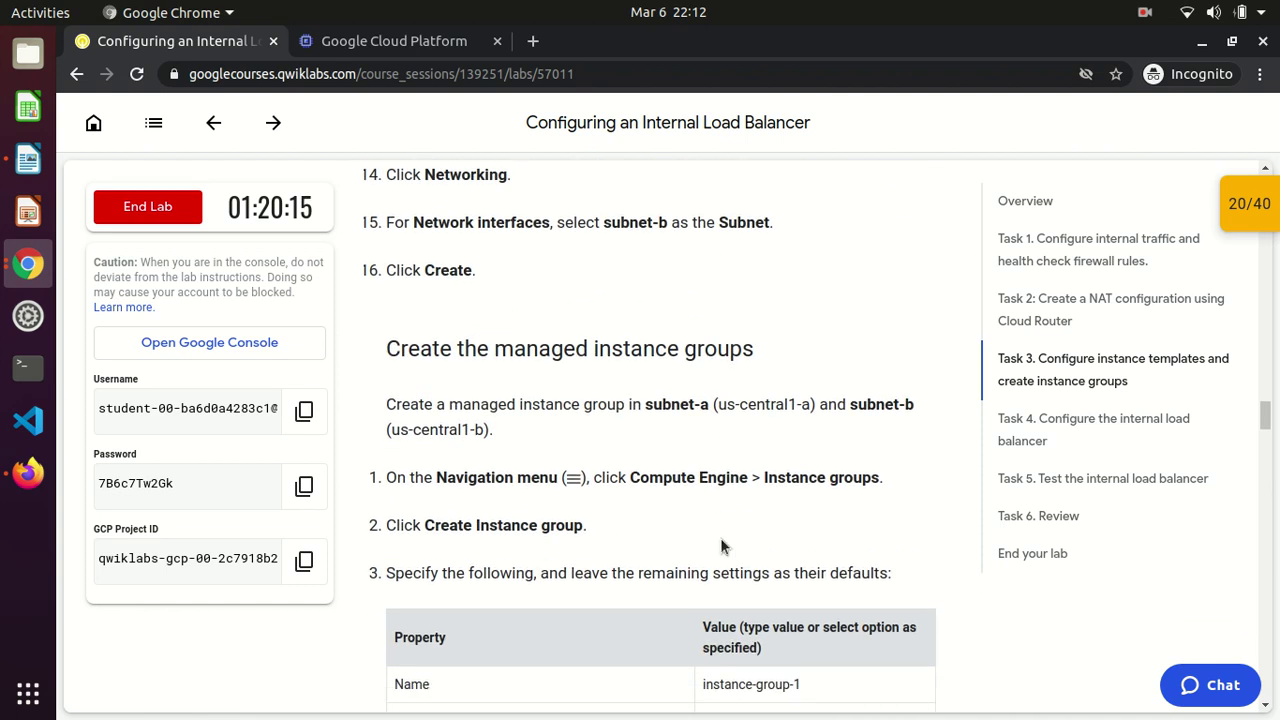
pyautogui.moveTo(391, 347); pyautogui.dragTo(745, 347)
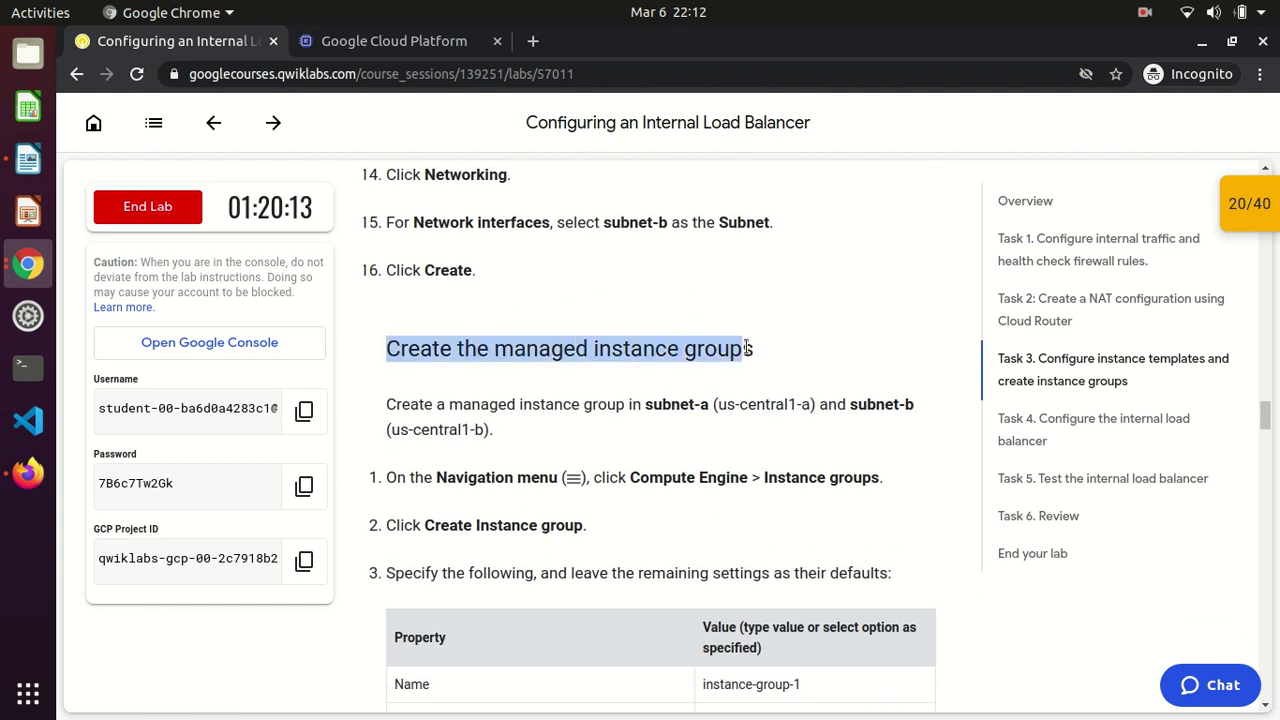
# - Select instance-template-1 in the Cloud Console and start a copy of it
pyautogui.click(358, 41)
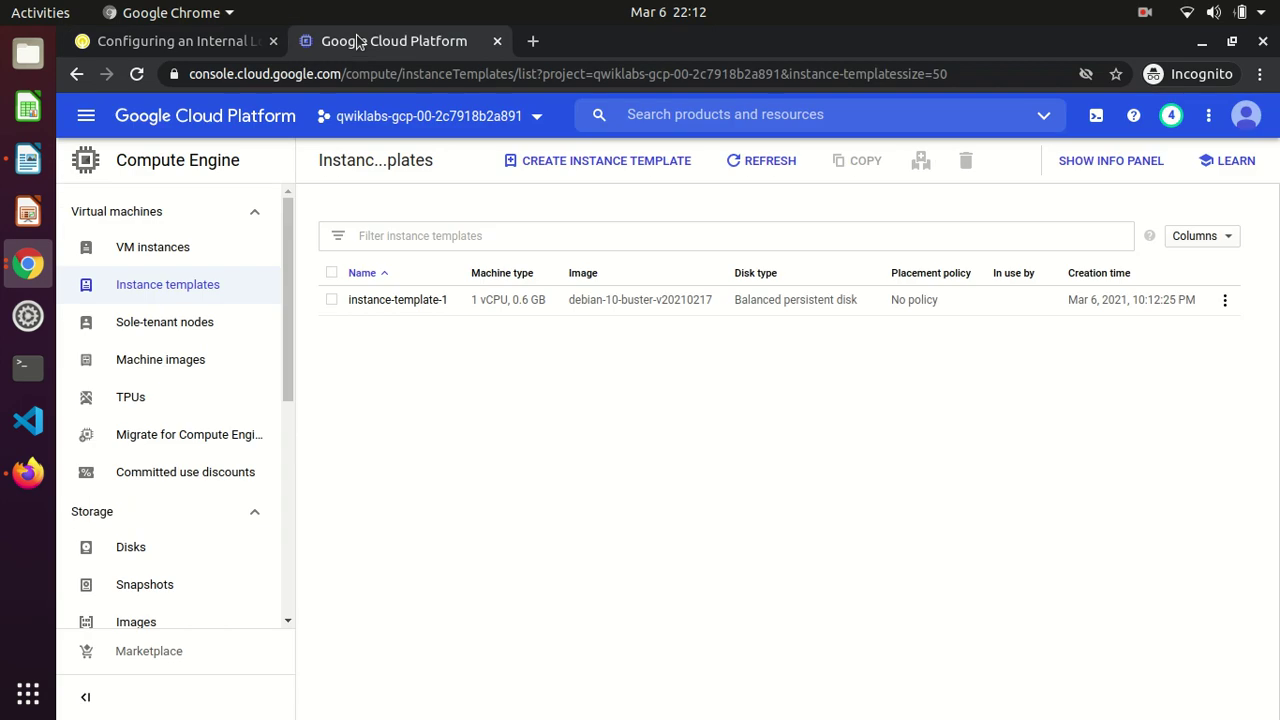
pyautogui.click(337, 303)
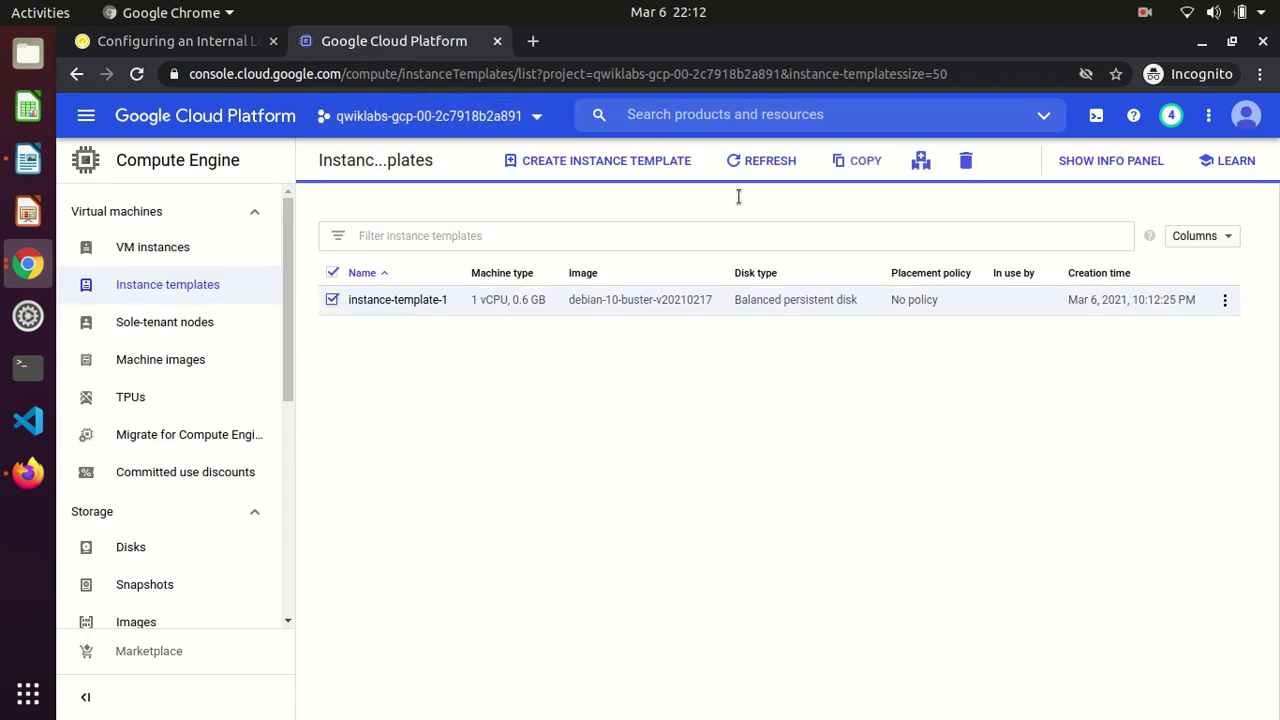
pyautogui.click(851, 158)
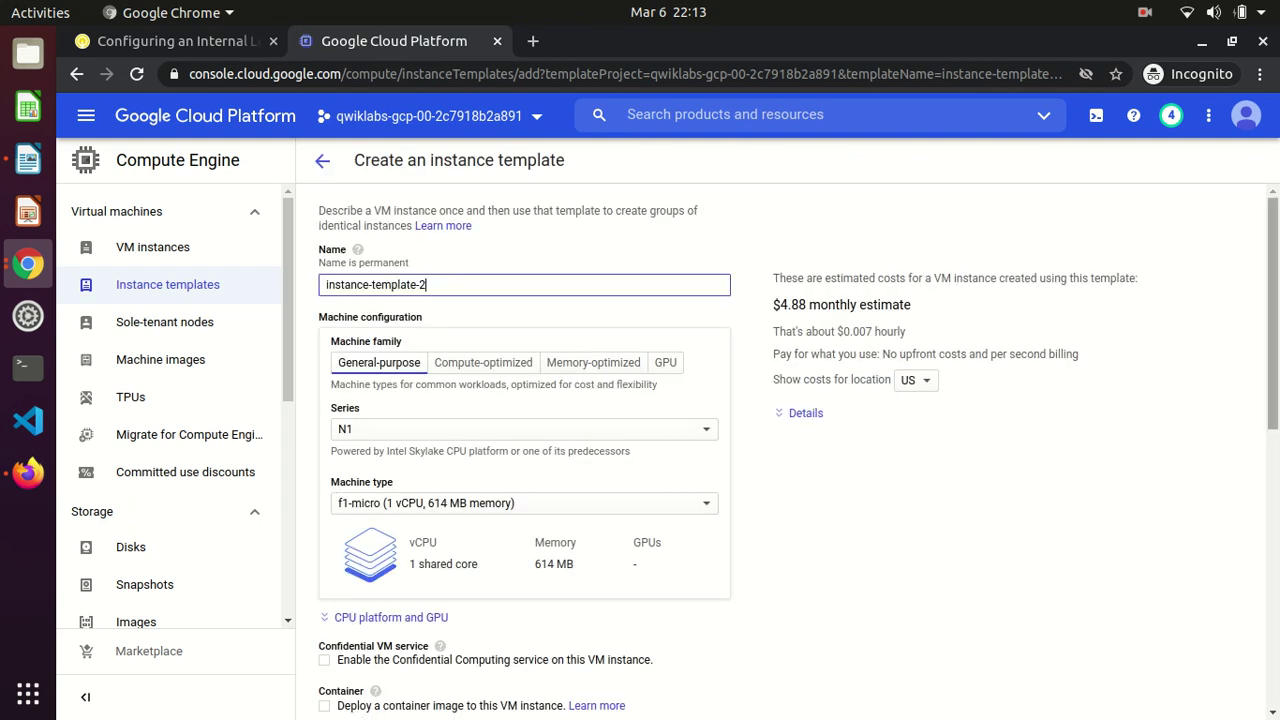
# - Set the copied template's subnet to subnet-b in its networking options and create it as instance-template-2
pyautogui.scroll(-15, 1031, 577)
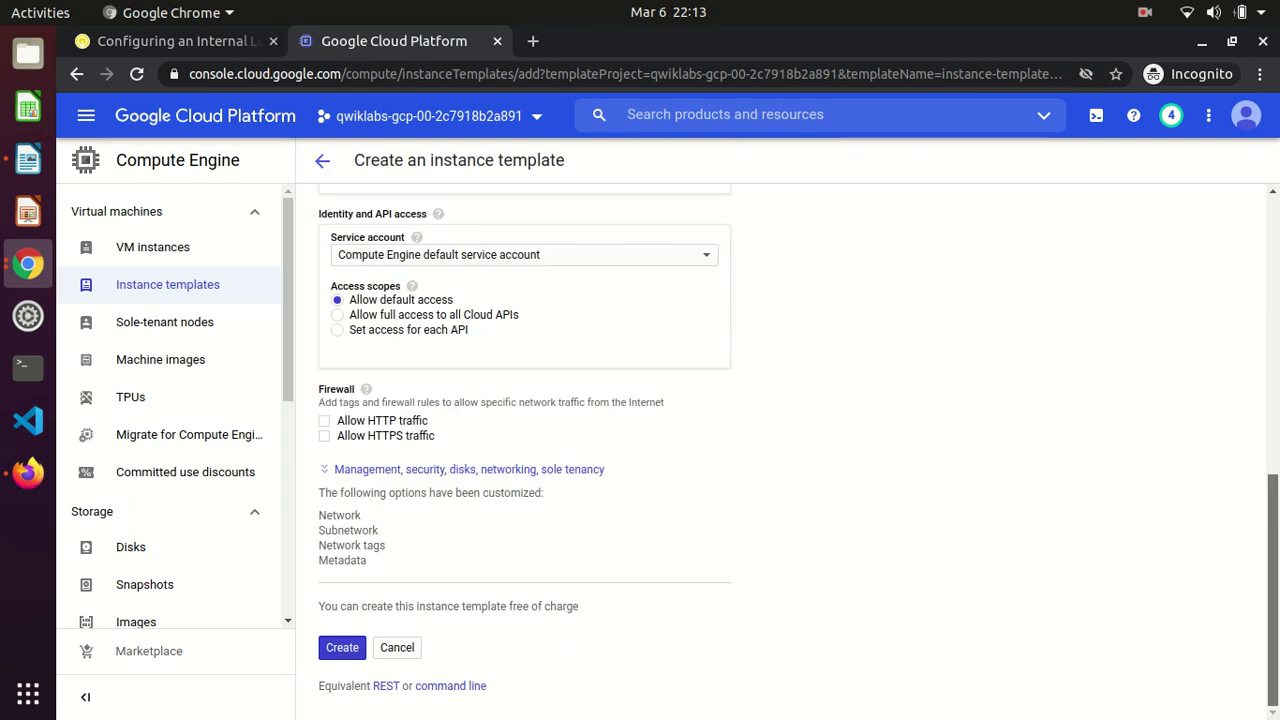
pyautogui.click(530, 470)
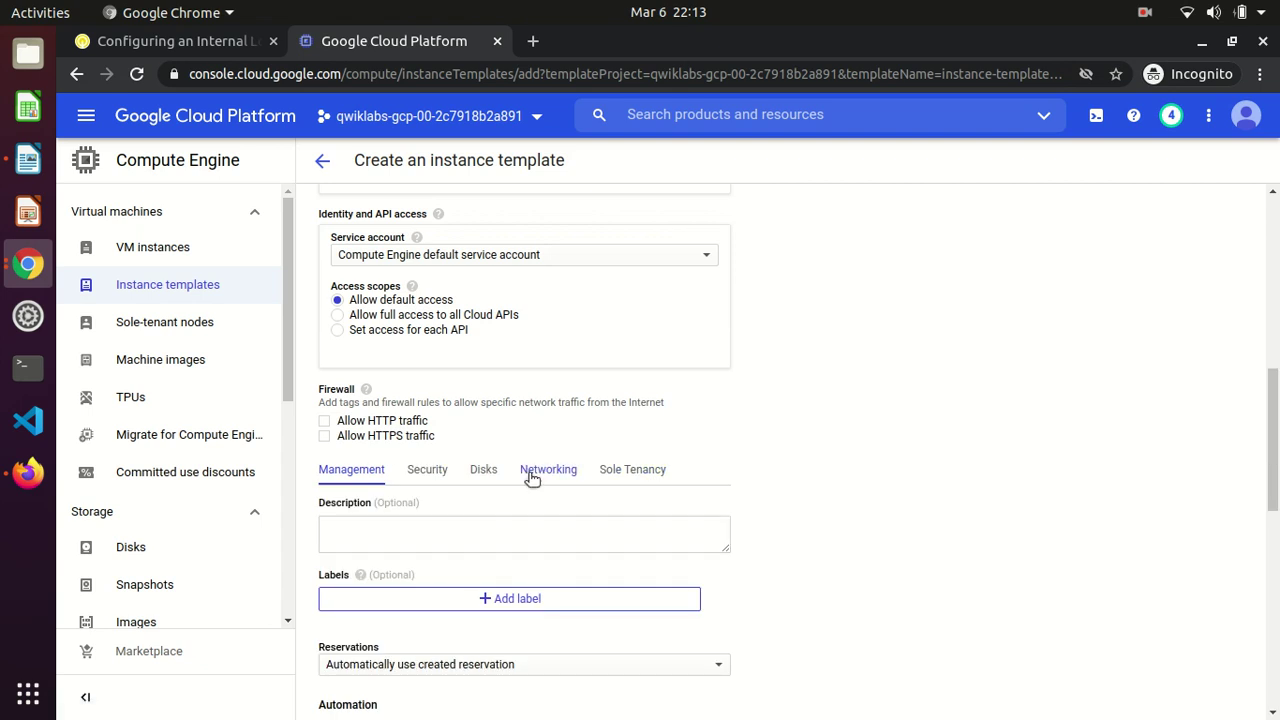
pyautogui.click(532, 470)
pyautogui.scroll(-3, 532, 478)
pyautogui.scroll(-1, 663, 349)
pyautogui.click(577, 389)
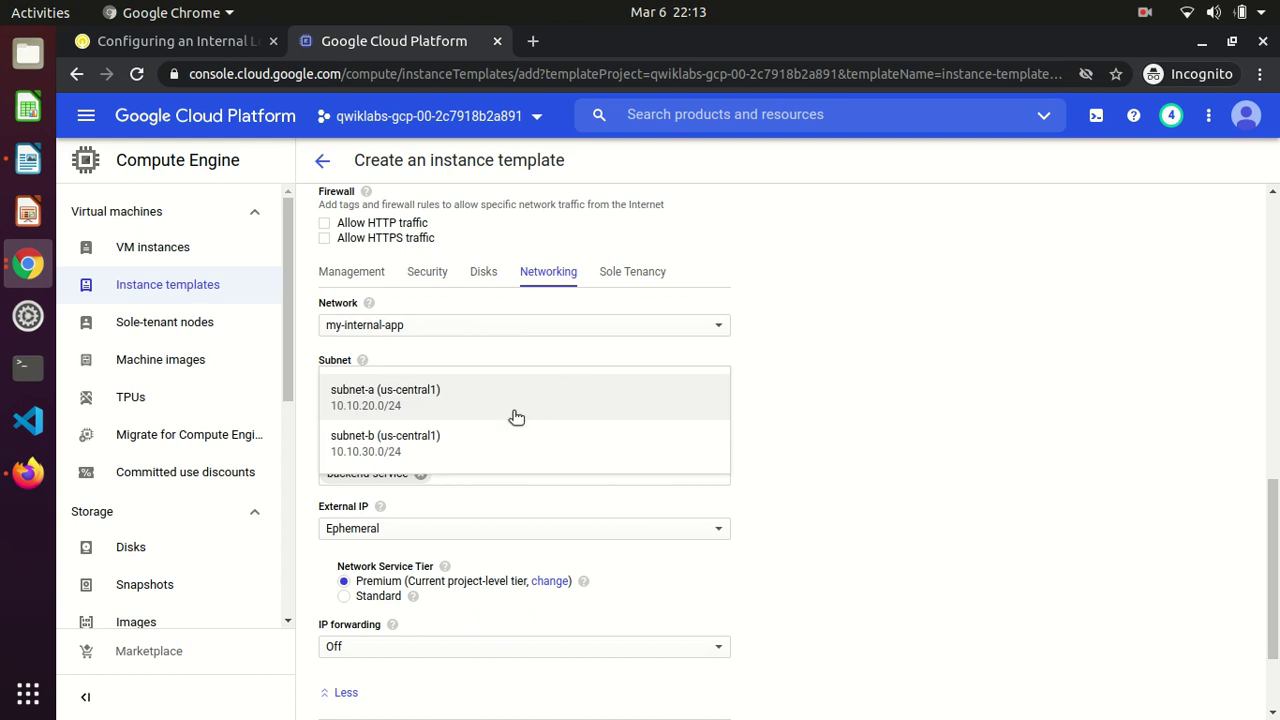
pyautogui.click(466, 449)
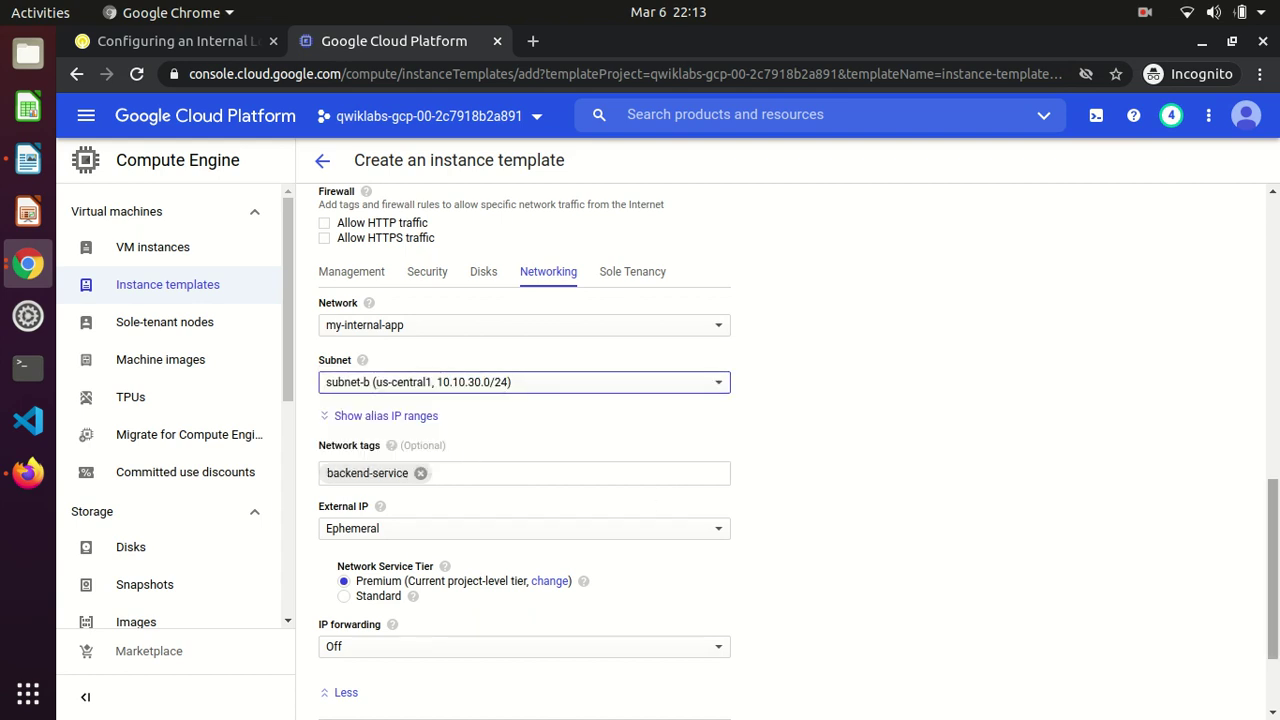
pyautogui.scroll(-3, 1148, 540)
pyautogui.click(337, 649)
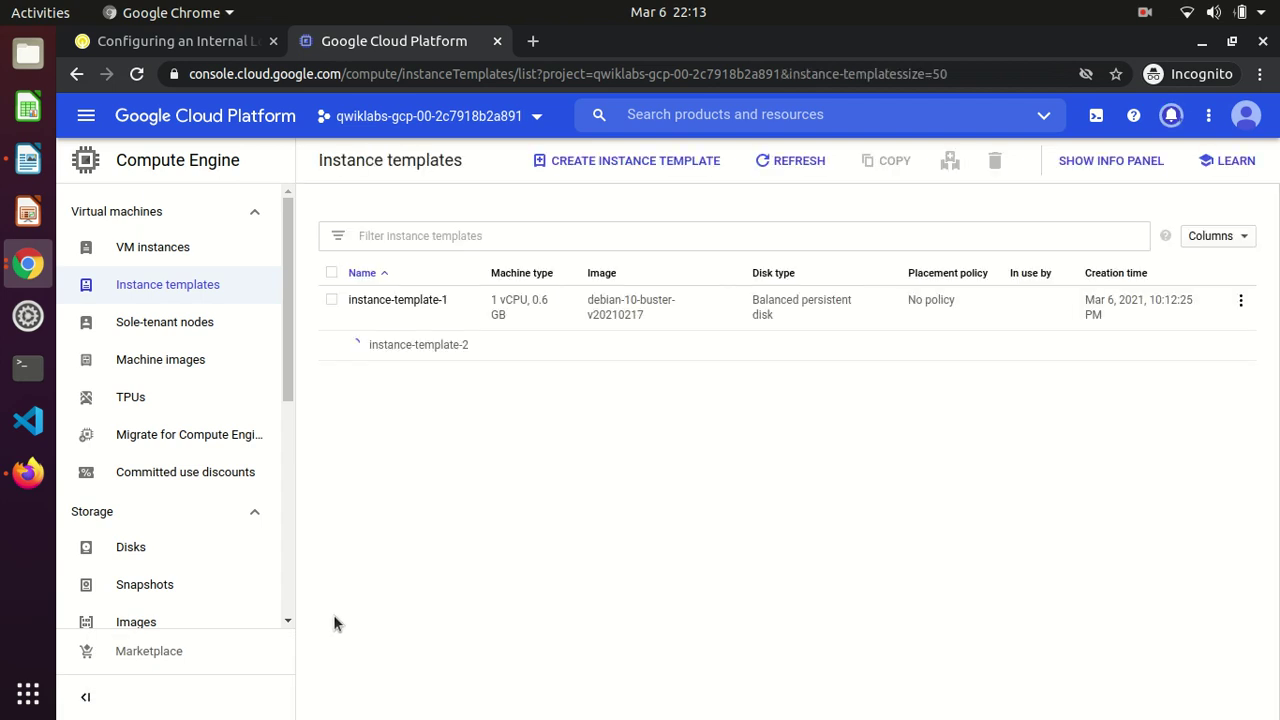
# - Open the Compute Engine Instance groups page
pyautogui.moveTo(287, 330); pyautogui.dragTo(287, 473)
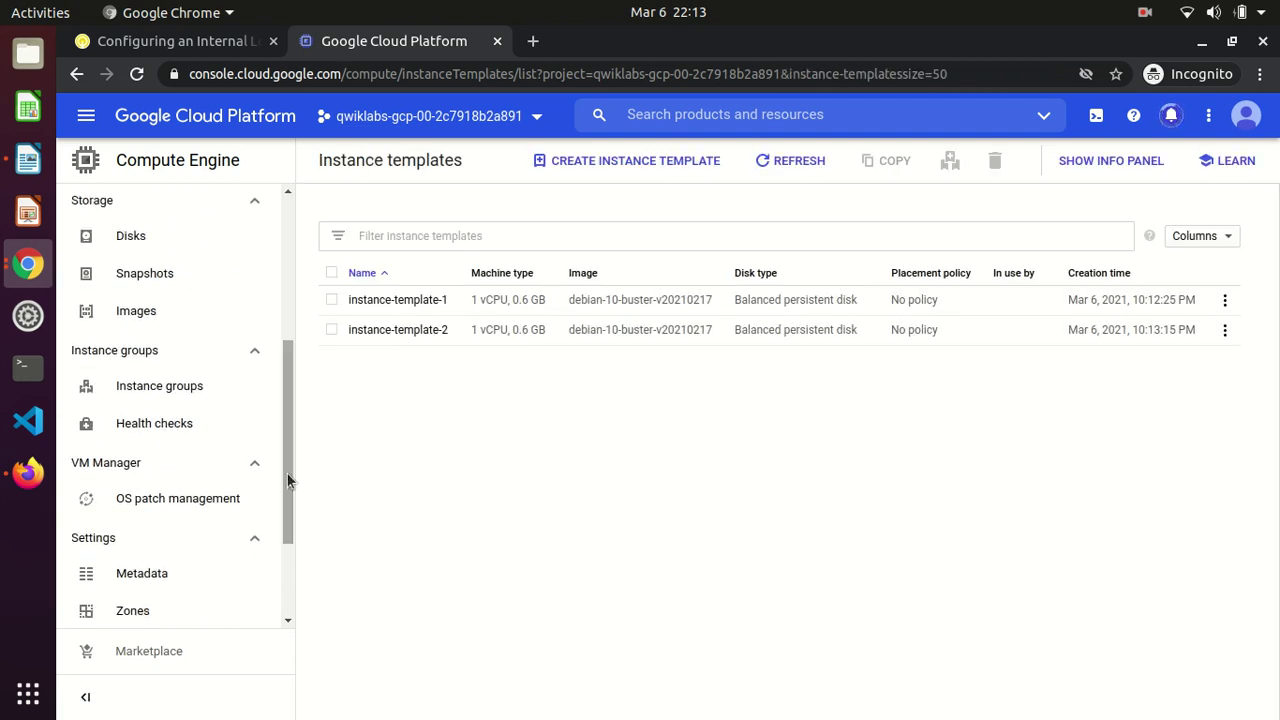
pyautogui.click(112, 390)
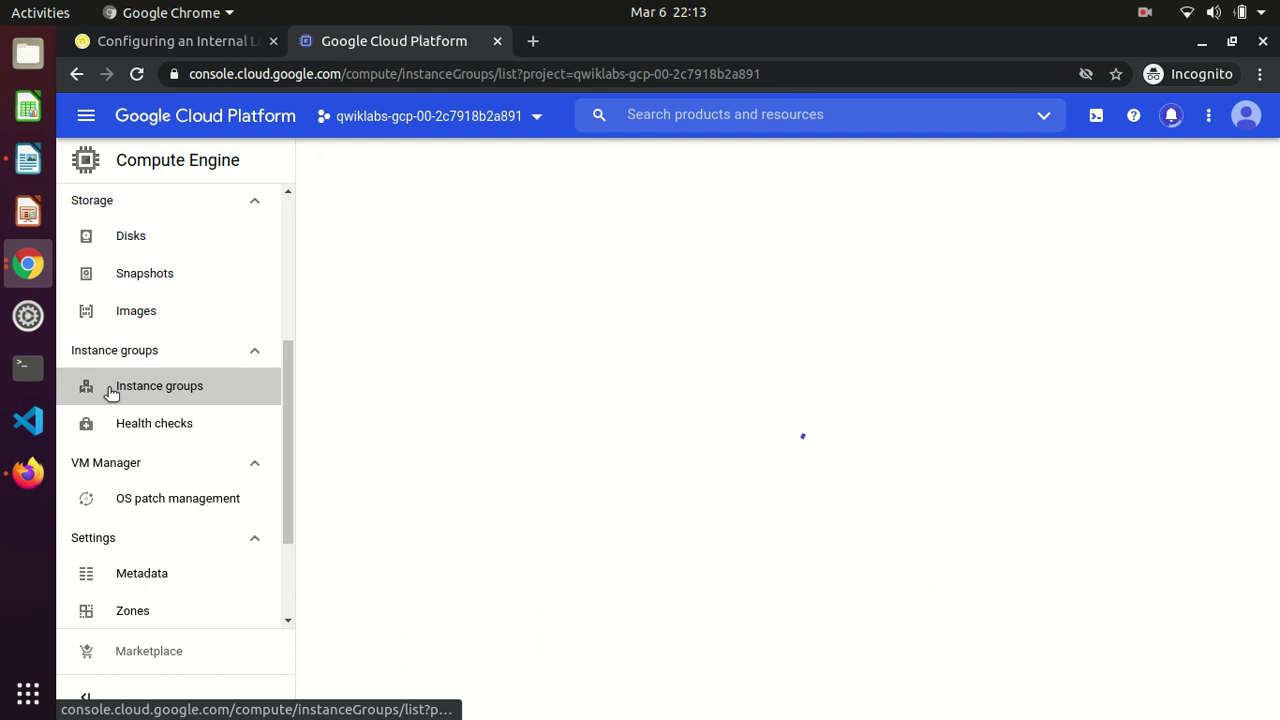
# - Copy the first group's name from the lab instructions and start a new managed instance group named instance-group-1
pyautogui.click(166, 42)
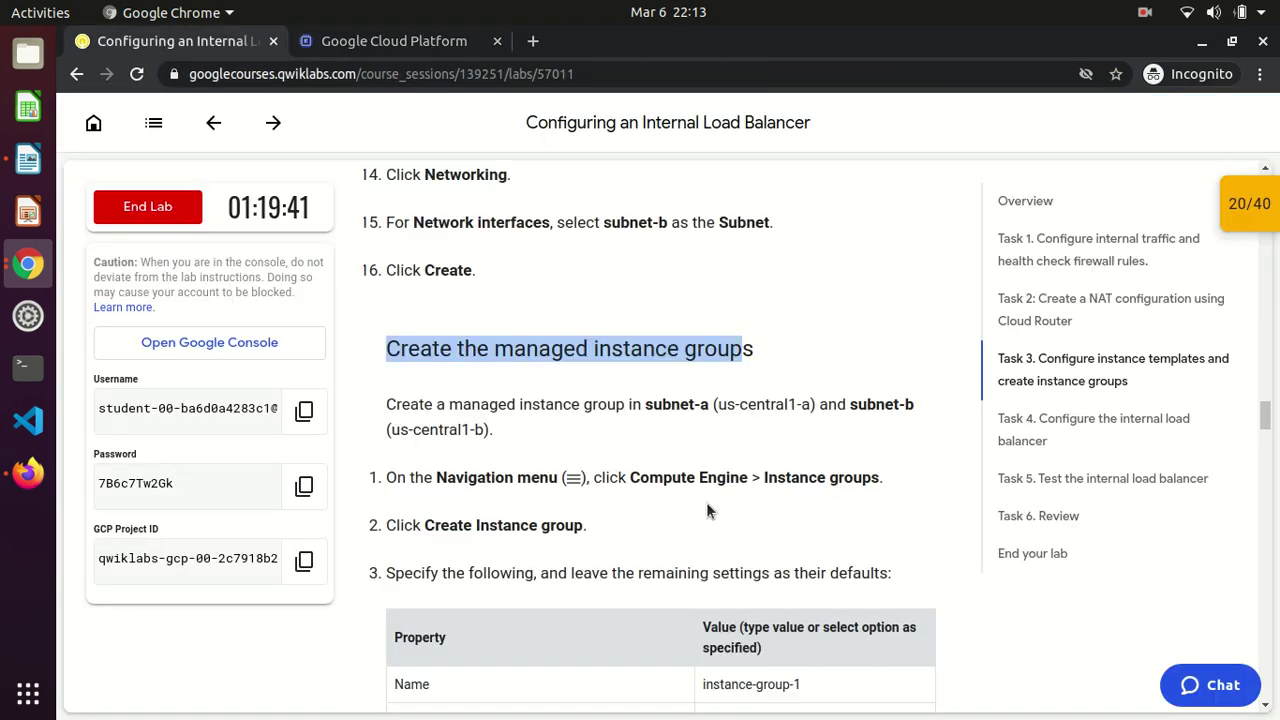
pyautogui.scroll(-3, 706, 502)
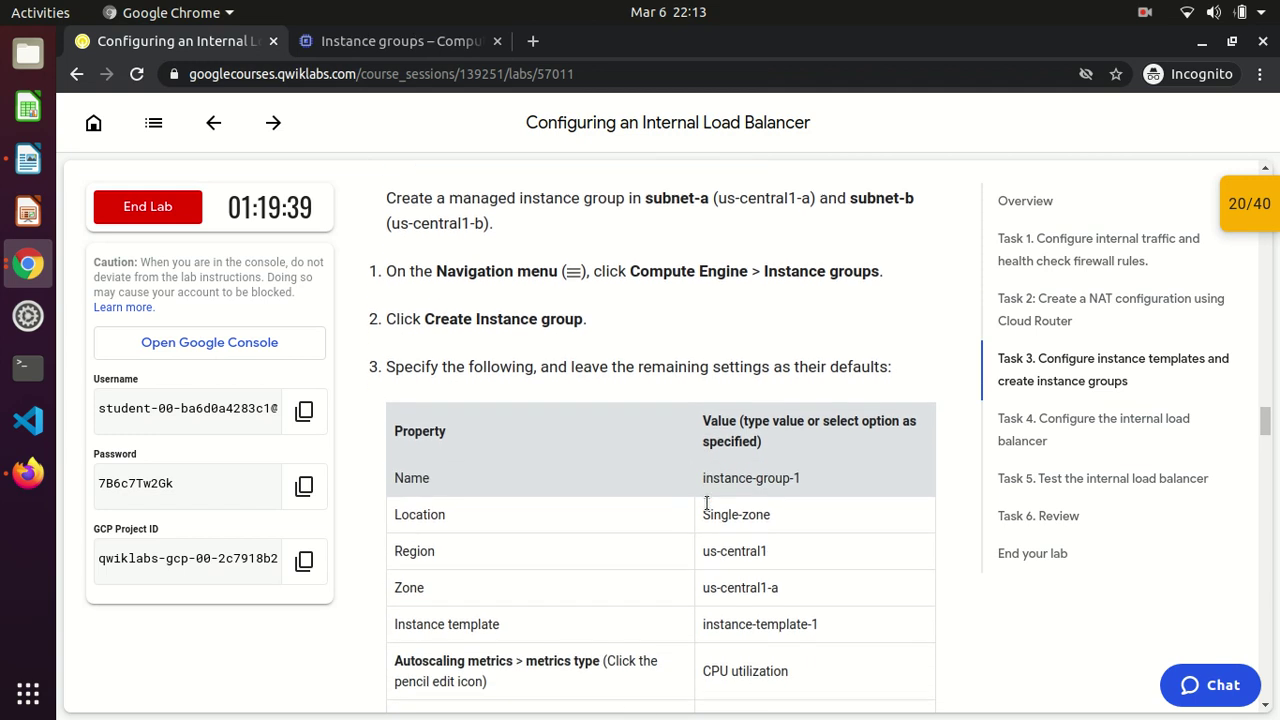
pyautogui.moveTo(701, 459); pyautogui.dragTo(829, 462)
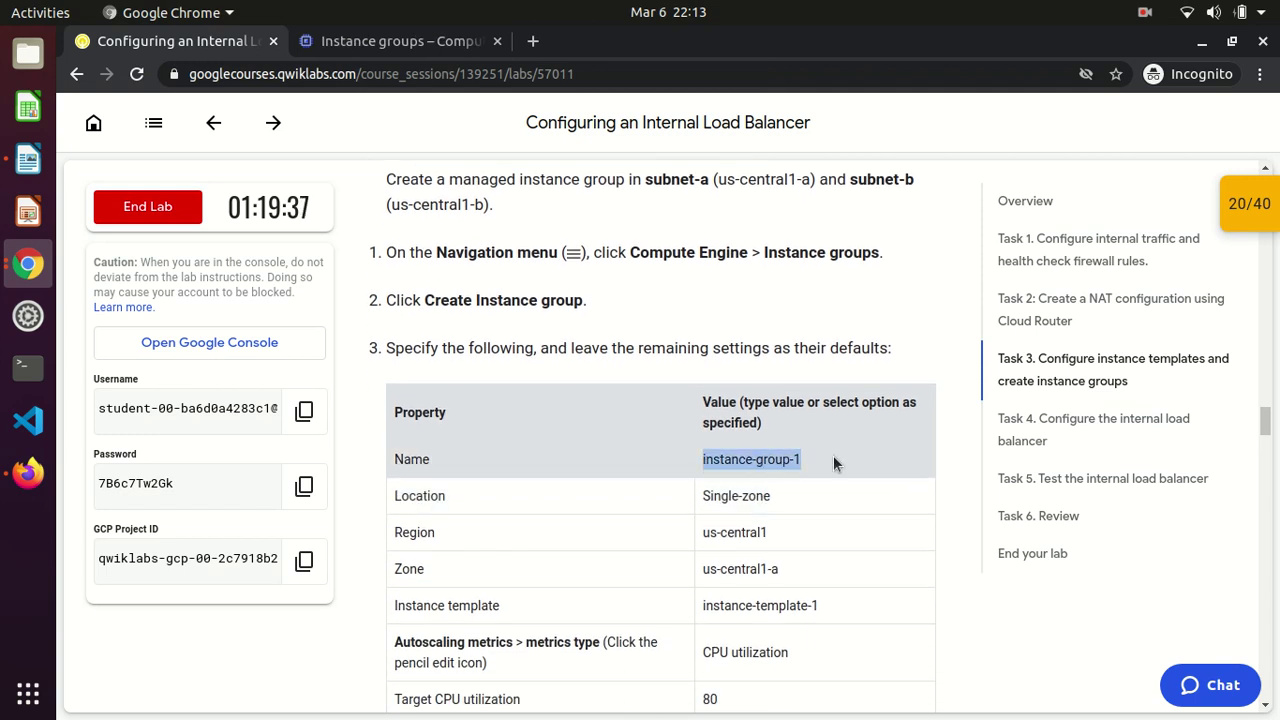
pyautogui.click(428, 45)
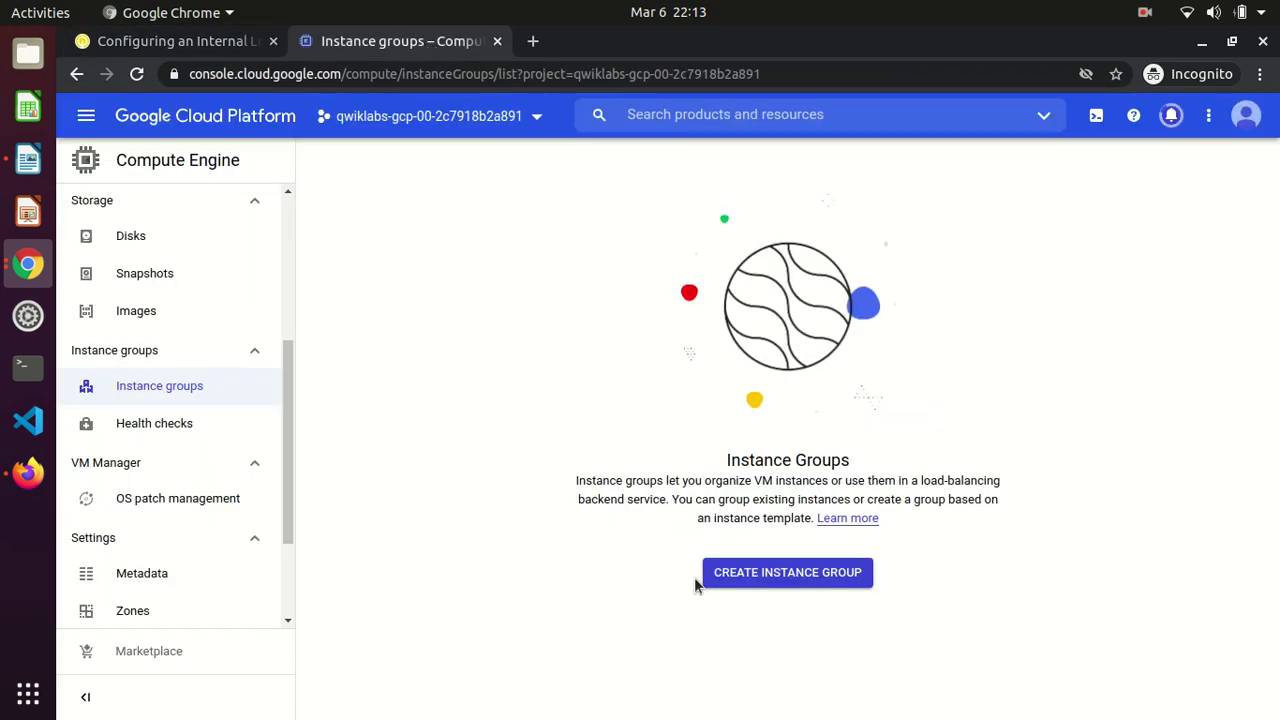
pyautogui.click(789, 578)
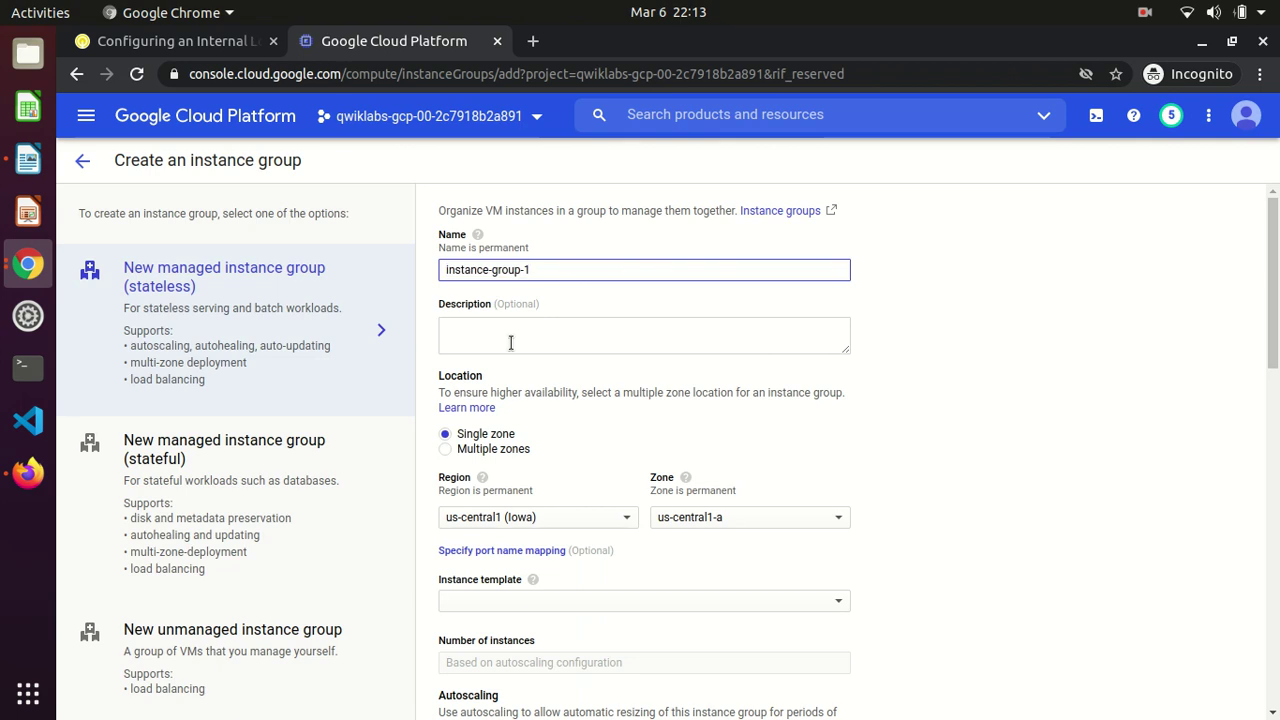
# - Check the lab's location settings for instance-group-1 and choose instance-template-1 as its instance template
pyautogui.click(225, 40)
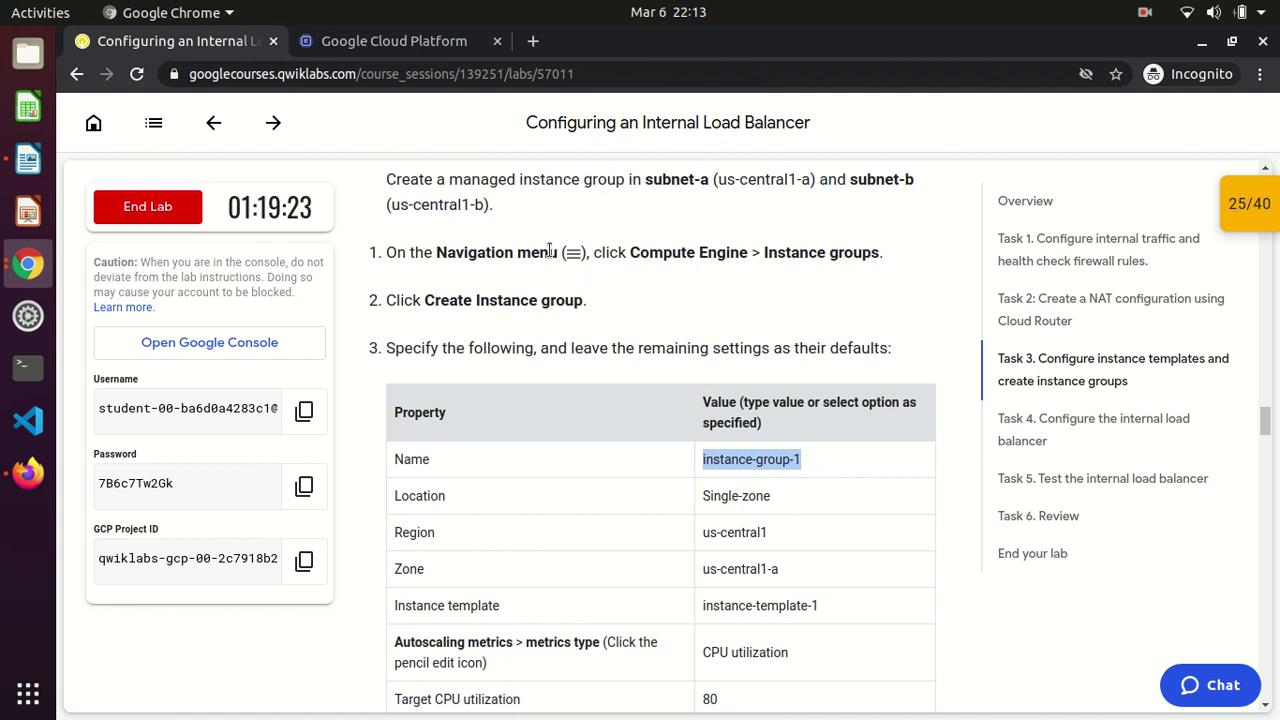
pyautogui.click(385, 38)
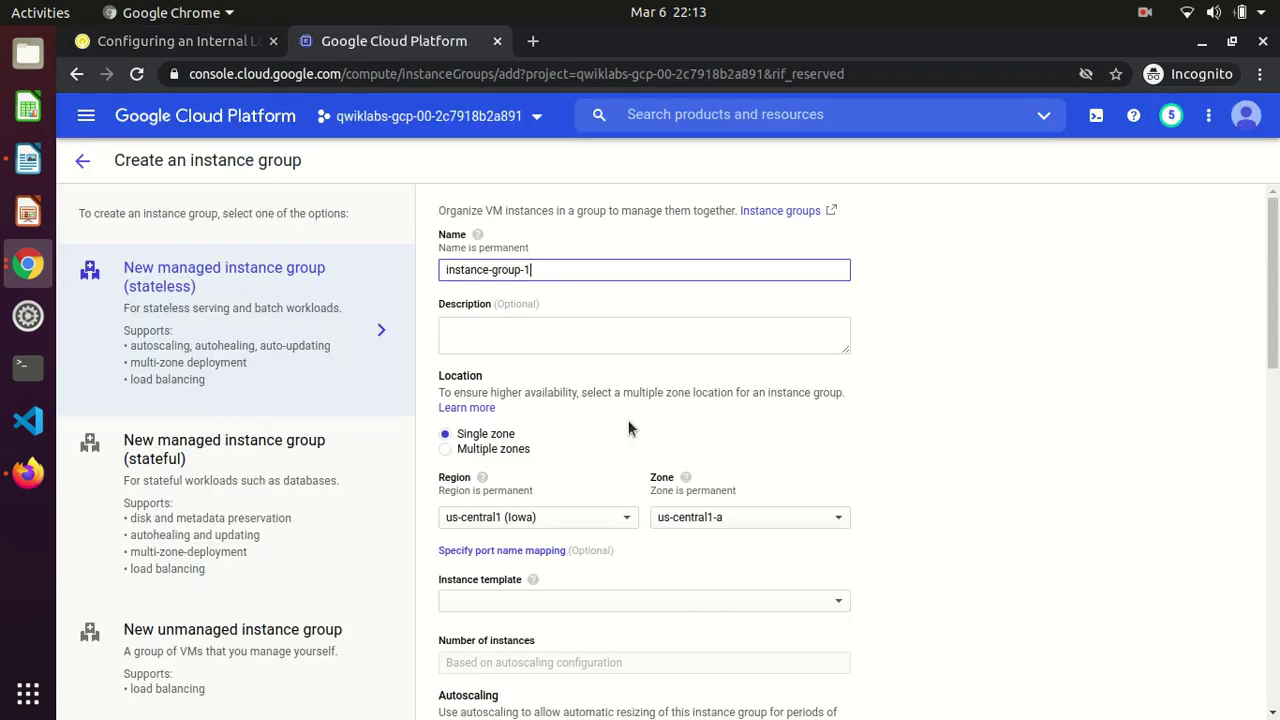
pyautogui.click(723, 601)
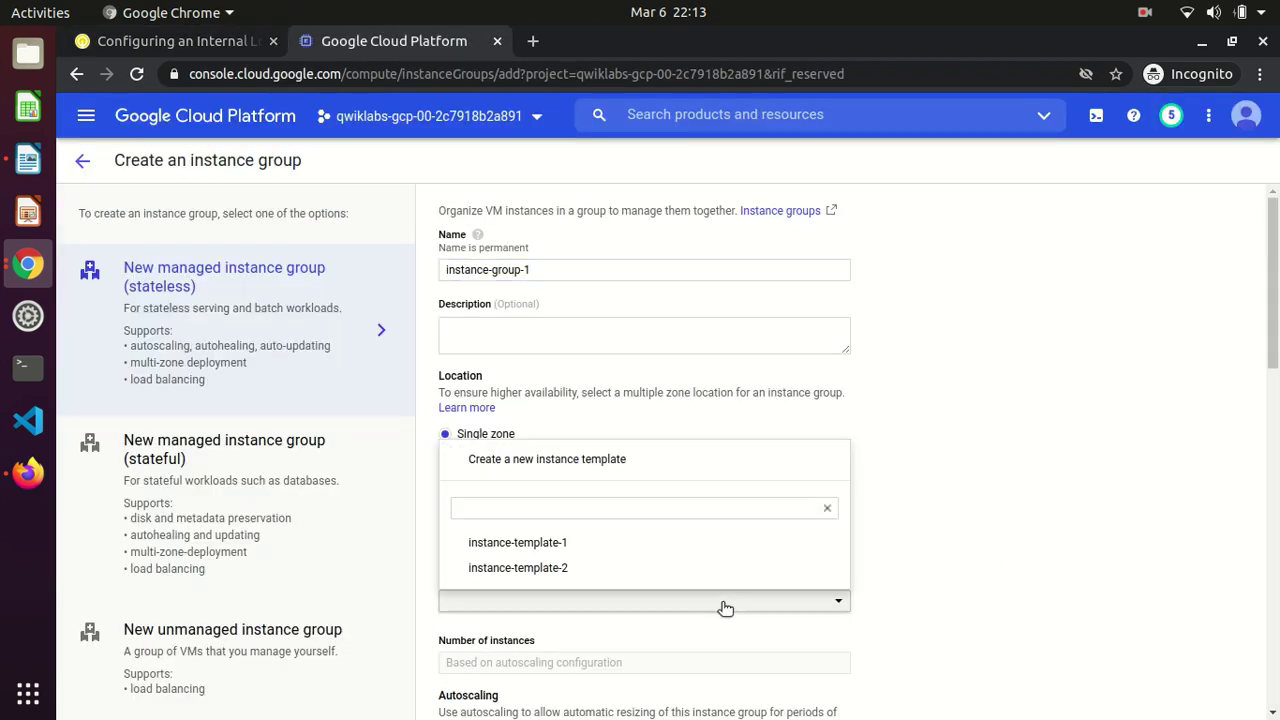
pyautogui.click(569, 542)
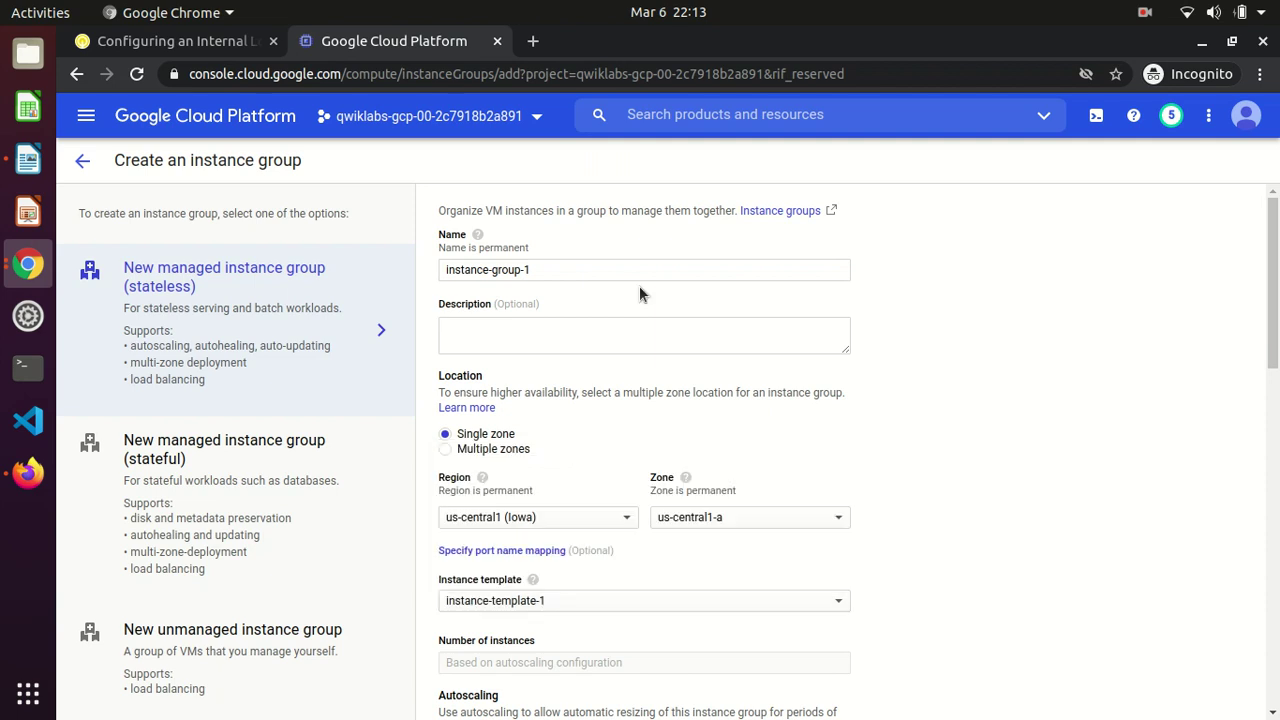
# - Look up the lab's autoscaling values and set instance-group-1's target CPU utilization to 80%
pyautogui.click(172, 48)
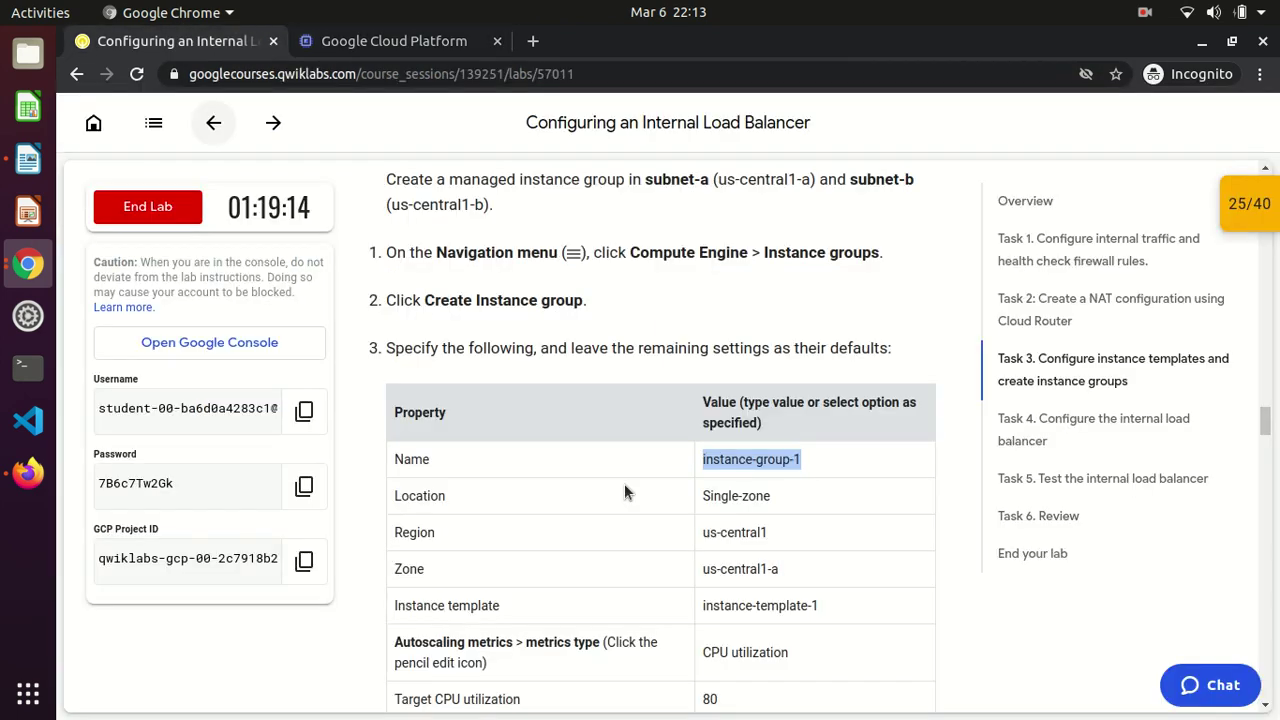
pyautogui.scroll(-4, 781, 652)
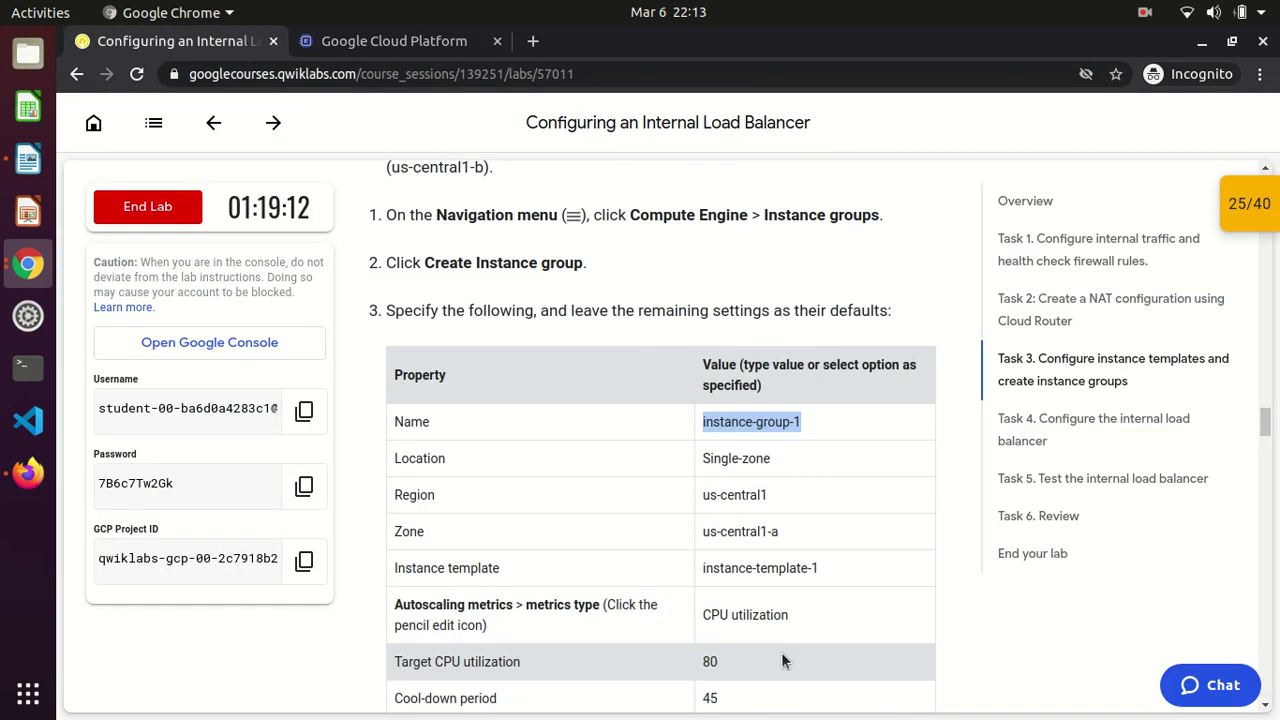
pyautogui.click(368, 36)
pyautogui.moveTo(1272, 280); pyautogui.dragTo(1272, 344)
pyautogui.scroll(-5, 908, 228)
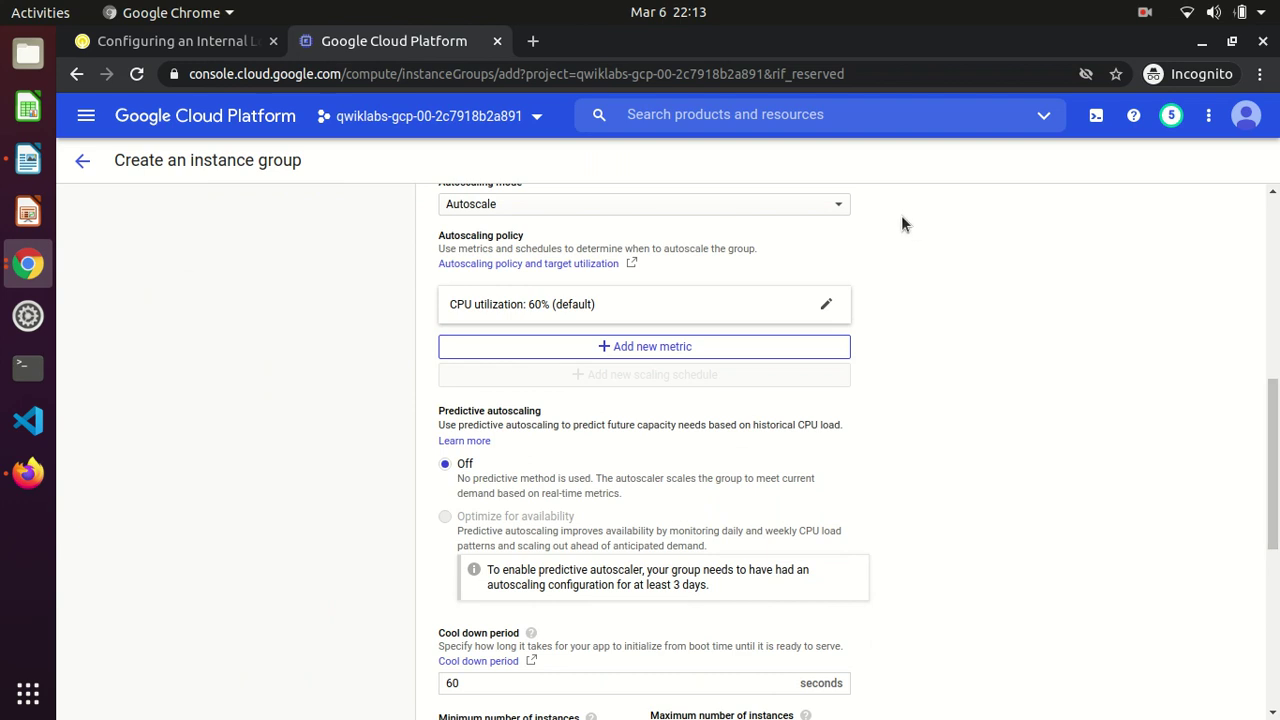
pyautogui.click(828, 312)
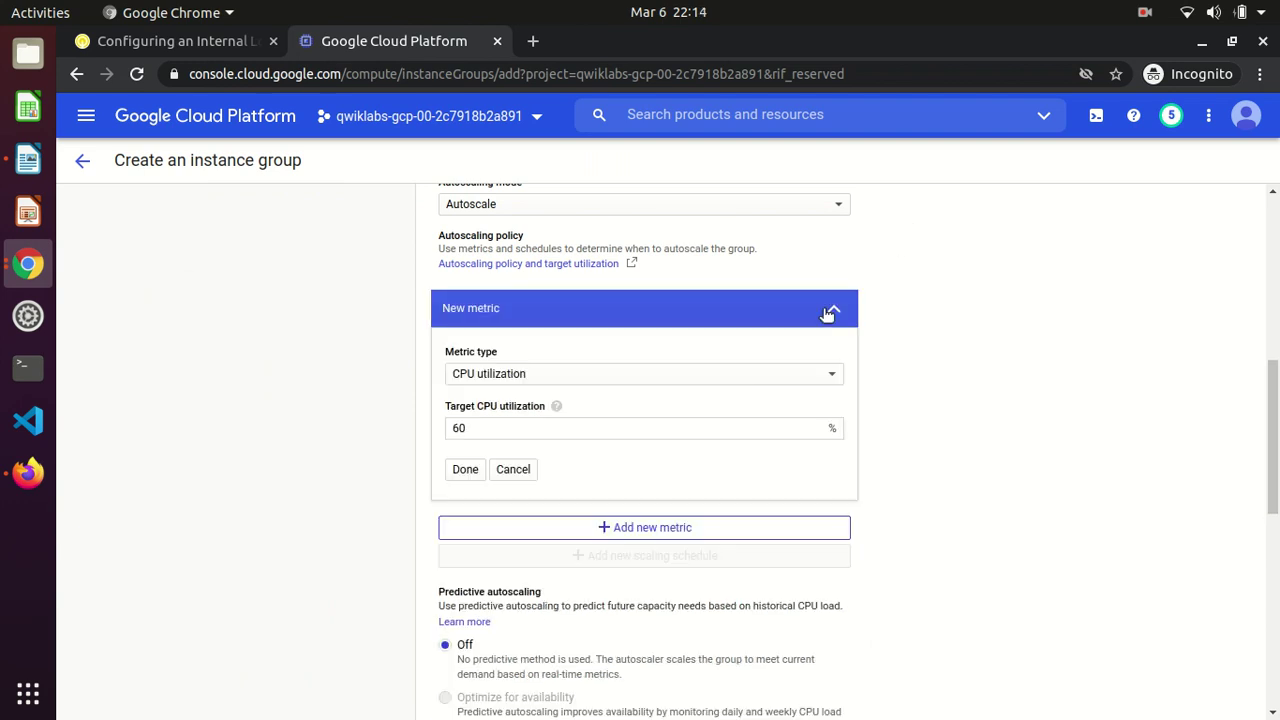
pyautogui.click(488, 429)
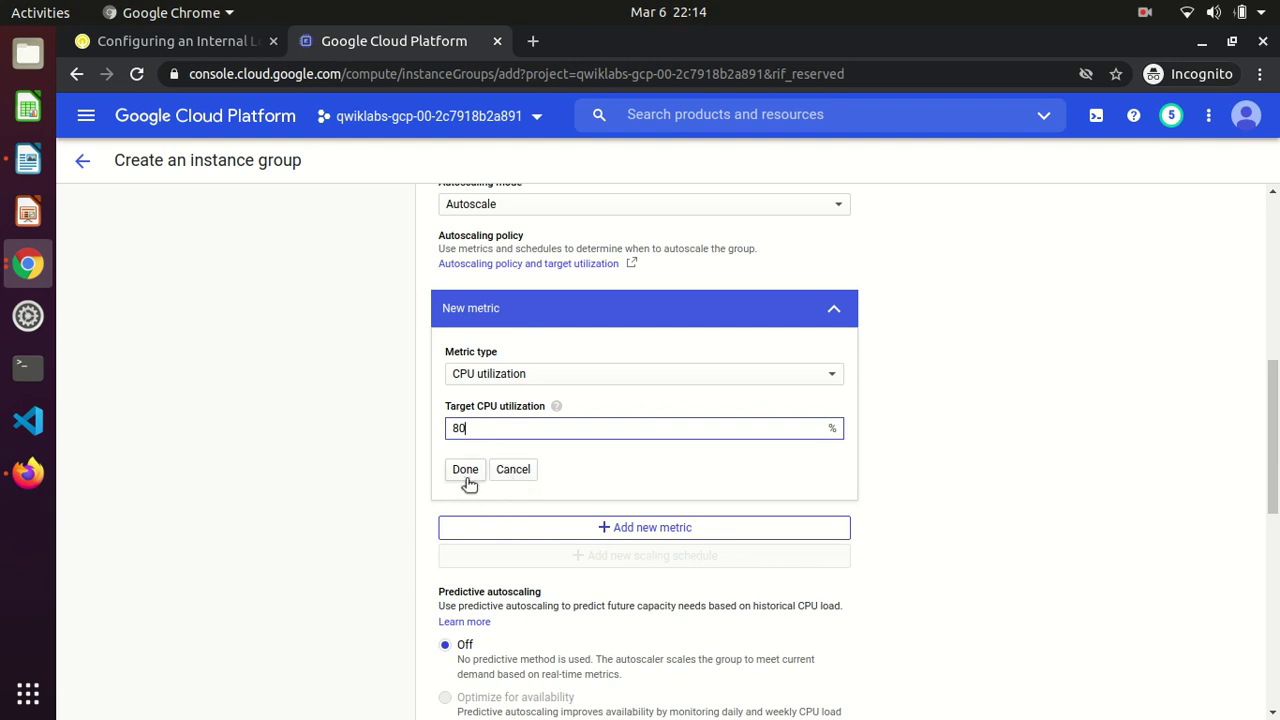
pyautogui.click(466, 472)
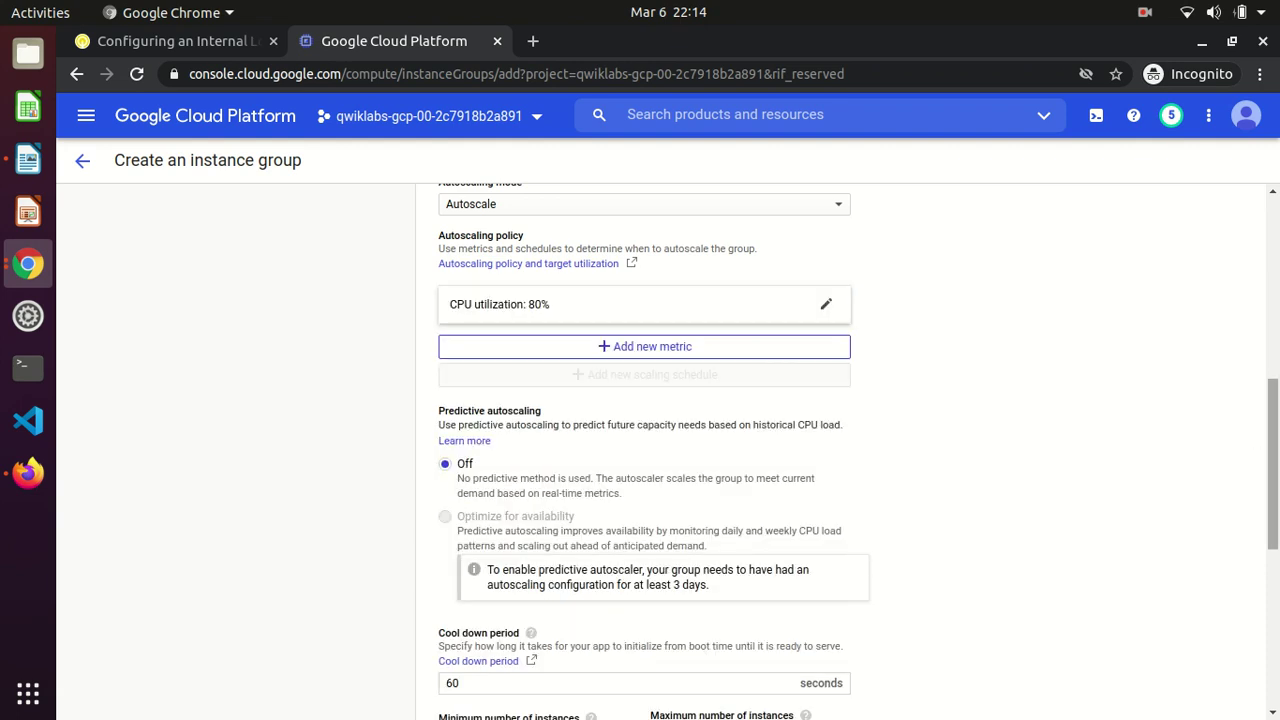
# - Set instance-group-1's cool down period to 45 seconds and its maximum number of instances to 5
pyautogui.scroll(-3, 1272, 440)
pyautogui.doubleClick(559, 380)
pyautogui.press('Tab')
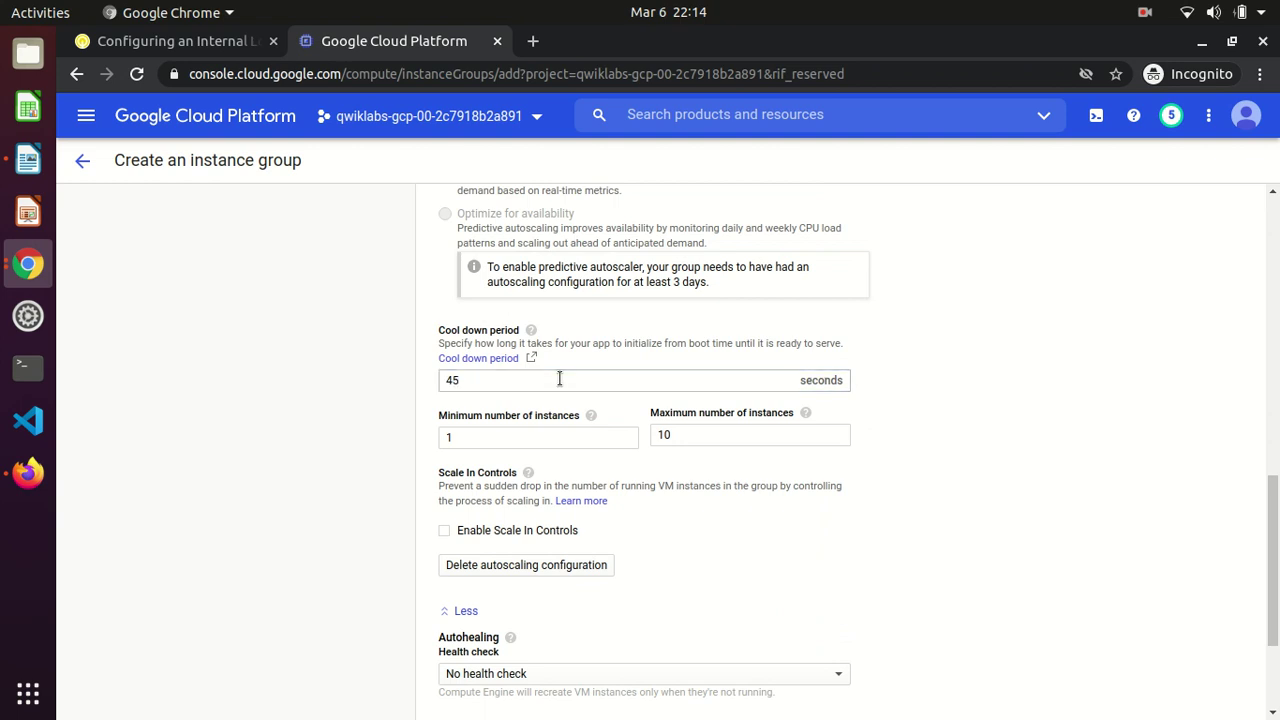
pyautogui.click(710, 443)
pyautogui.press('BackSpace')
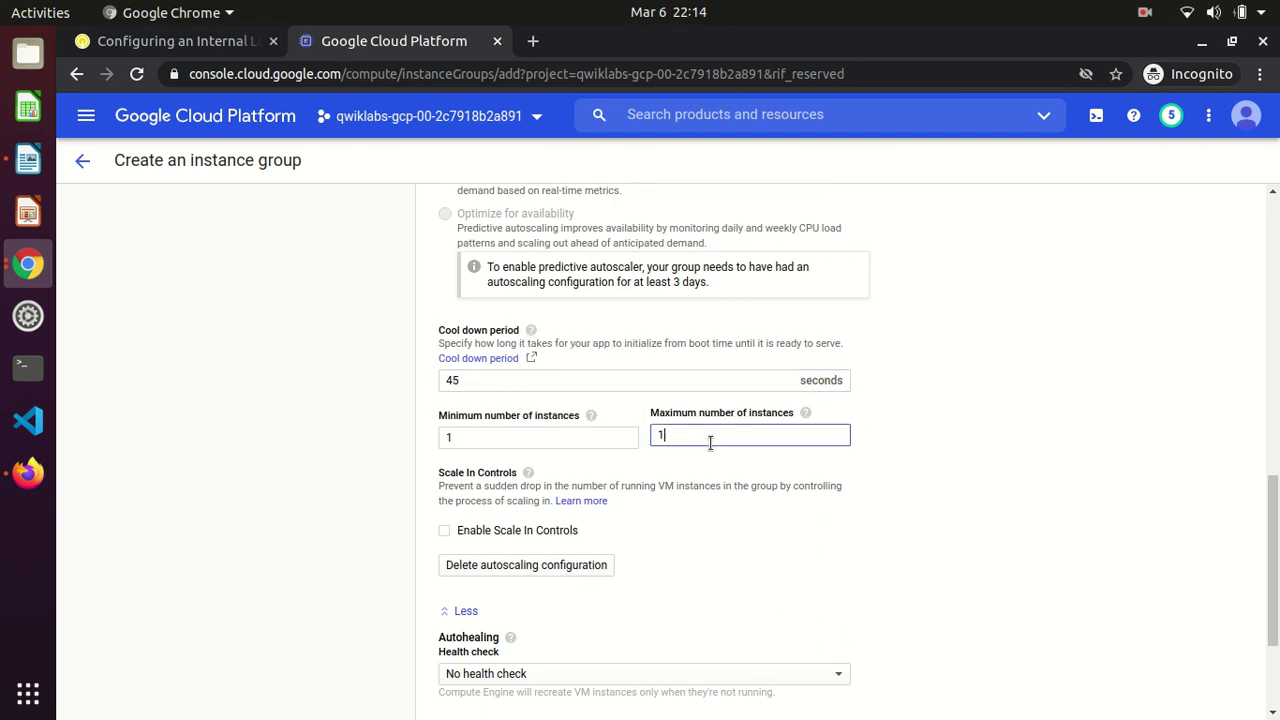
# - Check the settings against the lab instructions and create instance-group-1
pyautogui.click(180, 40)
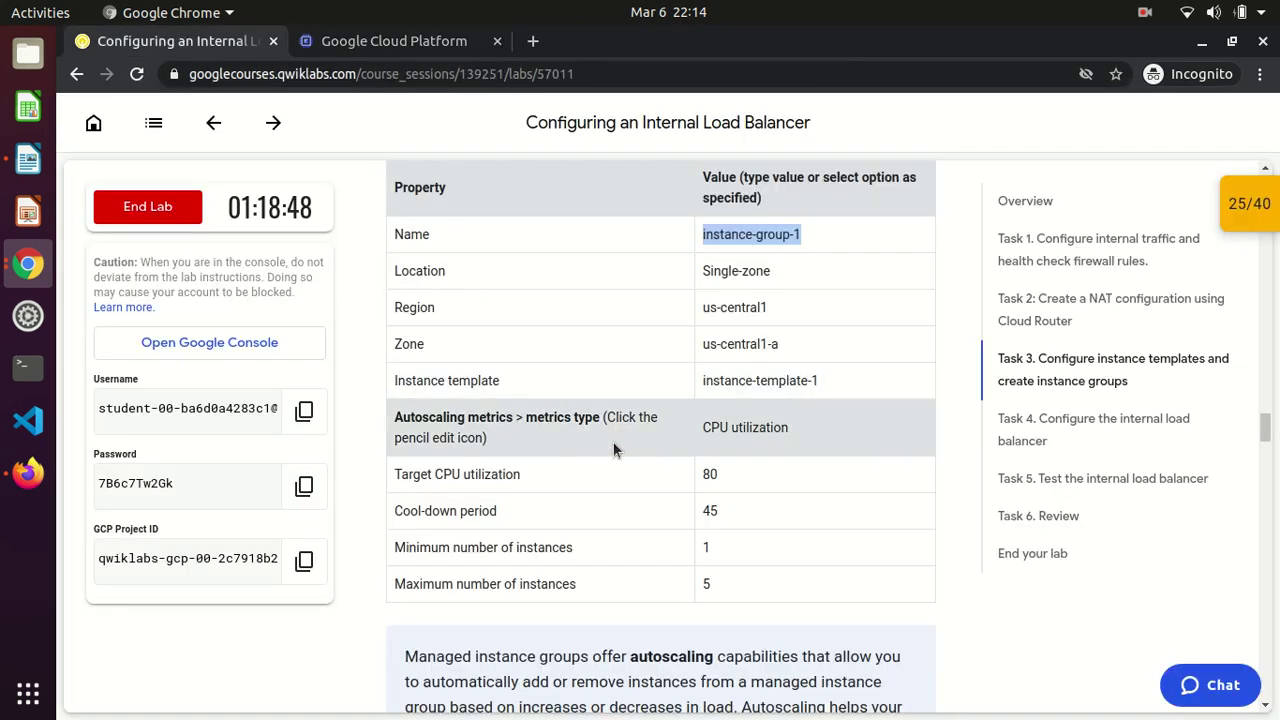
pyautogui.scroll(-5, 613, 450)
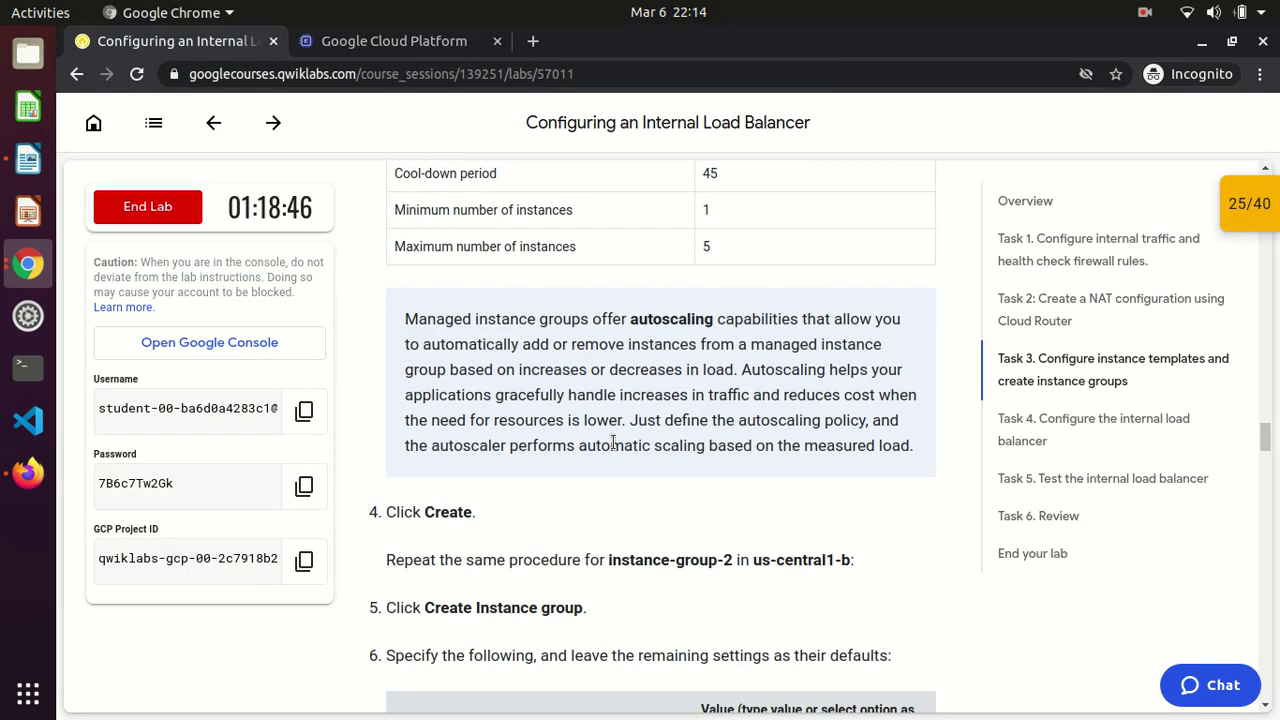
pyautogui.scroll(-2, 613, 445)
pyautogui.click(380, 42)
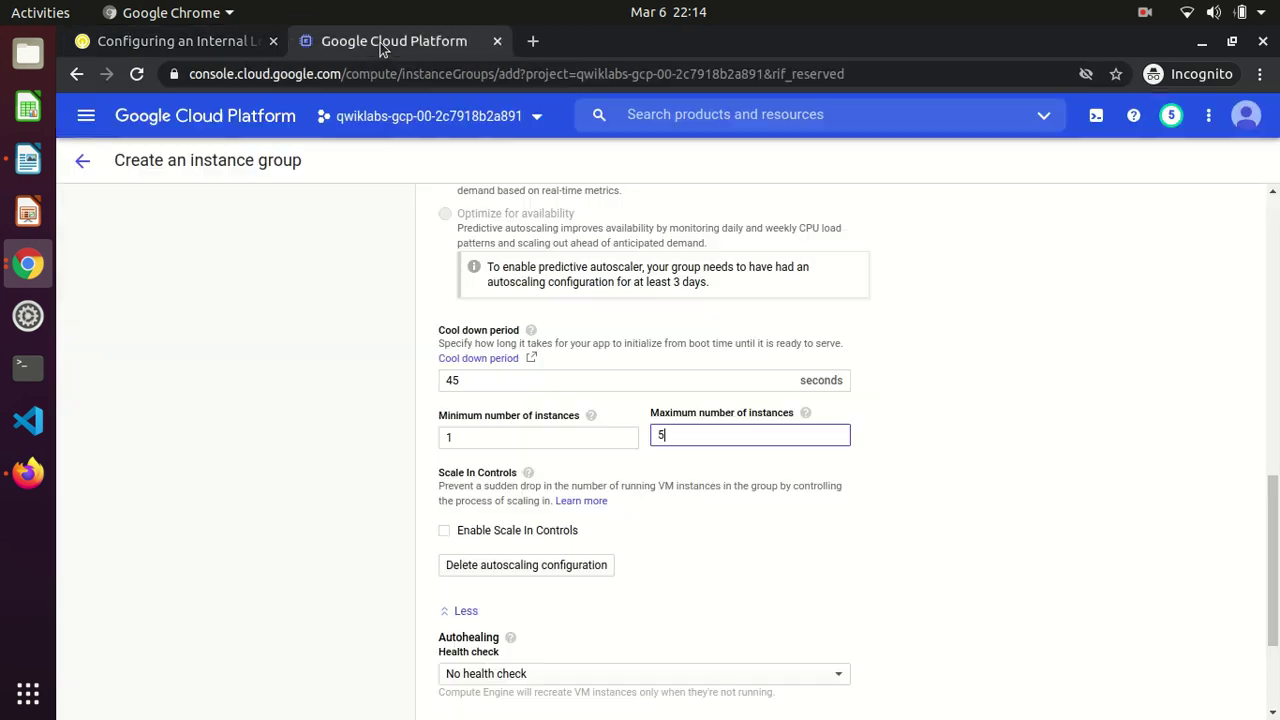
pyautogui.scroll(-3, 1215, 516)
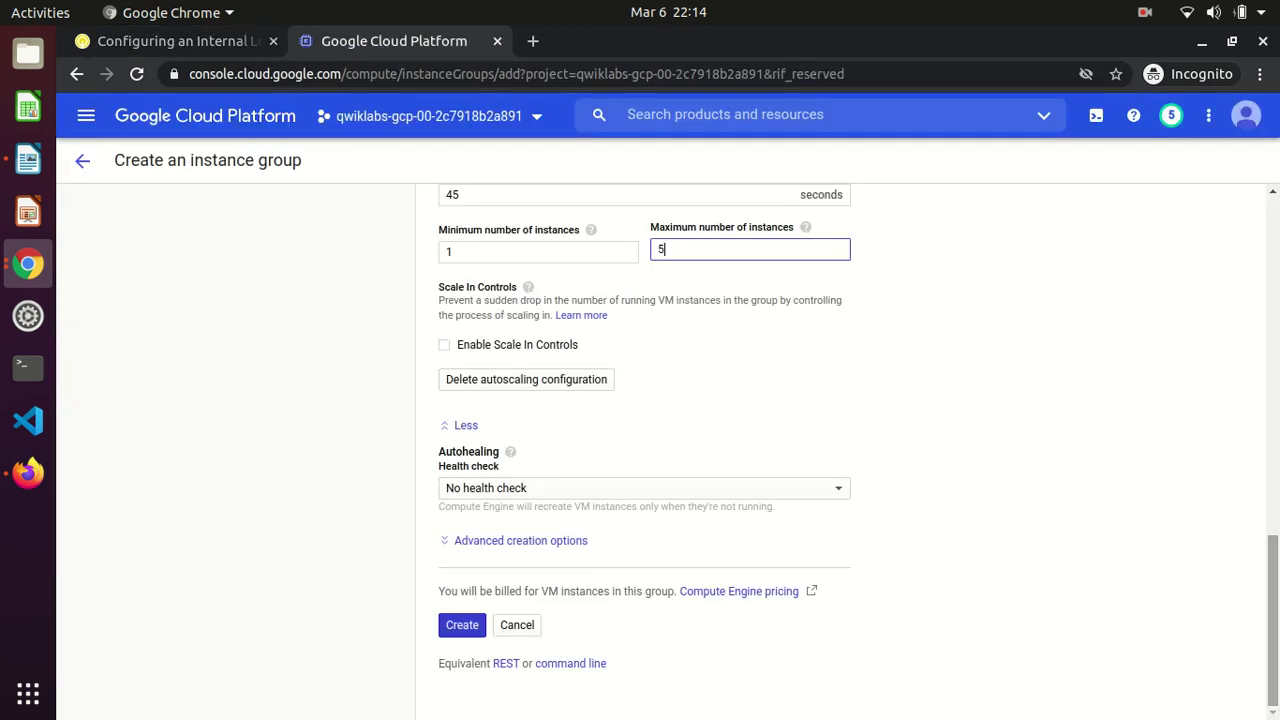
pyautogui.click(468, 625)
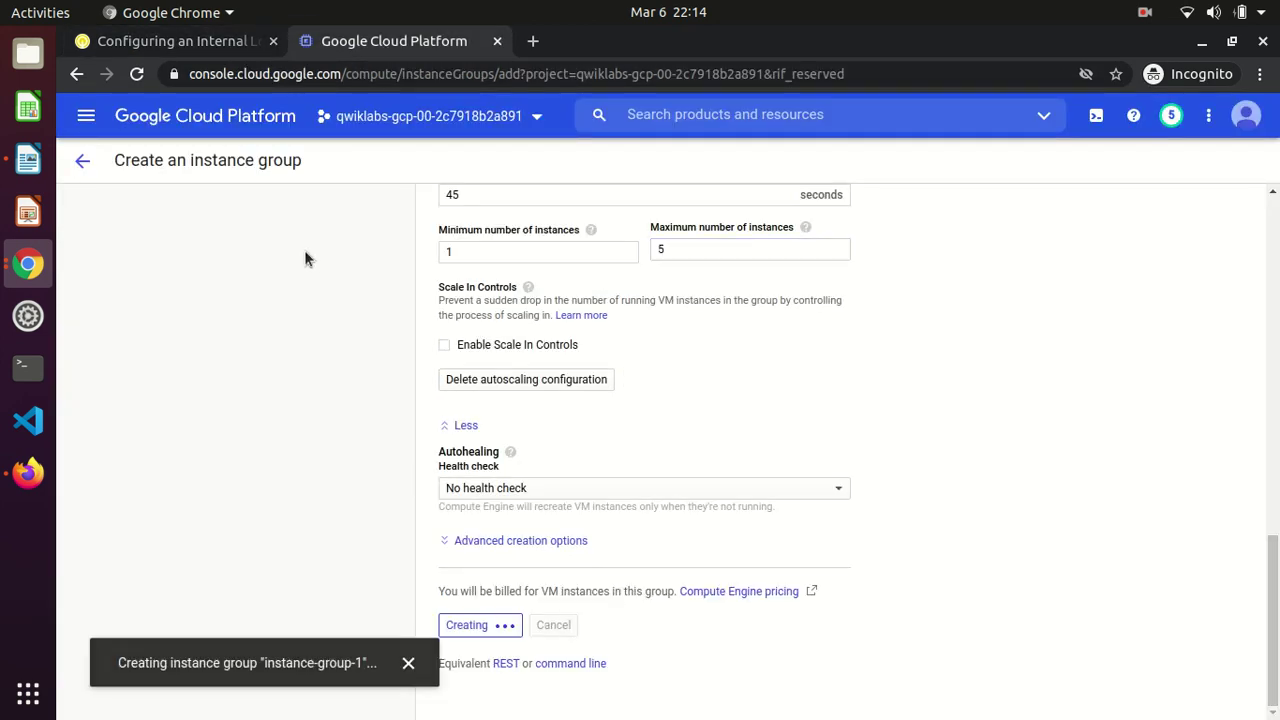
# - Copy the second group's name from the lab instructions and start another managed instance group named instance-group-2
pyautogui.click(173, 45)
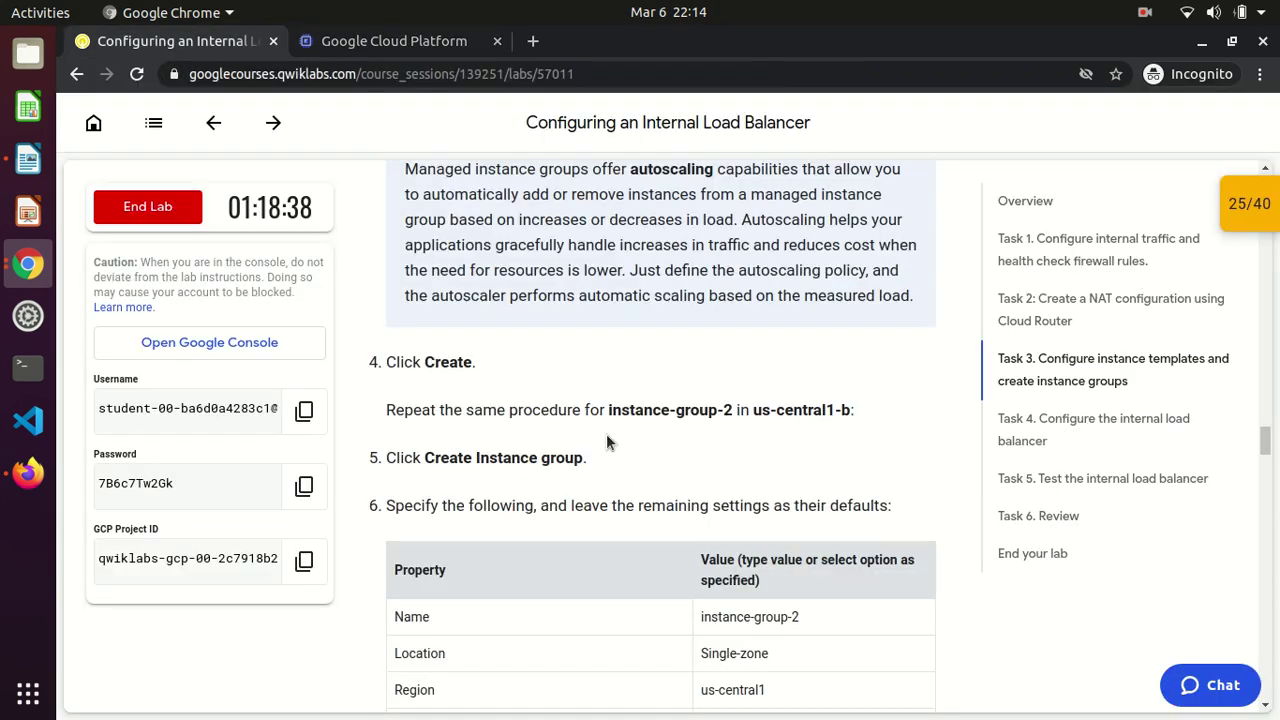
pyautogui.moveTo(701, 620); pyautogui.dragTo(783, 617)
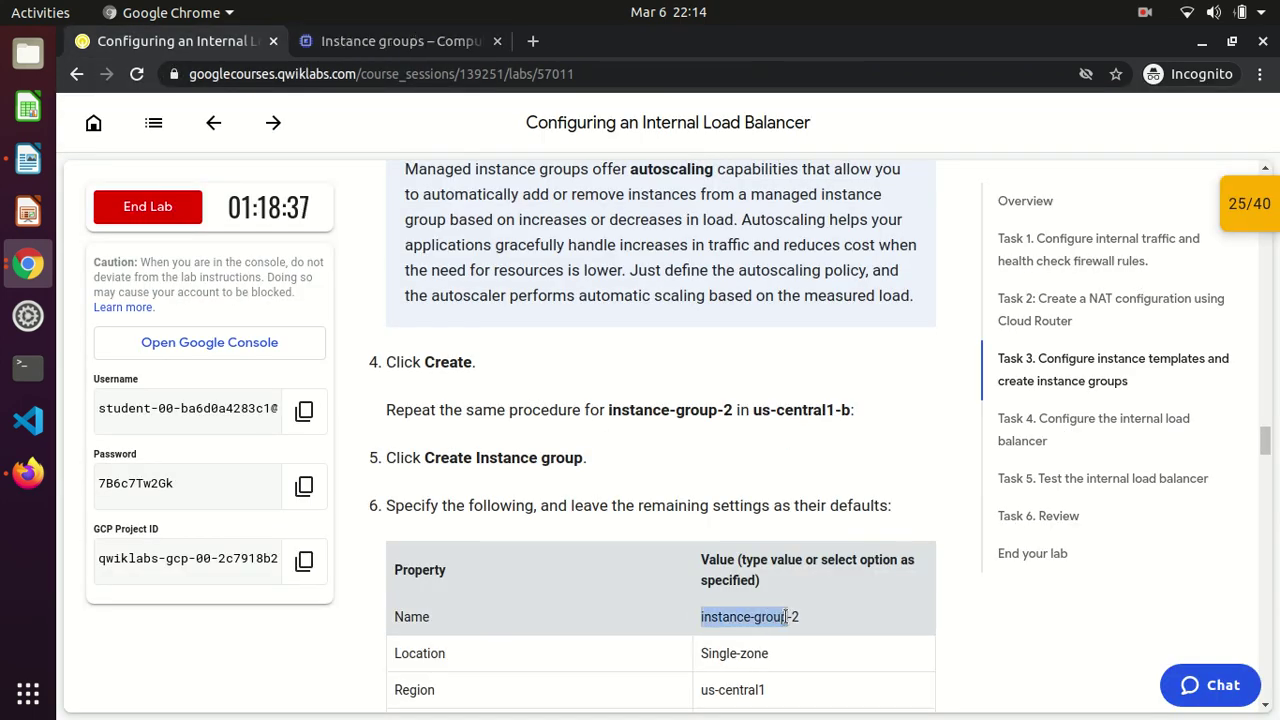
pyautogui.click(386, 41)
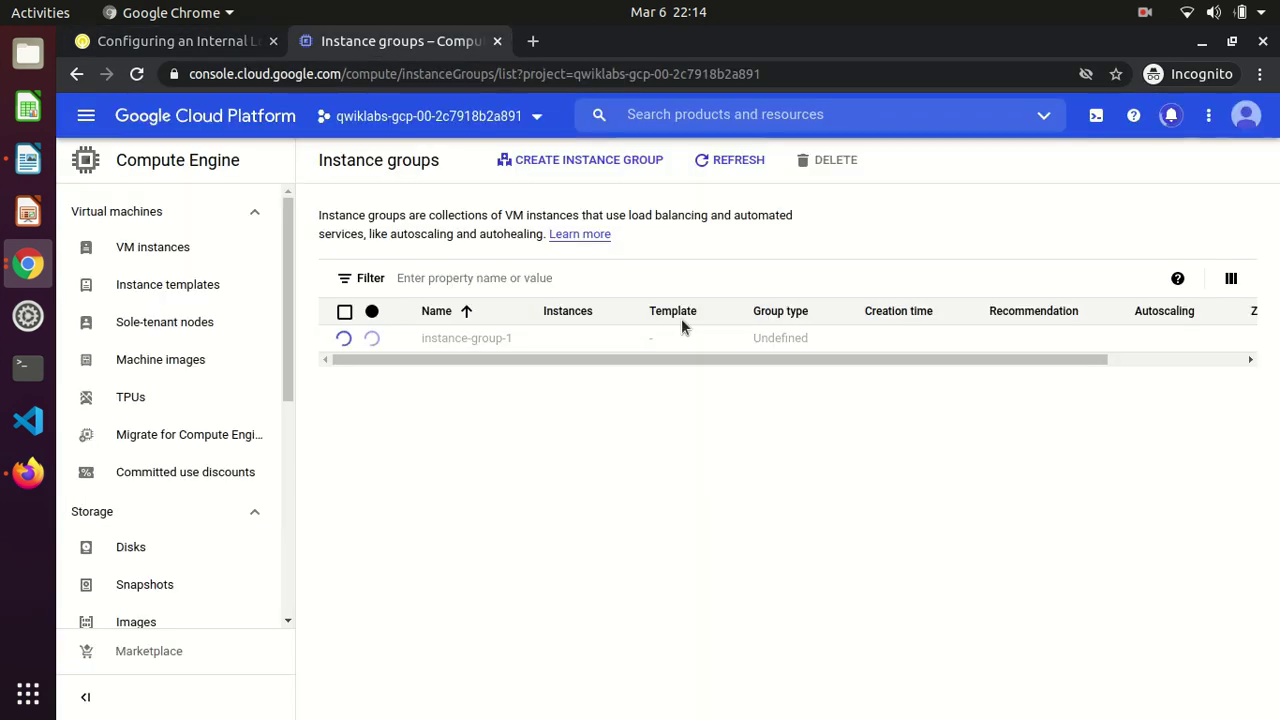
pyautogui.click(590, 162)
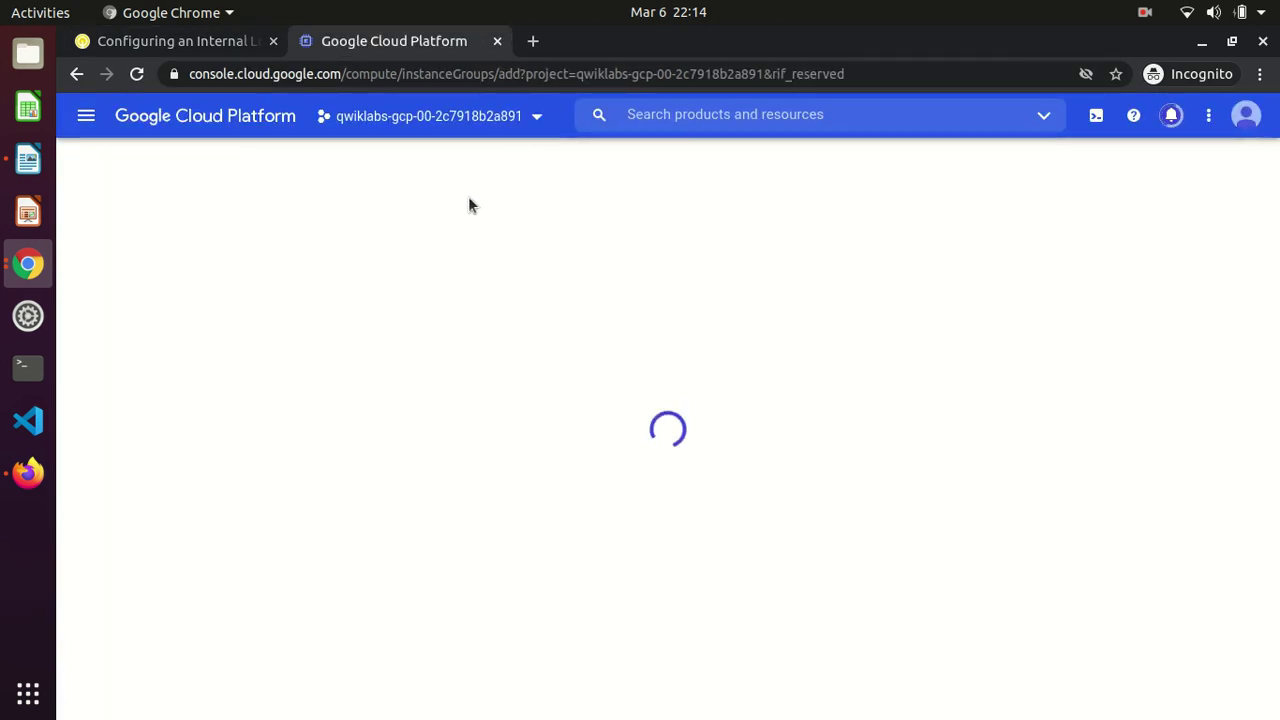
pyautogui.tripleClick(535, 269)
pyautogui.click(535, 269)
# - Following the lab's property table, set instance-group-2's zone to us-central1-b and its instance template to instance-template-2
pyautogui.click(210, 41)
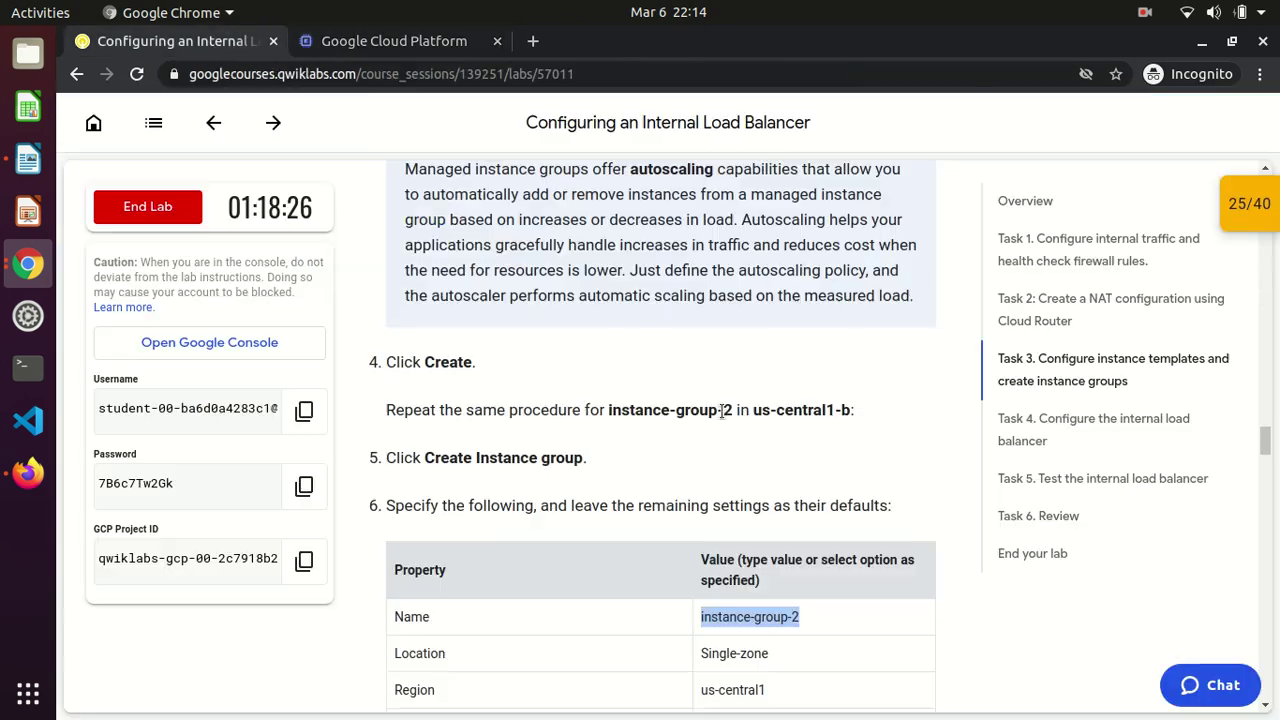
pyautogui.click(920, 468)
pyautogui.scroll(-3, 920, 468)
pyautogui.scroll(-1, 920, 466)
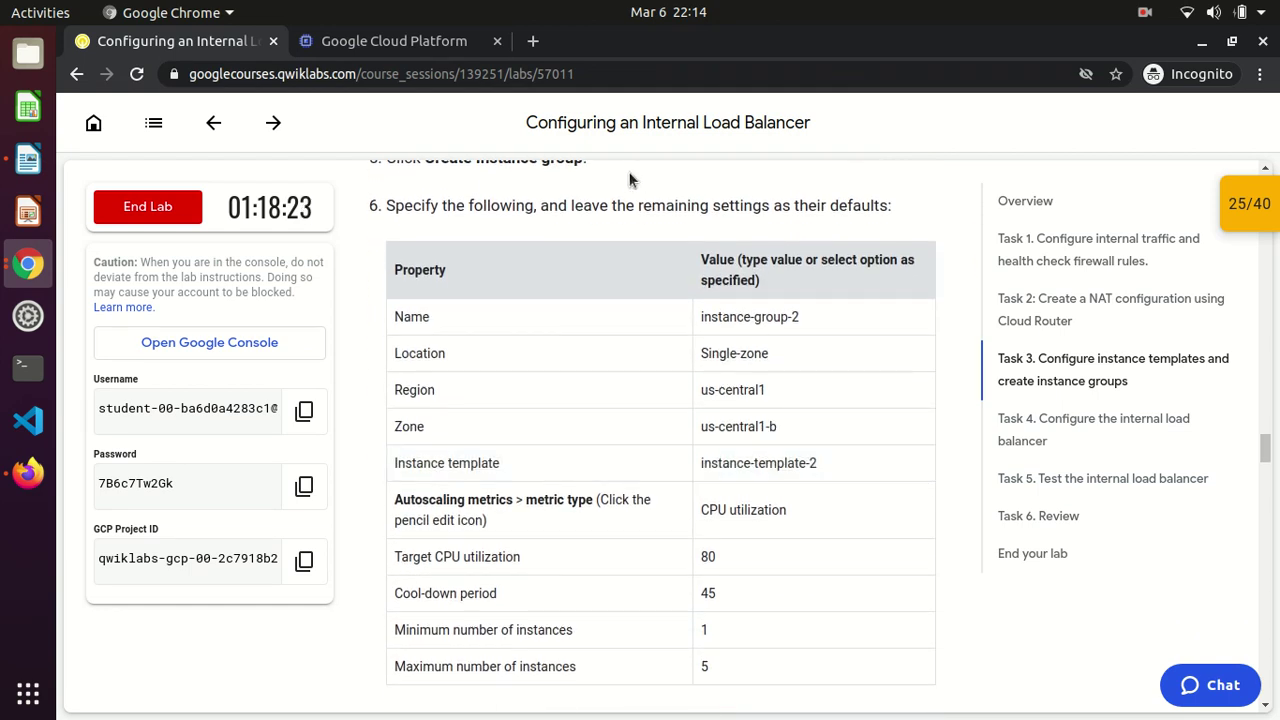
pyautogui.click(370, 36)
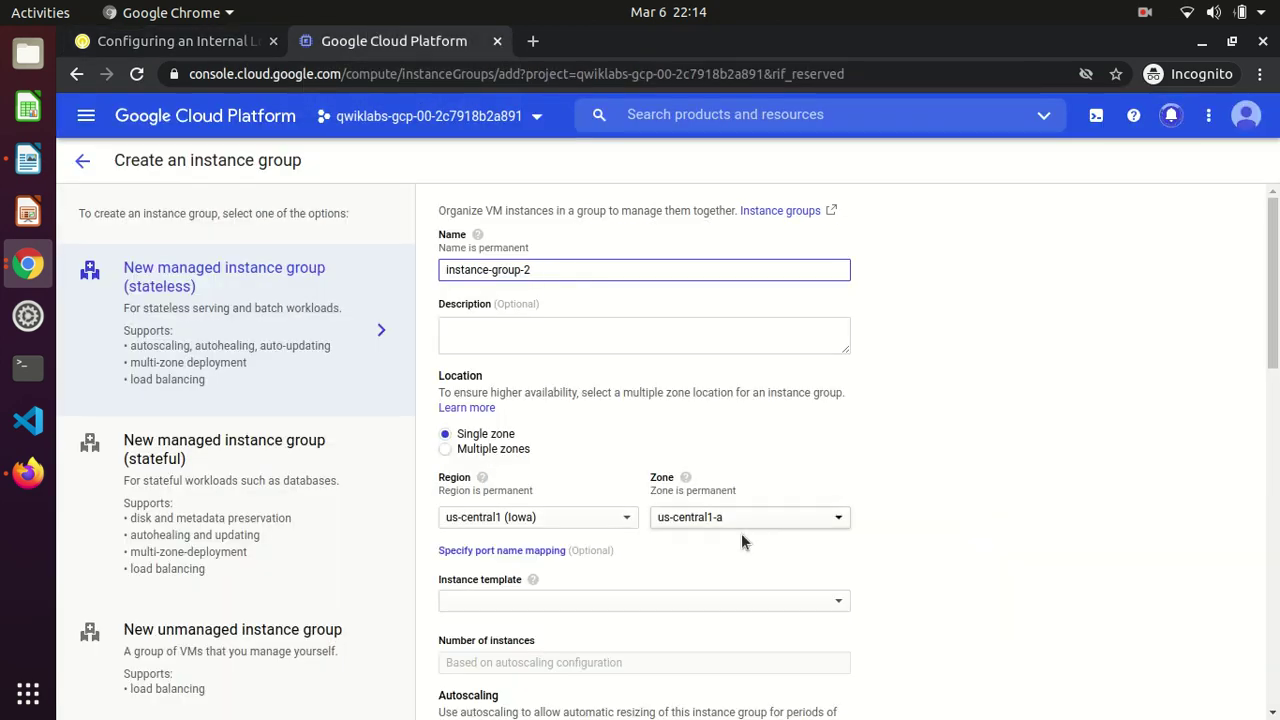
pyautogui.click(742, 525)
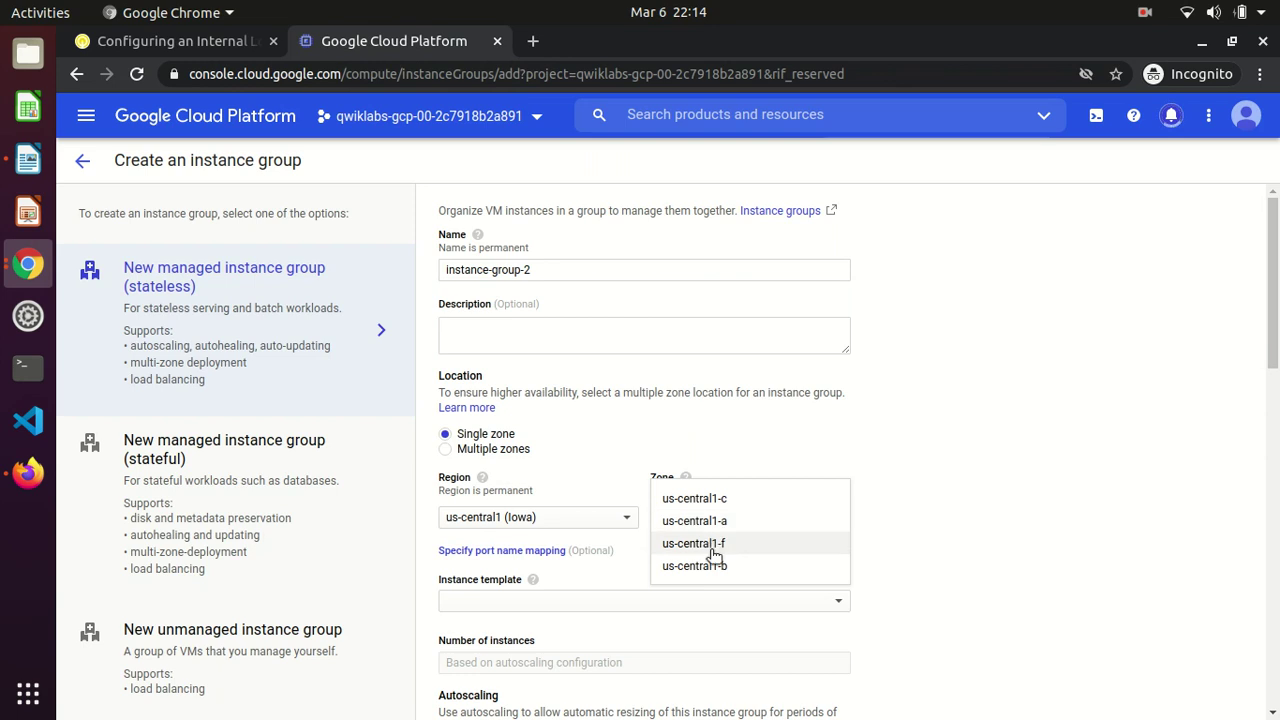
pyautogui.click(712, 566)
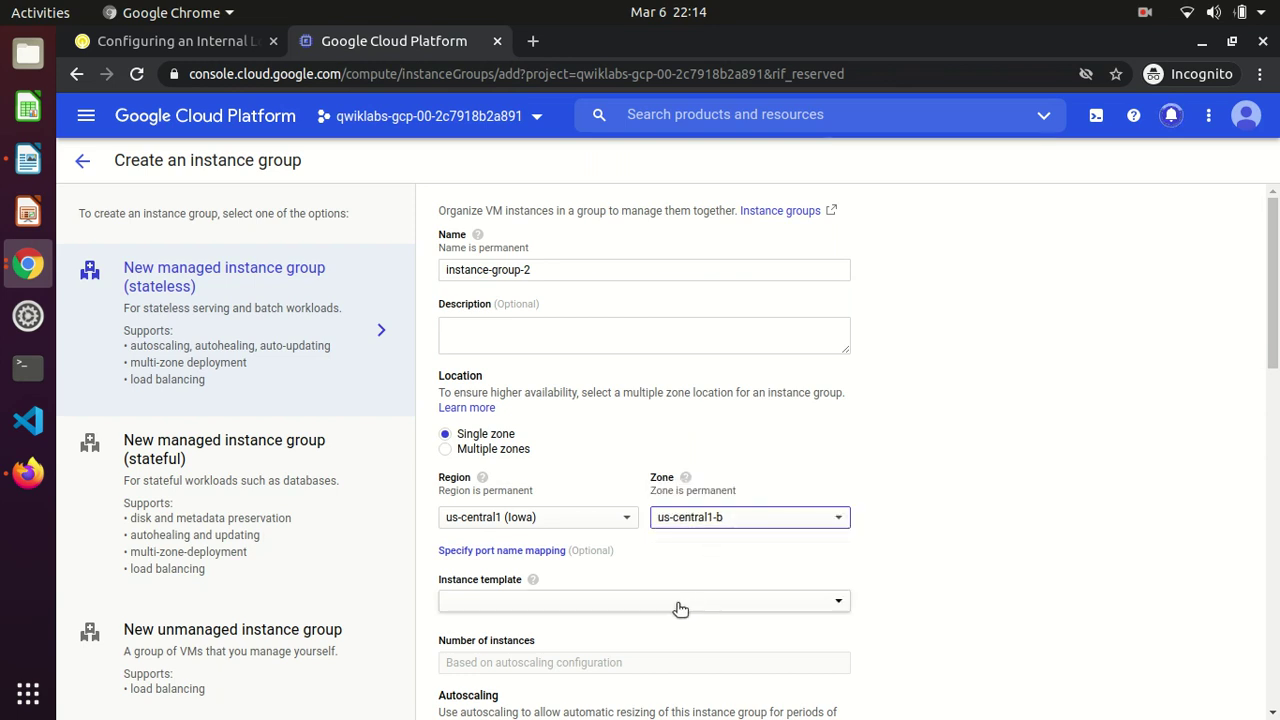
pyautogui.click(672, 602)
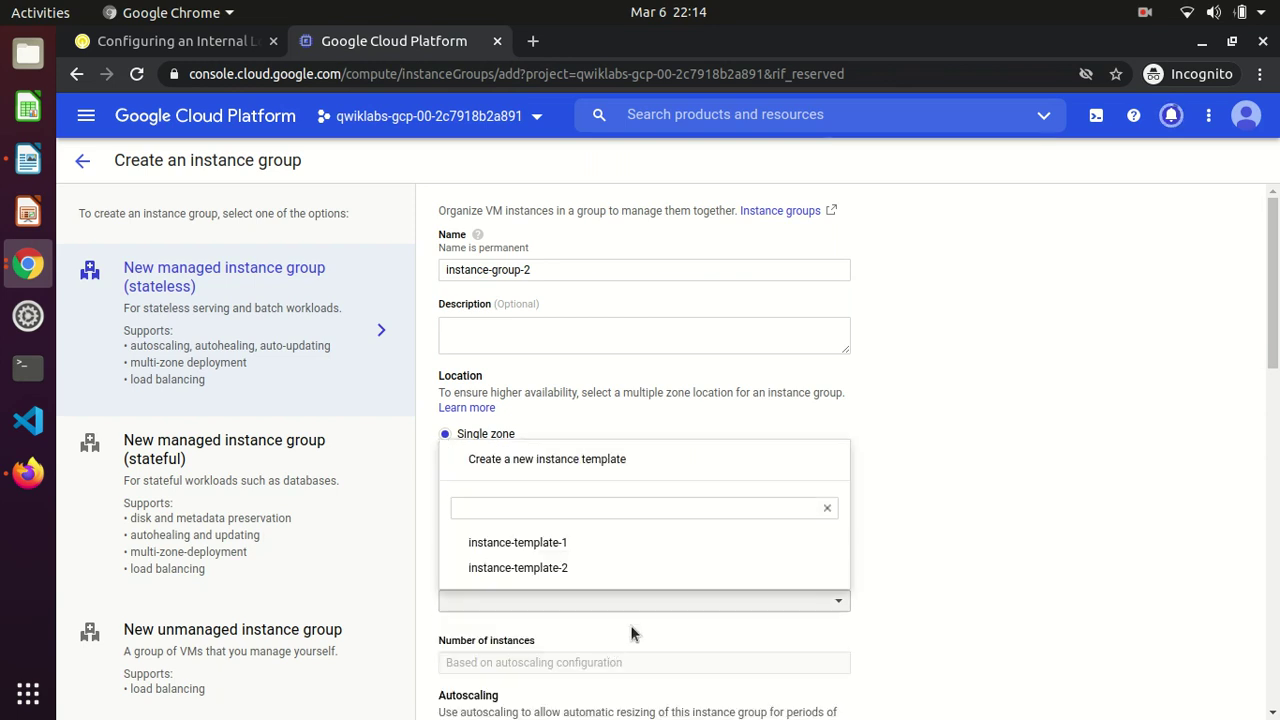
pyautogui.click(566, 568)
# - Following the lab's property table, set instance-group-2's autoscaling metric to a target CPU utilization of 80%
pyautogui.click(220, 51)
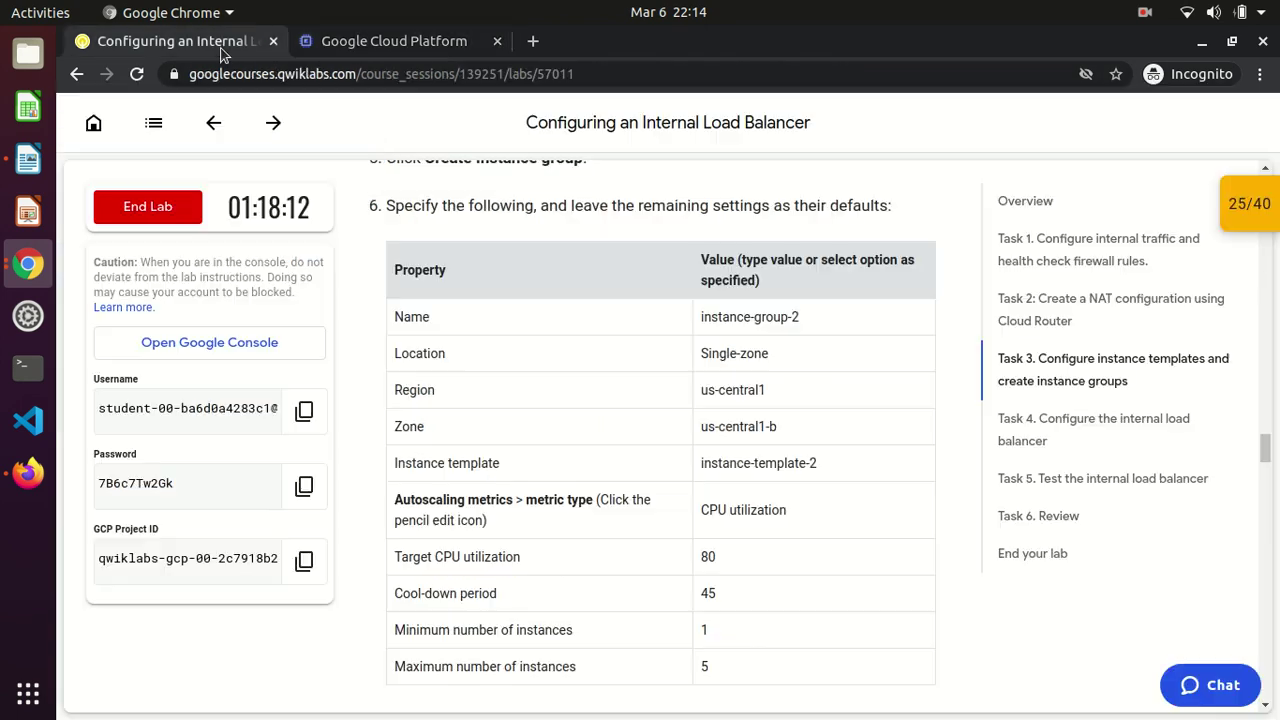
pyautogui.click(387, 41)
pyautogui.moveTo(1274, 304); pyautogui.dragTo(1276, 543)
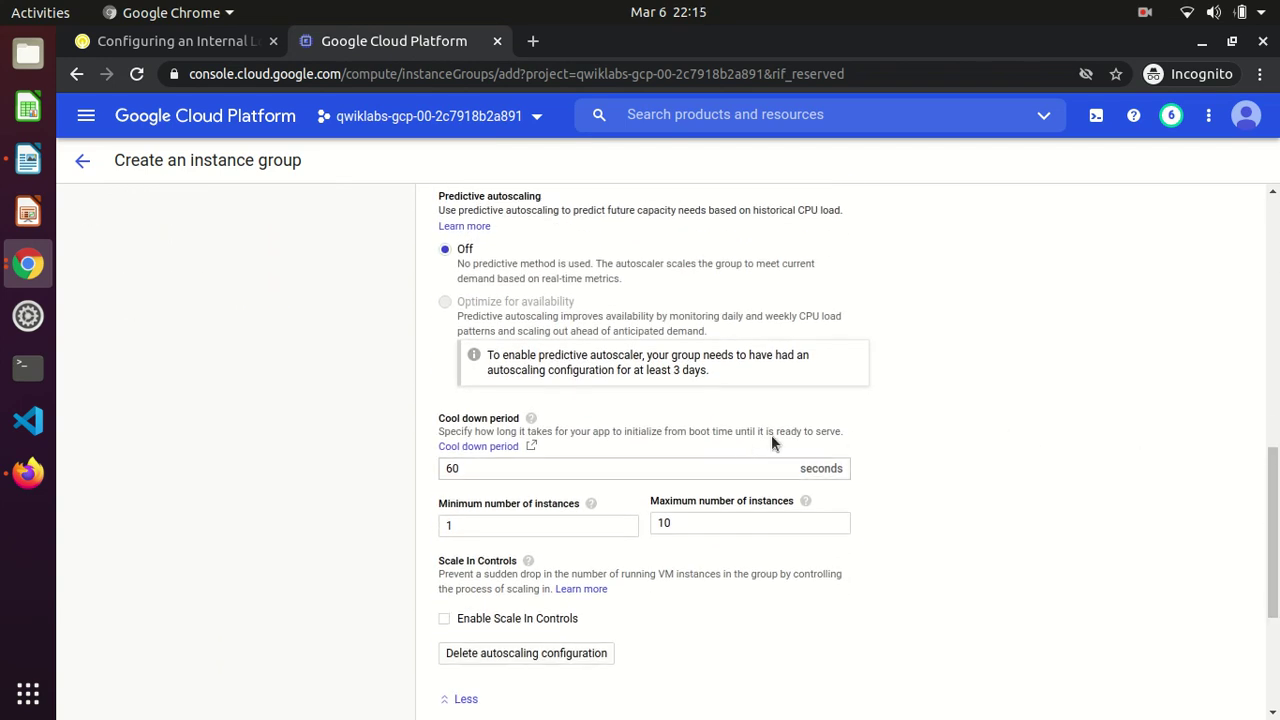
pyautogui.moveTo(1272, 532); pyautogui.dragTo(1274, 374)
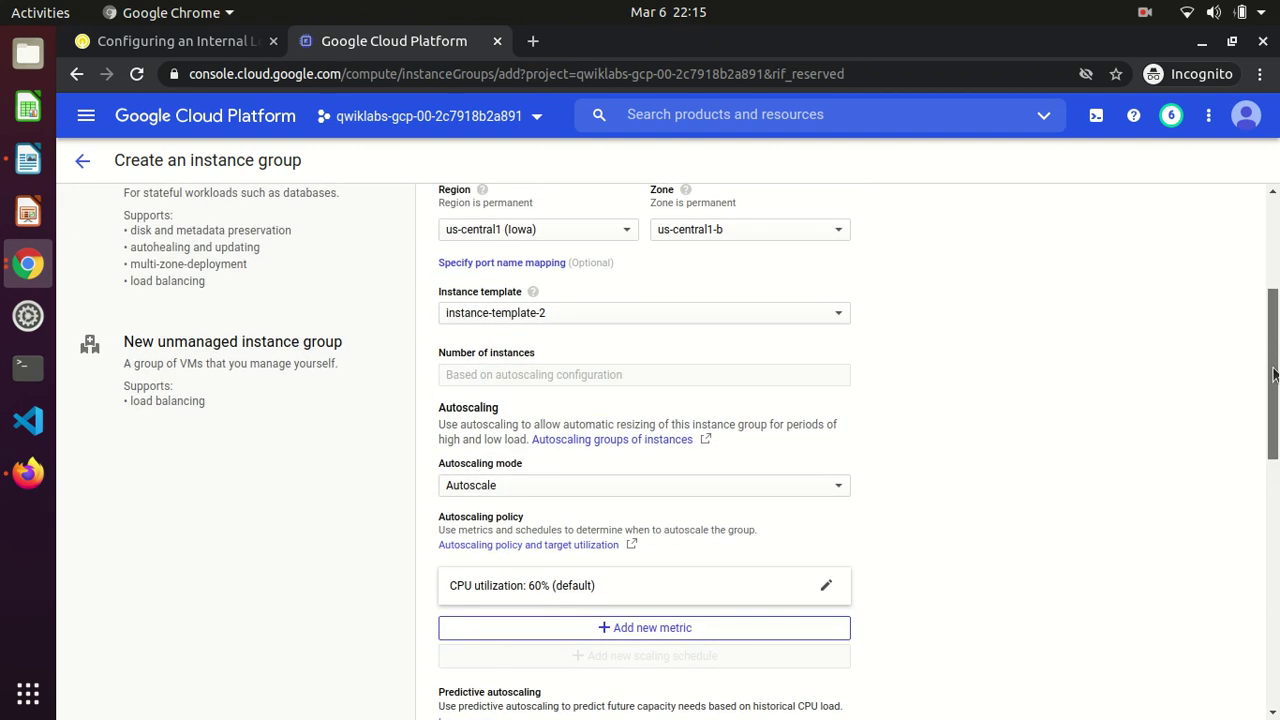
pyautogui.click(826, 585)
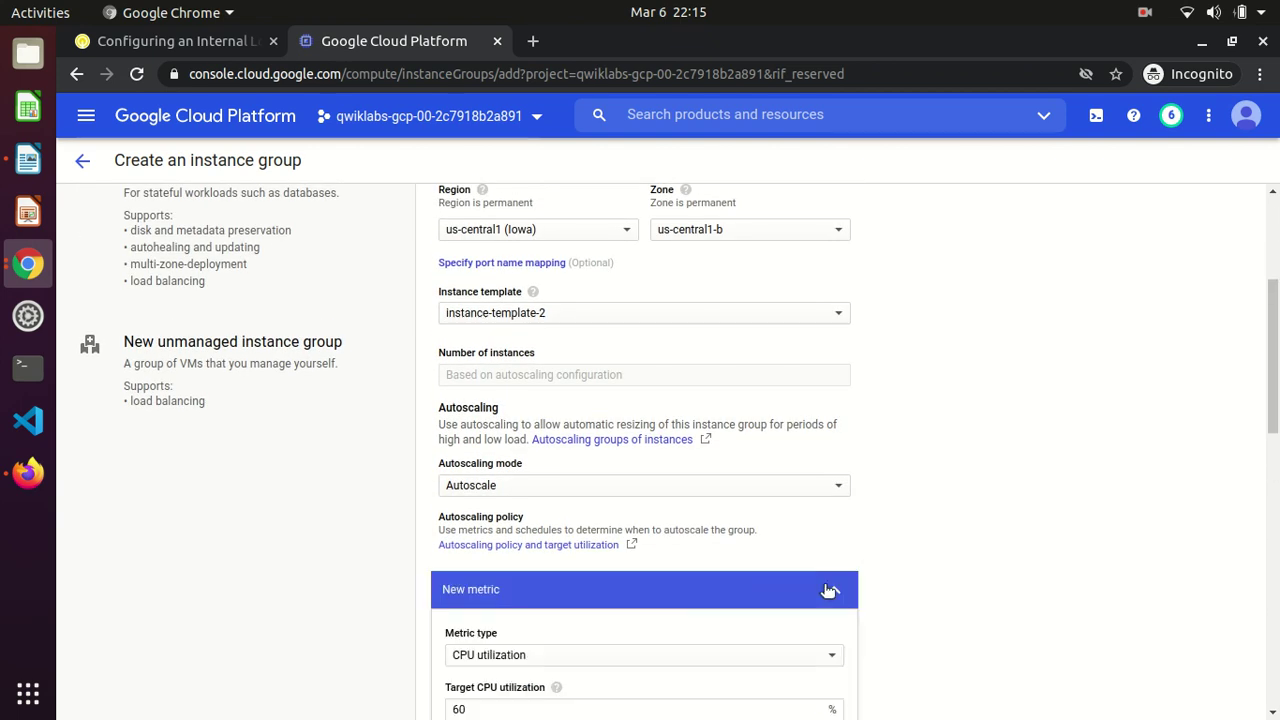
pyautogui.moveTo(1272, 400); pyautogui.dragTo(1272, 490)
pyautogui.doubleClick(647, 403)
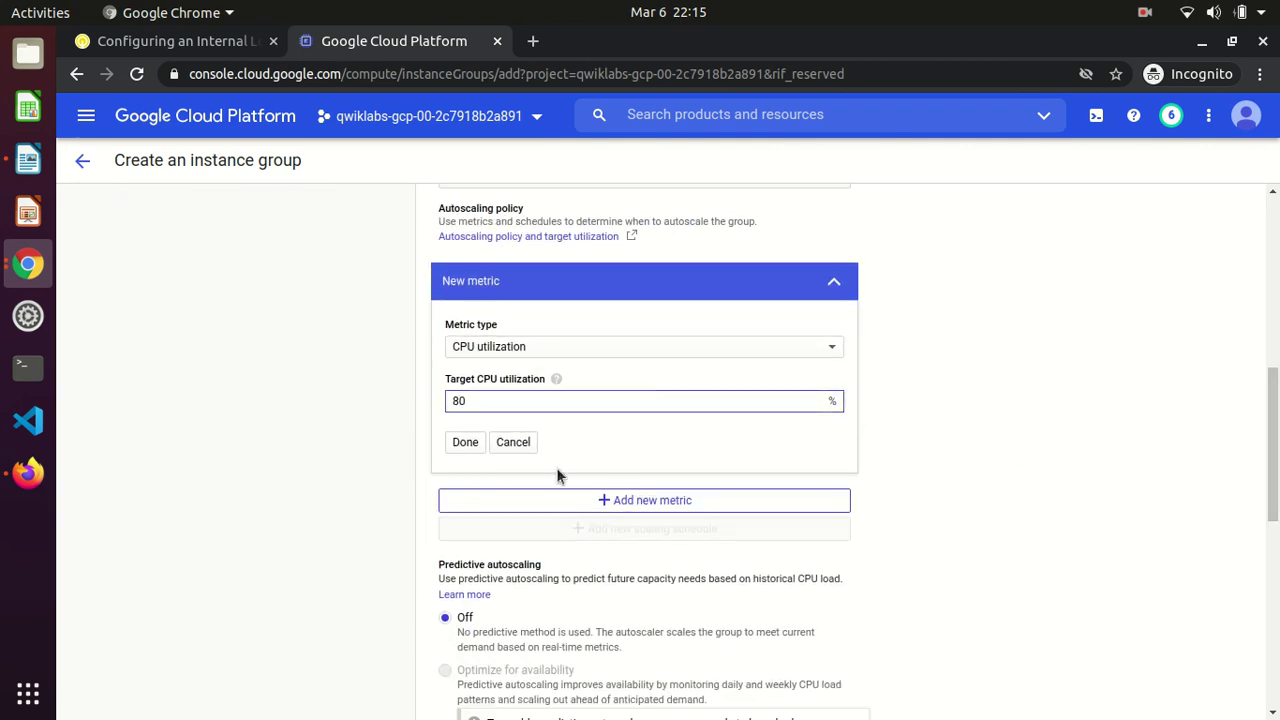
pyautogui.click(463, 442)
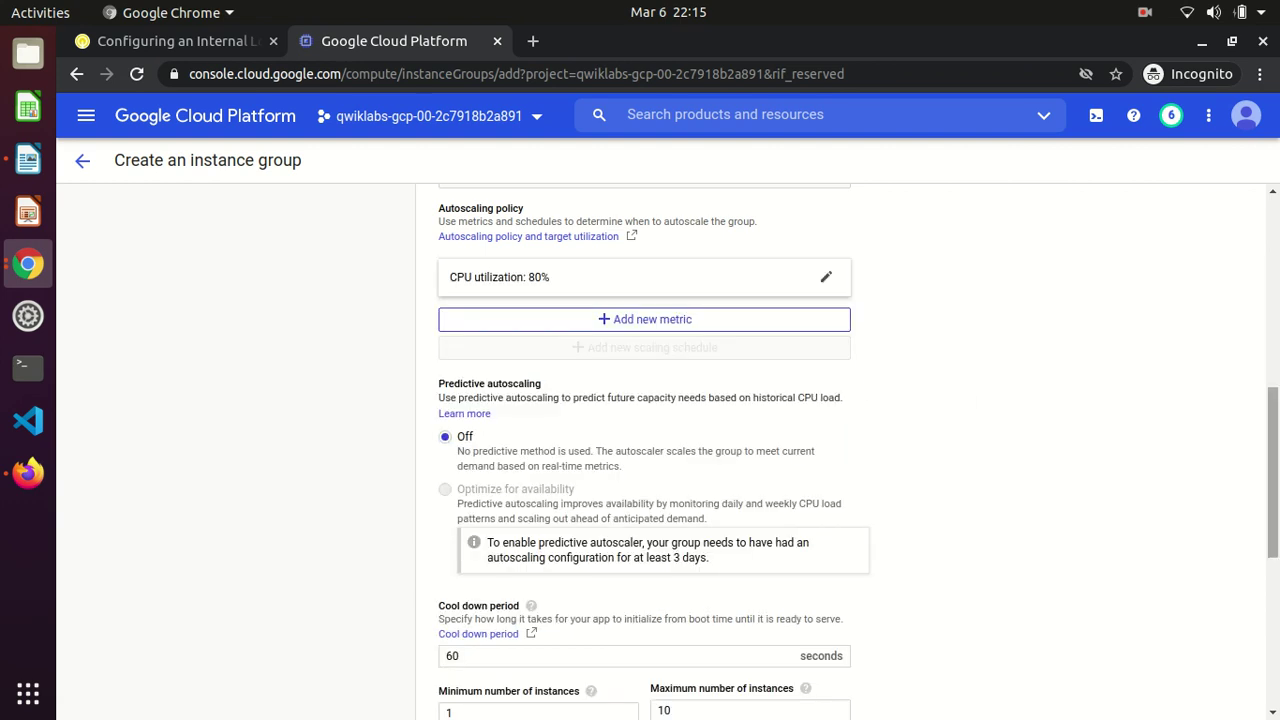
# - Set instance-group-2's cool down period to 45 seconds and its maximum number of instances to 5
pyautogui.scroll(-5, 728, 387)
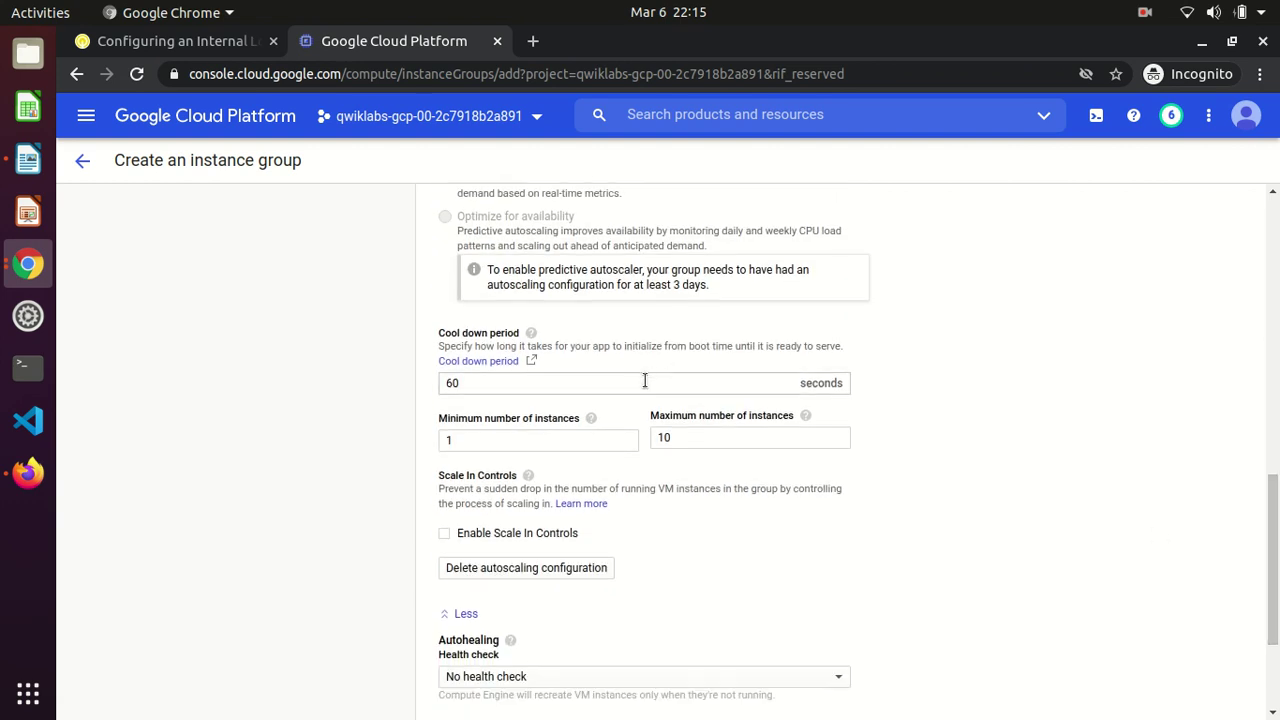
pyautogui.doubleClick(643, 382)
pyautogui.write('45')
pyautogui.click(715, 437)
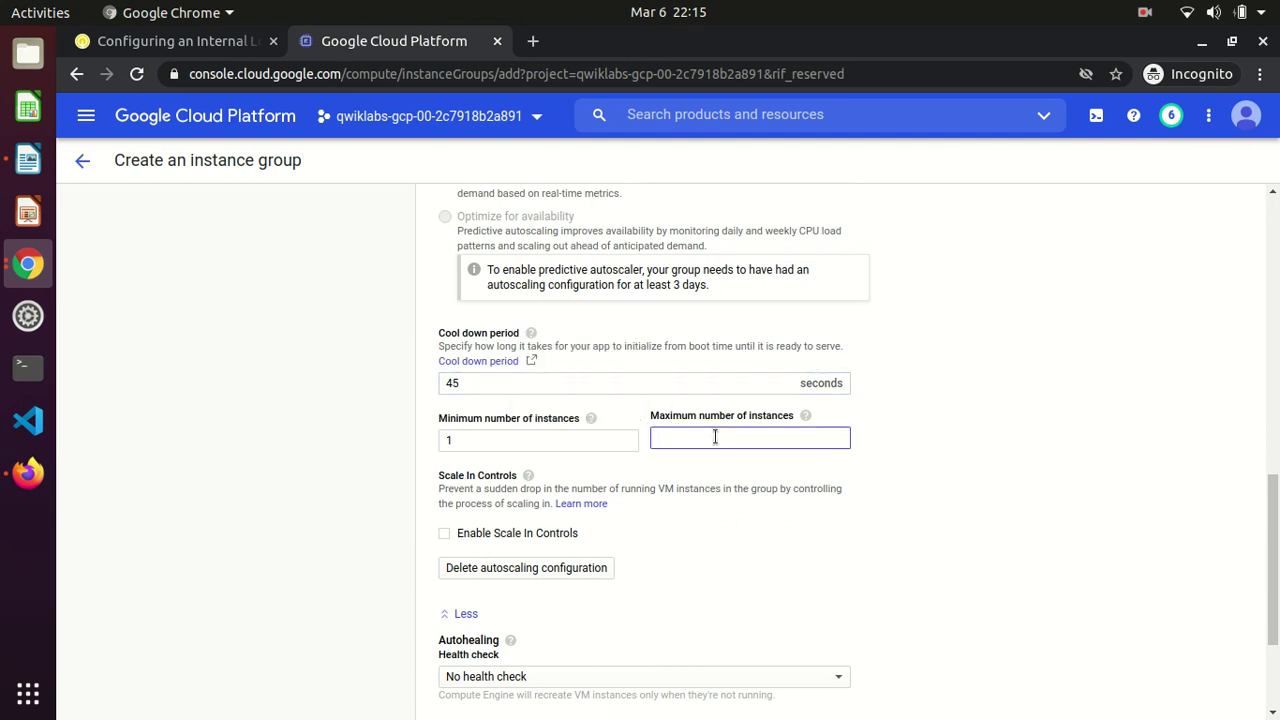
# - Check the autoscaling values against the lab instructions and create instance-group-2
pyautogui.click(192, 41)
pyautogui.scroll(-5, 602, 390)
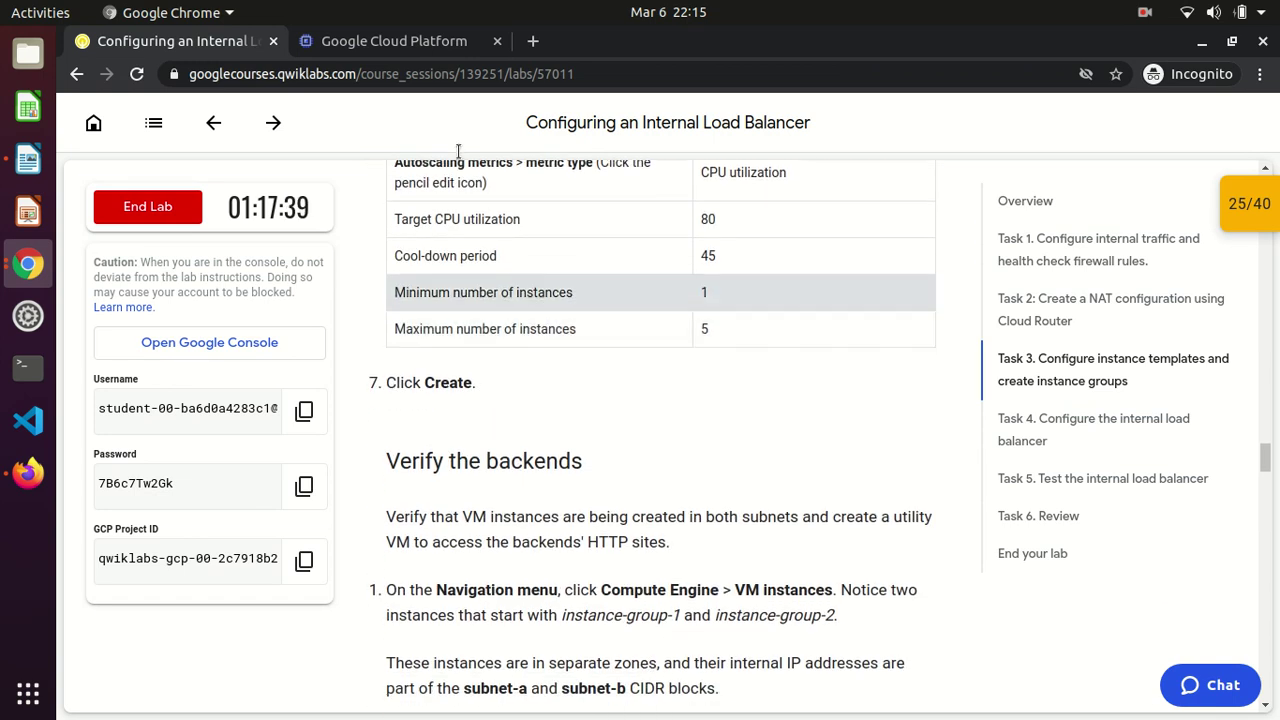
pyautogui.click(394, 41)
pyautogui.scroll(-3, 673, 582)
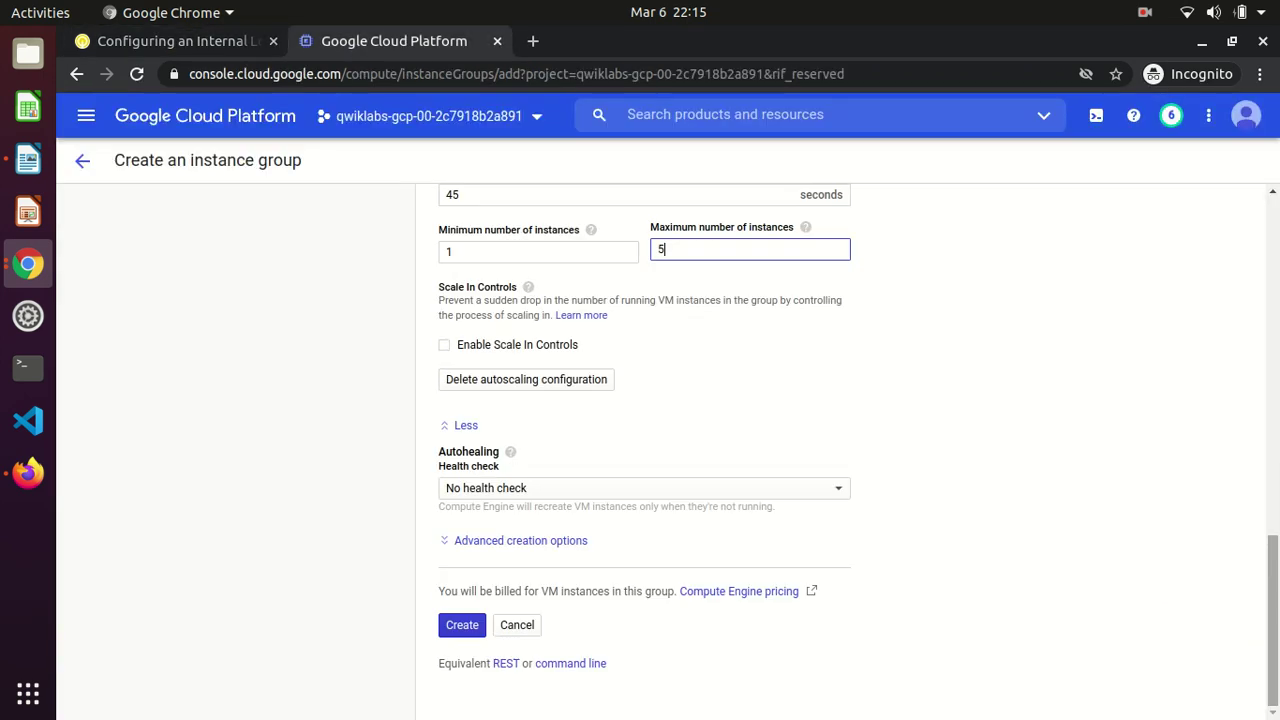
pyautogui.click(462, 627)
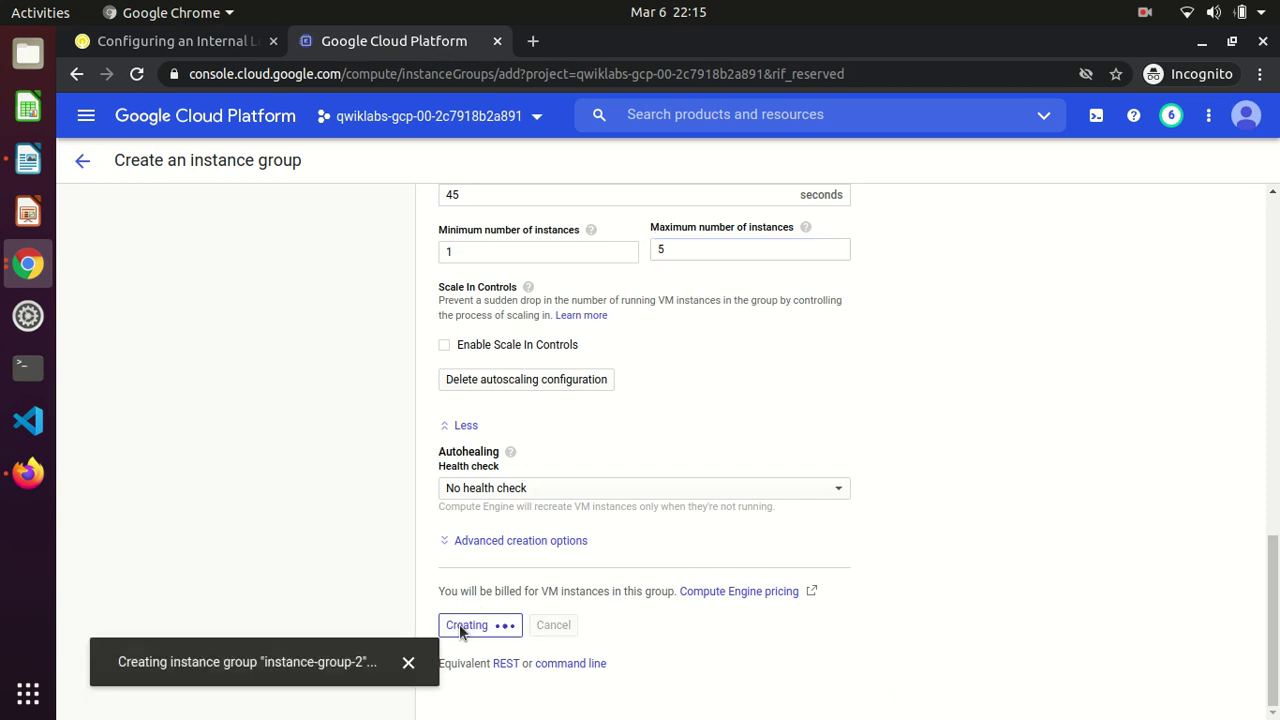
# - Read the lab's Verify the backends section through to the property table for the utility-vm instance
pyautogui.click(177, 41)
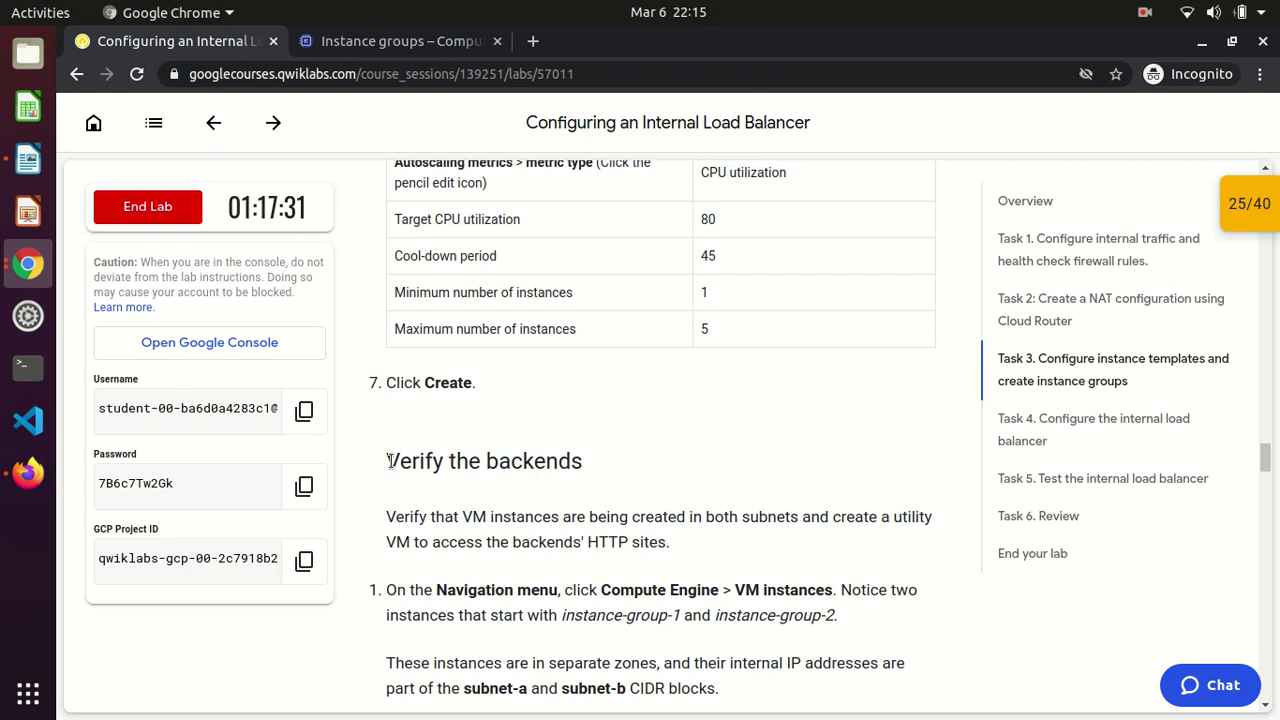
pyautogui.moveTo(384, 458); pyautogui.dragTo(667, 471)
pyautogui.click(665, 463)
pyautogui.scroll(-4, 665, 463)
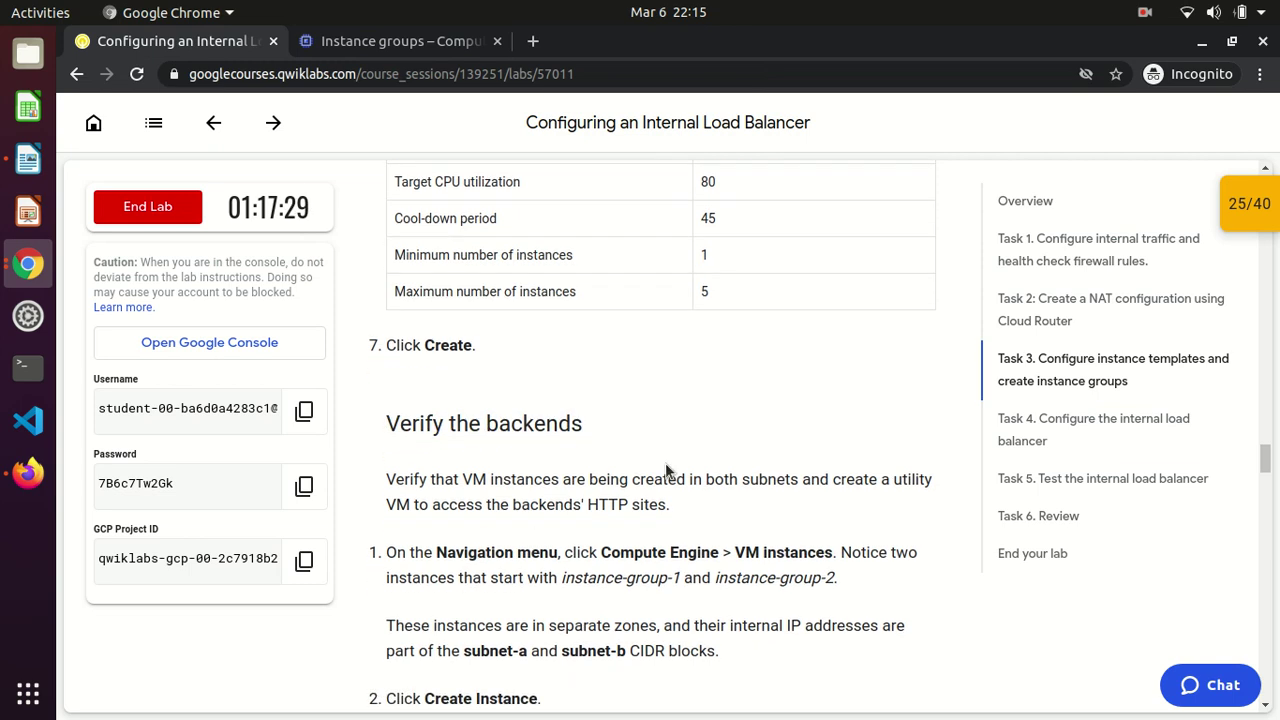
pyautogui.scroll(-4, 665, 463)
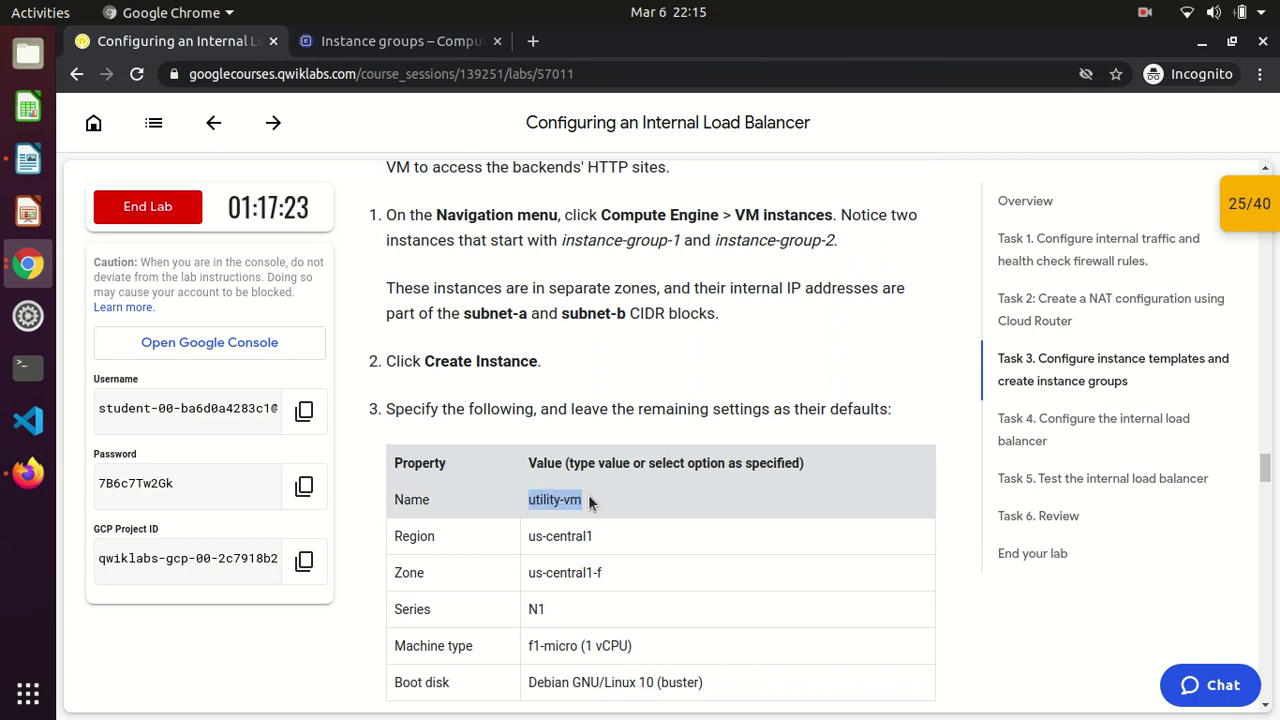
# - Switch to the Google Cloud console and start a new Compute Engine VM instance named utility-vm
pyautogui.click(392, 38)
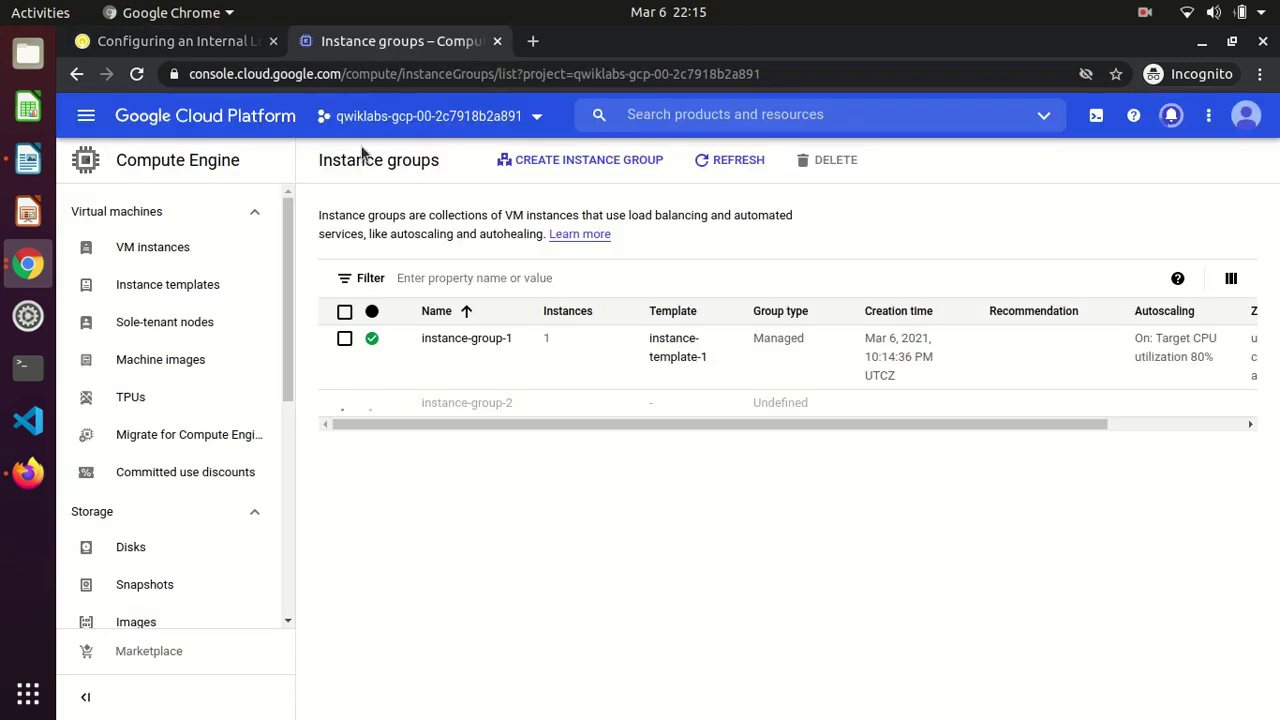
pyautogui.click(178, 248)
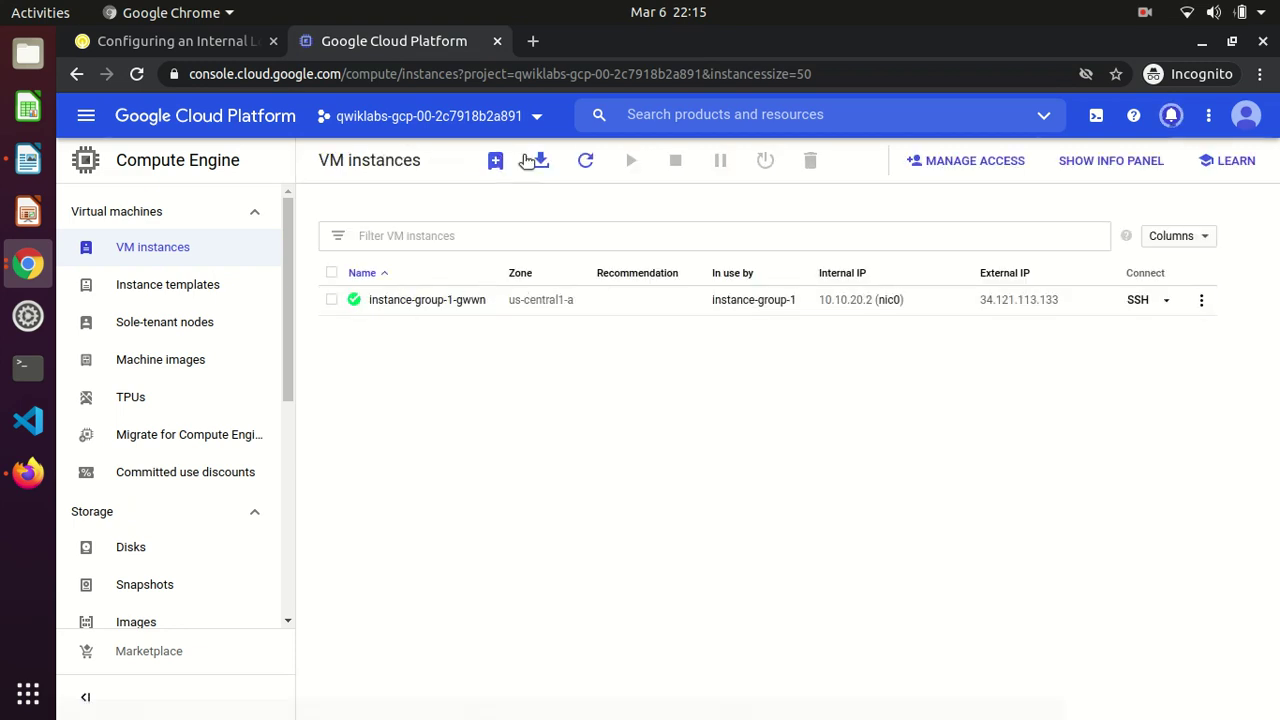
pyautogui.click(496, 162)
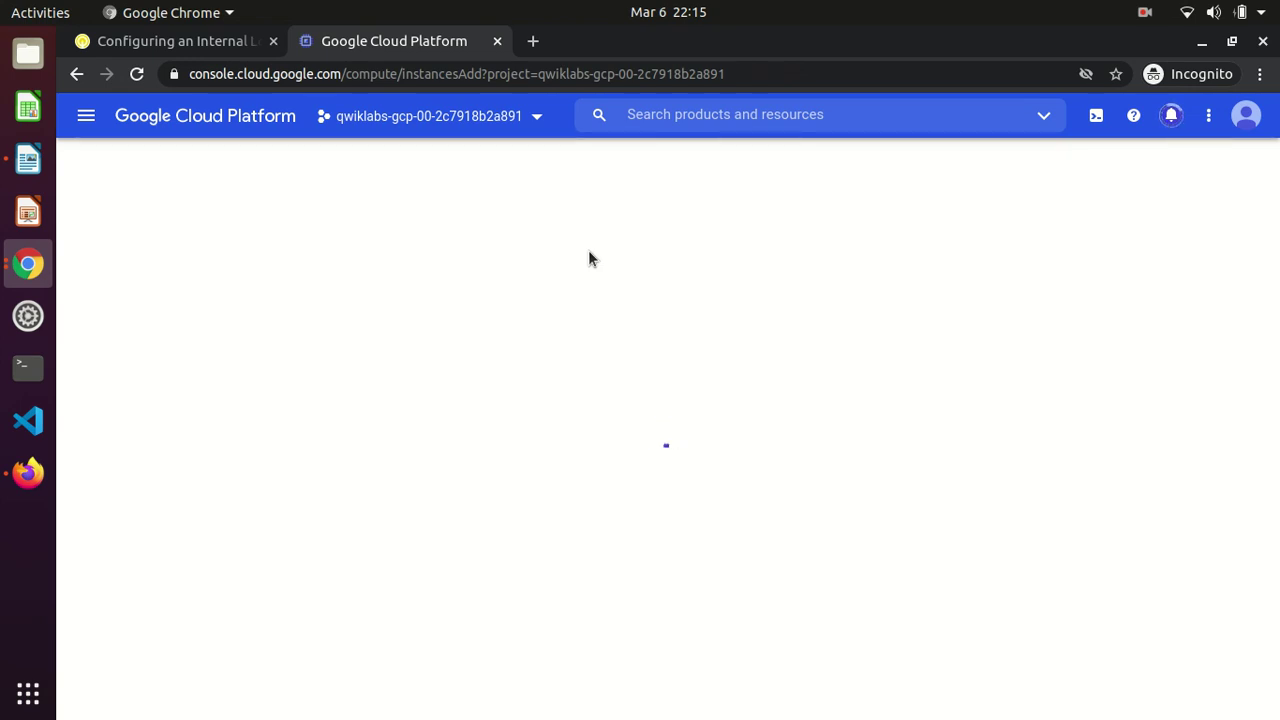
pyautogui.tripleClick(588, 251)
pyautogui.write('utility-vm')
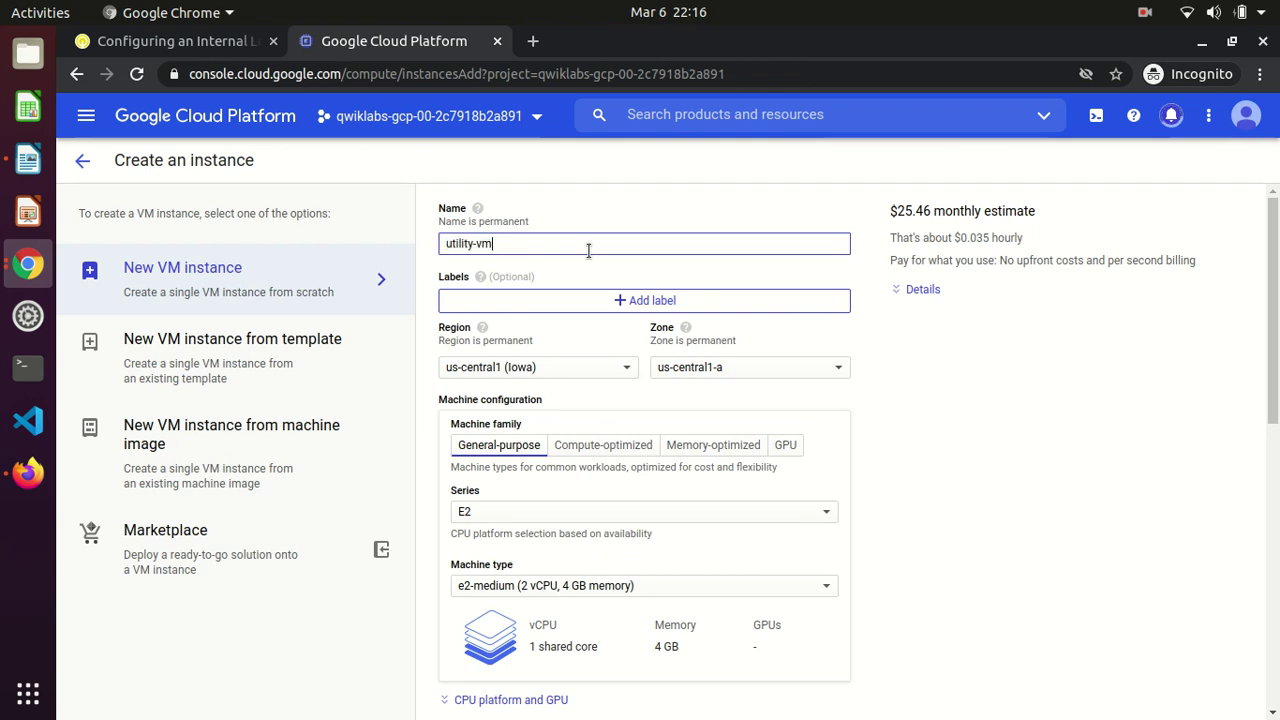
# - Set the instance's zone to us-central1-f, its series to N1 and its machine type to f1-micro
pyautogui.click(772, 371)
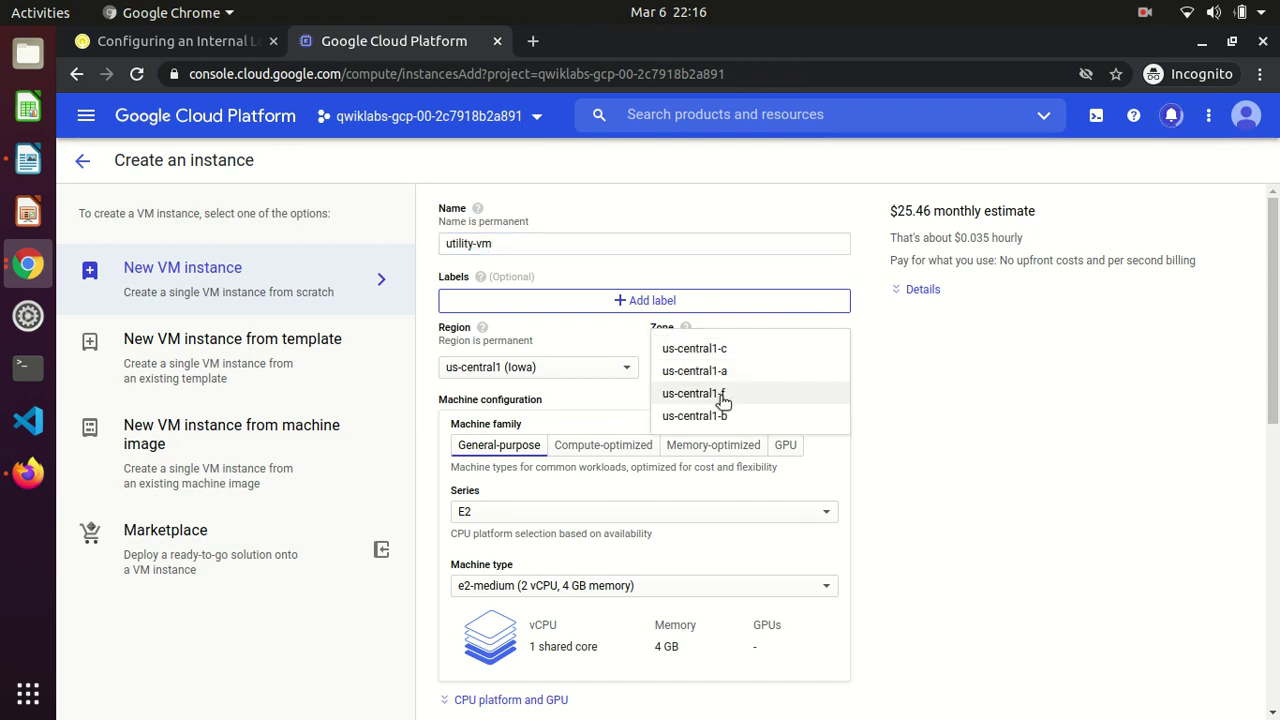
pyautogui.click(720, 396)
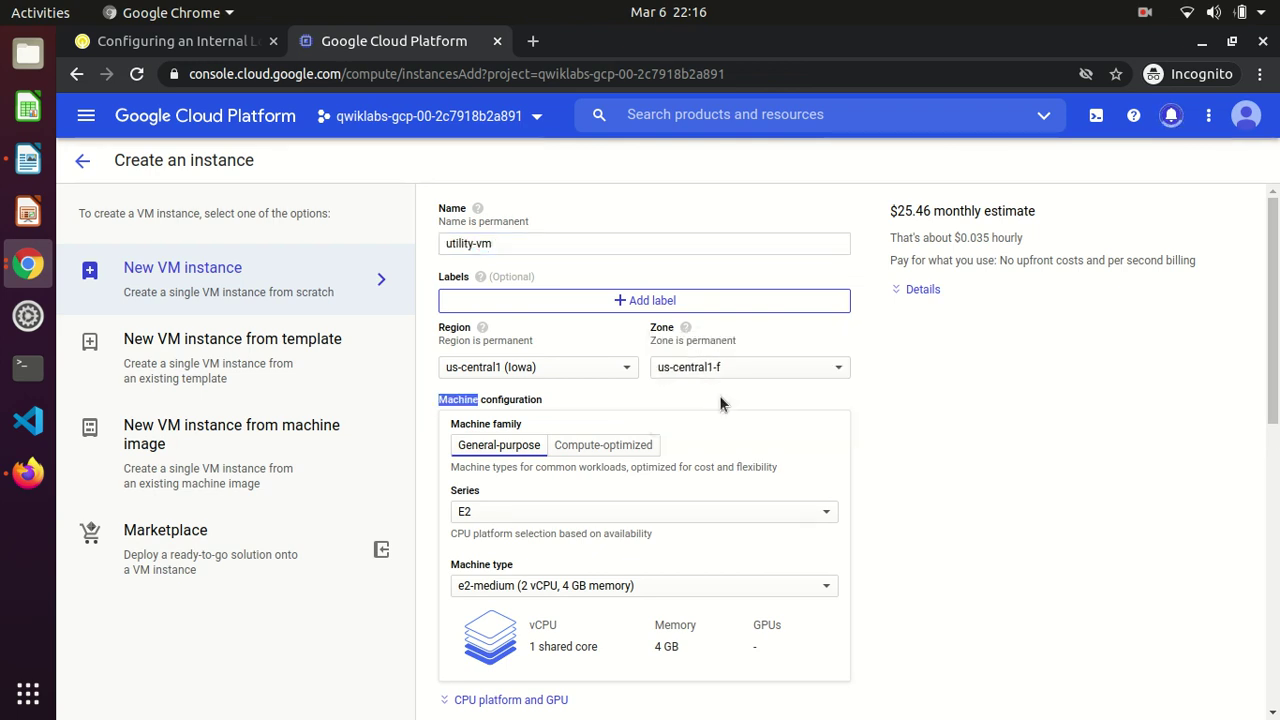
pyautogui.click(566, 515)
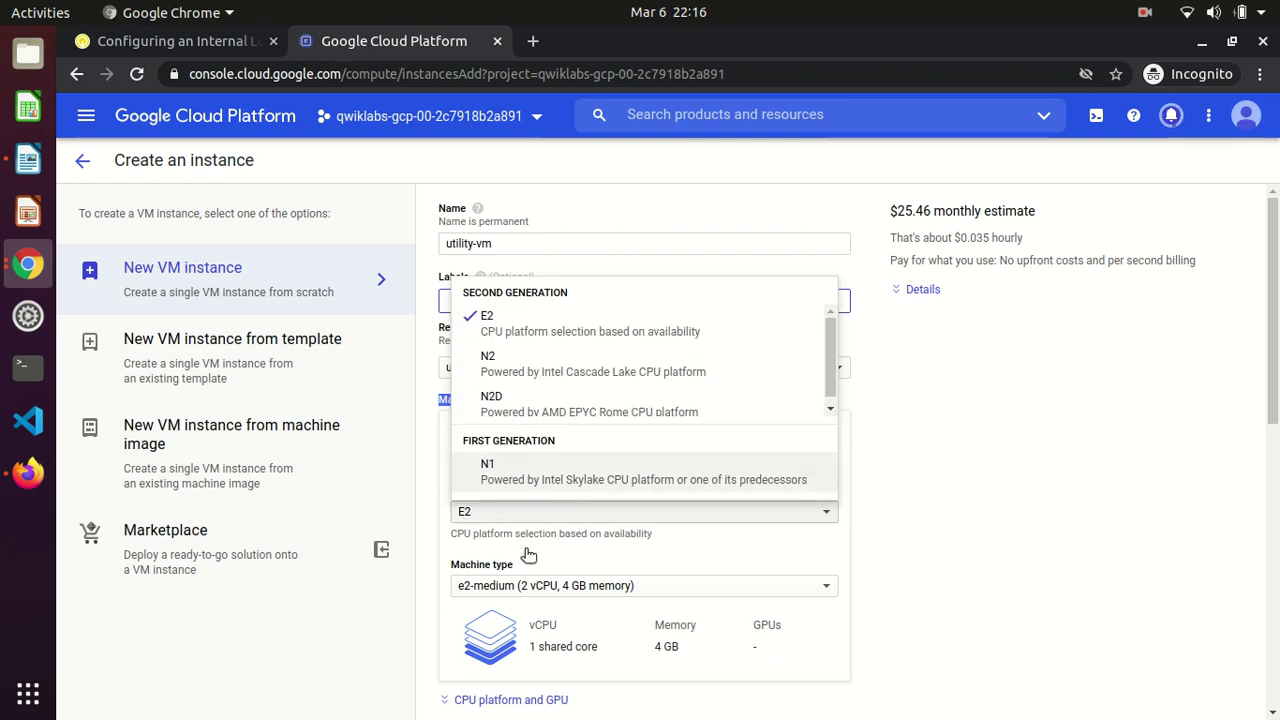
pyautogui.click(490, 470)
pyautogui.click(505, 585)
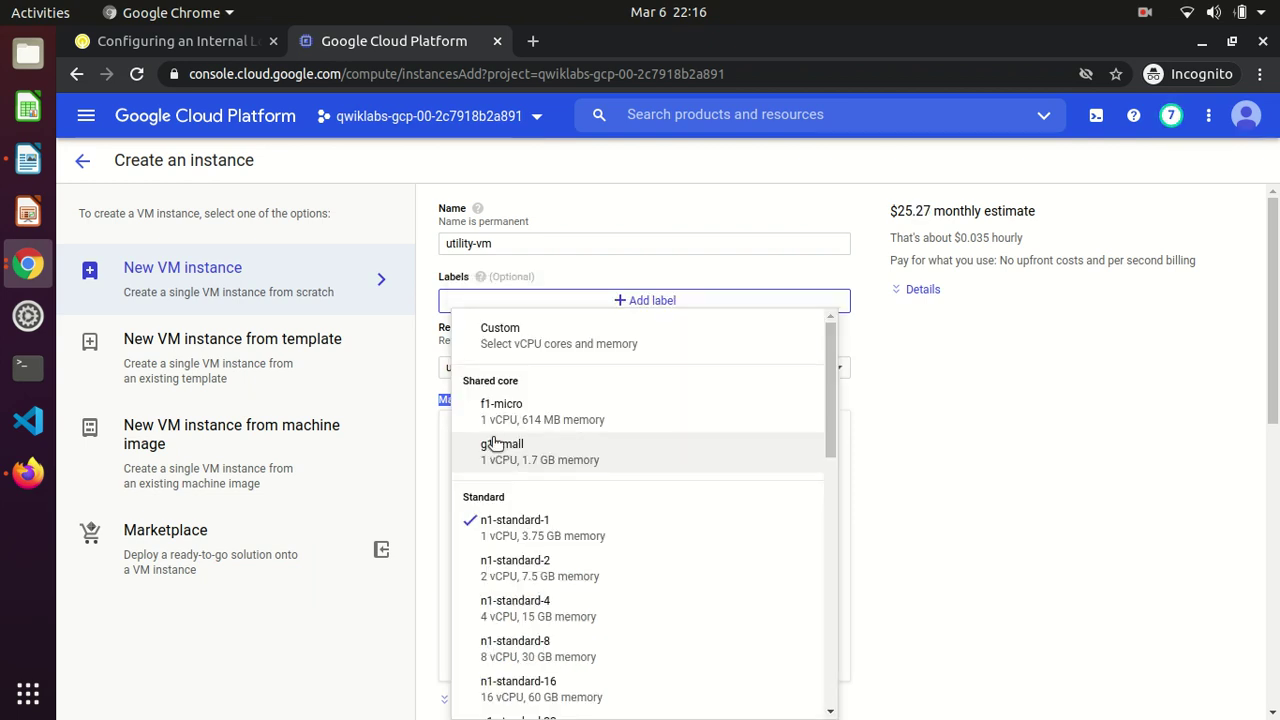
pyautogui.click(494, 416)
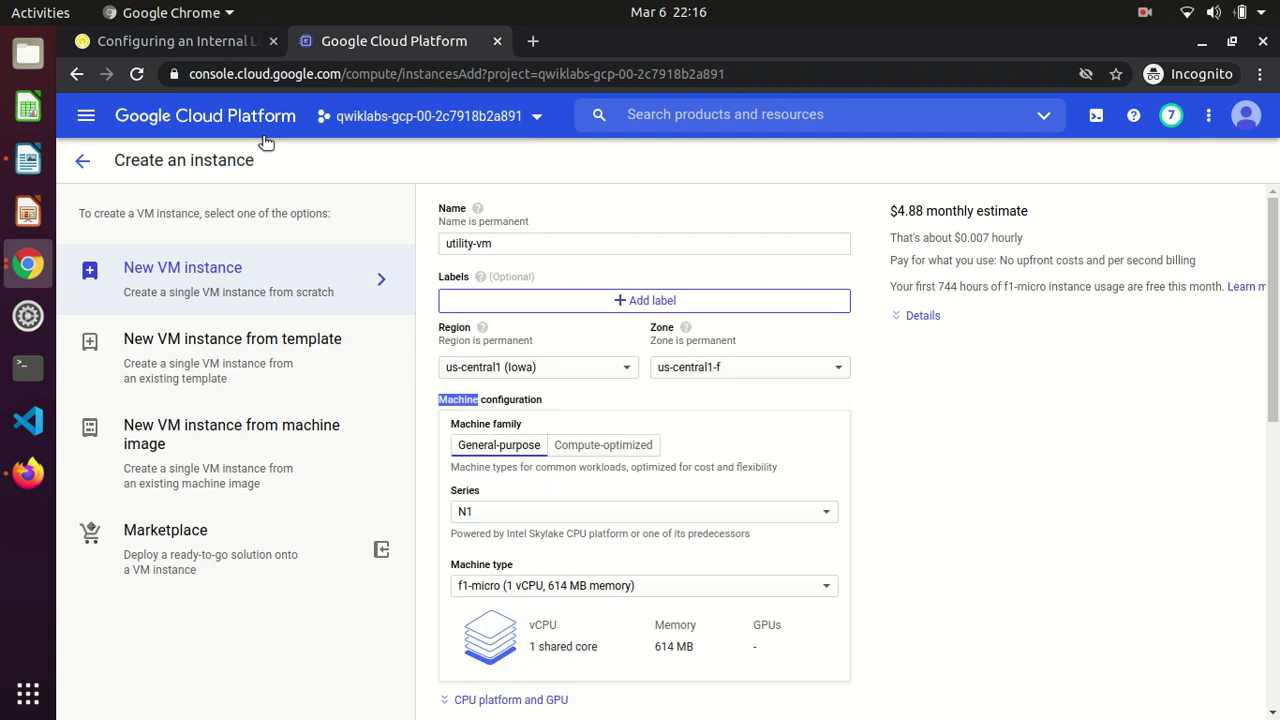
# - Copy the custom ephemeral IP address 10.10.20.50 from the network interface table in the lab instructions
pyautogui.click(215, 41)
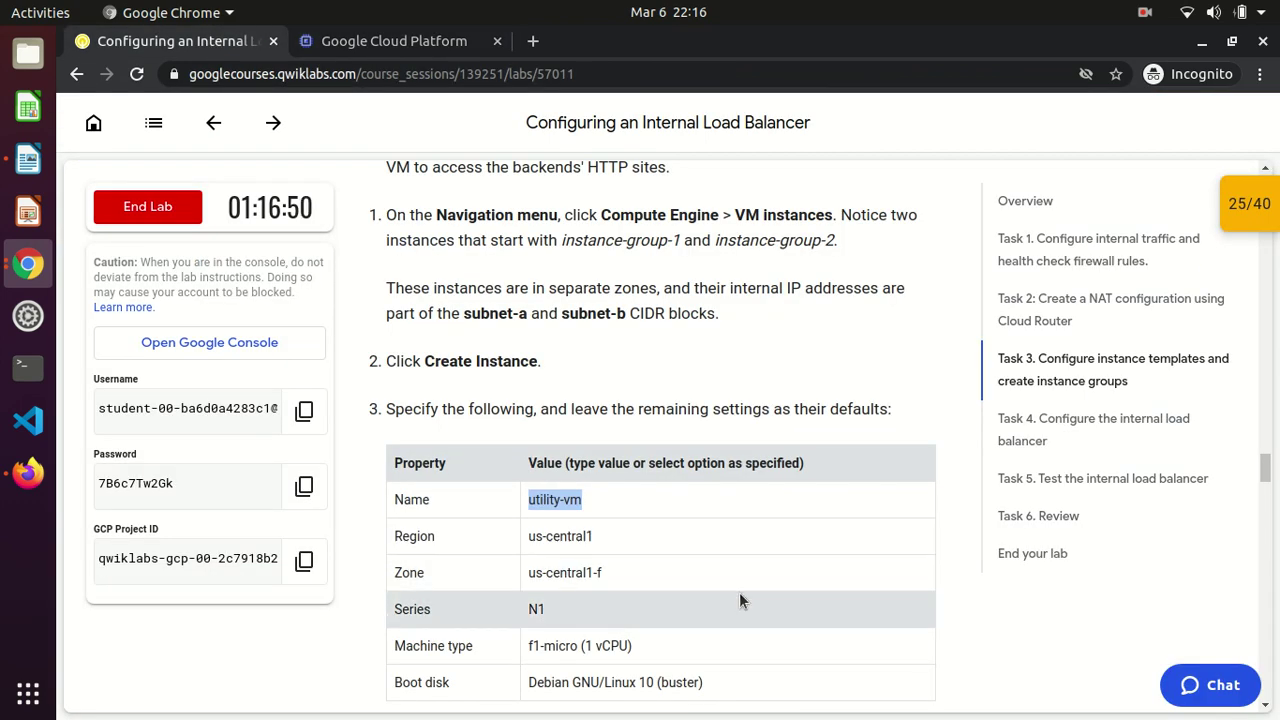
pyautogui.scroll(-5, 739, 598)
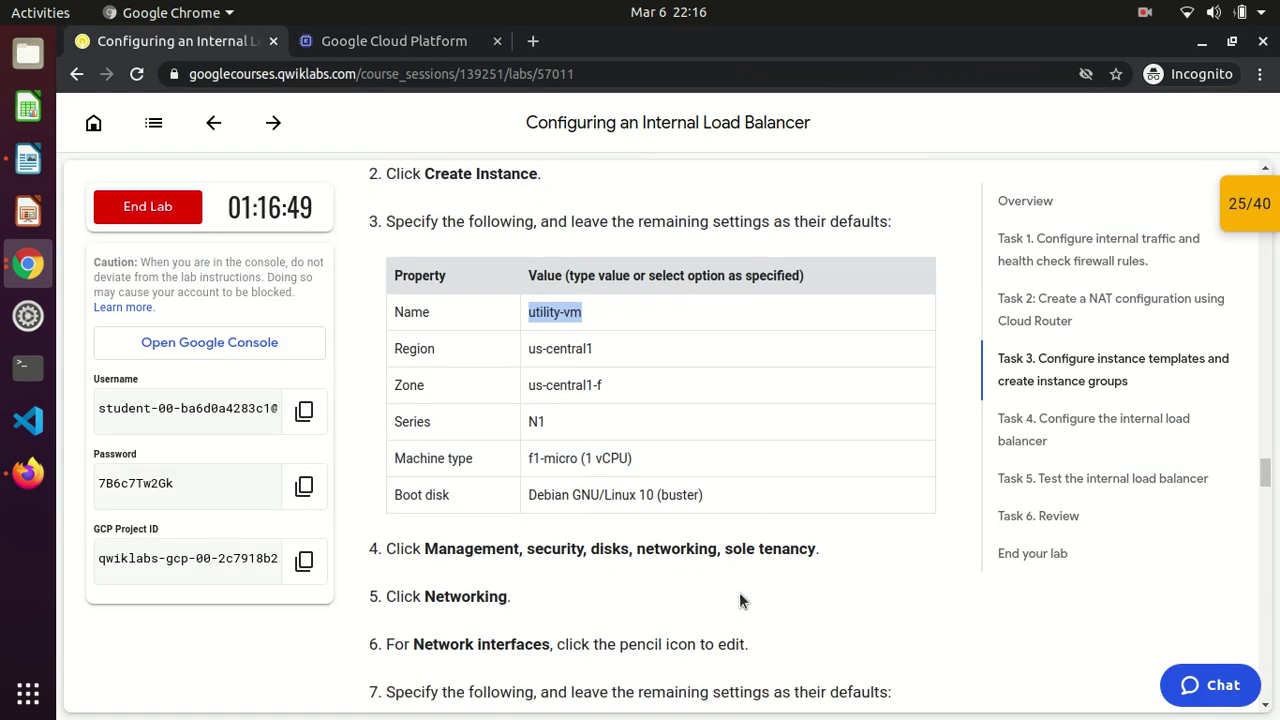
pyautogui.scroll(-7, 740, 598)
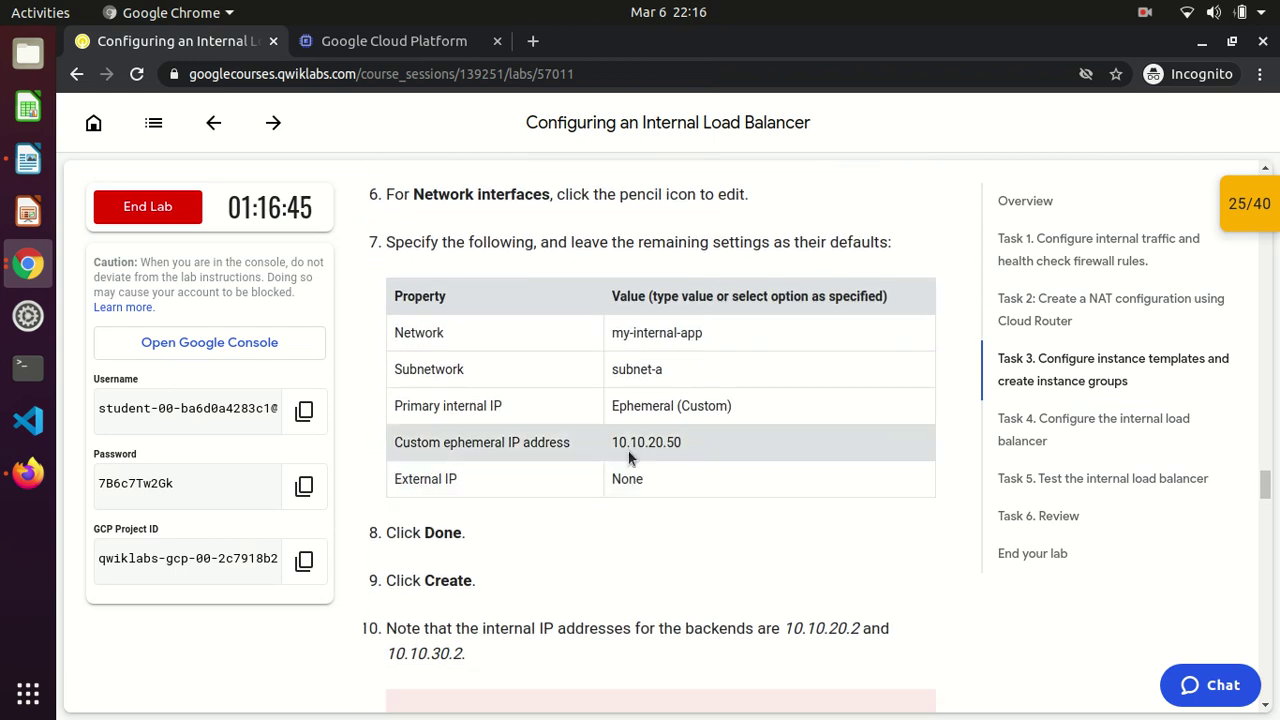
pyautogui.moveTo(679, 442); pyautogui.dragTo(695, 440)
pyautogui.hotkey('ctrl', 'c')
# - Back in the instance form's networking settings, set the default network interface's network to my-internal-app
pyautogui.click(400, 42)
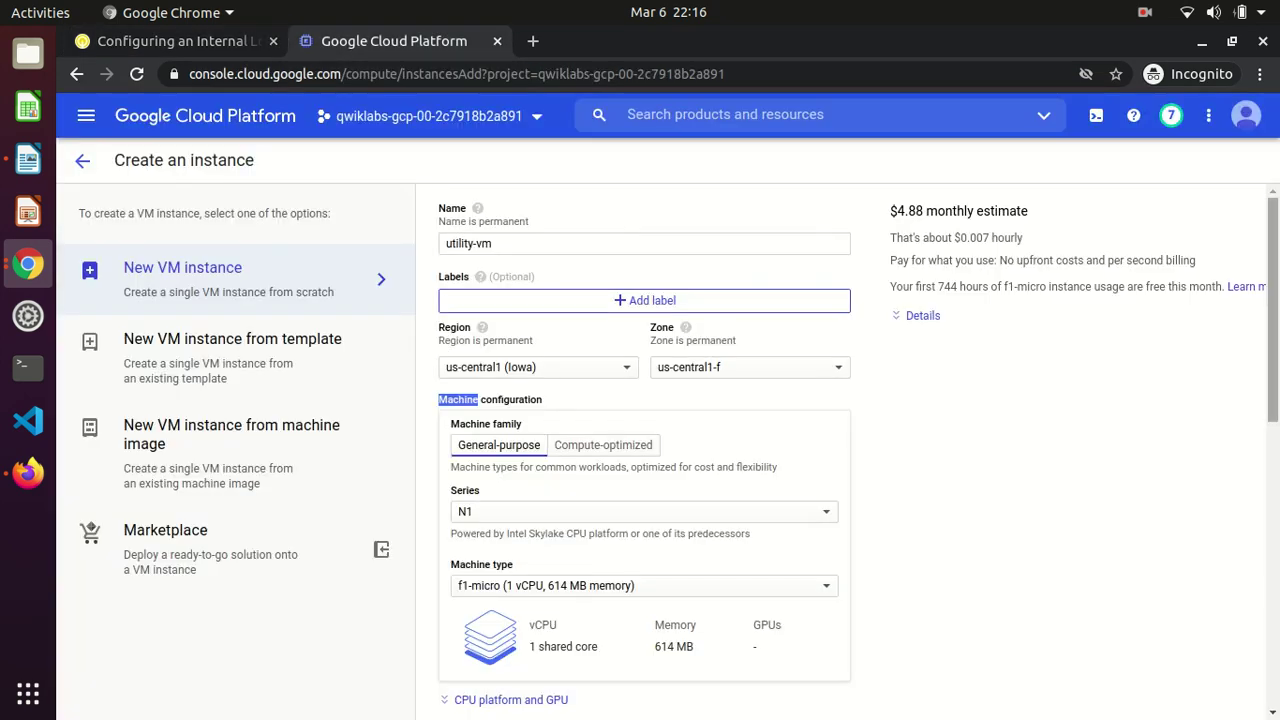
pyautogui.scroll(-5, 897, 458)
pyautogui.scroll(-5, 912, 676)
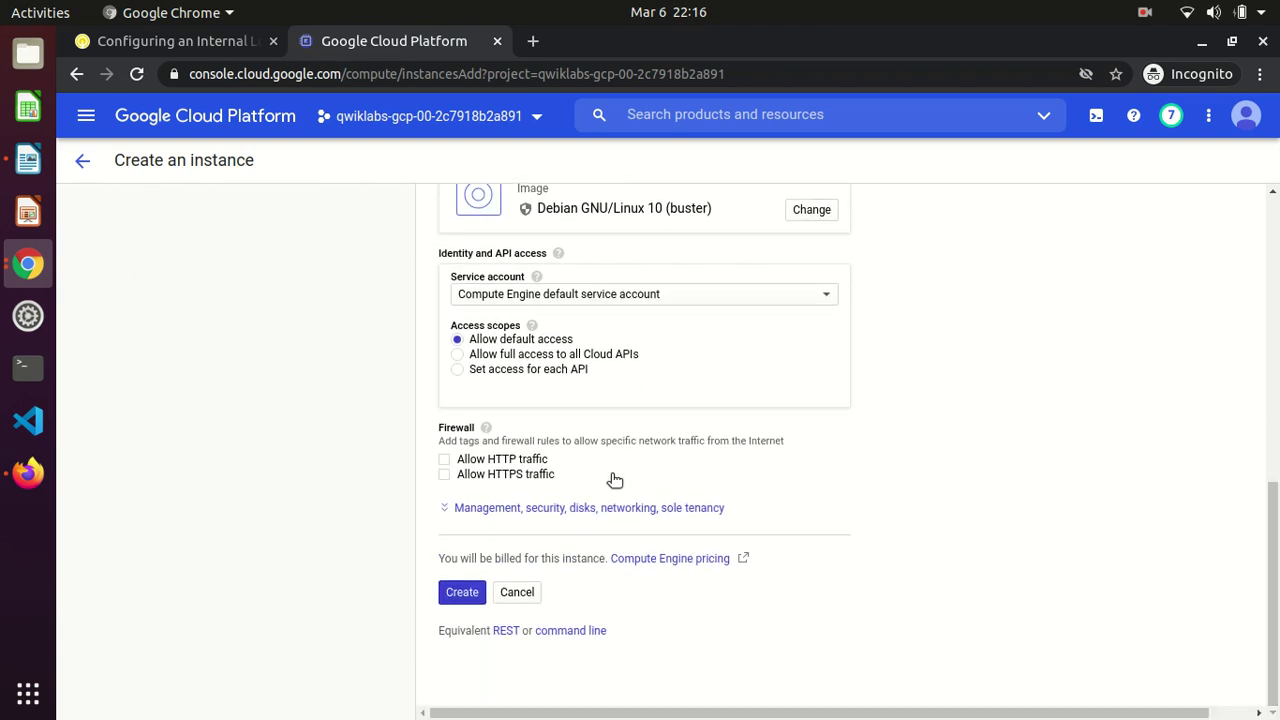
pyautogui.click(595, 509)
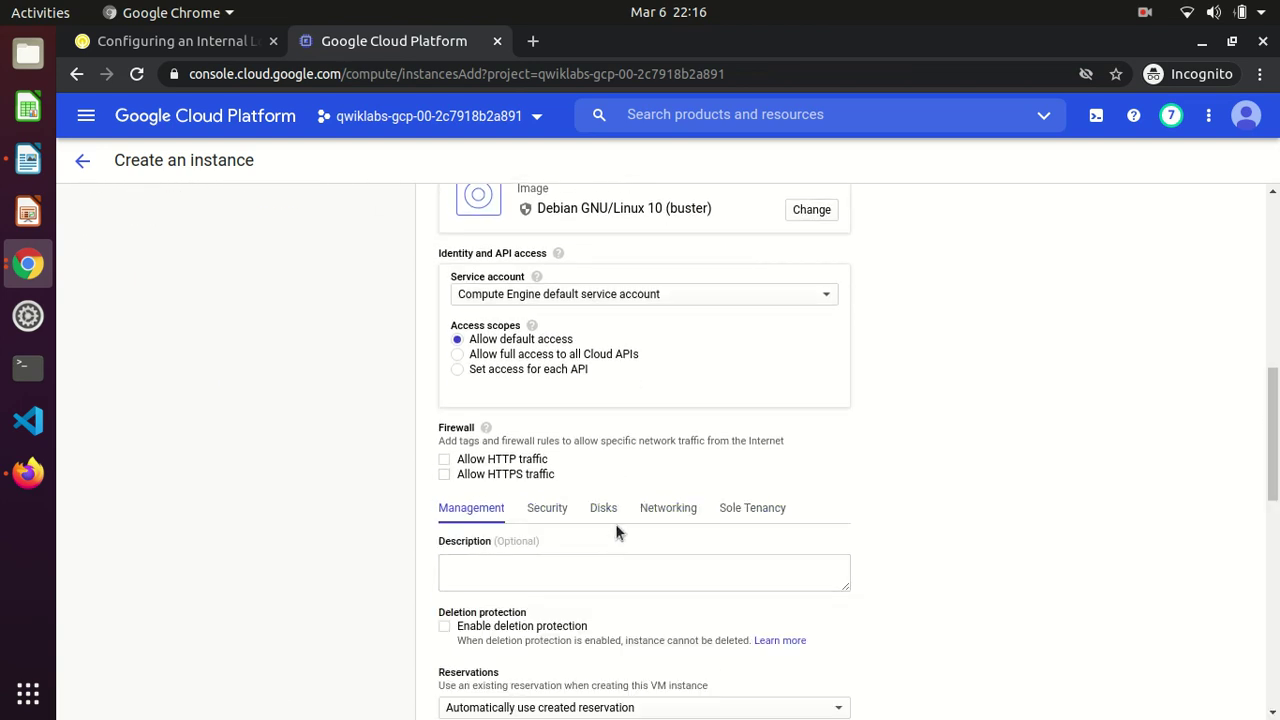
pyautogui.click(665, 508)
pyautogui.scroll(-3, 1169, 500)
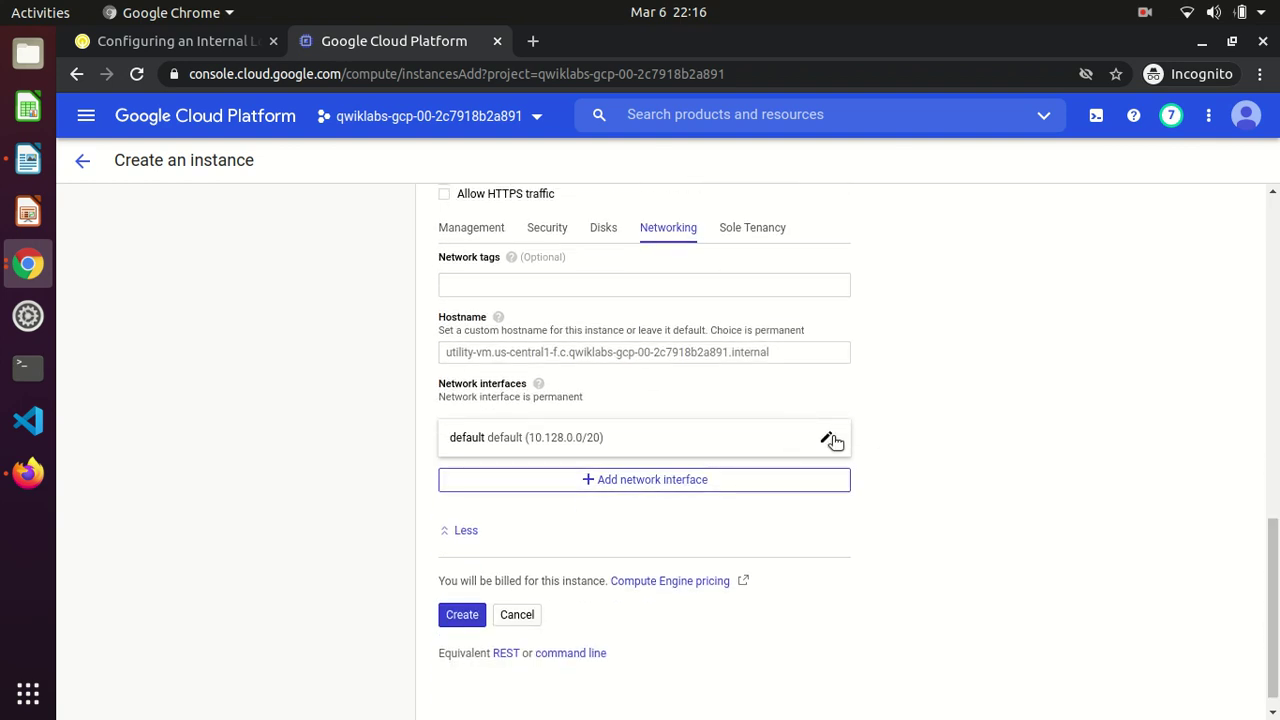
pyautogui.click(832, 440)
pyautogui.click(594, 514)
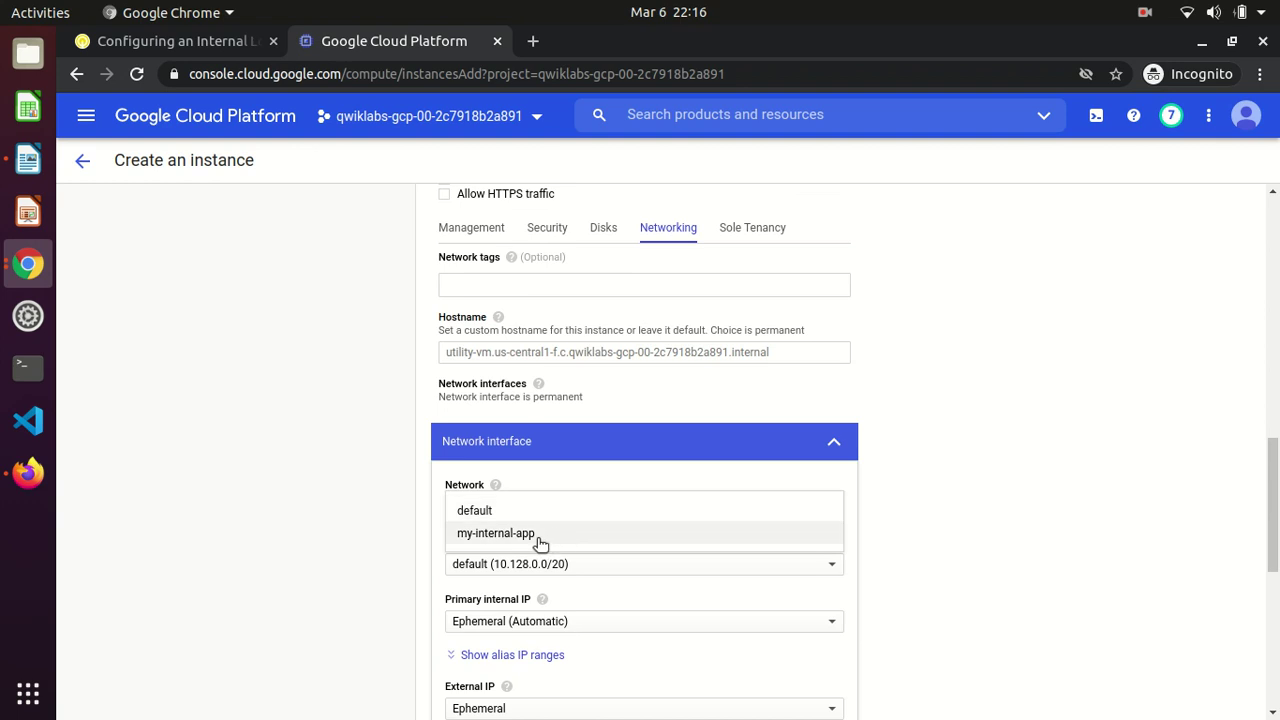
pyautogui.click(540, 535)
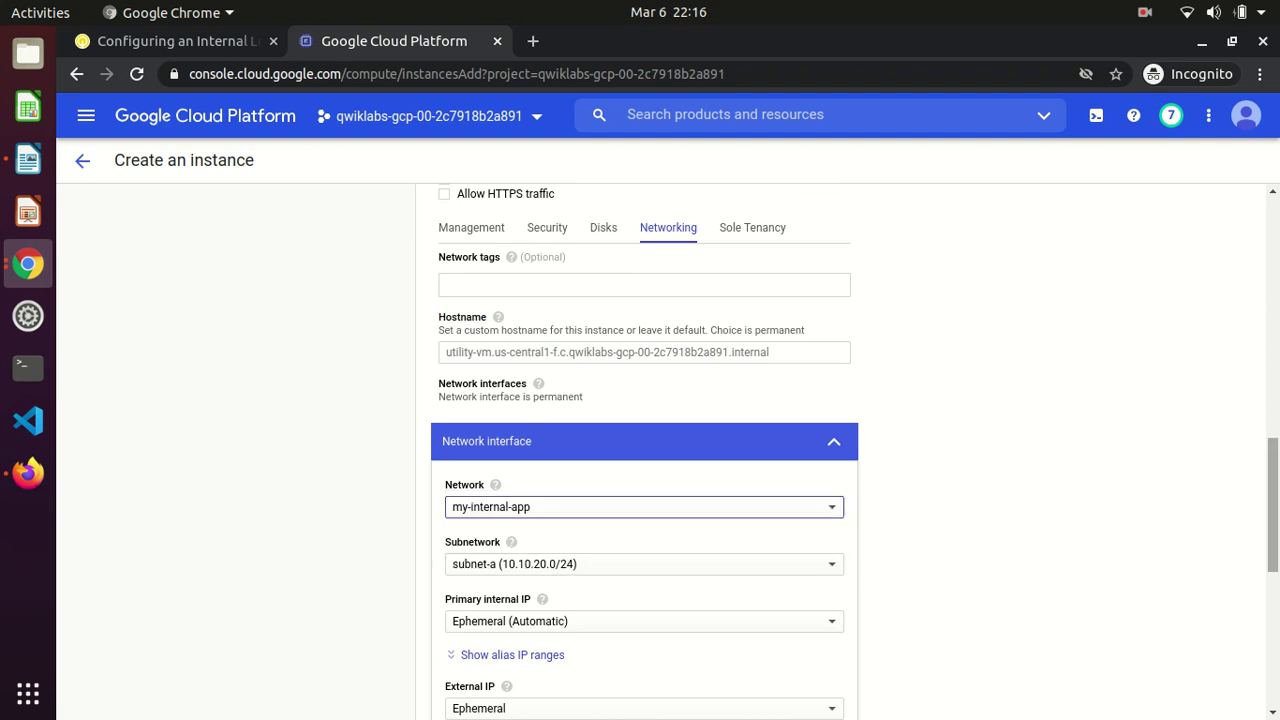
# - Set the interface's primary internal IP to Ephemeral (Custom) with the copied address 10.10.20.50
pyautogui.scroll(-4, 644, 450)
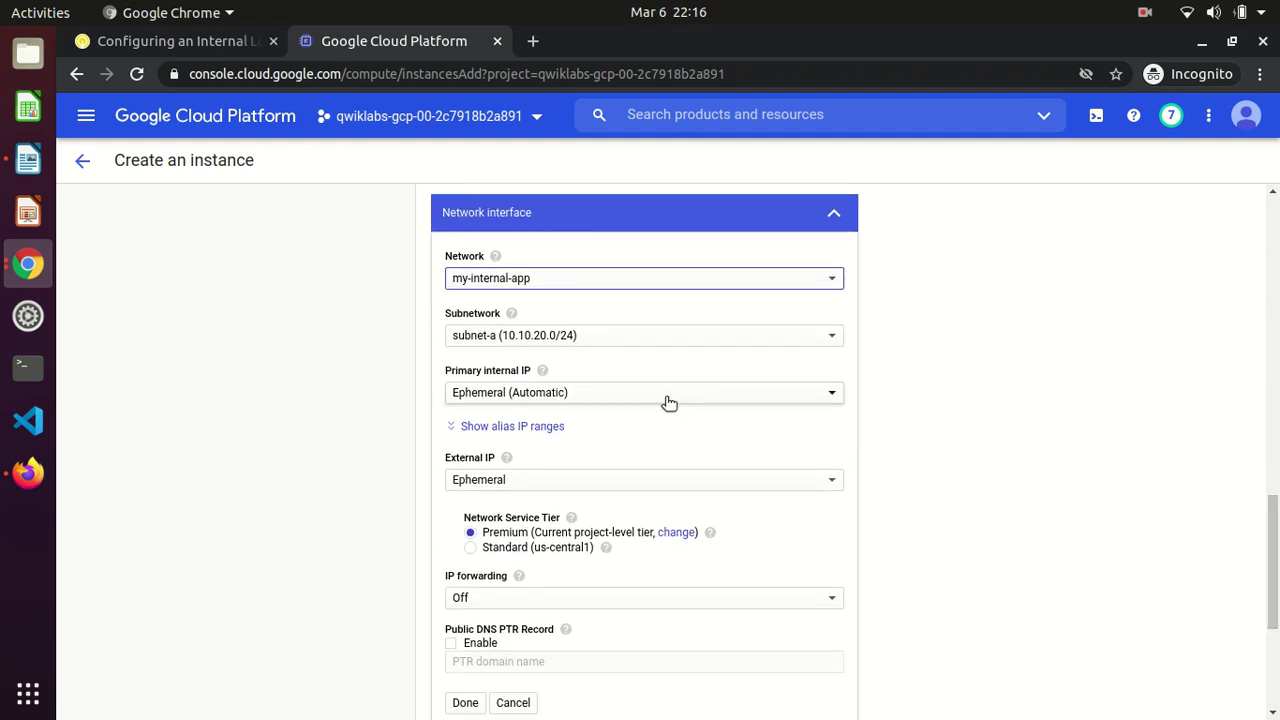
pyautogui.click(669, 402)
pyautogui.click(585, 420)
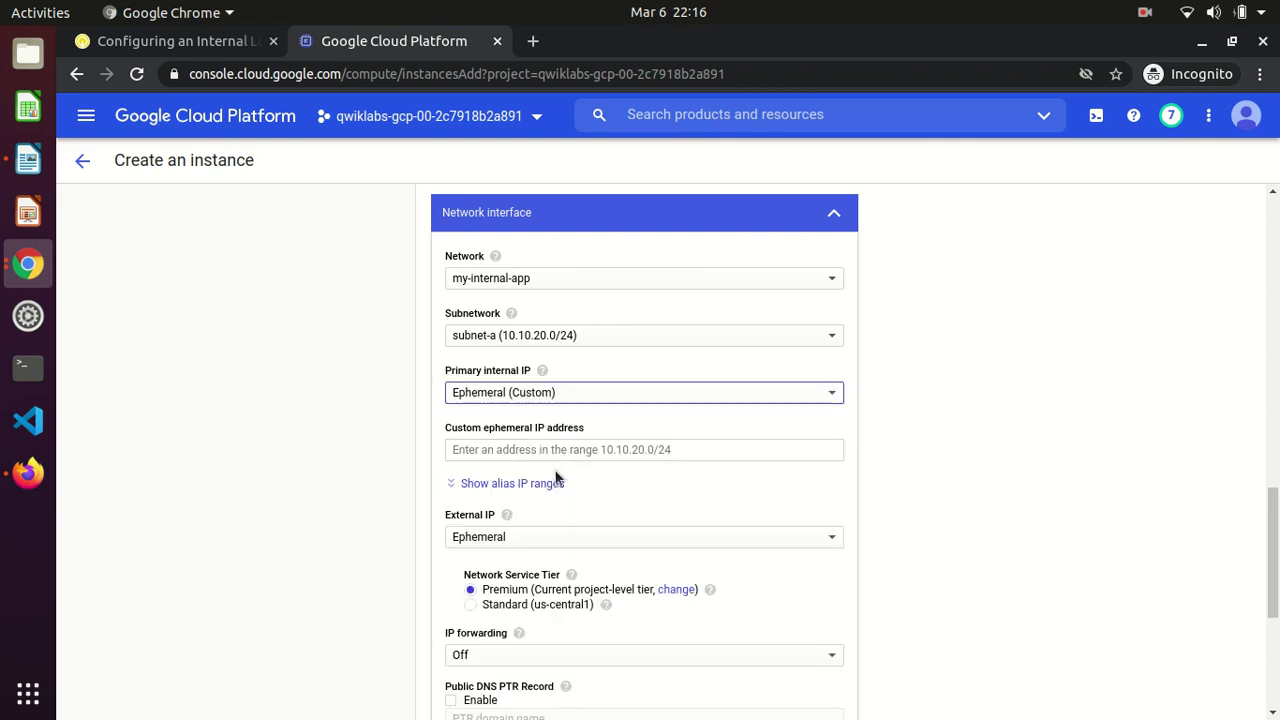
pyautogui.click(523, 452)
pyautogui.hotkey('ctrl', 'v')
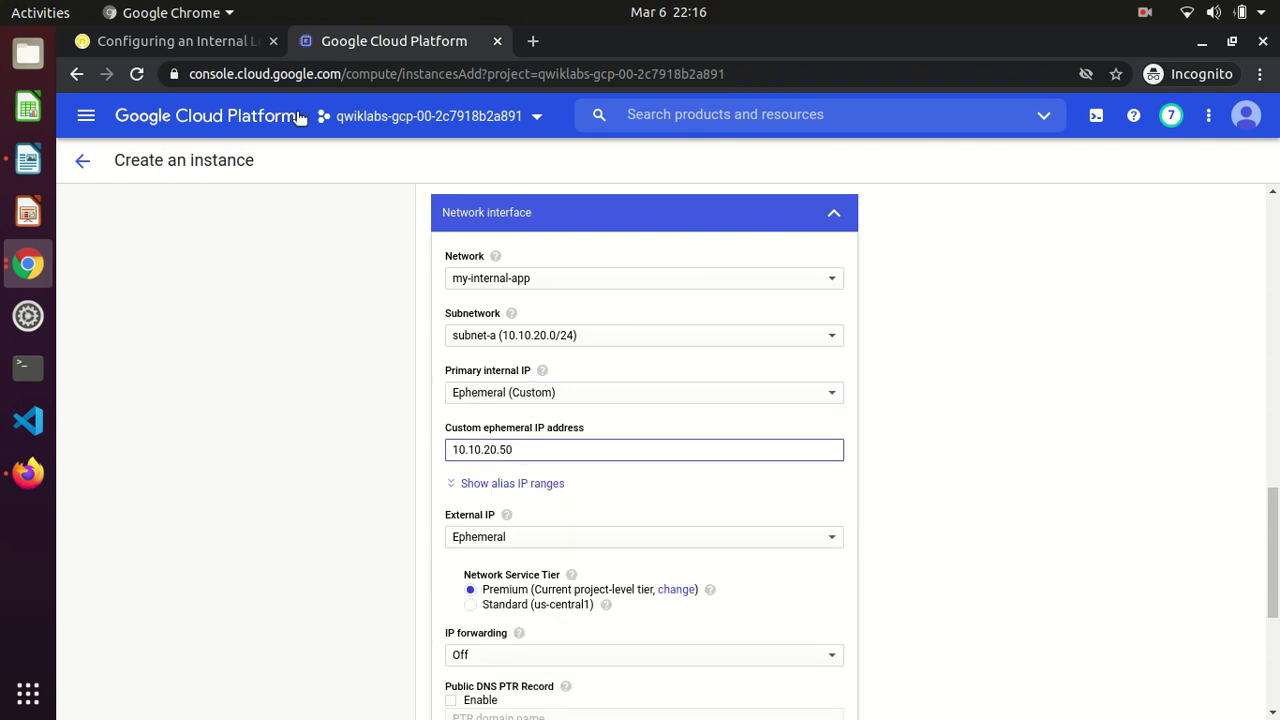
# - Check the lab's interface values, set the external IP to None and finish editing the network interface
pyautogui.click(205, 44)
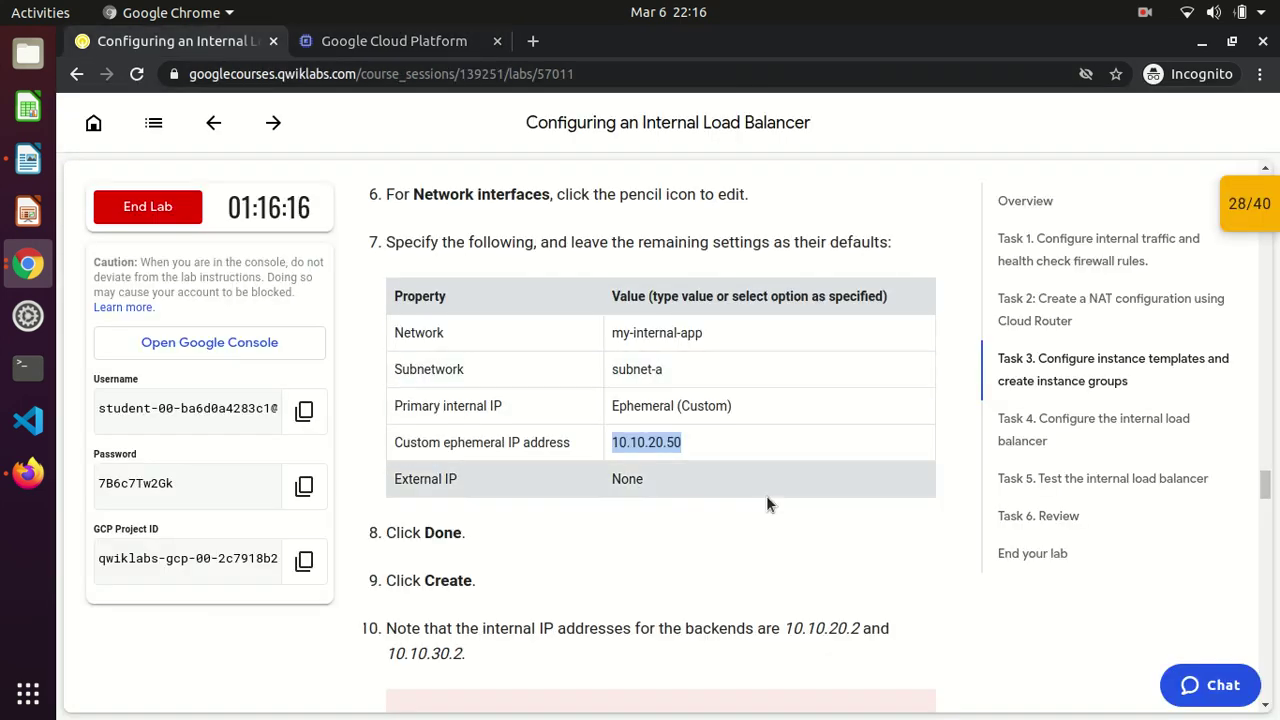
pyautogui.click(393, 45)
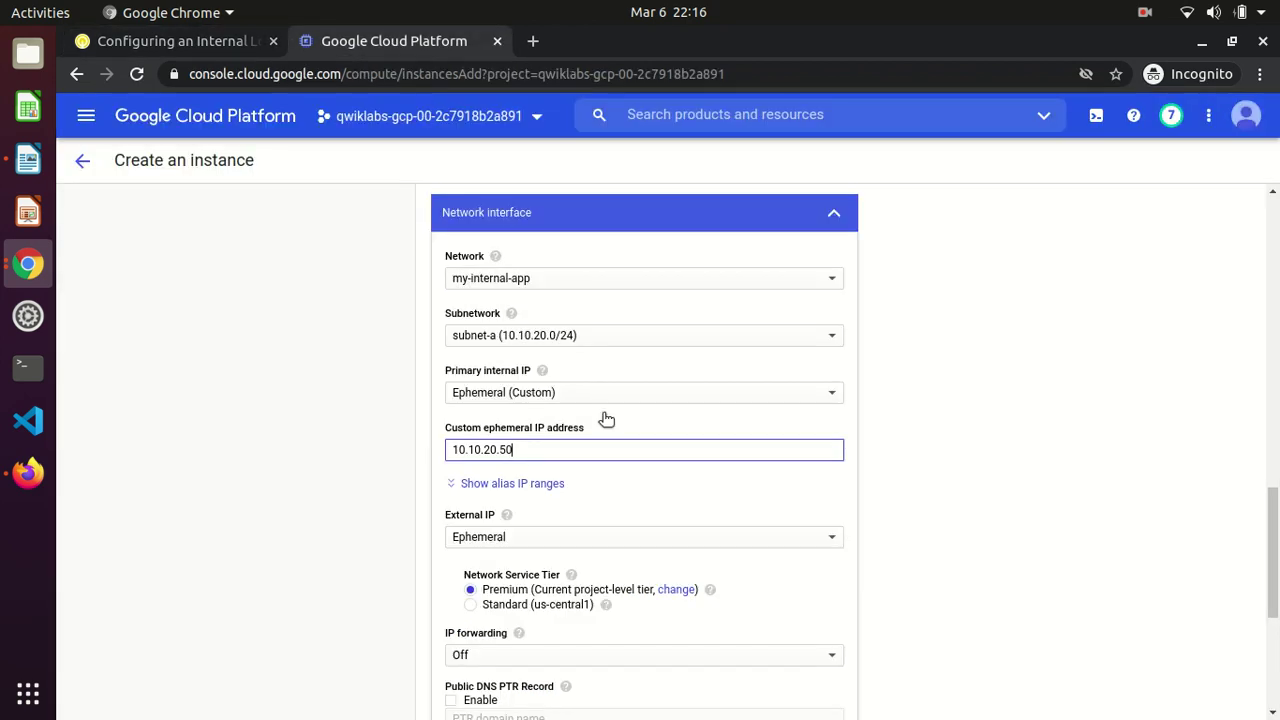
pyautogui.click(557, 539)
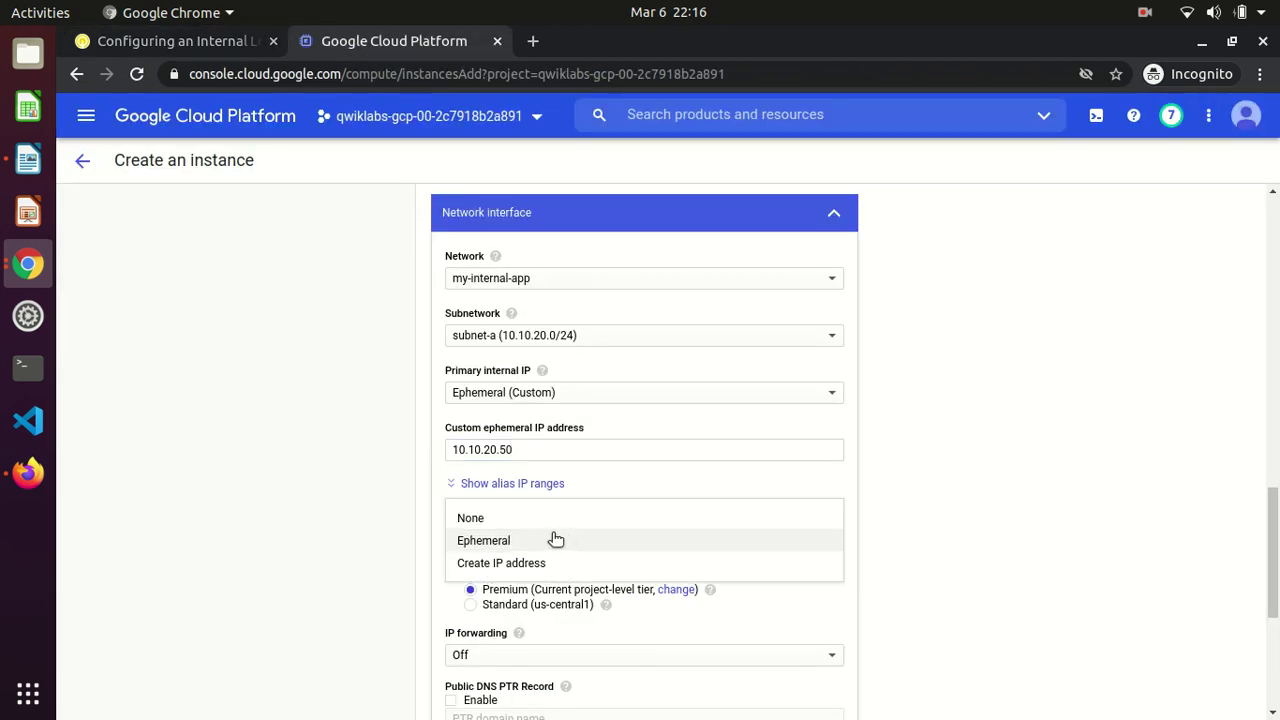
pyautogui.click(500, 522)
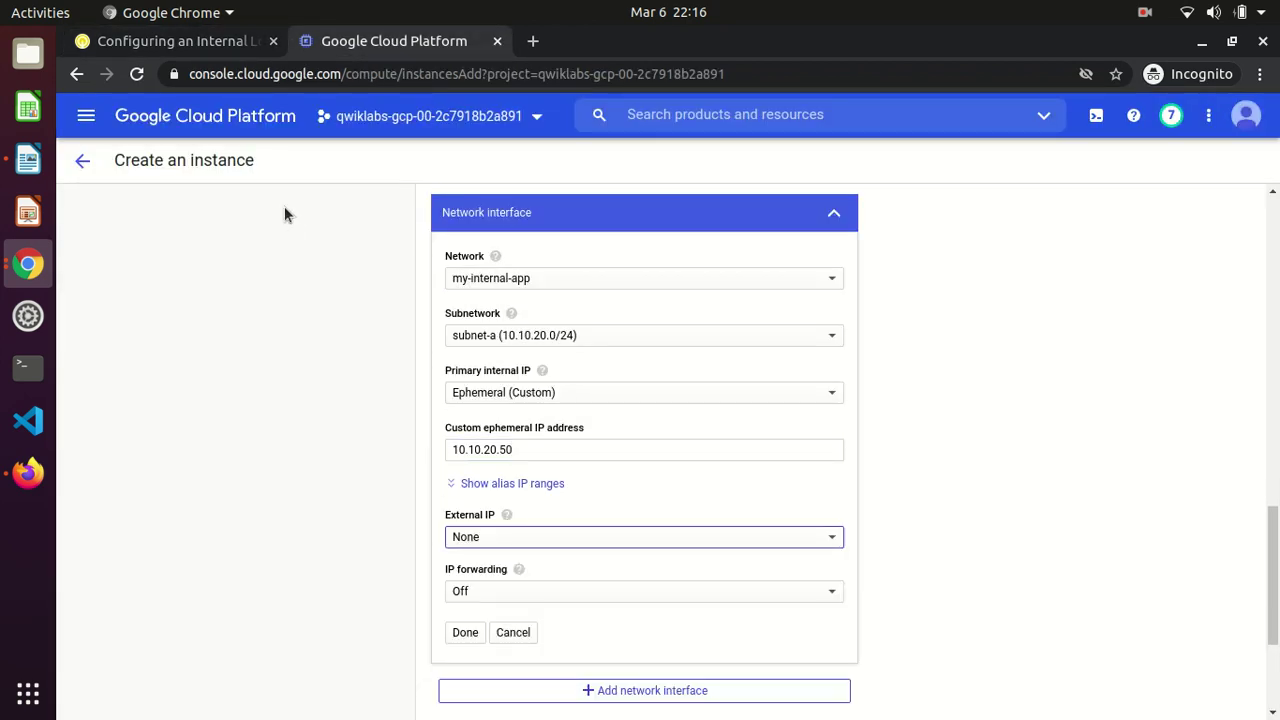
pyautogui.click(182, 45)
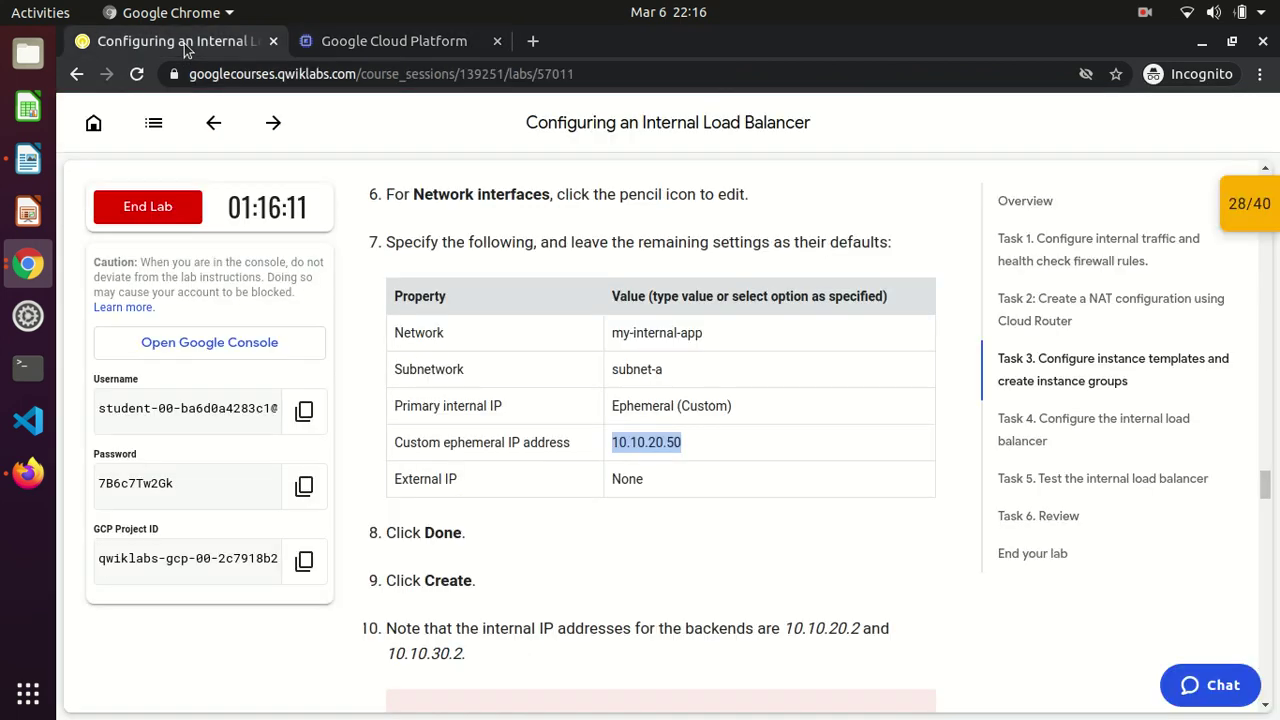
pyautogui.click(375, 45)
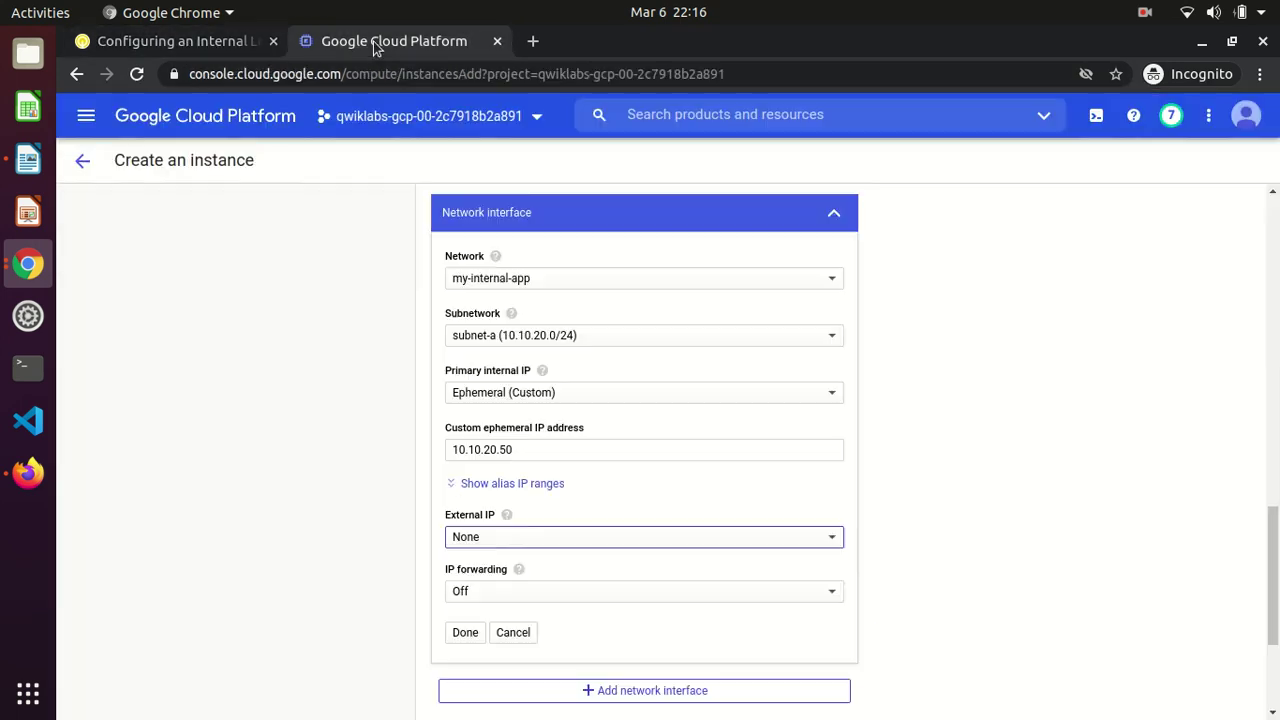
pyautogui.click(466, 632)
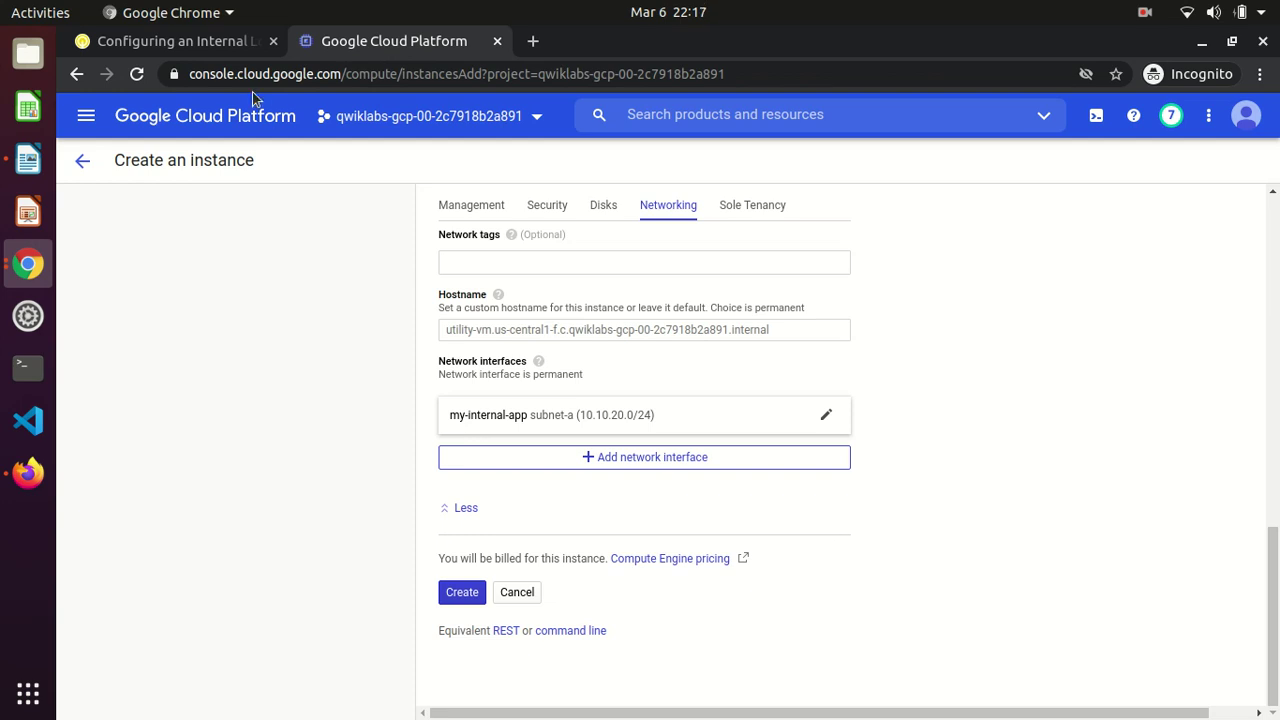
# - Read the remaining creation steps in the lab instructions and create the utility-vm instance
pyautogui.click(221, 45)
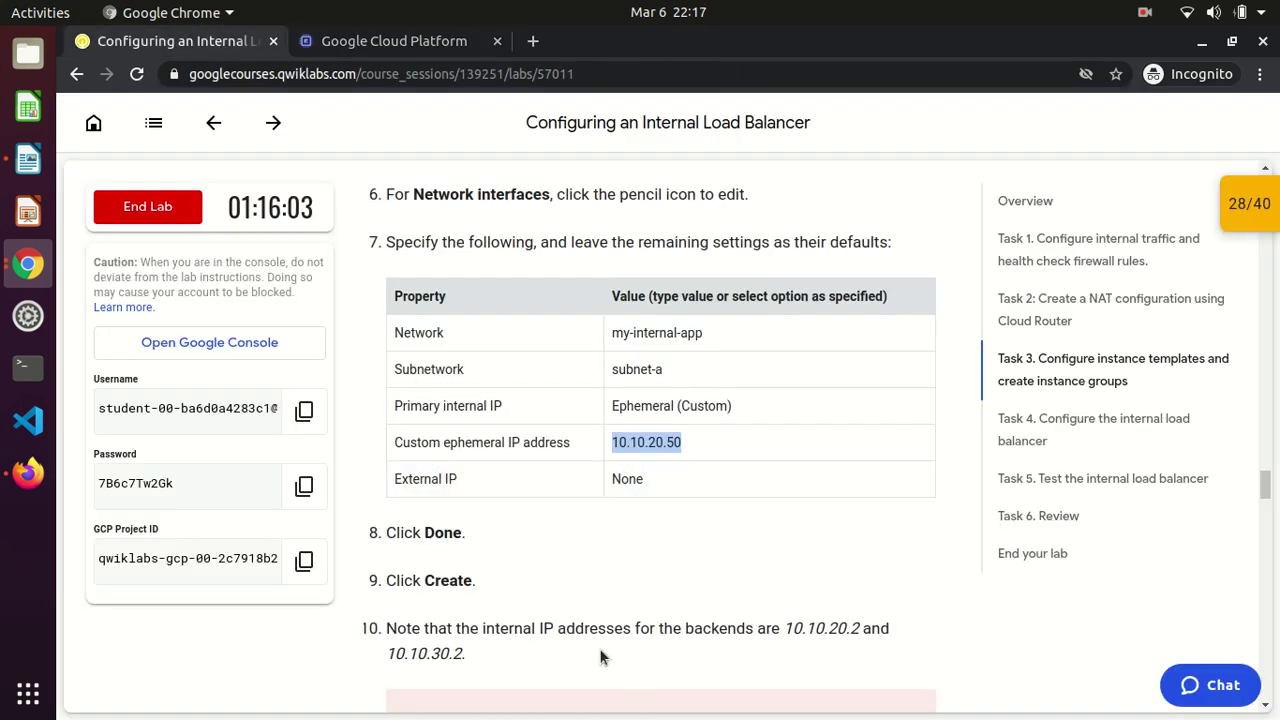
pyautogui.click(557, 634)
pyautogui.scroll(-3, 557, 634)
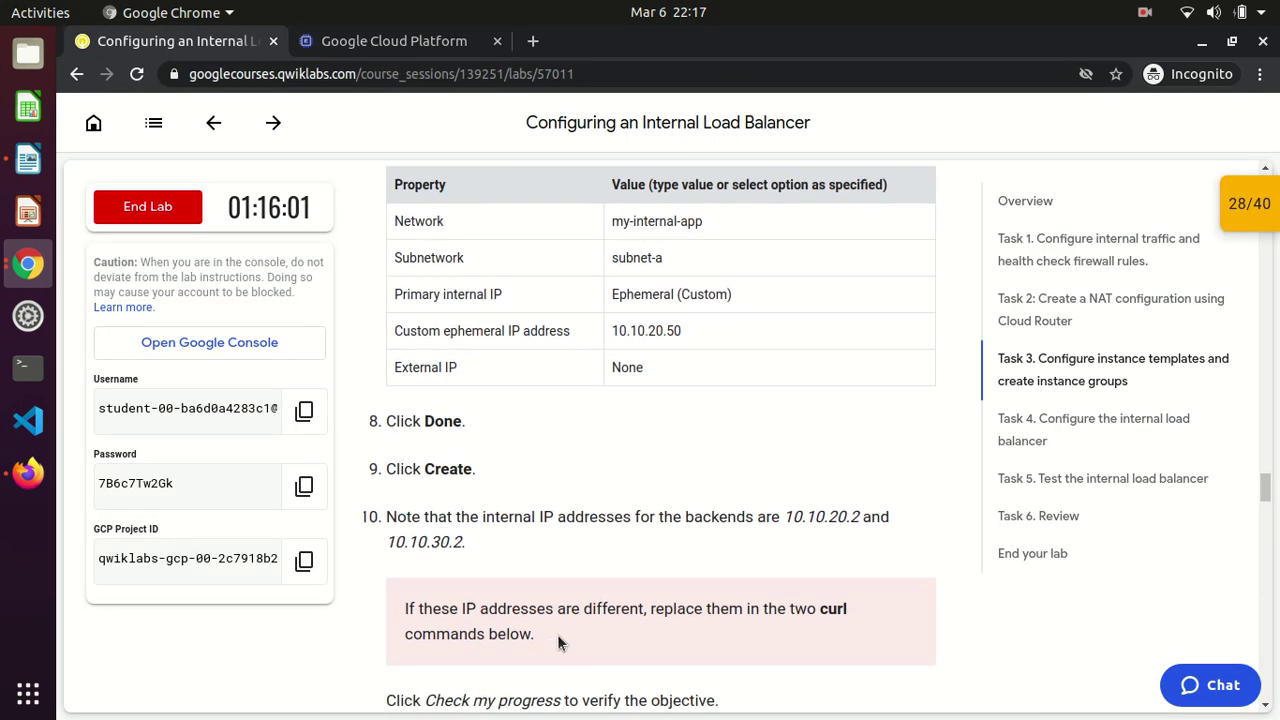
pyautogui.scroll(-1, 558, 640)
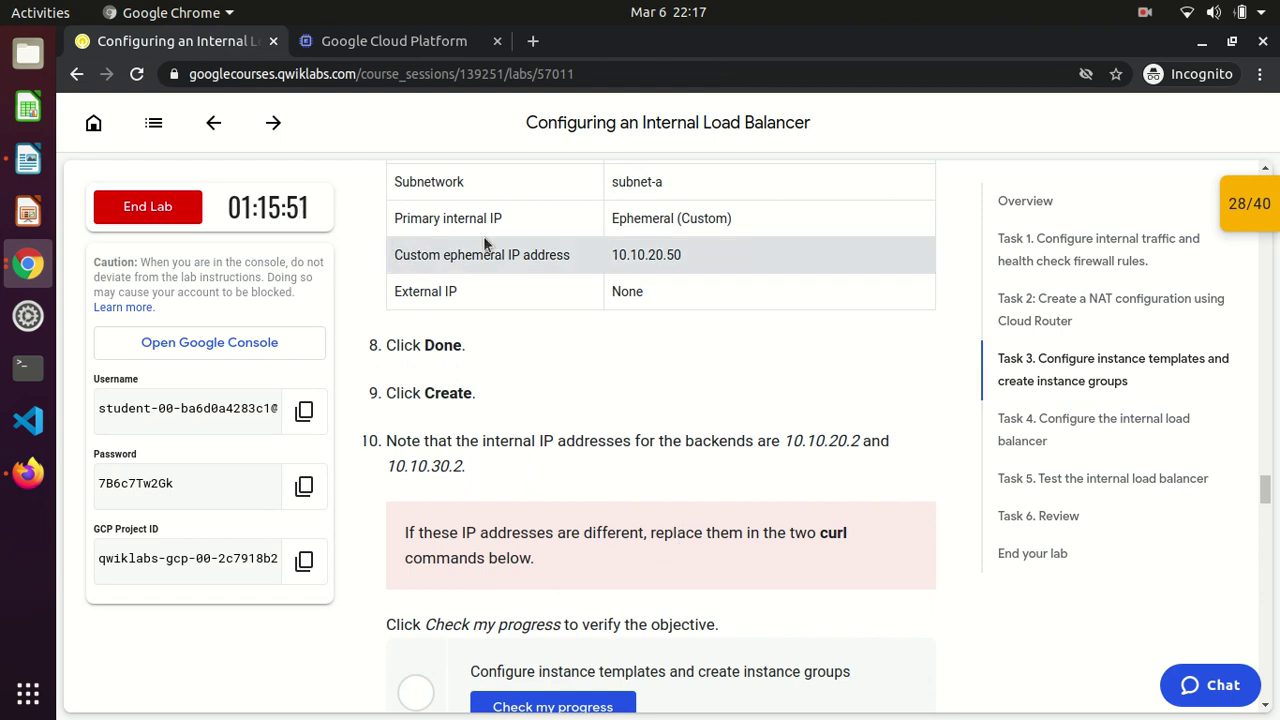
pyautogui.click(325, 40)
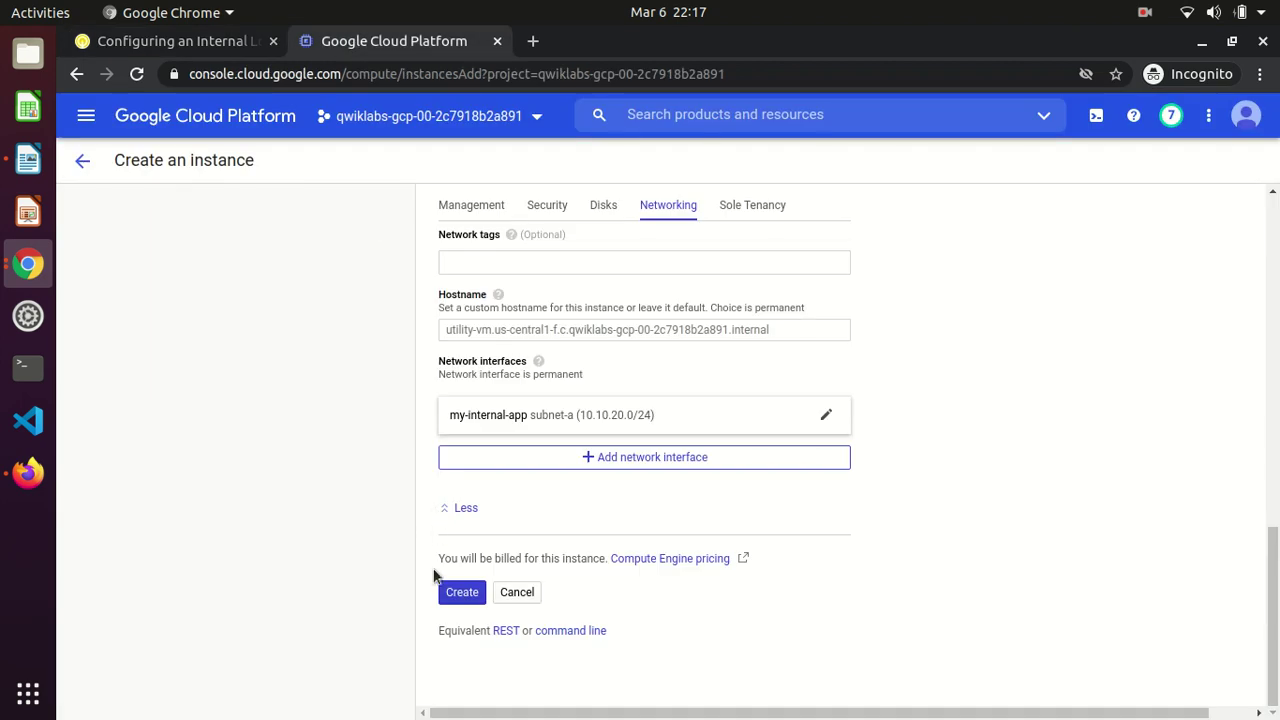
pyautogui.click(452, 594)
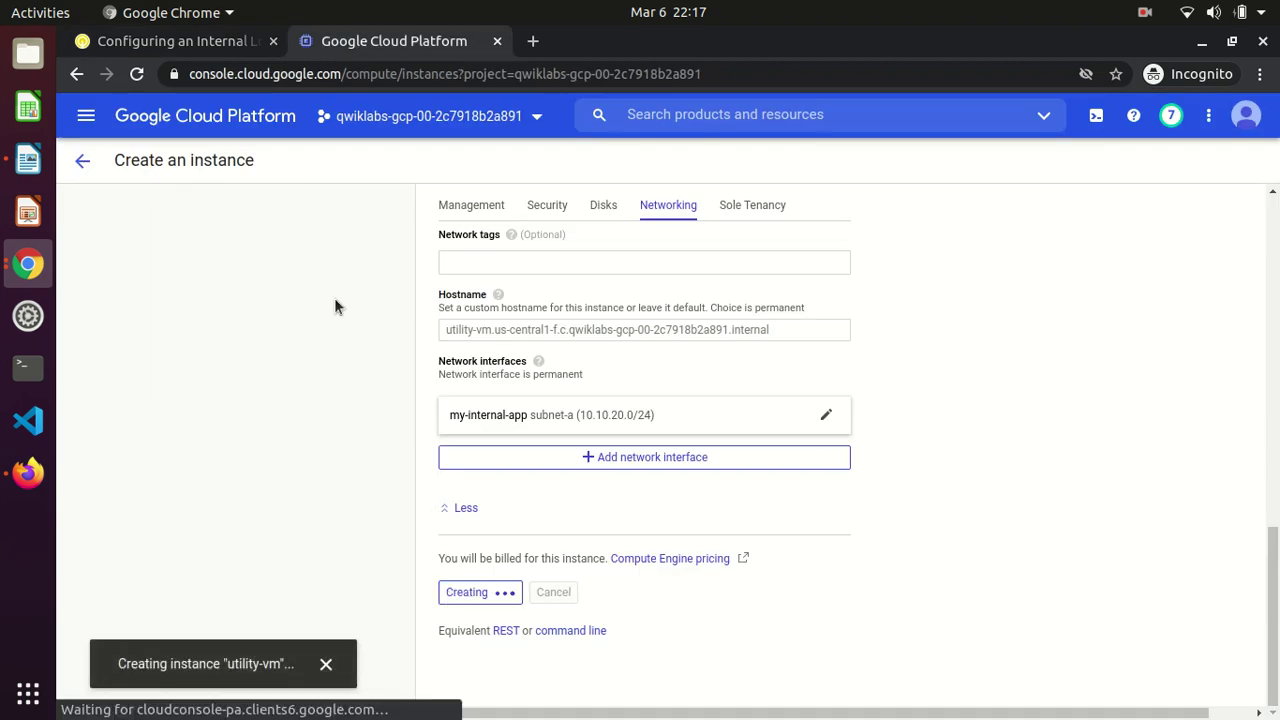
# - Check the lab progress for the objective "Configure instance templates and create instance groups"
pyautogui.click(190, 40)
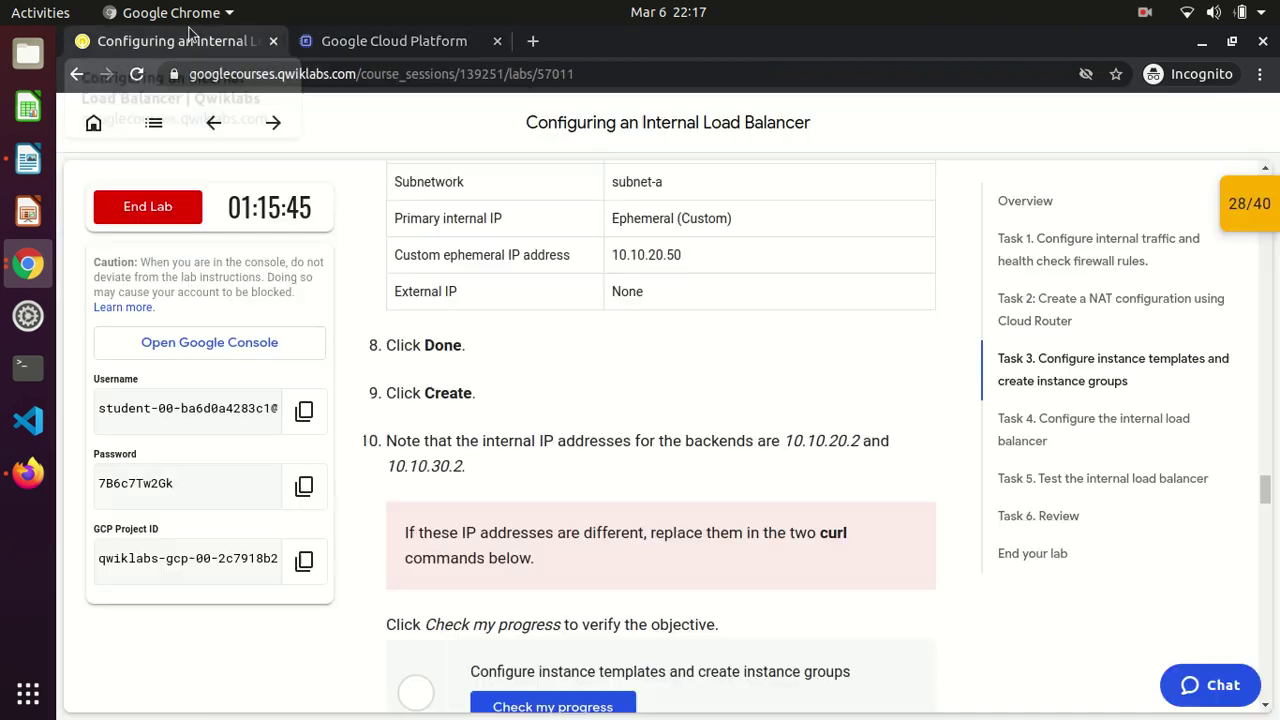
pyautogui.click(515, 706)
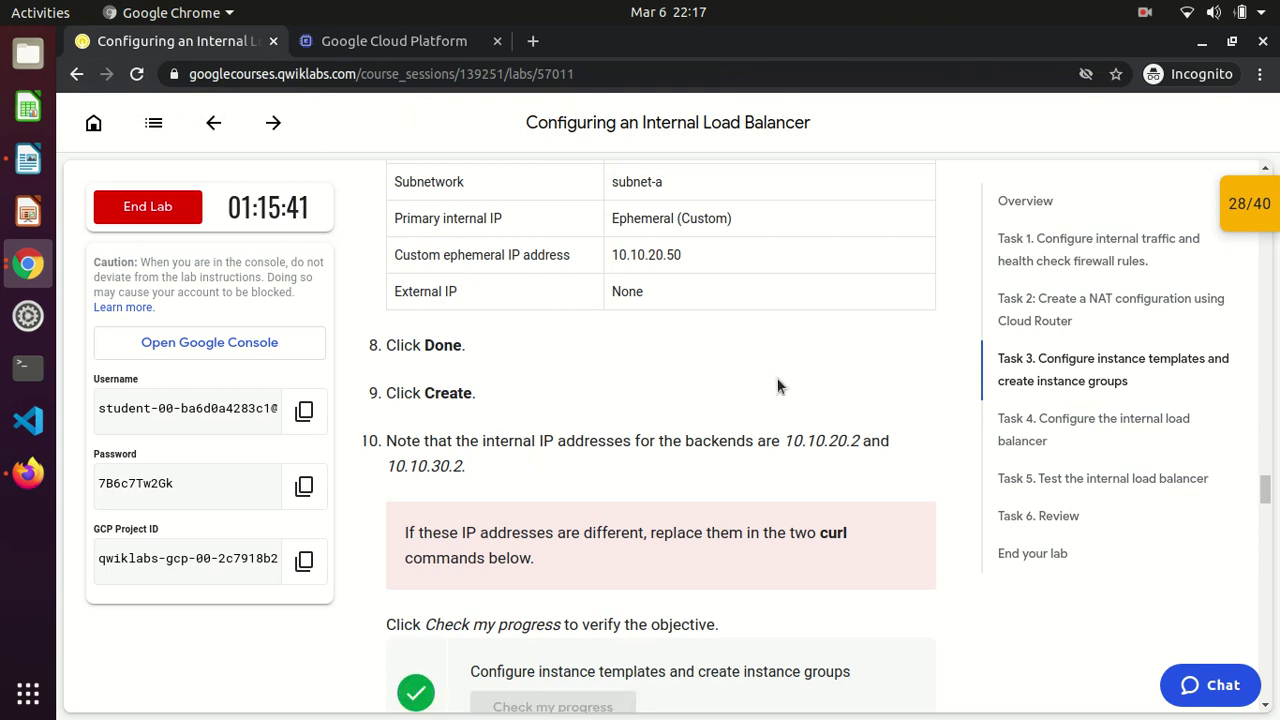
# - Copy the curl 10.10.20.2 command from the lab instructions and open an SSH session to utility-vm
pyautogui.scroll(-1, 778, 386)
pyautogui.scroll(-7, 778, 386)
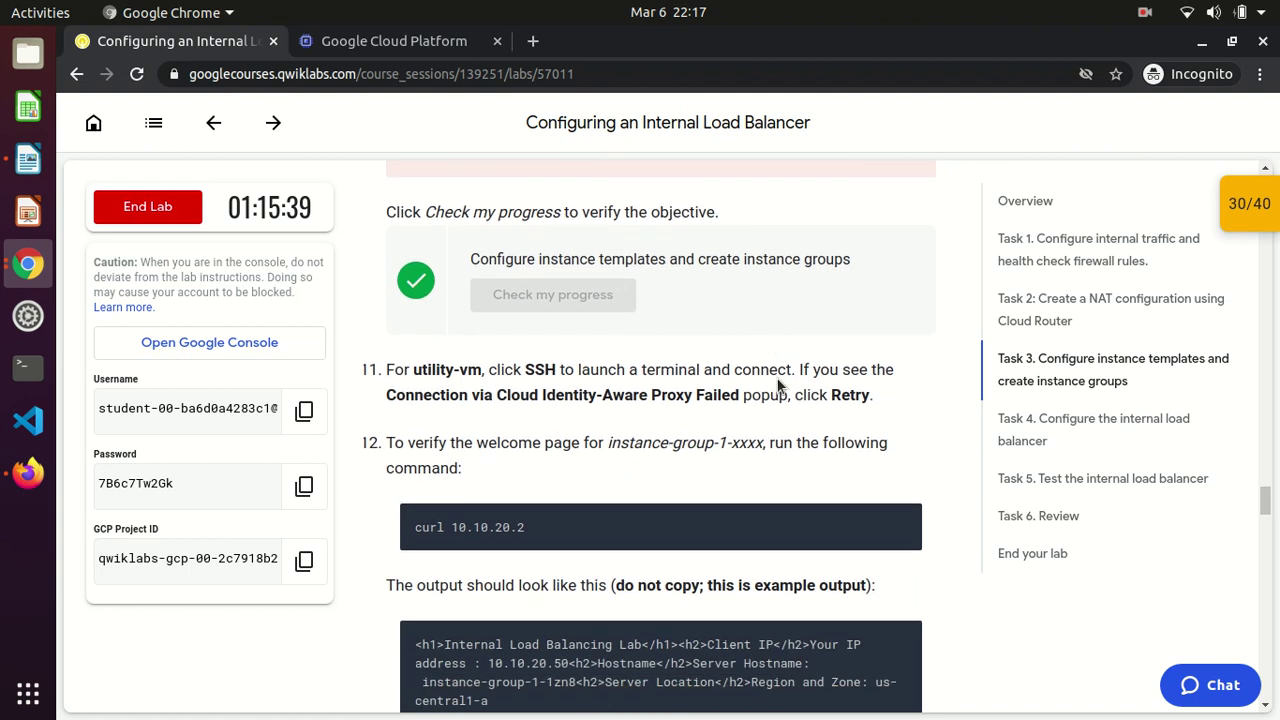
pyautogui.scroll(-2, 778, 386)
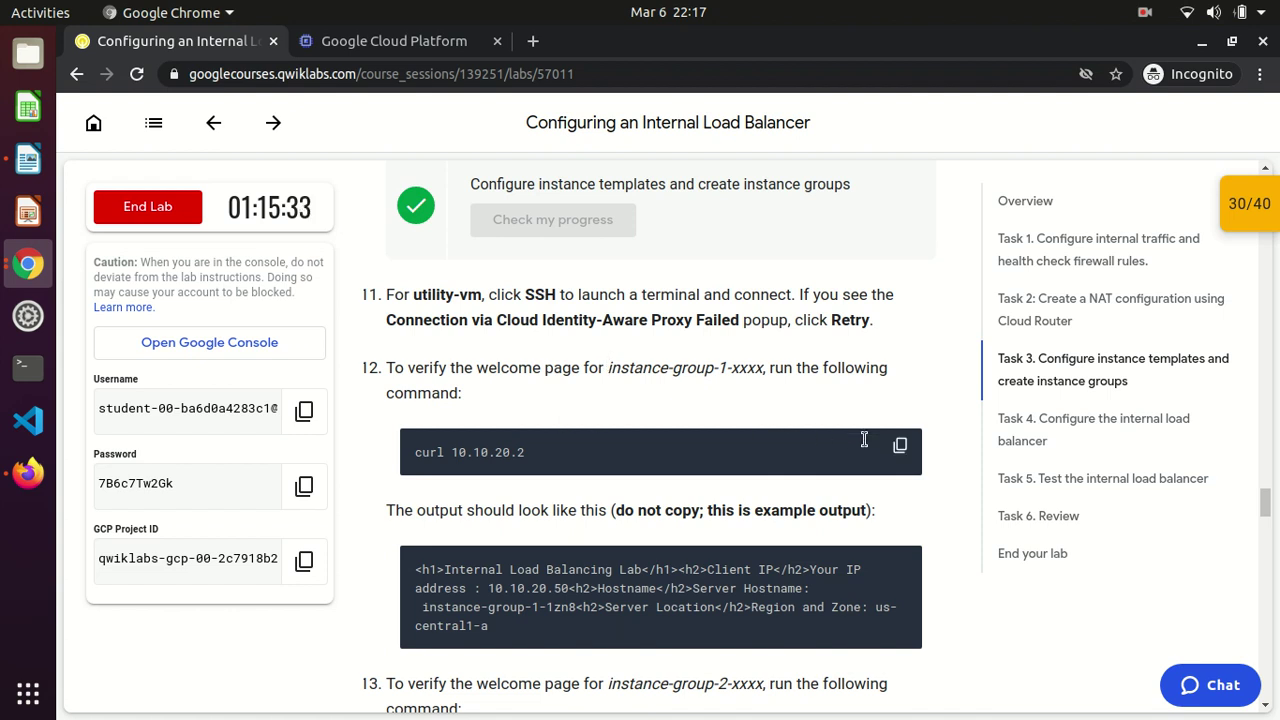
pyautogui.click(900, 449)
pyautogui.scroll(-5, 731, 412)
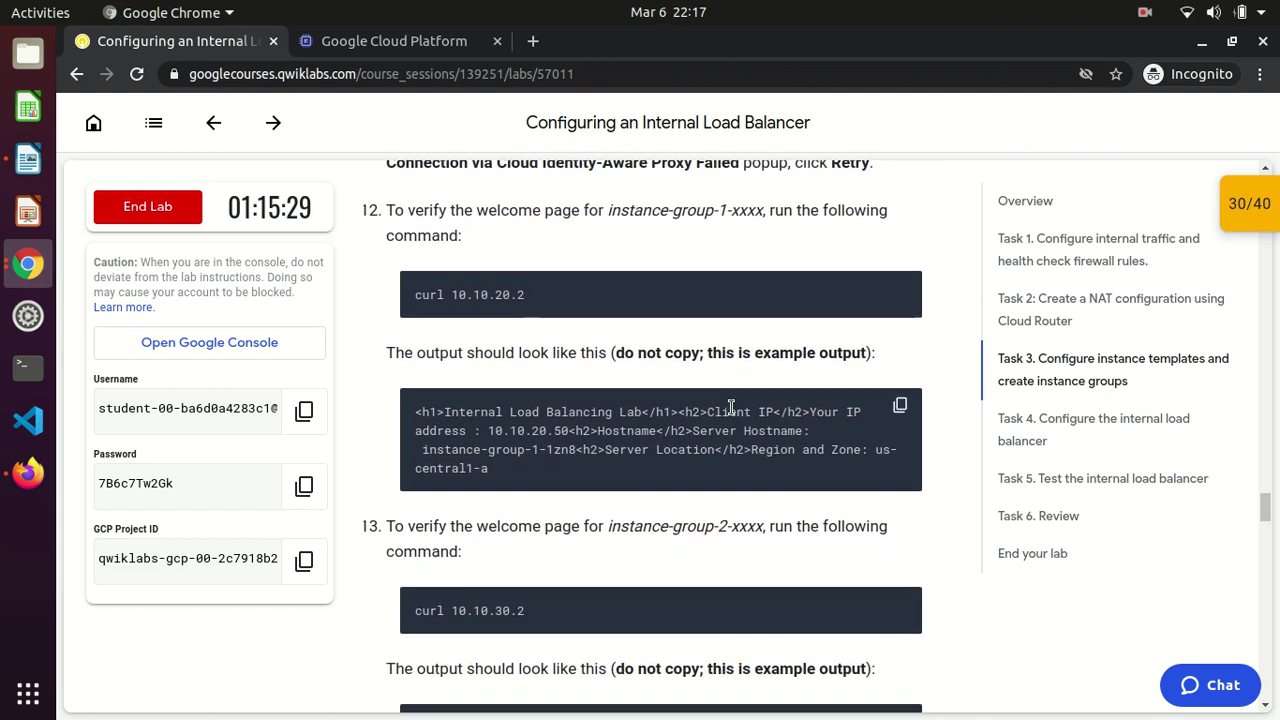
pyautogui.click(353, 45)
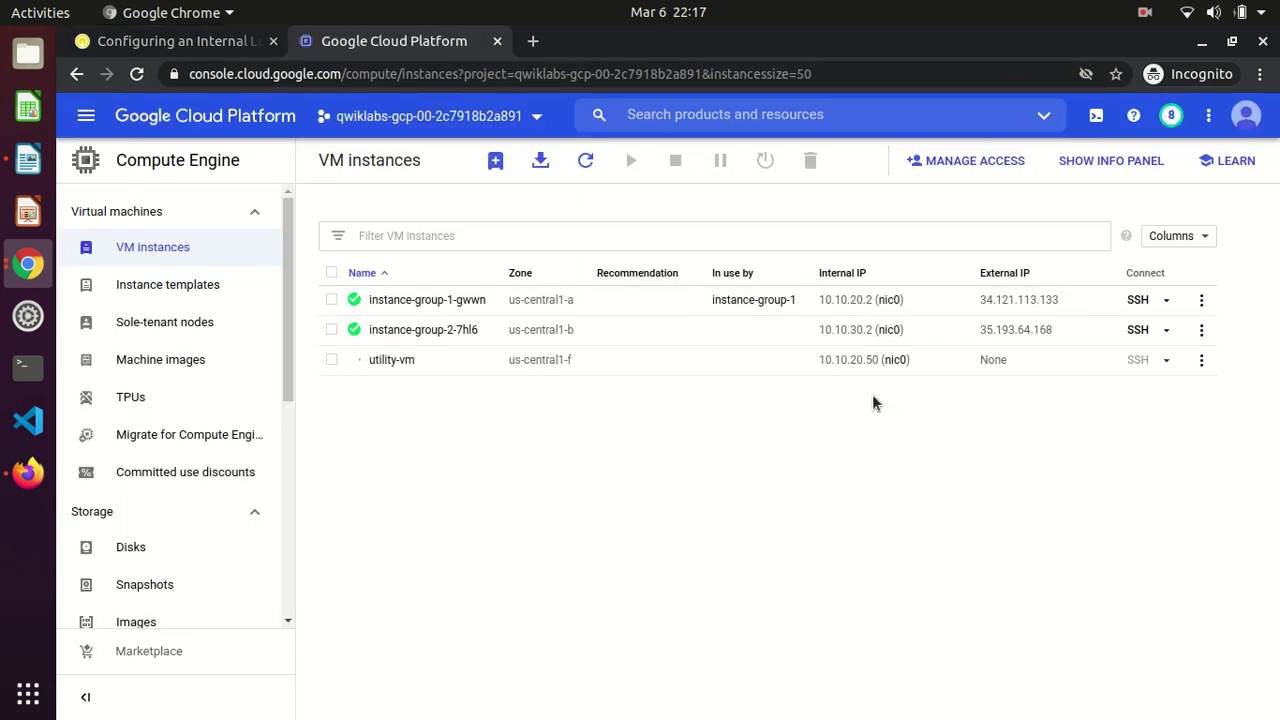
pyautogui.click(1140, 360)
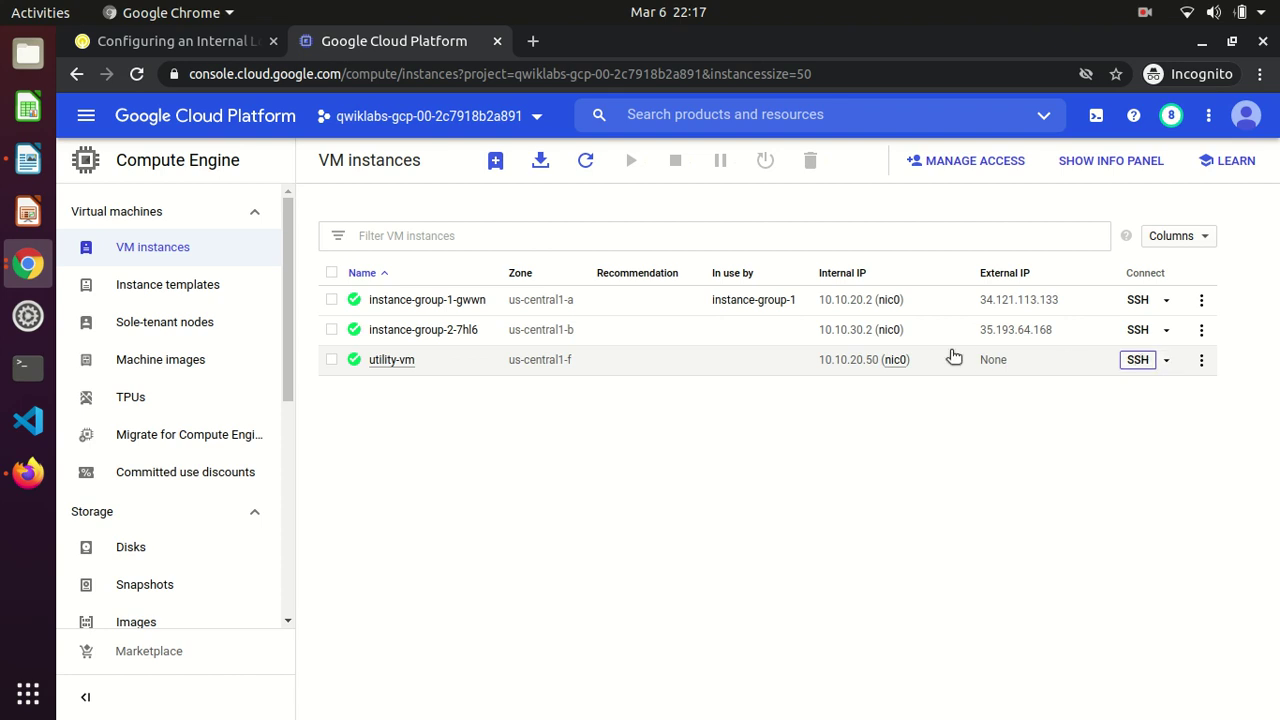
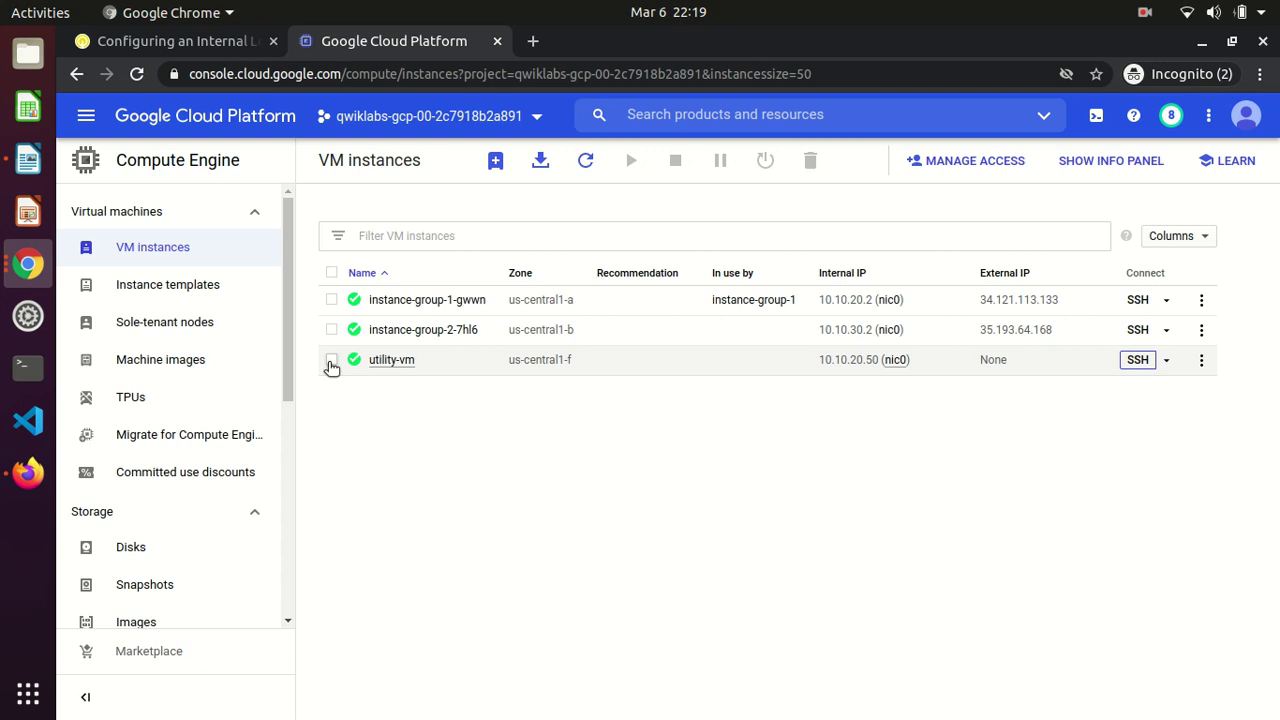
# - Refresh the VM instances list, view the details of the instance-group-2 VM and return to the list
pyautogui.click(584, 162)
pyautogui.click(332, 329)
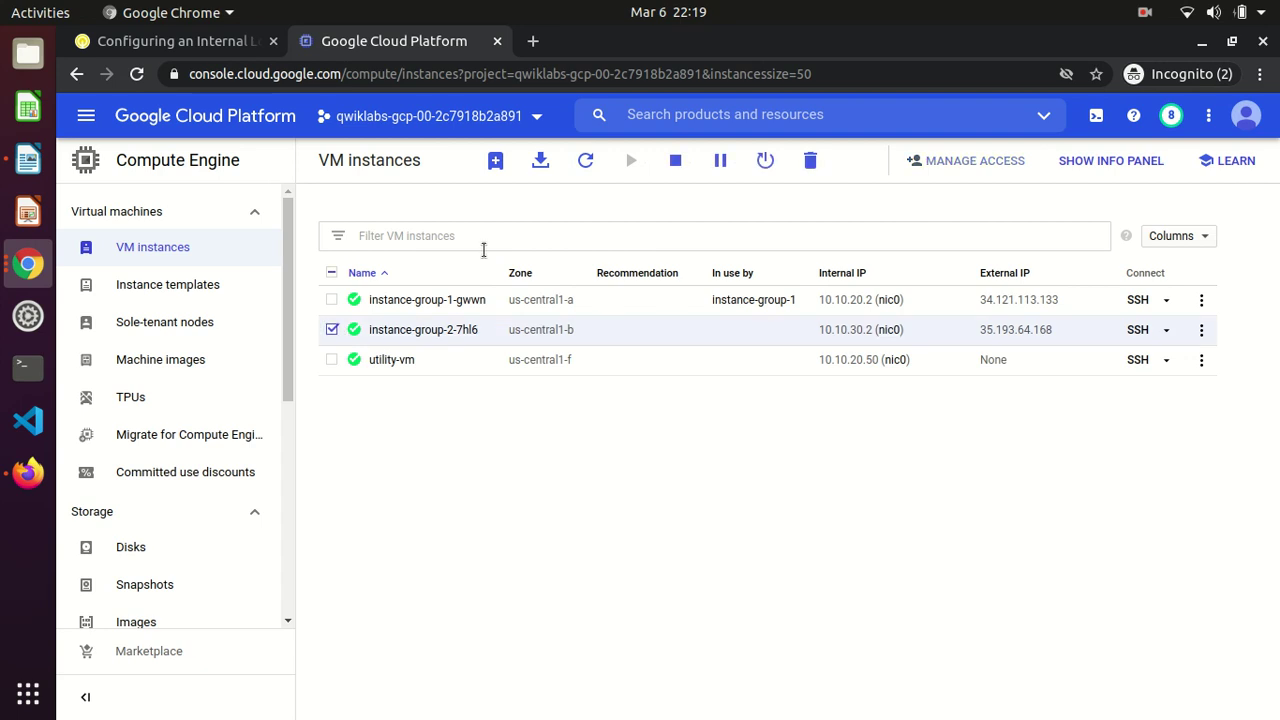
pyautogui.click(414, 332)
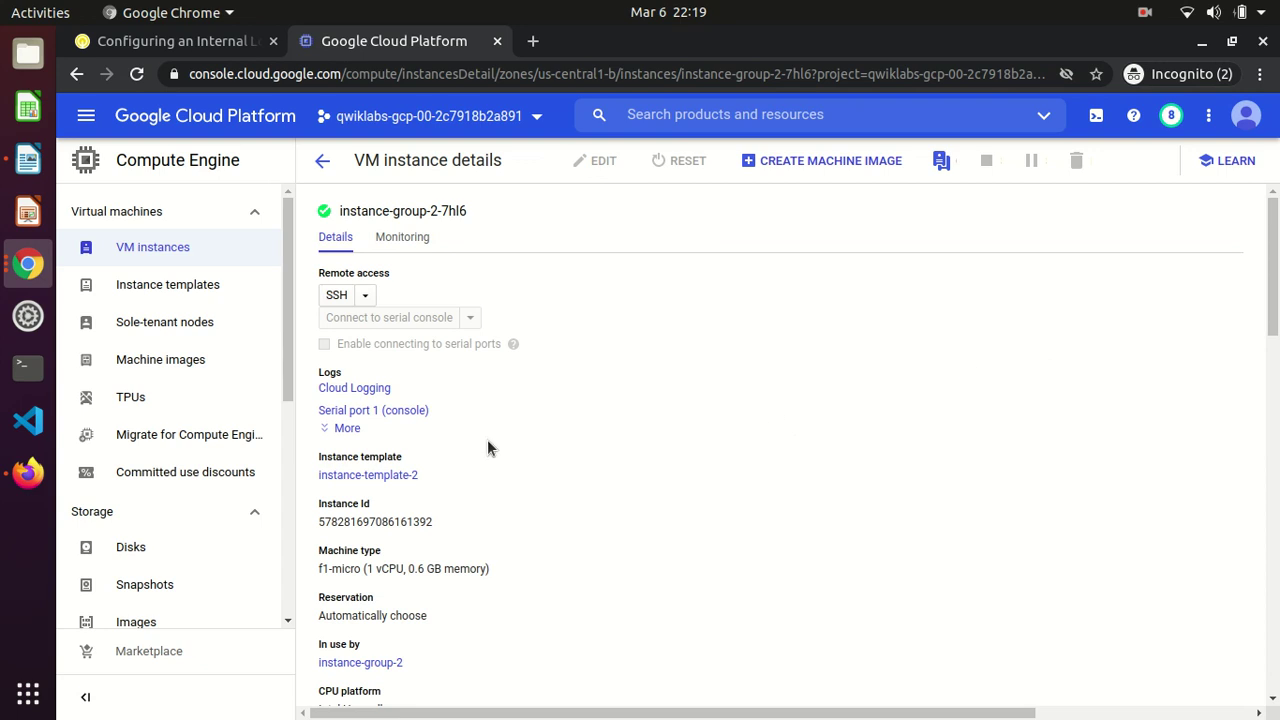
pyautogui.click(324, 163)
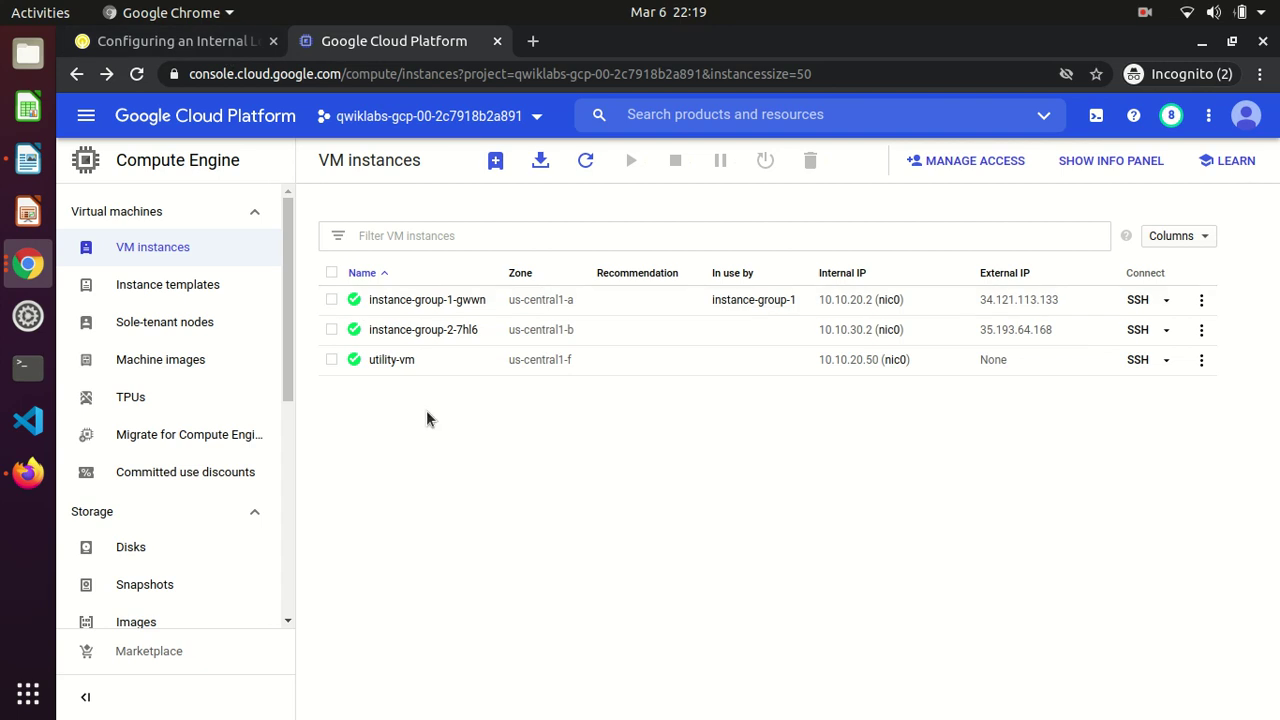
# - Open a new SSH session to utility-vm and run curl 10.10.20.2 against the first backend
pyautogui.click(1140, 360)
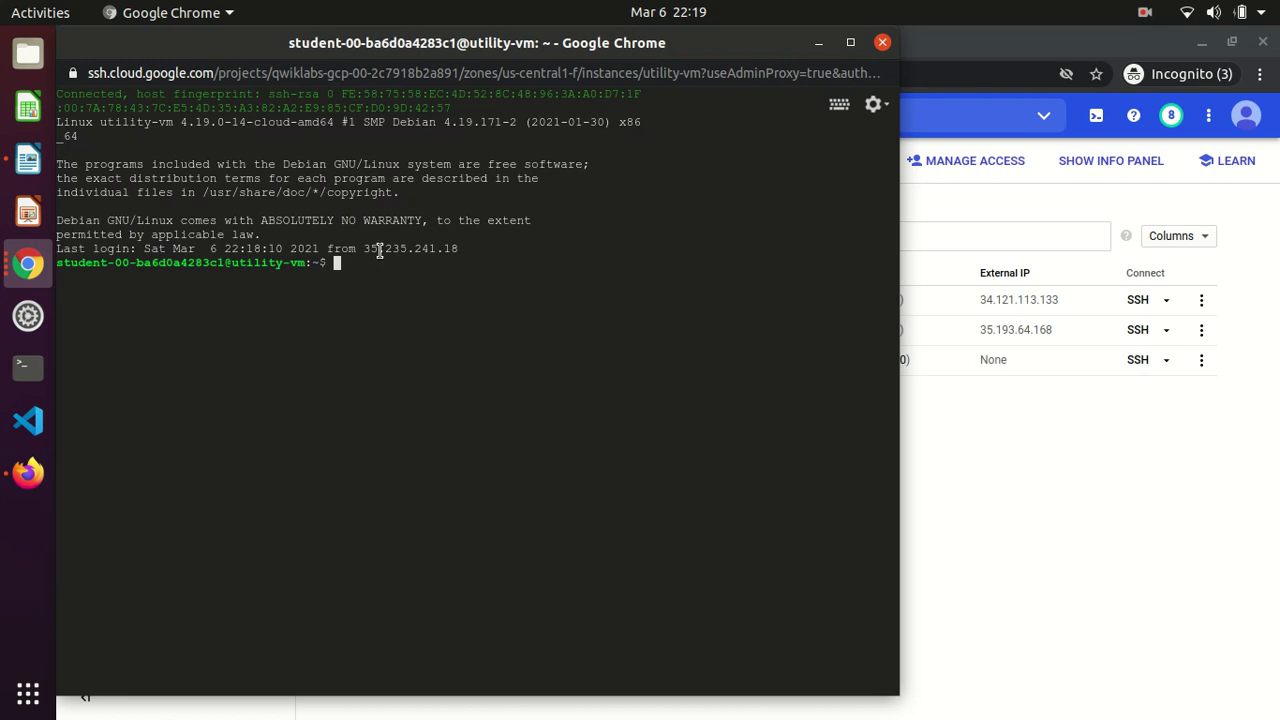
pyautogui.write('curl 10.10.20.2')
pyautogui.press('Return')
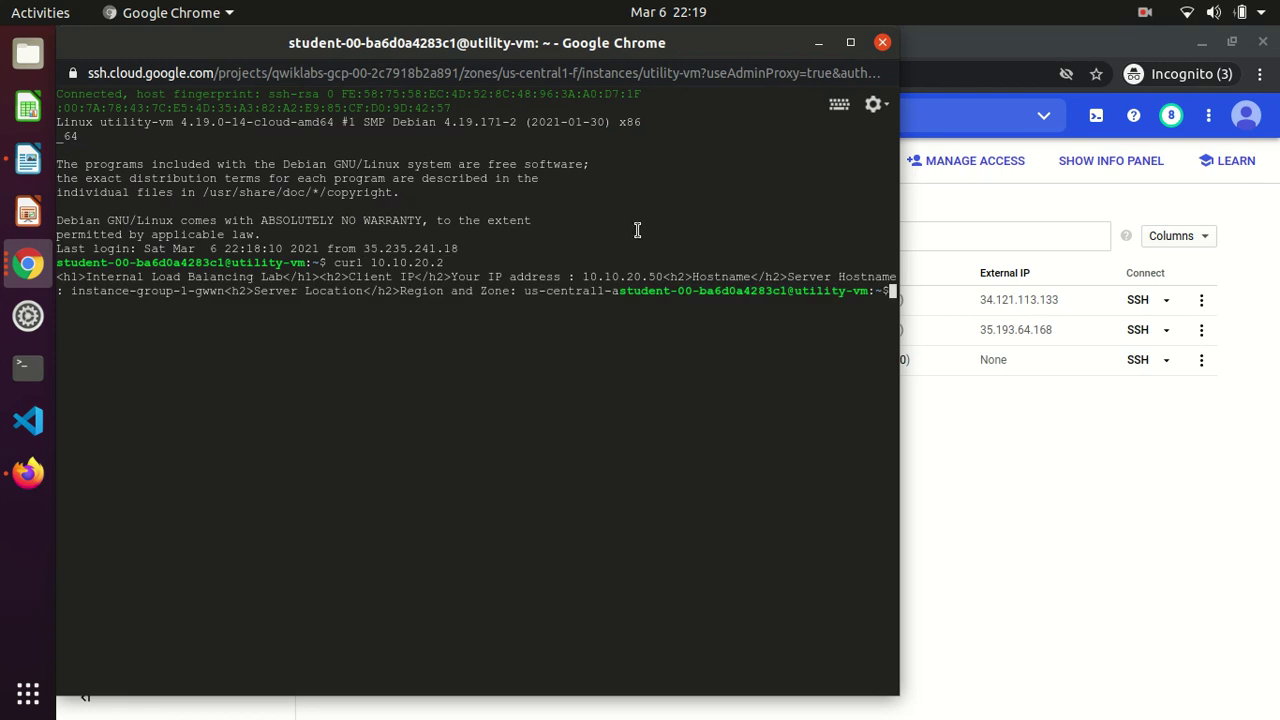
pyautogui.press('Return')
pyautogui.press('Return')
# - Run curl 10.10.30.2 from utility-vm against the second backend, checking the address in the VM instances list
pyautogui.press('Up')
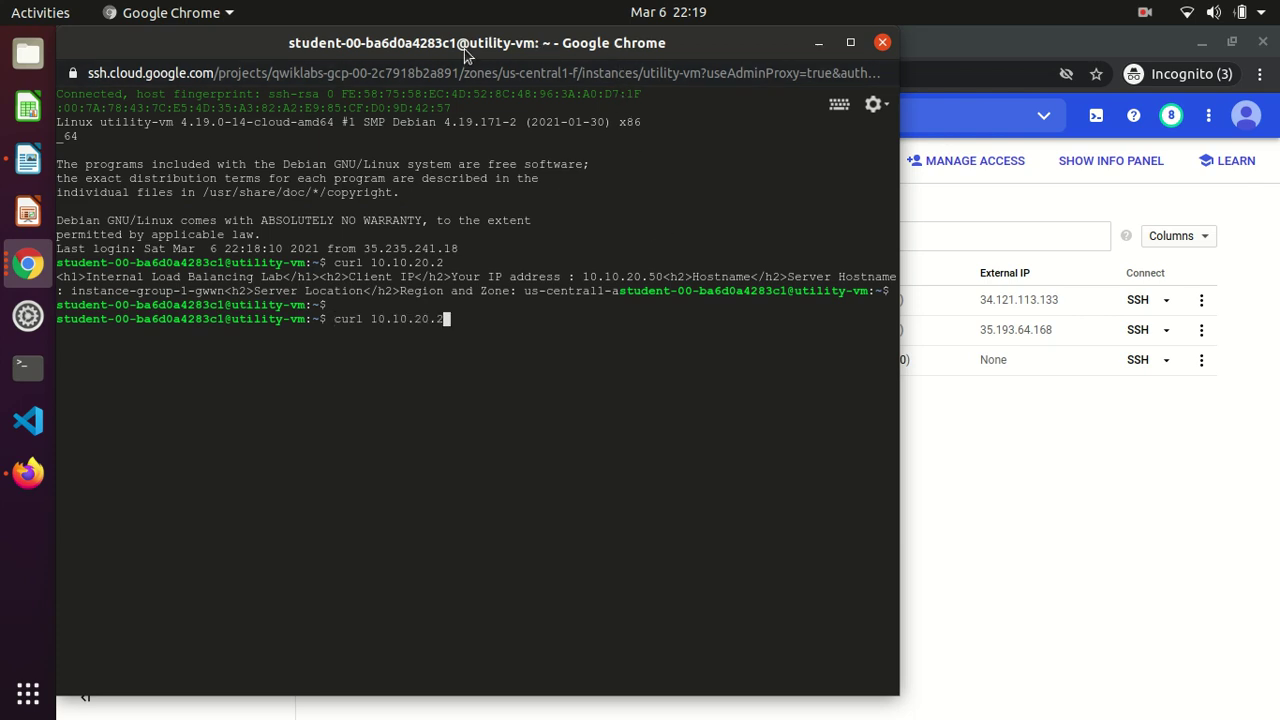
pyautogui.moveTo(469, 49); pyautogui.dragTo(420, 204)
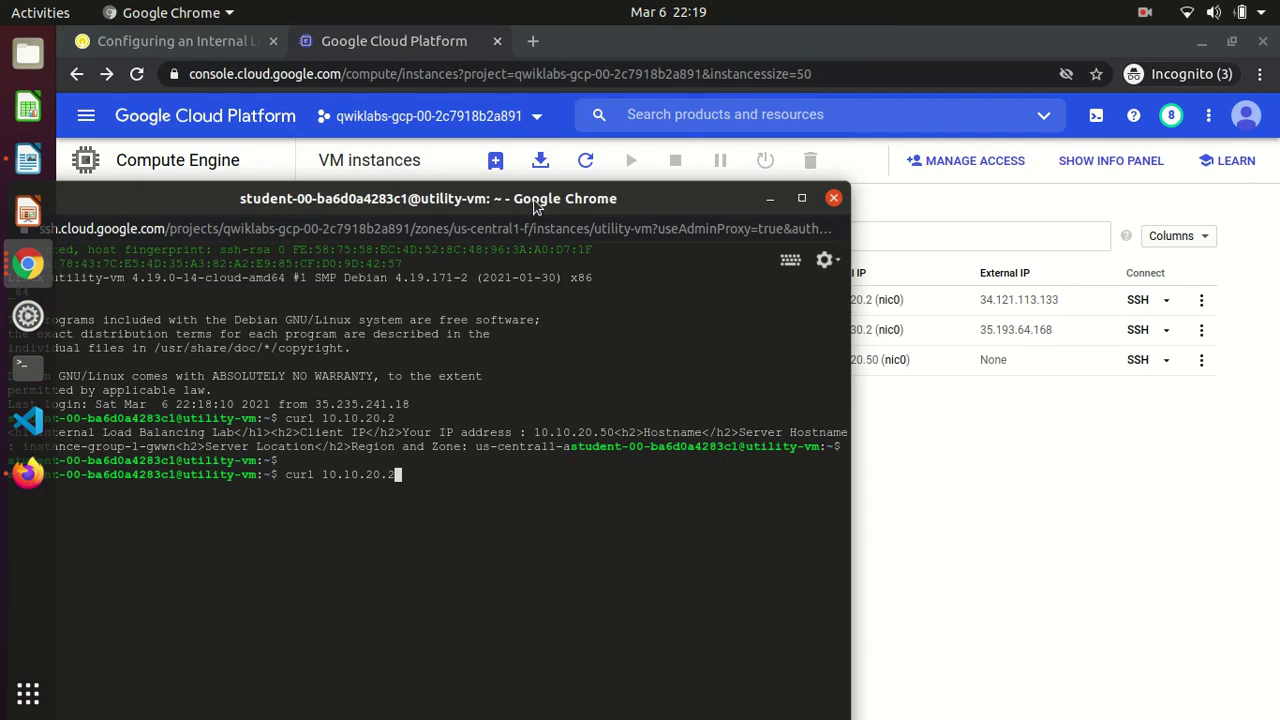
pyautogui.hotkey('alt', 'Tab')
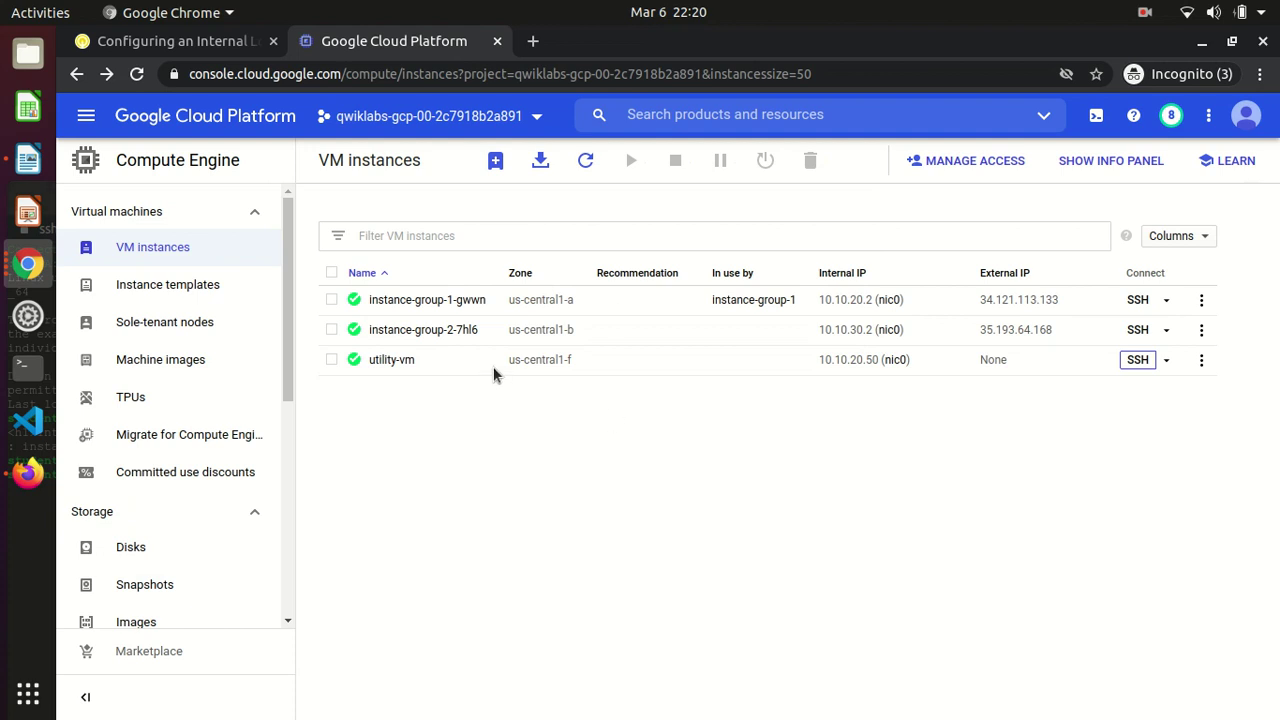
pyautogui.hotkey('alt', 'Tab')
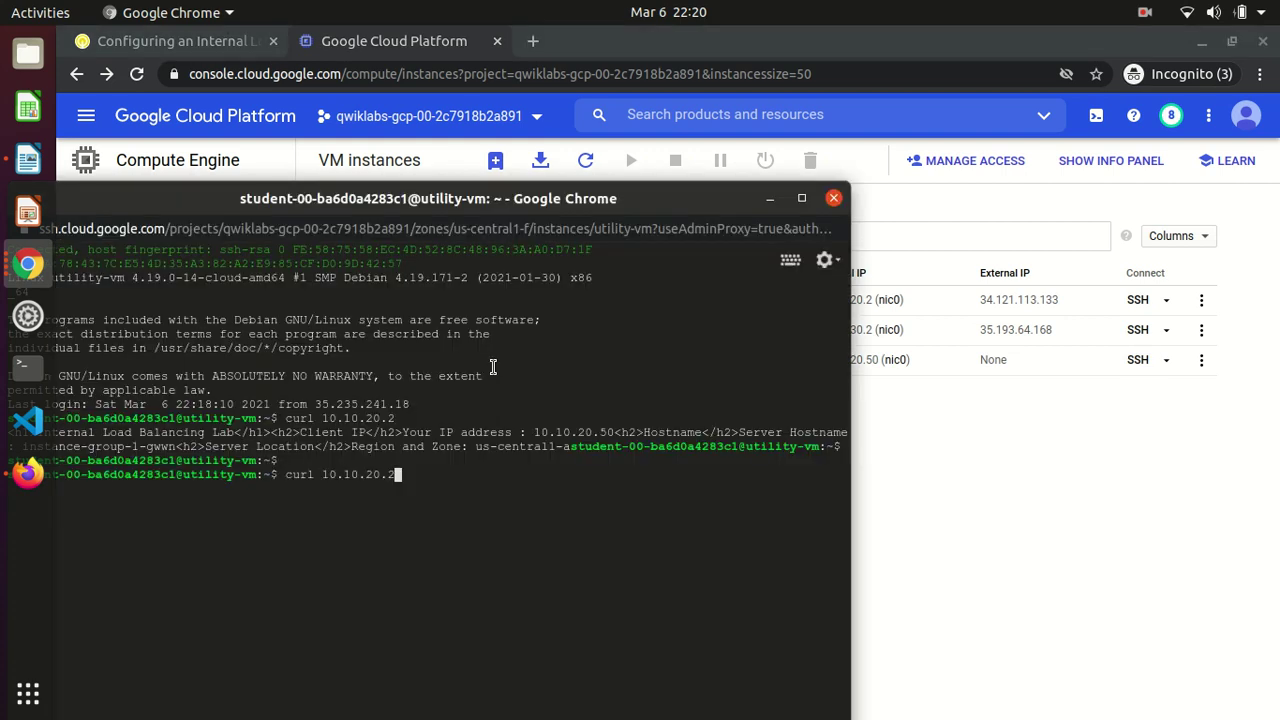
pyautogui.press('Left')
pyautogui.press('Left')
pyautogui.press('Left')
pyautogui.press('BackSpace')
pyautogui.write('3')
pyautogui.press('Return')
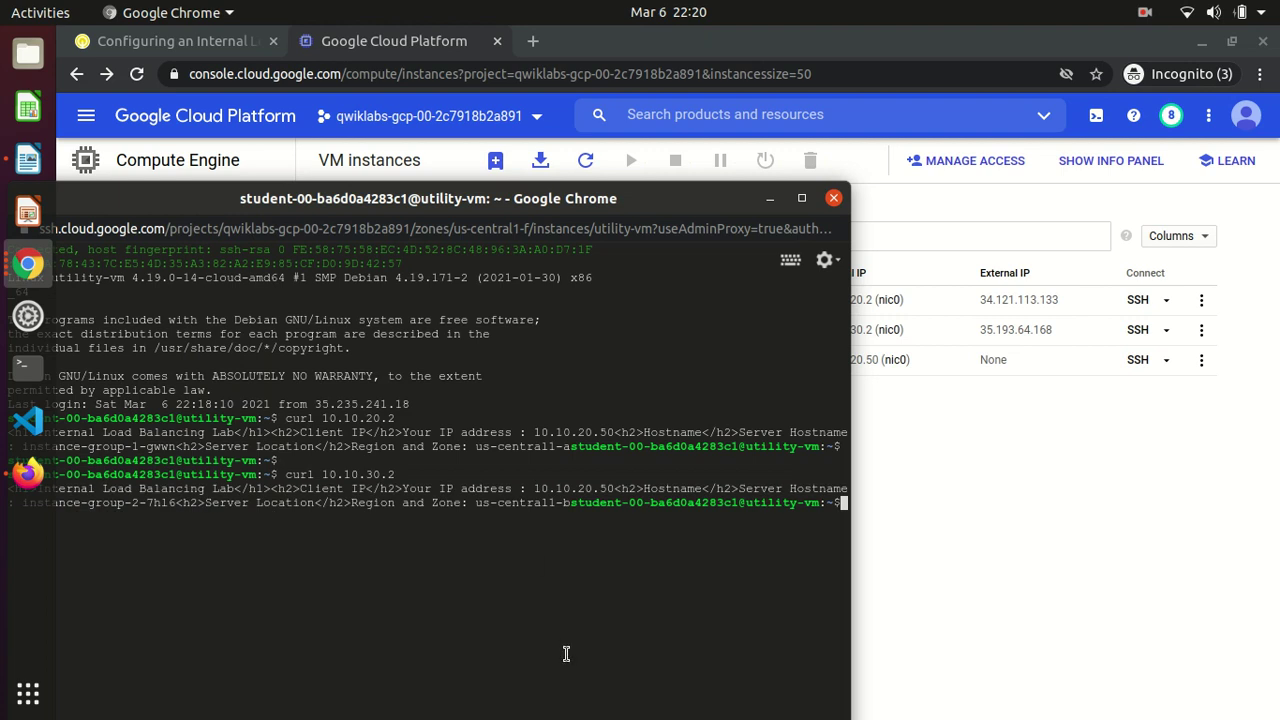
pyautogui.press('Return')
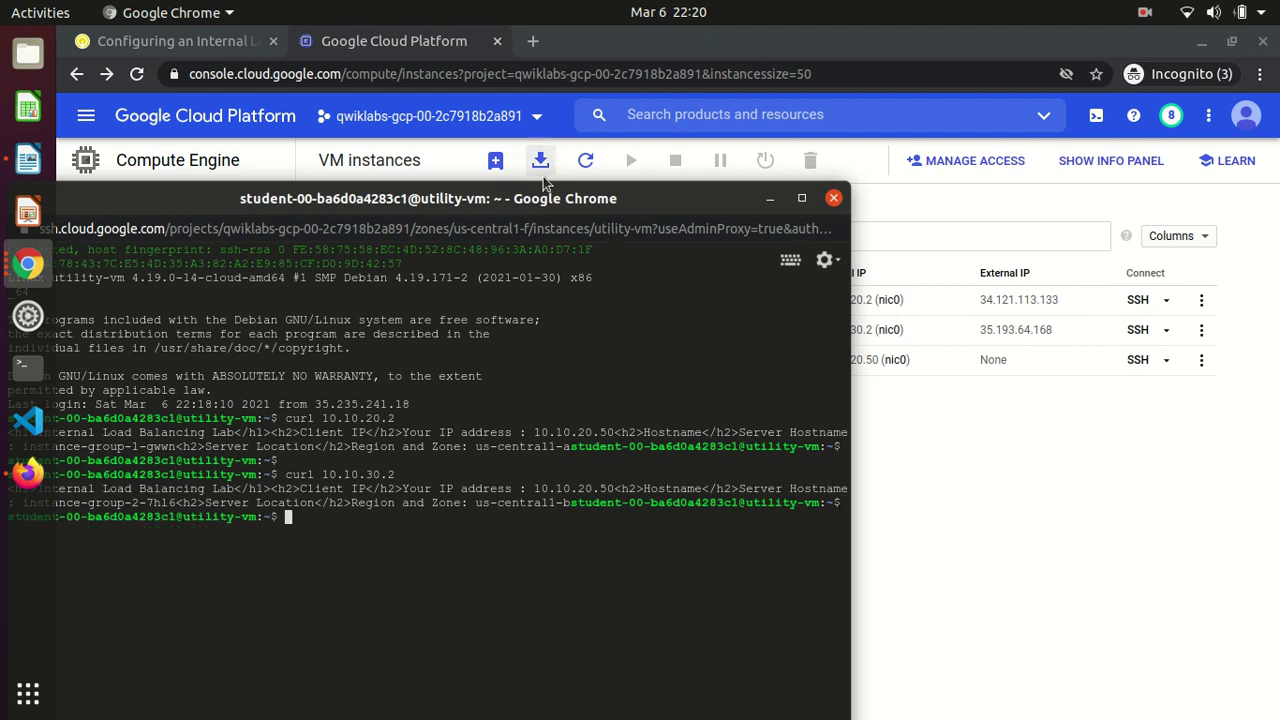
# - Return to the lab instructions and read the example curl outputs and the question on which fields identify the backend's location
pyautogui.moveTo(537, 210); pyautogui.dragTo(694, 188)
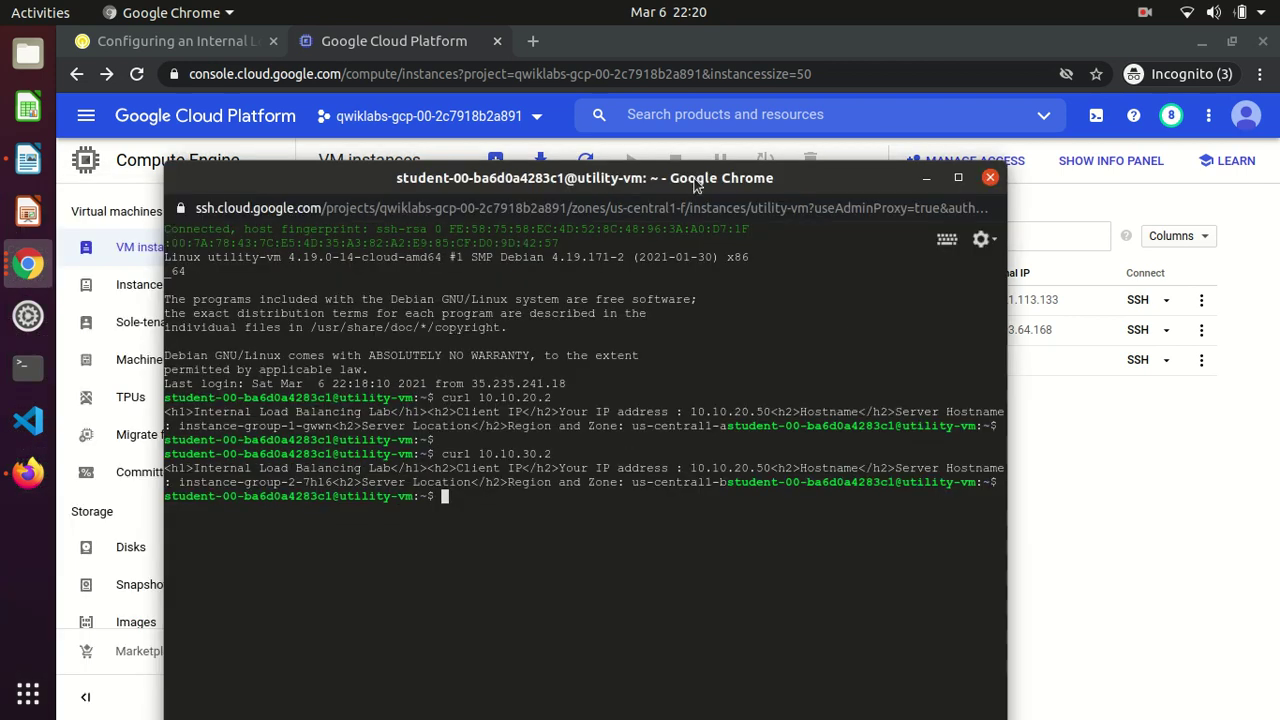
pyautogui.click(214, 41)
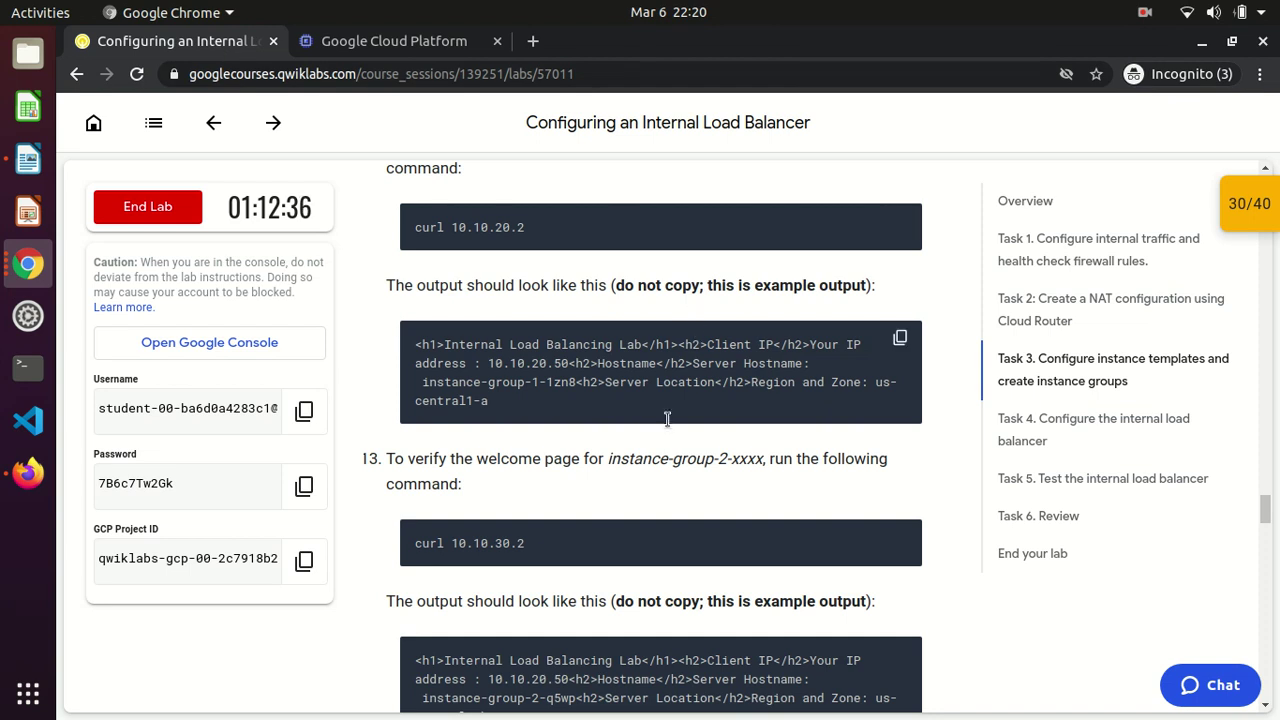
pyautogui.scroll(-1, 660, 425)
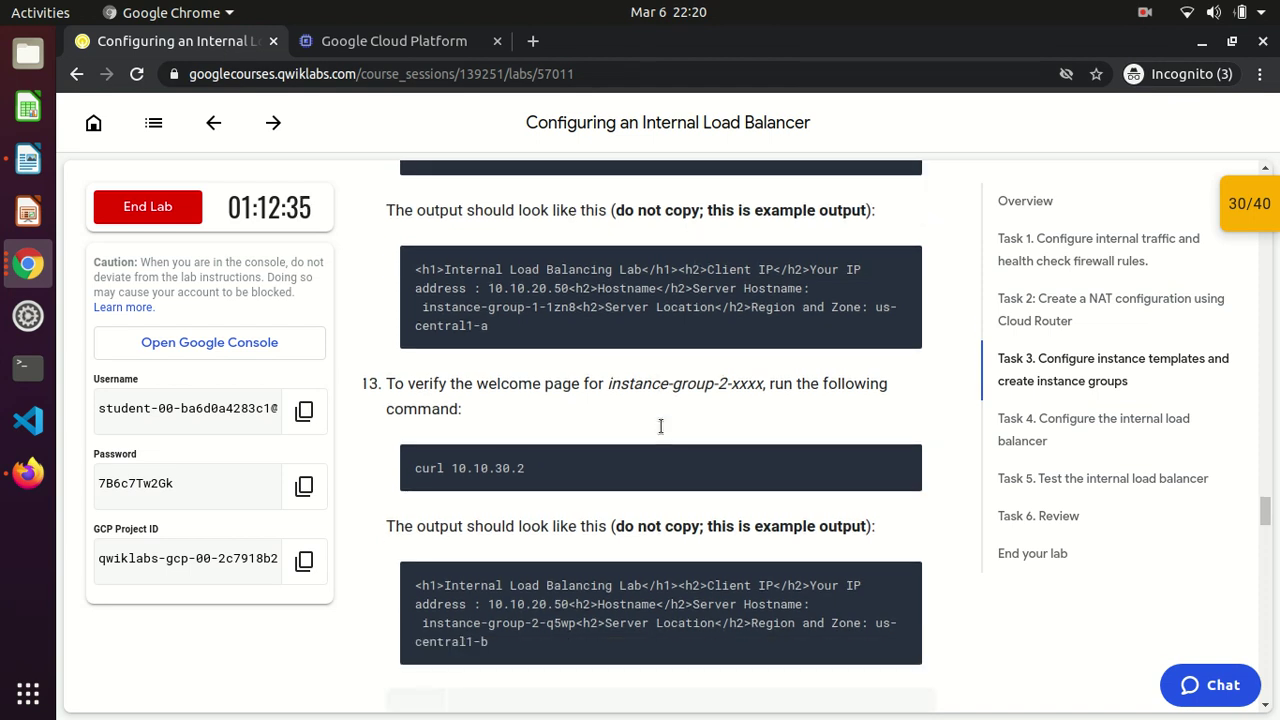
pyautogui.scroll(-3, 660, 425)
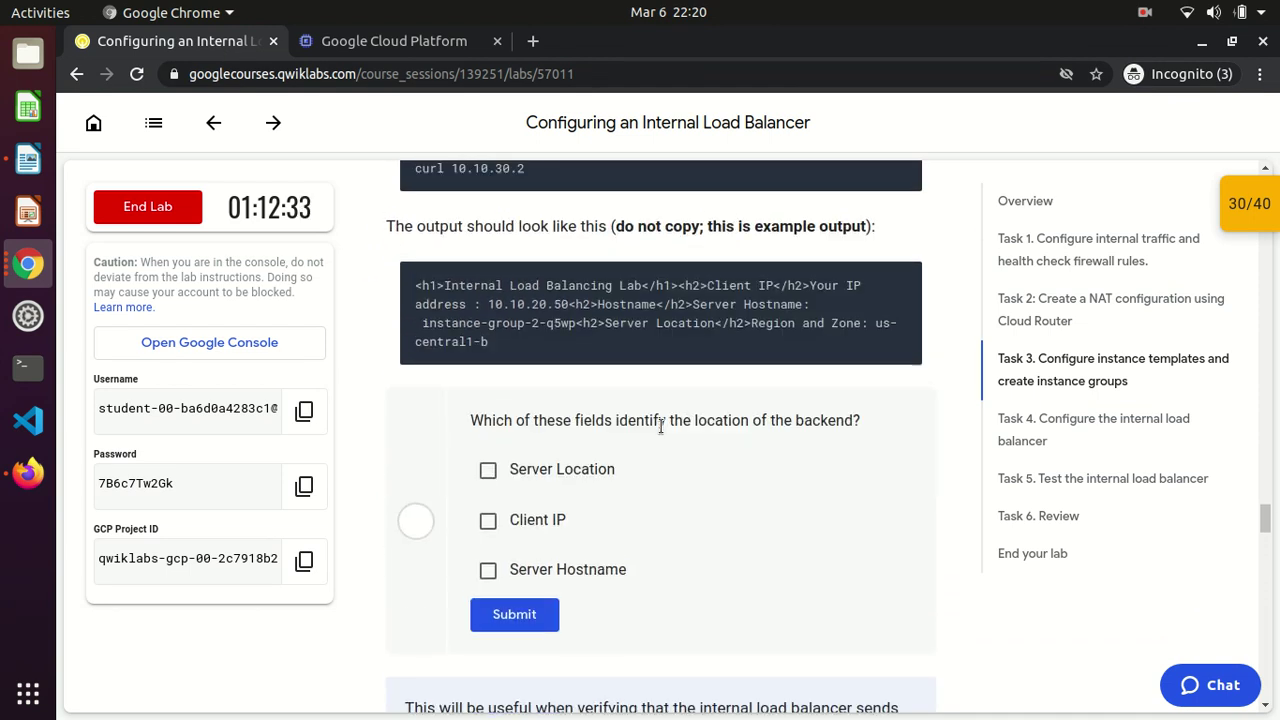
pyautogui.scroll(-2, 660, 425)
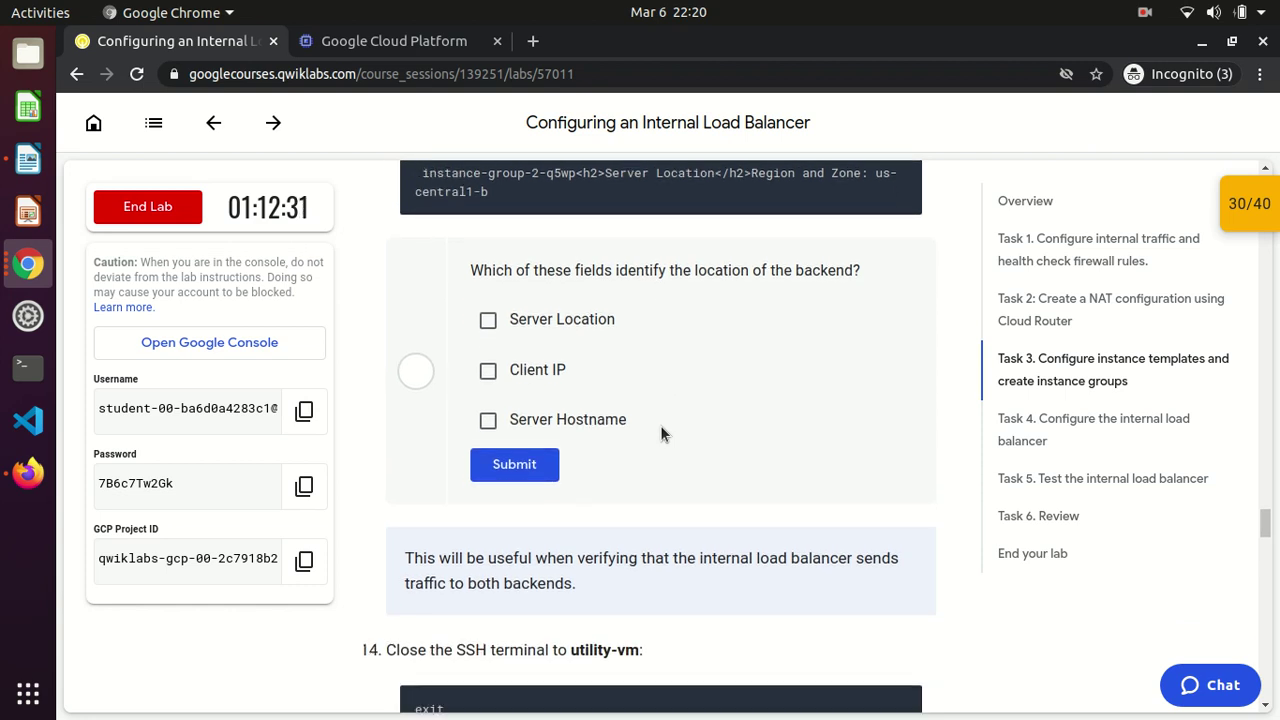
pyautogui.scroll(-1, 660, 430)
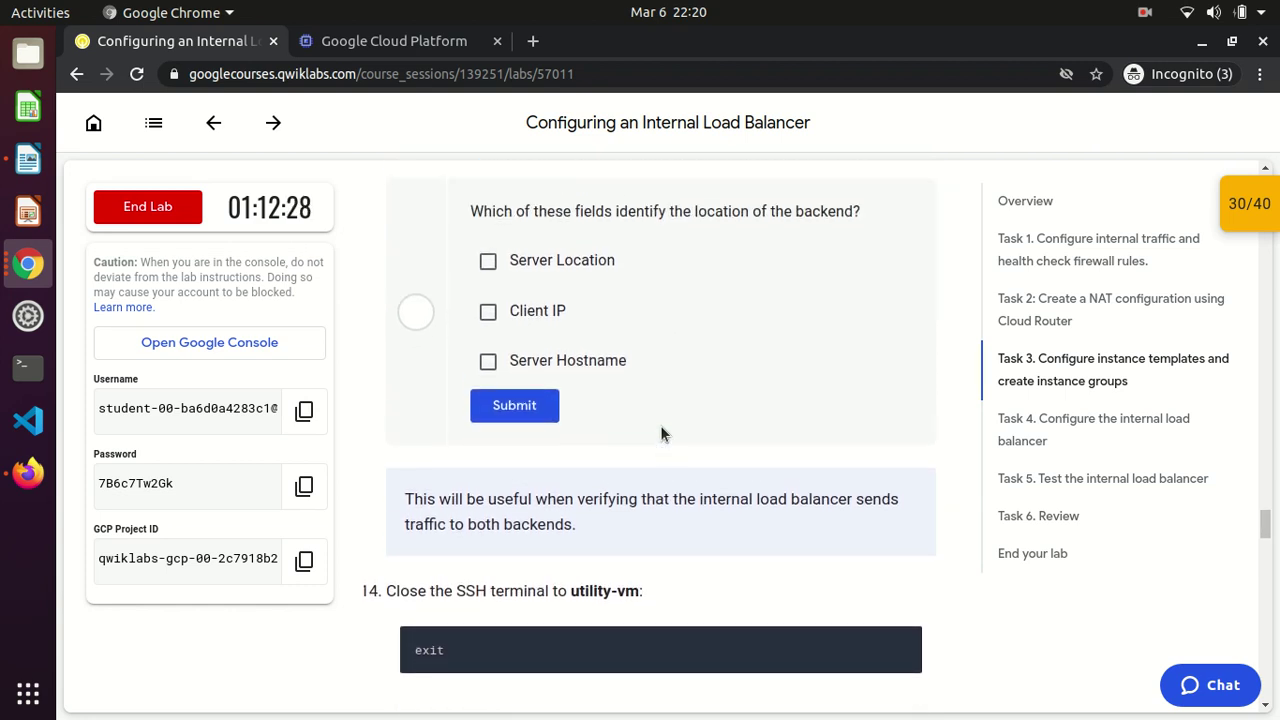
pyautogui.scroll(1, 660, 430)
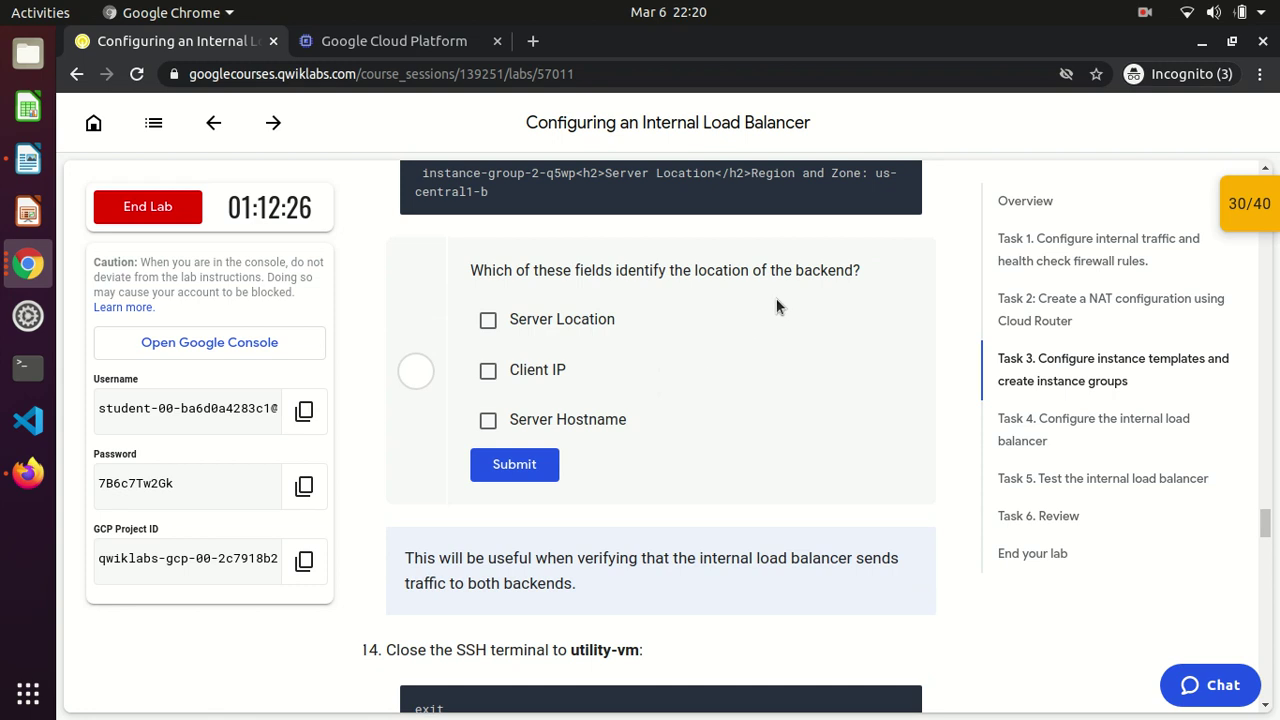
# - Try submitting an answer to the question on which fields identify the location of the backend
pyautogui.doubleClick(802, 272)
pyautogui.click(782, 328)
pyautogui.click(510, 477)
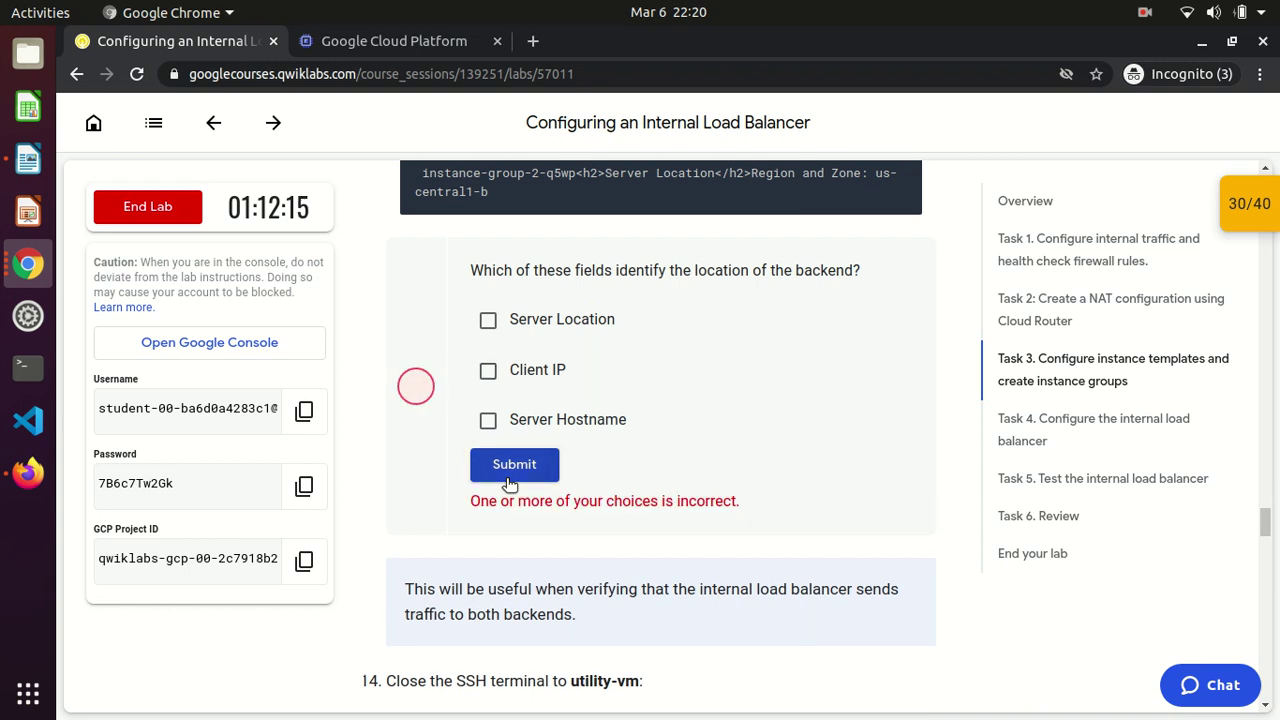
# - Try answering the backend location question with only Server Location selected
pyautogui.doubleClick(708, 268)
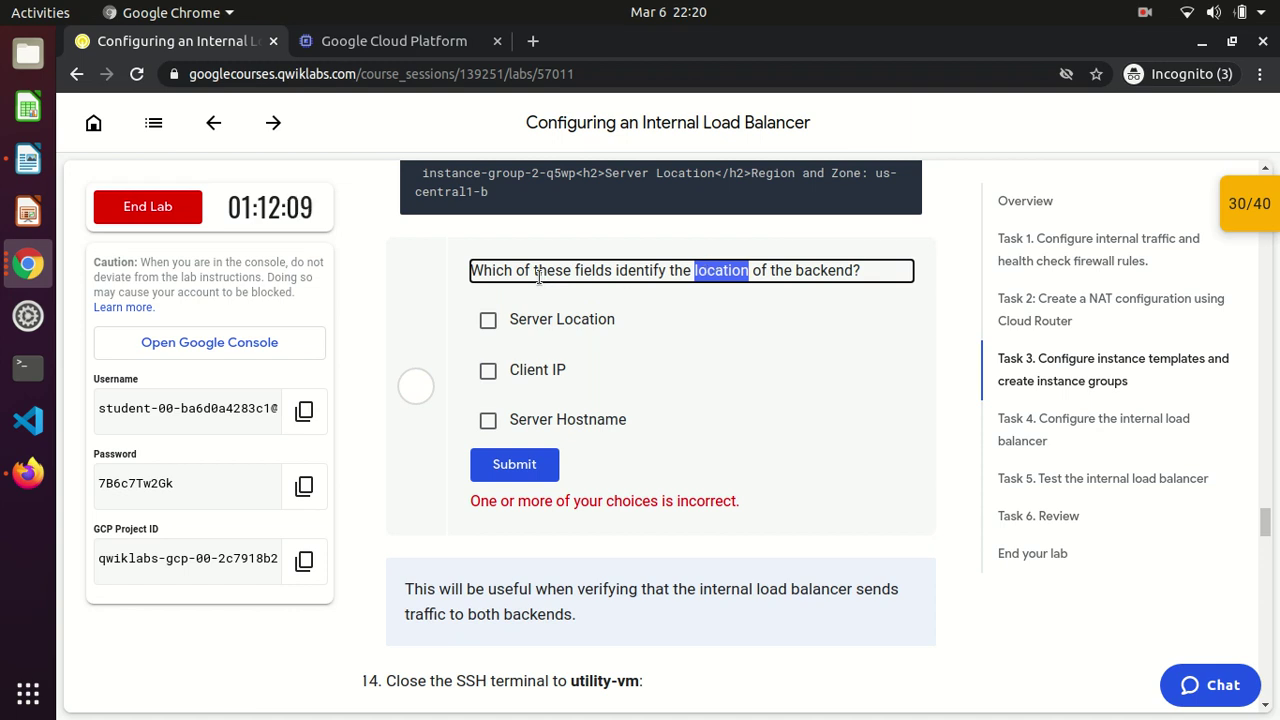
pyautogui.click(488, 320)
pyautogui.click(496, 463)
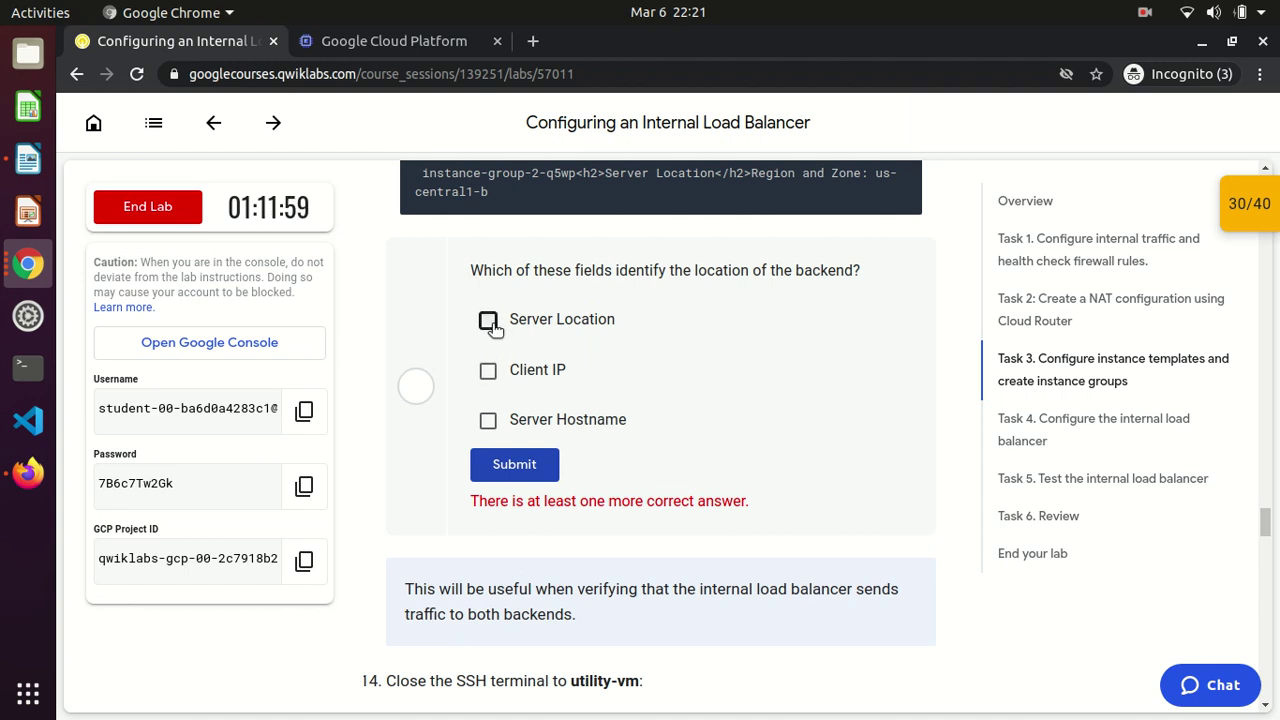
# - Try answering the backend location question with Server Location and Client IP selected
pyautogui.click(488, 320)
pyautogui.click(490, 374)
pyautogui.click(506, 462)
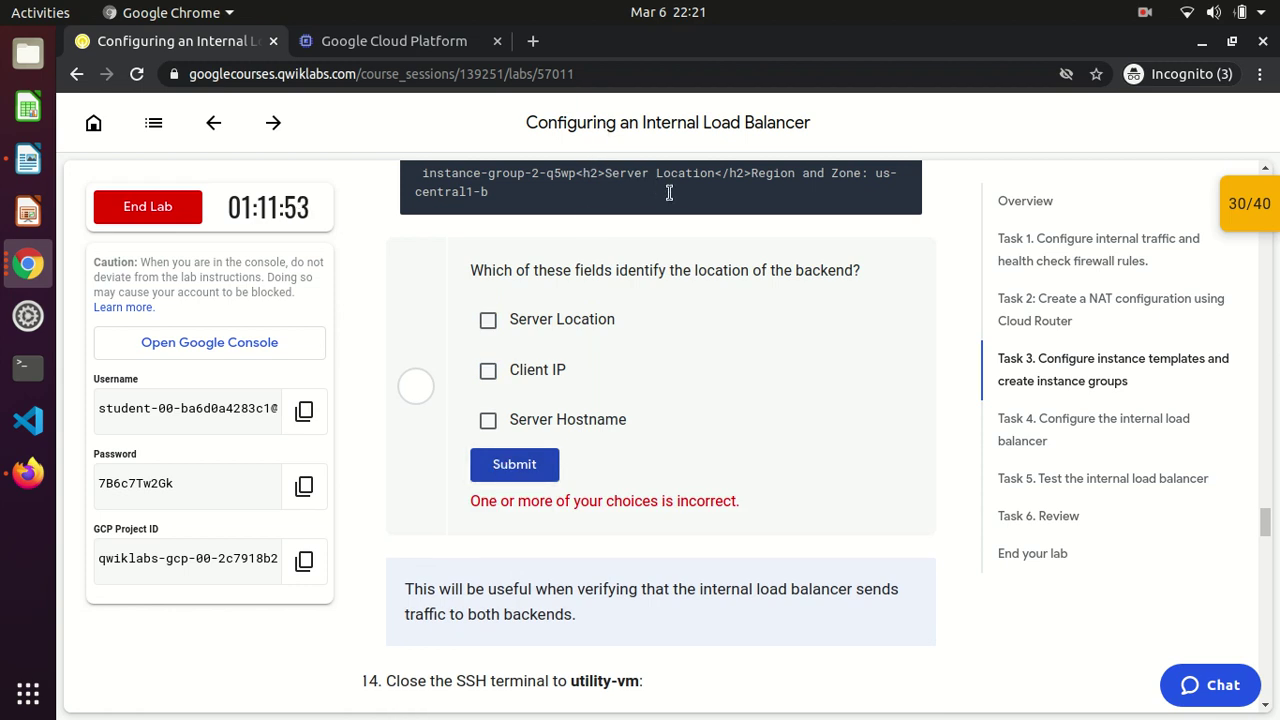
# - Bring the utility-vm terminal back up, examine the Server Location and Server Hostname fields in the curl output, and maximize the terminal window
pyautogui.click(406, 39)
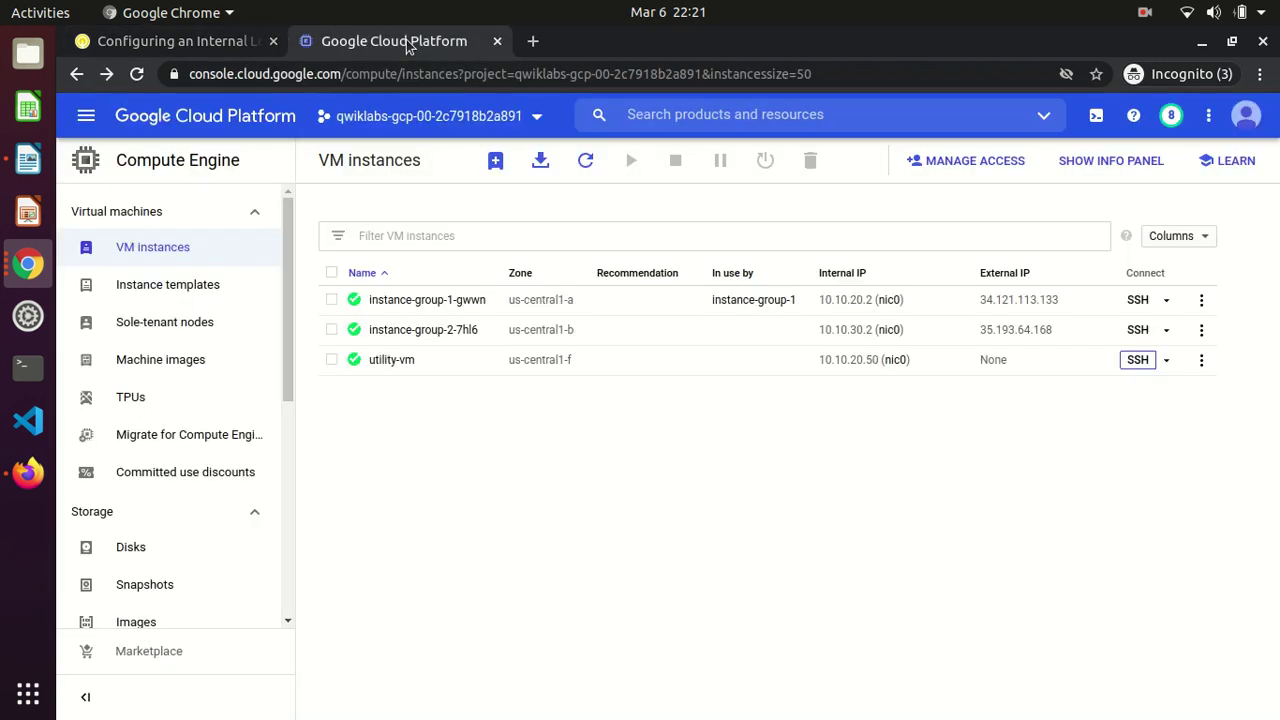
pyautogui.click(240, 45)
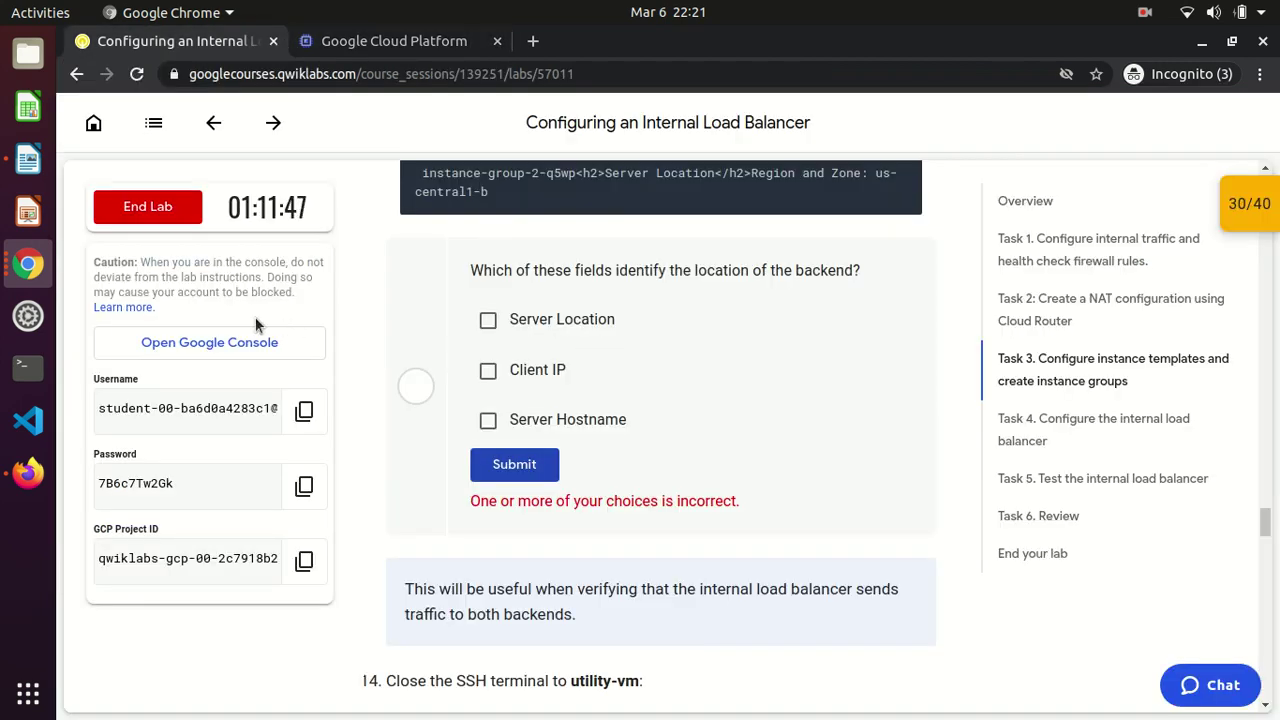
pyautogui.click(28, 265)
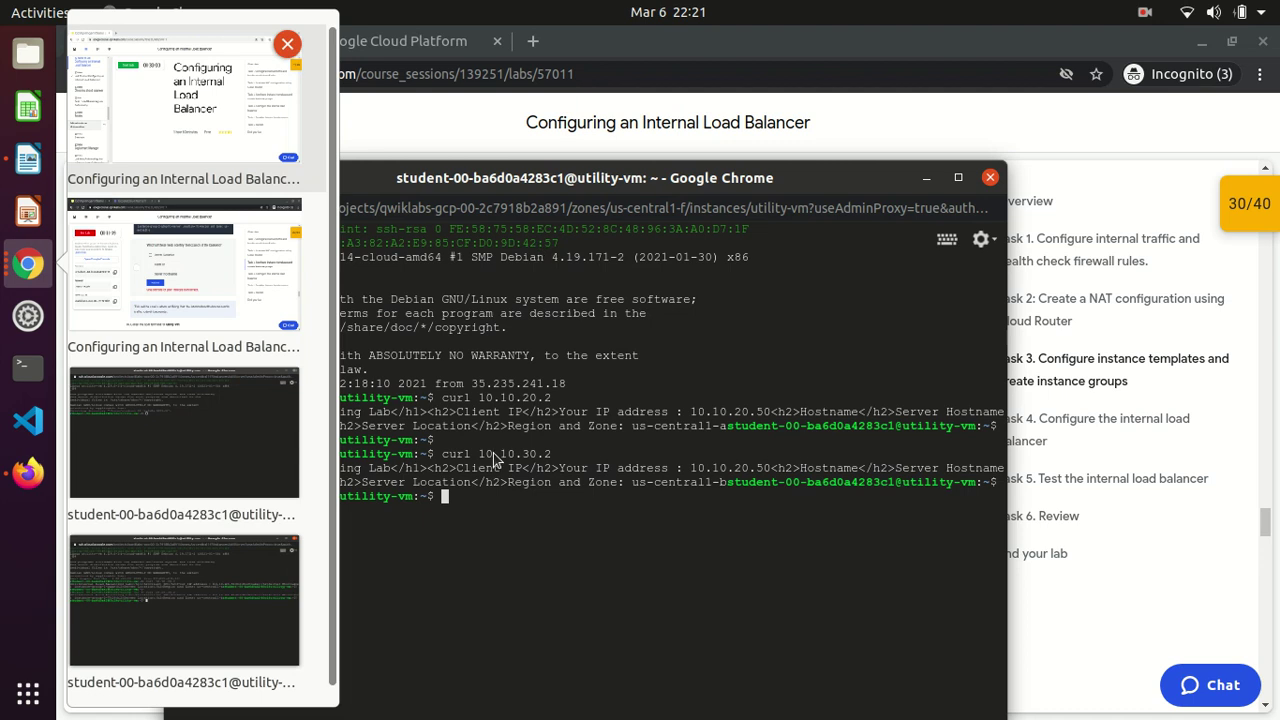
pyautogui.click(553, 493)
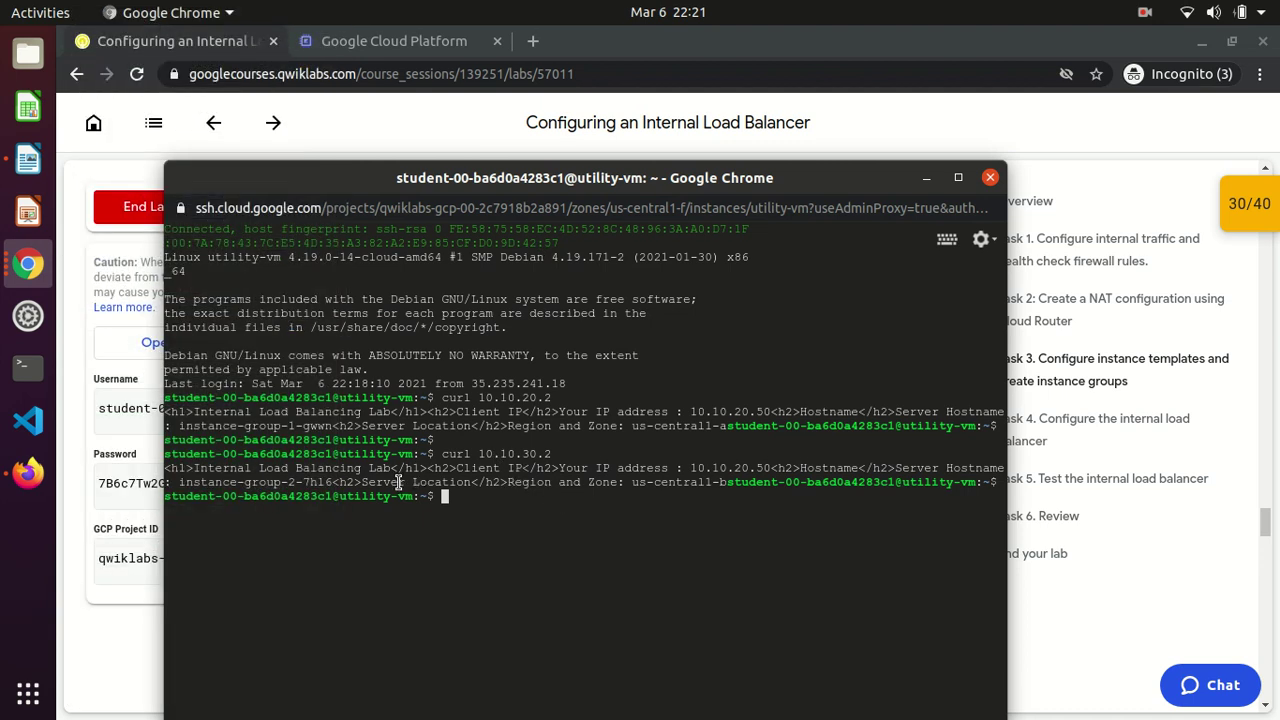
pyautogui.moveTo(365, 482); pyautogui.dragTo(503, 482)
pyautogui.moveTo(903, 463); pyautogui.dragTo(880, 484)
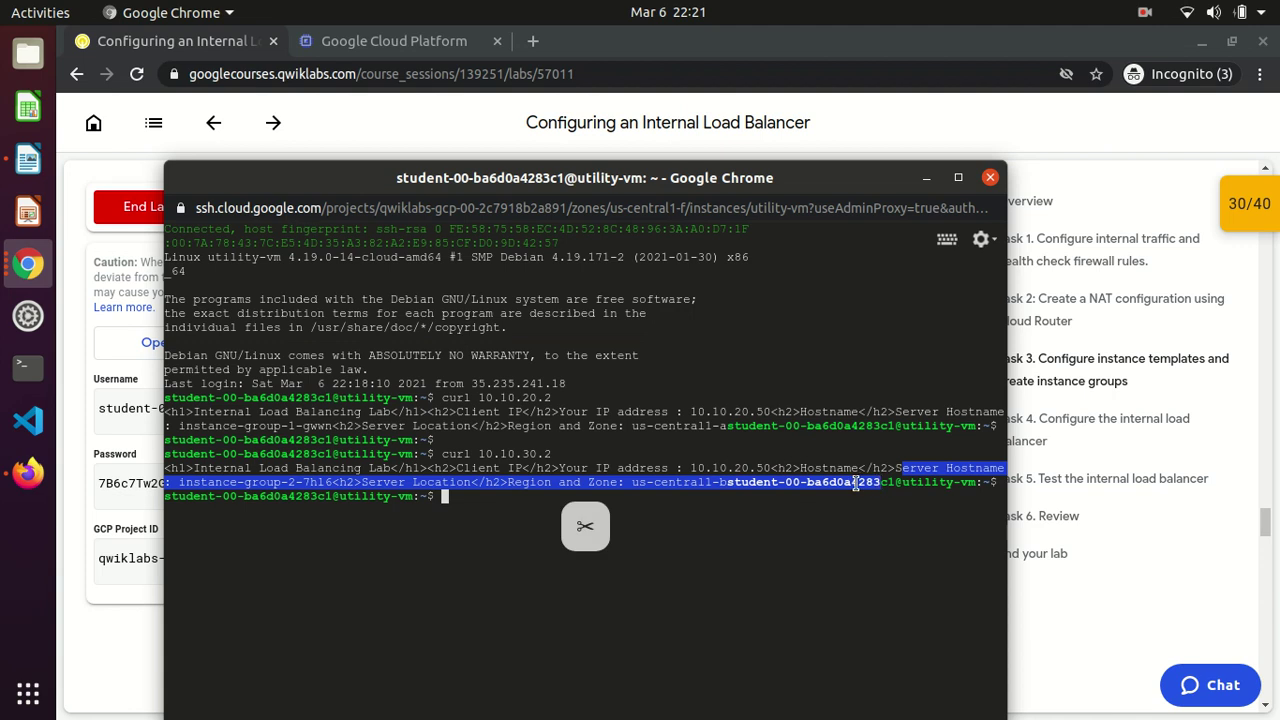
pyautogui.click(694, 504)
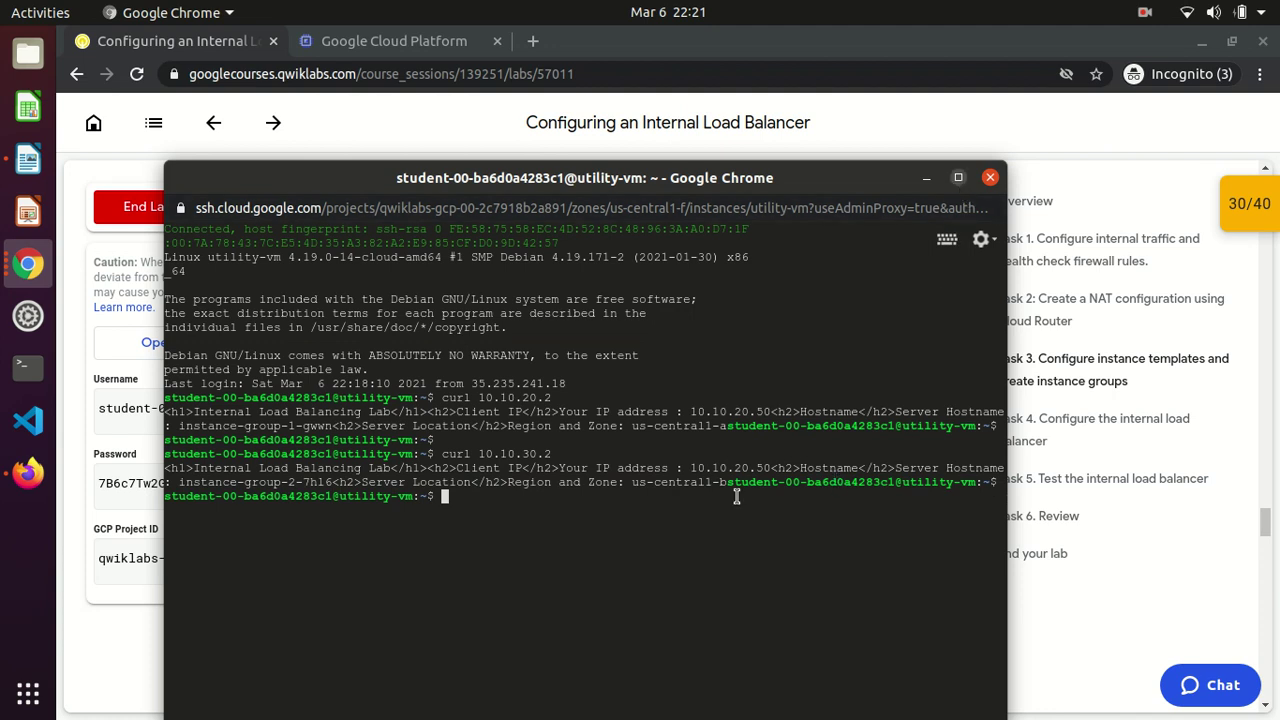
pyautogui.press('super+Up')
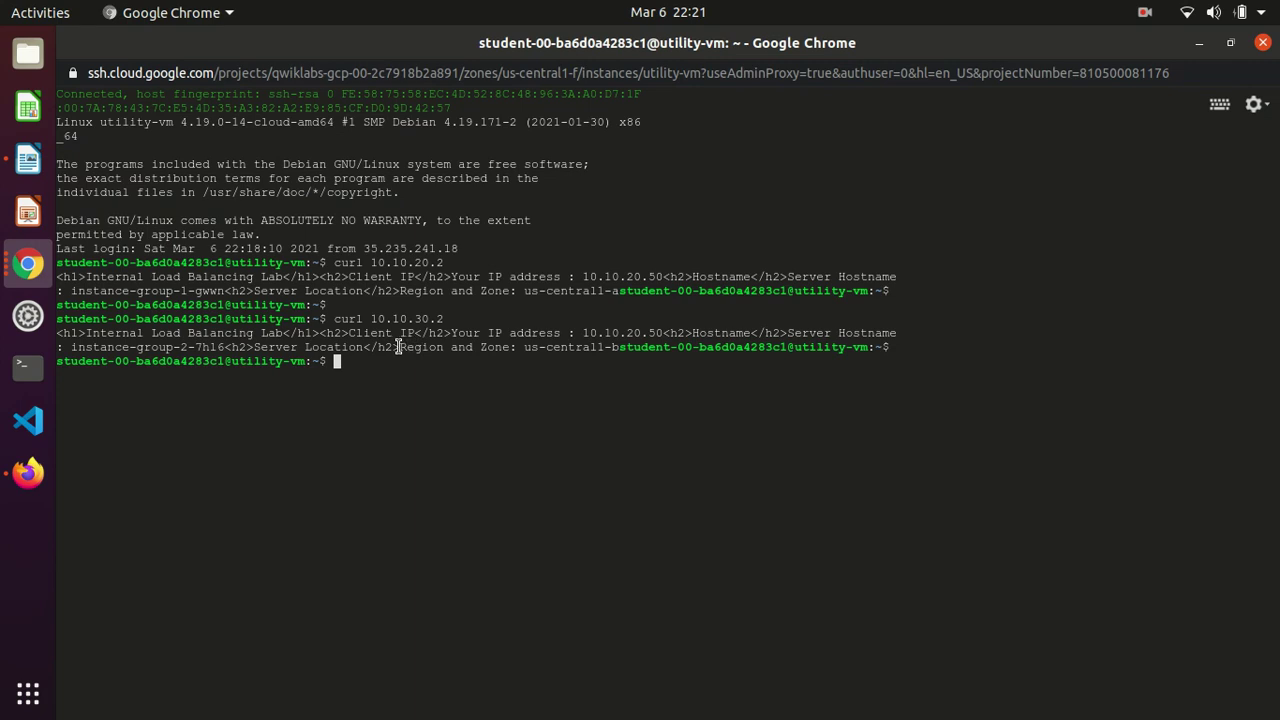
# - Examine the Server Location, region and zone in the curl 10.10.30.2 output and reread the backend location question
pyautogui.moveTo(398, 347); pyautogui.dragTo(606, 345)
pyautogui.moveTo(253, 347); pyautogui.dragTo(628, 348)
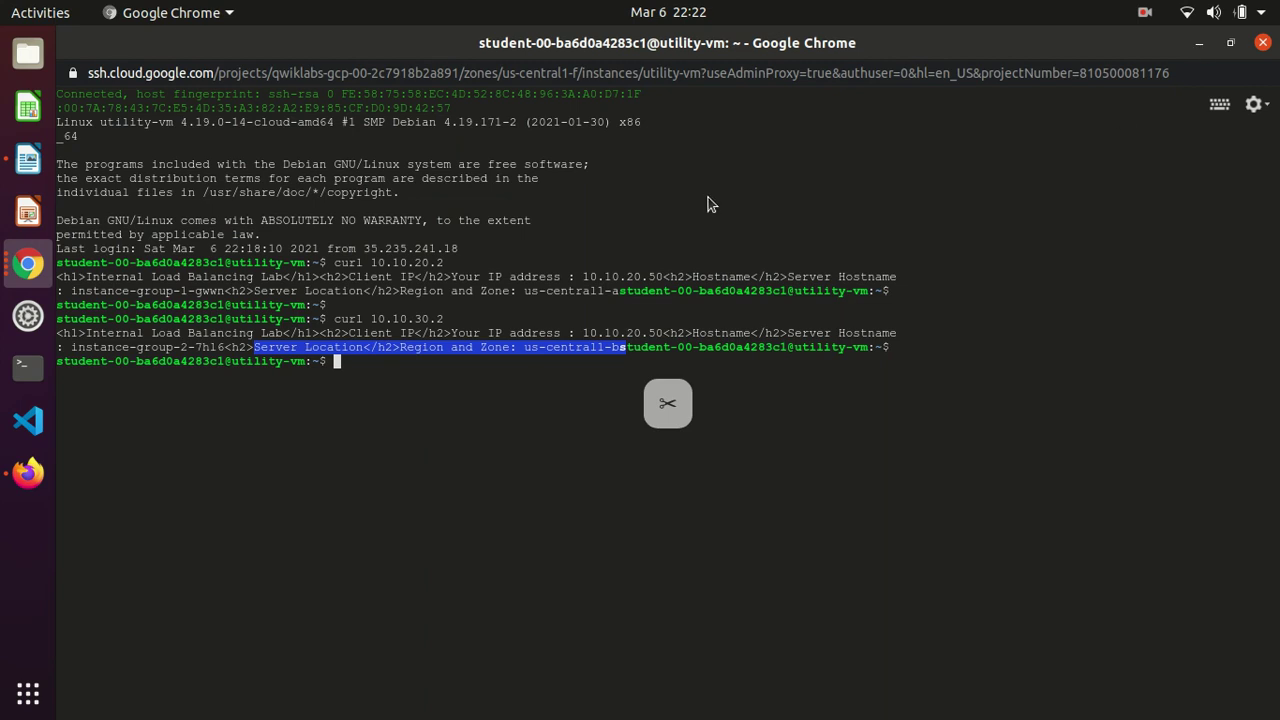
pyautogui.hotkey('alt', 'Tab')
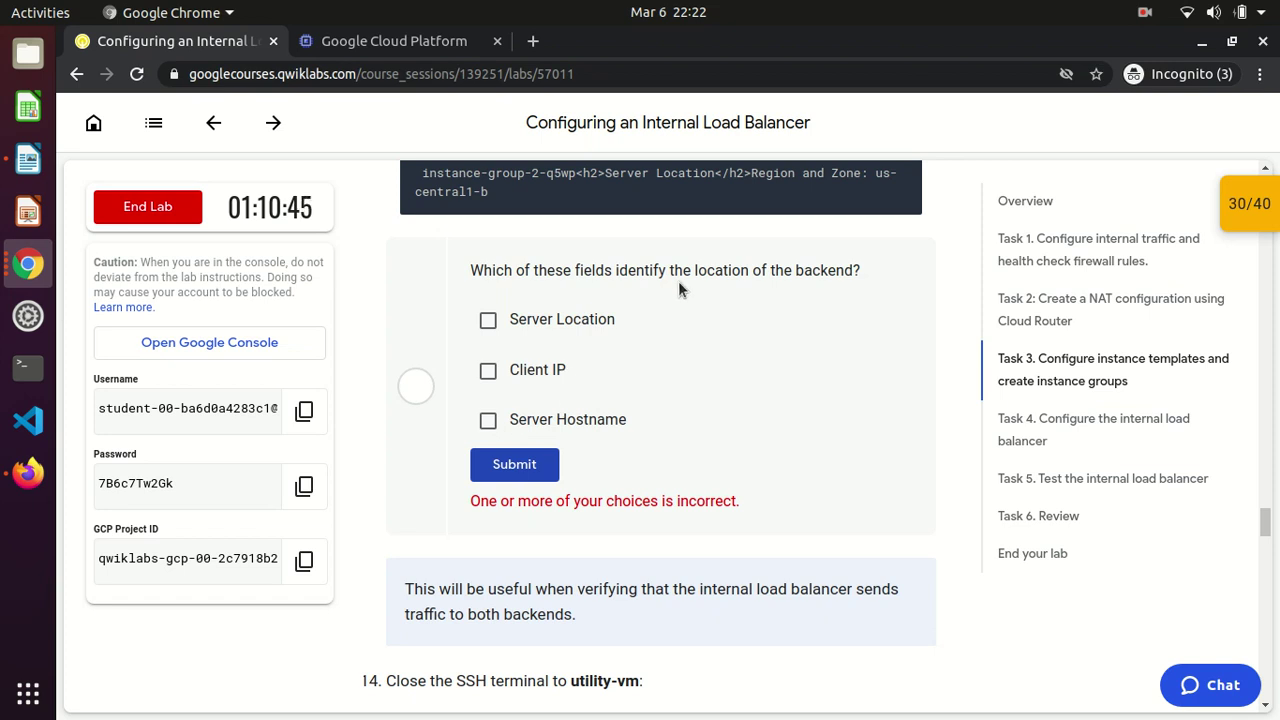
pyautogui.click(487, 321)
pyautogui.click(487, 322)
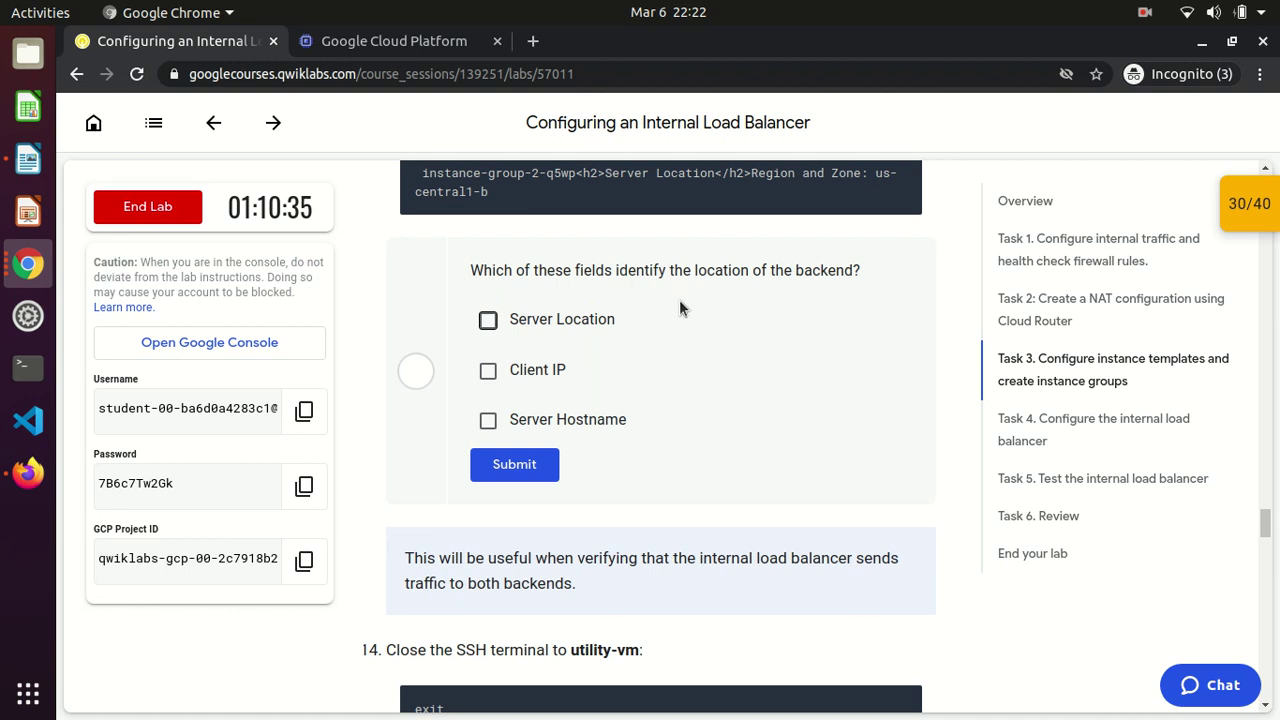
pyautogui.moveTo(658, 270); pyautogui.dragTo(868, 274)
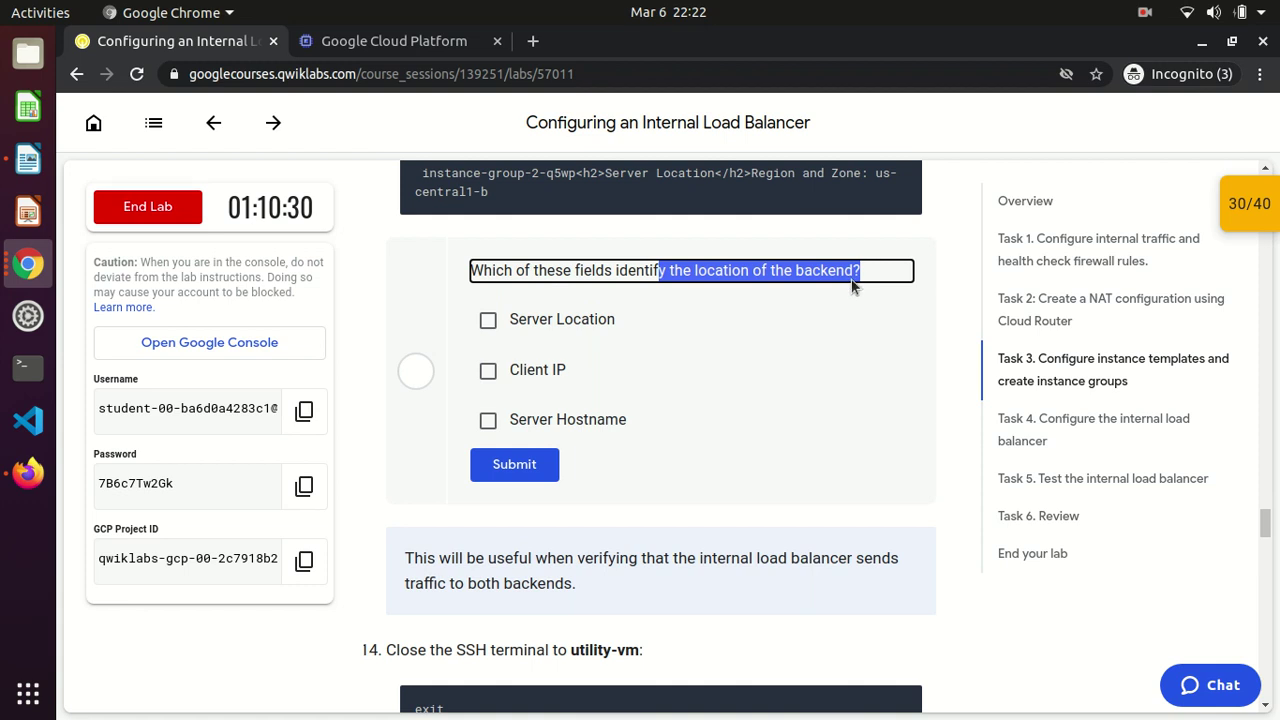
# - Check the server hostname in the curl 10.10.30.2 output and try answering the backend location question with only Server Hostname selected
pyautogui.hotkey('alt', 'Tab')
pyautogui.click(718, 311)
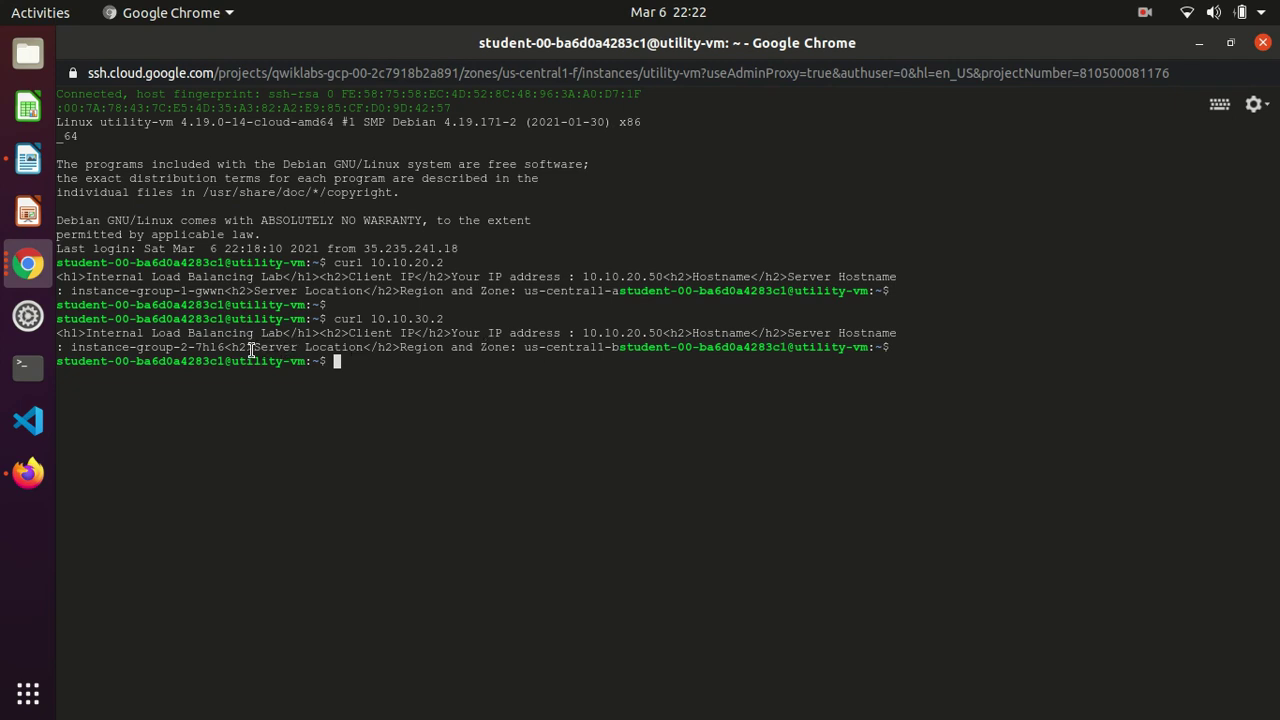
pyautogui.moveTo(228, 347); pyautogui.dragTo(72, 347)
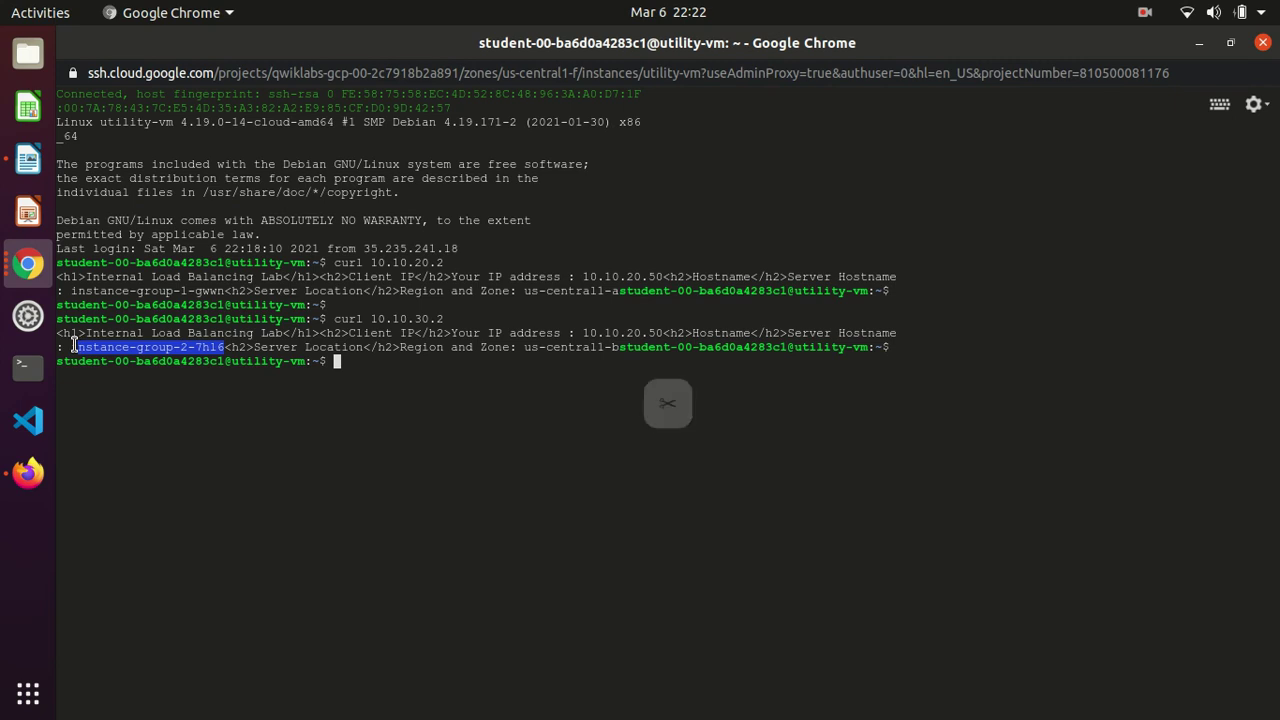
pyautogui.hotkey('alt', 'Tab')
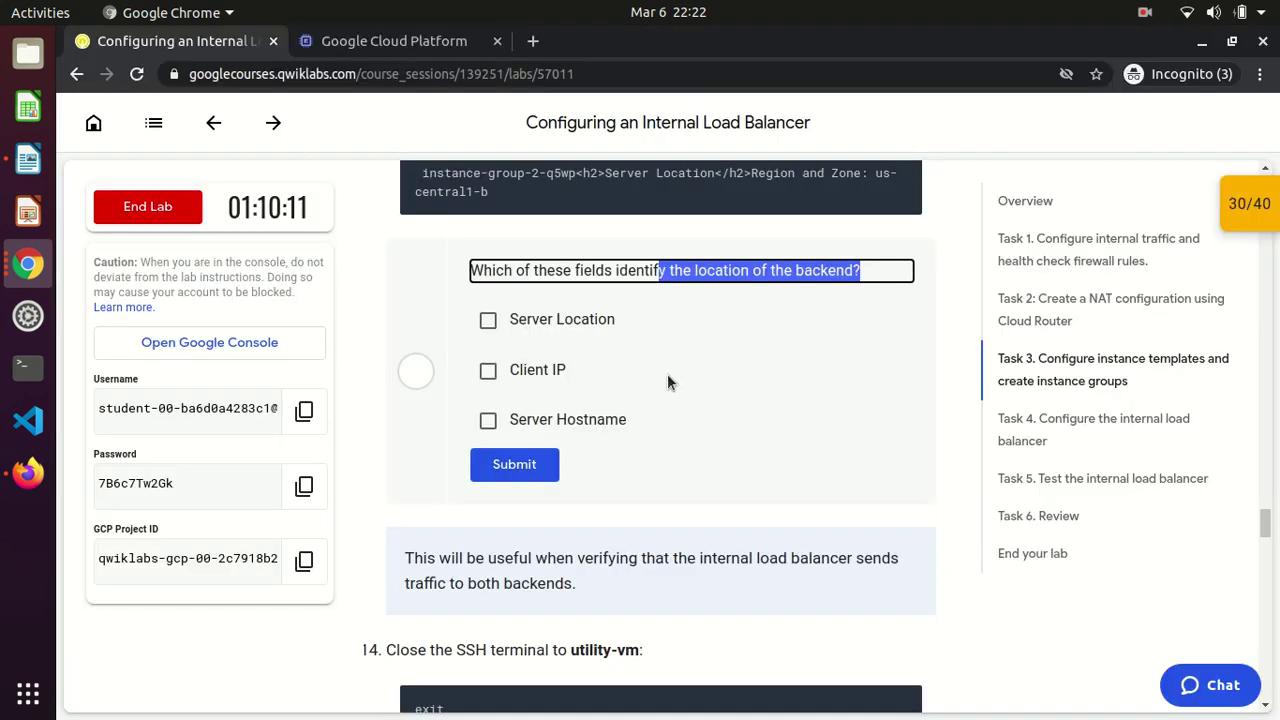
pyautogui.click(489, 421)
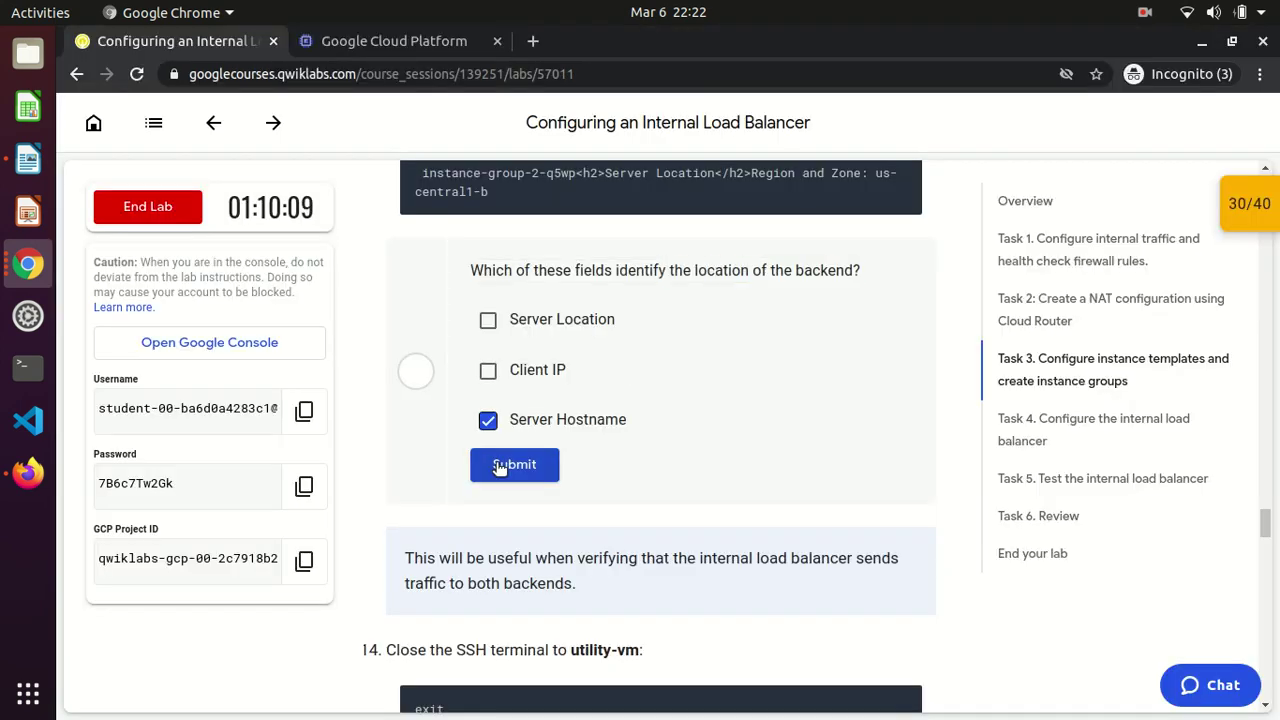
pyautogui.click(502, 467)
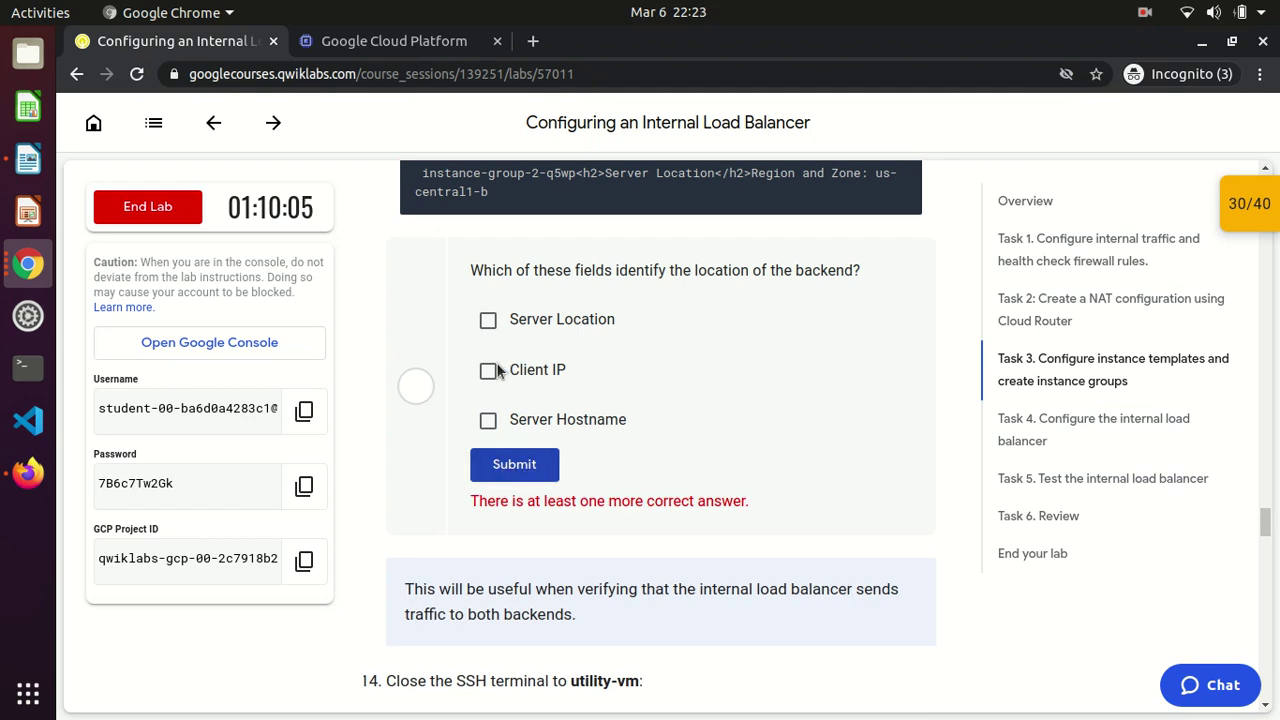
# - Try answering the backend location question with Server Location, Client IP and Server Hostname all selected
pyautogui.click(488, 320)
pyautogui.click(488, 370)
pyautogui.click(488, 420)
pyautogui.click(508, 462)
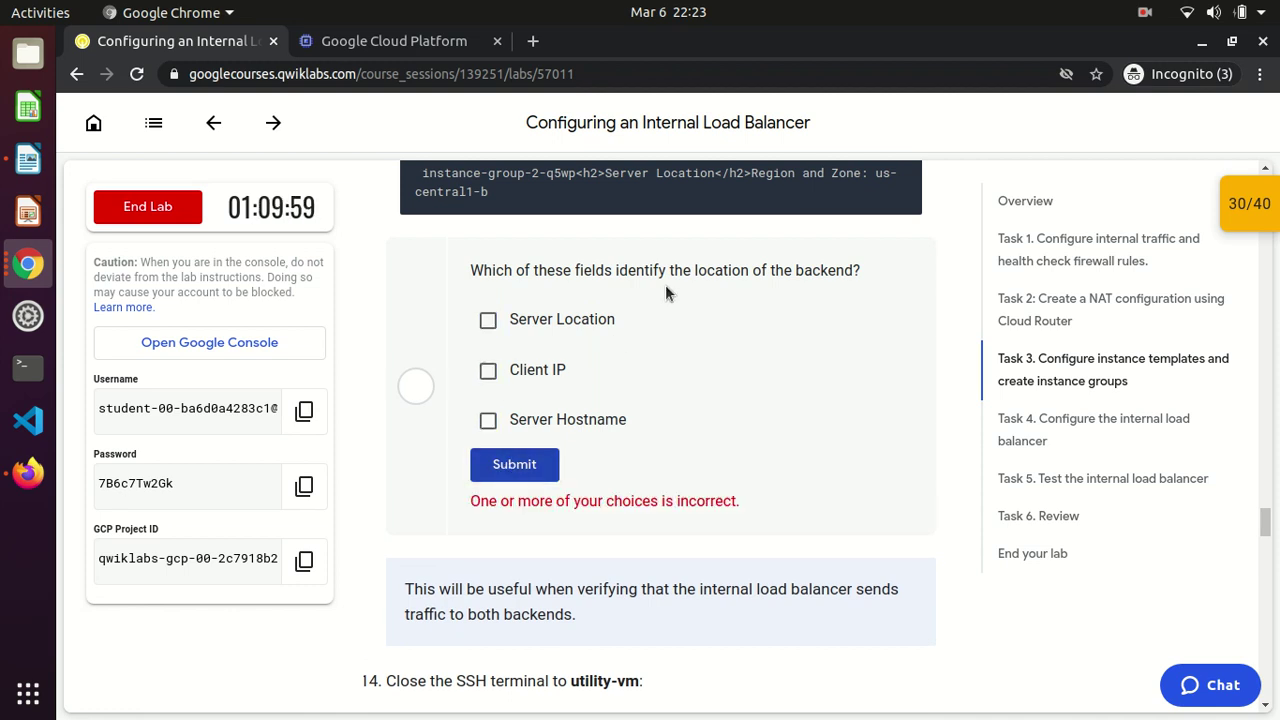
# - Check the Client IP and Hostname fields in the curl output and try answering the question with Client IP and Server Hostname selected
pyautogui.moveTo(570, 270); pyautogui.dragTo(867, 279)
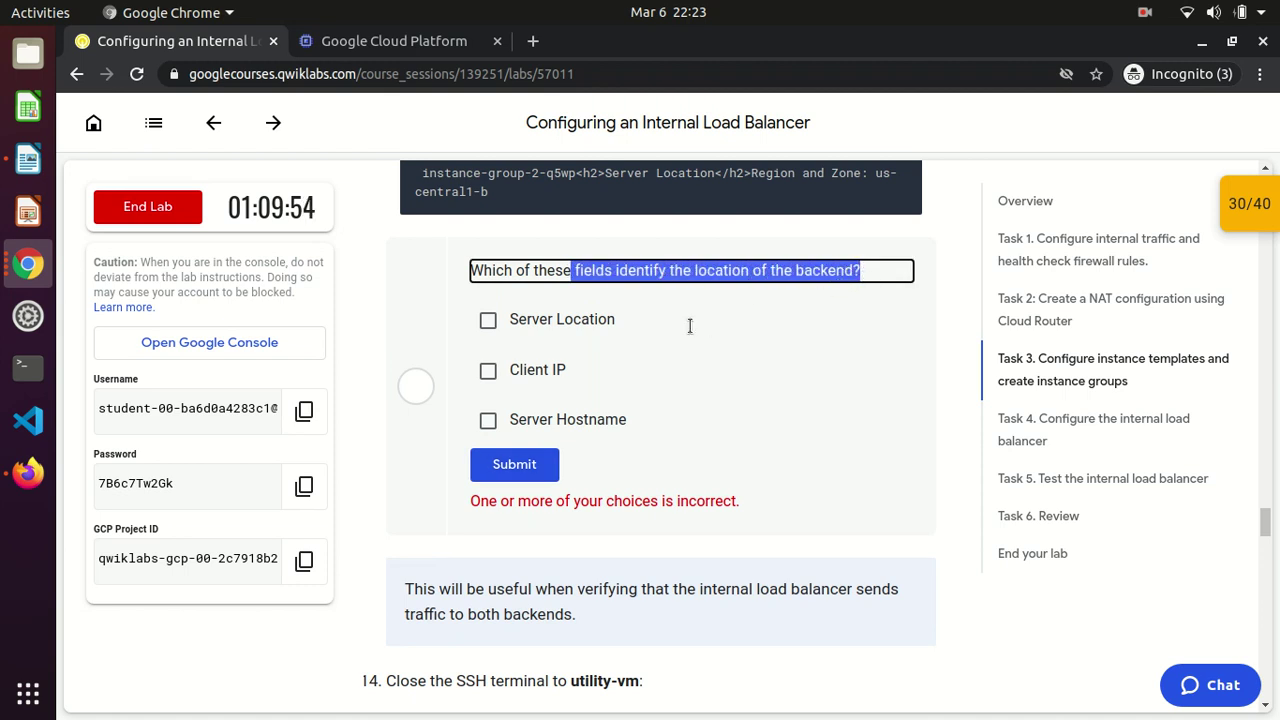
pyautogui.hotkey('alt', 'Tab')
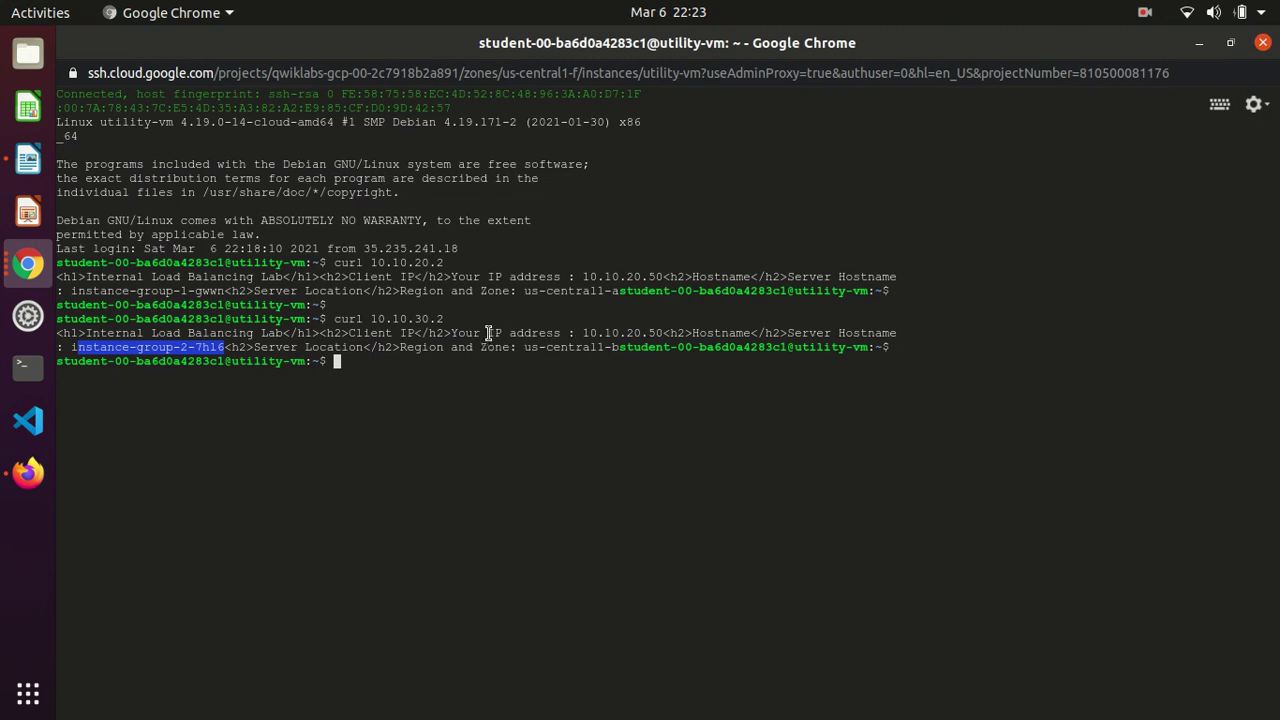
pyautogui.doubleClick(405, 333)
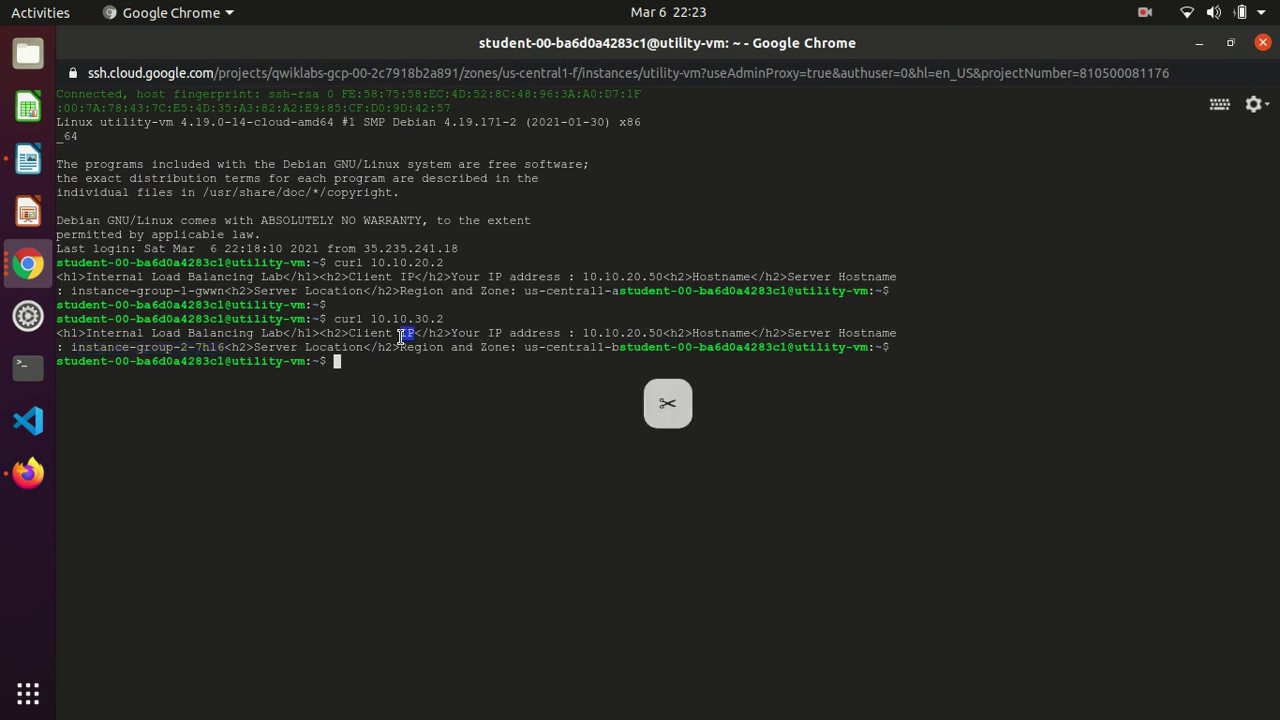
pyautogui.doubleClick(691, 333)
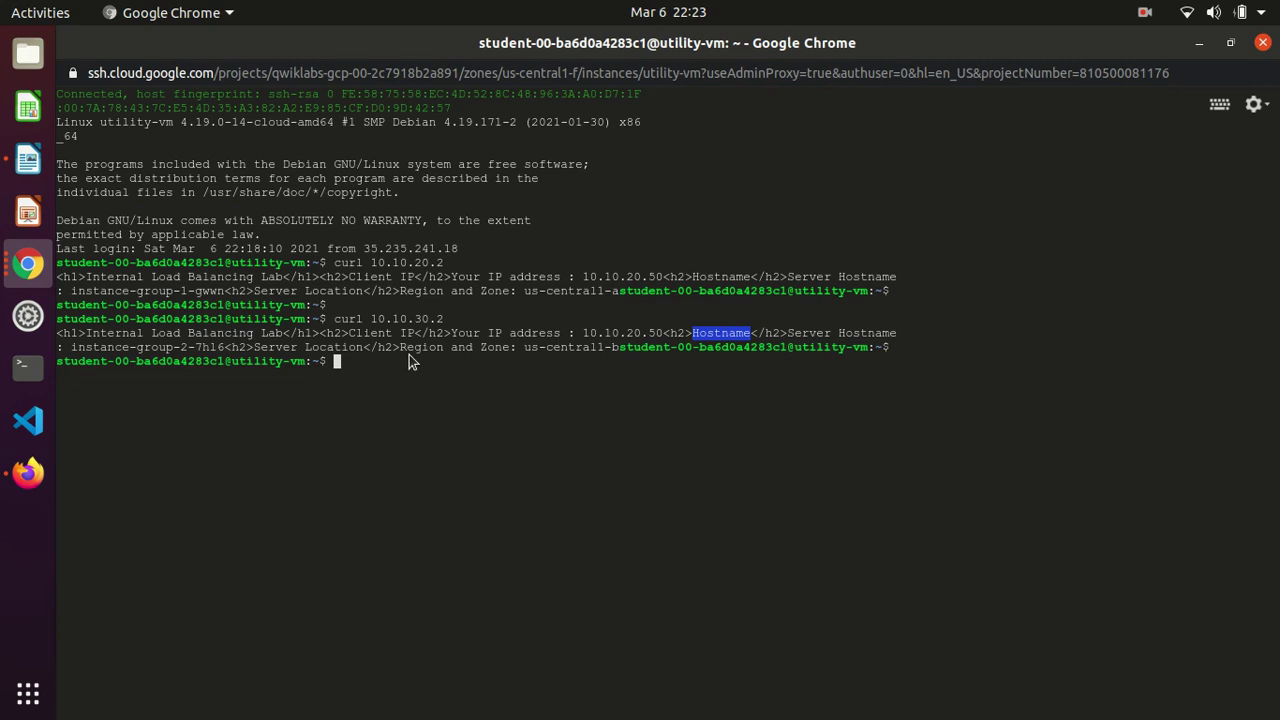
pyautogui.hotkey('alt', 'Tab')
pyautogui.click(487, 371)
pyautogui.click(487, 421)
pyautogui.click(503, 457)
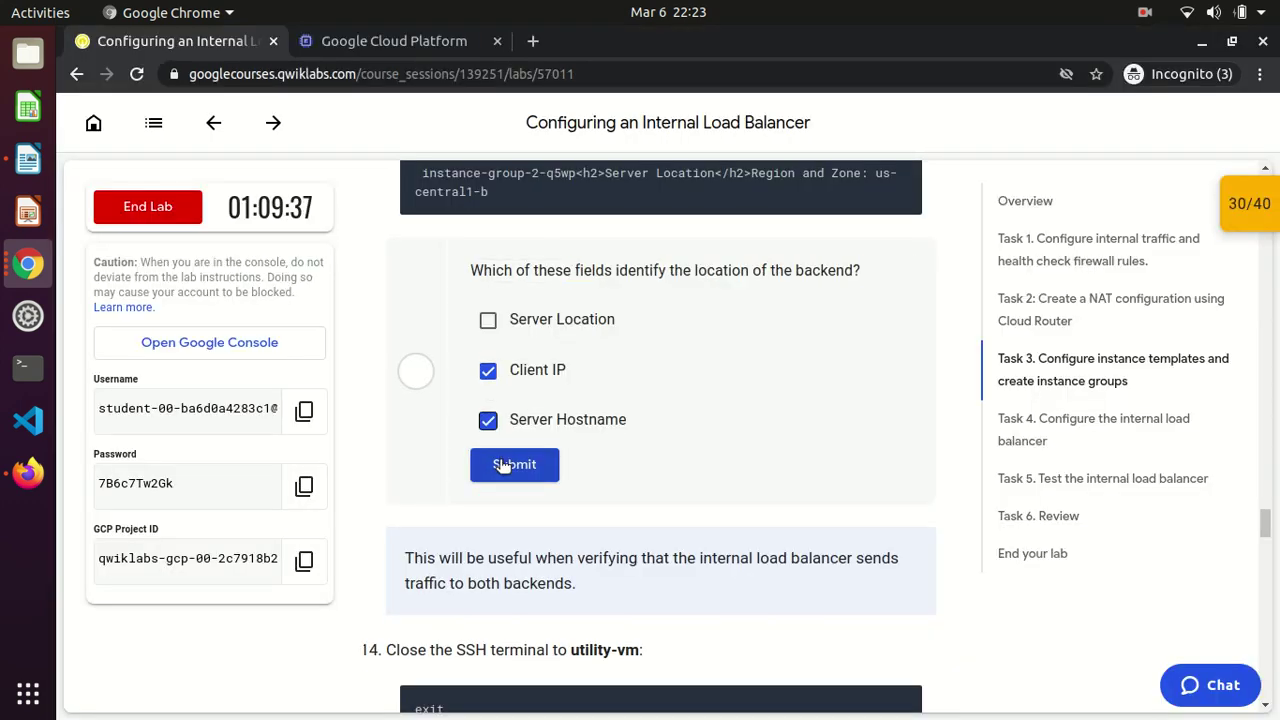
# - Answer the backend location question with Server Location and Server Hostname selected
pyautogui.click(488, 320)
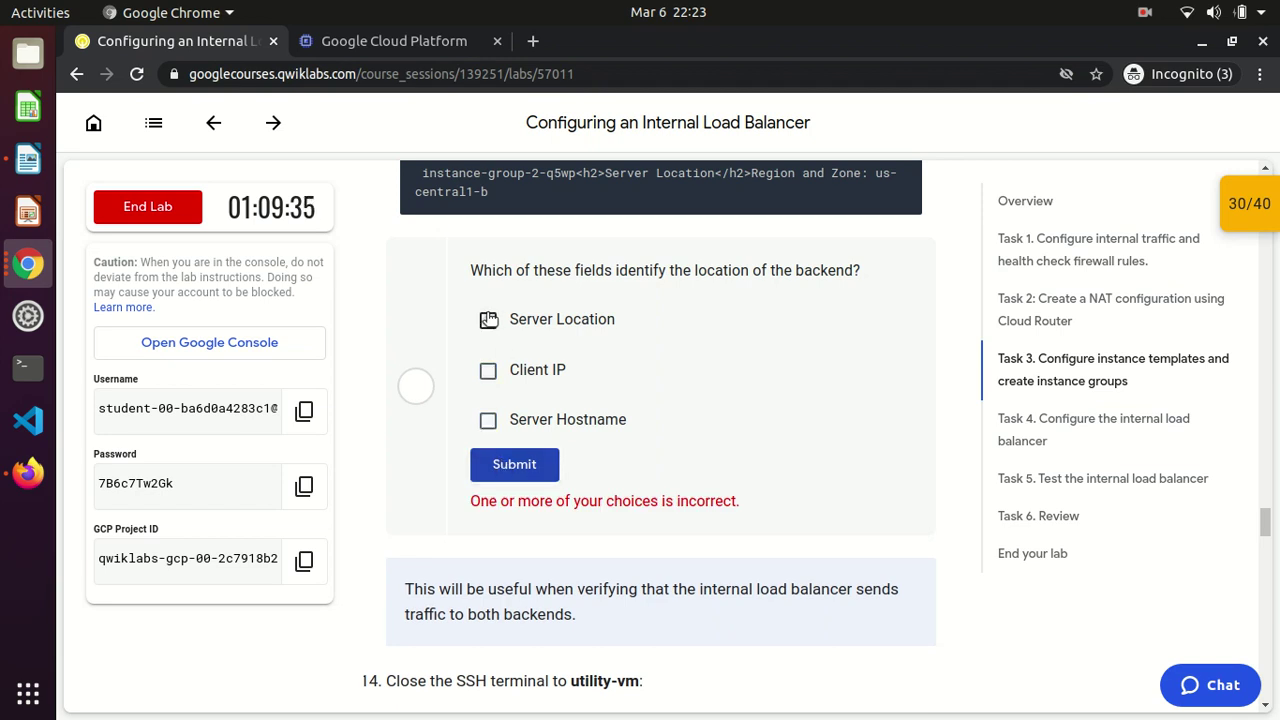
pyautogui.click(488, 421)
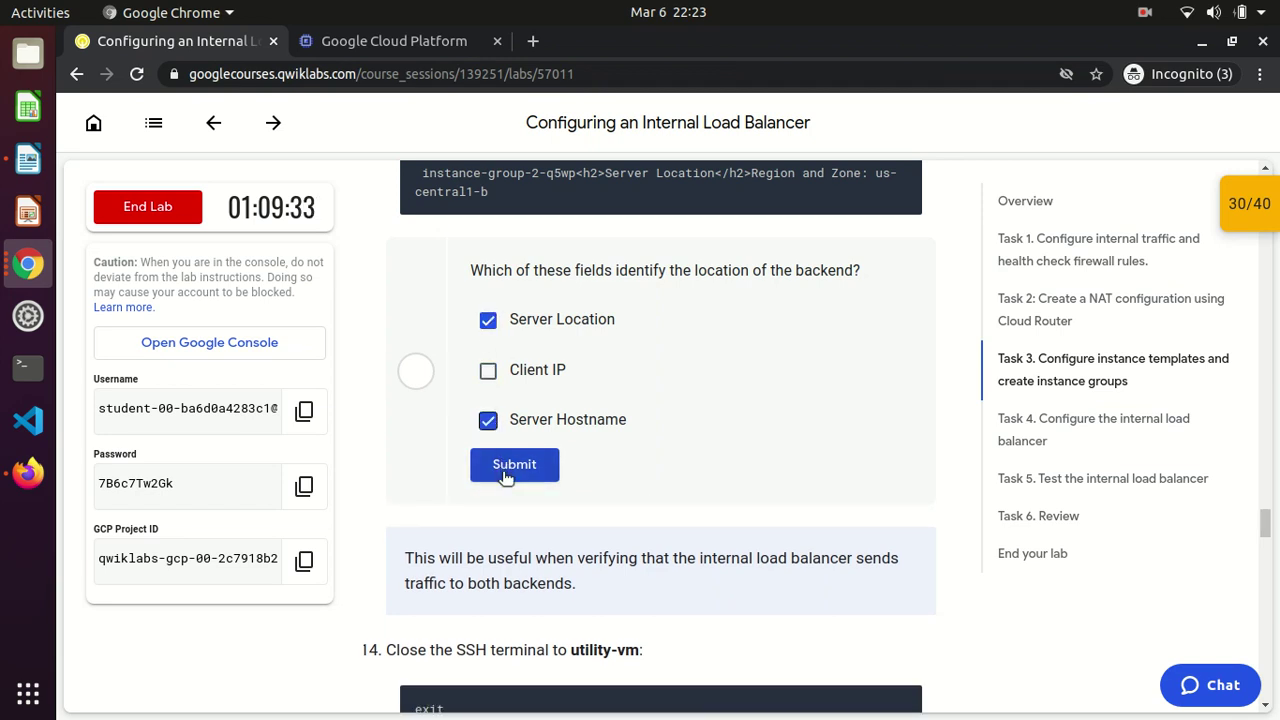
pyautogui.click(502, 471)
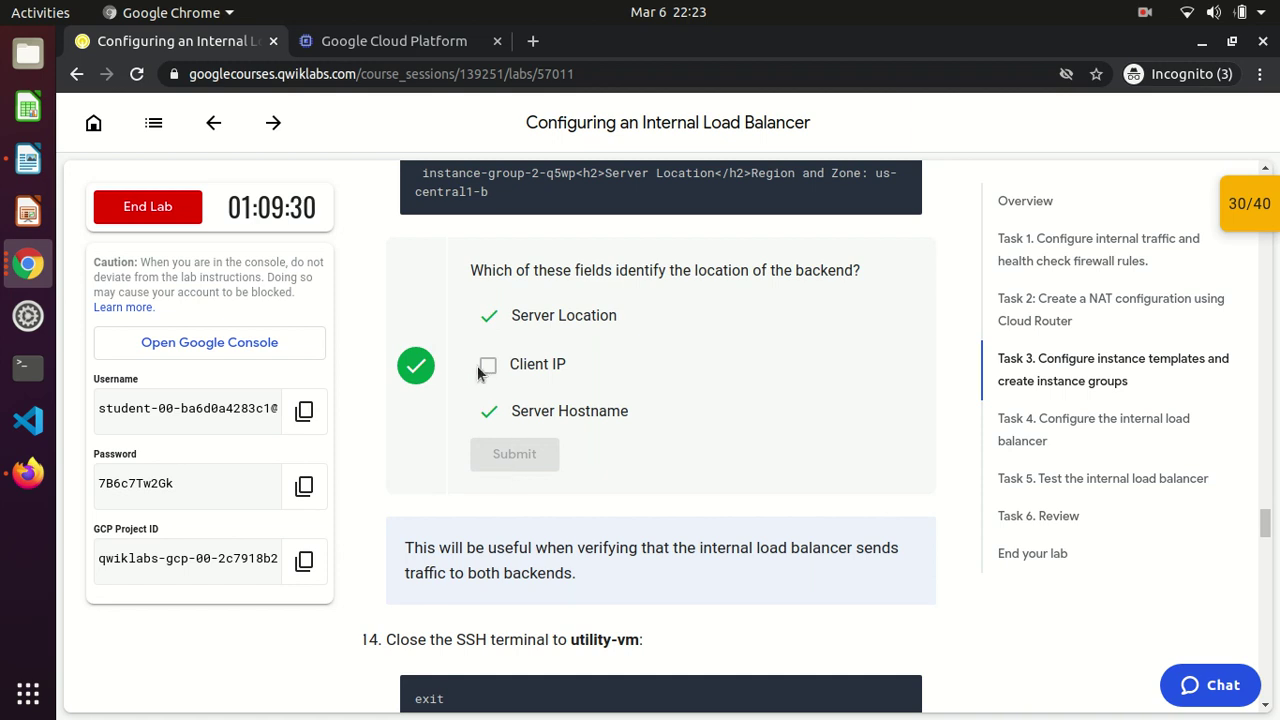
# - Compare the Server Location, Server Hostname and client IP address in the curl 10.10.30.2 output with the answered backend location question
pyautogui.hotkey('alt', 'Tab')
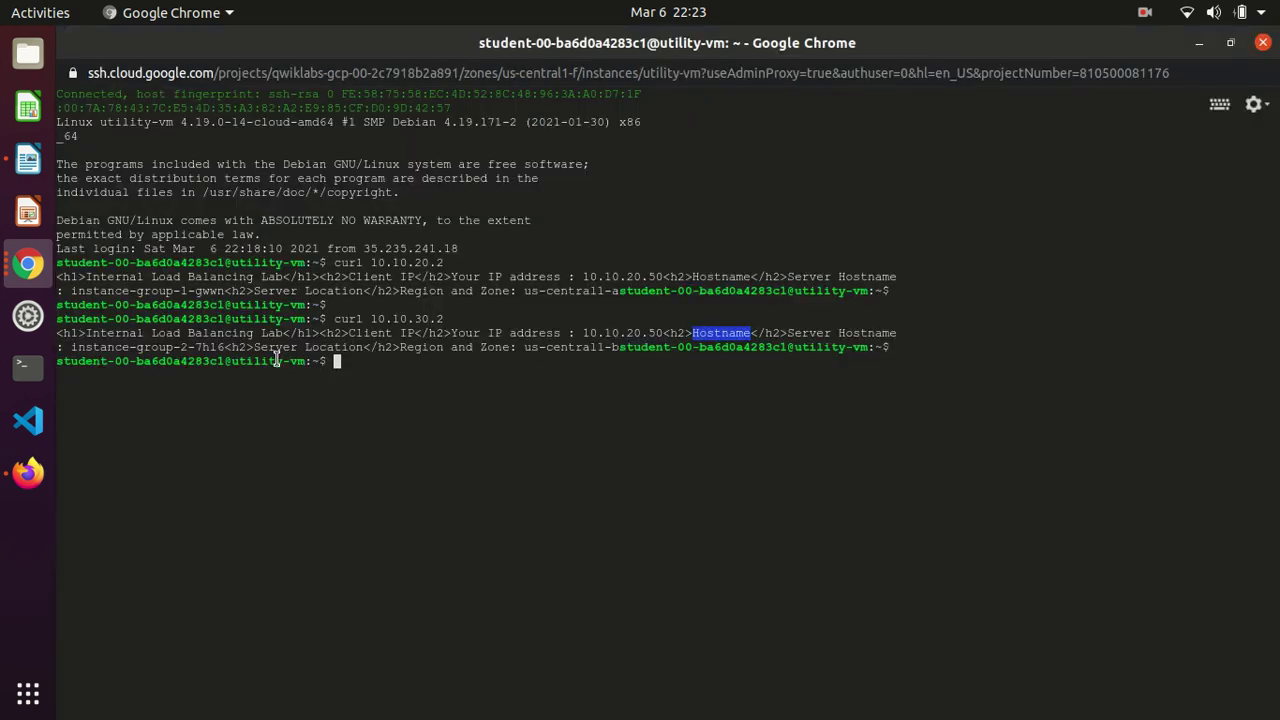
pyautogui.moveTo(257, 347); pyautogui.dragTo(621, 342)
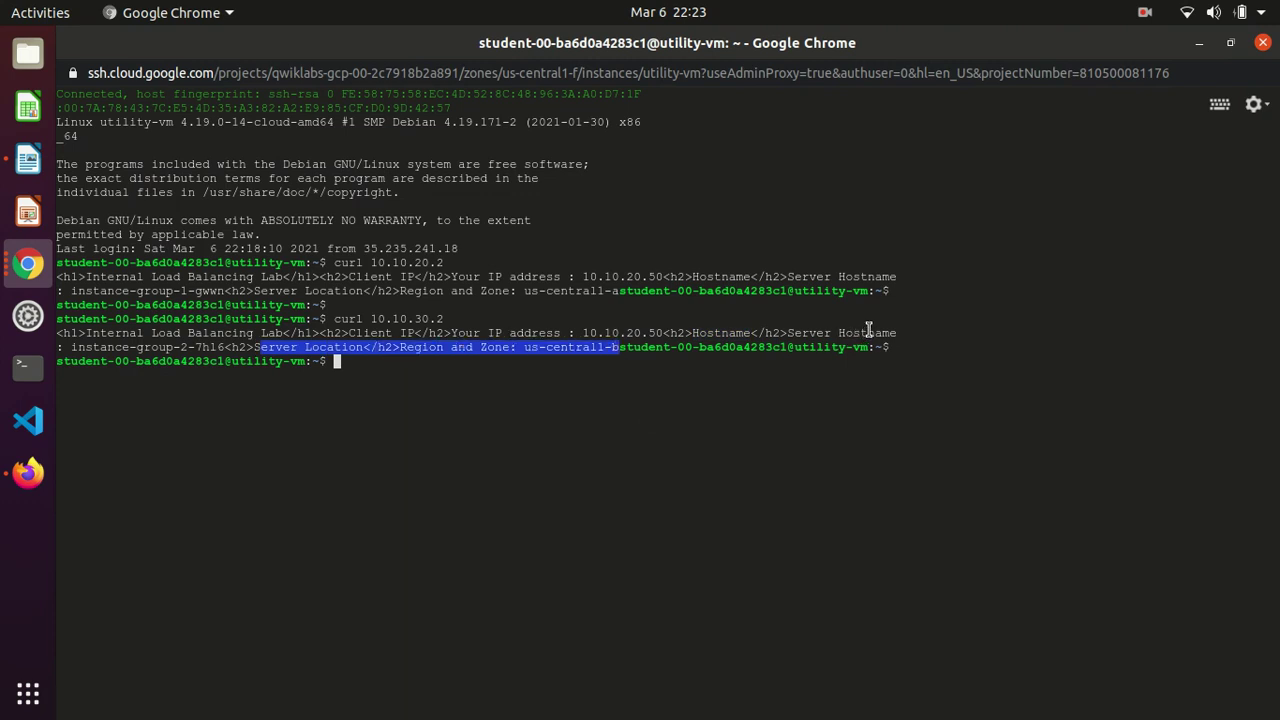
pyautogui.moveTo(790, 333); pyautogui.dragTo(801, 349)
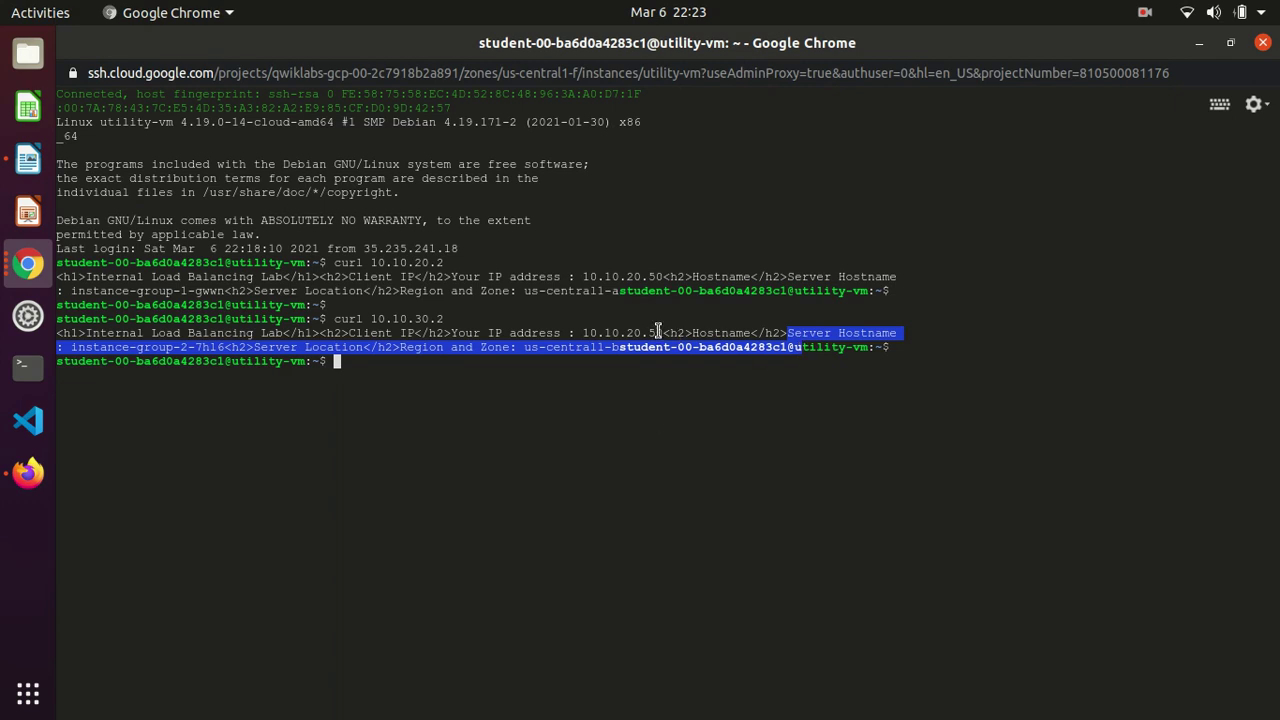
pyautogui.moveTo(659, 332); pyautogui.dragTo(451, 335)
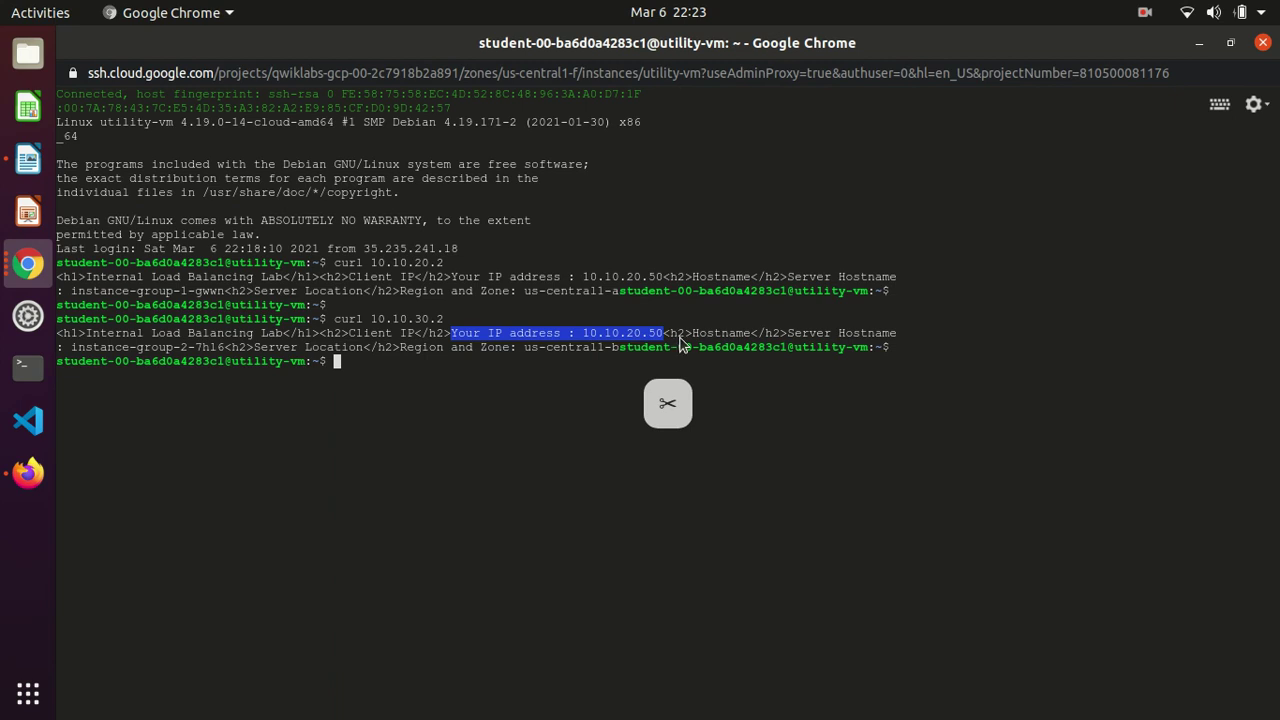
pyautogui.hotkey('alt', 'Tab')
pyautogui.click(686, 270)
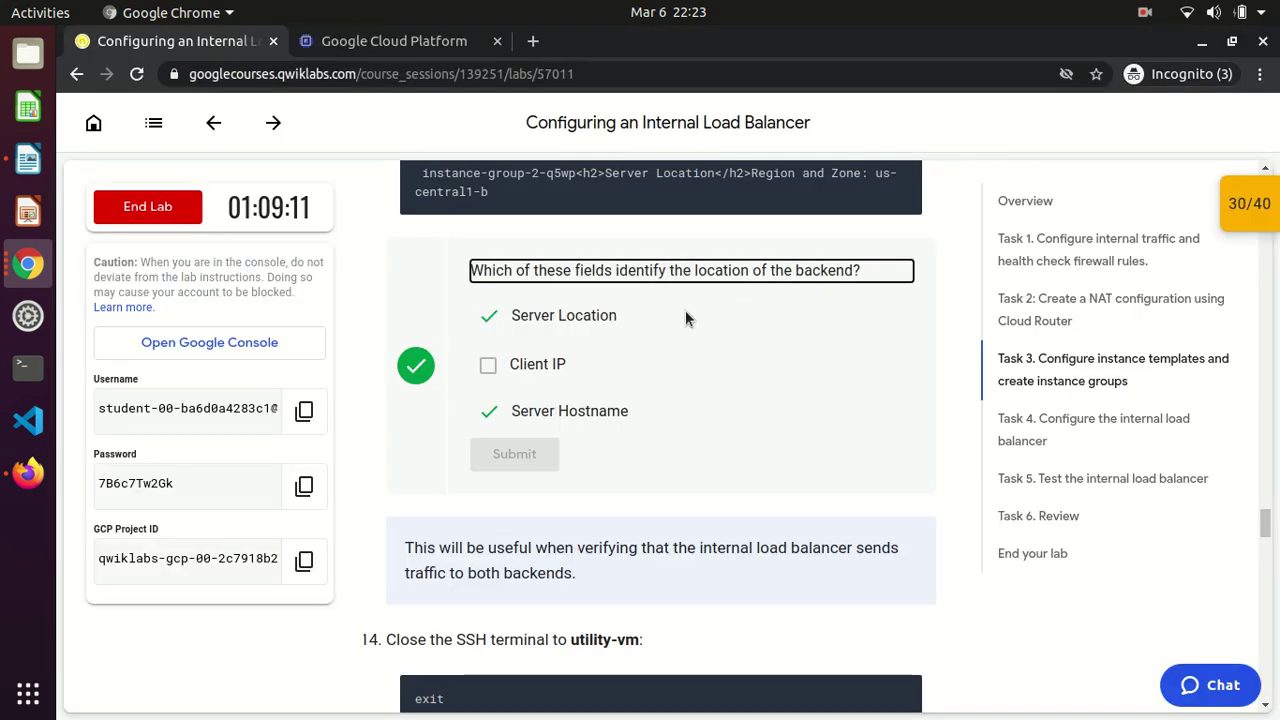
# - End the utility-vm SSH session with the exit command and close its terminal window
pyautogui.scroll(-4, 686, 318)
pyautogui.scroll(-2, 685, 318)
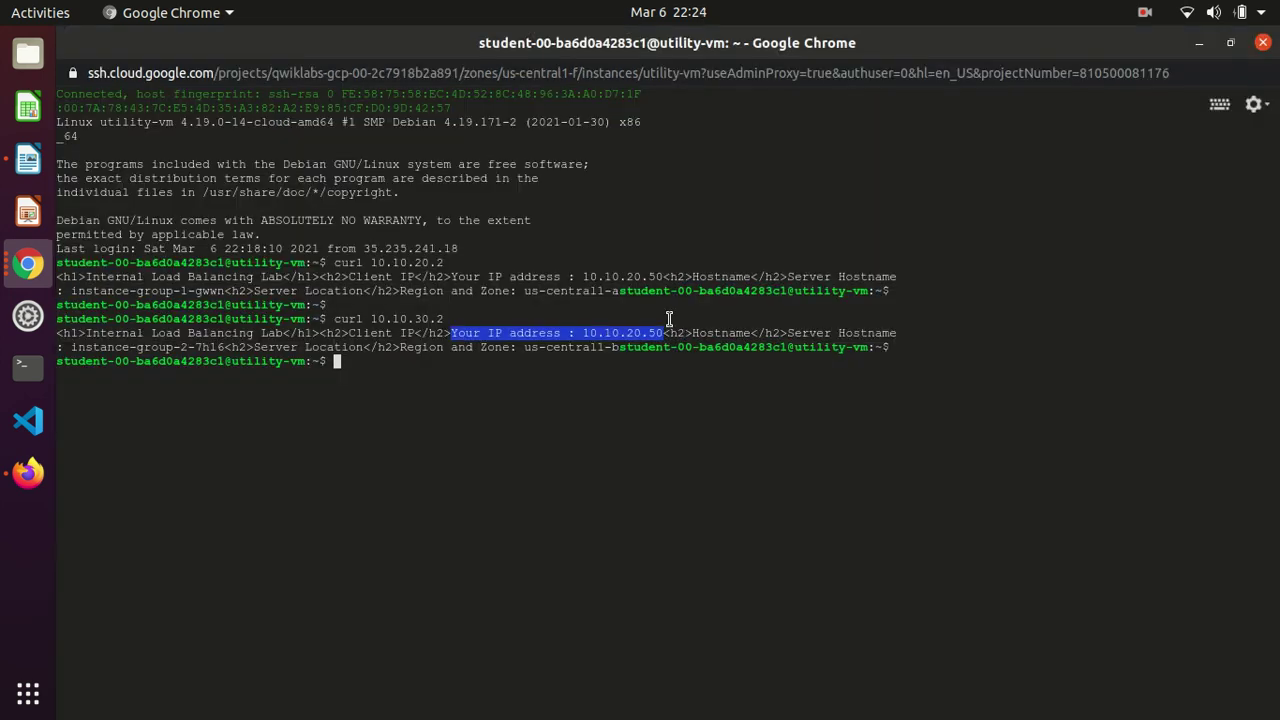
pyautogui.write('exit')
pyautogui.press('Return')
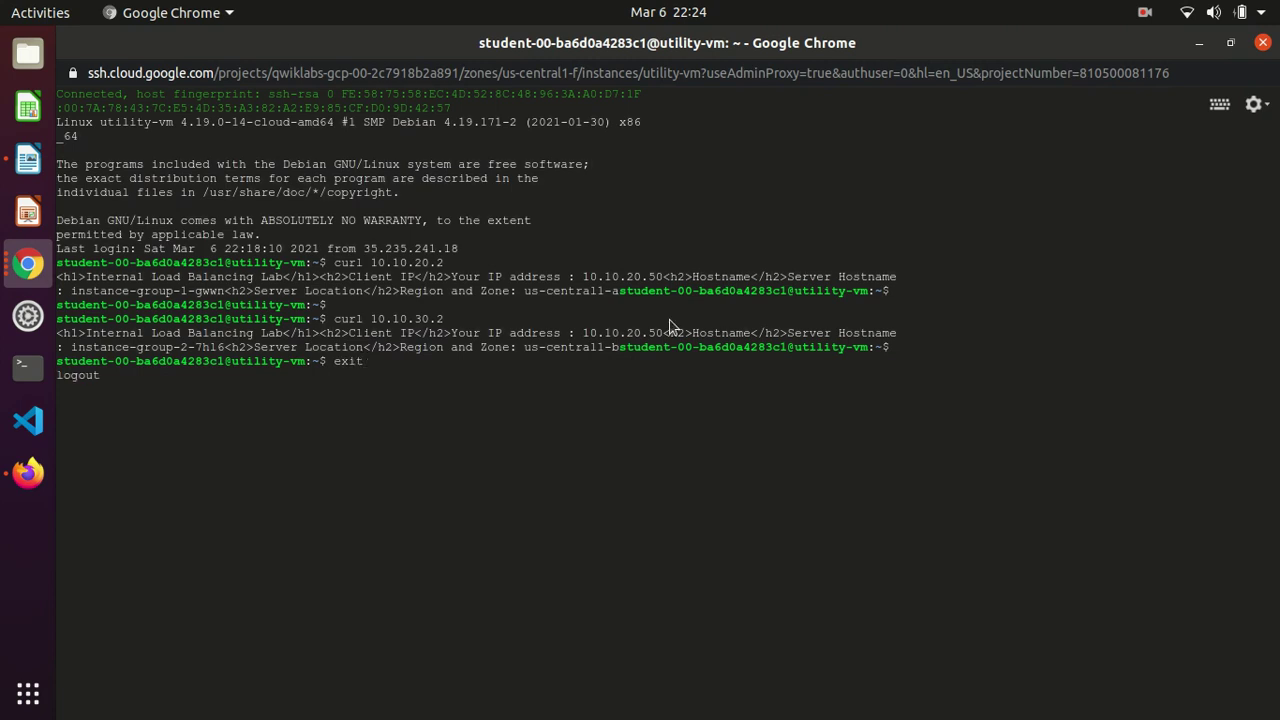
pyautogui.hotkey('ctrl', 'w')
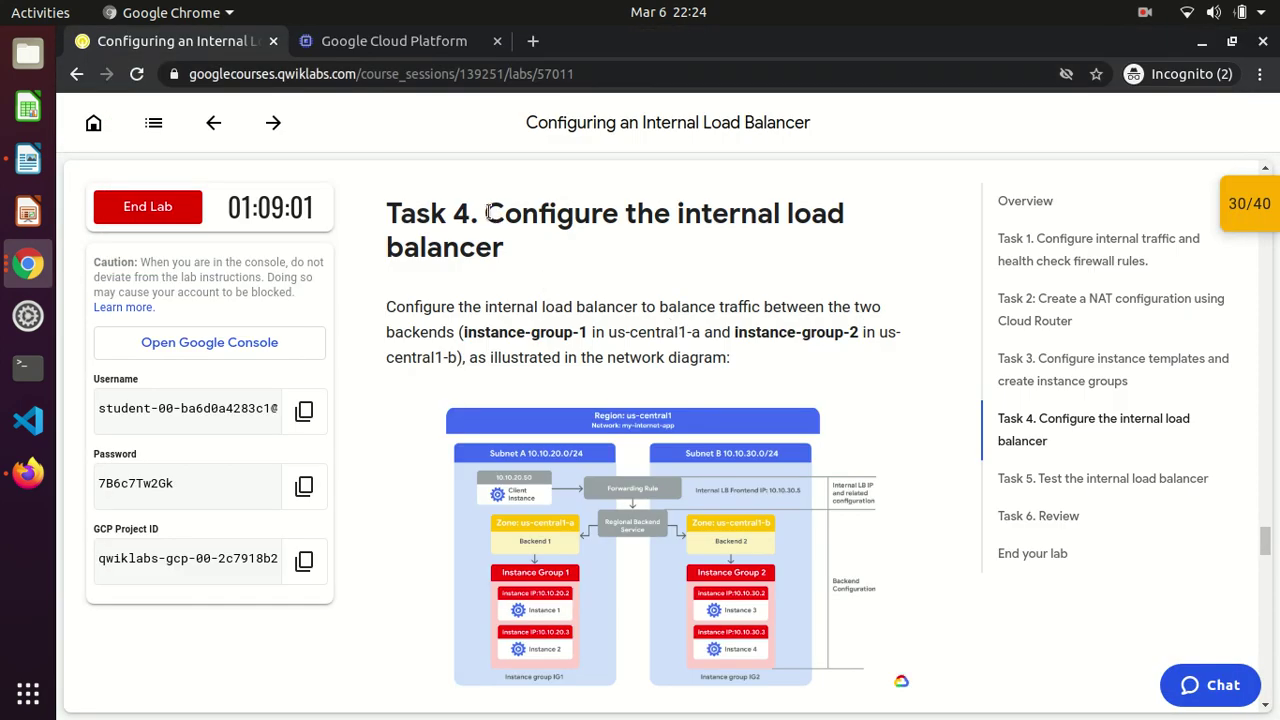
# - Read the first Task 4 instructions and open the Load balancing page under Network services in the Google Cloud console
pyautogui.tripleClick(496, 248)
pyautogui.click(508, 268)
pyautogui.scroll(-5, 508, 268)
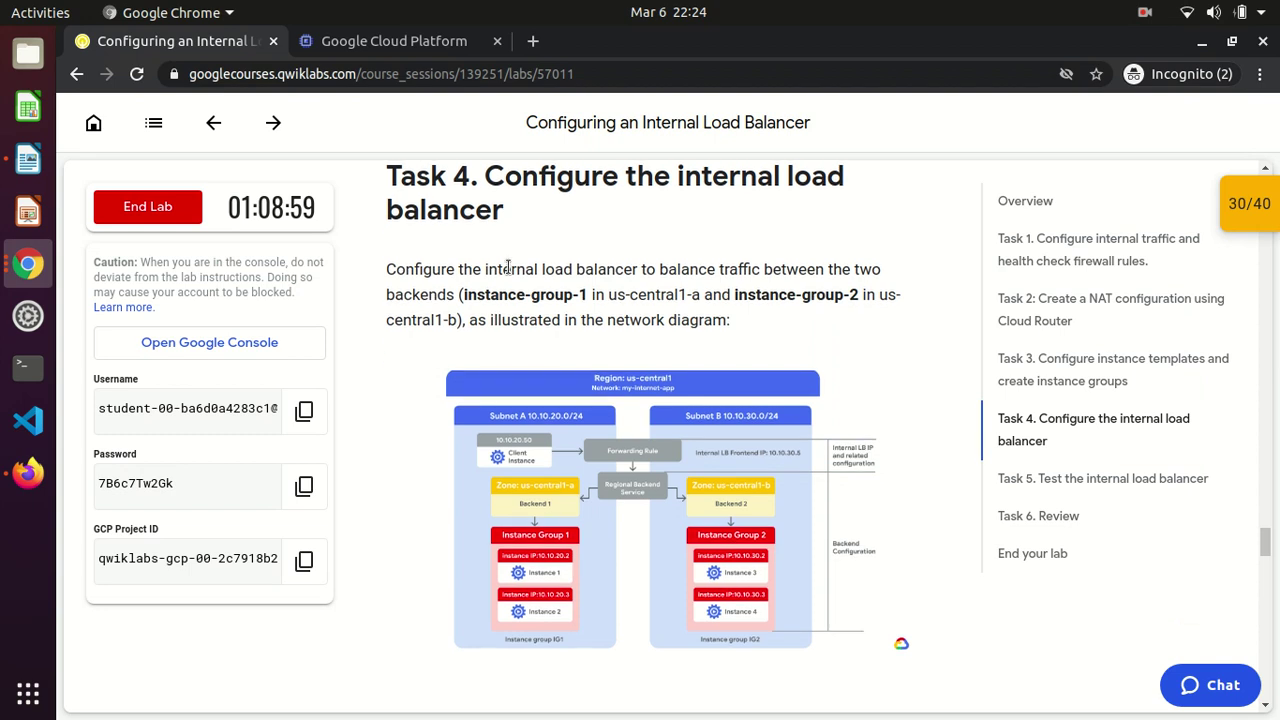
pyautogui.scroll(-3, 508, 268)
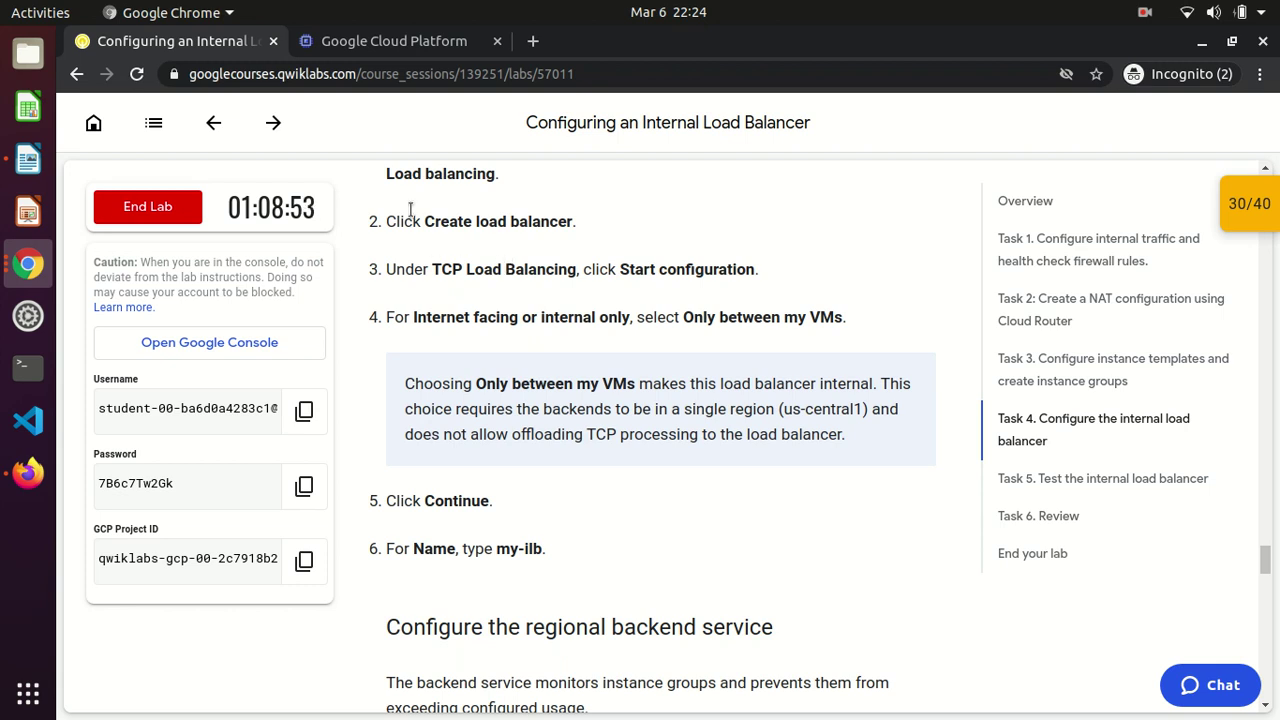
pyautogui.click(333, 41)
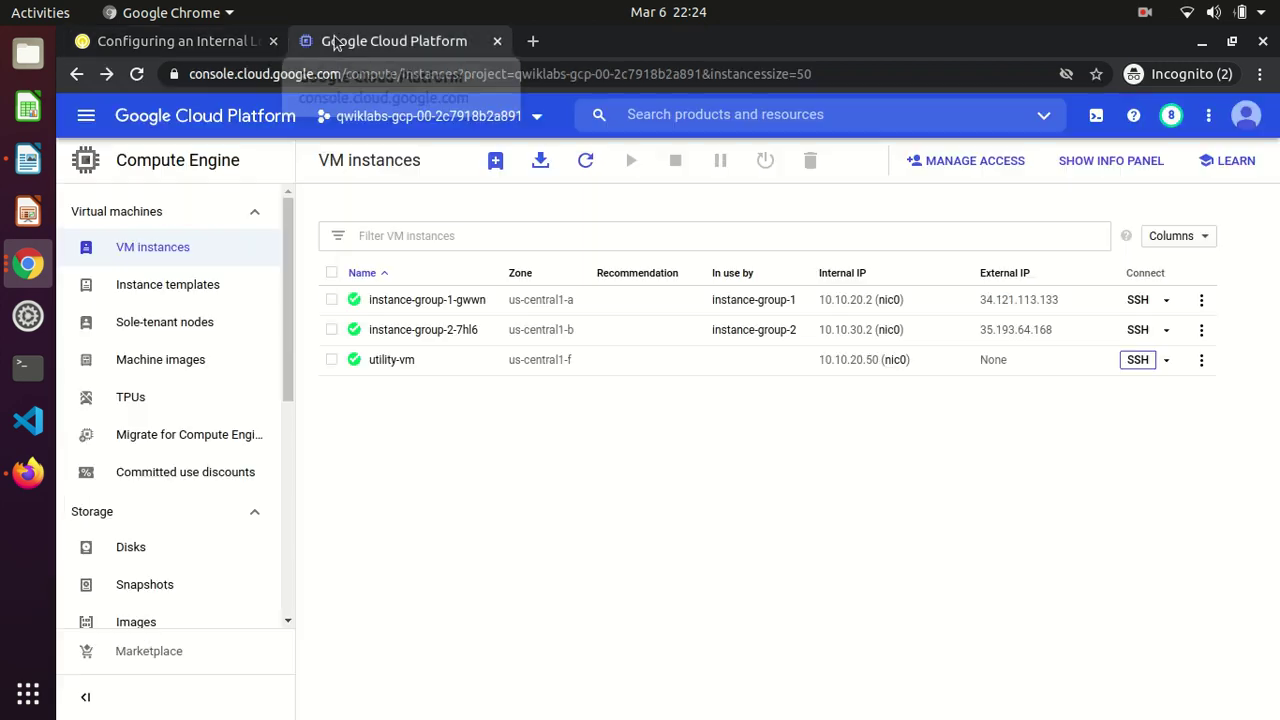
pyautogui.click(86, 108)
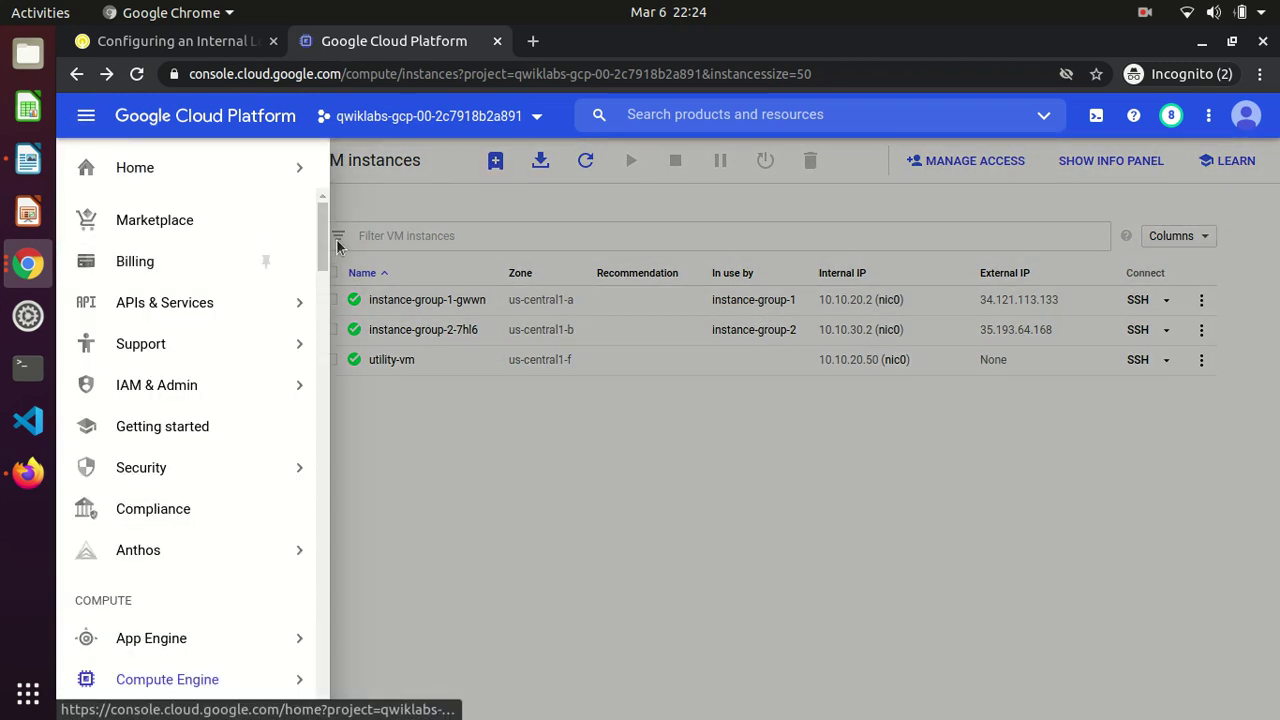
pyautogui.moveTo(320, 239); pyautogui.dragTo(322, 370)
pyautogui.moveTo(251, 457)
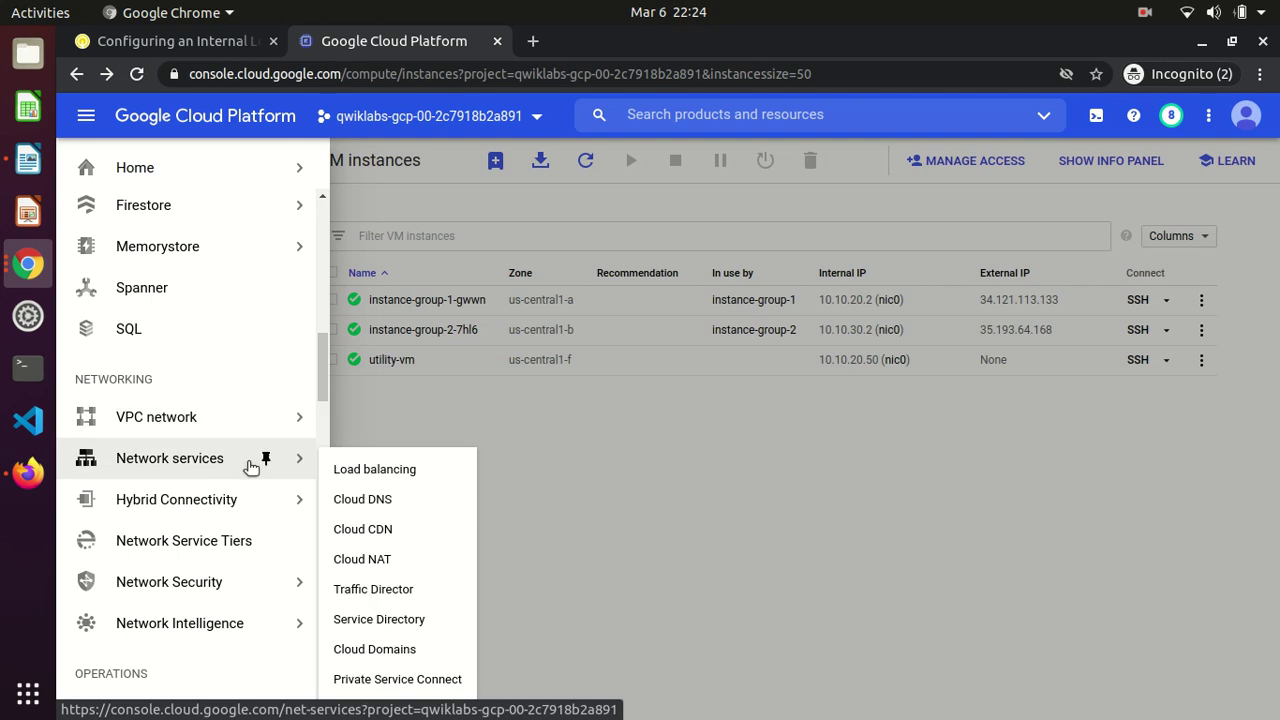
pyautogui.click(357, 467)
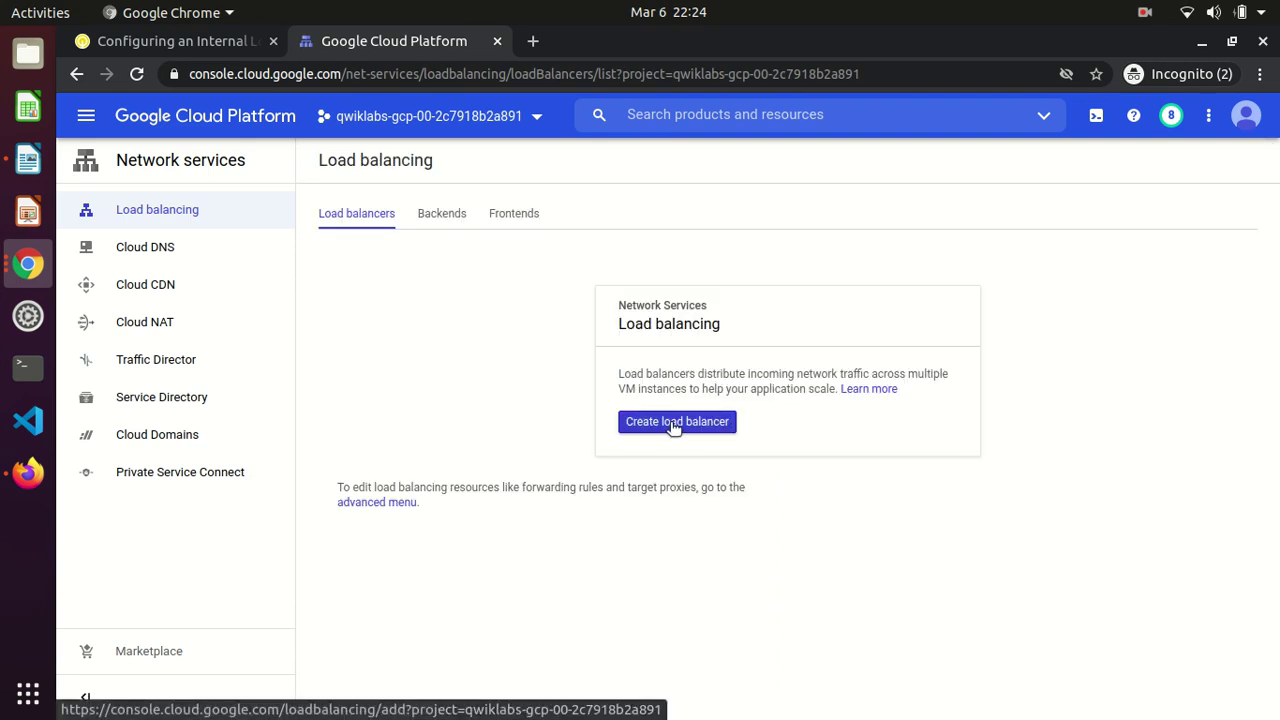
# - Start creating a TCP load balancer and set it to balance traffic only between my VMs
pyautogui.click(674, 421)
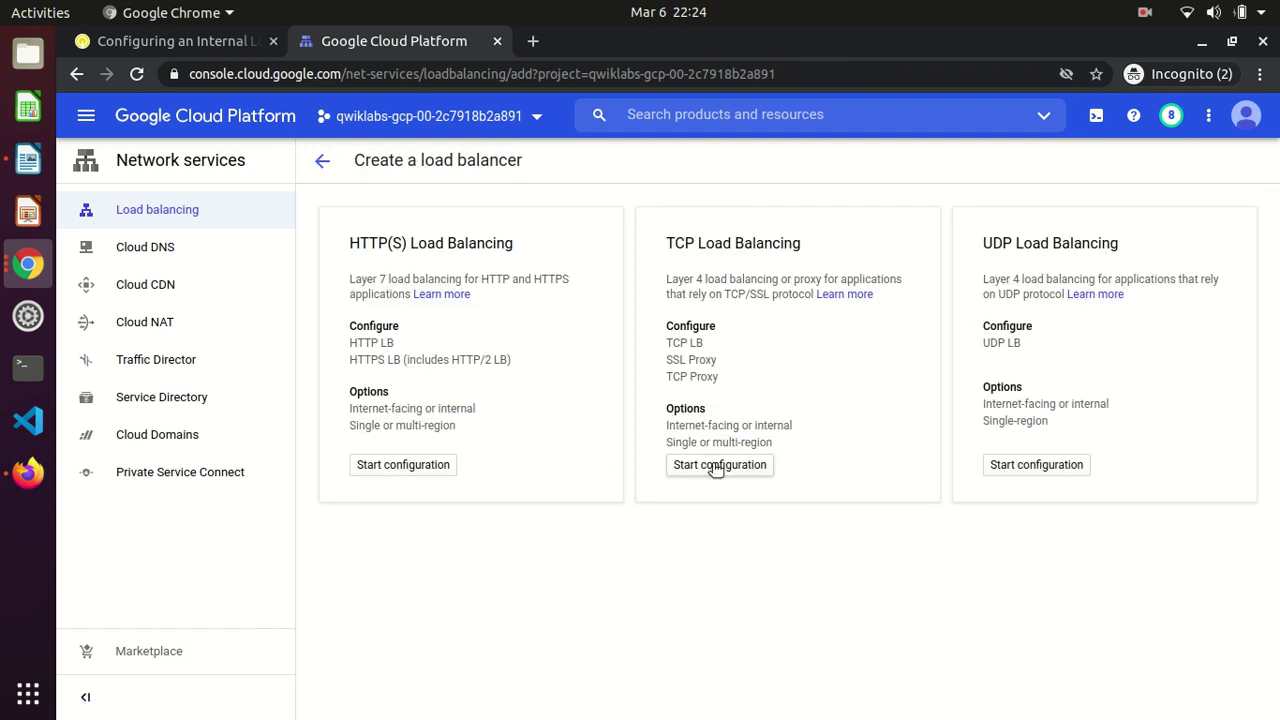
pyautogui.click(716, 468)
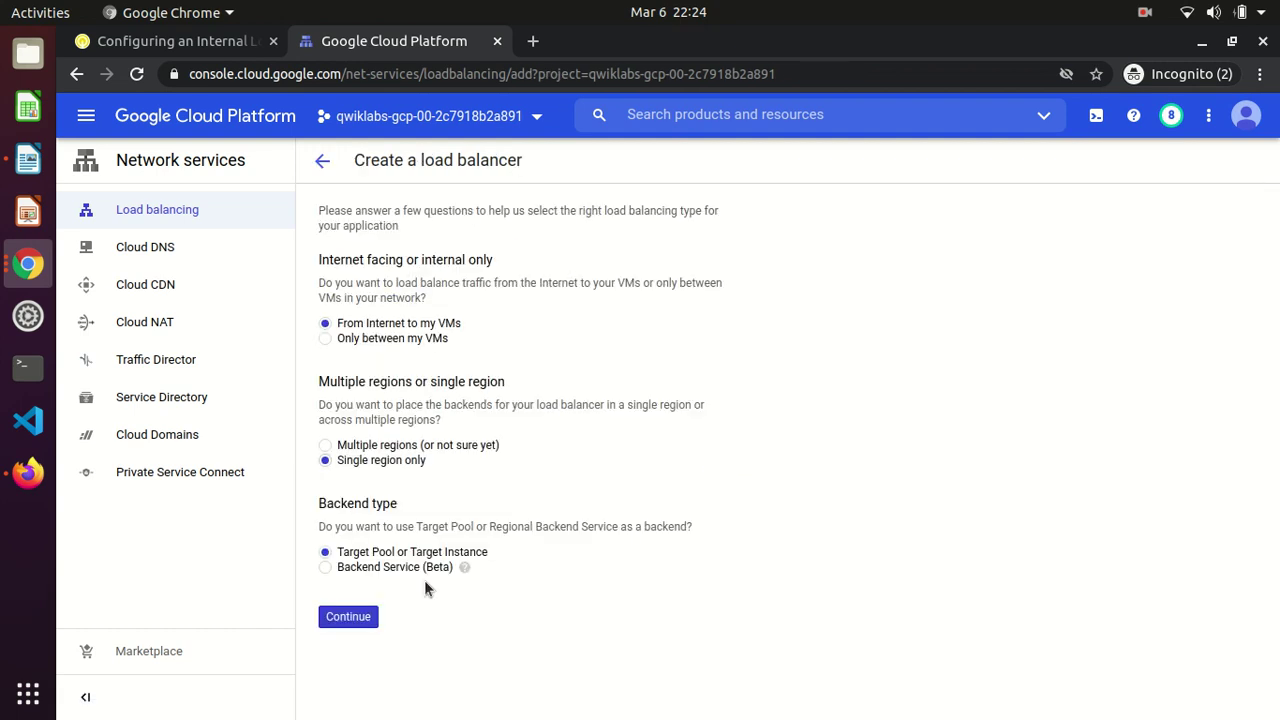
pyautogui.click(326, 339)
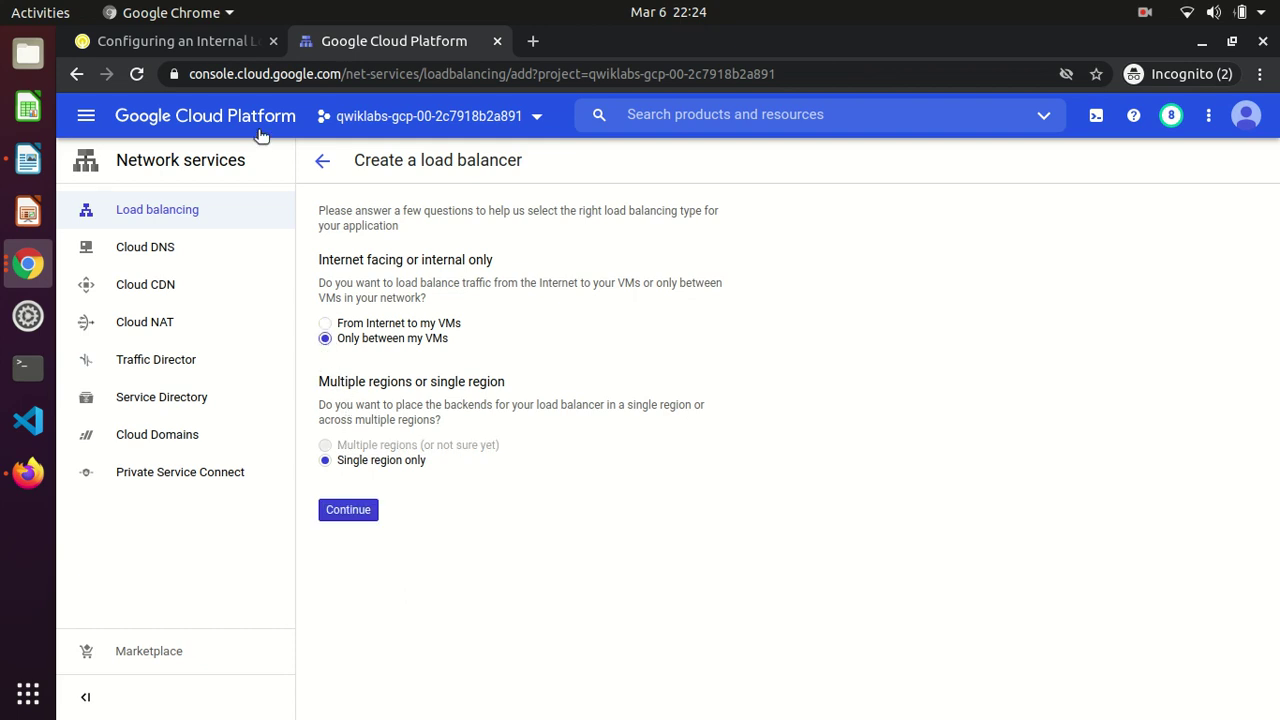
# - Read the note on Only between my VMs in the Task 4 lab instructions and copy the load balancer name my-ilb
pyautogui.click(197, 46)
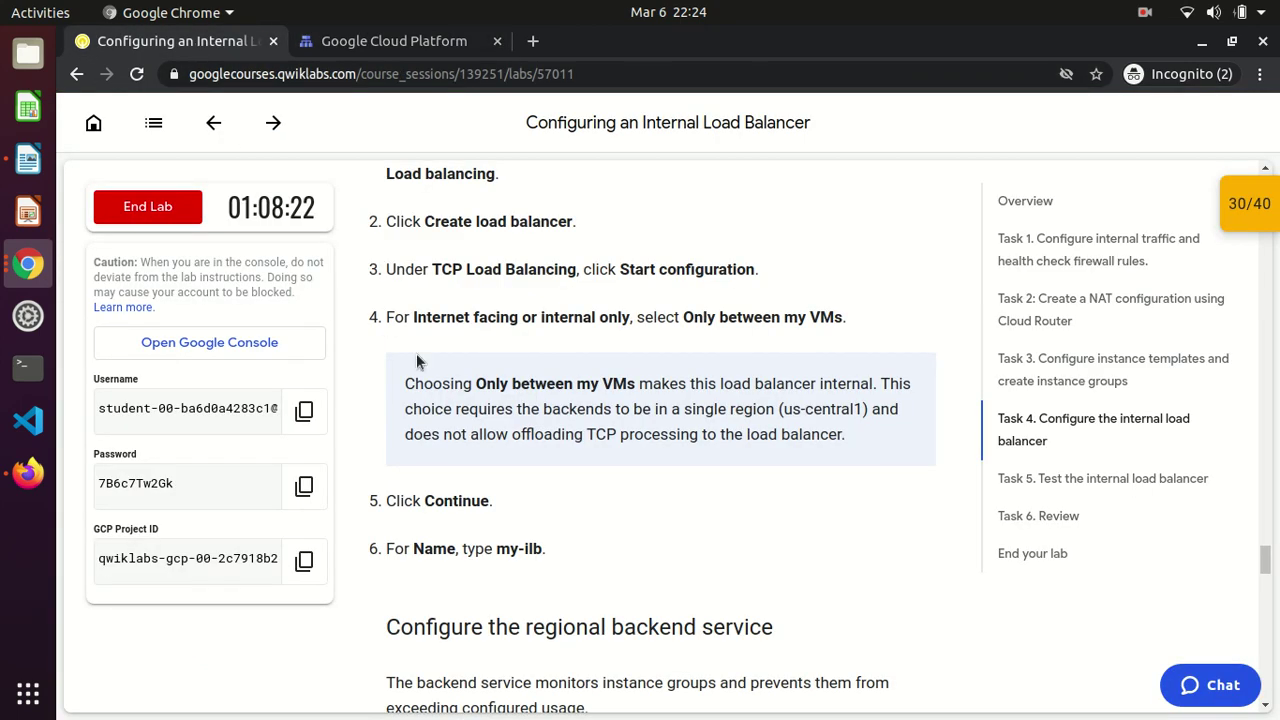
pyautogui.moveTo(684, 317); pyautogui.dragTo(862, 318)
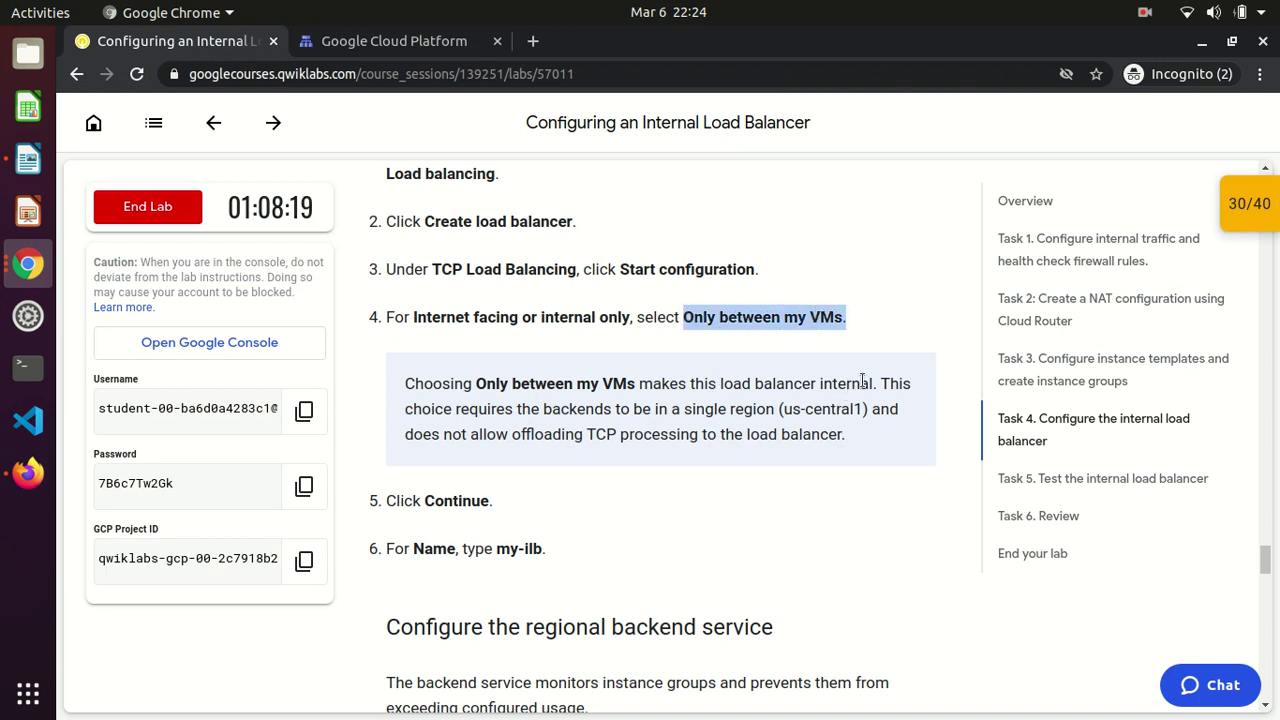
pyautogui.moveTo(868, 383); pyautogui.dragTo(833, 428)
pyautogui.click(833, 428)
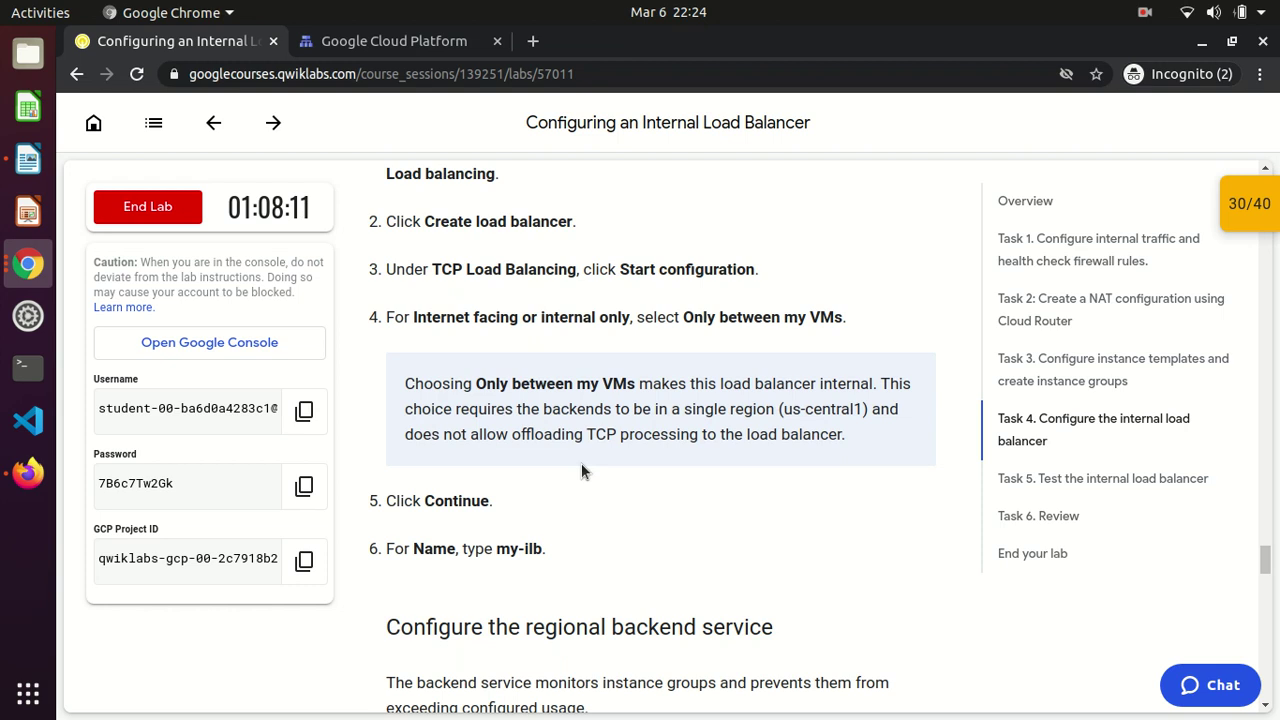
pyautogui.scroll(-1, 582, 466)
pyautogui.moveTo(499, 511); pyautogui.dragTo(542, 507)
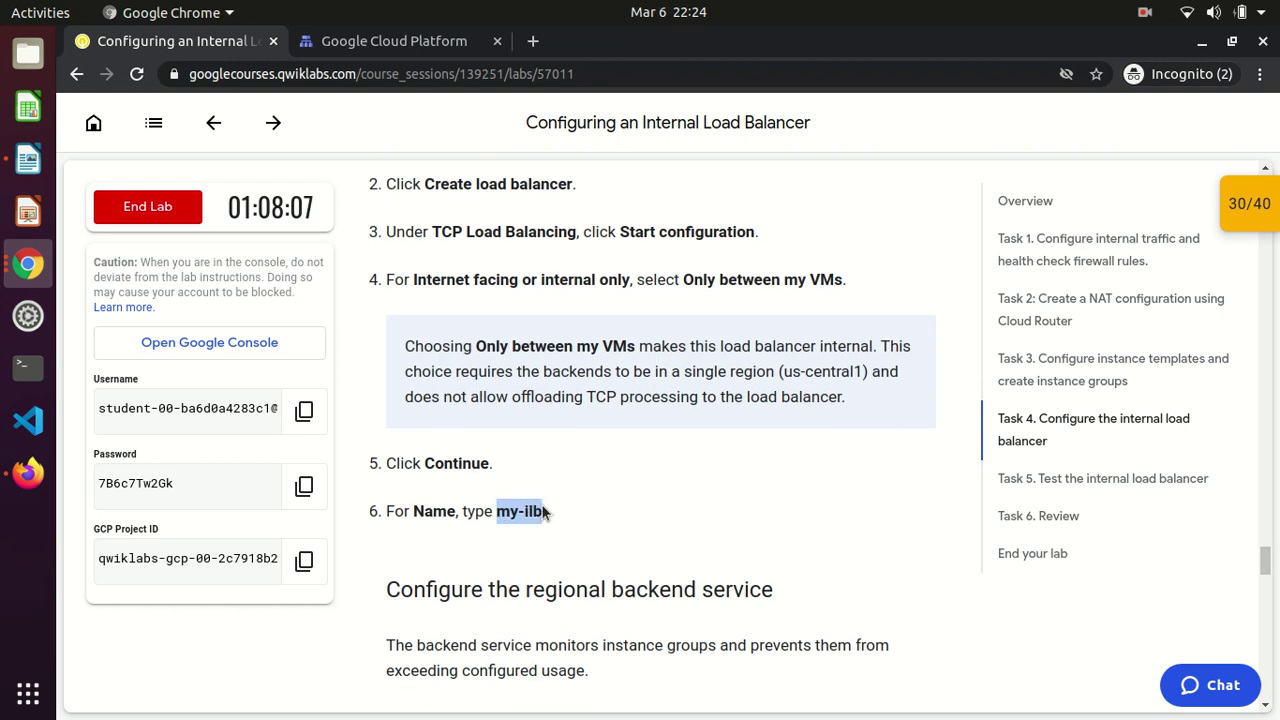
# - End the other open utility-vm SSH session with the exit command
pyautogui.hotkey('alt', 'Tab')
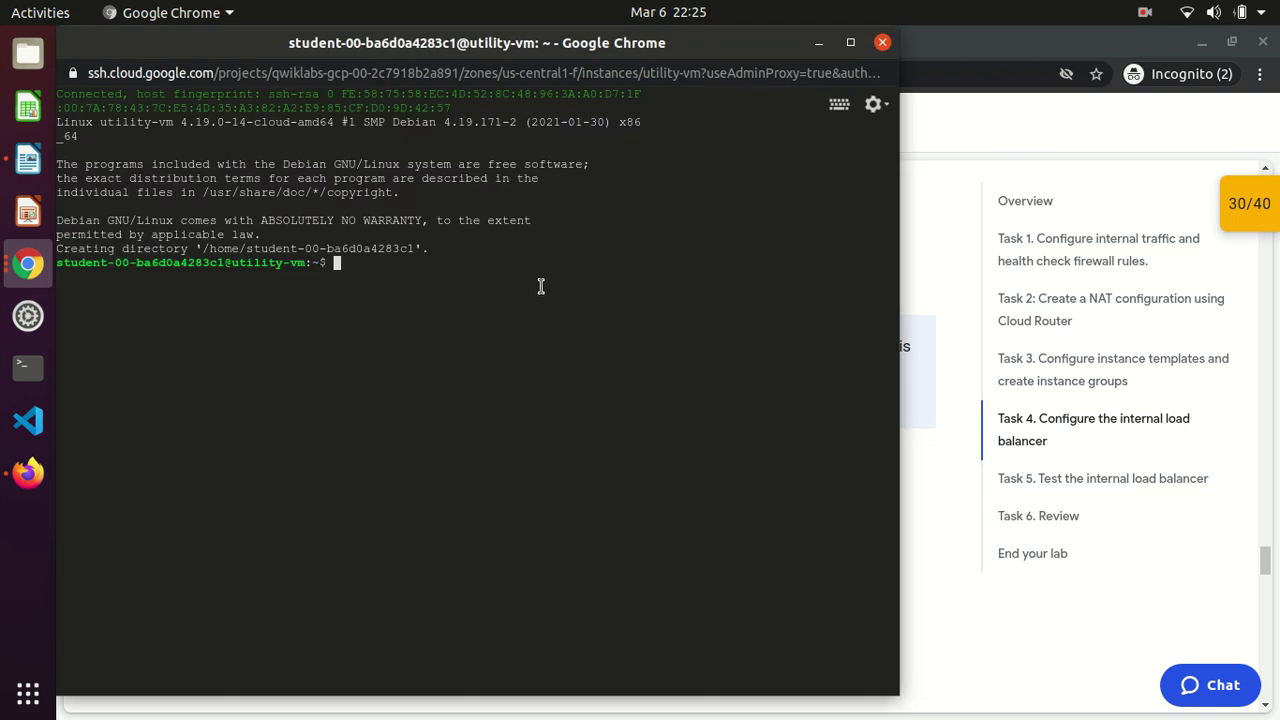
pyautogui.write('exit')
pyautogui.press('Return')
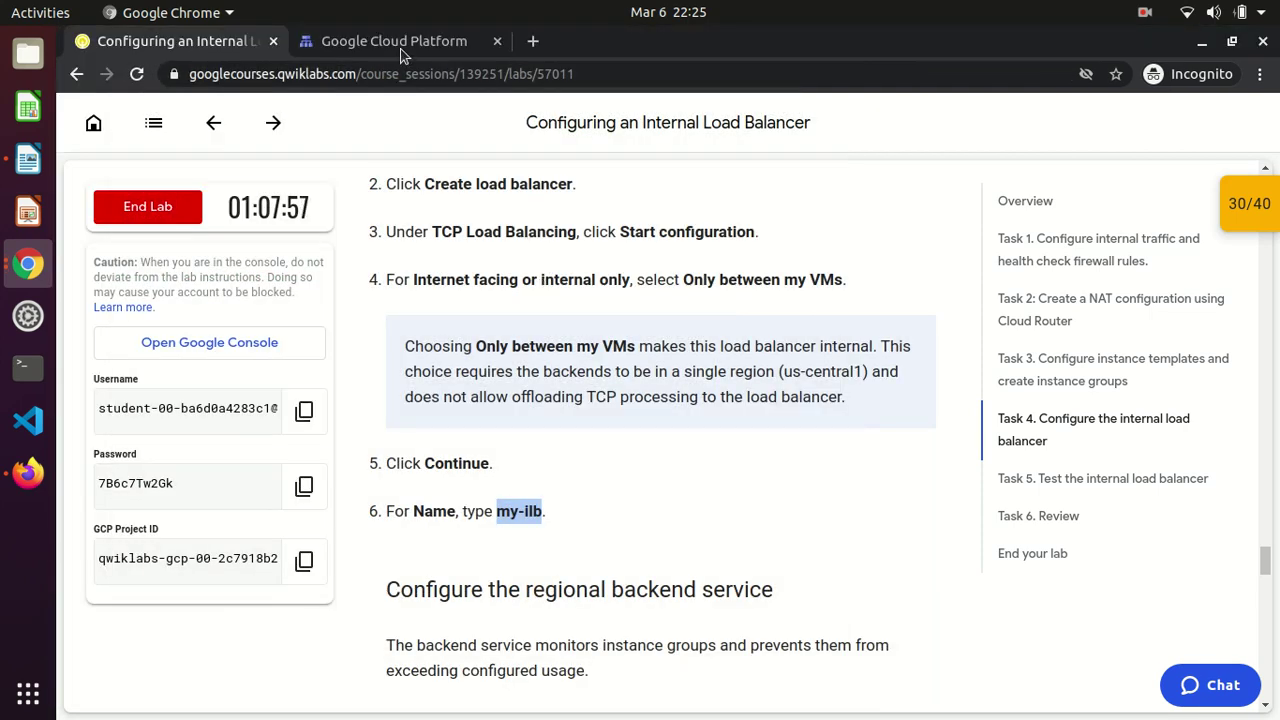
# - Return to the load balancer setup in the Google Cloud console, continue with the single-region internal configuration, and name the load balancer my-ilb
pyautogui.hotkey('alt', 'Tab')
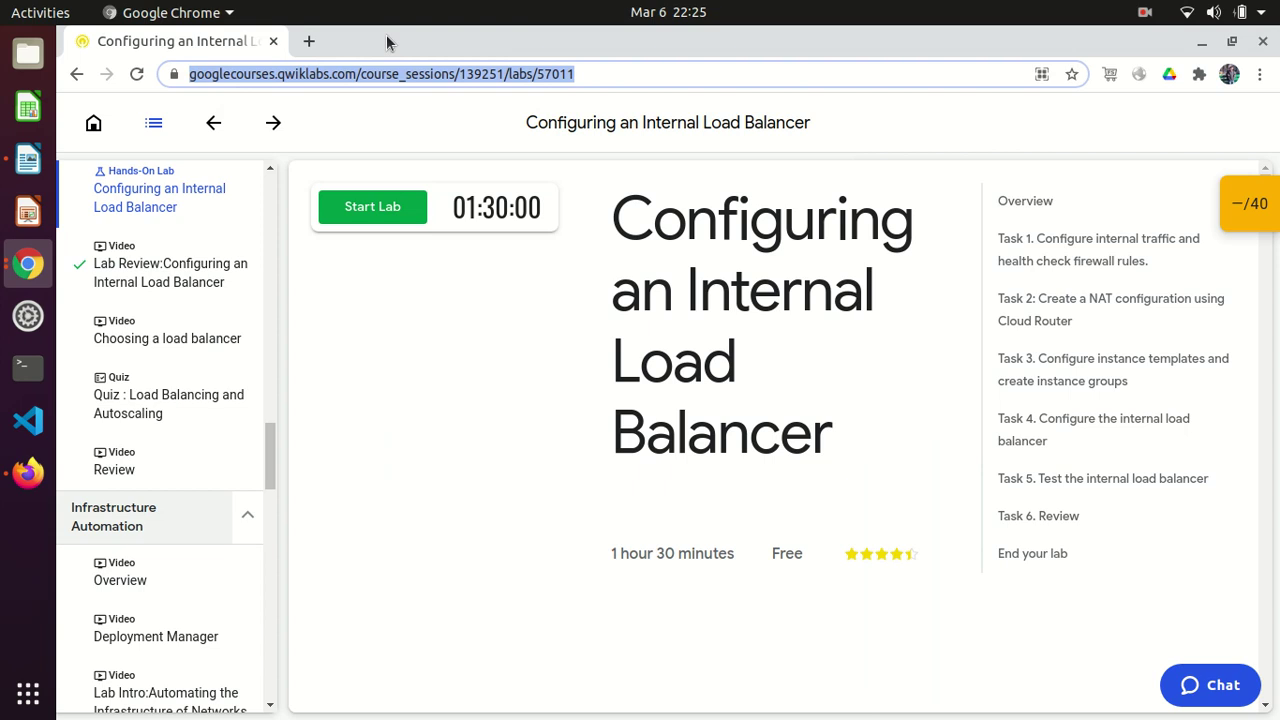
pyautogui.hotkey('alt', 'Tab')
pyautogui.click(372, 41)
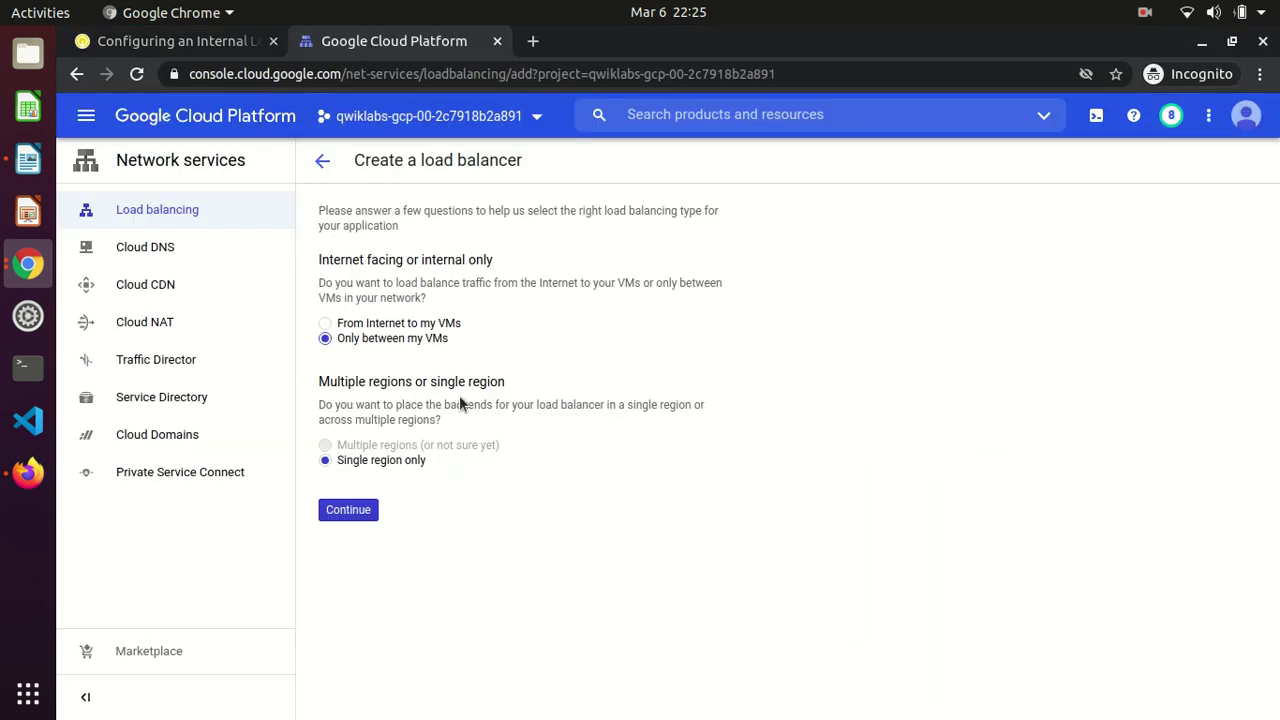
pyautogui.click(348, 511)
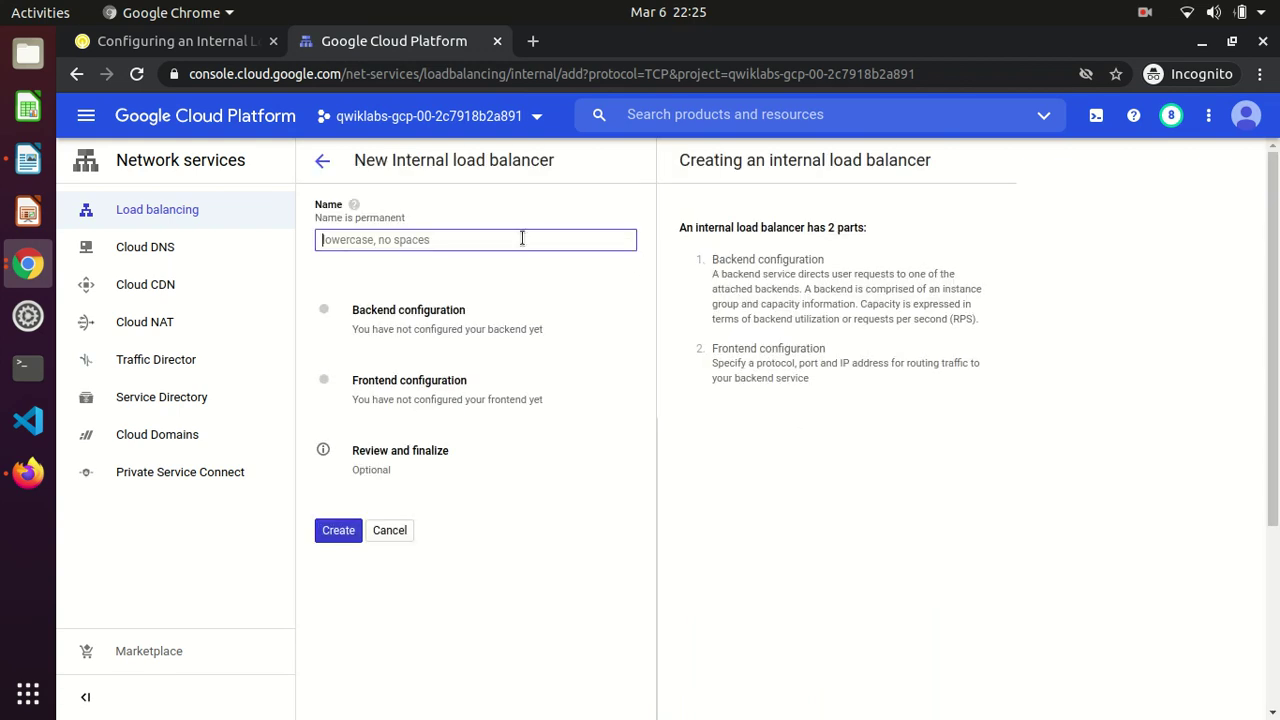
pyautogui.write('my-ilb')
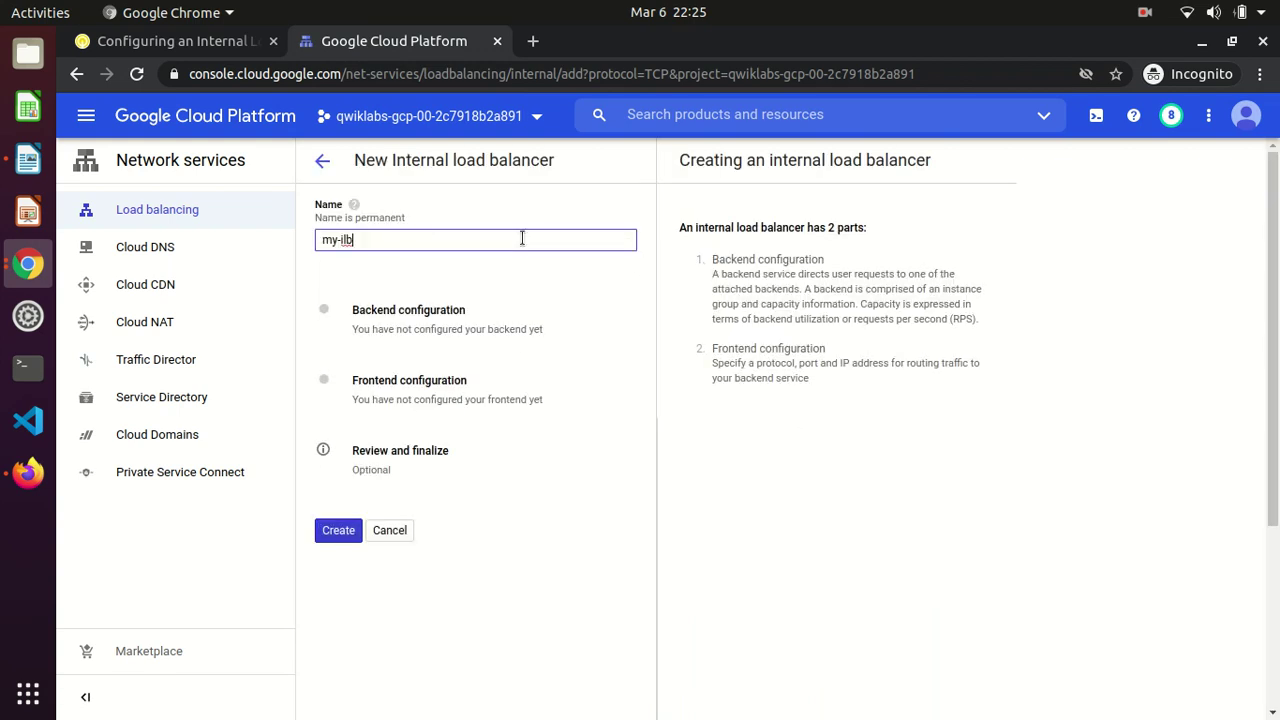
# - Open the backend configuration, check the lab's required values, and set the region to us-central1 and the network to my-internal-app
pyautogui.click(526, 330)
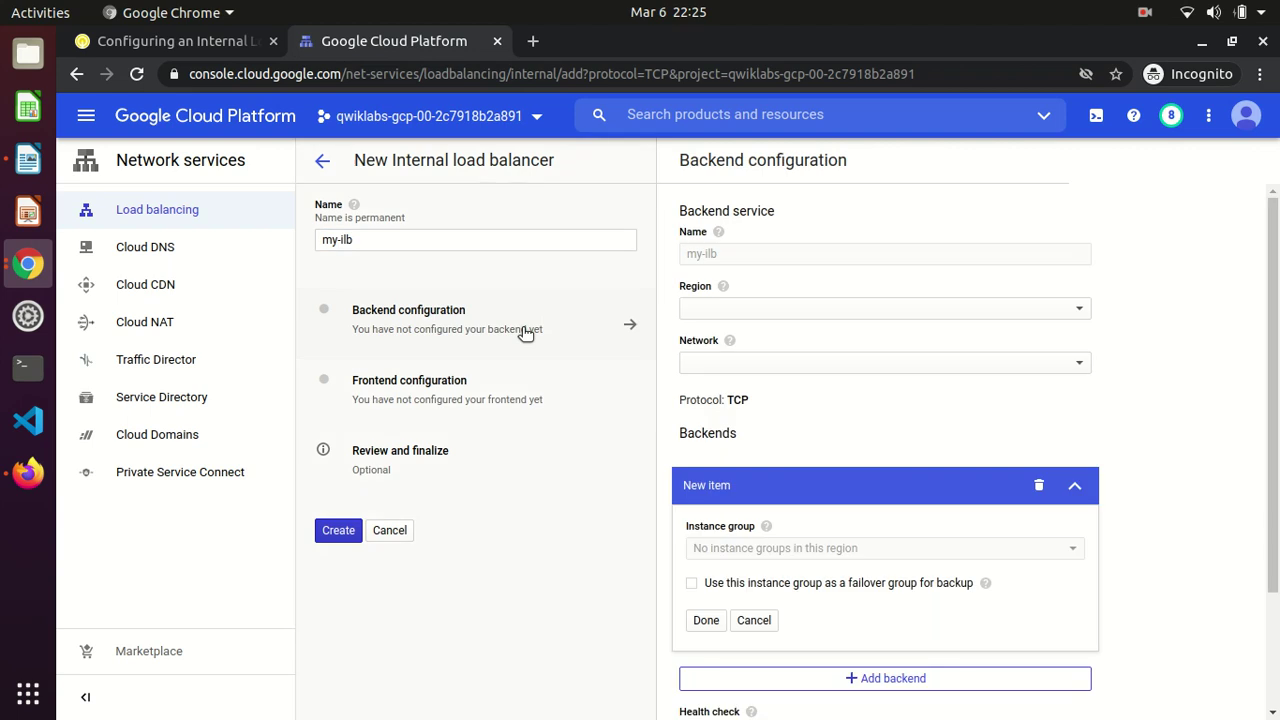
pyautogui.click(198, 47)
pyautogui.click(611, 538)
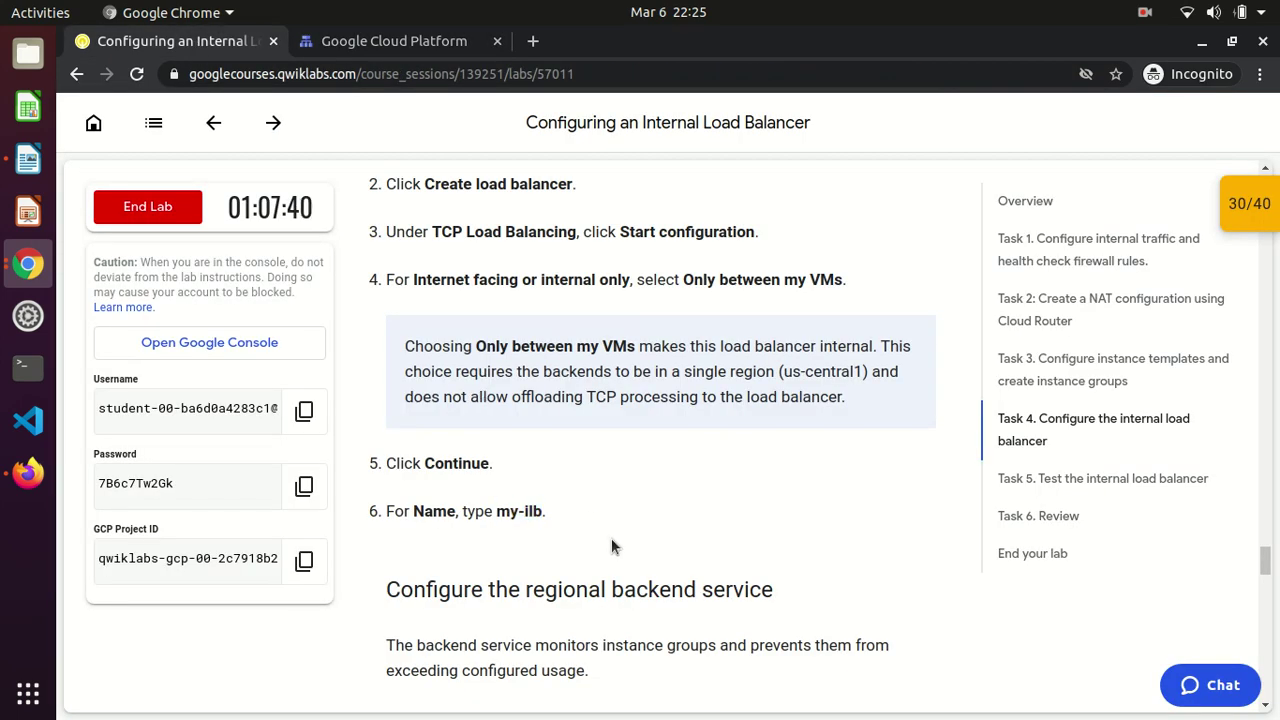
pyautogui.scroll(-5, 611, 538)
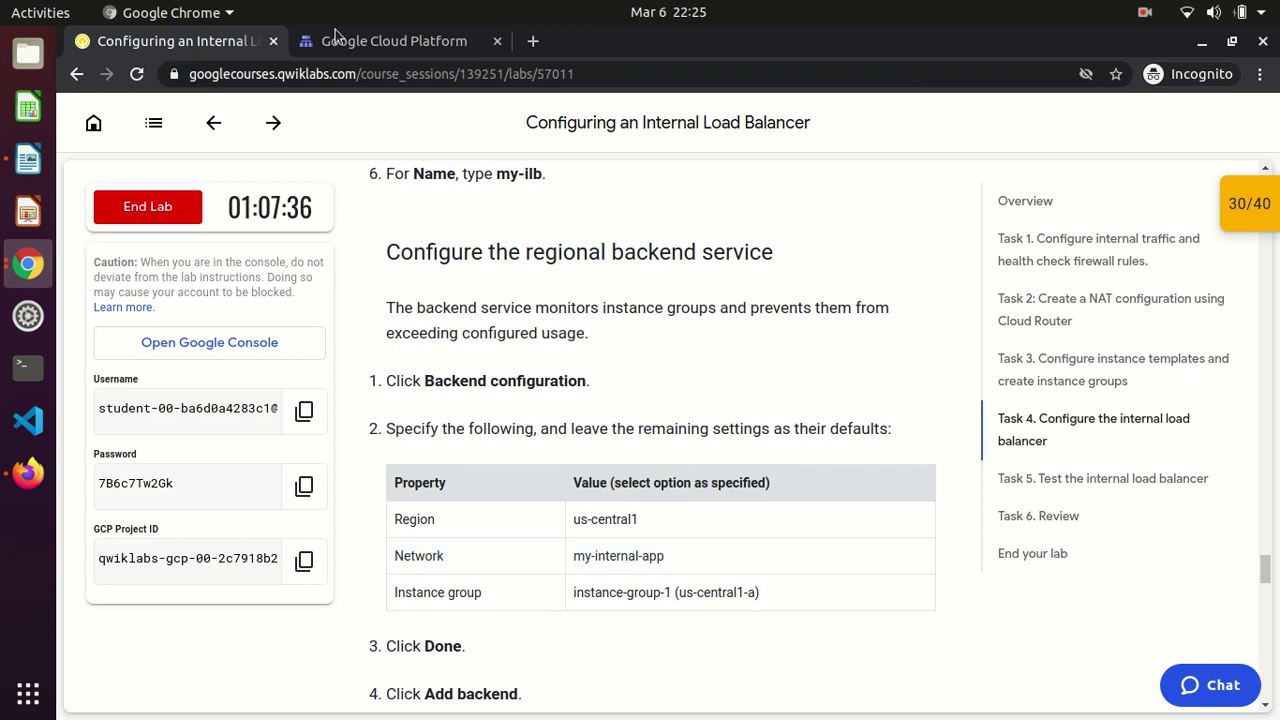
pyautogui.click(340, 41)
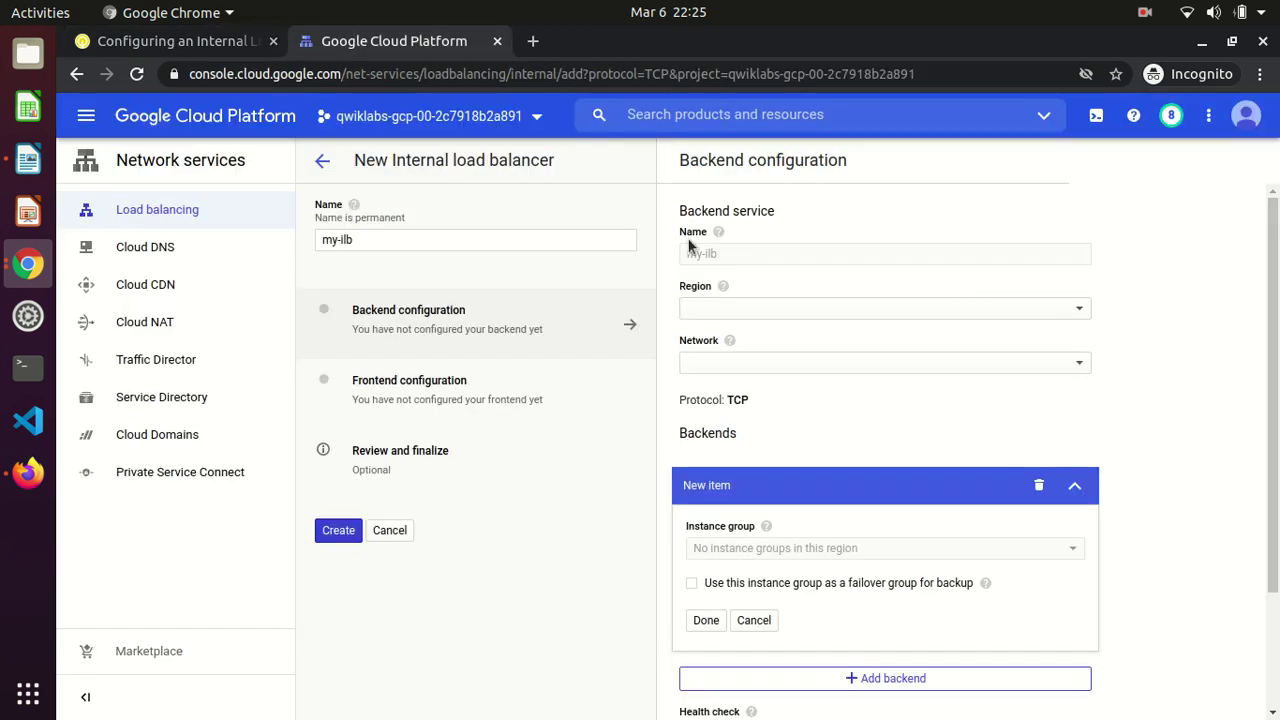
pyautogui.click(755, 312)
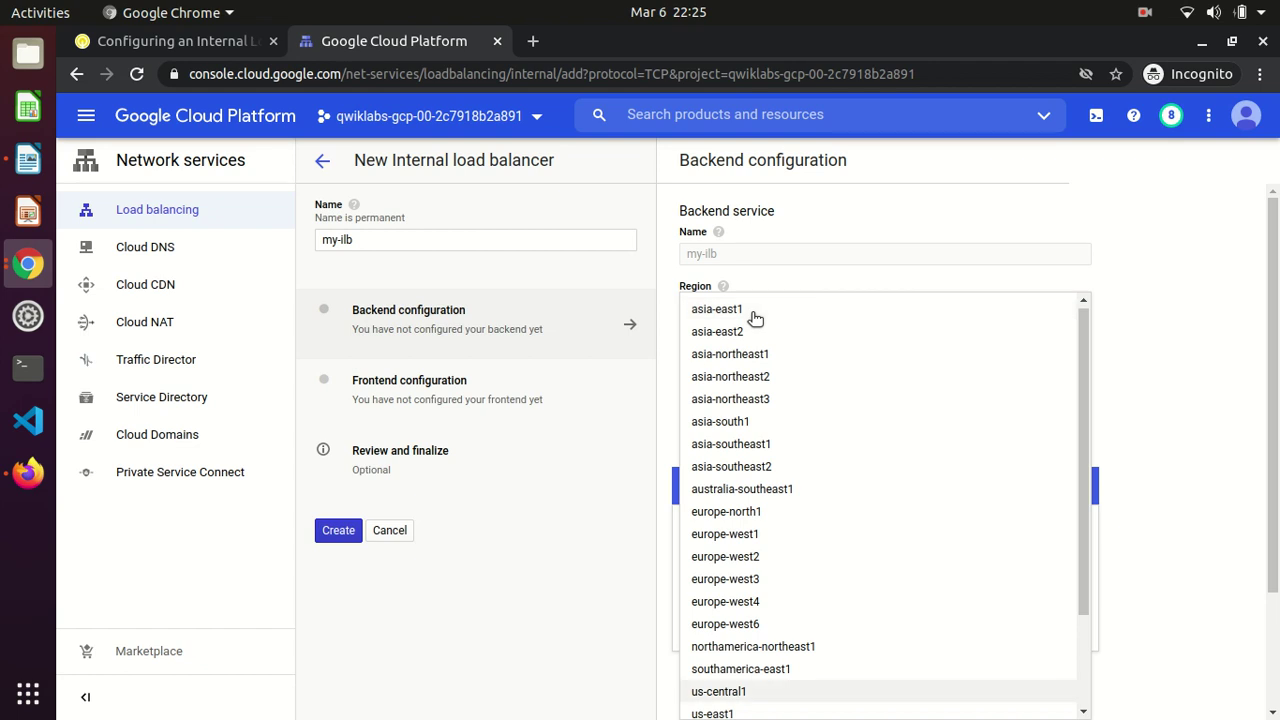
pyautogui.click(720, 692)
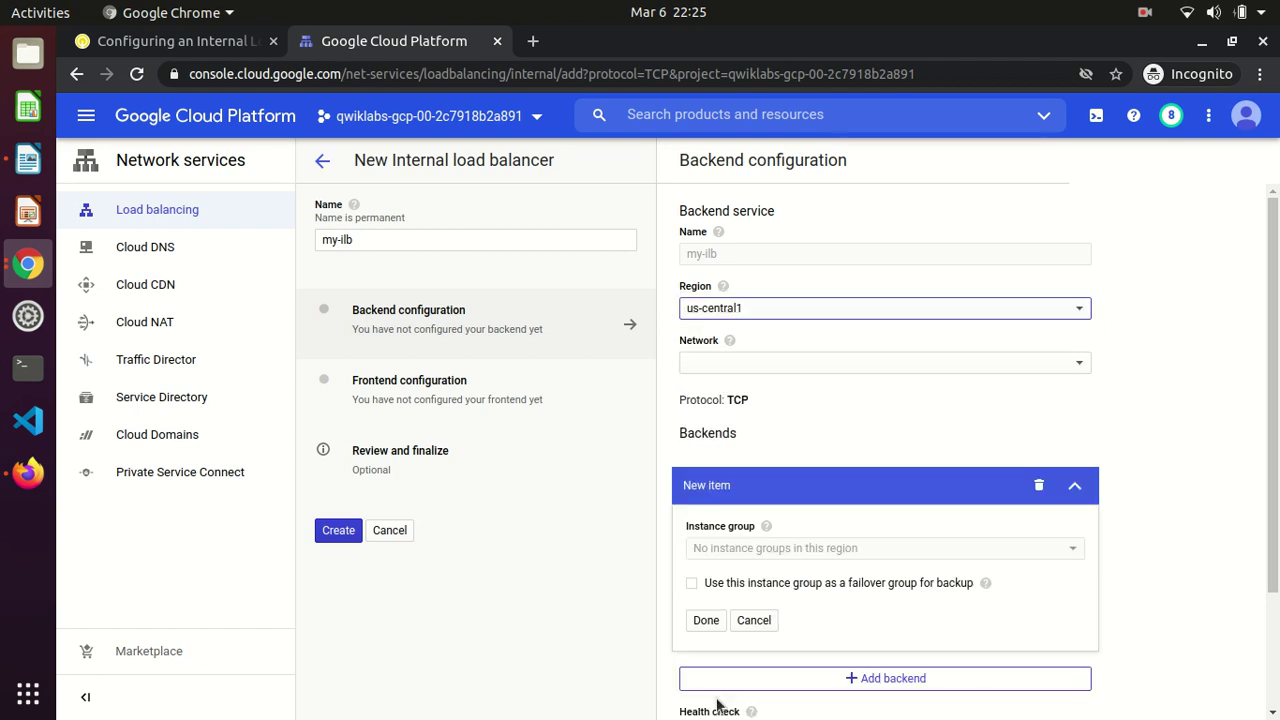
pyautogui.click(724, 366)
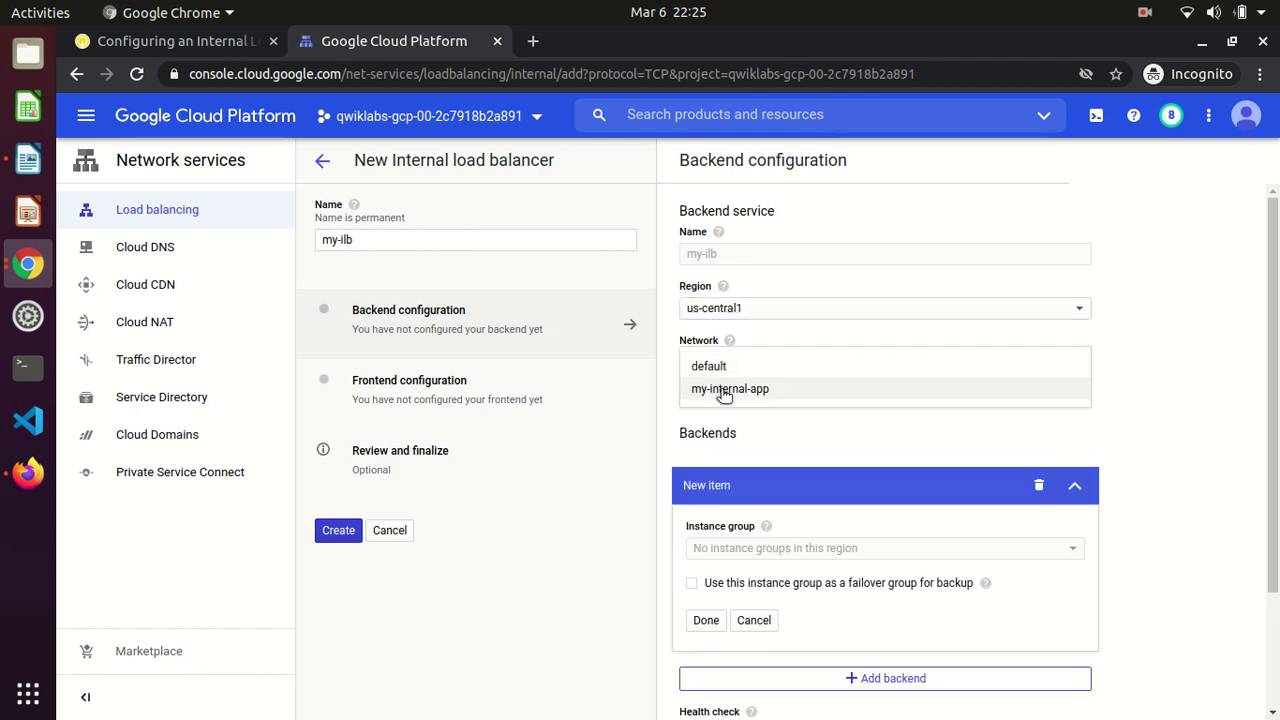
pyautogui.click(723, 391)
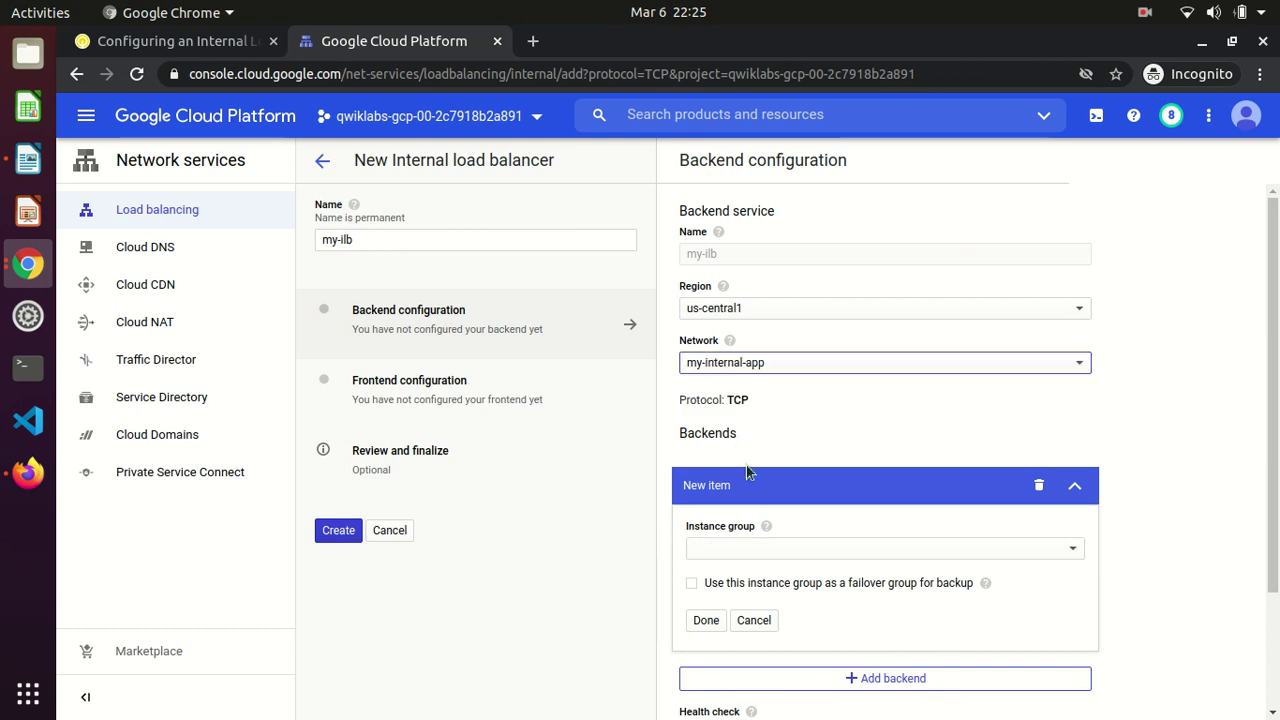
# - Add instance-group-1 (us-central1-a) and instance-group-2 (us-central1-b) as backends of the backend service
pyautogui.click(748, 549)
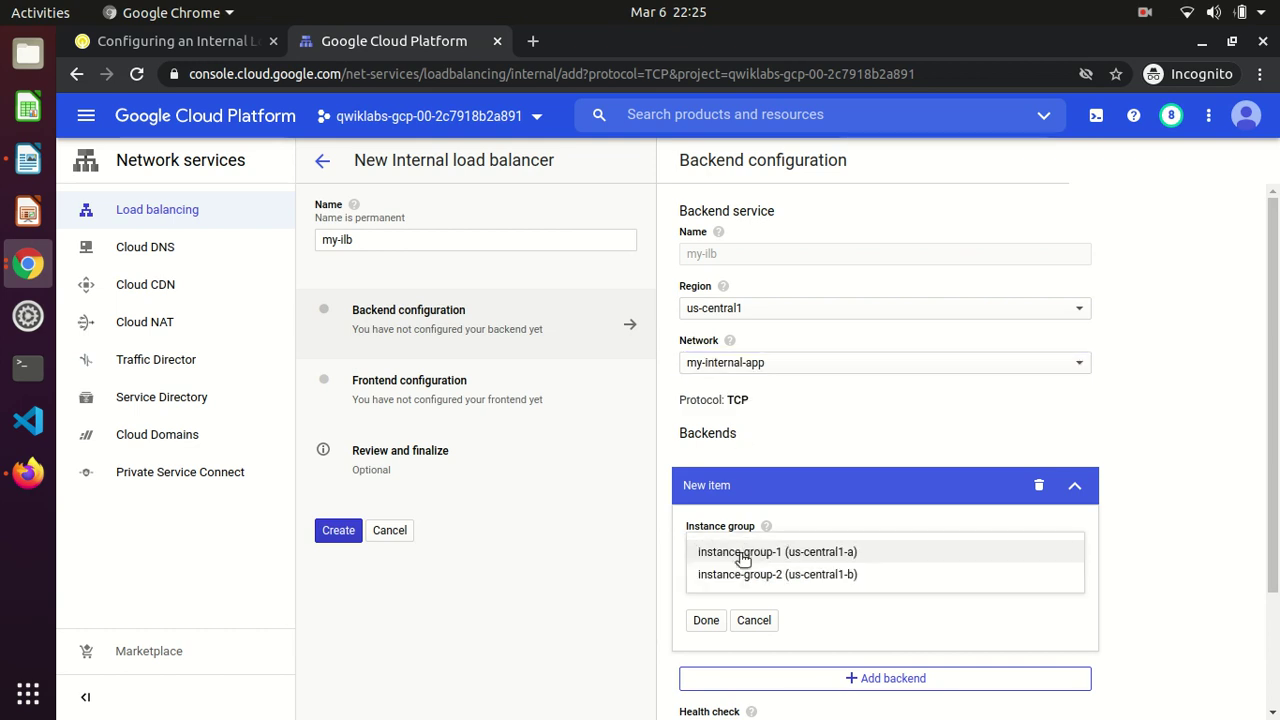
pyautogui.click(748, 552)
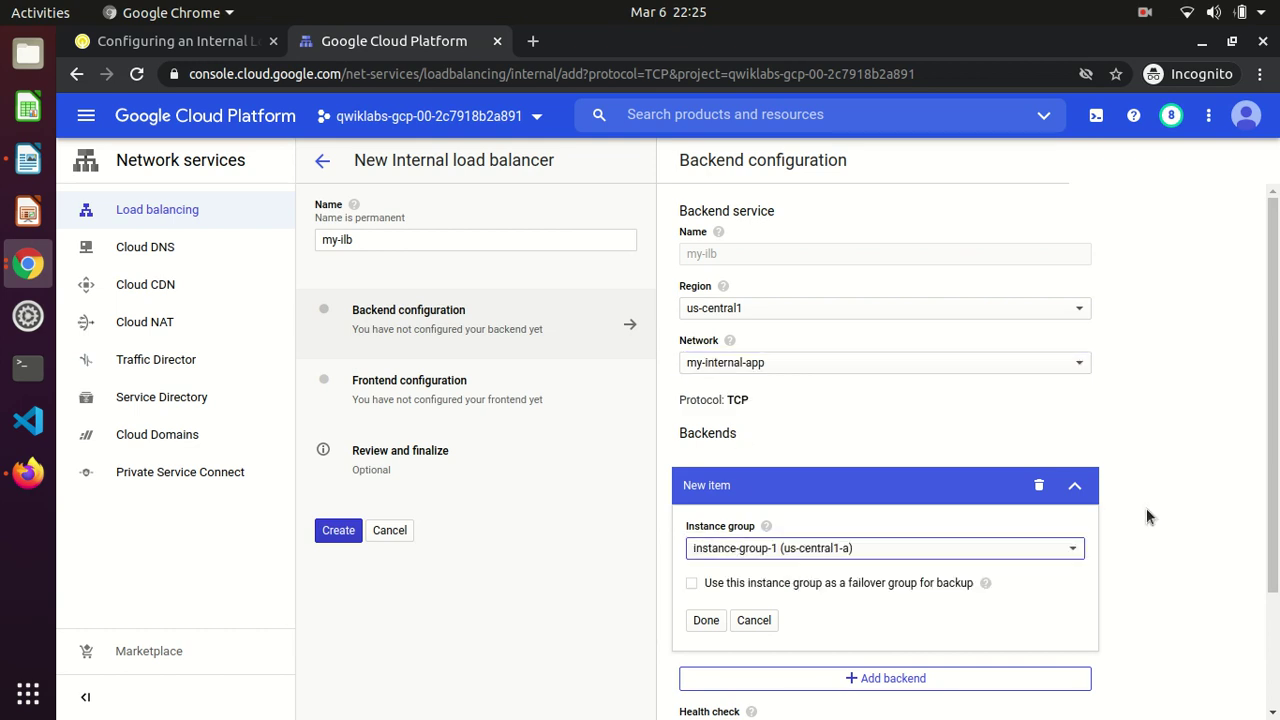
pyautogui.click(705, 621)
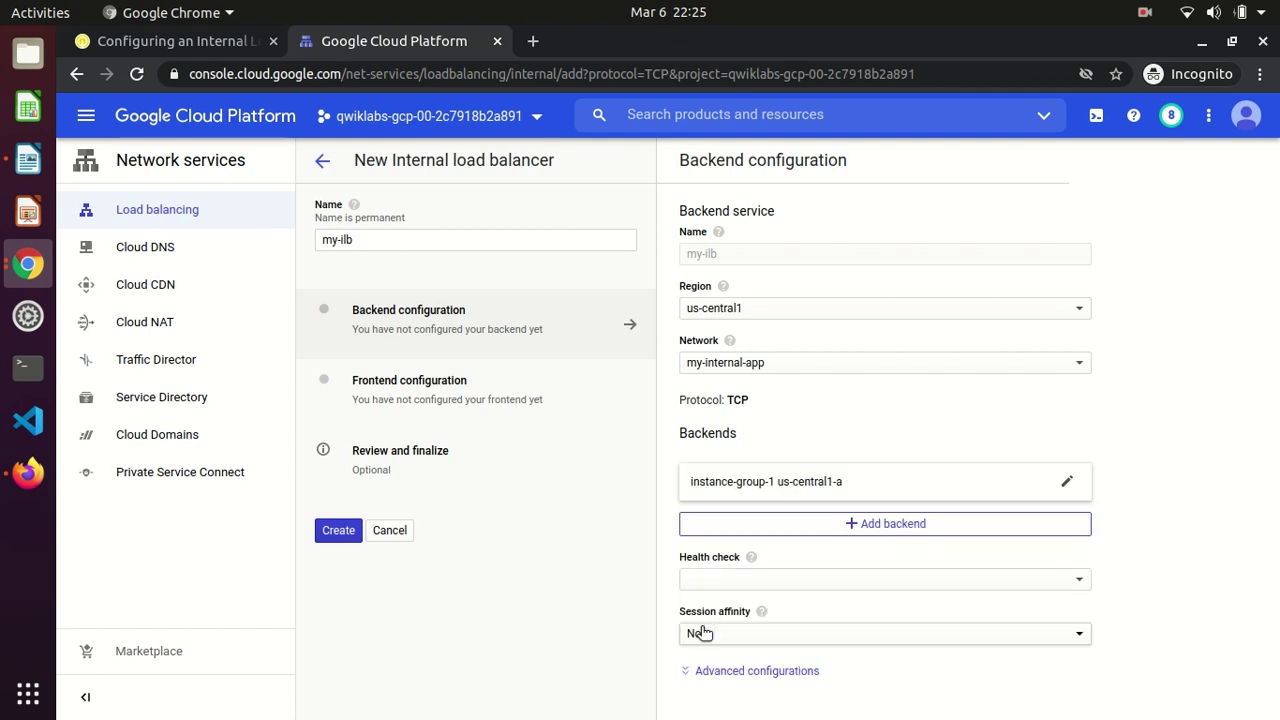
pyautogui.click(752, 524)
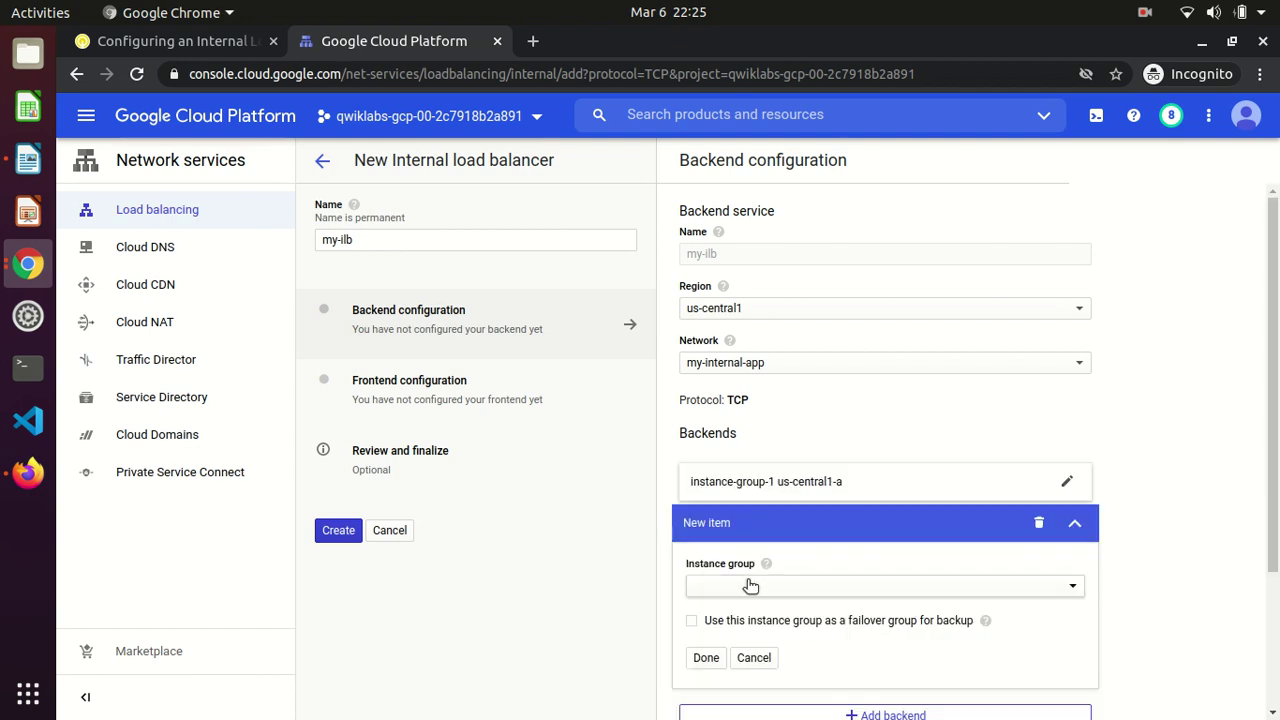
pyautogui.click(750, 587)
pyautogui.click(750, 588)
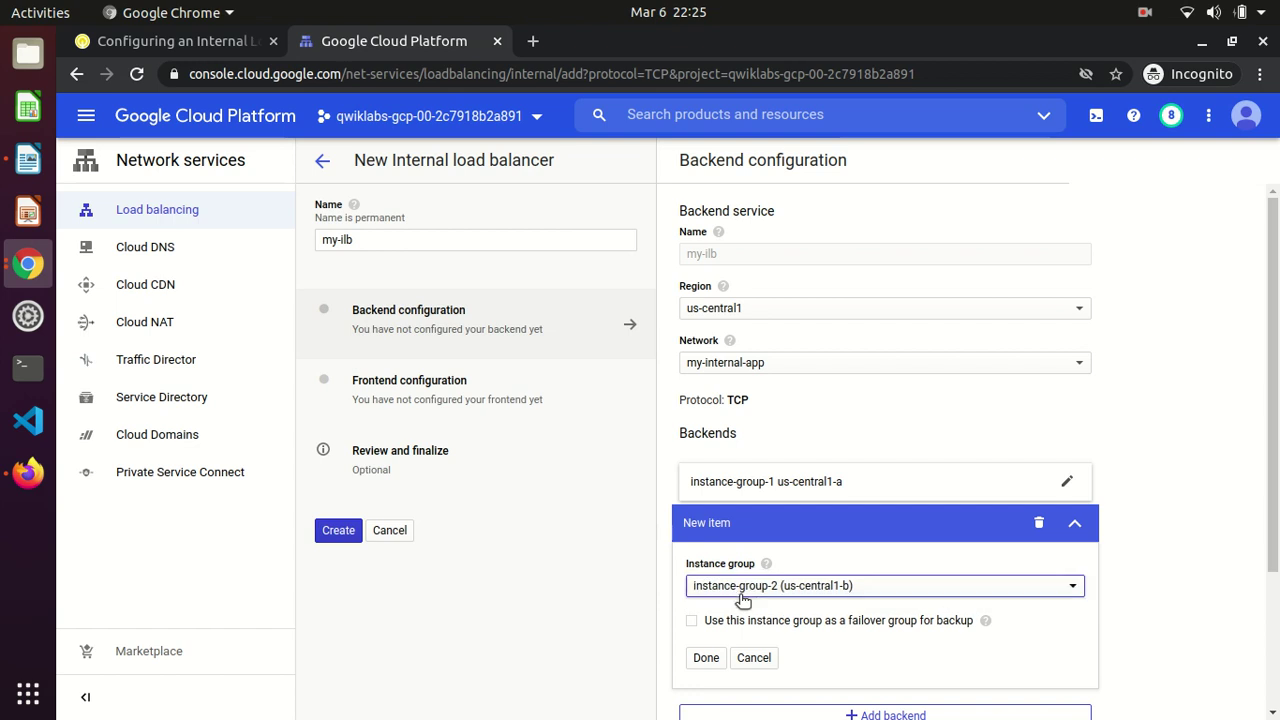
pyautogui.click(706, 658)
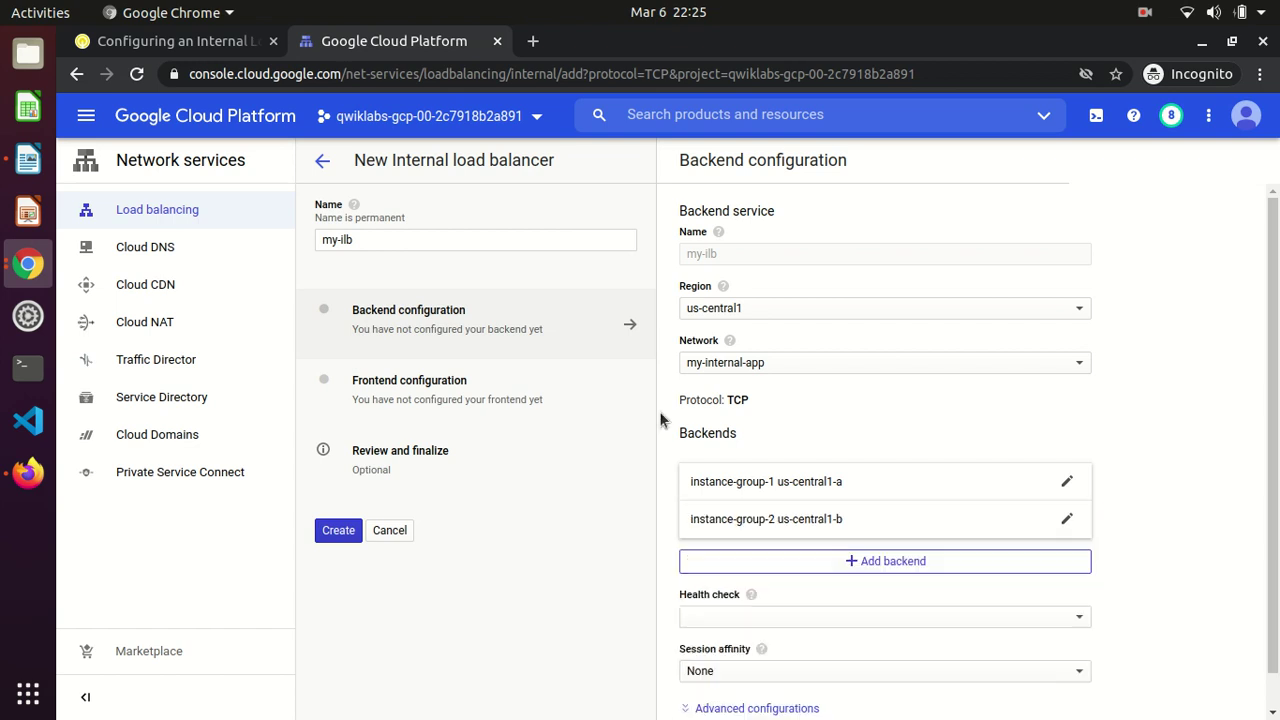
# - Look up the health check settings in the lab instructions and create my-ilb-health-check for the backend service, keeping the default TCP port 80 and health criteria
pyautogui.click(143, 41)
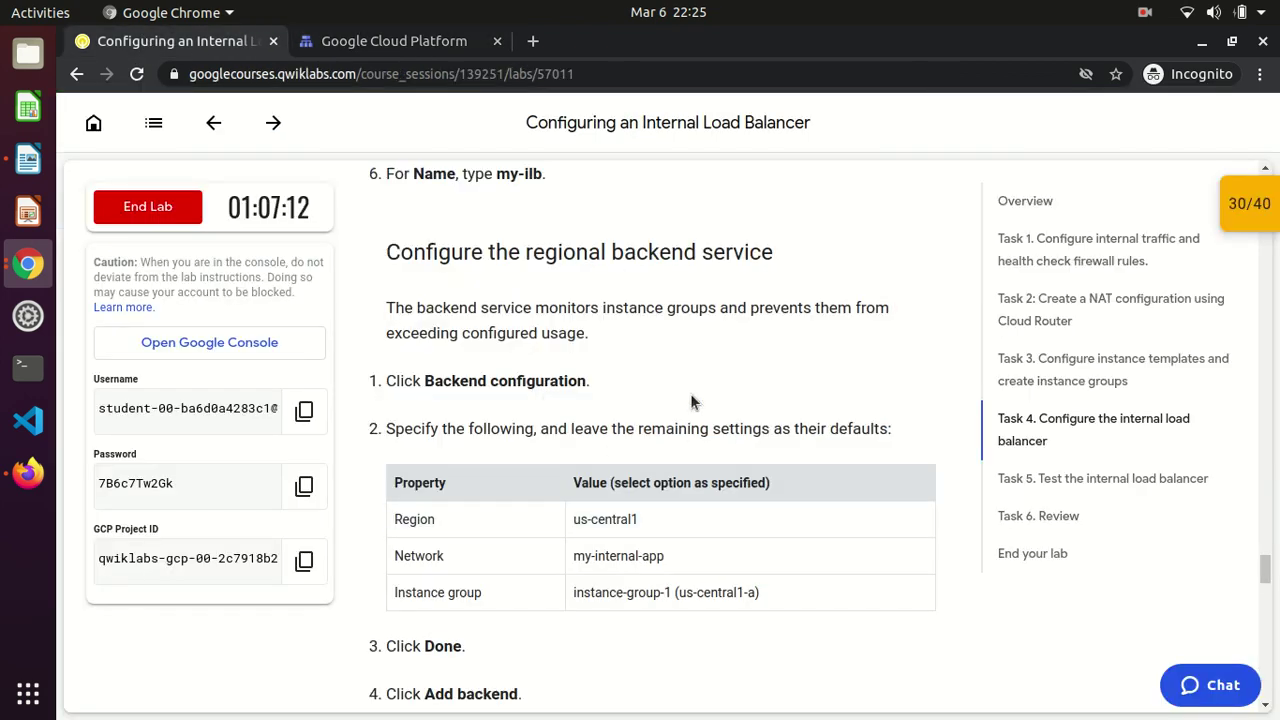
pyautogui.scroll(-3, 690, 394)
pyautogui.scroll(-5, 690, 393)
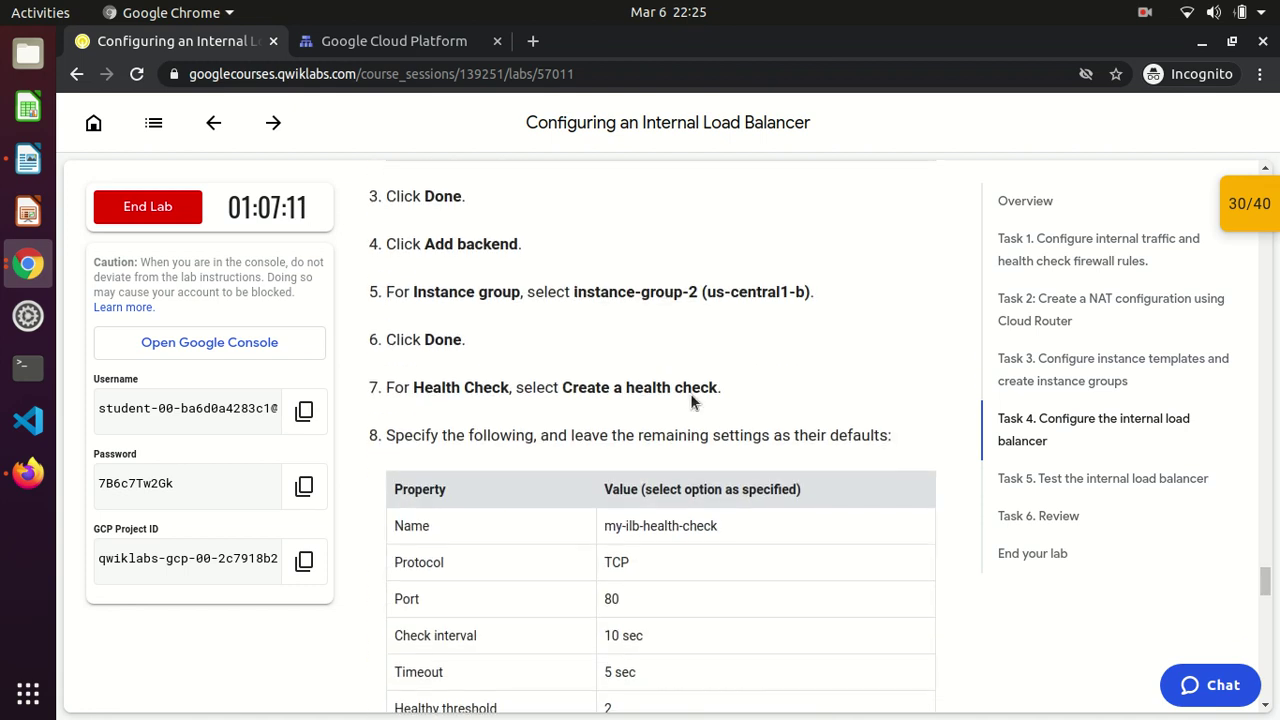
pyautogui.scroll(-2, 690, 393)
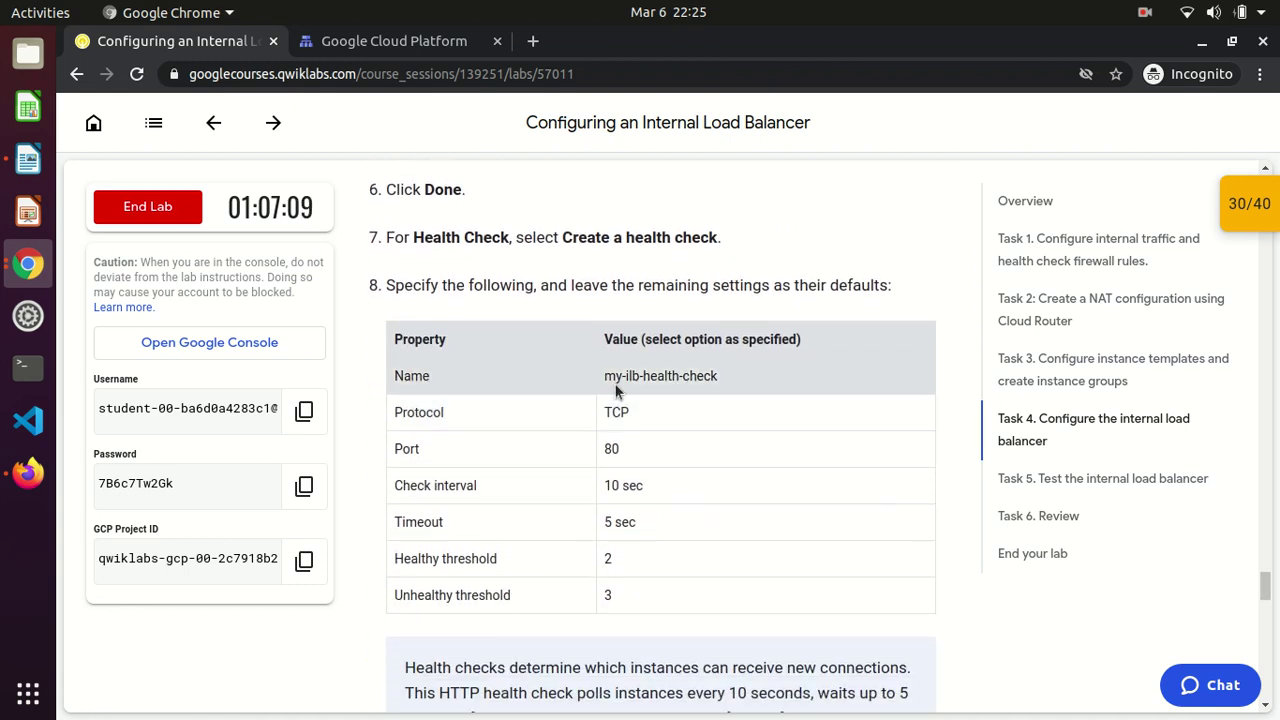
pyautogui.moveTo(604, 375); pyautogui.dragTo(711, 375)
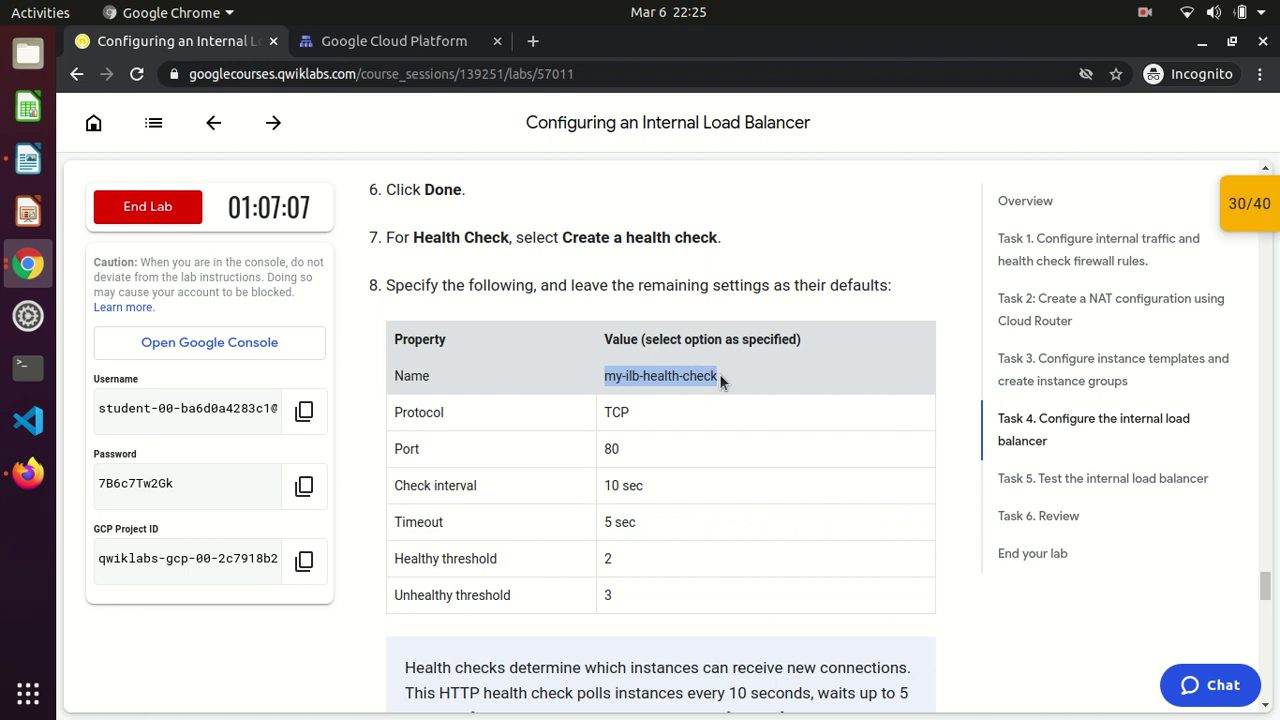
pyautogui.click(441, 40)
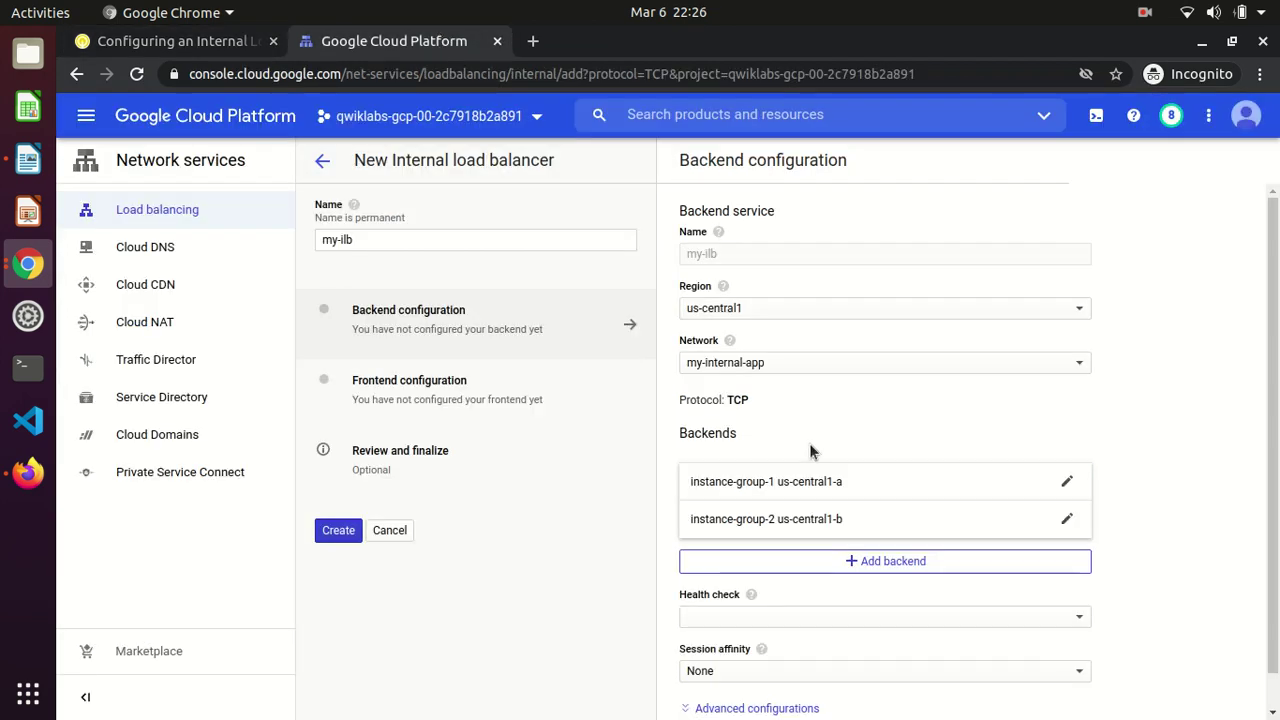
pyautogui.click(829, 617)
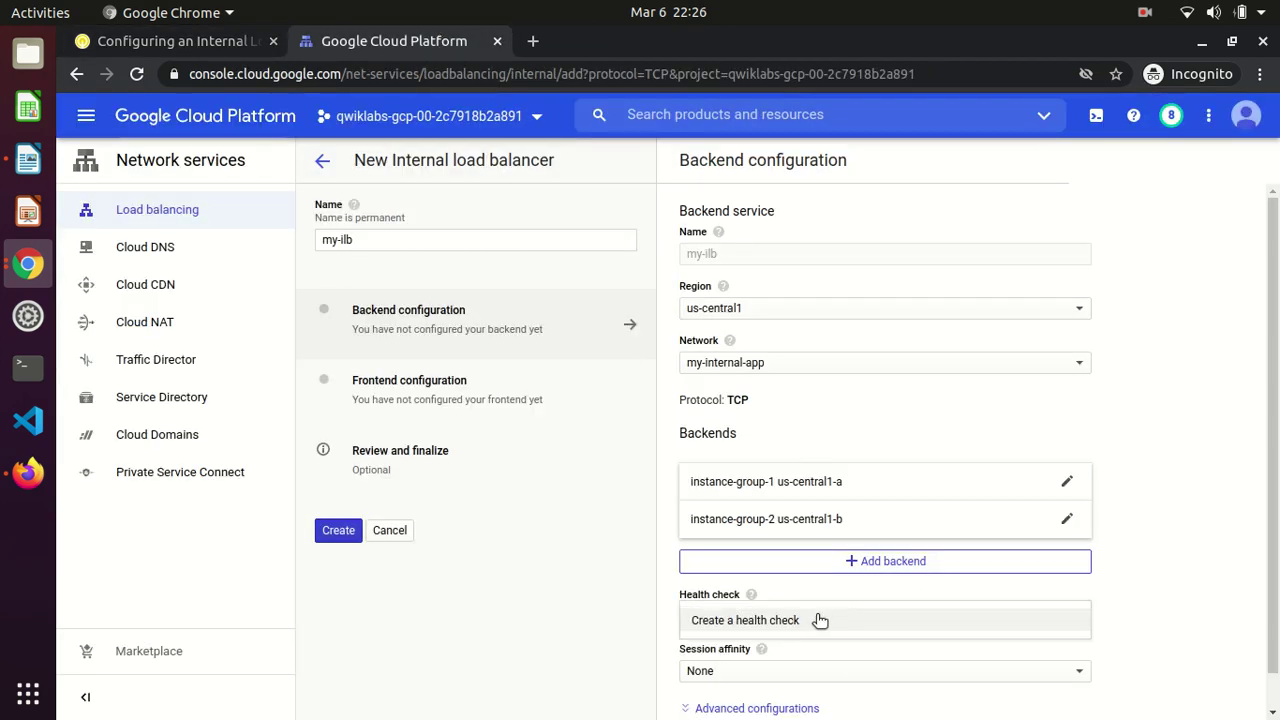
pyautogui.click(790, 620)
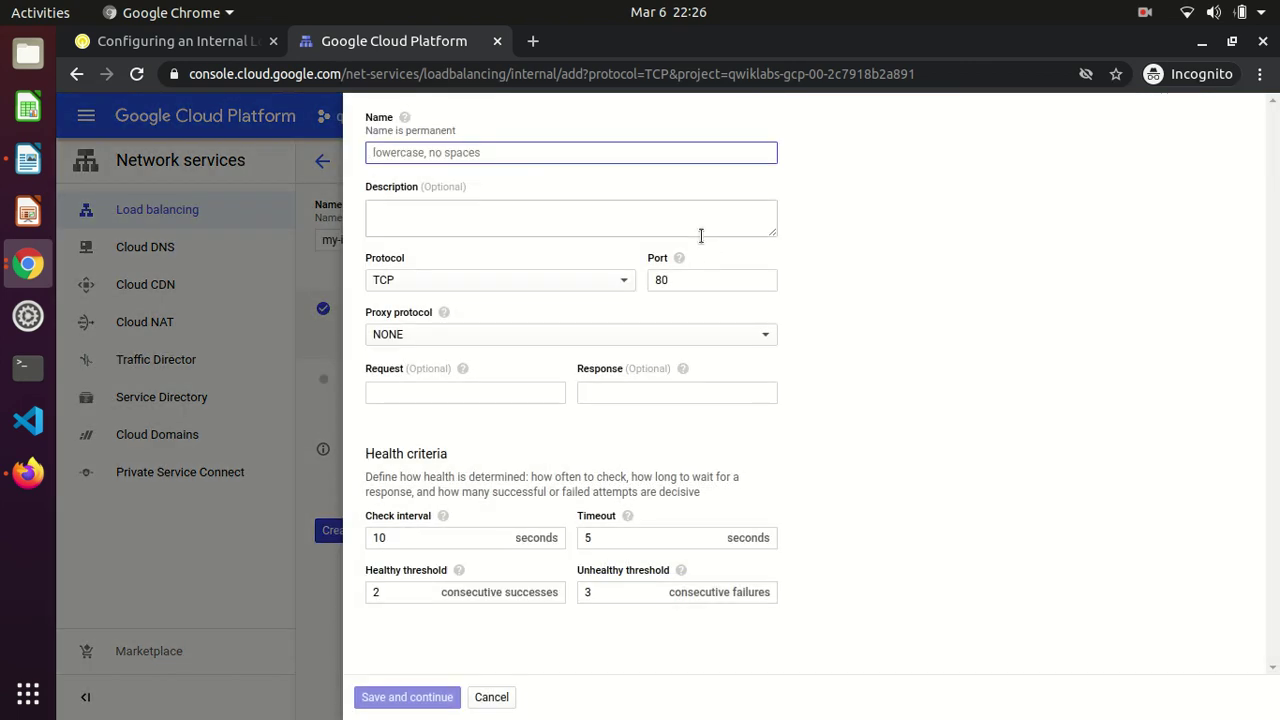
pyautogui.write('my-ilb-health-check')
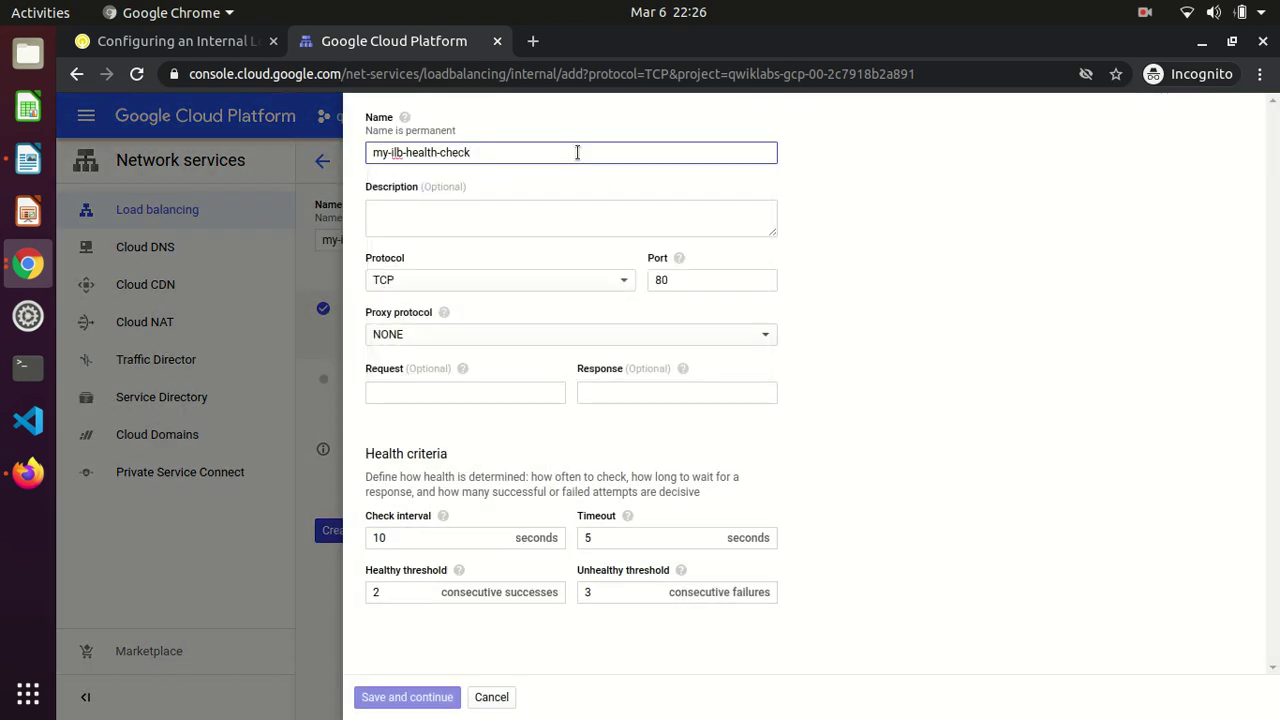
pyautogui.click(205, 44)
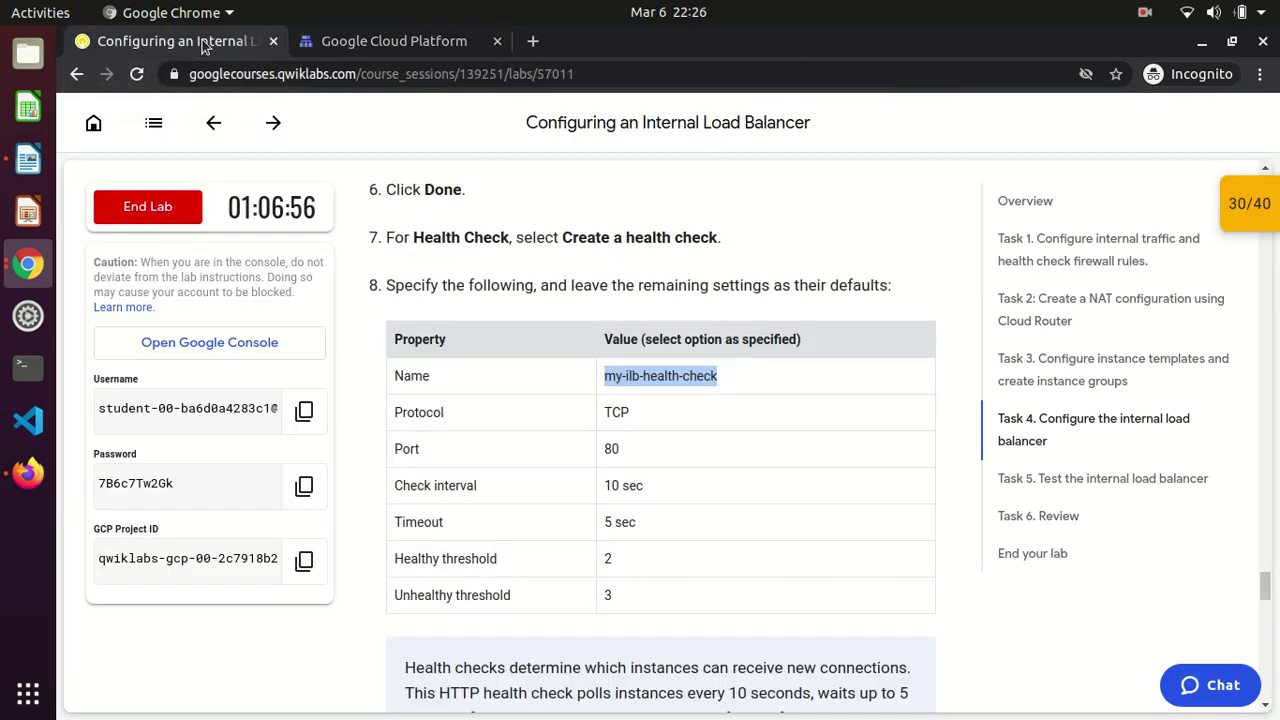
pyautogui.click(355, 45)
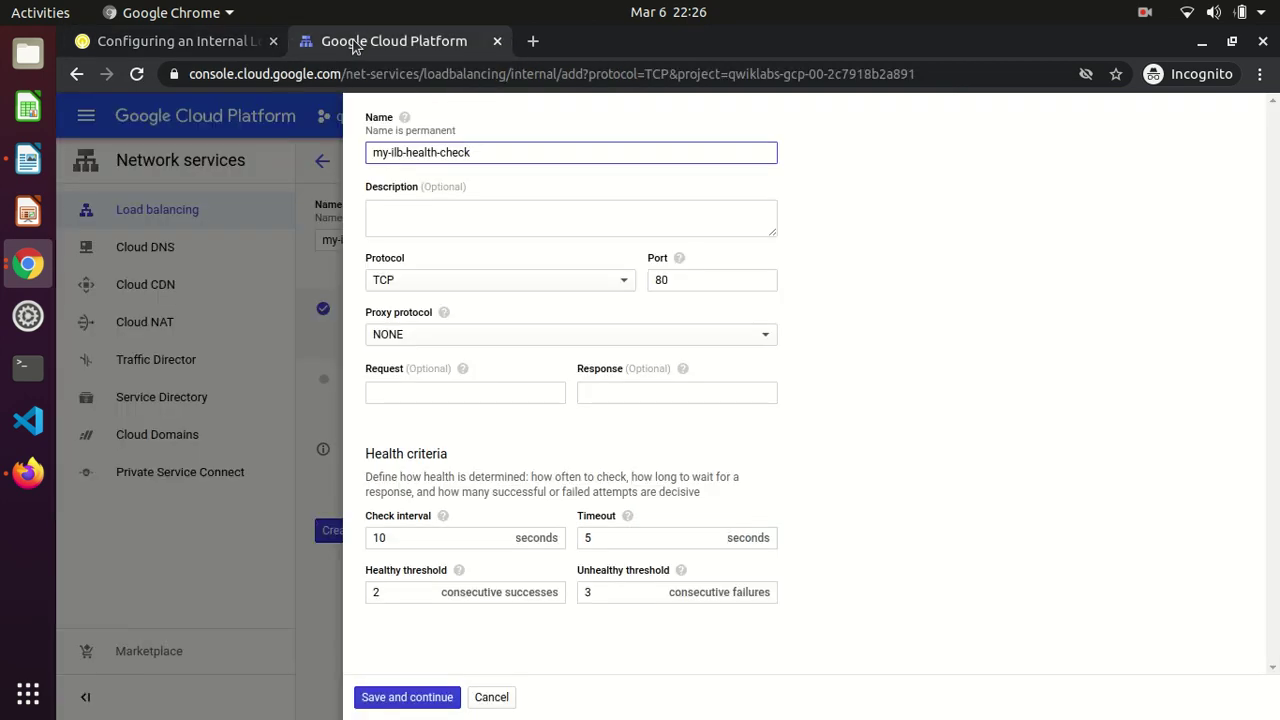
pyautogui.click(418, 699)
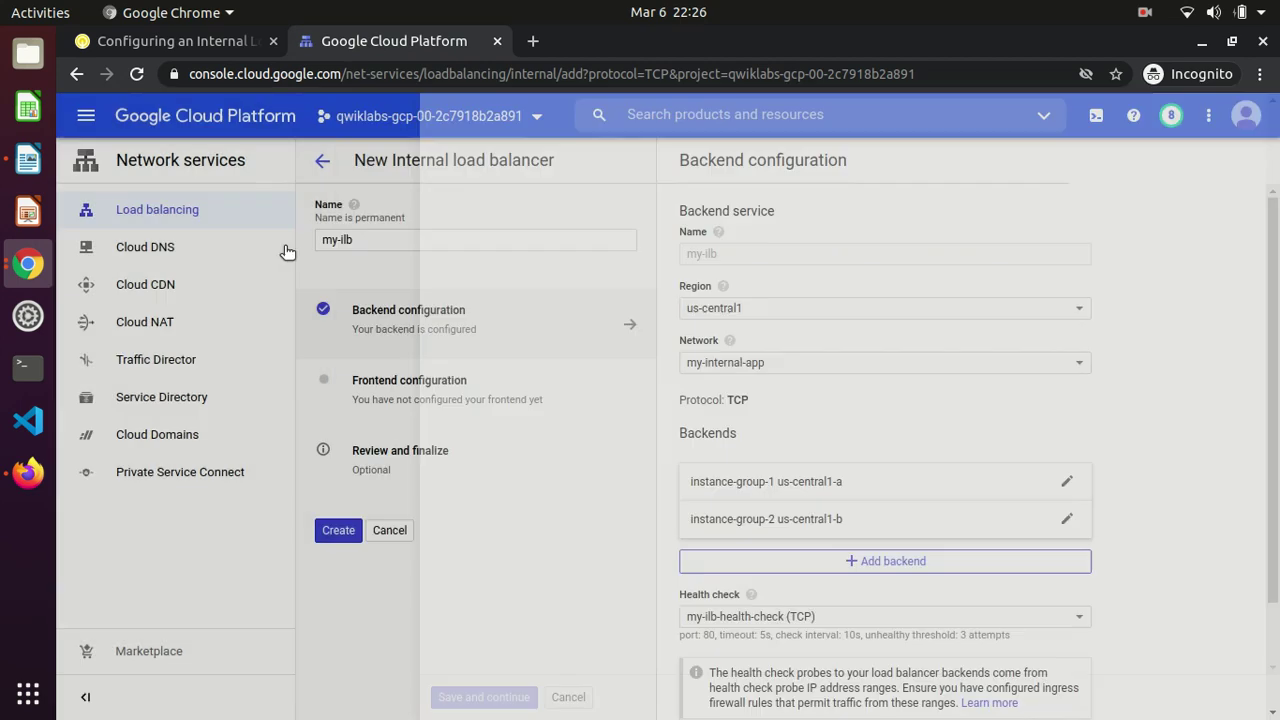
# - Look up the frontend requirements in the lab instructions and set the load balancer's frontend subnetwork to subnet-b
pyautogui.click(171, 41)
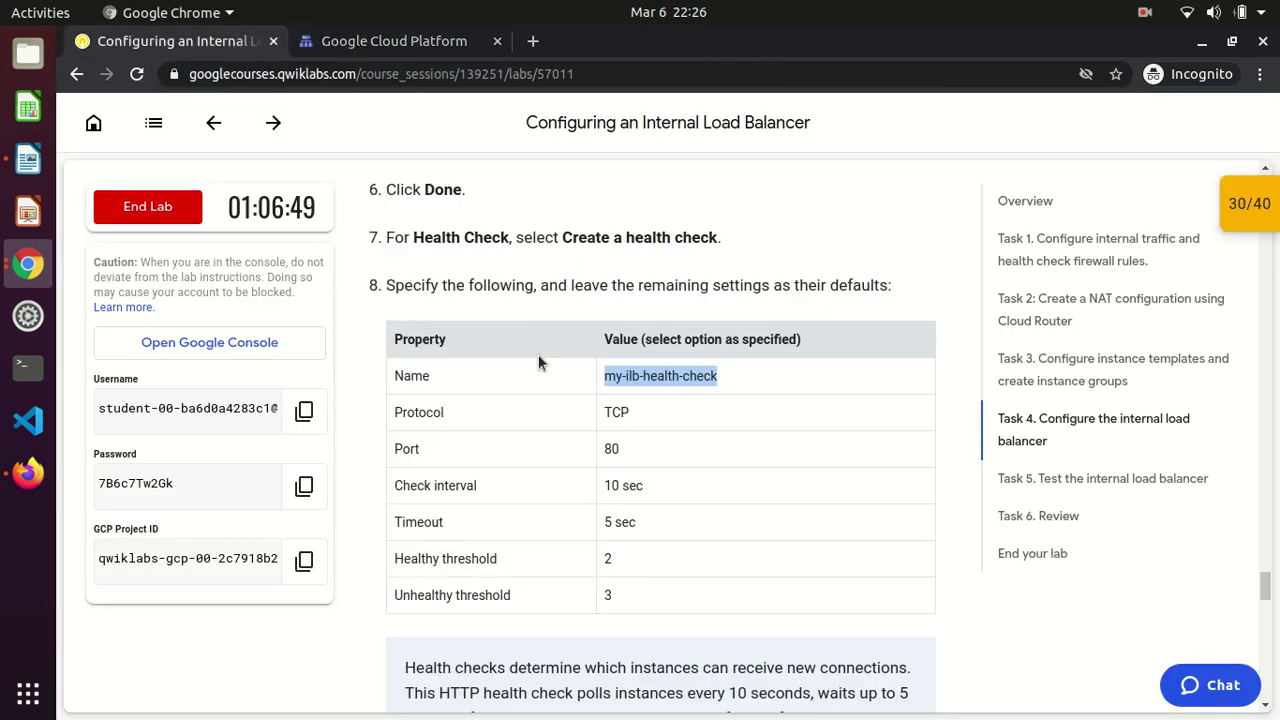
pyautogui.scroll(-5, 538, 362)
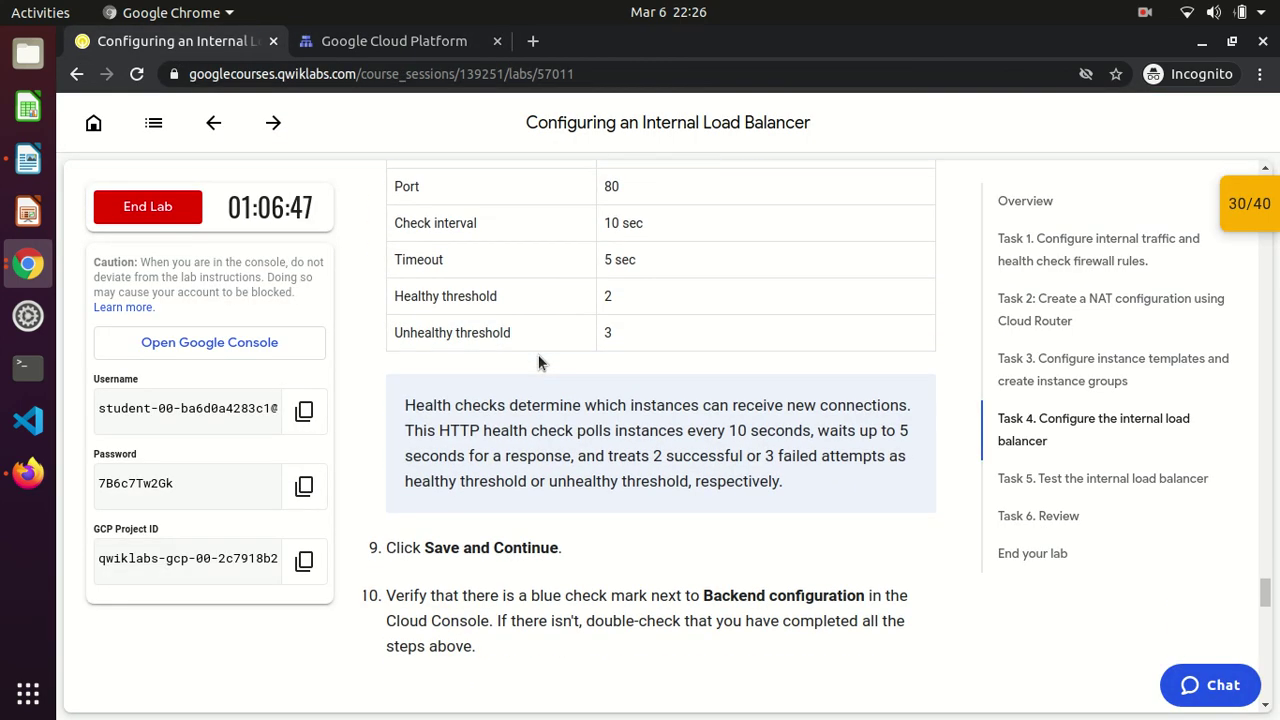
pyautogui.scroll(-3, 538, 362)
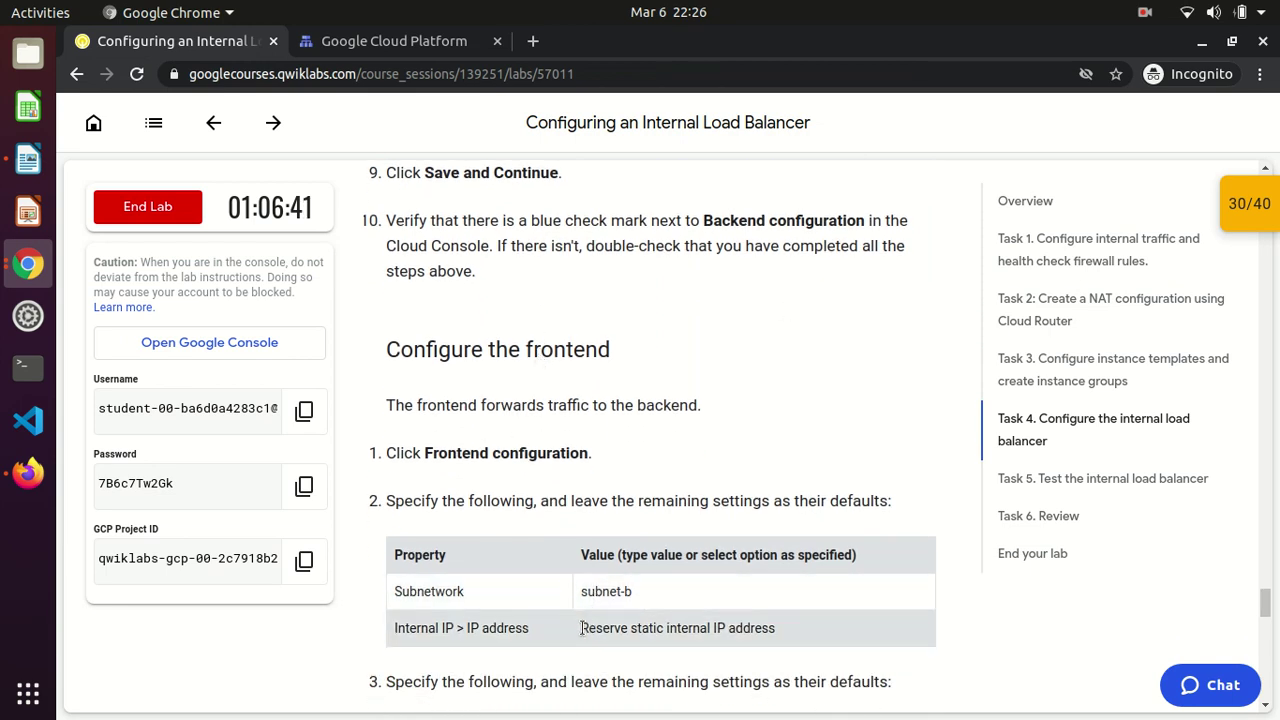
pyautogui.click(350, 45)
pyautogui.scroll(-2, 880, 440)
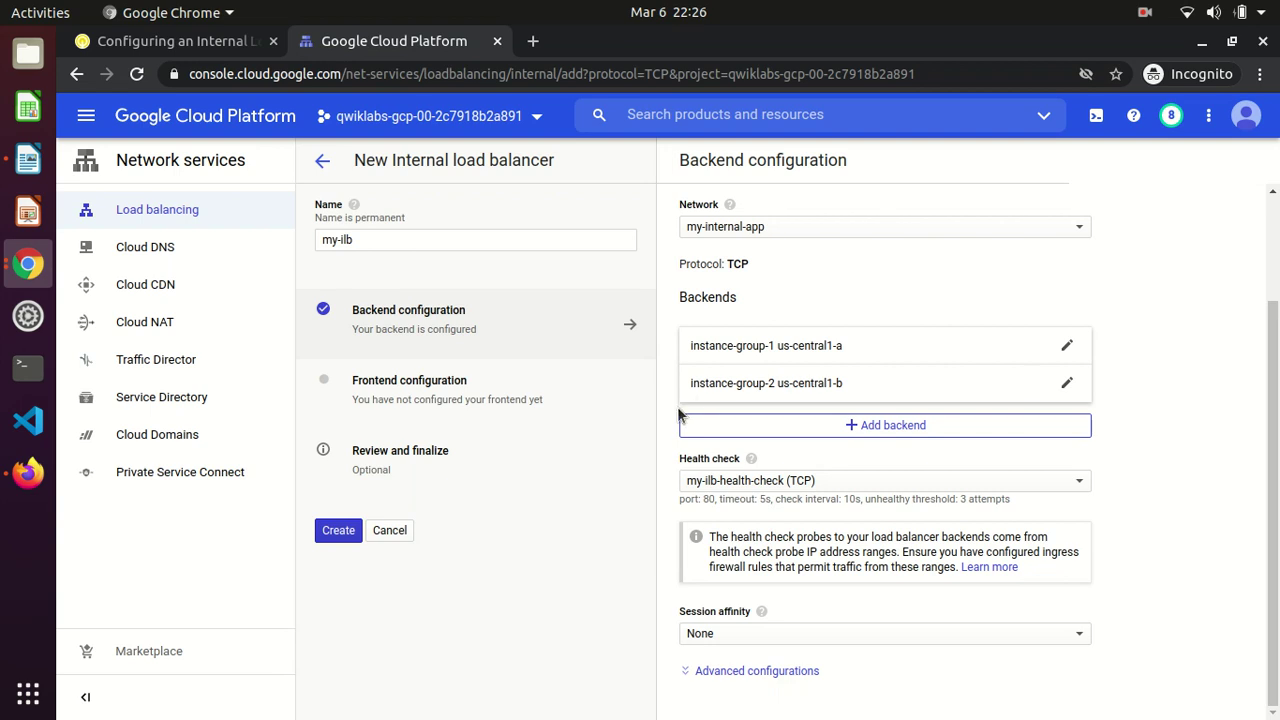
pyautogui.click(580, 396)
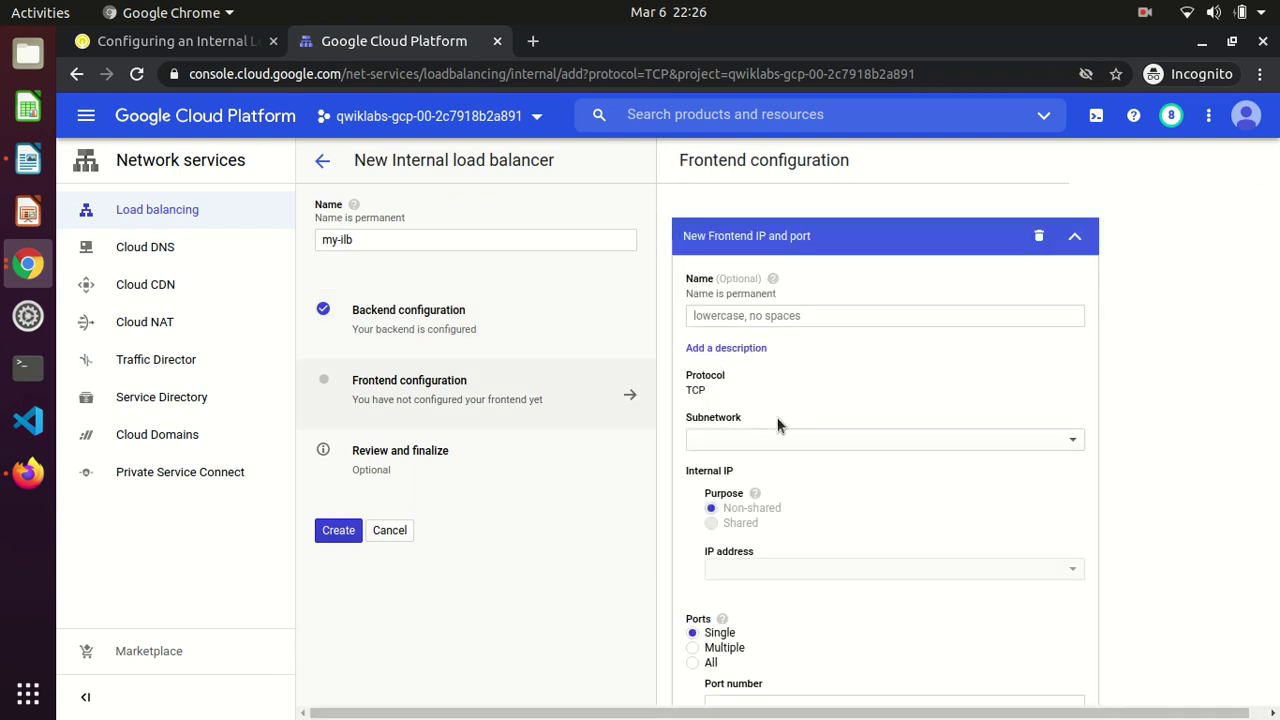
pyautogui.click(780, 444)
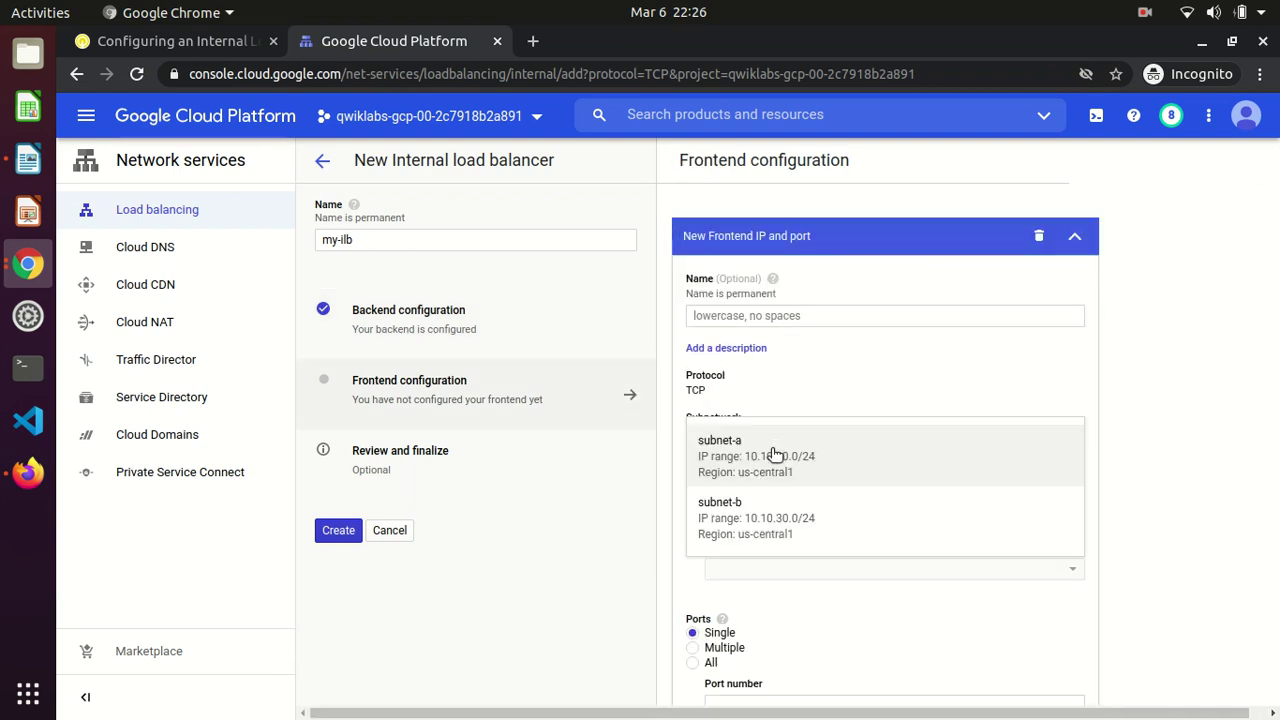
pyautogui.click(172, 43)
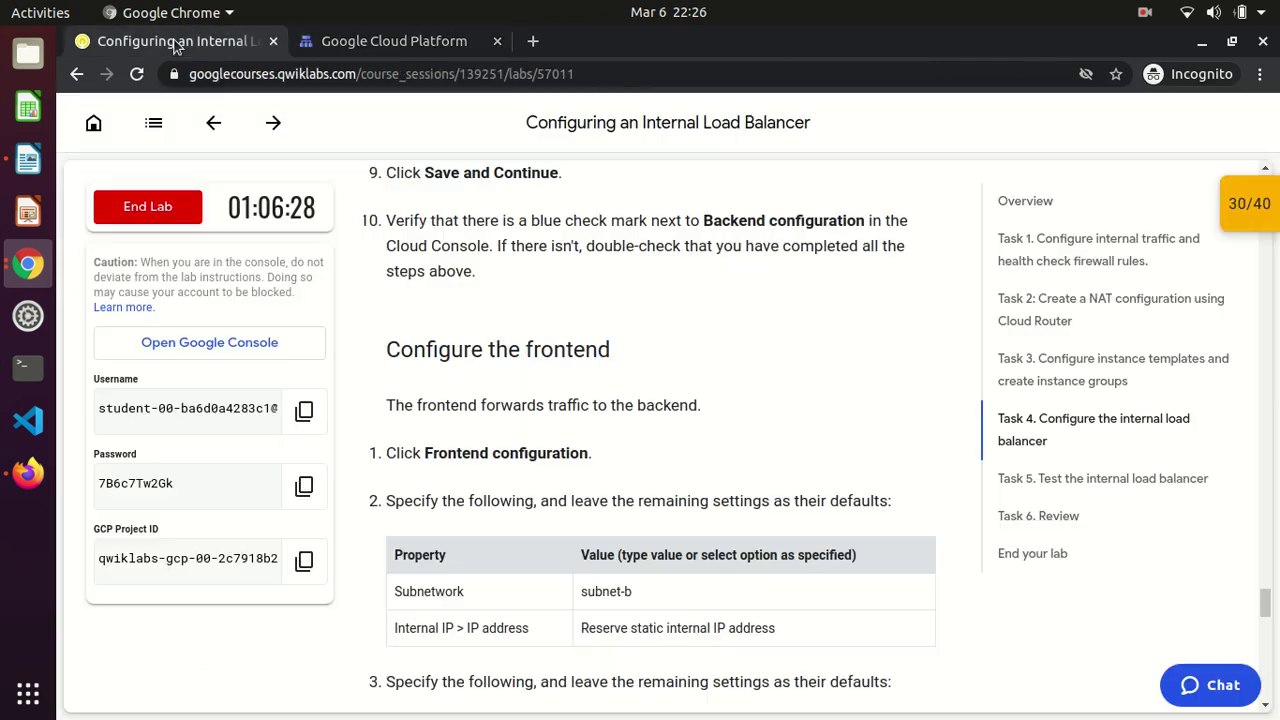
pyautogui.click(365, 42)
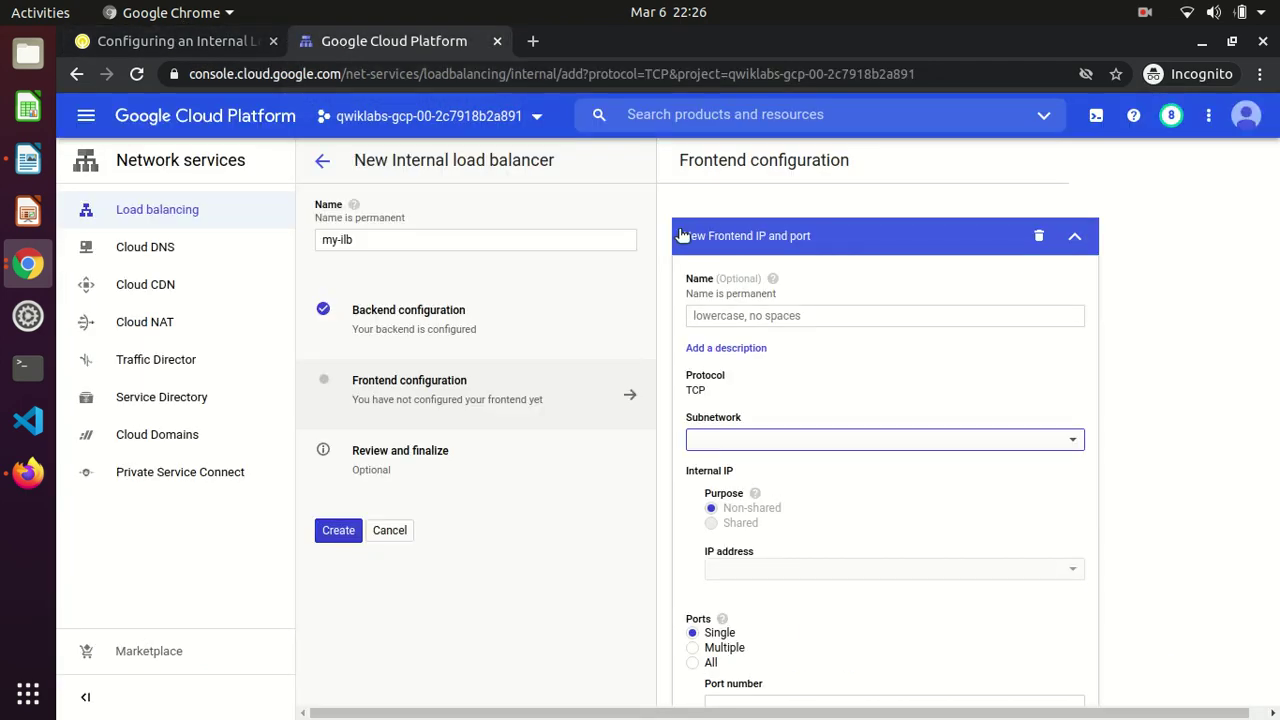
pyautogui.click(790, 441)
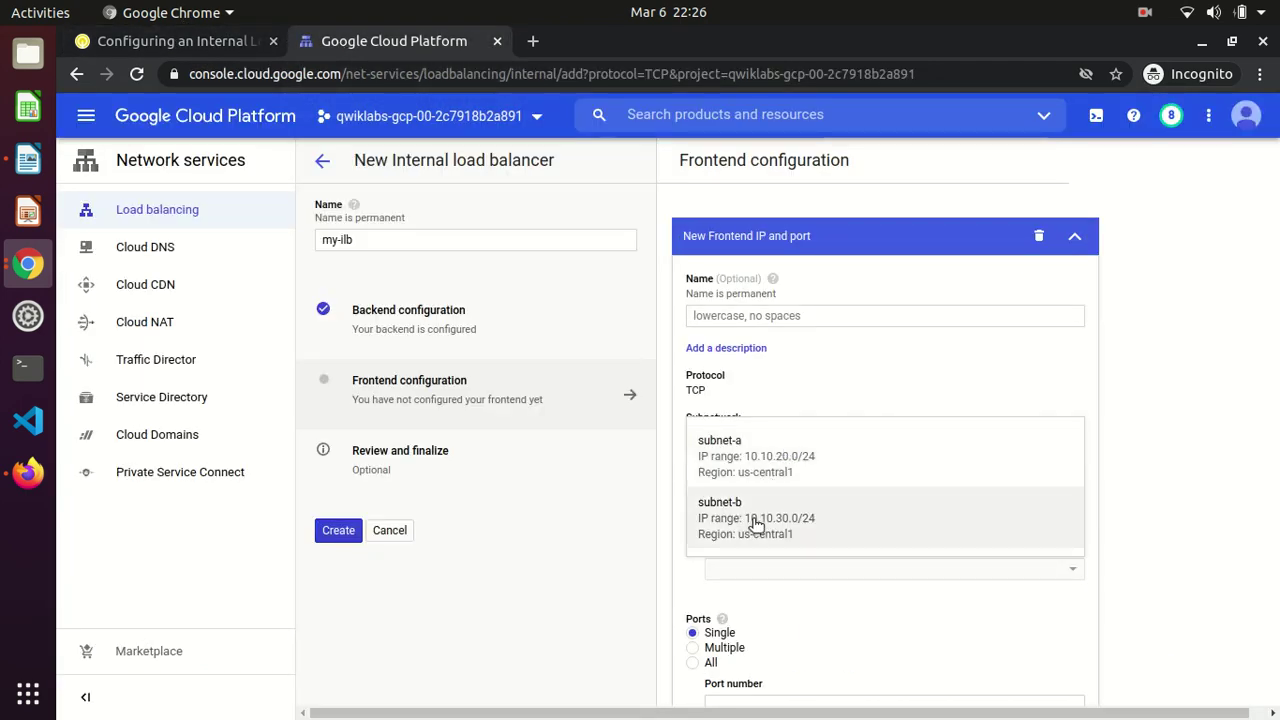
pyautogui.click(756, 524)
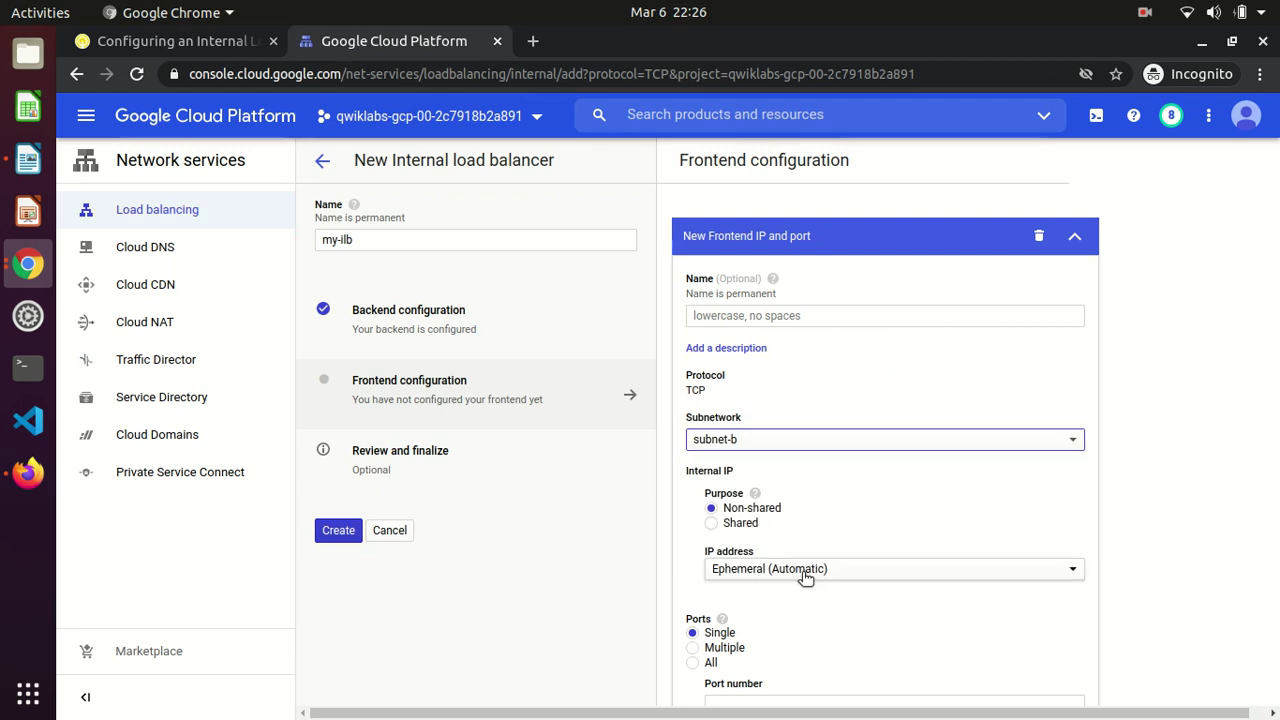
# - Start reserving a static internal IP address for the frontend, naming it my-ilb-ip and setting the static IP address option to Let me choose
pyautogui.click(806, 574)
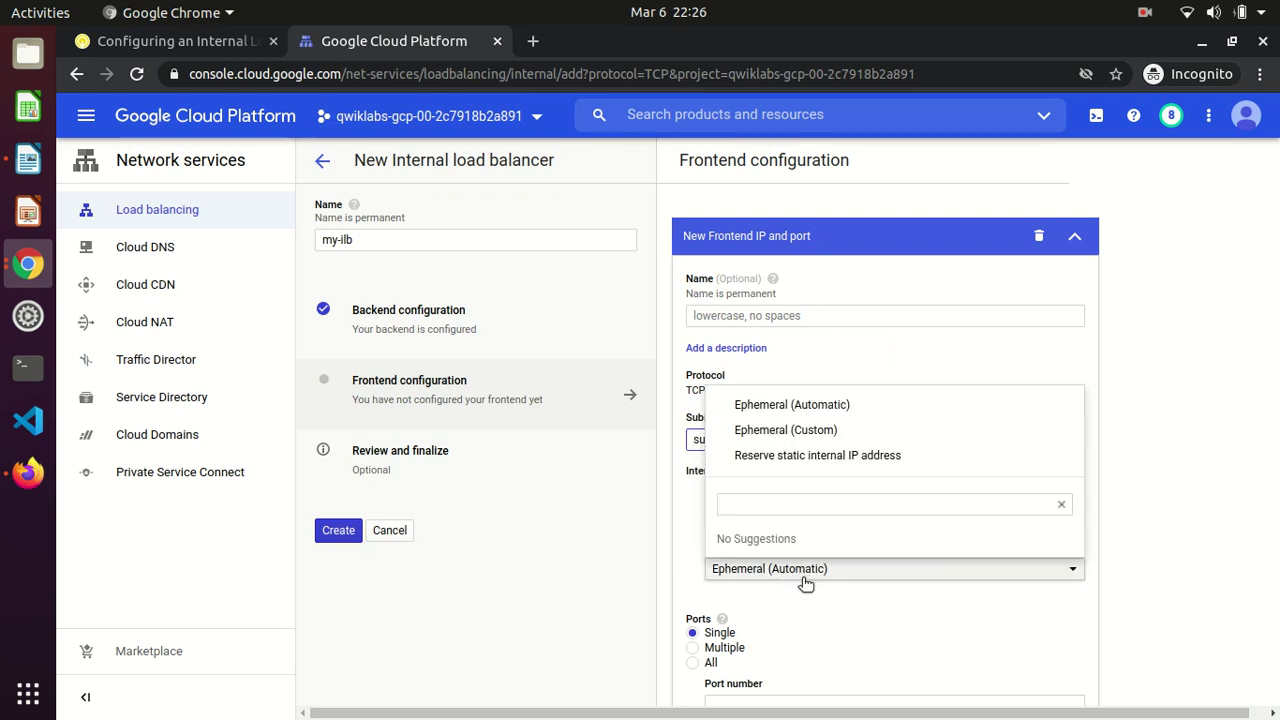
pyautogui.click(780, 457)
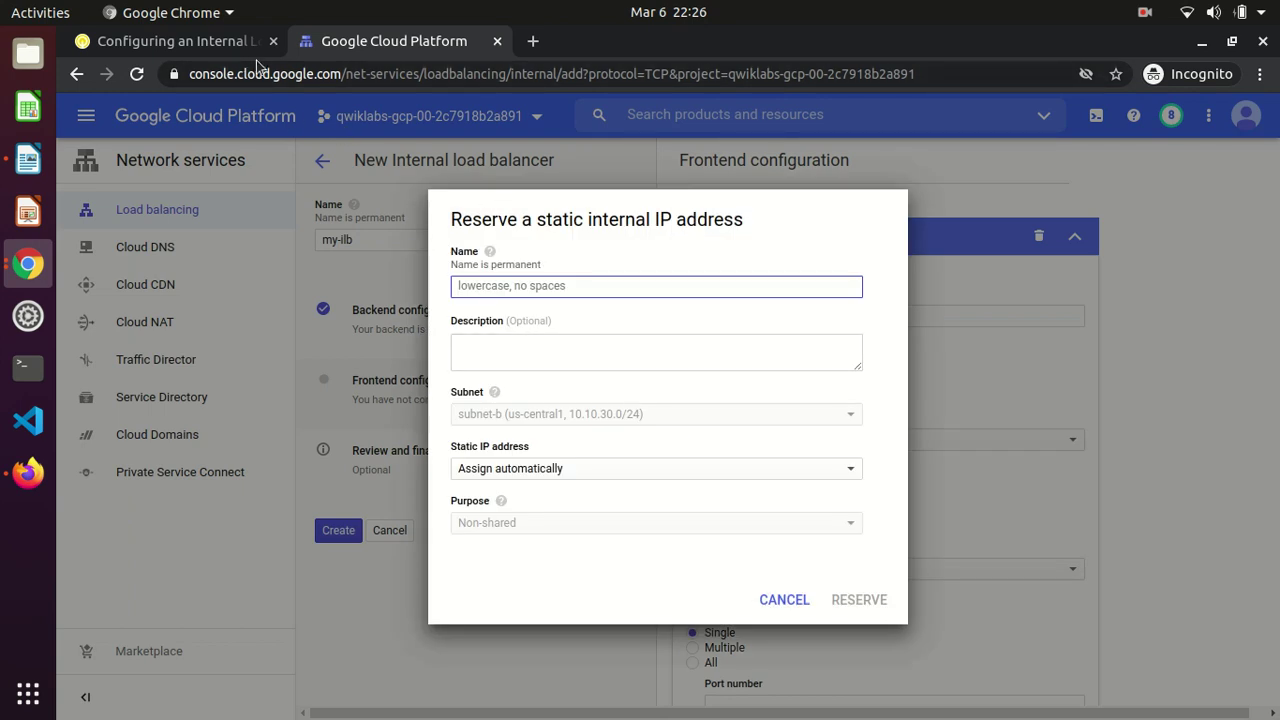
pyautogui.click(215, 46)
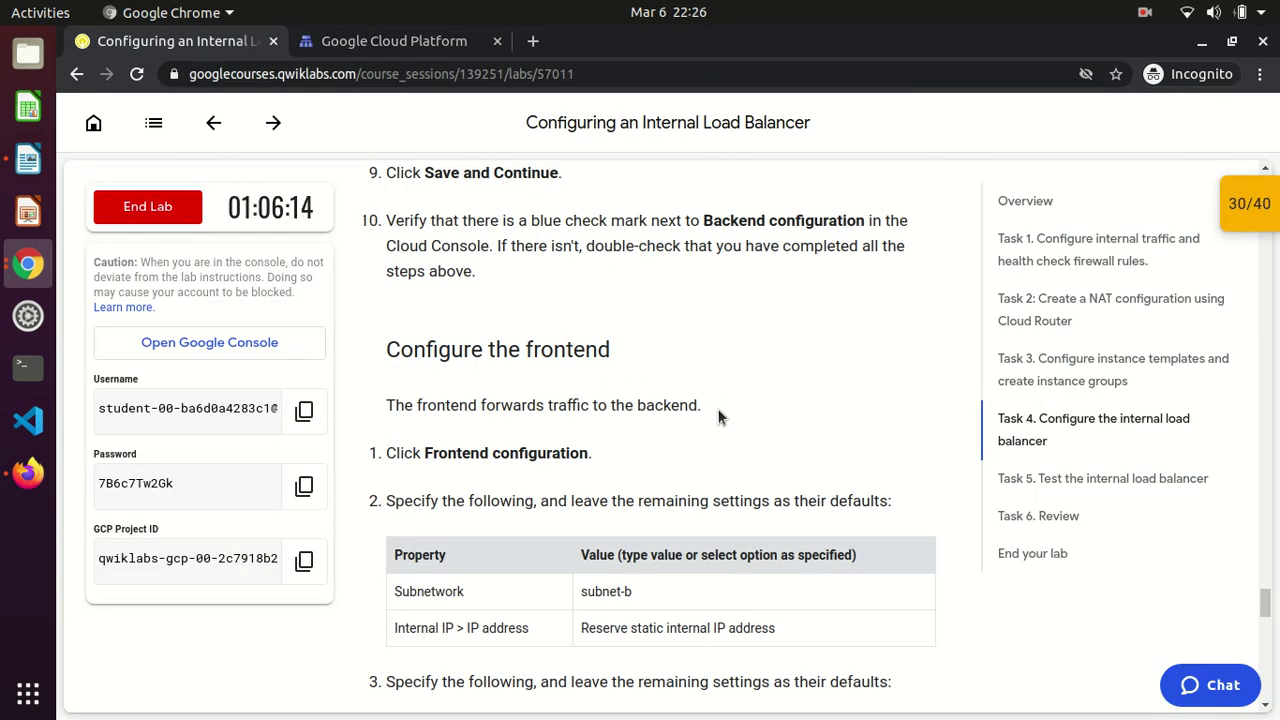
pyautogui.scroll(-5, 717, 415)
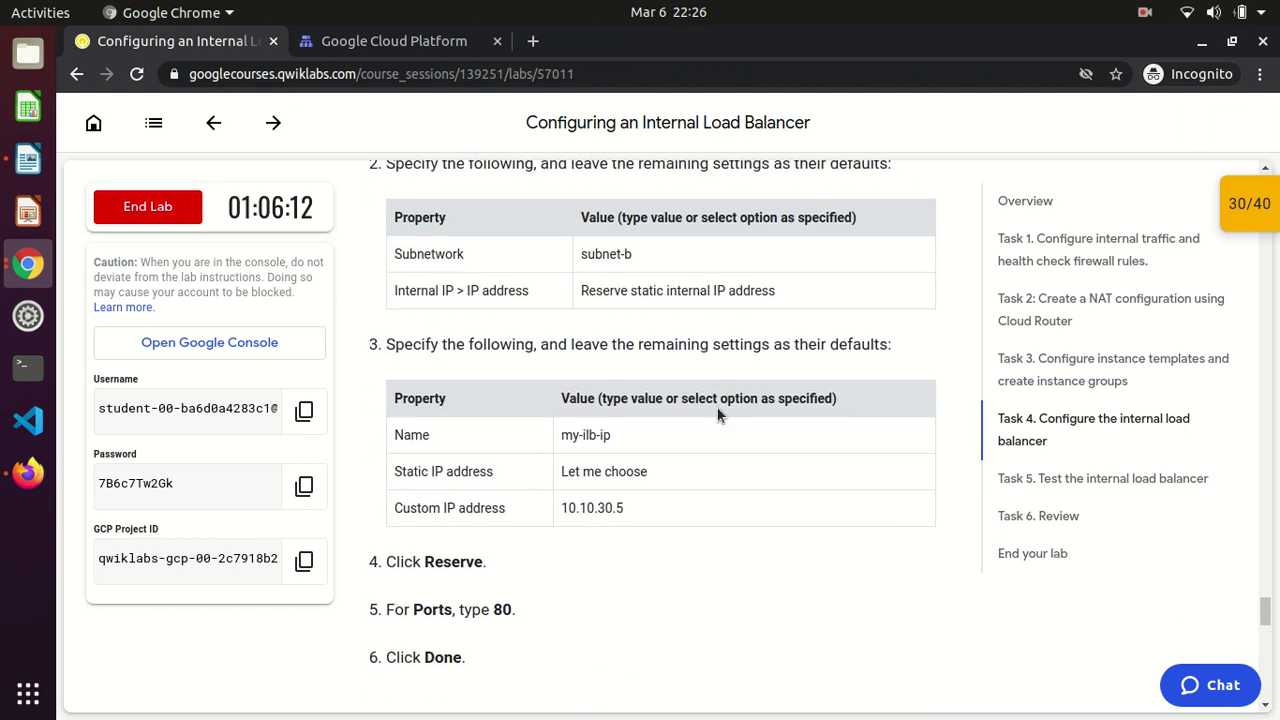
pyautogui.moveTo(563, 435); pyautogui.dragTo(601, 435)
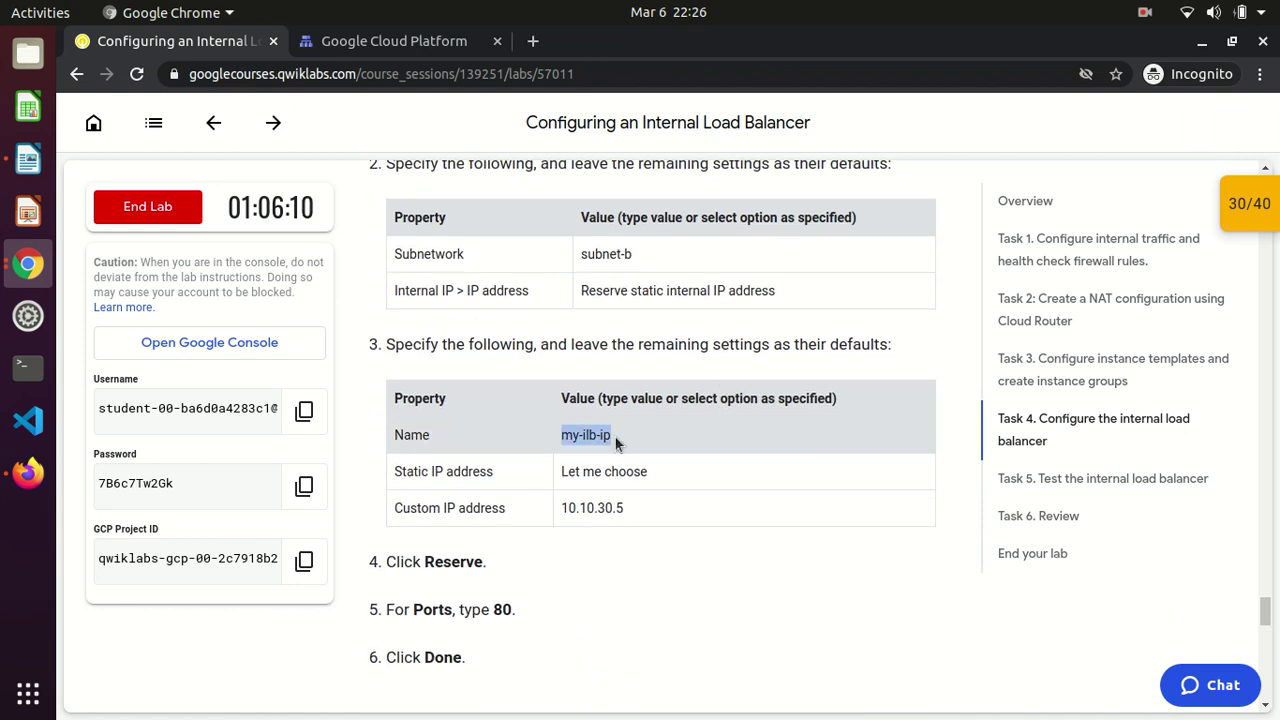
pyautogui.click(355, 45)
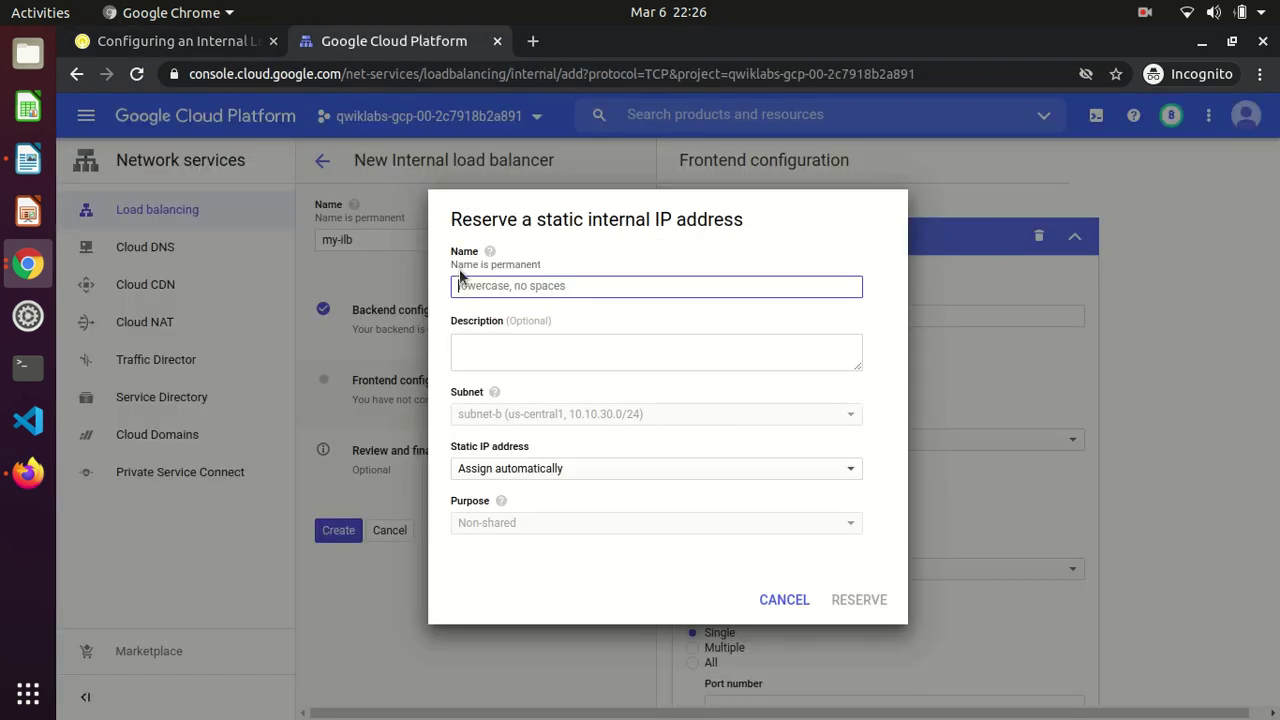
pyautogui.write('my-ilb-ip')
pyautogui.click(543, 470)
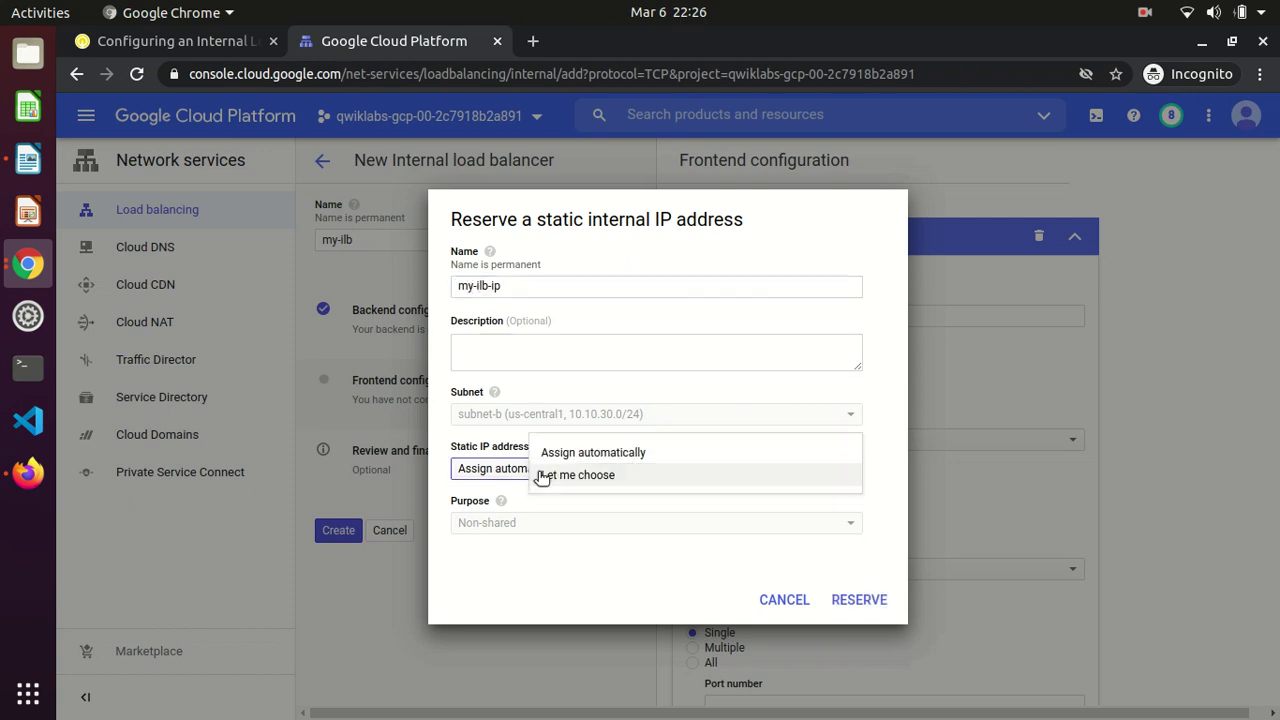
pyautogui.click(580, 475)
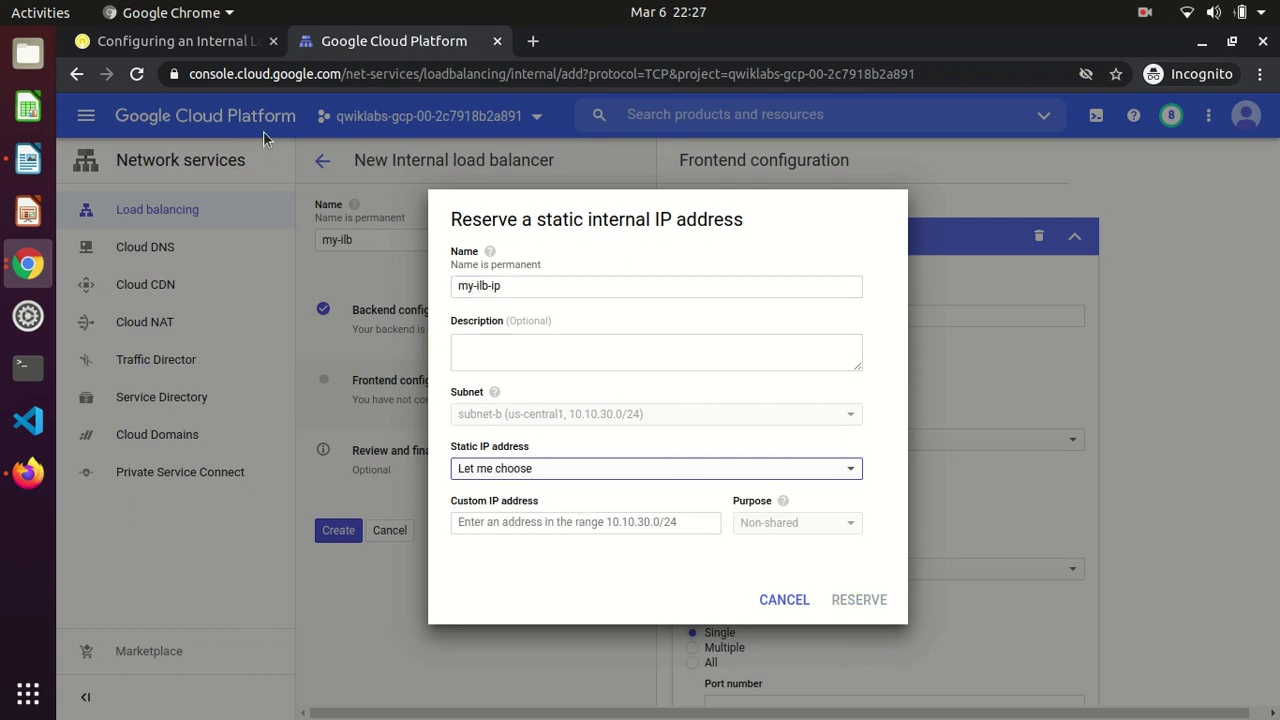
# - Copy the custom IP address 10.10.30.5 from the lab instructions into the reservation and reserve the address
pyautogui.click(172, 41)
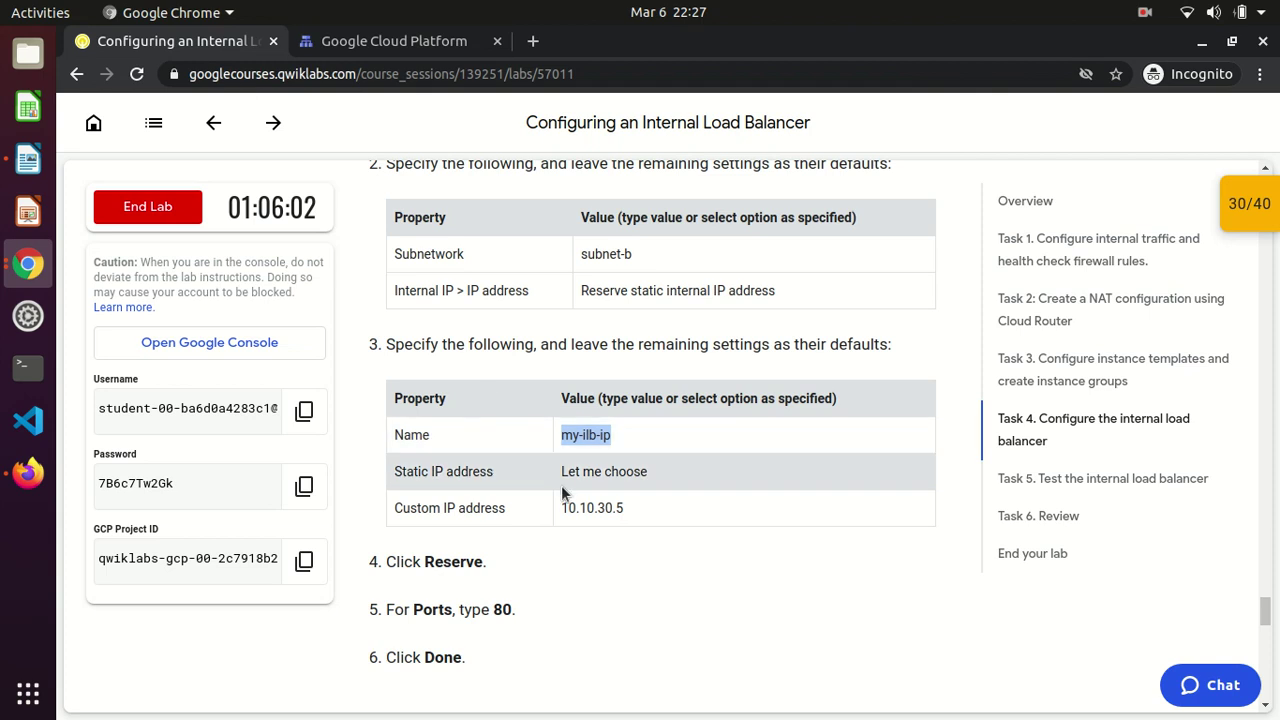
pyautogui.moveTo(561, 507); pyautogui.dragTo(643, 505)
pyautogui.hotkey('ctrl', 'c')
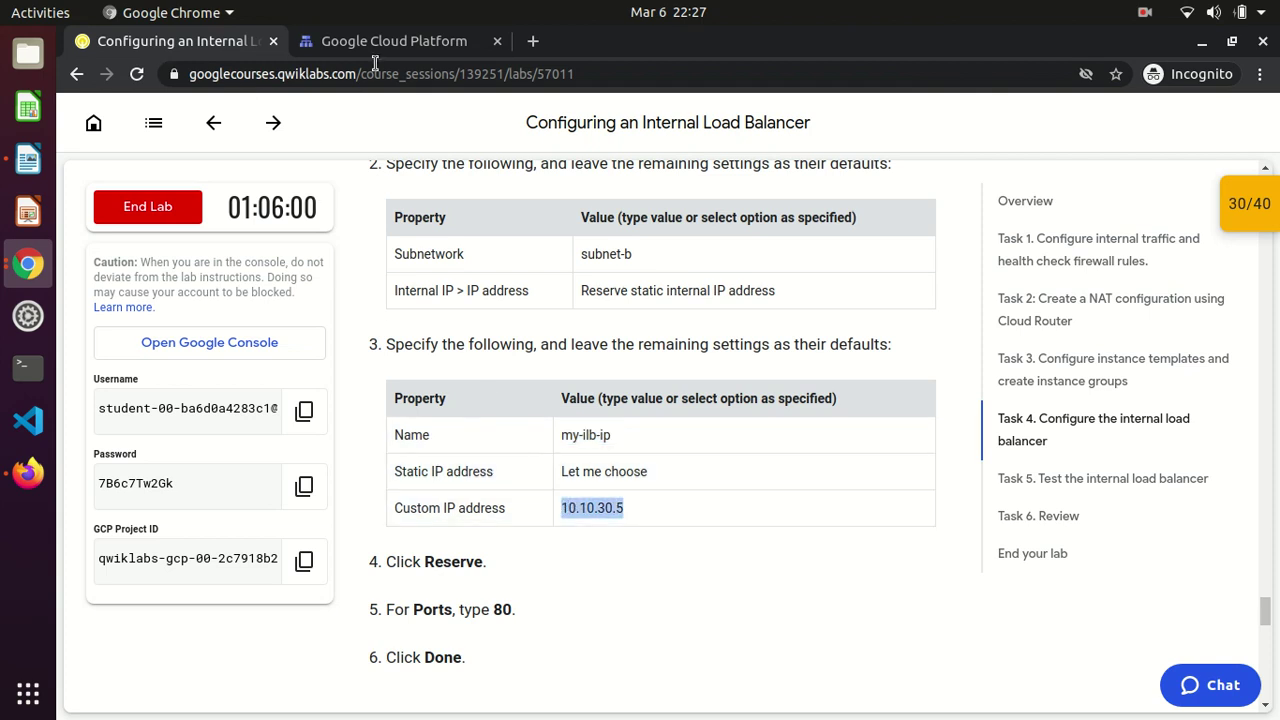
pyautogui.click(352, 40)
pyautogui.click(564, 522)
pyautogui.hotkey('ctrl', 'v')
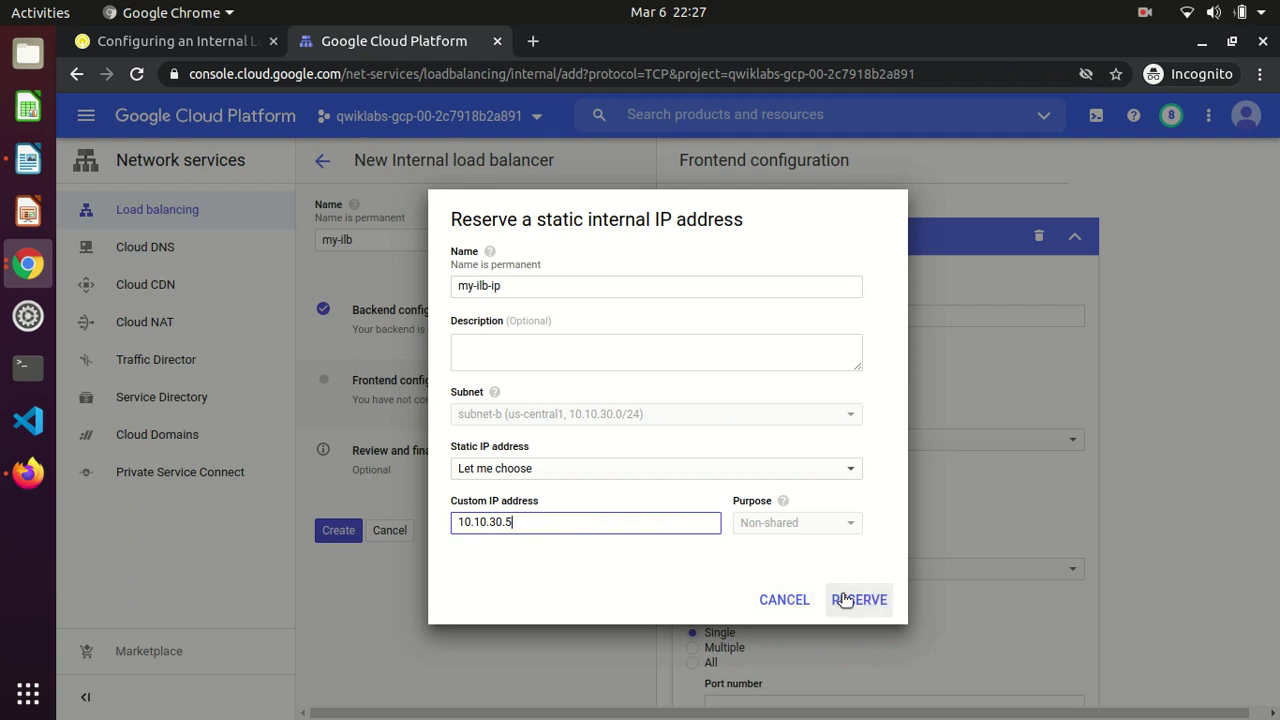
pyautogui.click(838, 600)
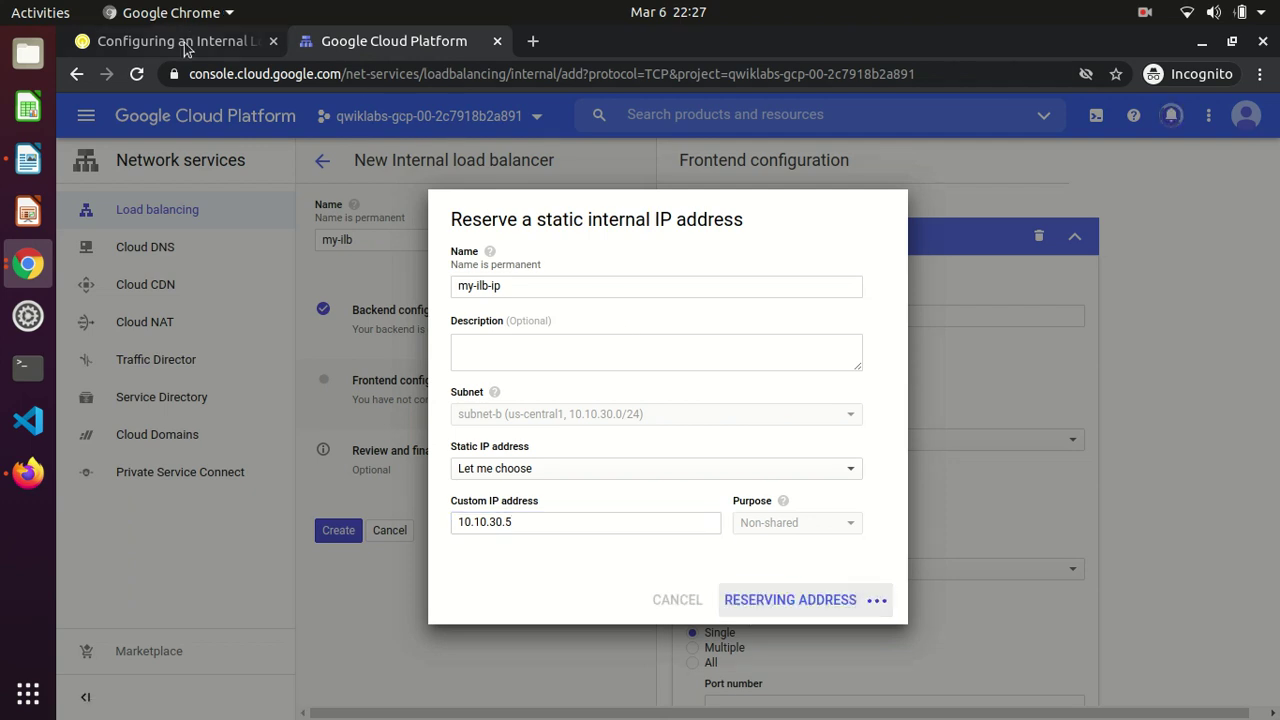
# - Check the required port in the lab instructions and set the frontend's single port number to 80
pyautogui.click(183, 41)
pyautogui.click(688, 606)
pyautogui.scroll(-1, 688, 607)
pyautogui.scroll(-4, 688, 607)
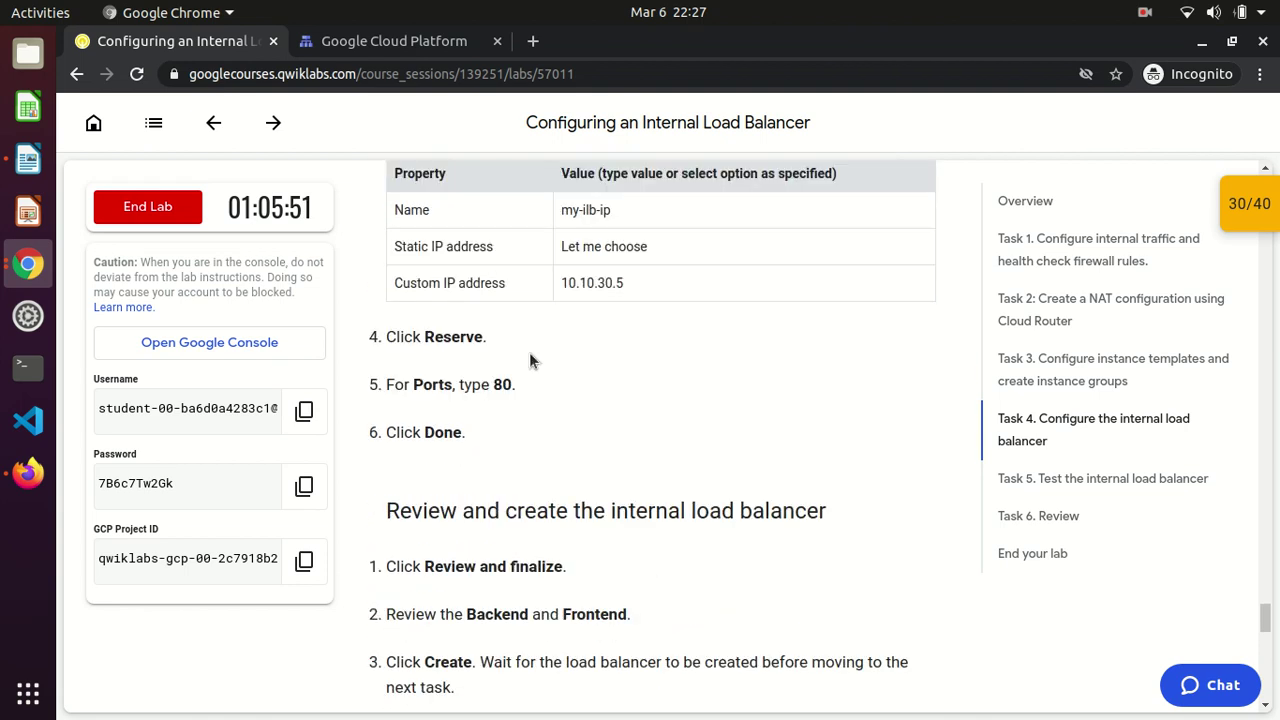
pyautogui.click(401, 45)
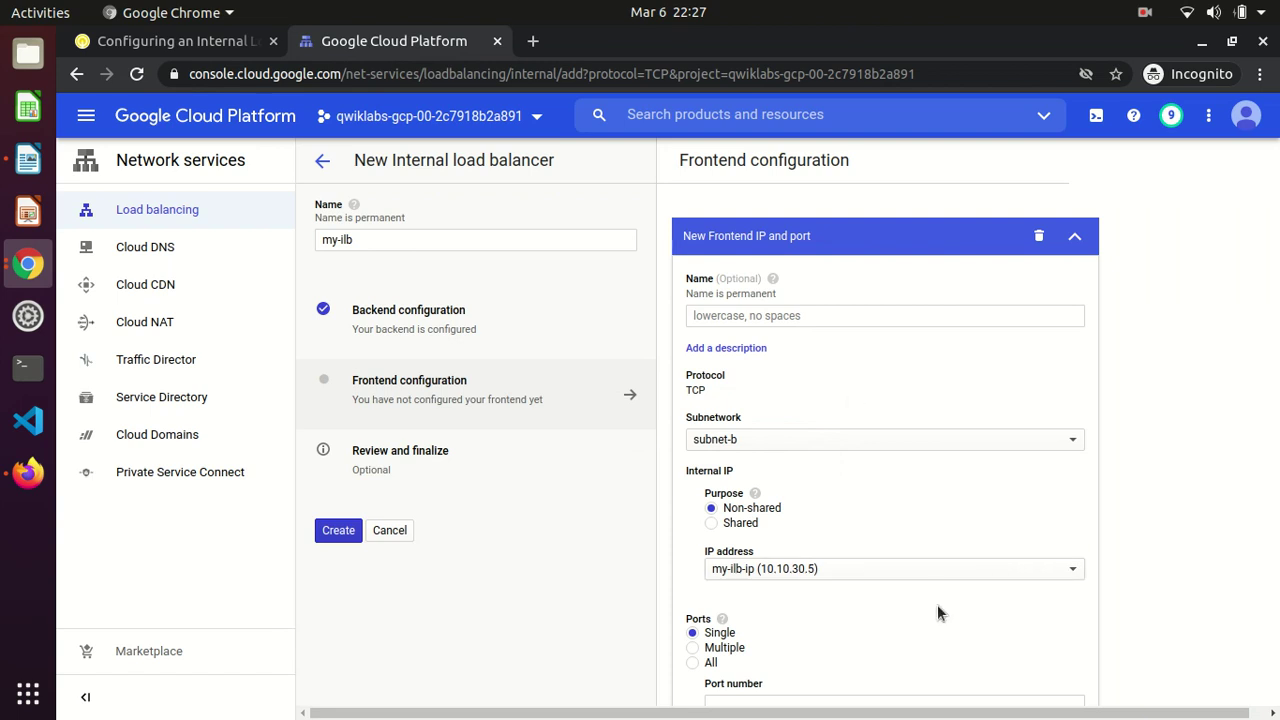
pyautogui.click(861, 702)
pyautogui.write('80')
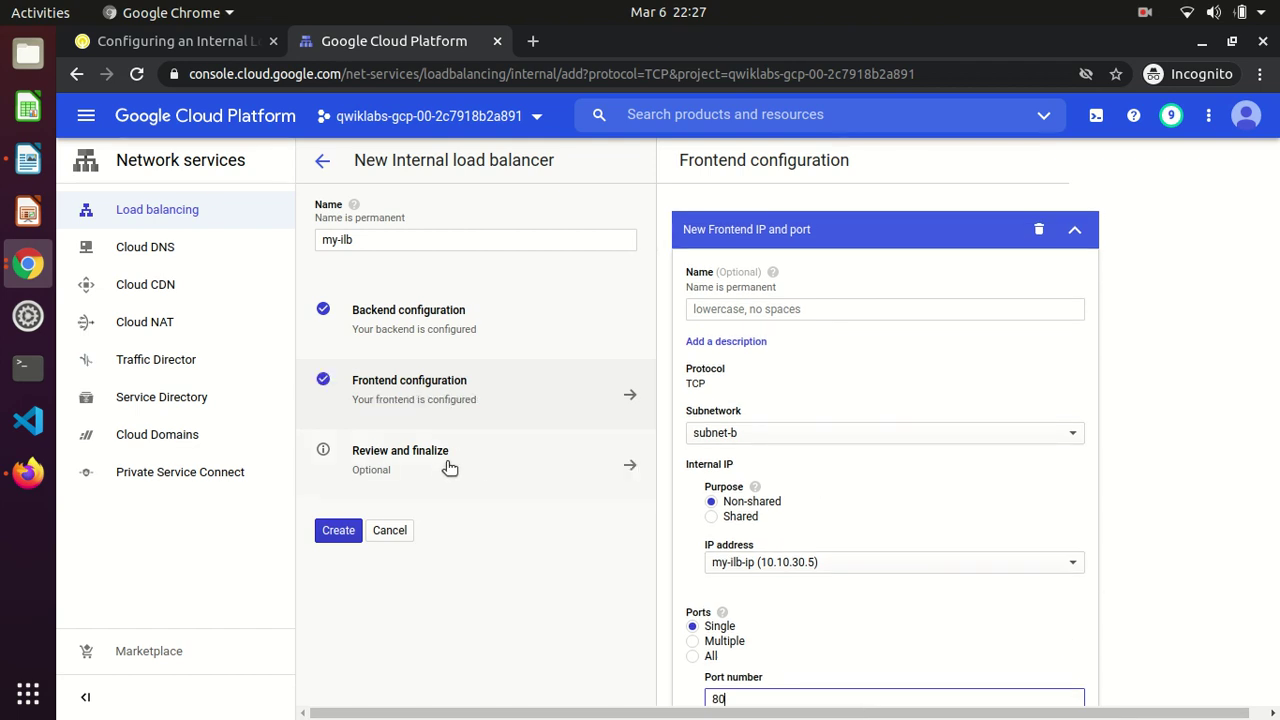
pyautogui.click(492, 476)
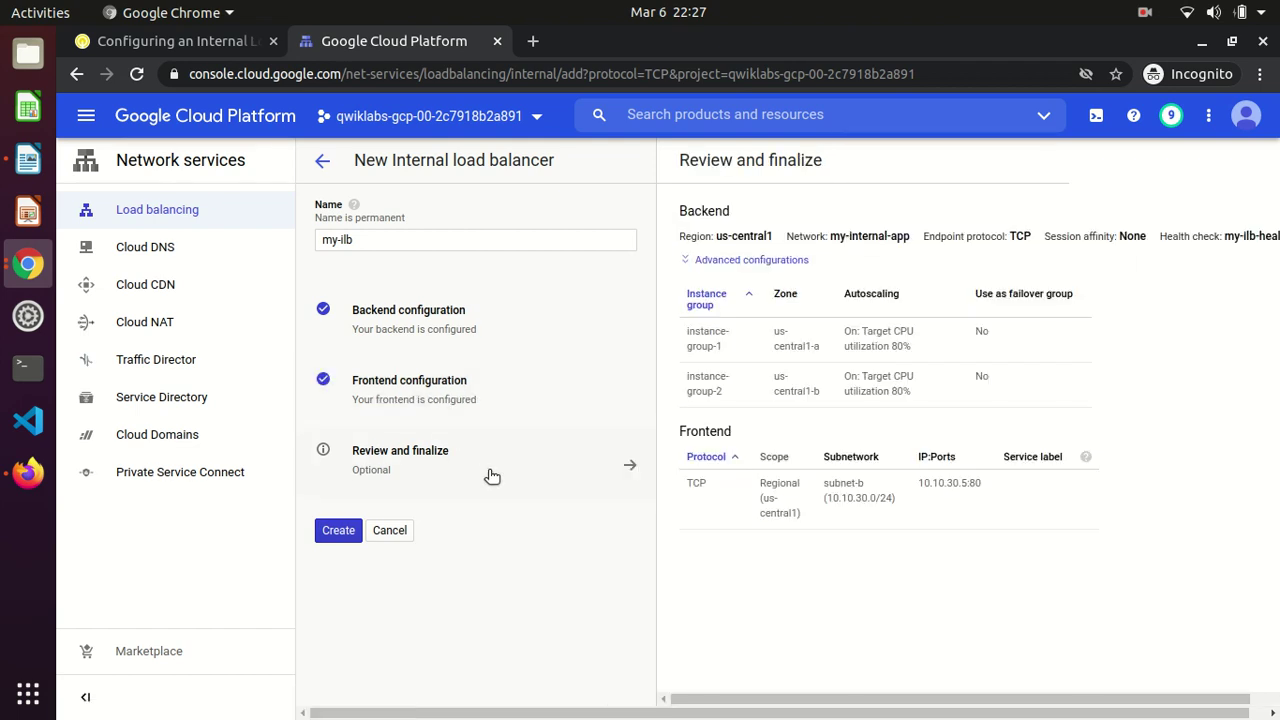
pyautogui.click(573, 413)
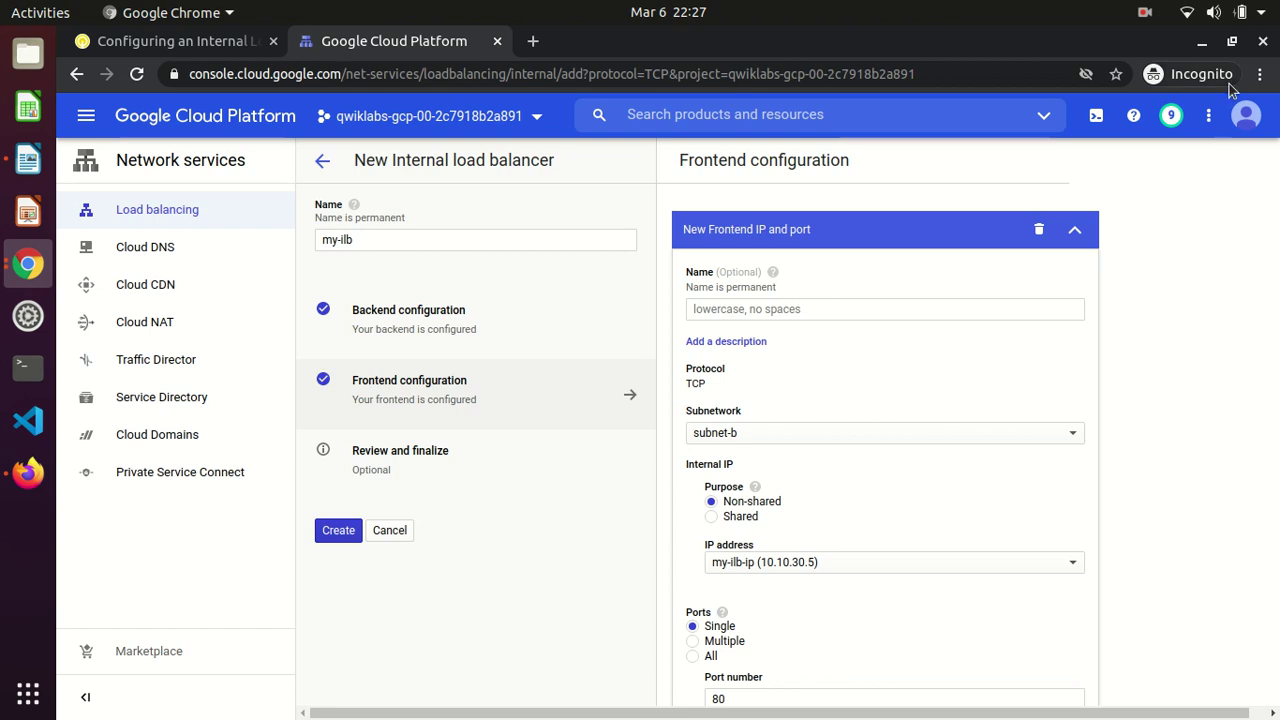
pyautogui.click(1232, 42)
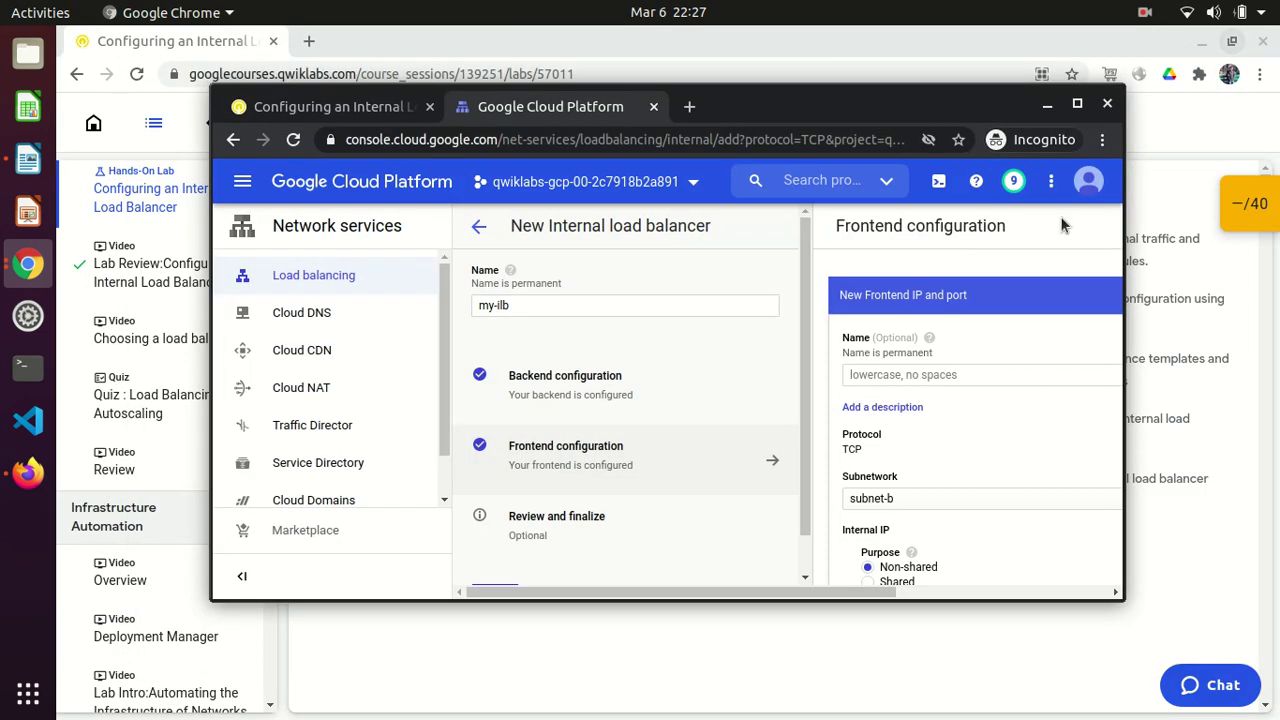
pyautogui.moveTo(988, 108); pyautogui.dragTo(955, 21)
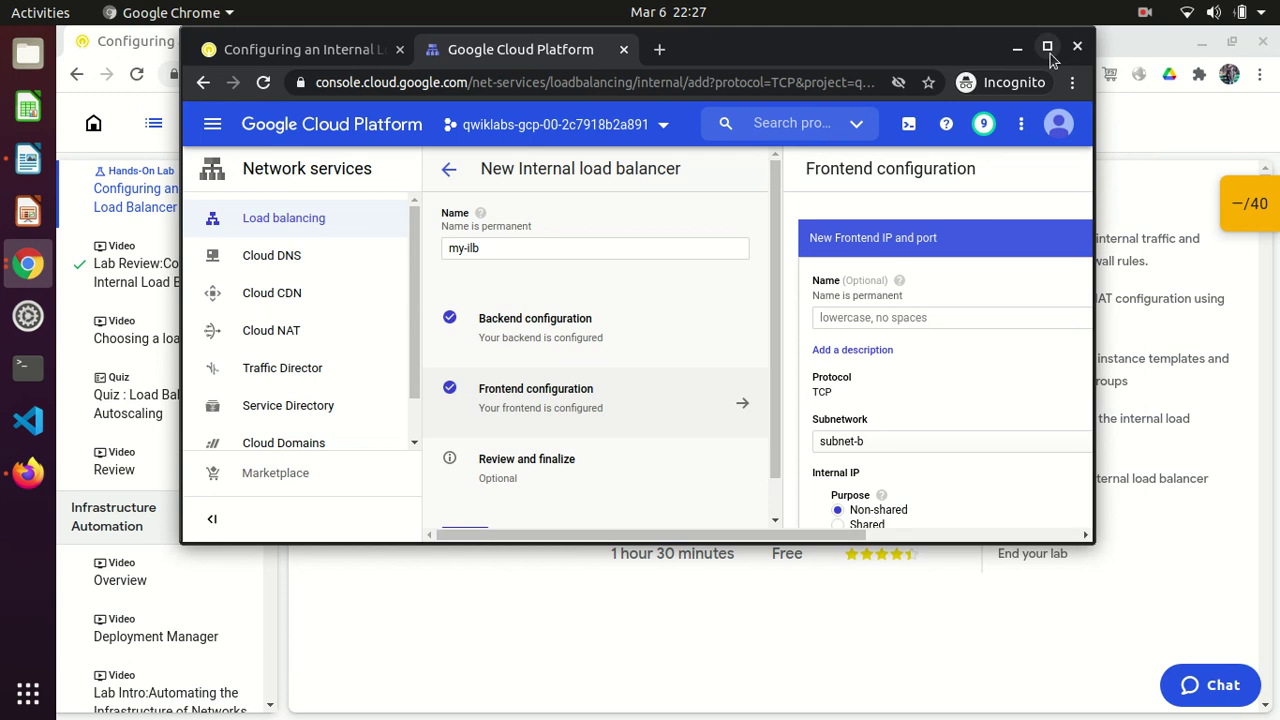
pyautogui.click(1047, 47)
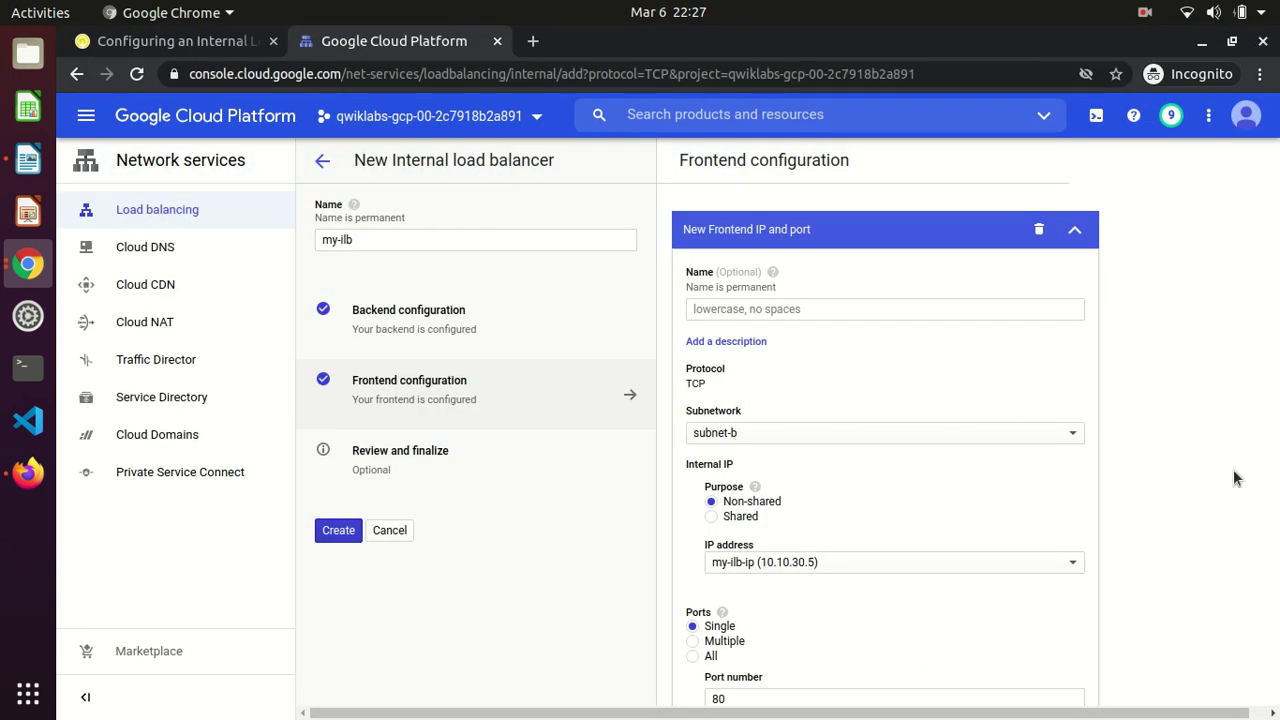
pyautogui.press('Tab')
pyautogui.click(961, 694)
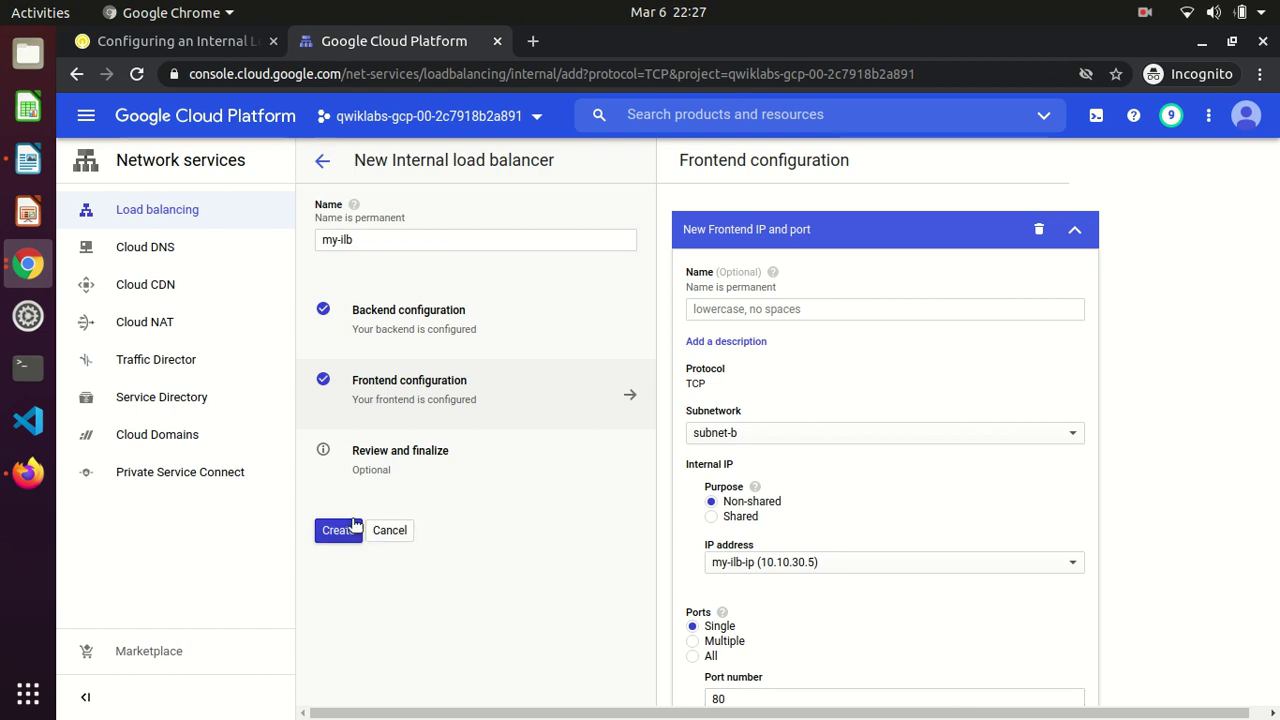
# - Review and create the my-ilb load balancer, and return to the progress check for Task 4 in the lab instructions
pyautogui.click(386, 474)
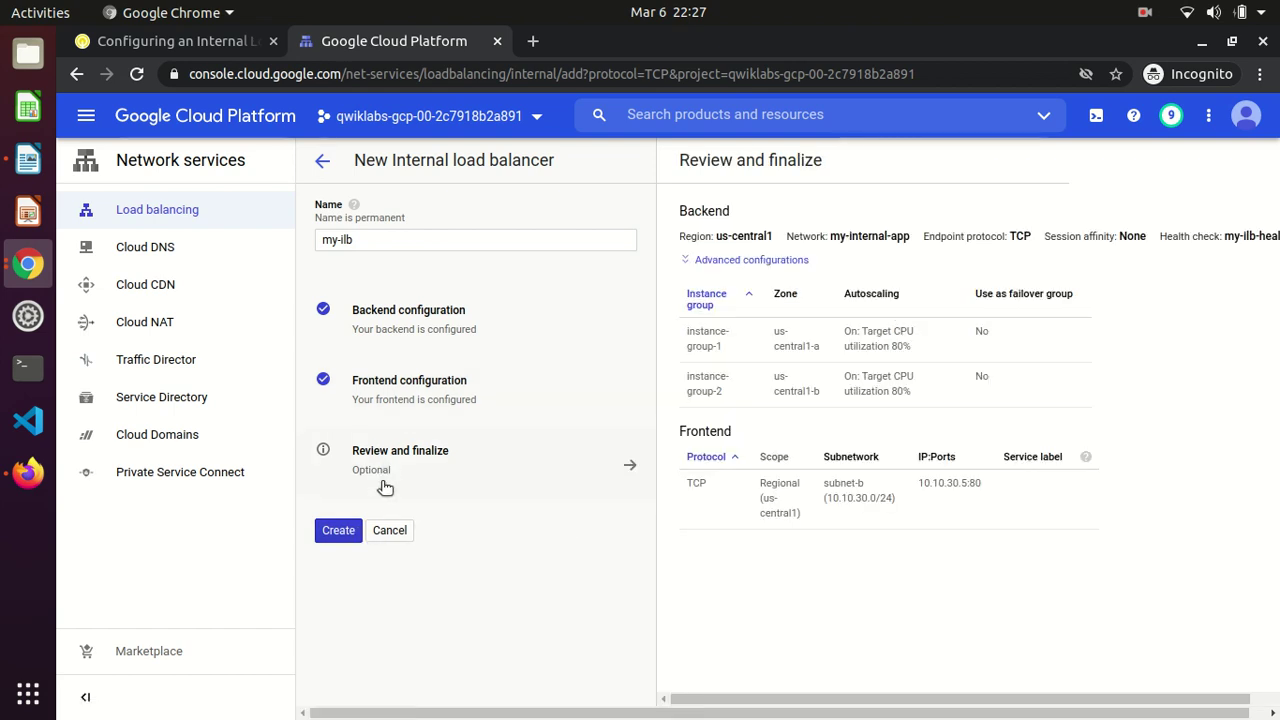
pyautogui.click(338, 531)
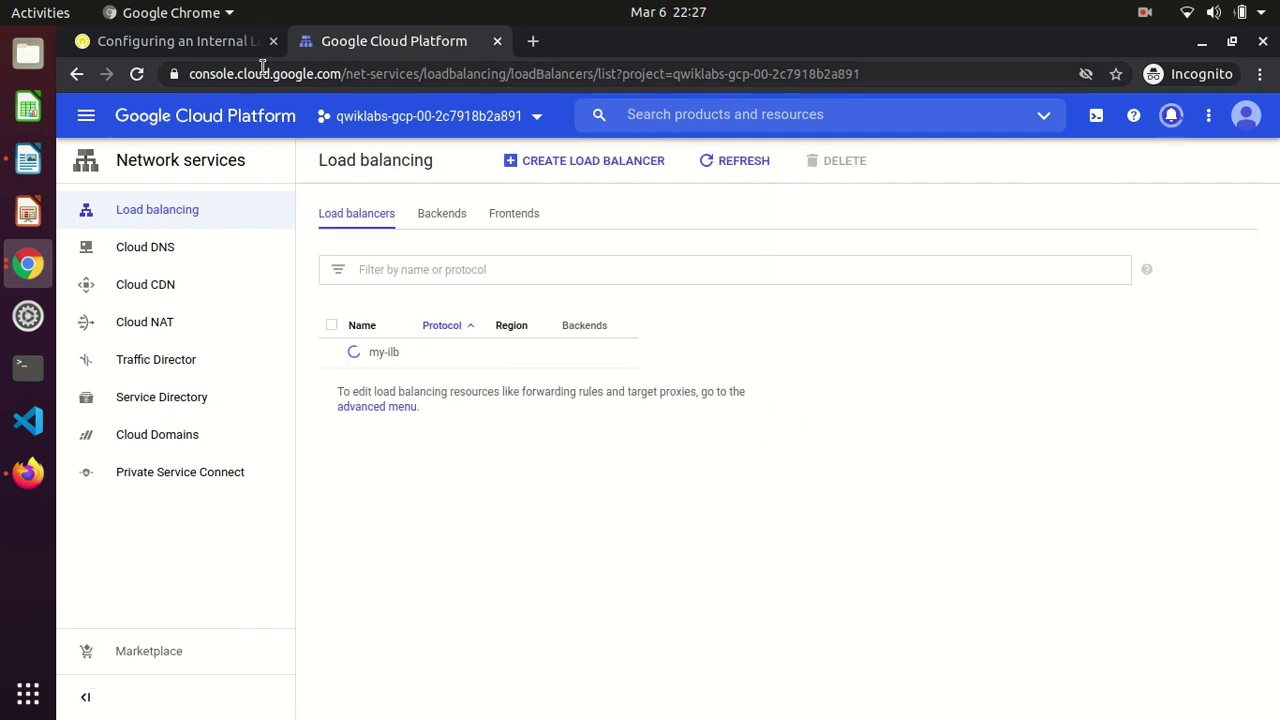
pyautogui.click(171, 40)
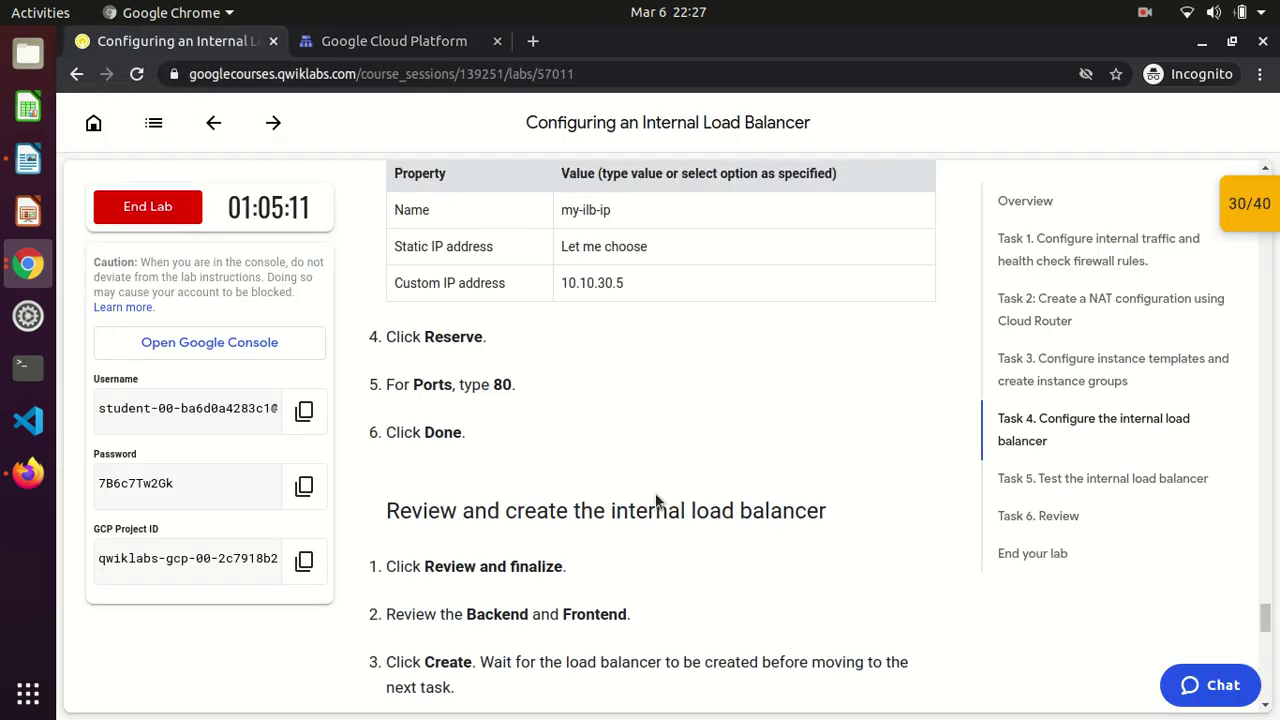
pyautogui.scroll(-3, 655, 500)
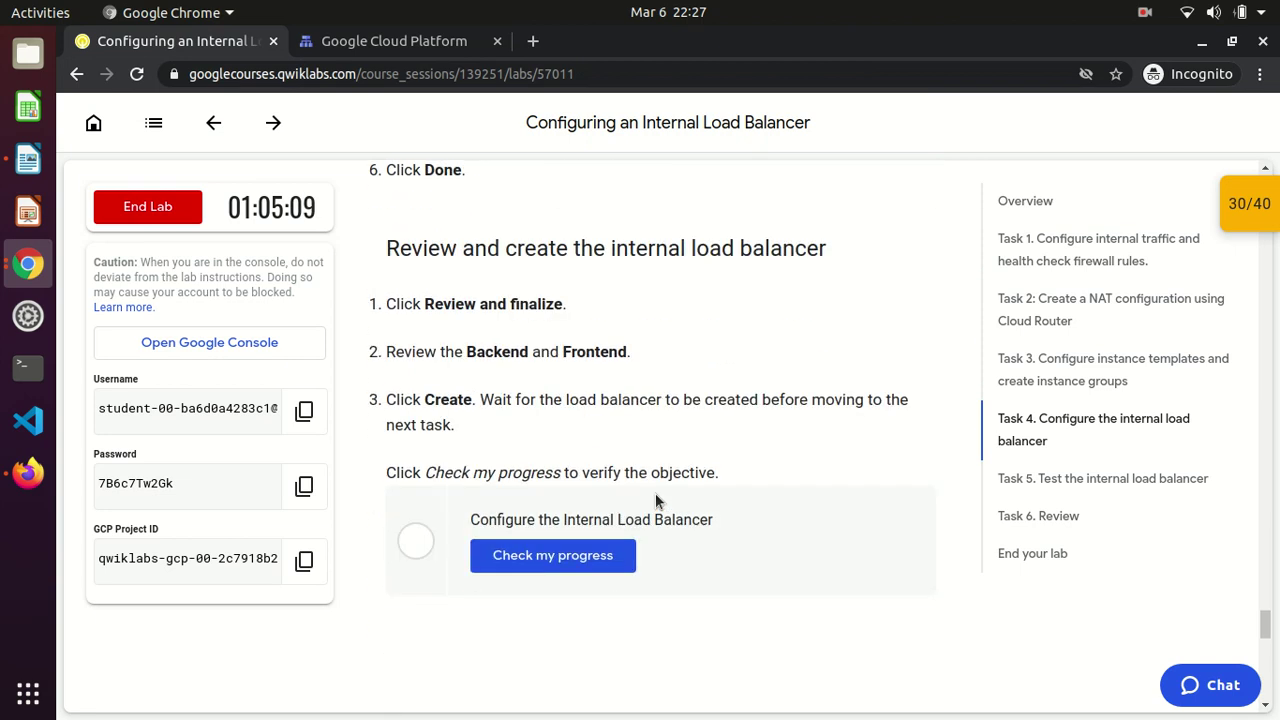
# - Check the Task 4 progress in the lab, and look up the creation status of my-ilb in the Cloud console's load balancer list
pyautogui.click(595, 522)
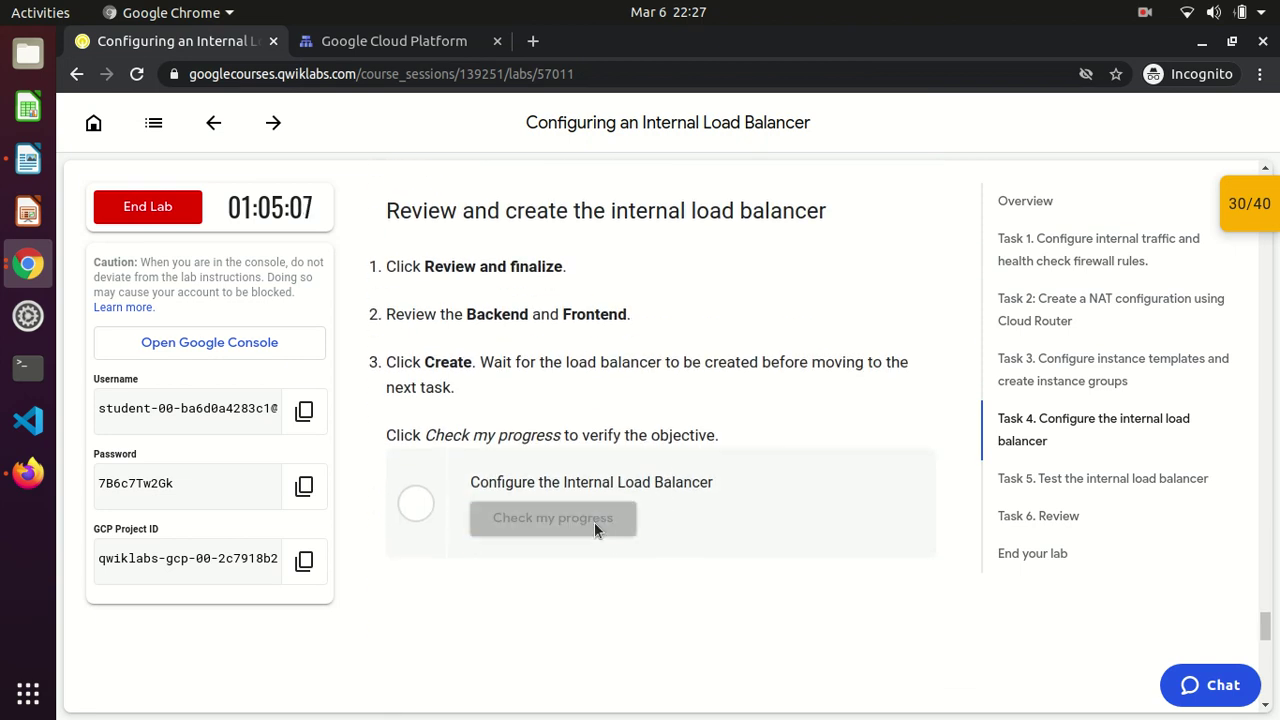
pyautogui.click(1256, 210)
pyautogui.click(1245, 215)
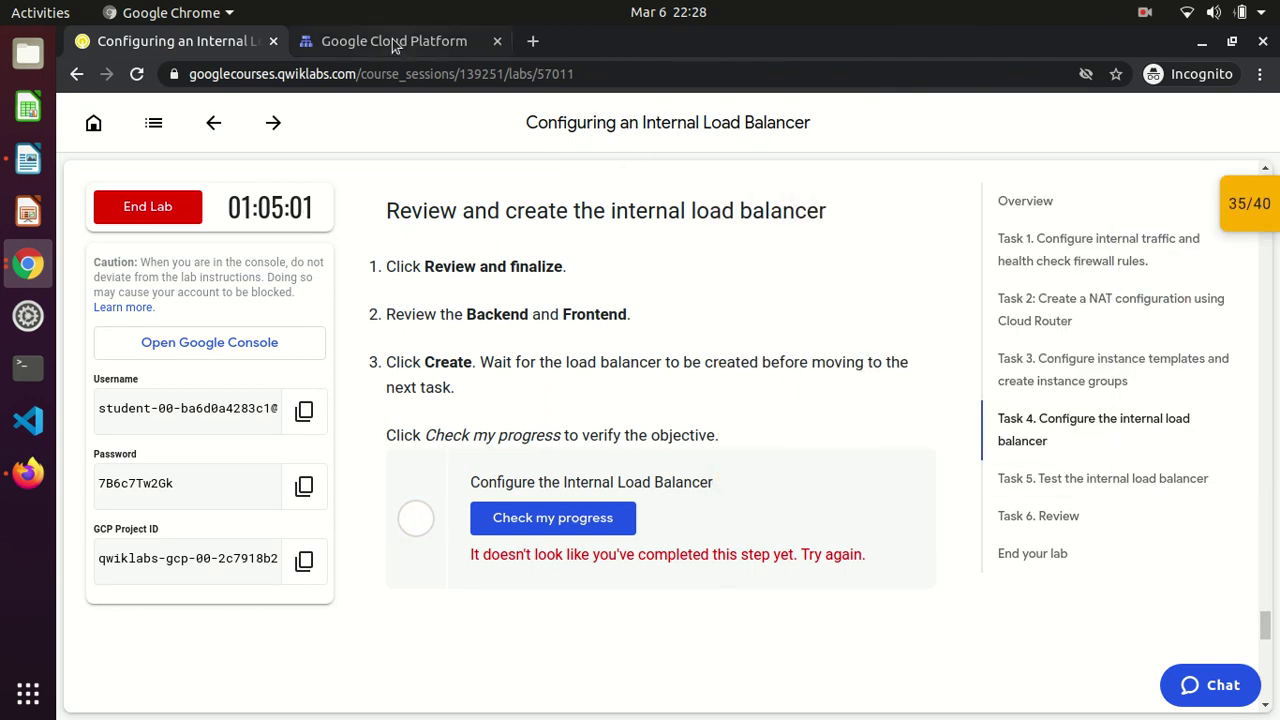
pyautogui.click(400, 44)
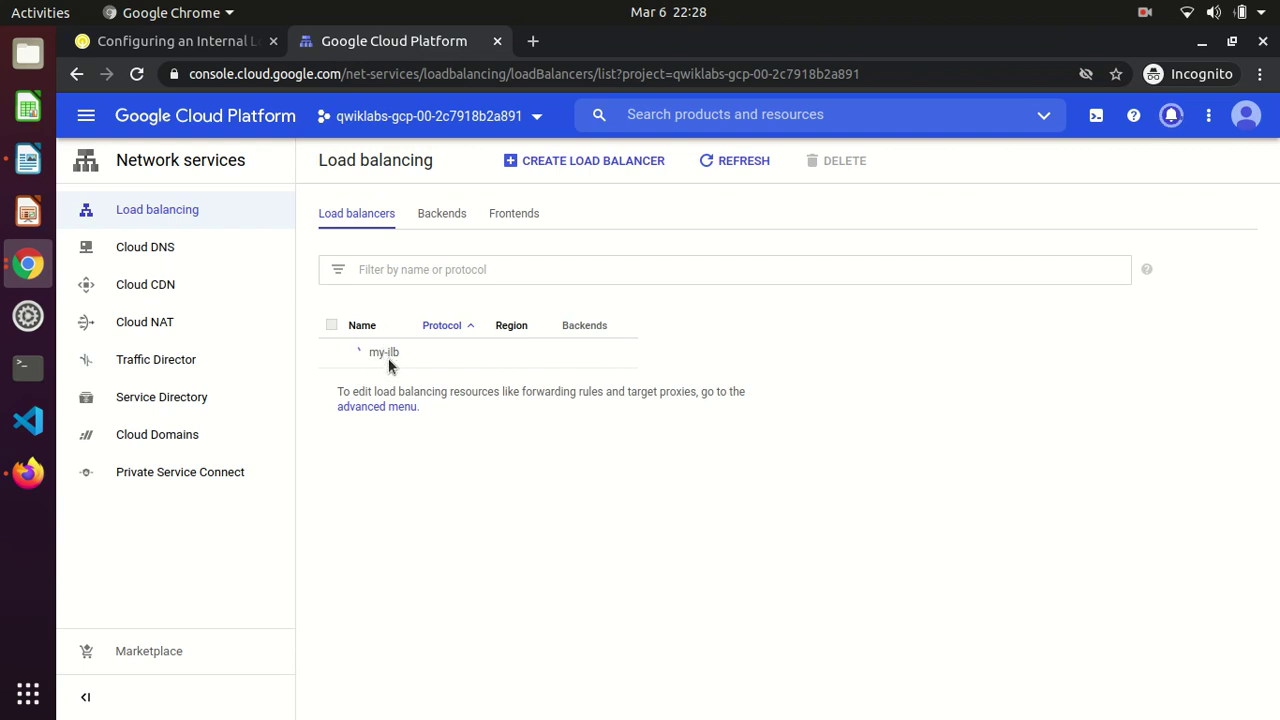
pyautogui.click(218, 42)
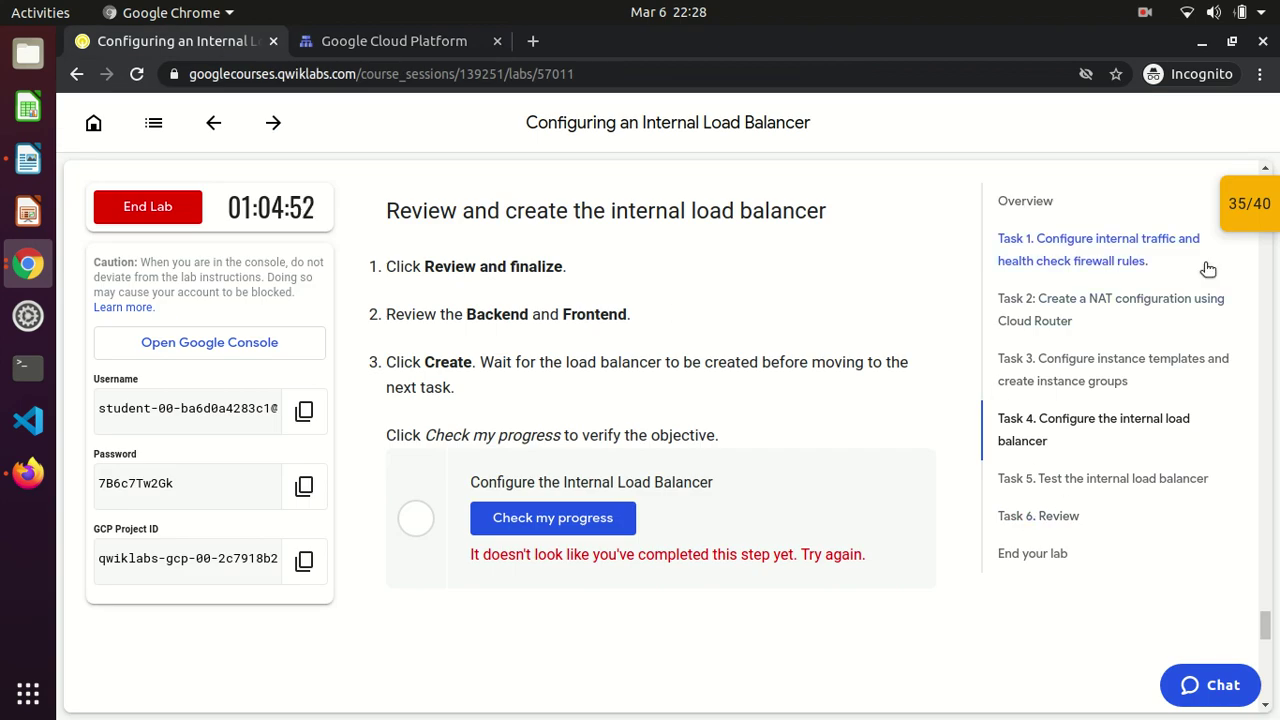
# - Recheck the internal load balancer objective from the lab's checkpoints list and again from the Task 4 progress check
pyautogui.click(1251, 208)
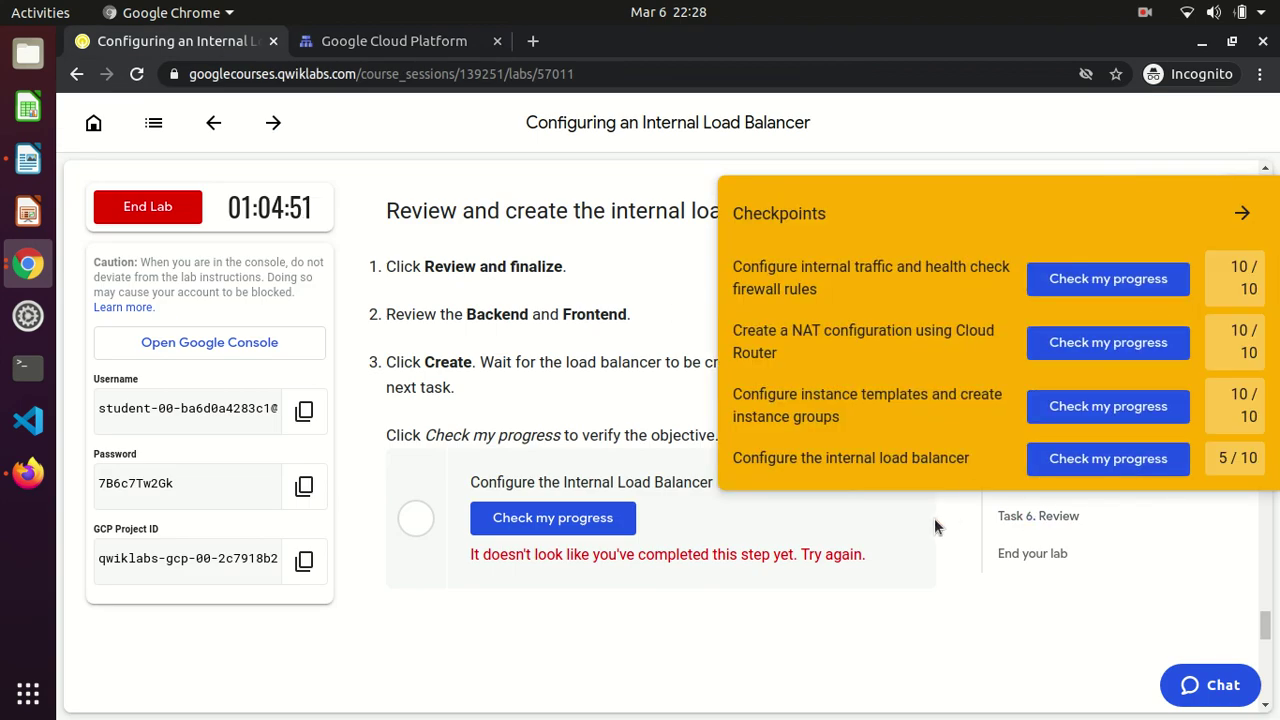
pyautogui.click(1072, 463)
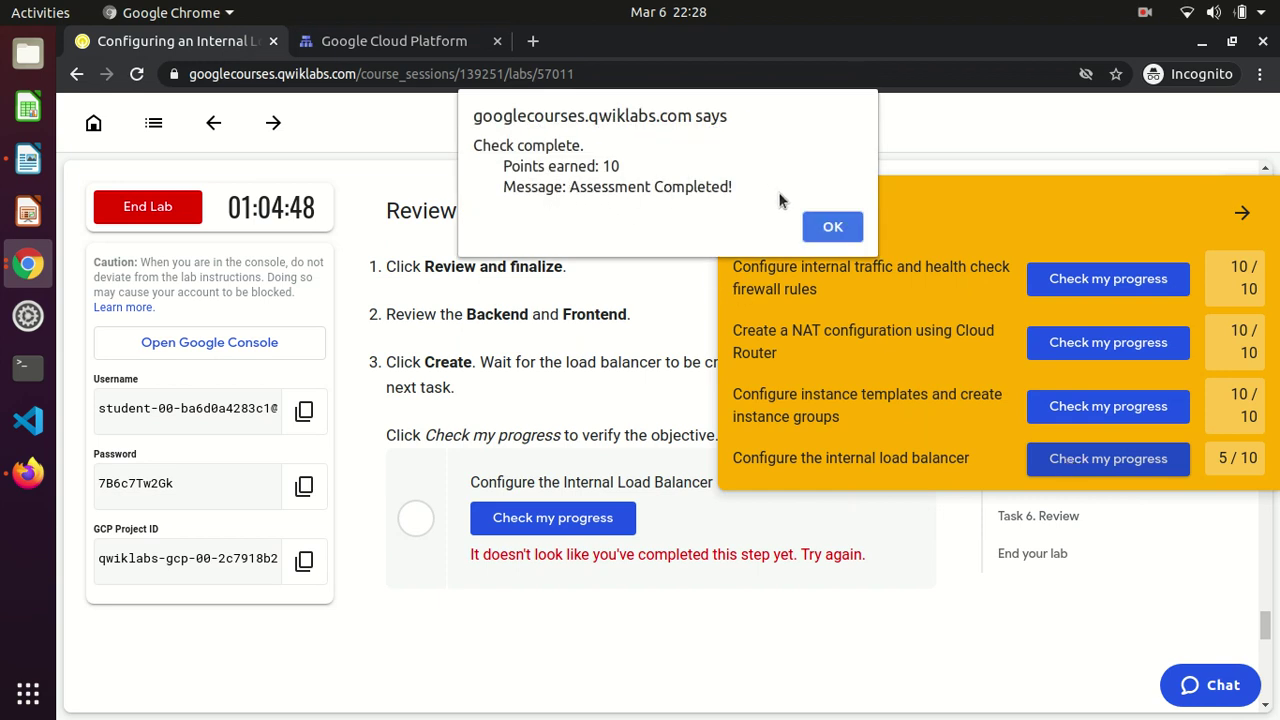
pyautogui.click(820, 227)
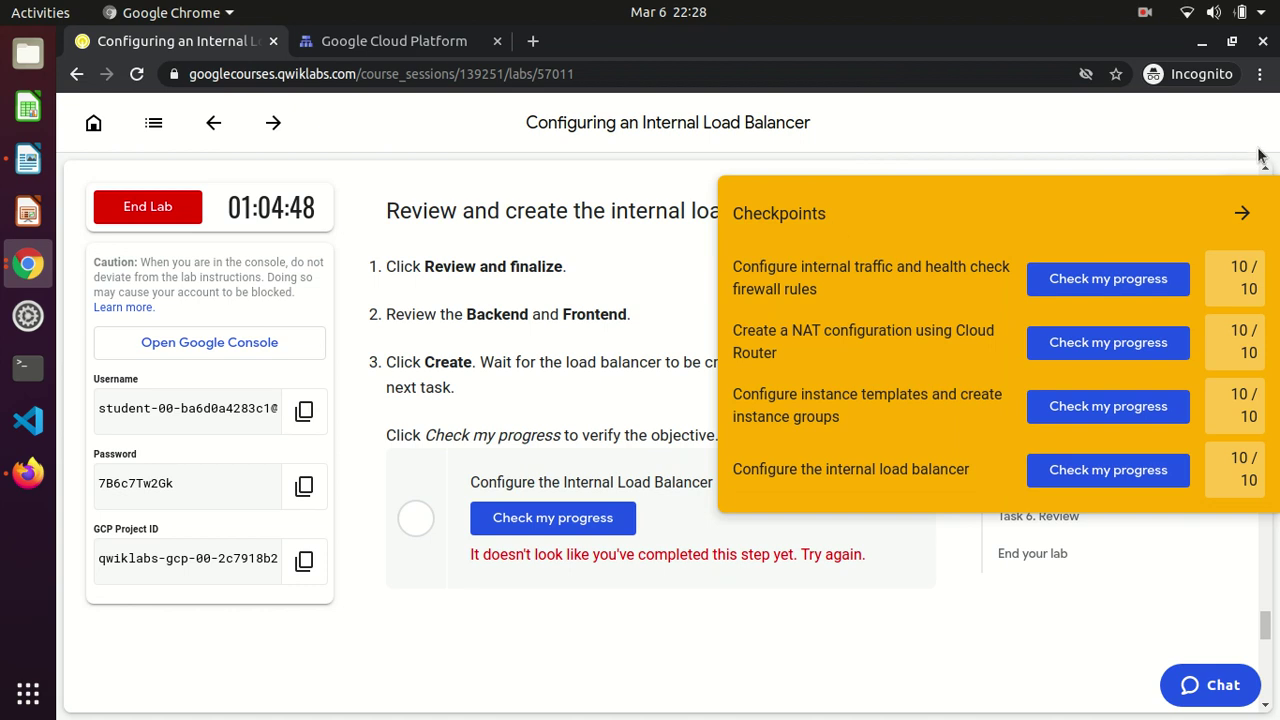
pyautogui.click(1242, 213)
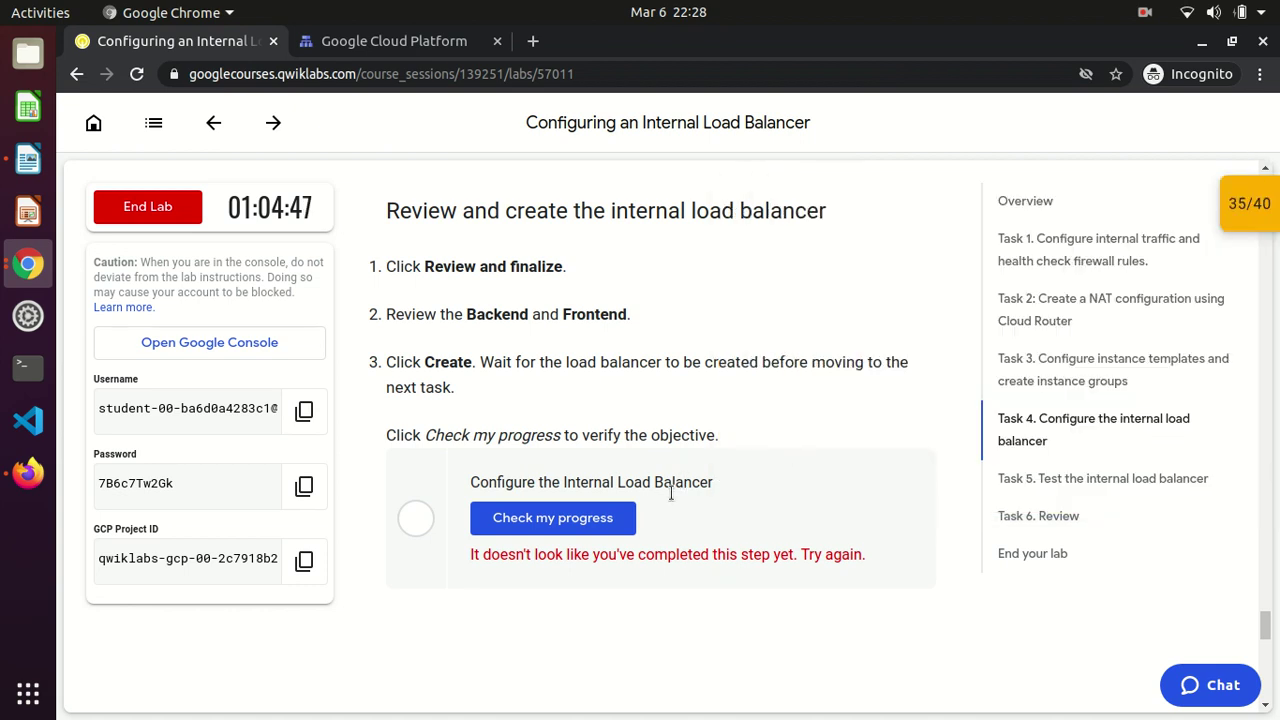
pyautogui.click(585, 520)
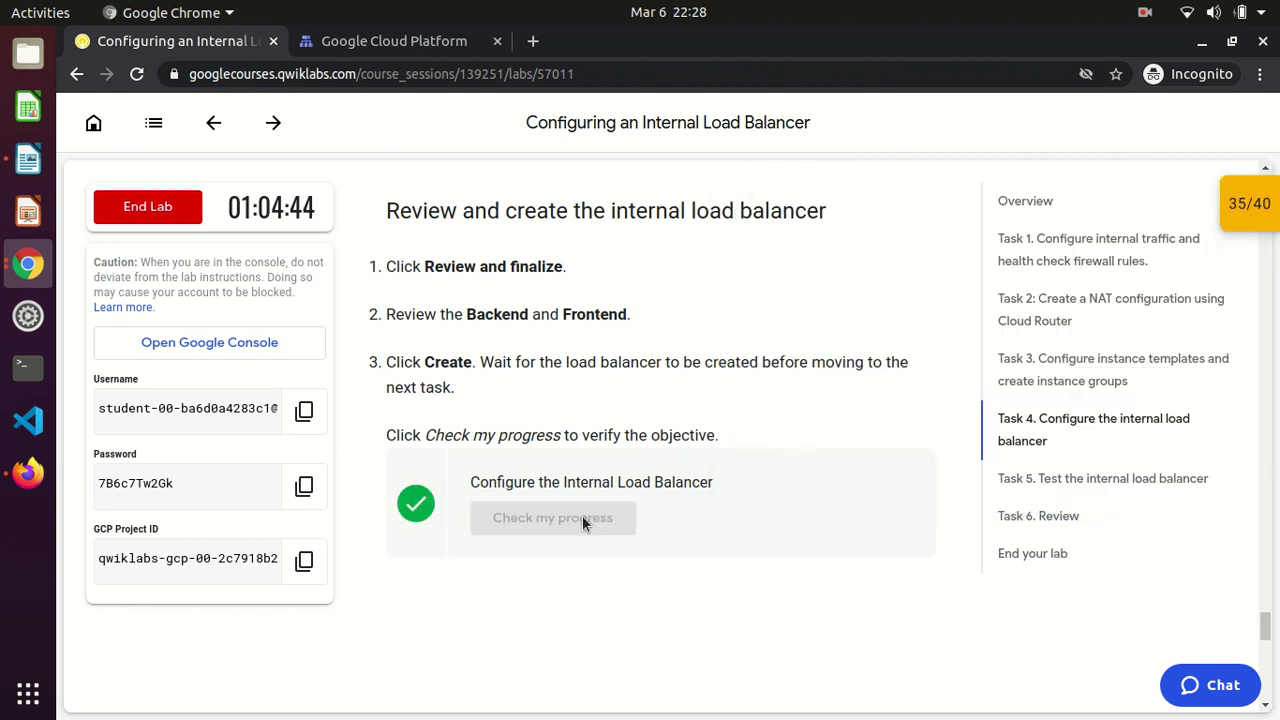
# - Review the frontend and backend details of my-ilb in the Cloud console and return to the lab instructions
pyautogui.click(340, 45)
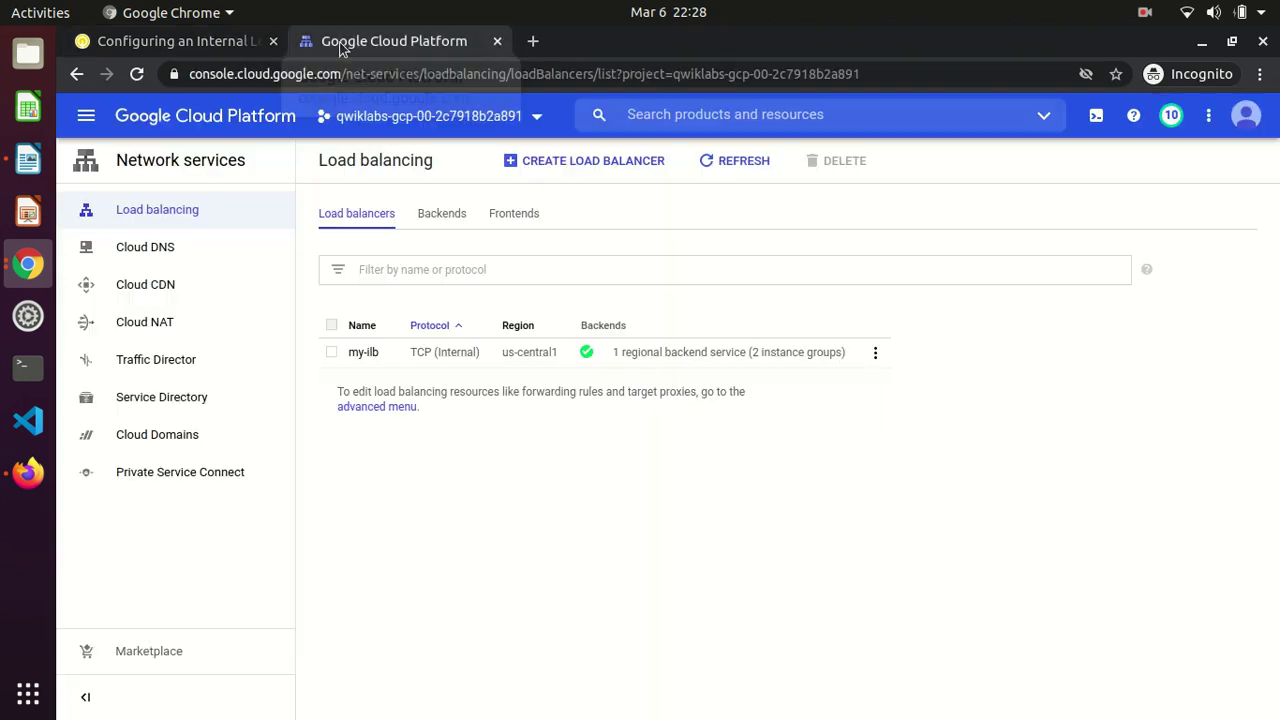
pyautogui.click(363, 353)
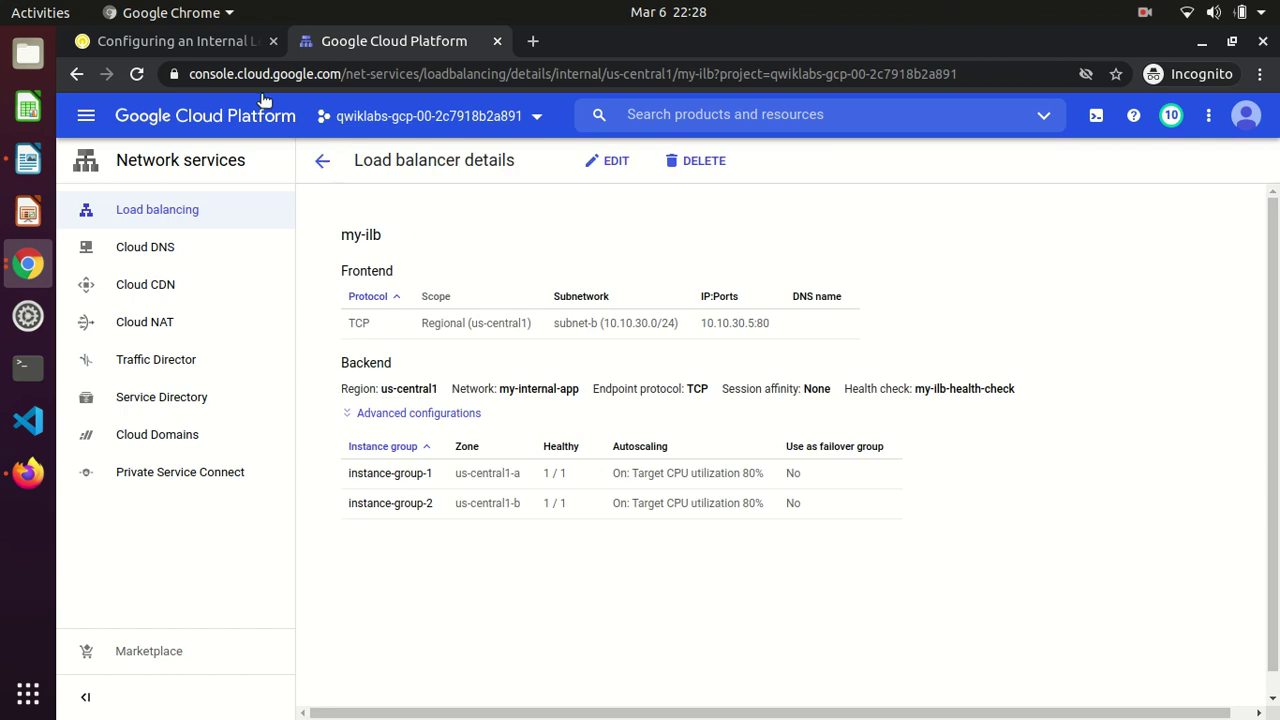
pyautogui.click(225, 48)
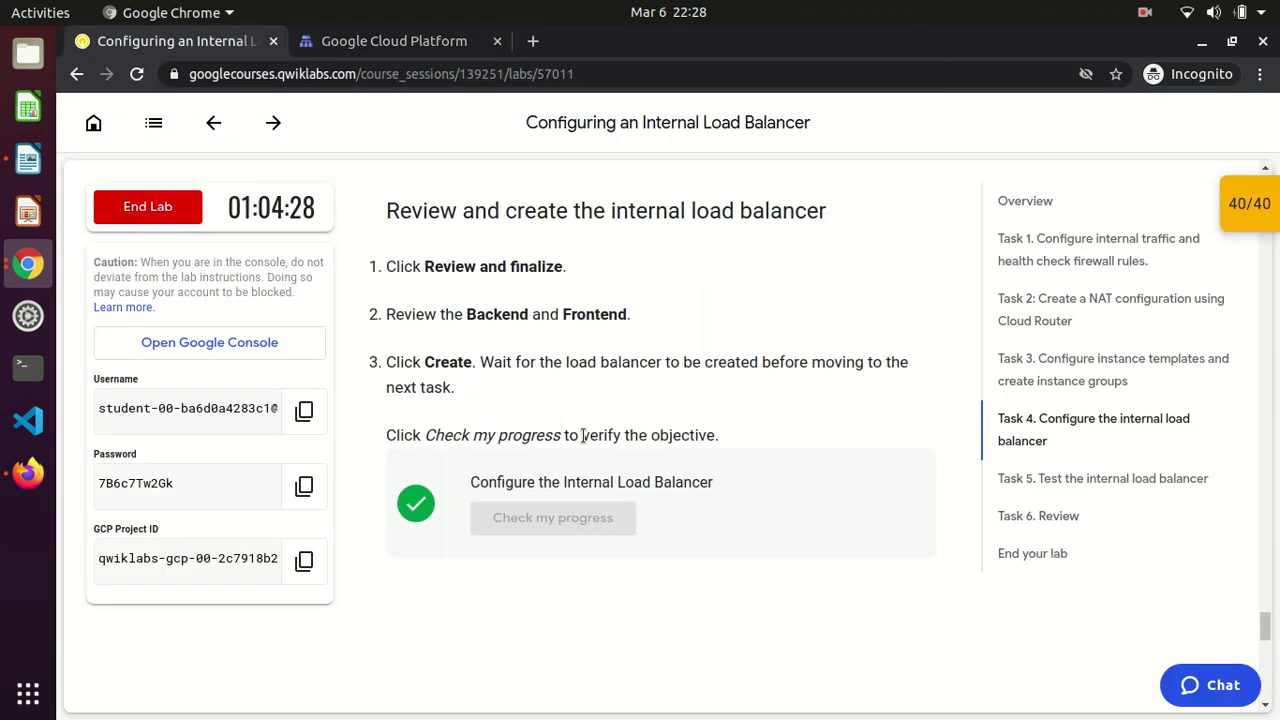
# - Find the Task 5 instructions for accessing the internal load balancer and copy the command curl 10.10.30.5
pyautogui.scroll(-4, 582, 437)
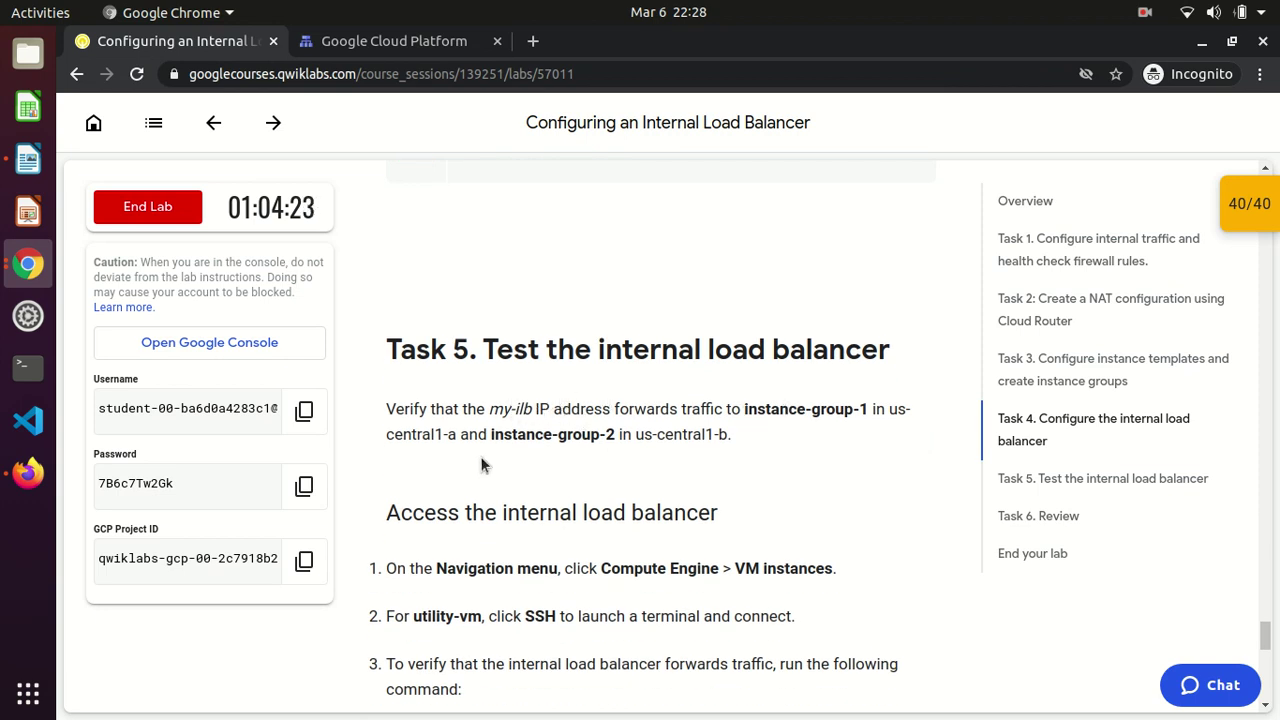
pyautogui.scroll(-5, 560, 457)
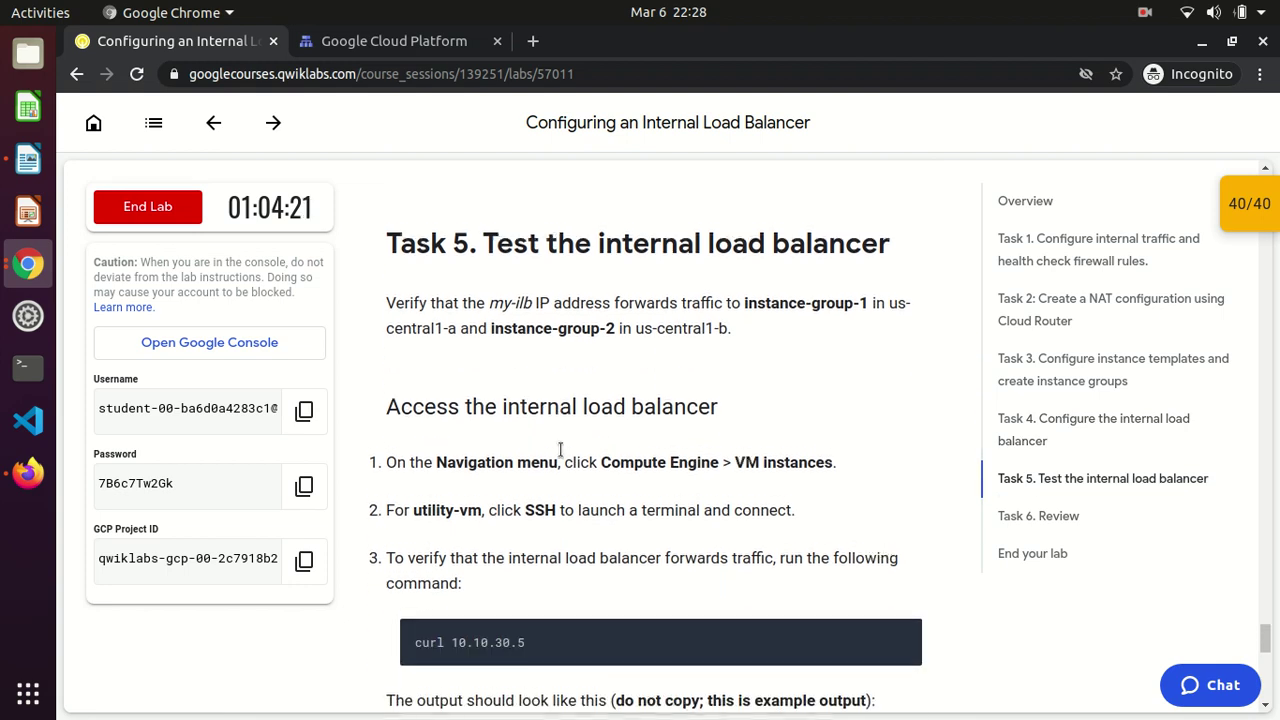
pyautogui.scroll(-2, 560, 457)
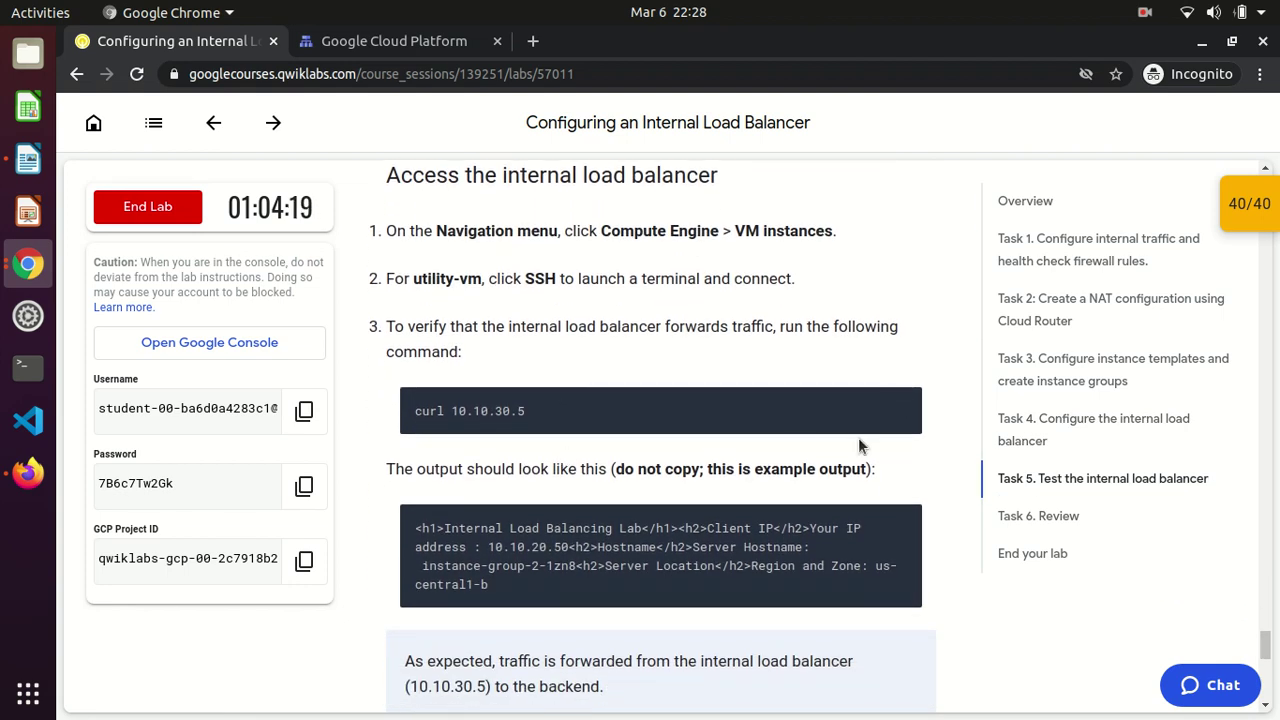
pyautogui.click(895, 405)
# - Open the Compute Engine VM instances in the Cloud console and start an SSH session to utility-vm, moving its terminal window below the list
pyautogui.click(418, 38)
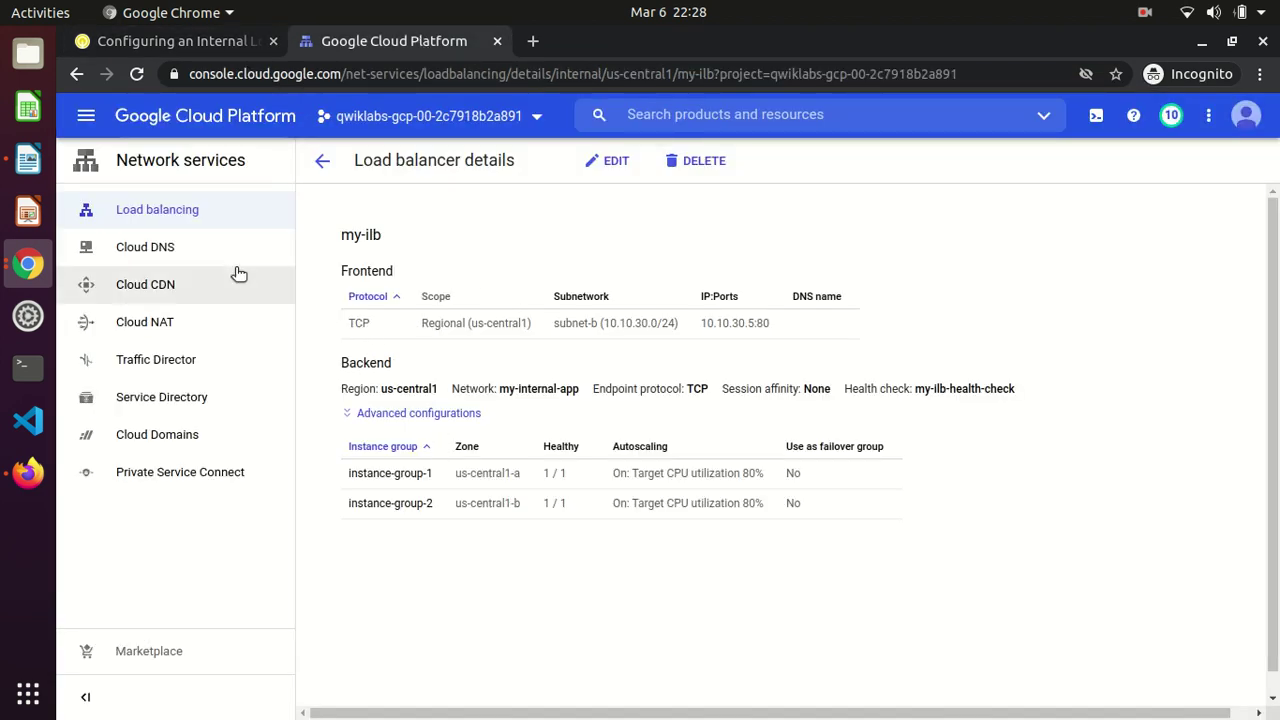
pyautogui.click(86, 115)
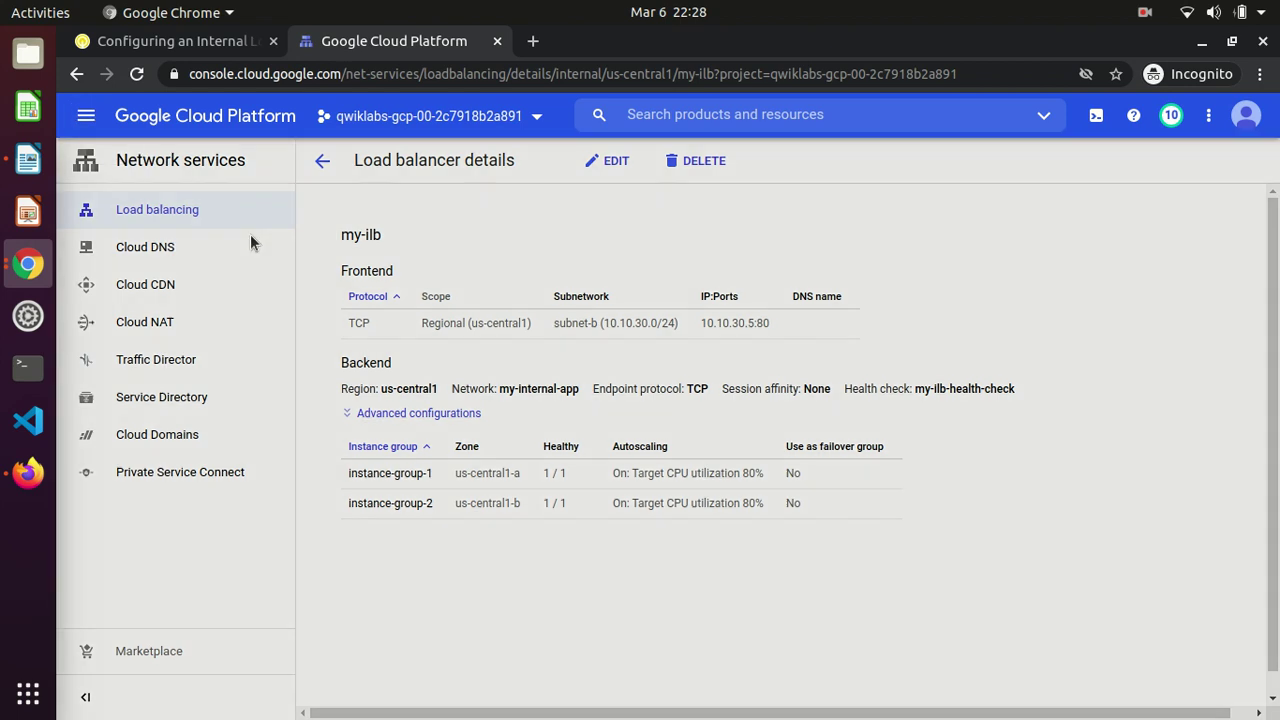
pyautogui.scroll(-7, 325, 265)
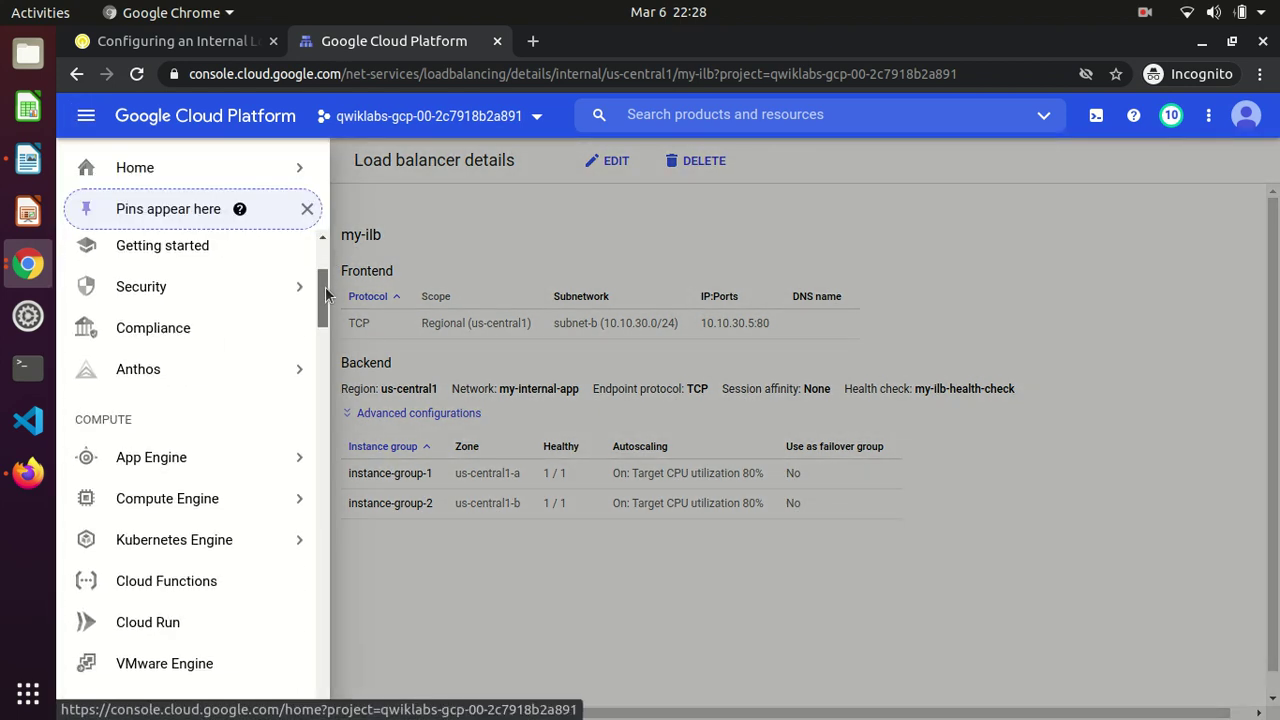
pyautogui.moveTo(210, 363)
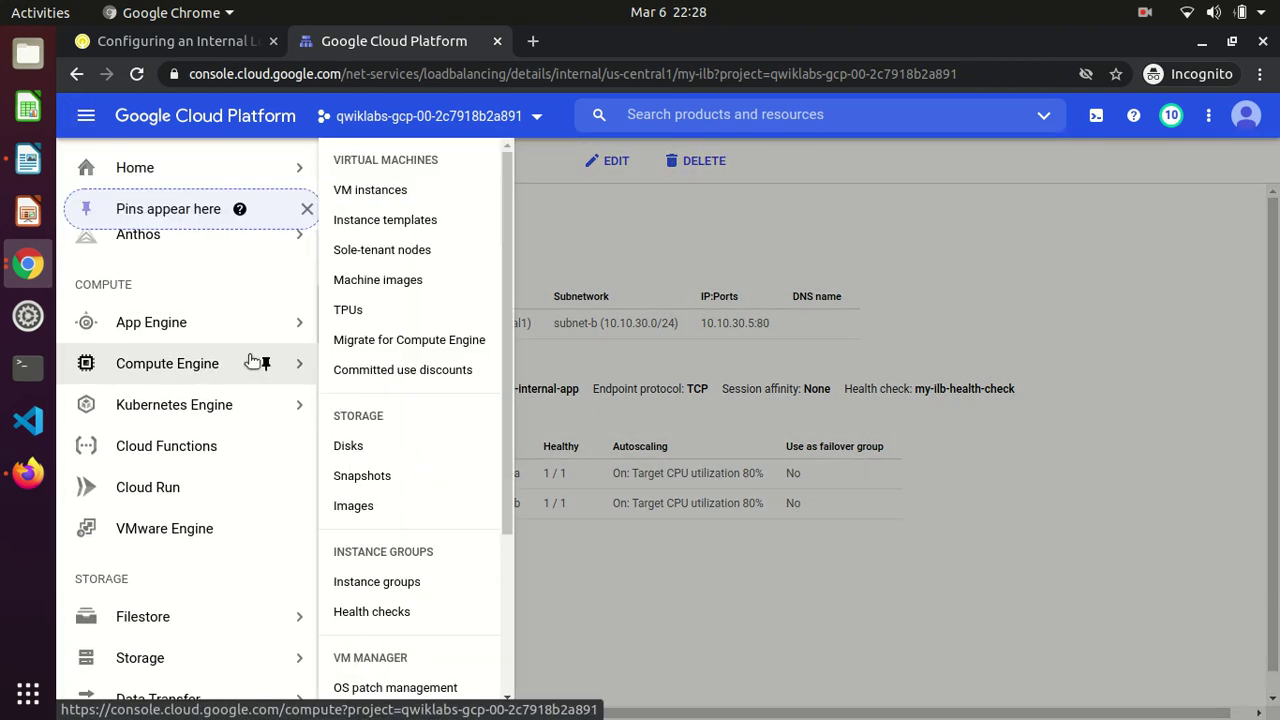
pyautogui.click(365, 195)
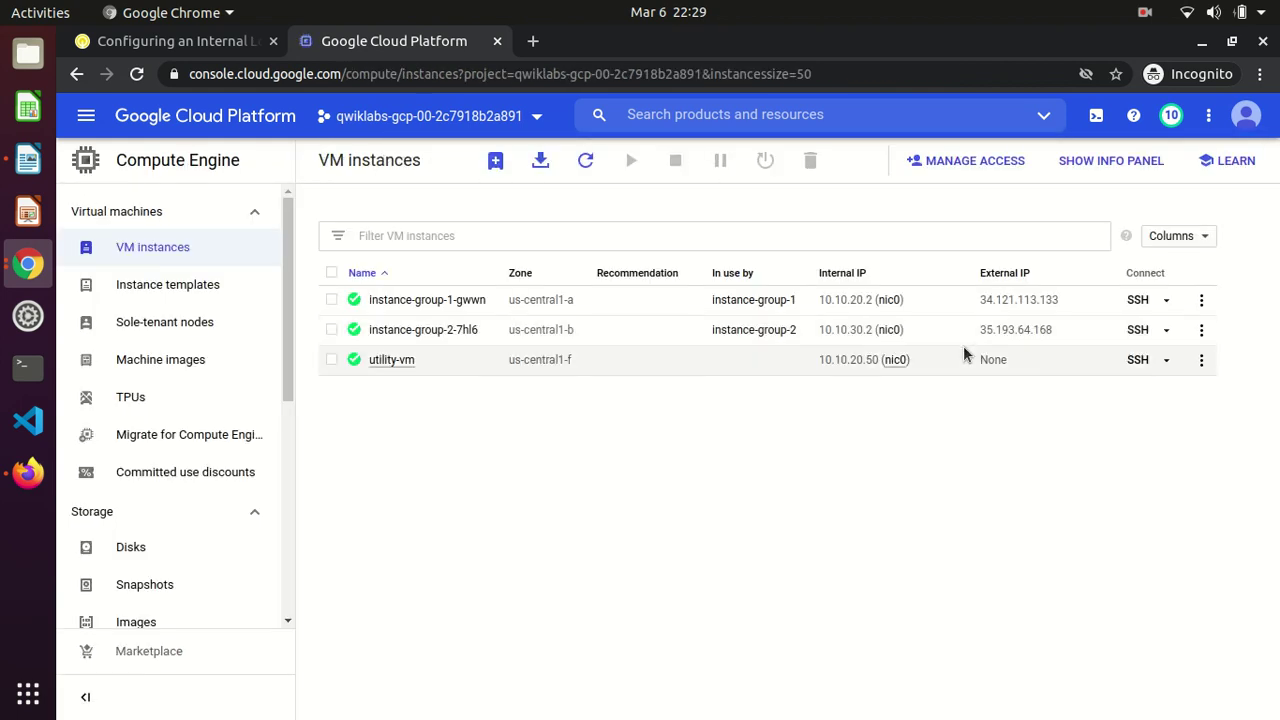
pyautogui.click(1140, 360)
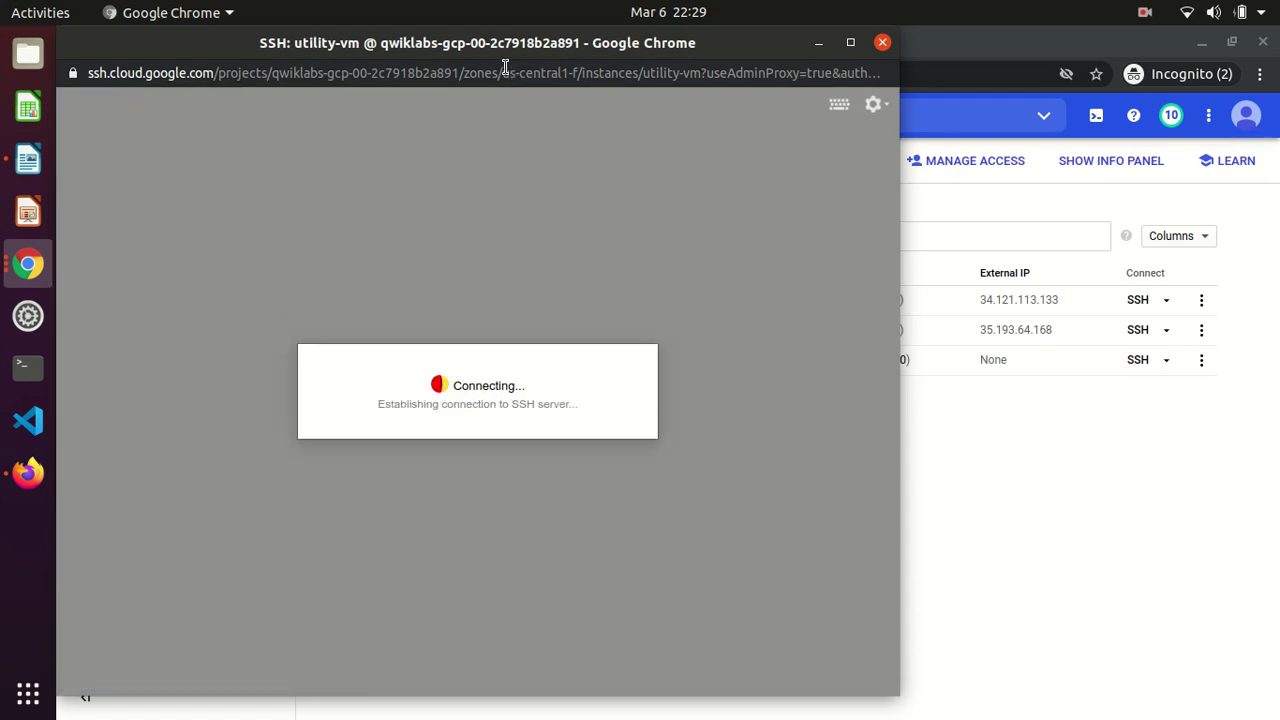
pyautogui.moveTo(501, 42); pyautogui.dragTo(548, 404)
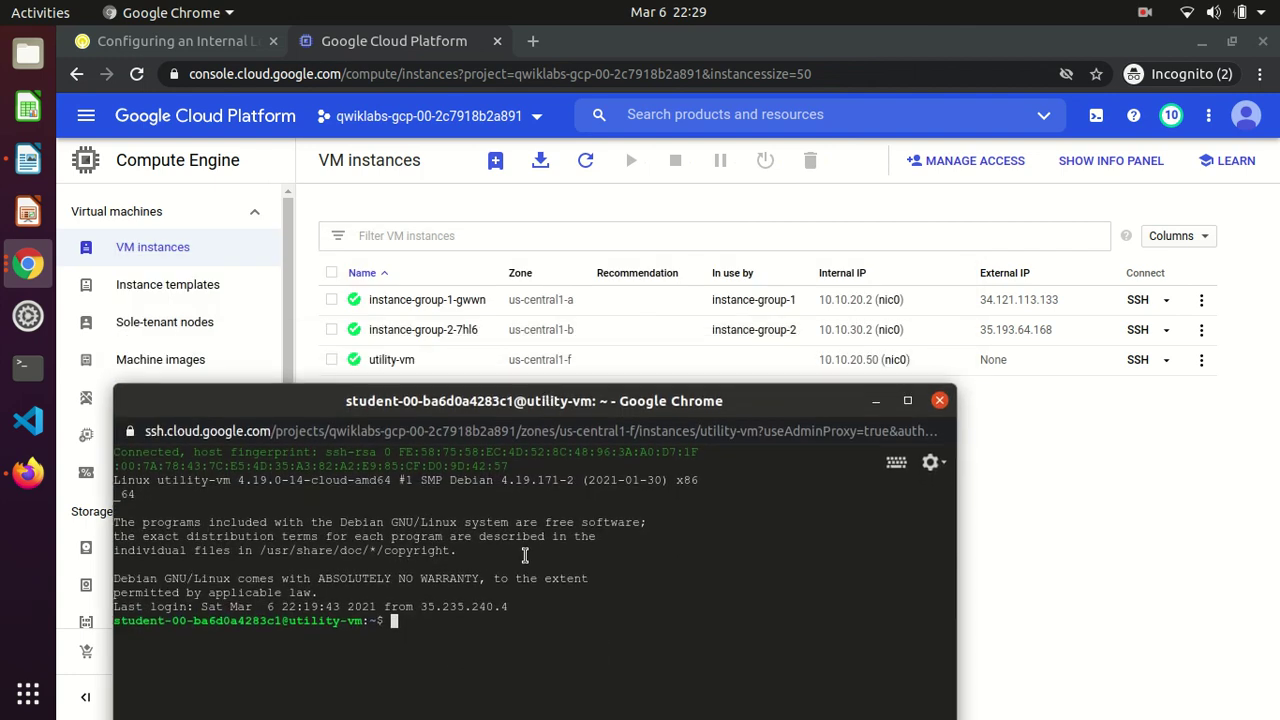
# - Run curl 10.10.30.5 twice in the utility-vm terminal to test the load balancer
pyautogui.hotkey('ctrl', 'v')
pyautogui.press('Return')
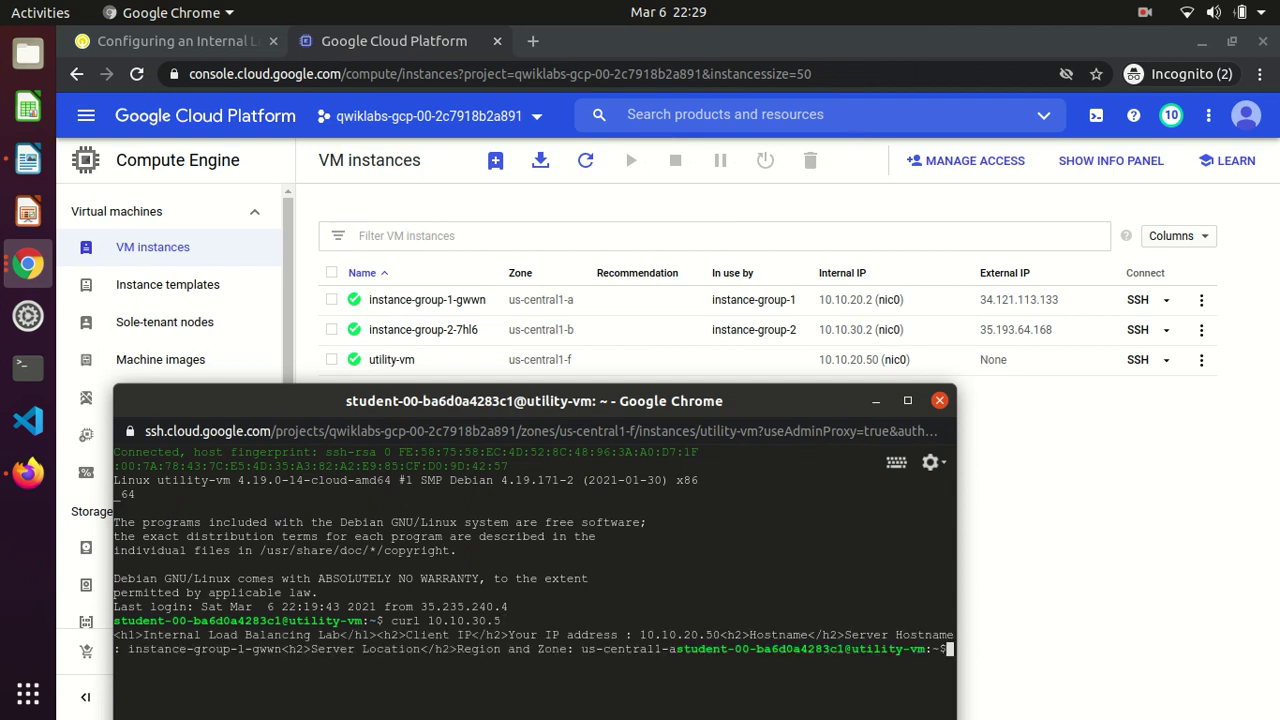
pyautogui.press('Up')
pyautogui.press('Return')
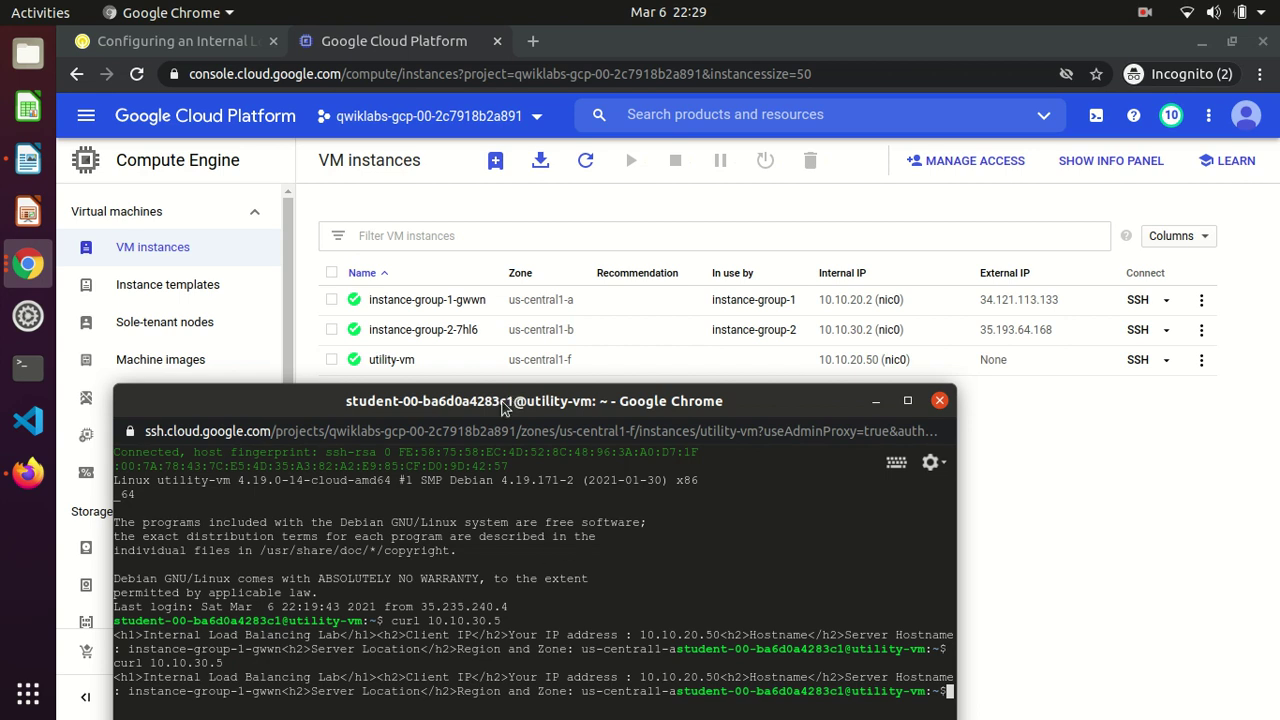
# - Move the terminal window up and narrow it, and run curl 10.10.30.5 three more times
pyautogui.moveTo(503, 408); pyautogui.dragTo(460, 160)
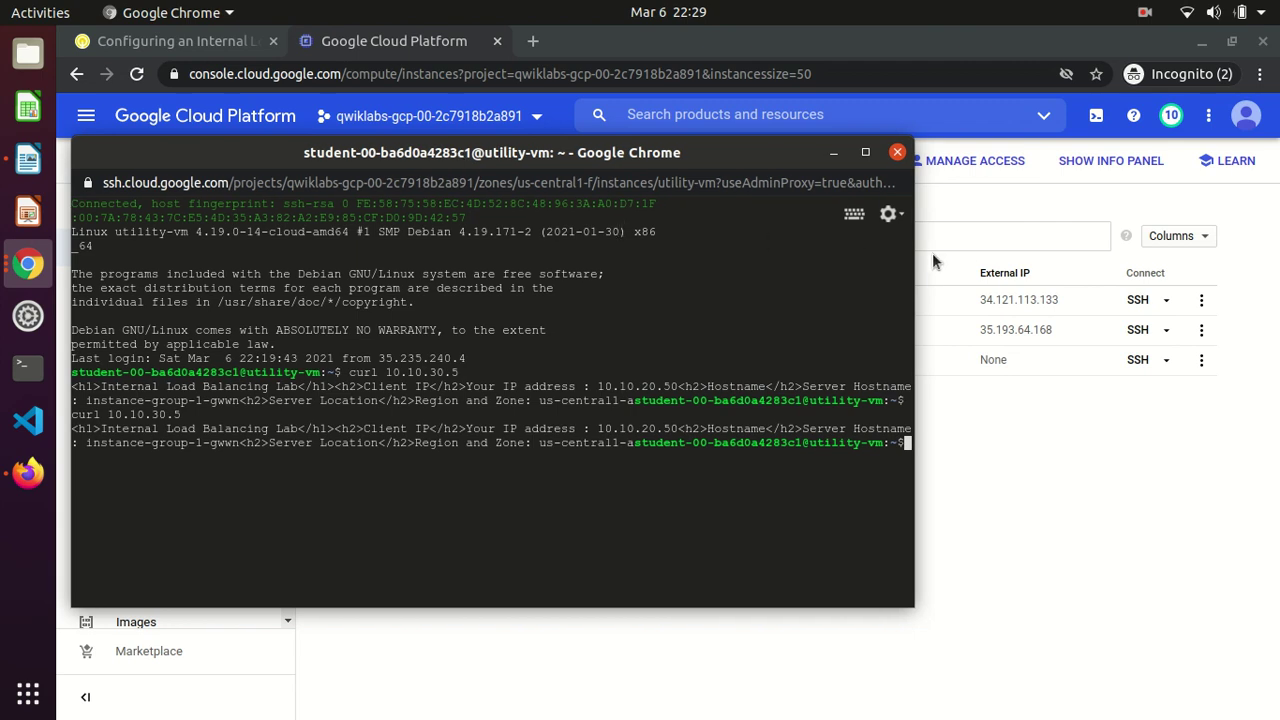
pyautogui.moveTo(906, 253); pyautogui.dragTo(769, 256)
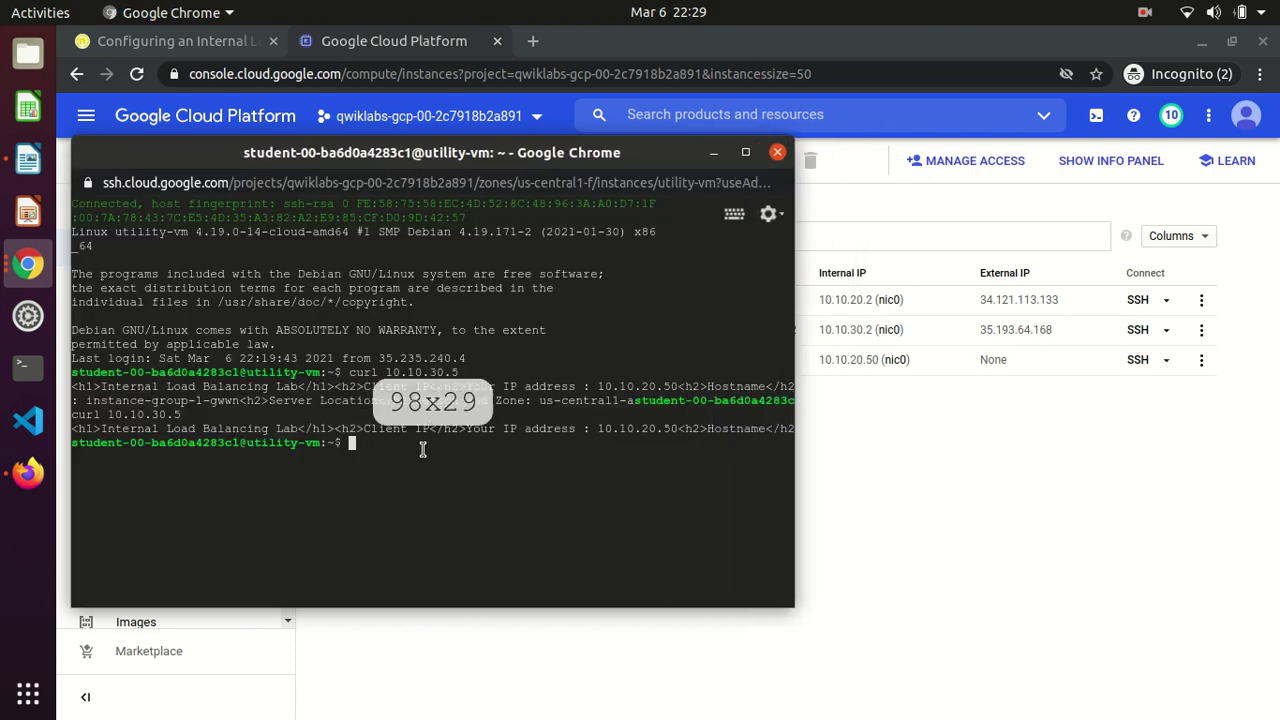
pyautogui.press('Up')
pyautogui.press('Return')
pyautogui.press('Up')
pyautogui.press('Return')
pyautogui.press('Up')
pyautogui.press('Return')
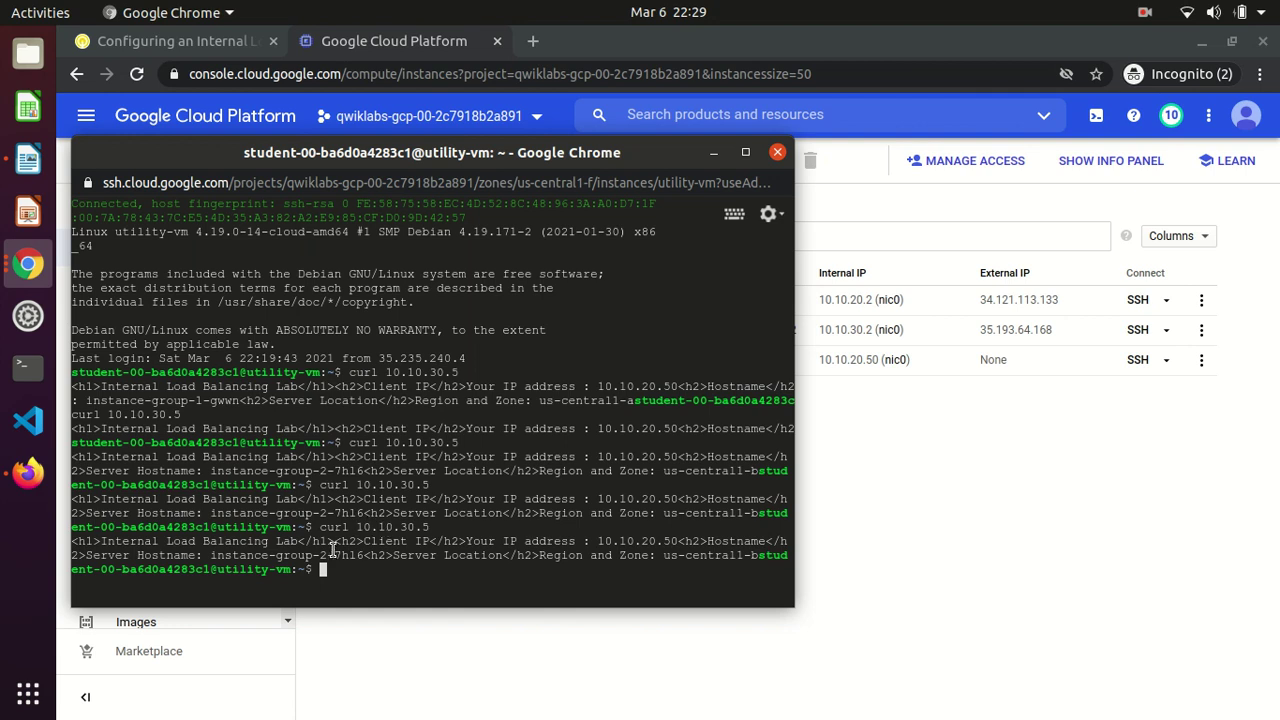
# - Compare the server hostnames in the curl outputs, highlighting the instance group name in each response
pyautogui.moveTo(332, 548); pyautogui.dragTo(249, 554)
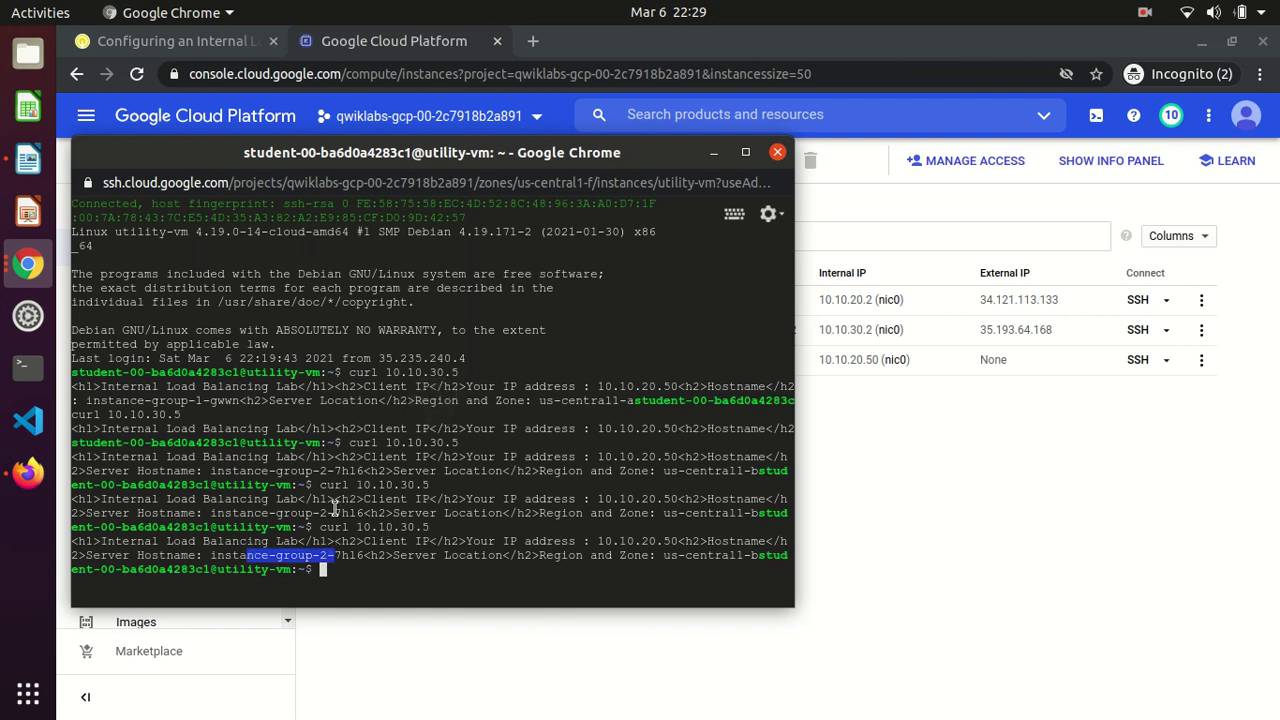
pyautogui.moveTo(336, 512); pyautogui.dragTo(262, 510)
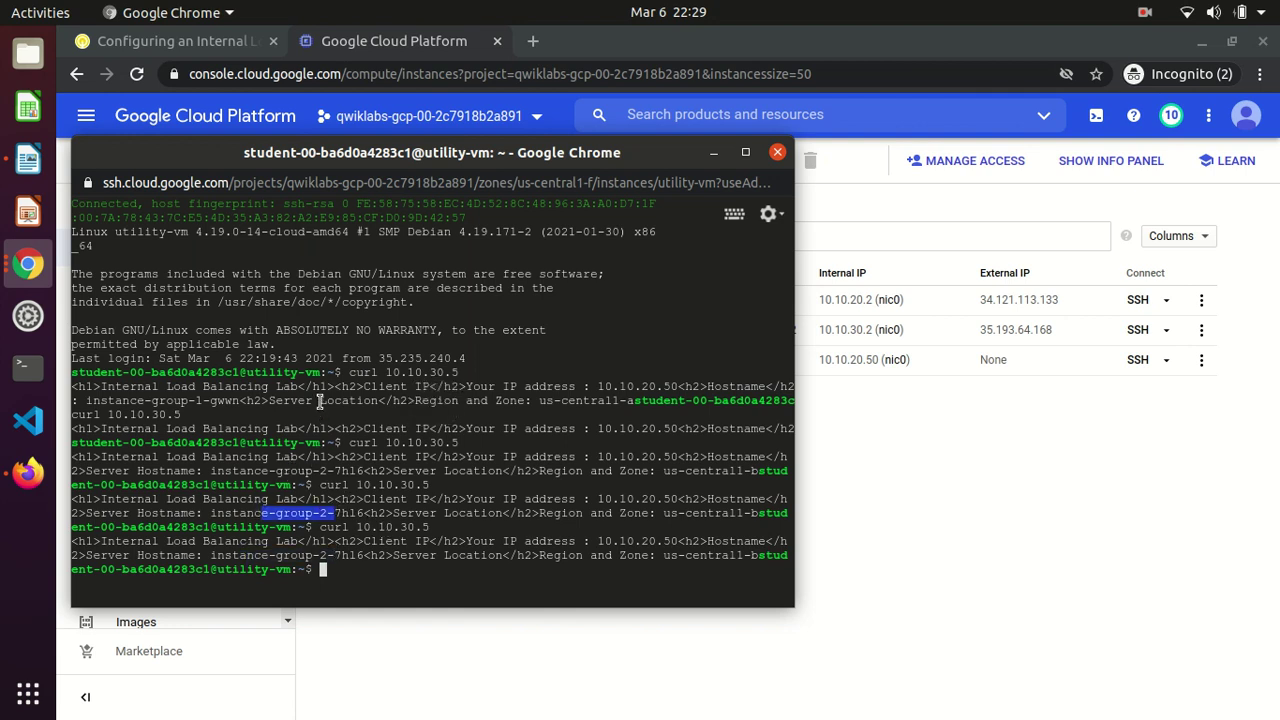
pyautogui.moveTo(327, 470); pyautogui.dragTo(238, 472)
pyautogui.moveTo(207, 400); pyautogui.dragTo(122, 400)
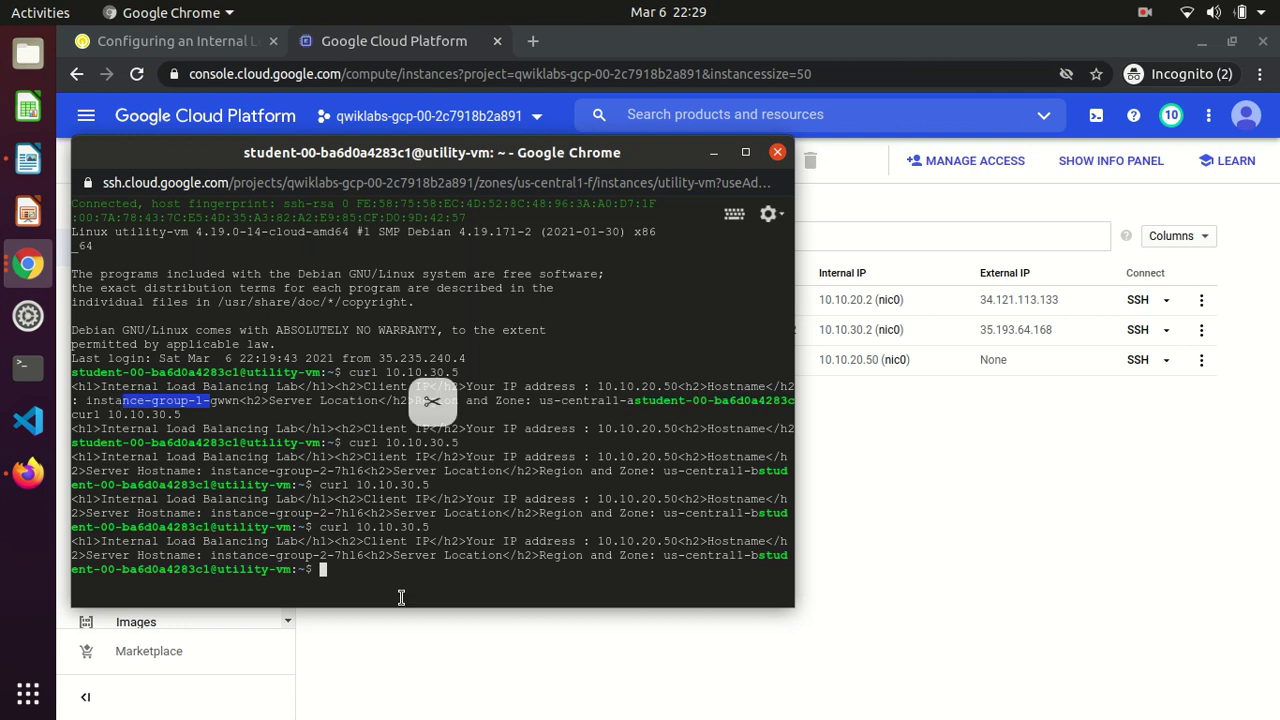
pyautogui.hotkey('ctrl', 'shift', 'v')
pyautogui.press('Return')
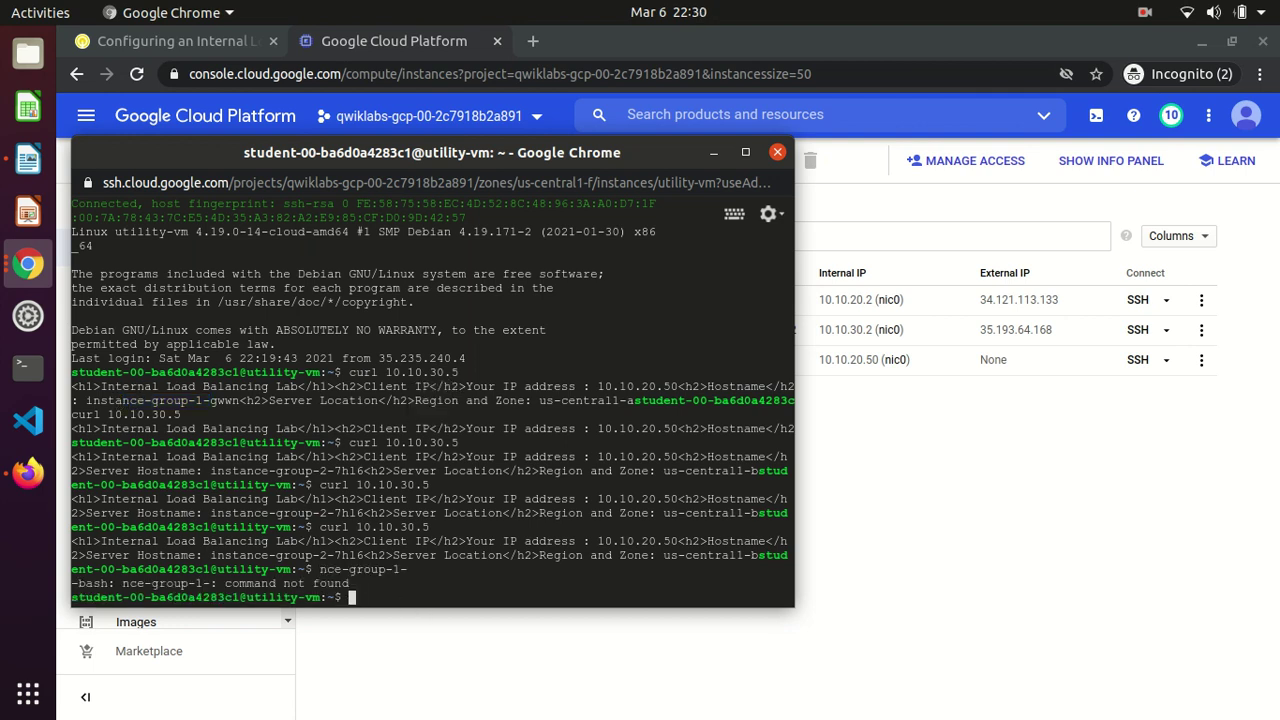
pyautogui.press('Up')
pyautogui.press('BackSpace')
pyautogui.press('BackSpace')
pyautogui.press('BackSpace')
pyautogui.press('BackSpace')
pyautogui.press('BackSpace')
pyautogui.press('BackSpace')
pyautogui.press('BackSpace')
pyautogui.press('BackSpace')
pyautogui.press('BackSpace')
pyautogui.press('BackSpace')
pyautogui.press('BackSpace')
# - Copy the curl 10.10.30.5 command from the lab instructions again and run it four times in the utility-vm terminal
pyautogui.click(125, 45)
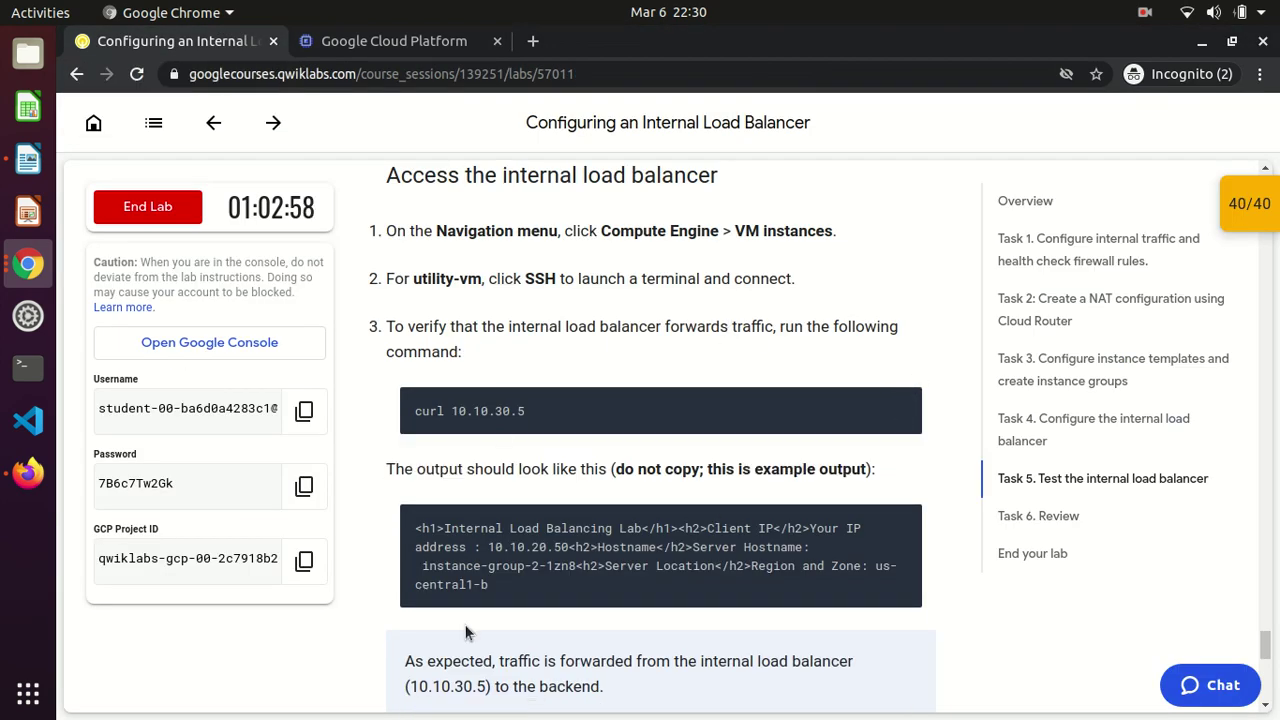
pyautogui.hotkey('alt', 'Tab')
pyautogui.hotkey('ctrl', 'v')
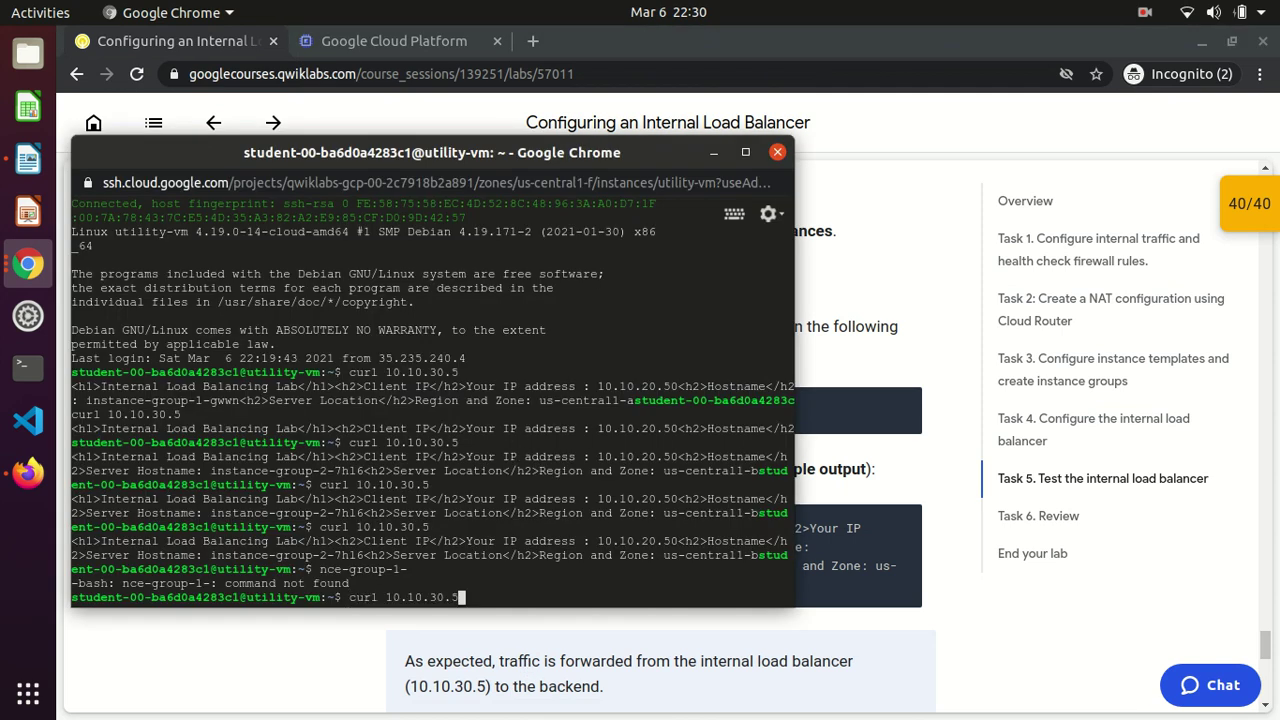
pyautogui.press('Return')
pyautogui.hotkey('ctrl', 'v')
pyautogui.press('Return')
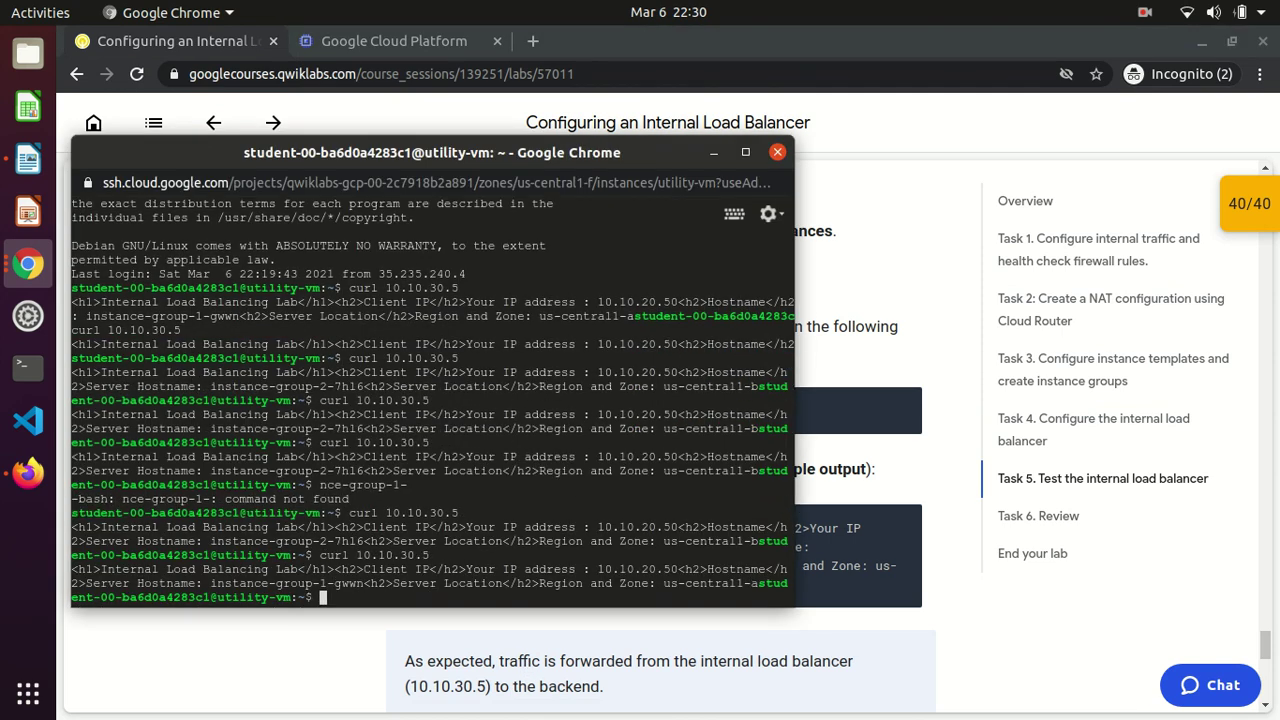
pyautogui.hotkey('ctrl', 'v')
pyautogui.press('Return')
pyautogui.hotkey('ctrl', 'v')
pyautogui.press('Return')
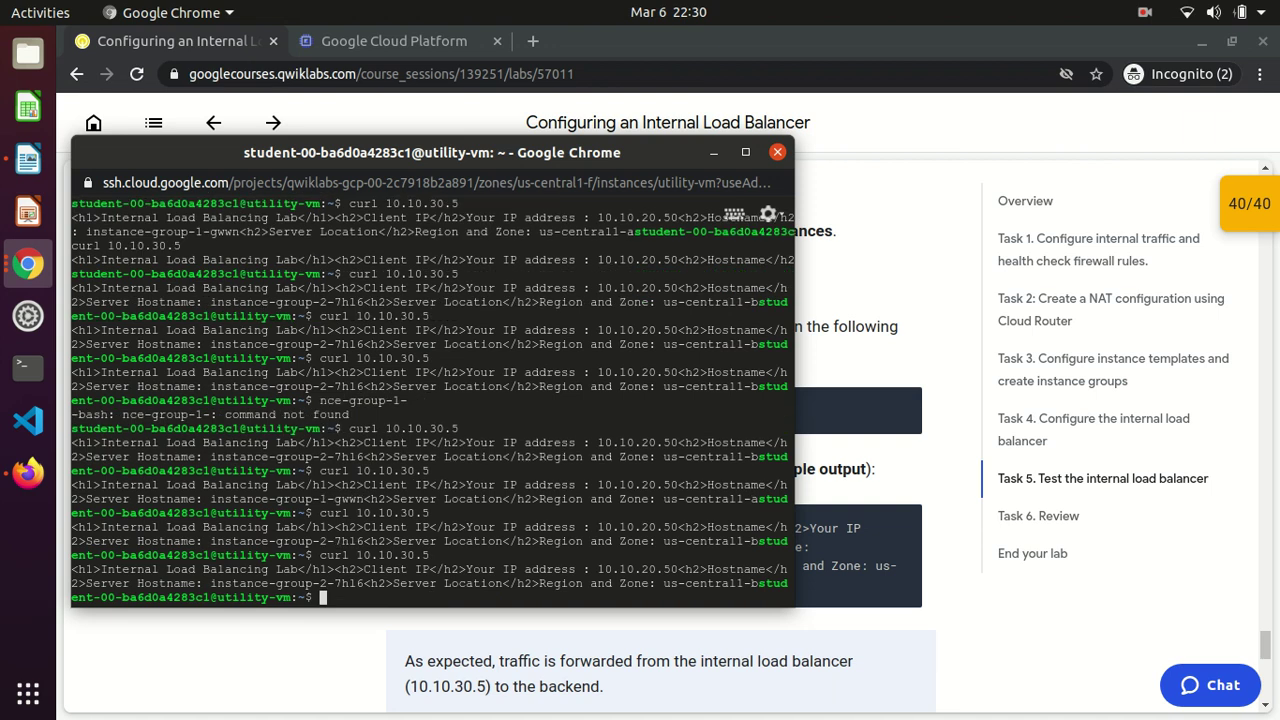
# - Compare the server hostnames and zones in the latest curl outputs by highlighting the responses in the utility-vm terminal
pyautogui.moveTo(341, 497); pyautogui.dragTo(247, 497)
pyautogui.moveTo(333, 548); pyautogui.dragTo(256, 529)
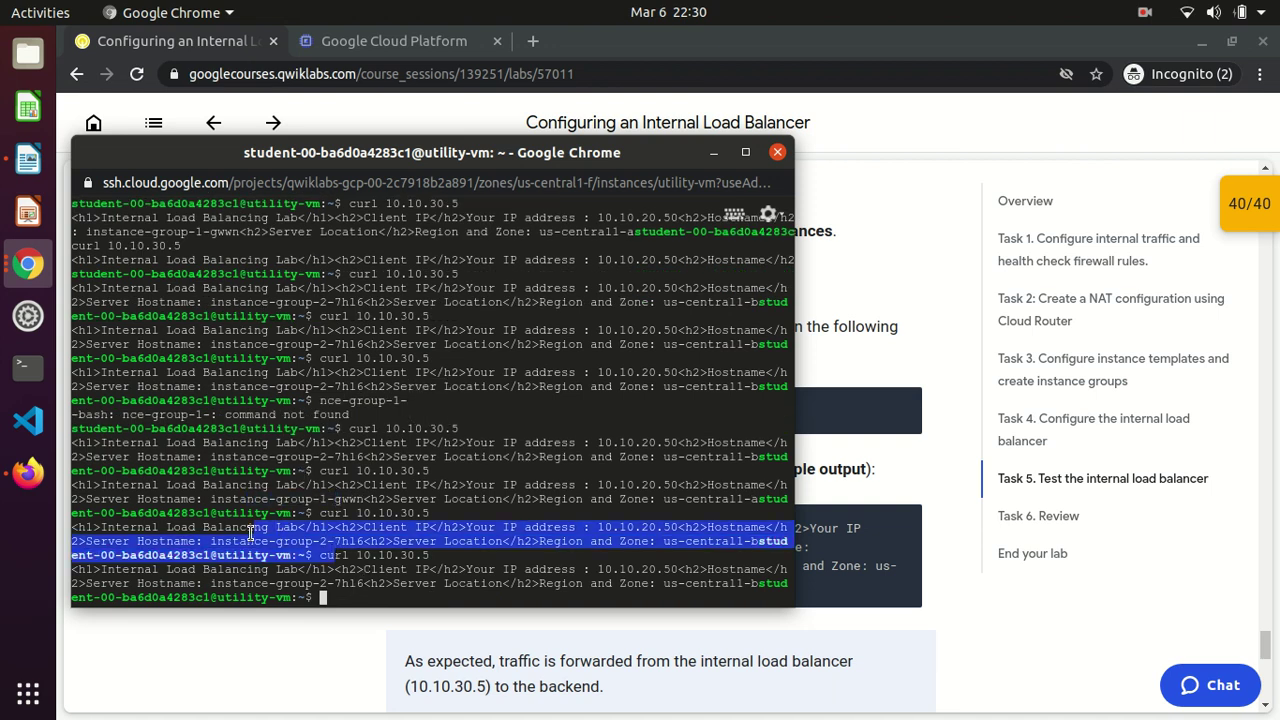
pyautogui.moveTo(345, 588); pyautogui.dragTo(268, 597)
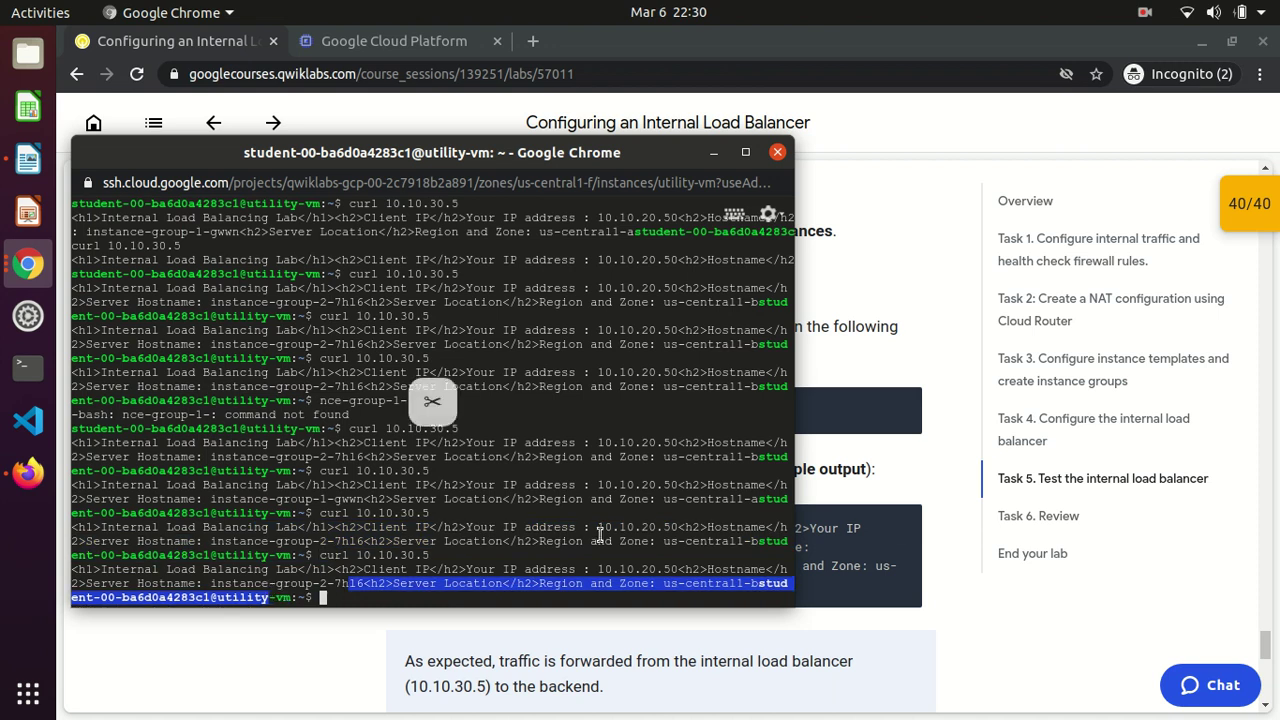
# - Read the remaining lab instructions, from the expected responses of both instance groups through Task 6 to the End your lab section
pyautogui.click(855, 491)
pyautogui.scroll(-5, 855, 491)
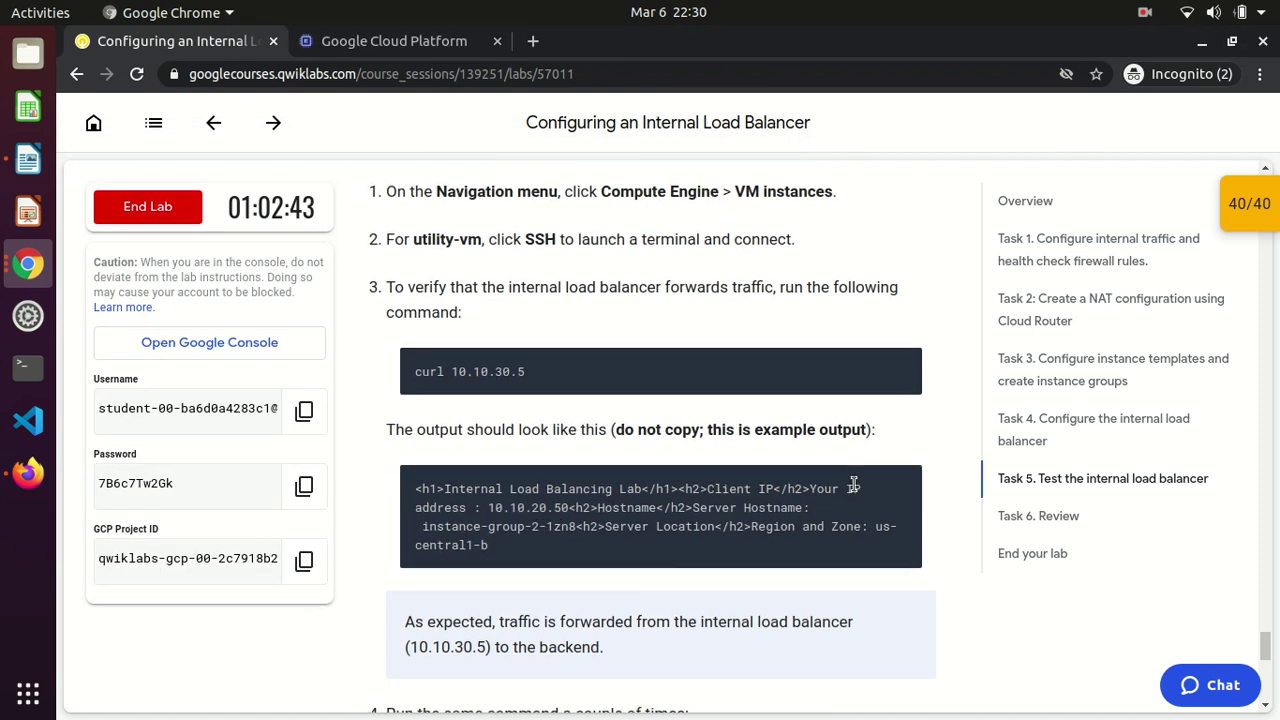
pyautogui.scroll(-3, 853, 484)
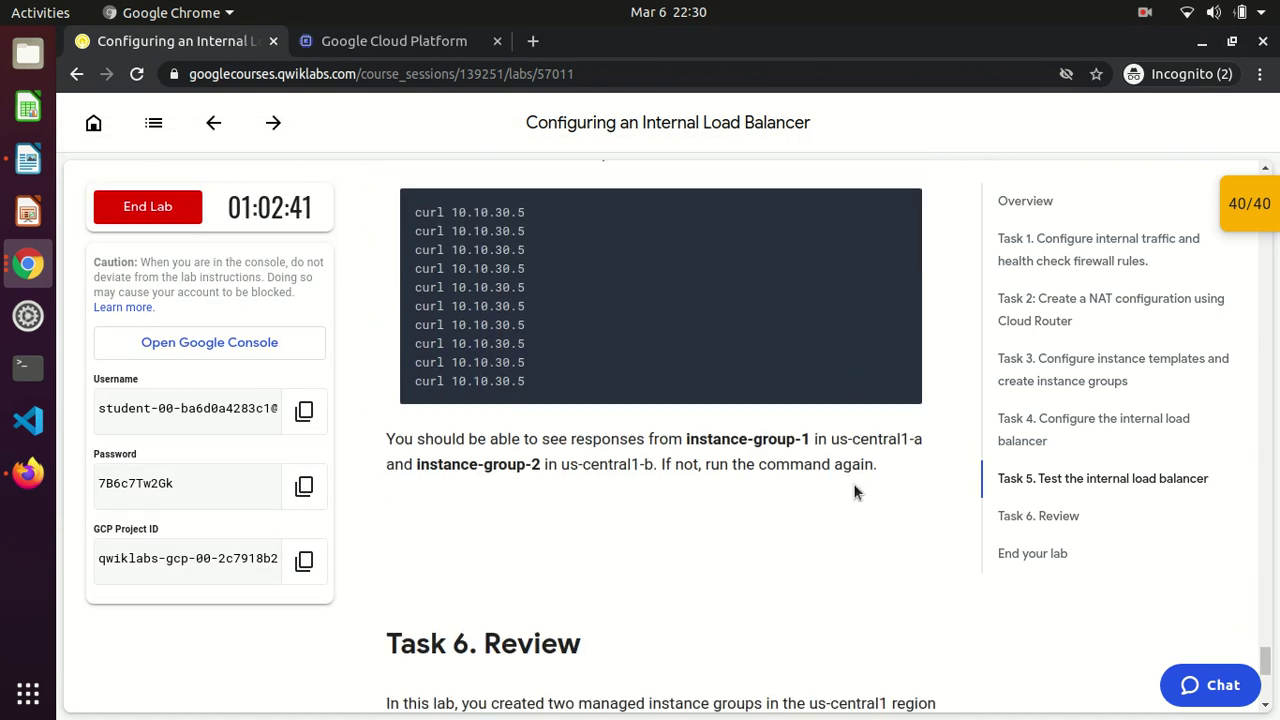
pyautogui.scroll(1, 855, 490)
pyautogui.scroll(-1, 855, 490)
pyautogui.scroll(-10, 855, 490)
pyautogui.scroll(-1, 853, 490)
# - Return to the utility-vm terminal and close the SSH session with the exit command
pyautogui.hotkey('alt', 'Tab')
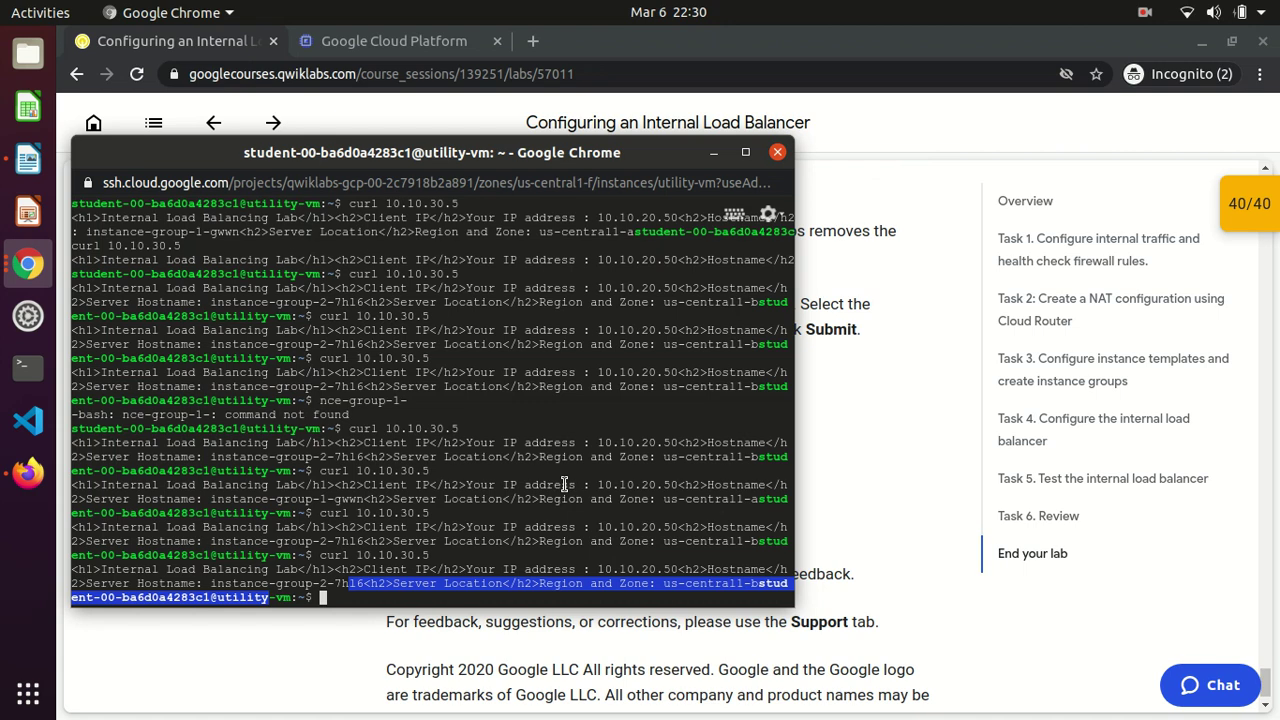
pyautogui.write('exit')
pyautogui.press('Return')
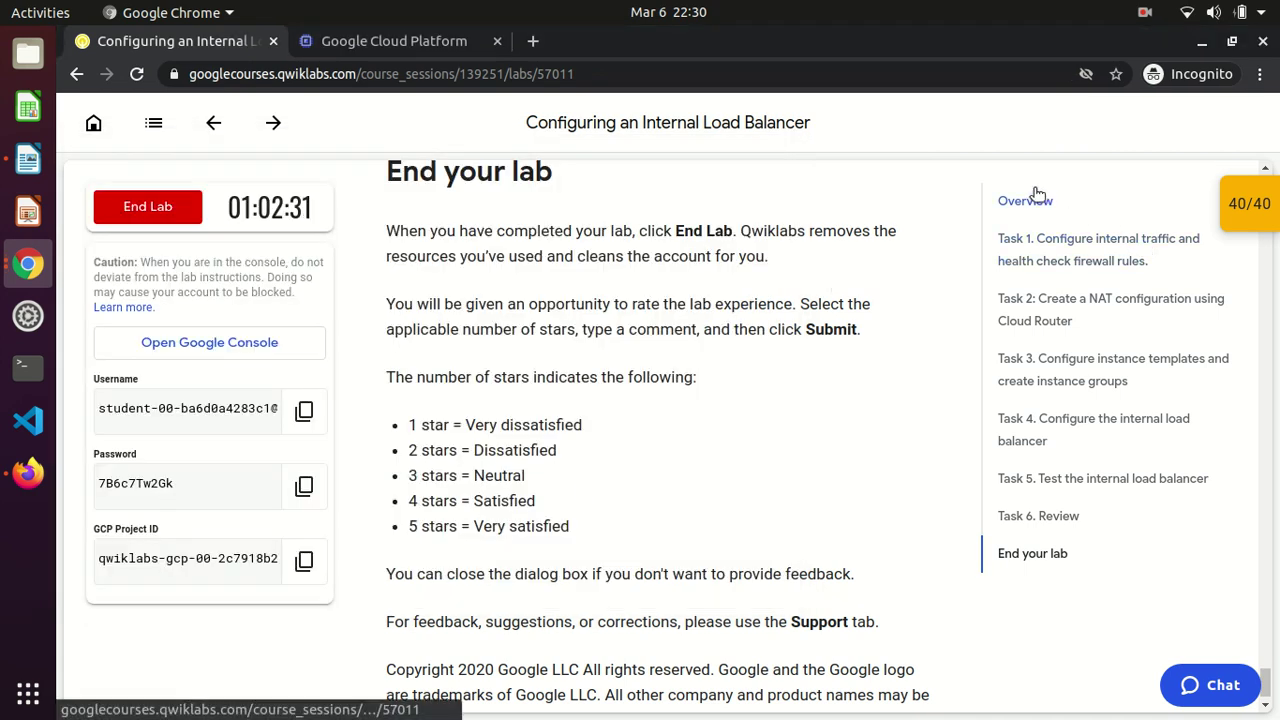
# - End the Configuring an Internal Load Balancer lab and confirm ending it
pyautogui.click(172, 211)
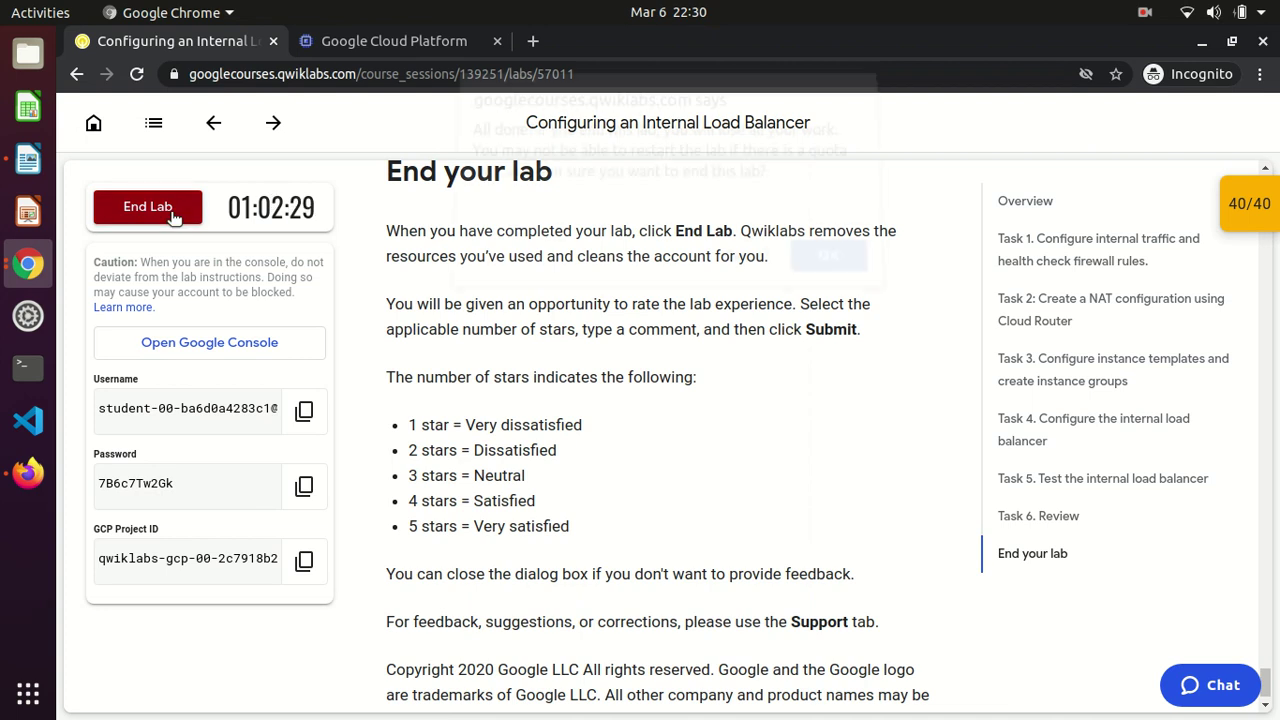
pyautogui.click(824, 266)
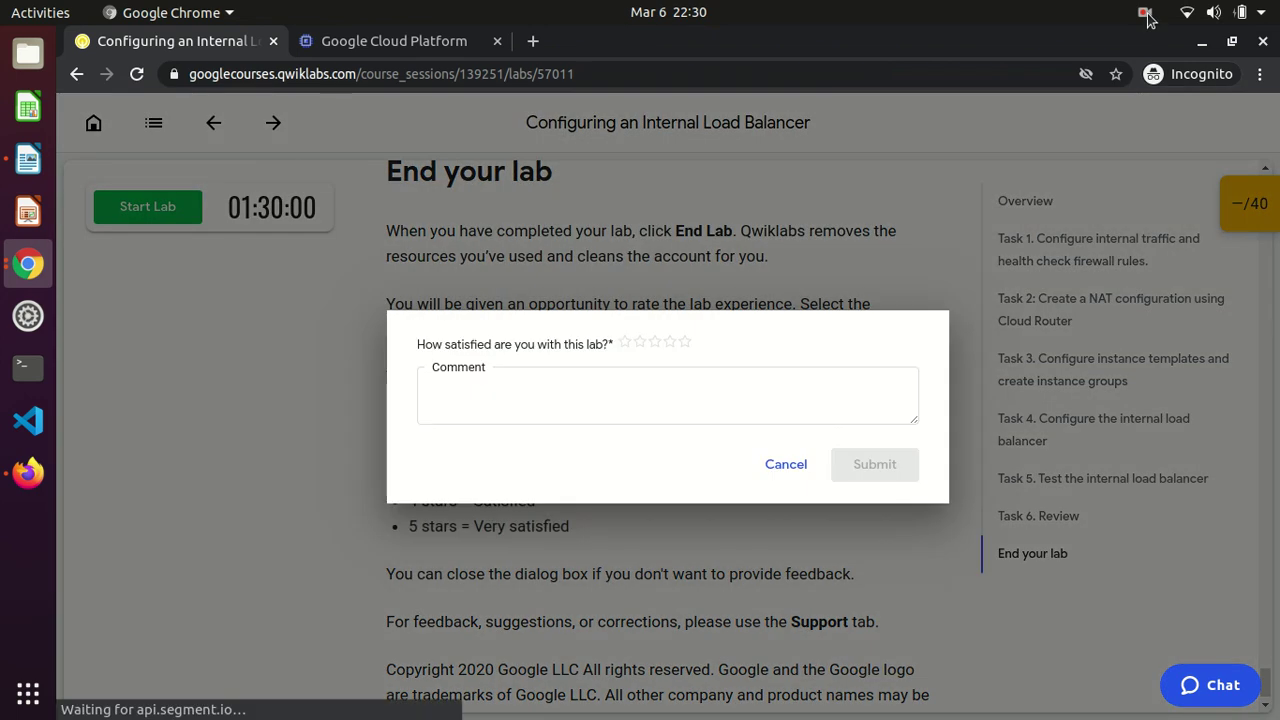
pyautogui.click(1147, 17)
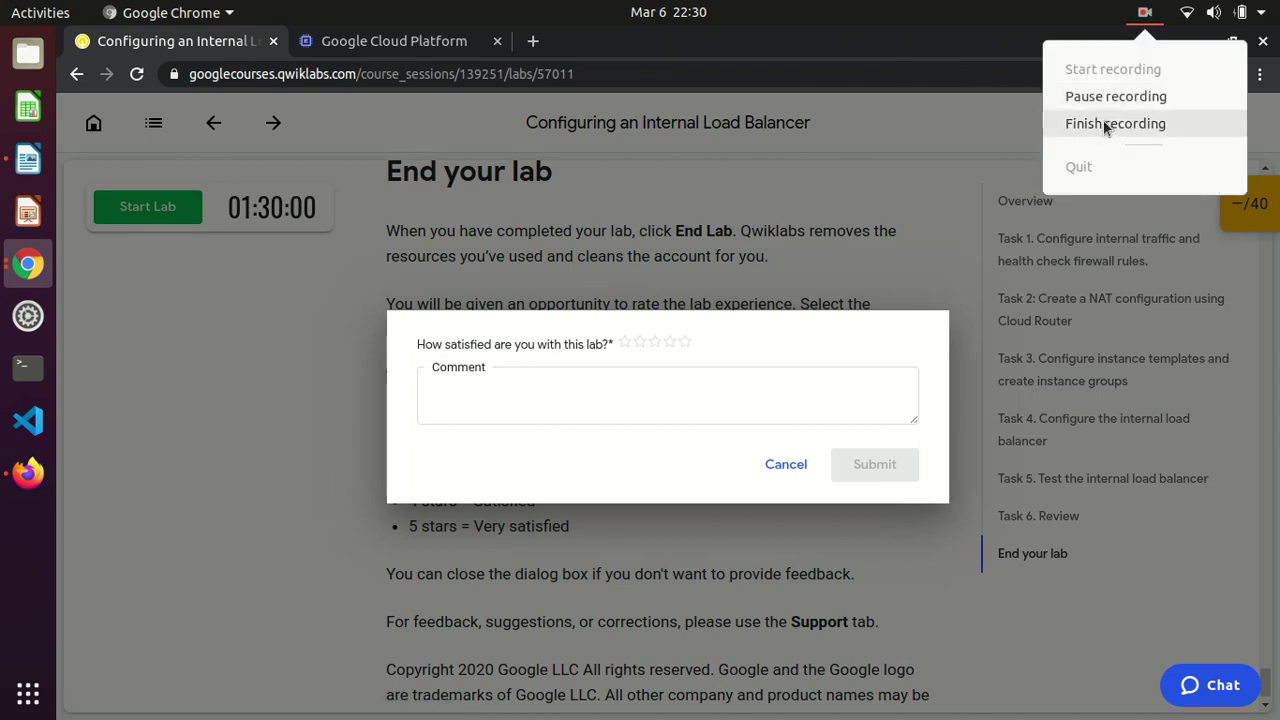